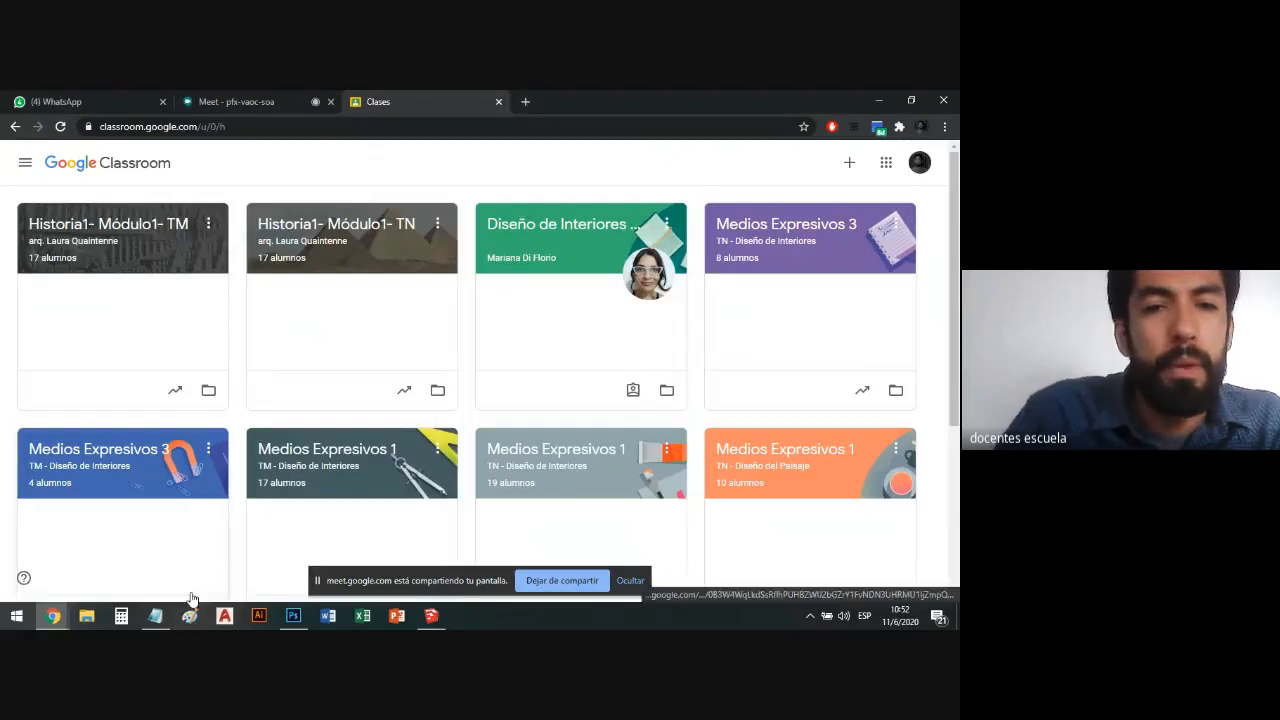
Open the Medios Expresivos 3 TM - Diseño de Interiores class and follow the Photoshop download link in its 9 June post.
{"action": "scroll", "coordinate": [229, 503], "scroll_direction": "down", "scroll_amount": 1}
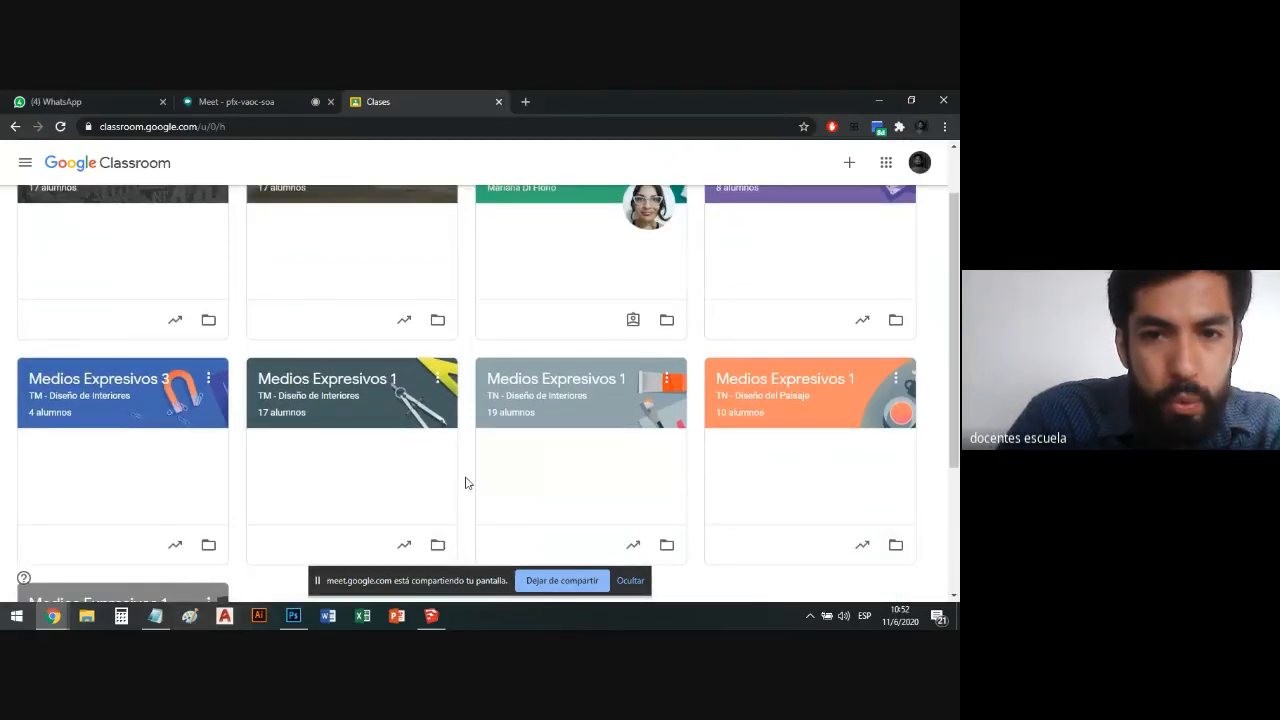
{"action": "left_click", "coordinate": [72, 401]}
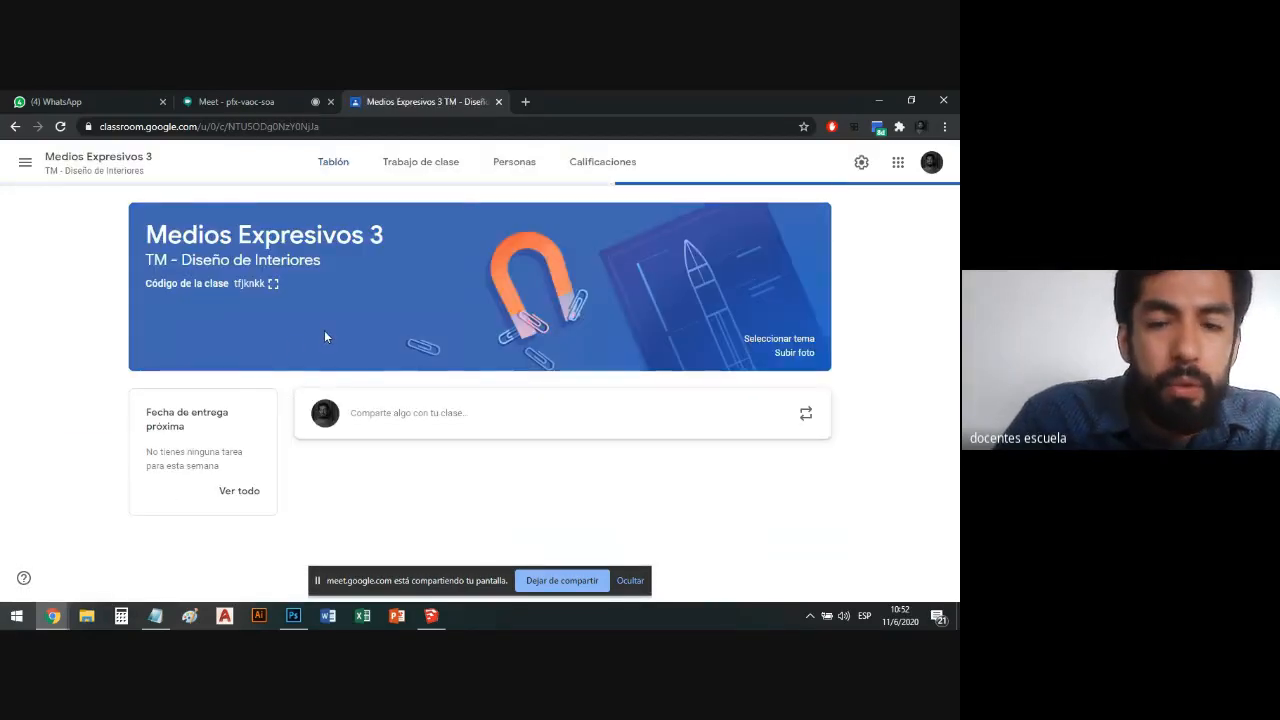
{"action": "scroll", "coordinate": [324, 337], "scroll_direction": "down", "scroll_amount": 3}
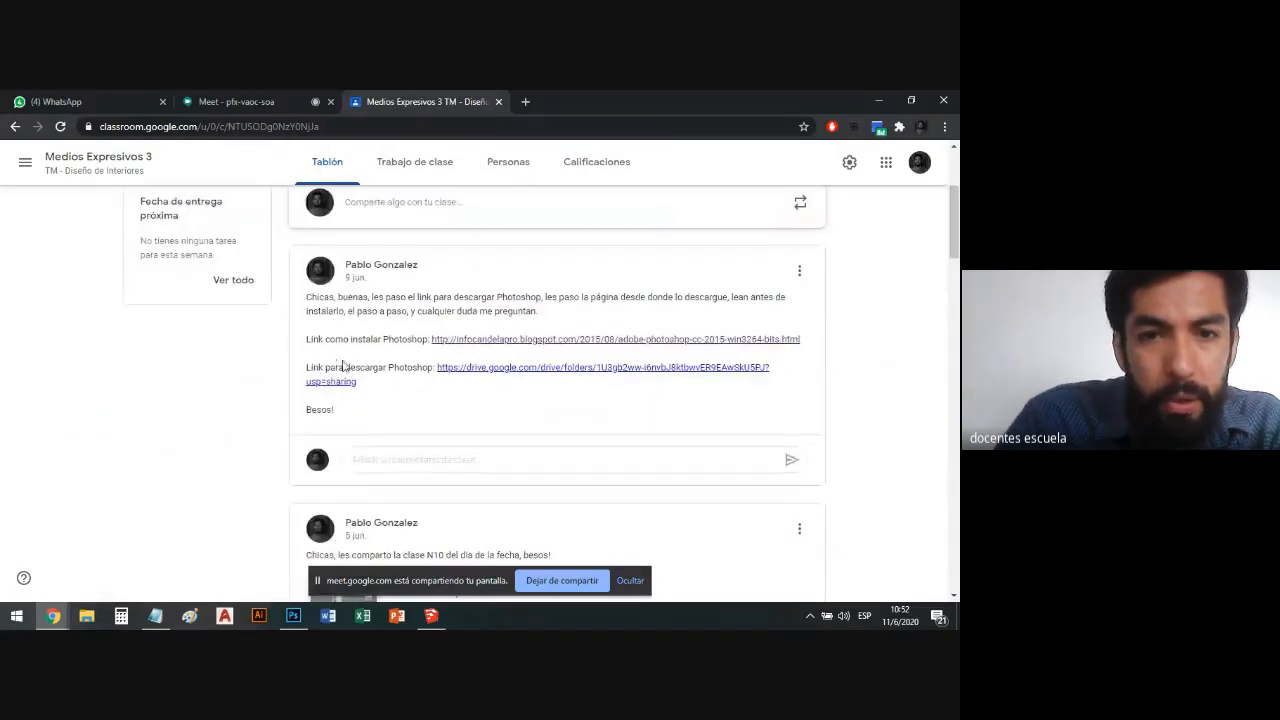
{"action": "left_click", "coordinate": [490, 370]}
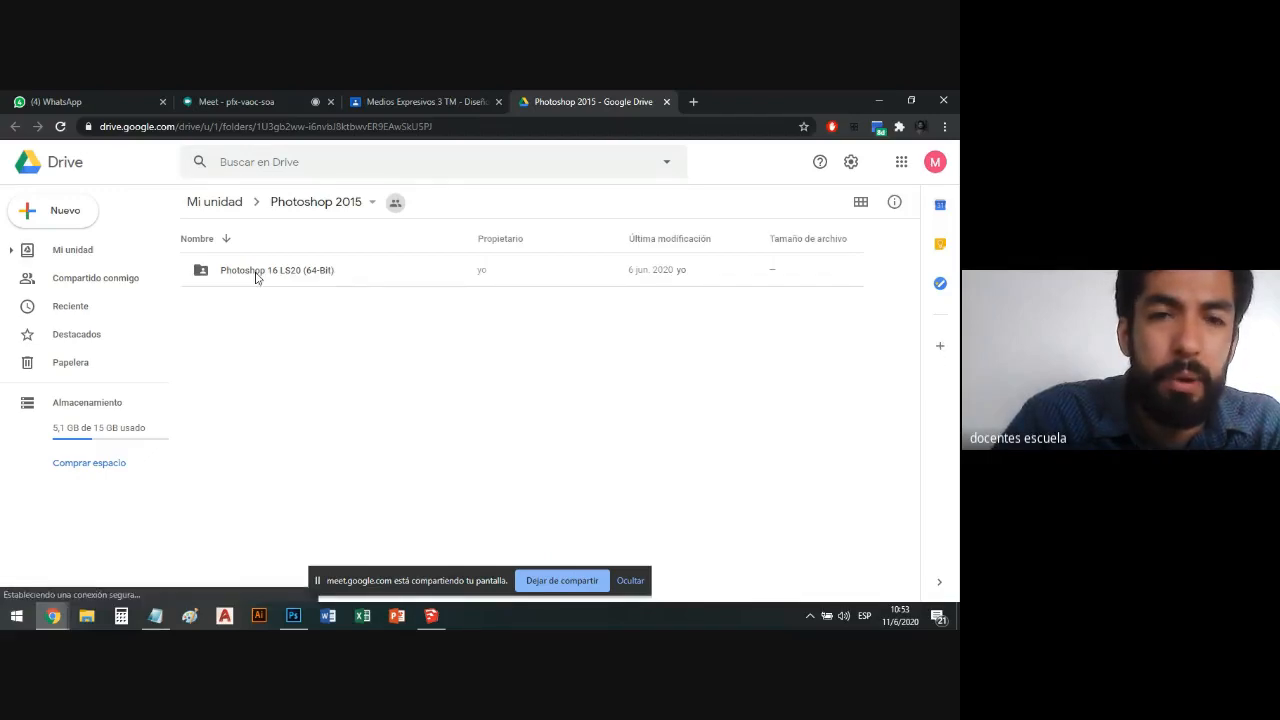
View the available actions for the Photoshop 16 LS20 (64-Bit) Drive folder, dismiss them and return to the desktop.
{"action": "left_click", "coordinate": [255, 277]}
{"action": "right_click", "coordinate": [255, 277]}
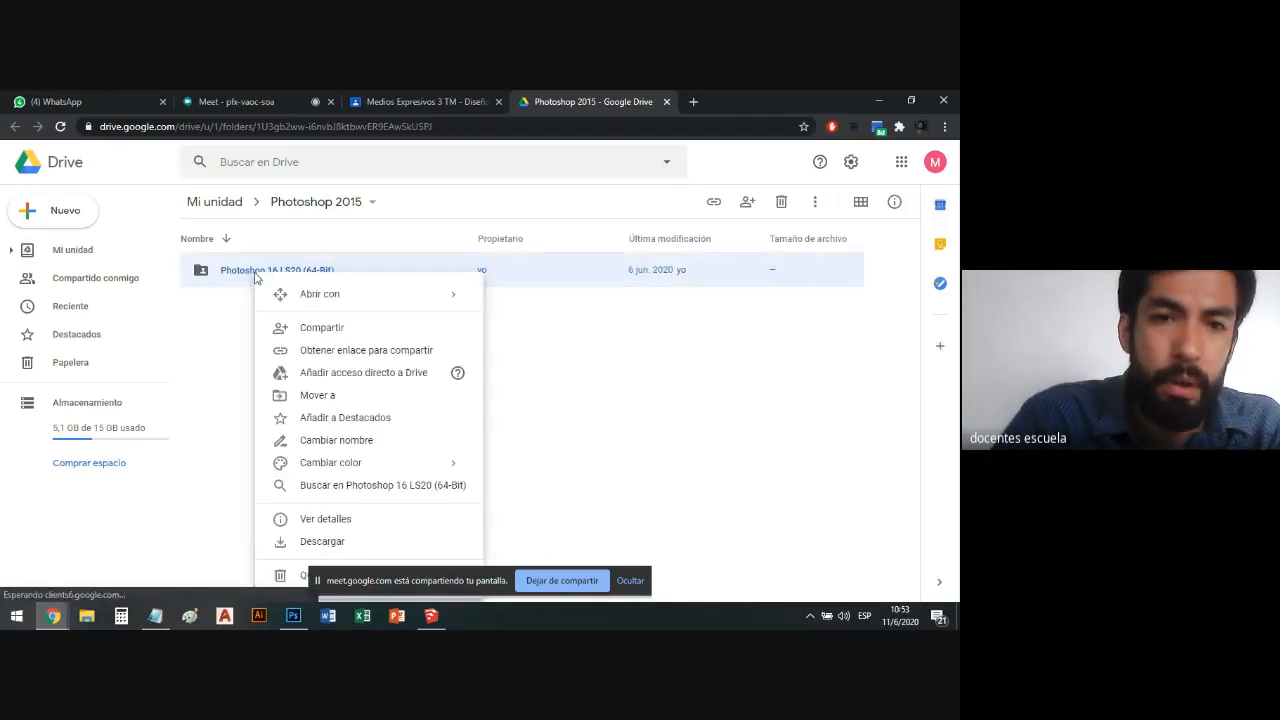
{"action": "left_click", "coordinate": [240, 363]}
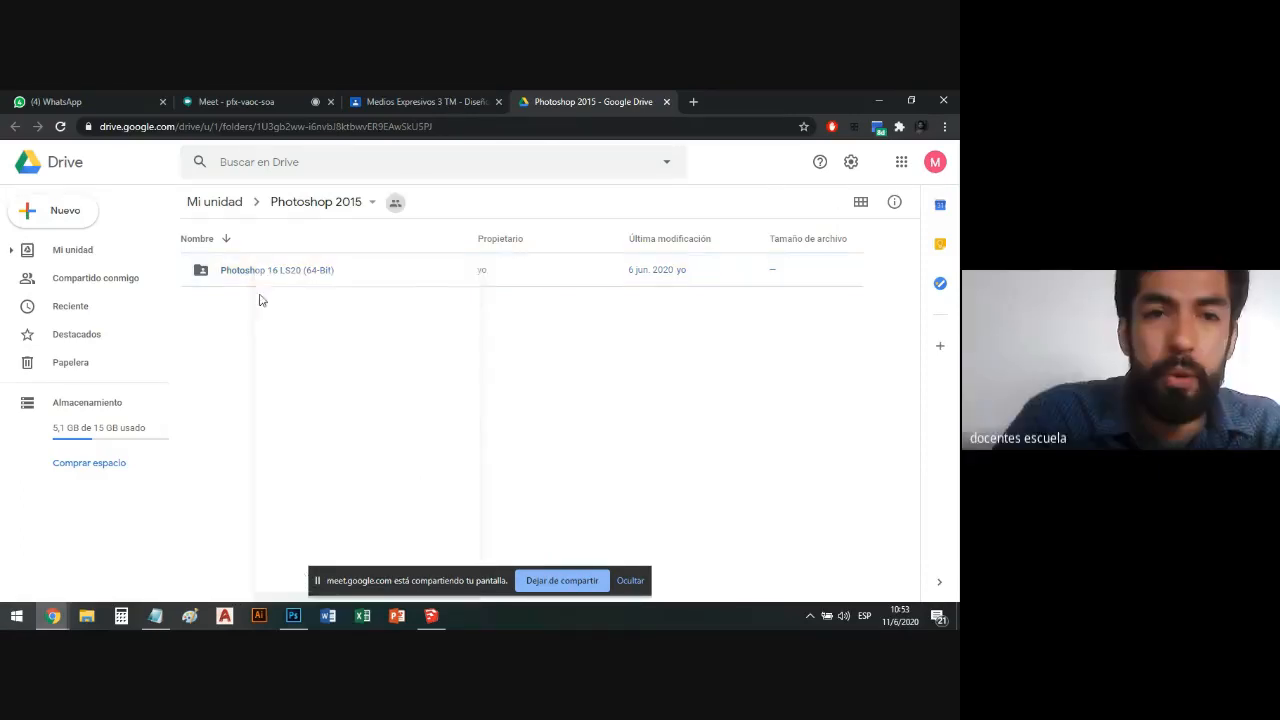
{"action": "left_click", "coordinate": [879, 101]}
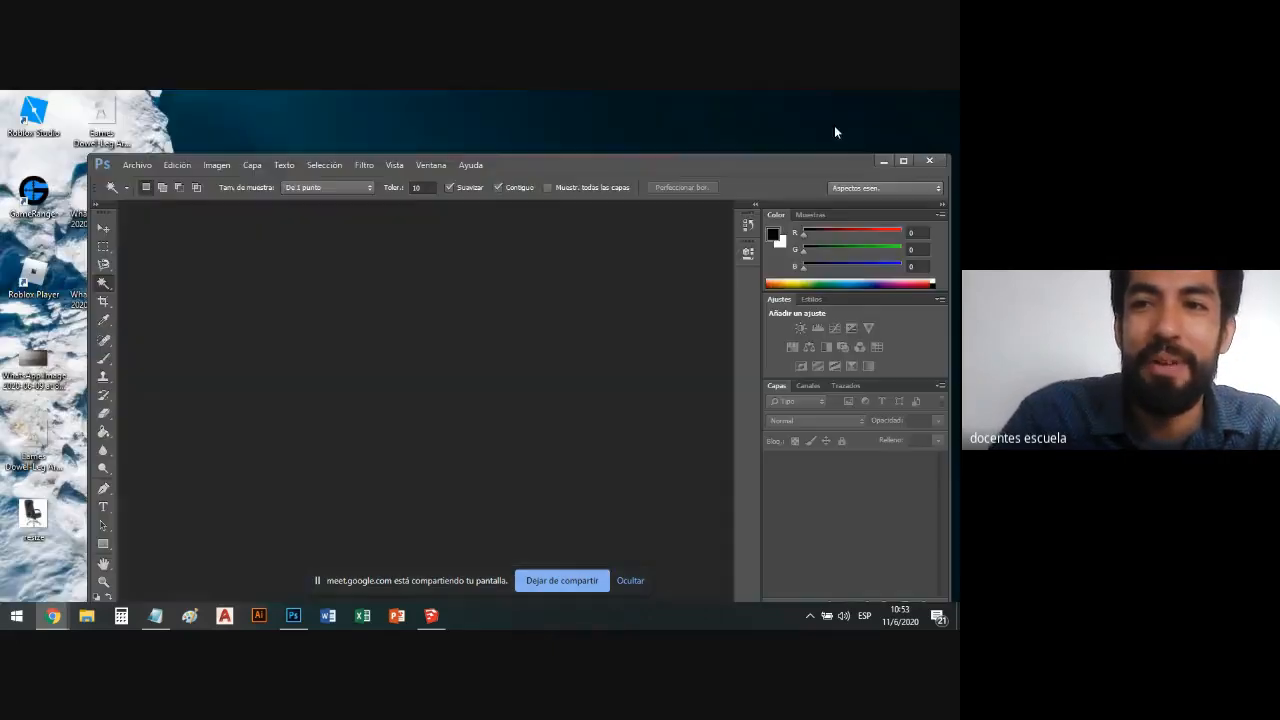
{"action": "left_click", "coordinate": [884, 162]}
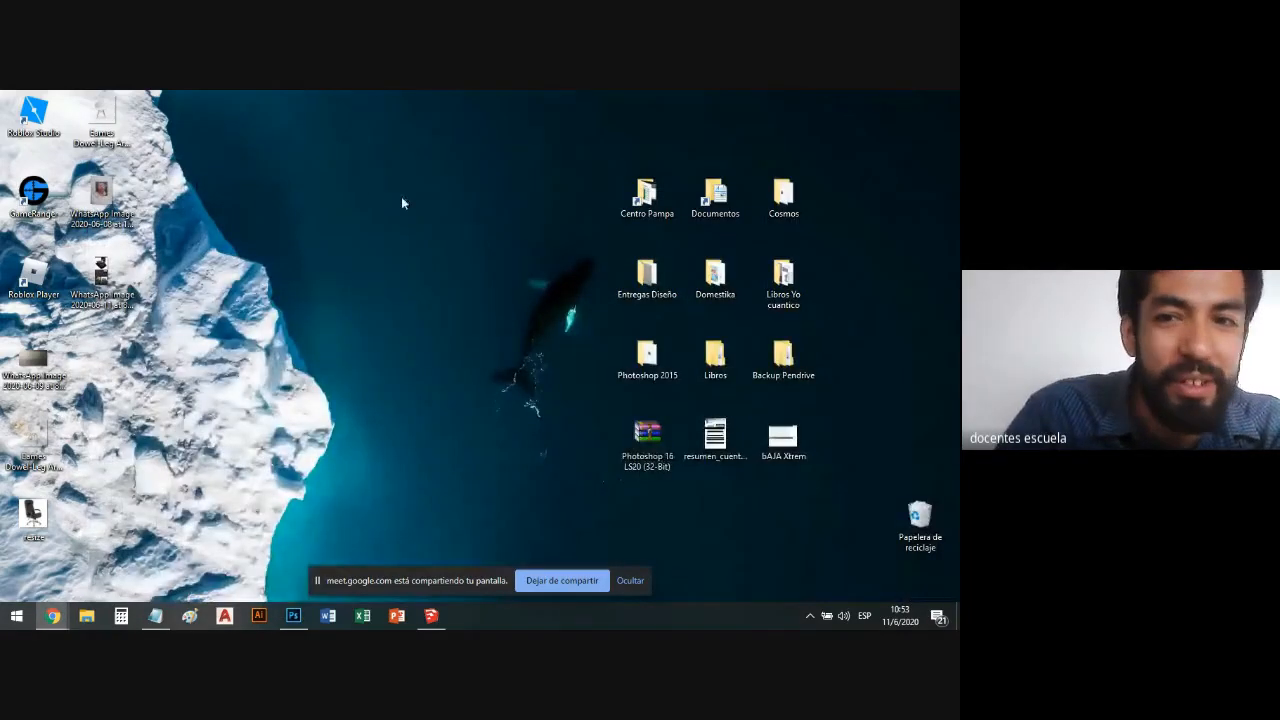
Open the Photoshop 16 LS20 (64-Bit) folder inside the desktop's Photoshop 2015 folder.
{"action": "left_click", "coordinate": [647, 357]}
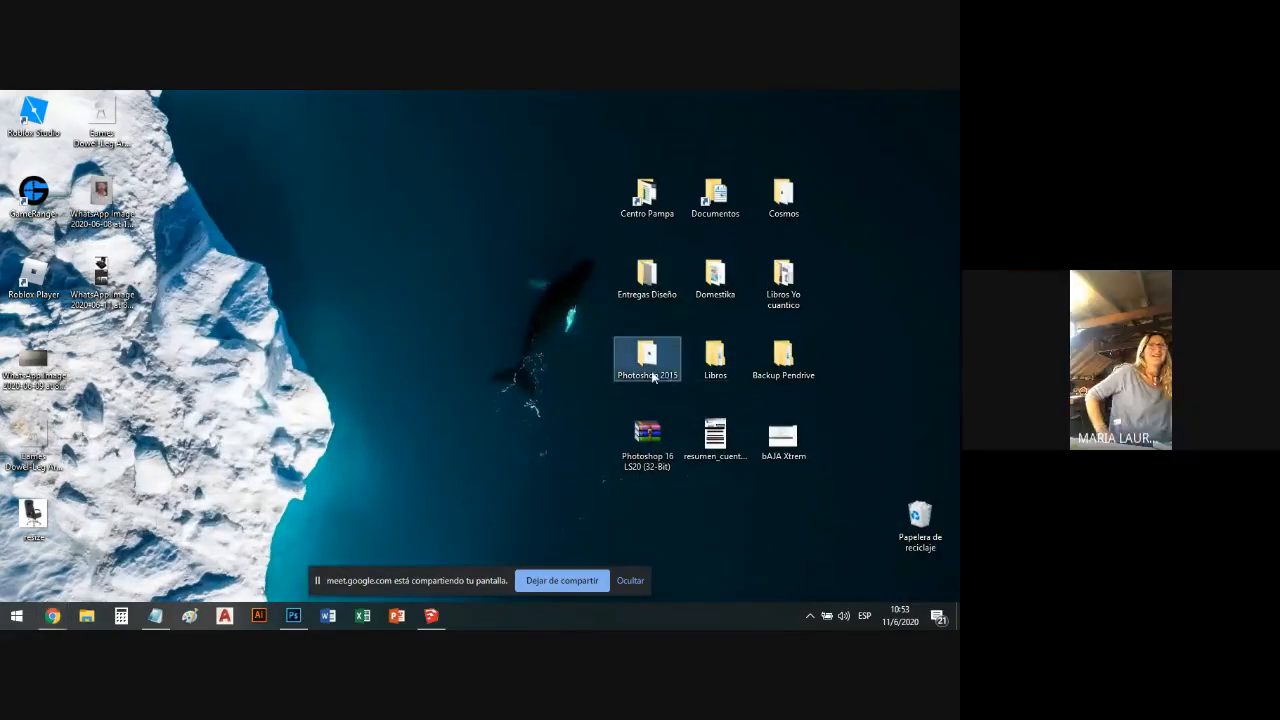
{"action": "left_click", "coordinate": [642, 299]}
{"action": "double_click", "coordinate": [647, 352]}
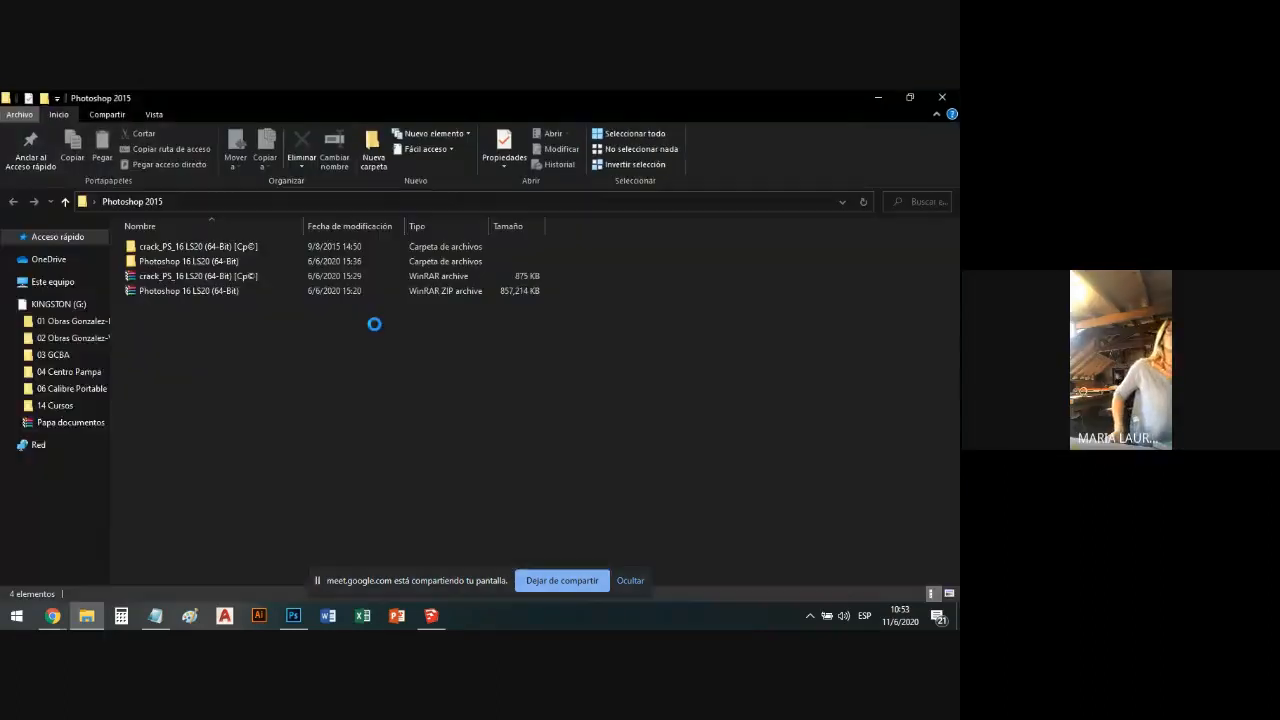
{"action": "double_click", "coordinate": [148, 262]}
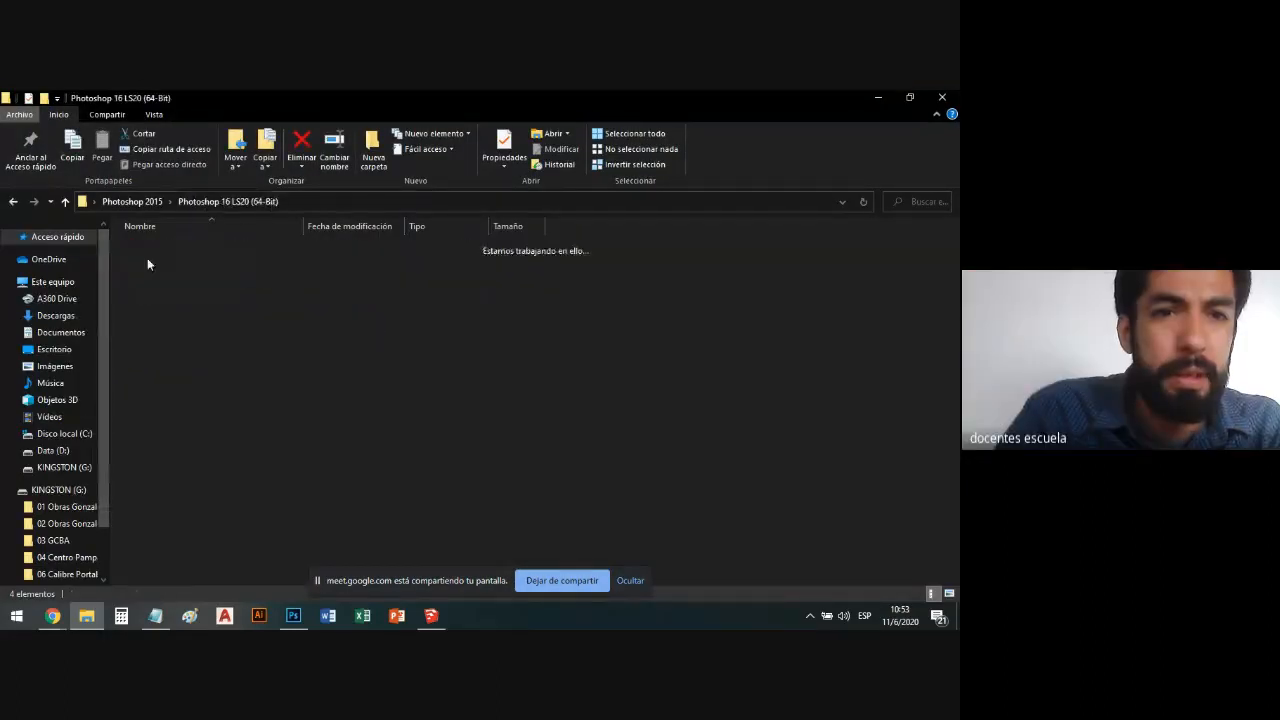
Move the three archive files up into the Photoshop 2015 folder, skipping the duplicate crack_PS_16 LS20 (64-Bit) archive.
{"action": "left_click_drag", "start_coordinate": [234, 299], "coordinate": [190, 258]}
{"action": "left_click", "coordinate": [134, 202]}
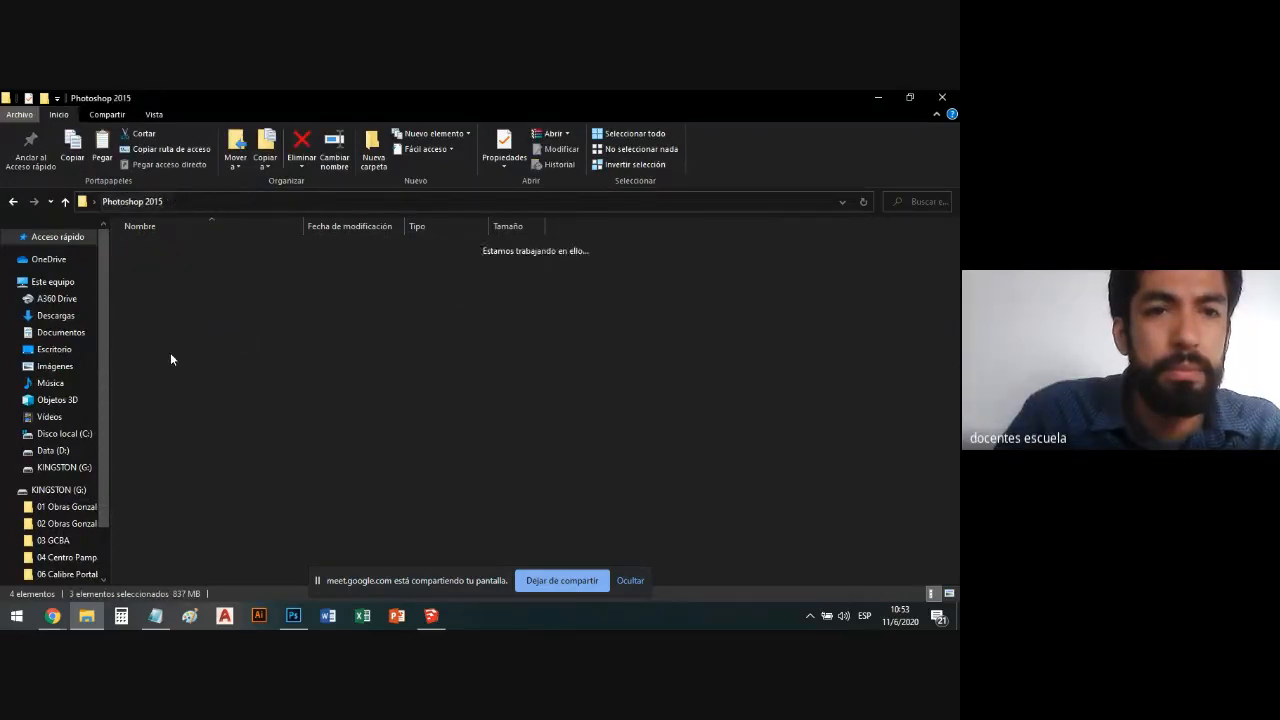
{"action": "key", "text": "ctrl+v"}
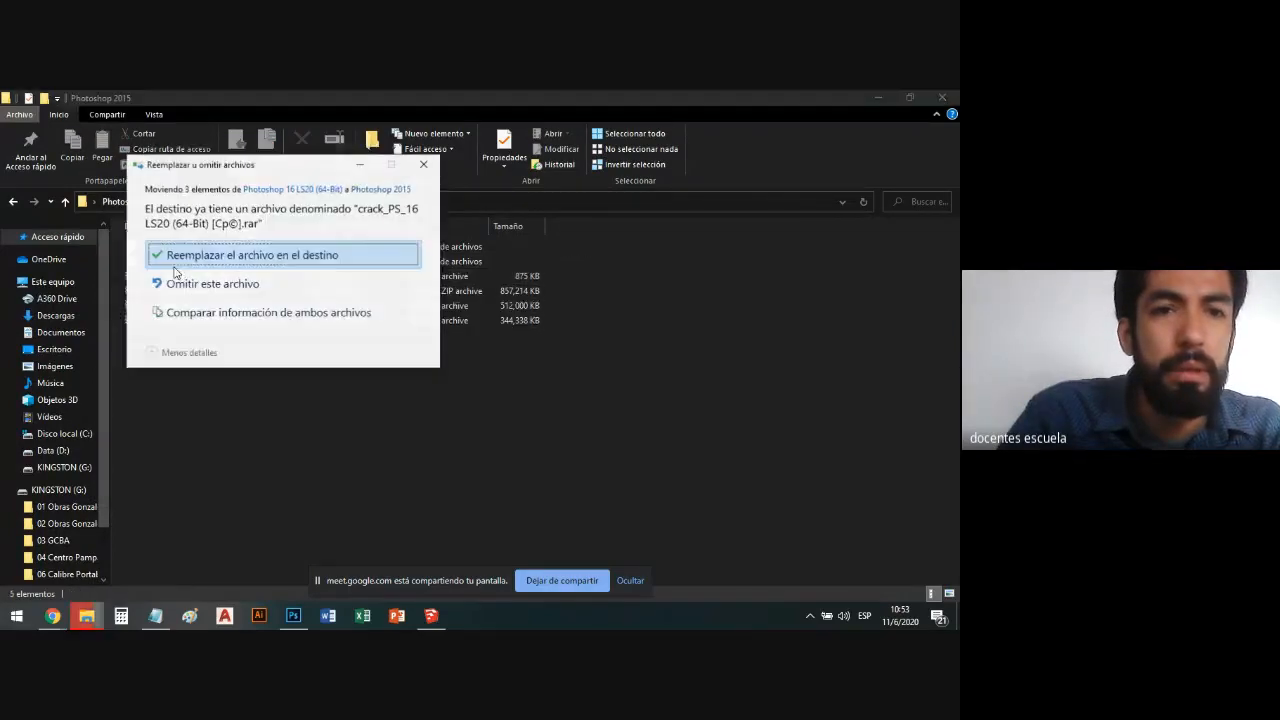
{"action": "left_click", "coordinate": [208, 285]}
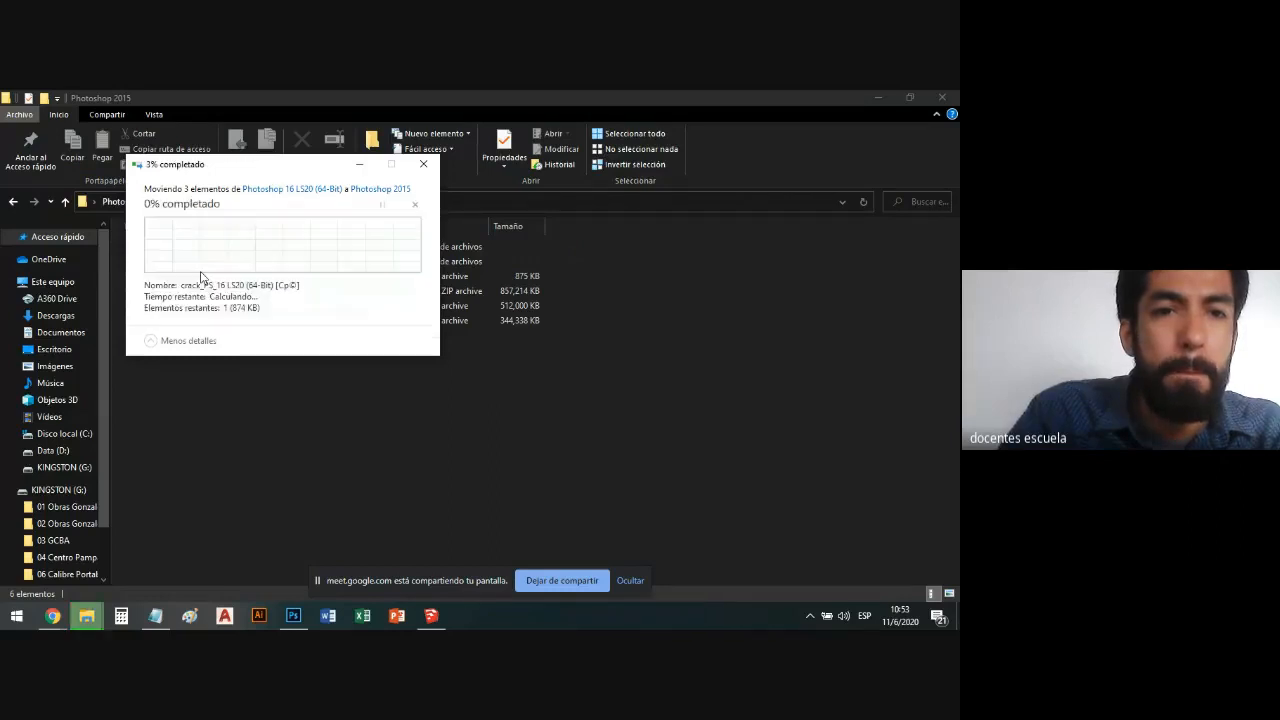
Delete the leftover crack_PS_16 LS20 (64-Bit) archive from the Photoshop 16 LS20 (64-Bit) folder.
{"action": "left_click", "coordinate": [198, 262]}
{"action": "double_click", "coordinate": [197, 262]}
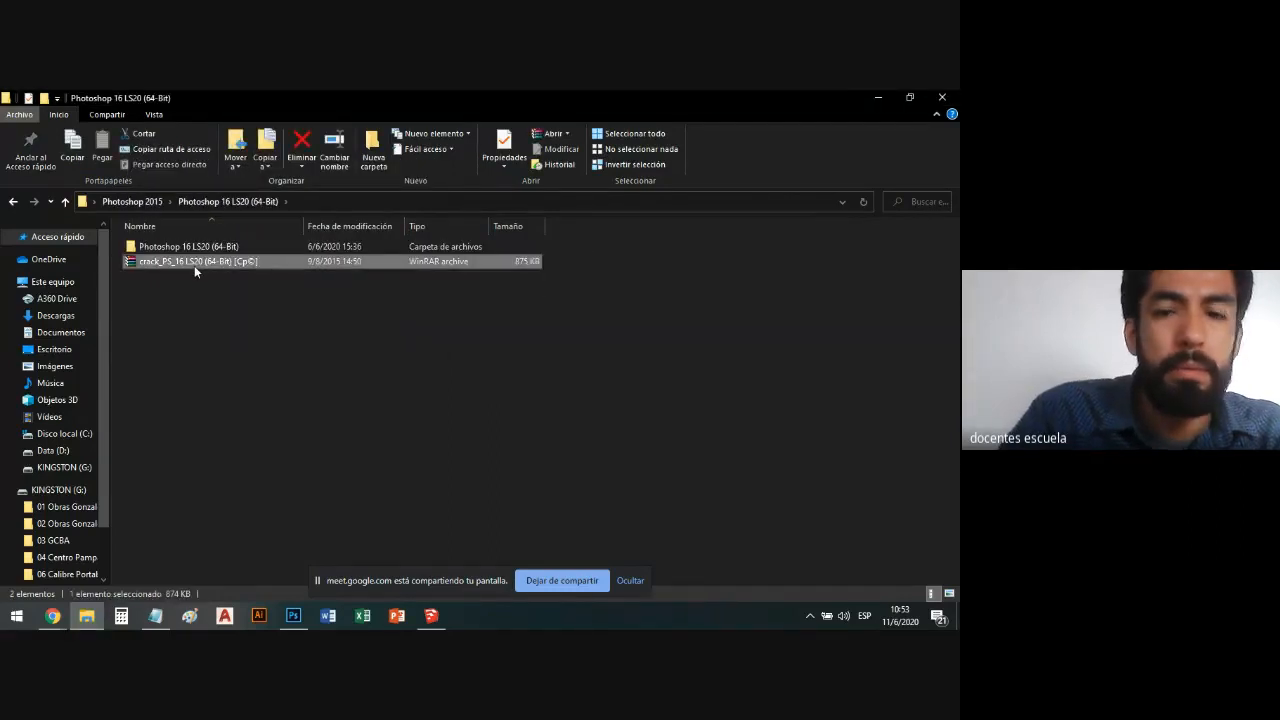
{"action": "left_click", "coordinate": [190, 250]}
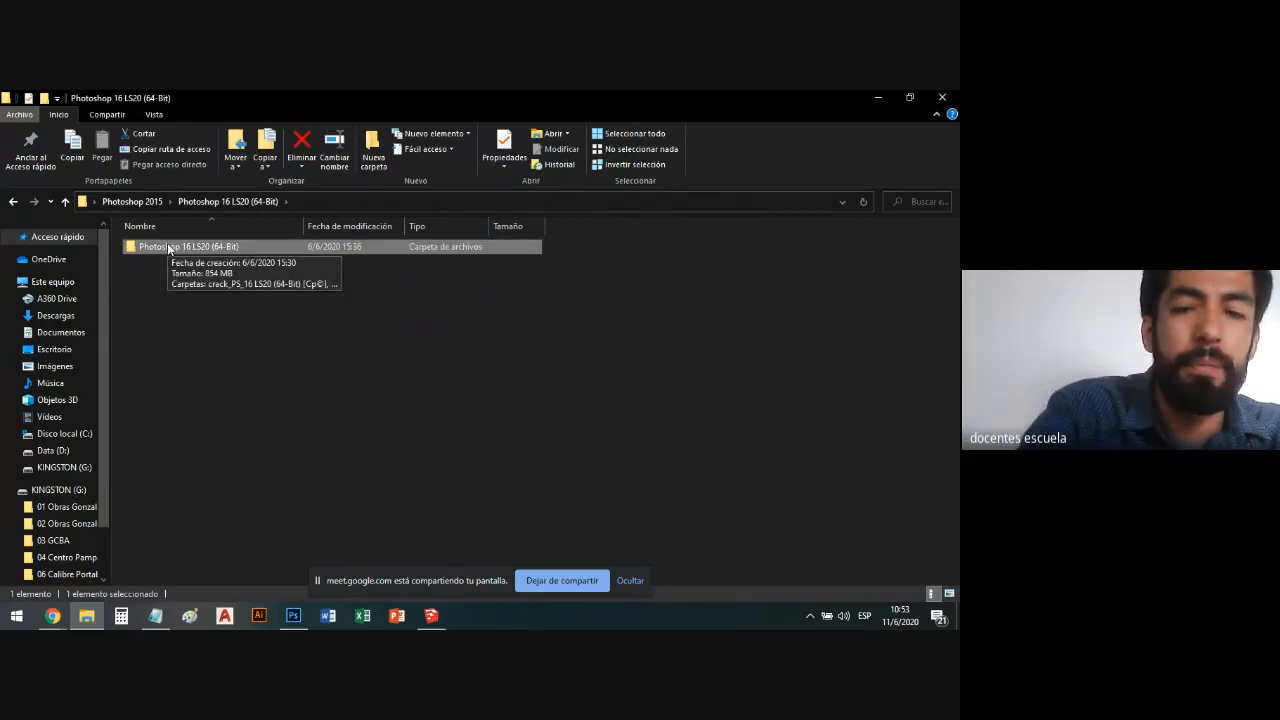
Run Set-up from the nested Adobe CC 2015 folder and exit the installer at its restart warning.
{"action": "double_click", "coordinate": [168, 248]}
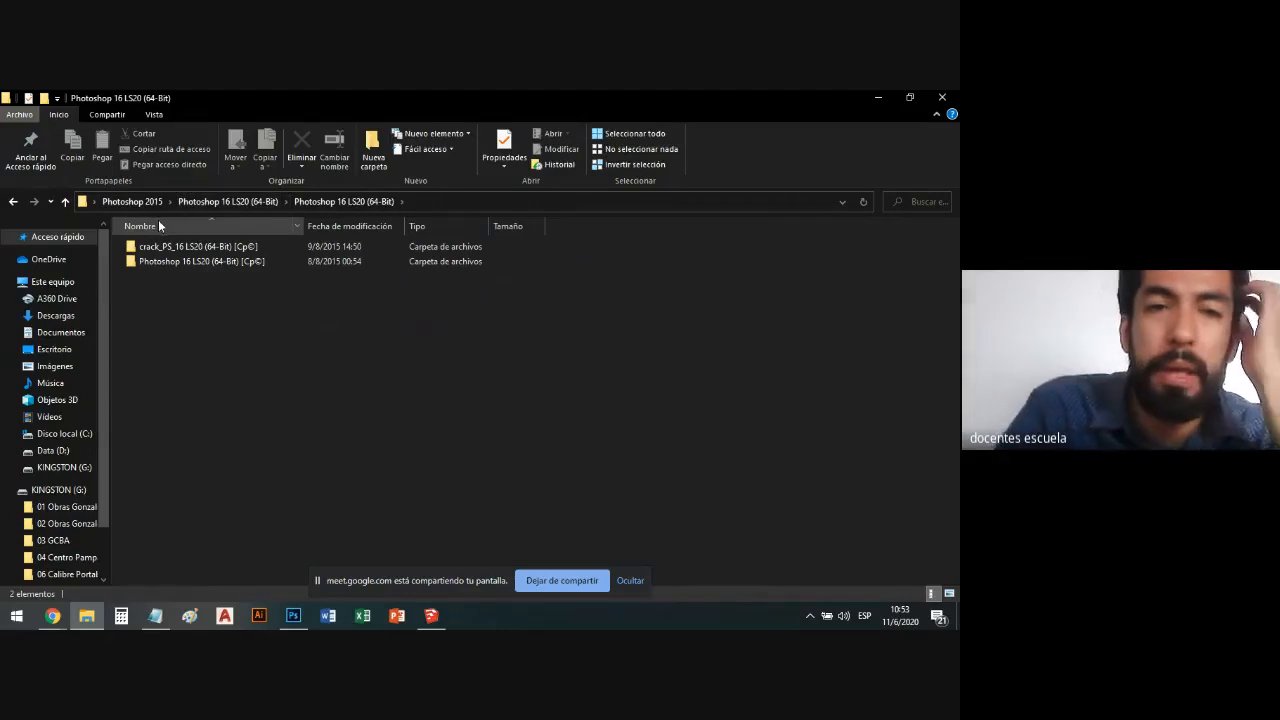
{"action": "double_click", "coordinate": [181, 262]}
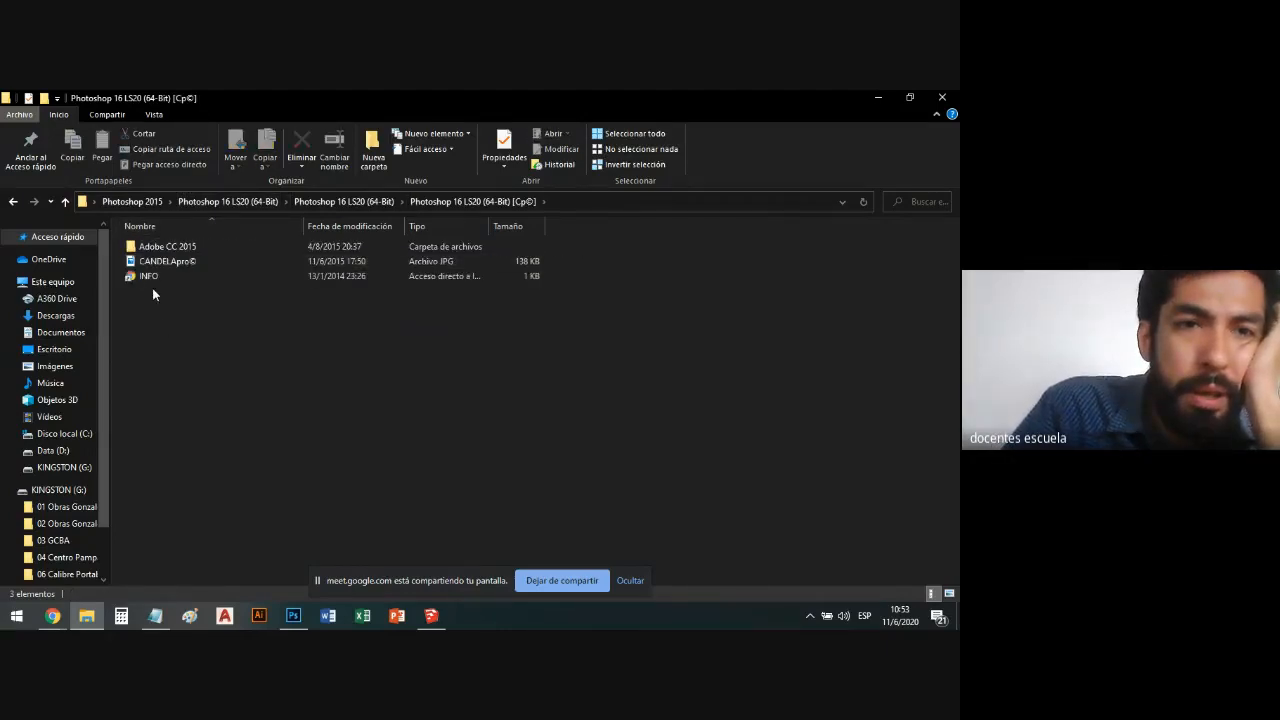
{"action": "double_click", "coordinate": [160, 253]}
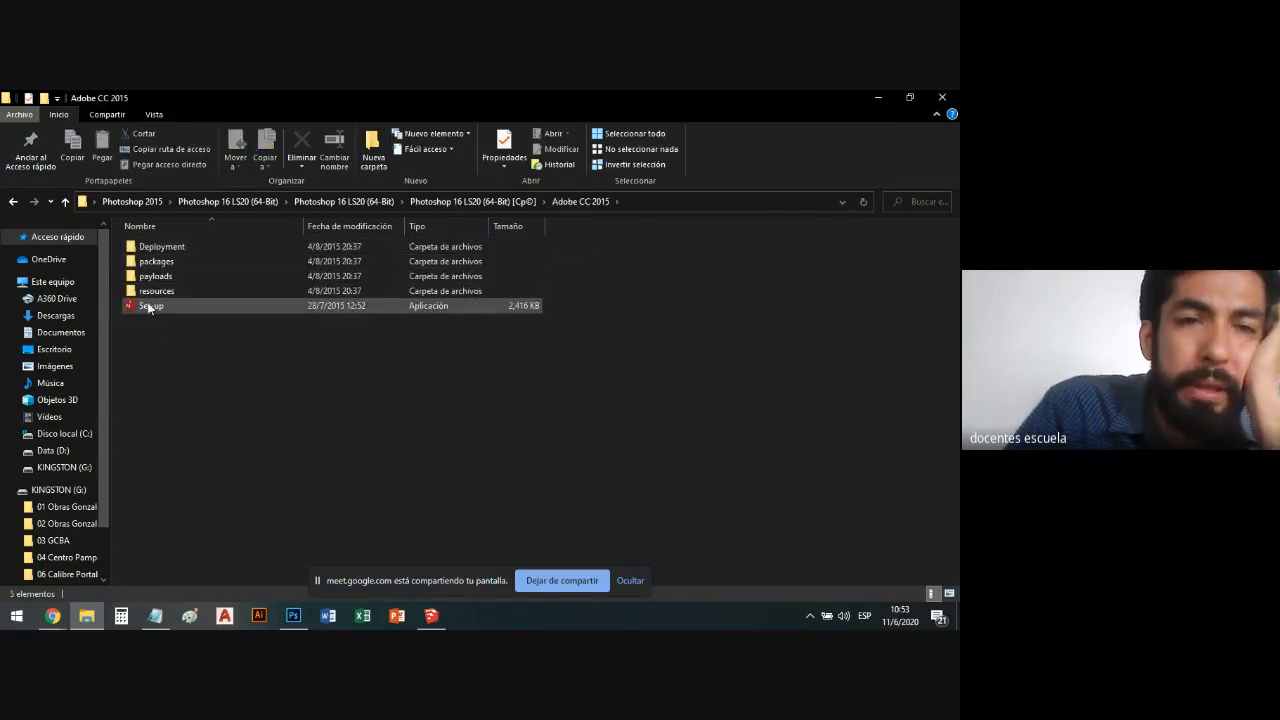
{"action": "left_click", "coordinate": [150, 305]}
{"action": "double_click", "coordinate": [150, 305]}
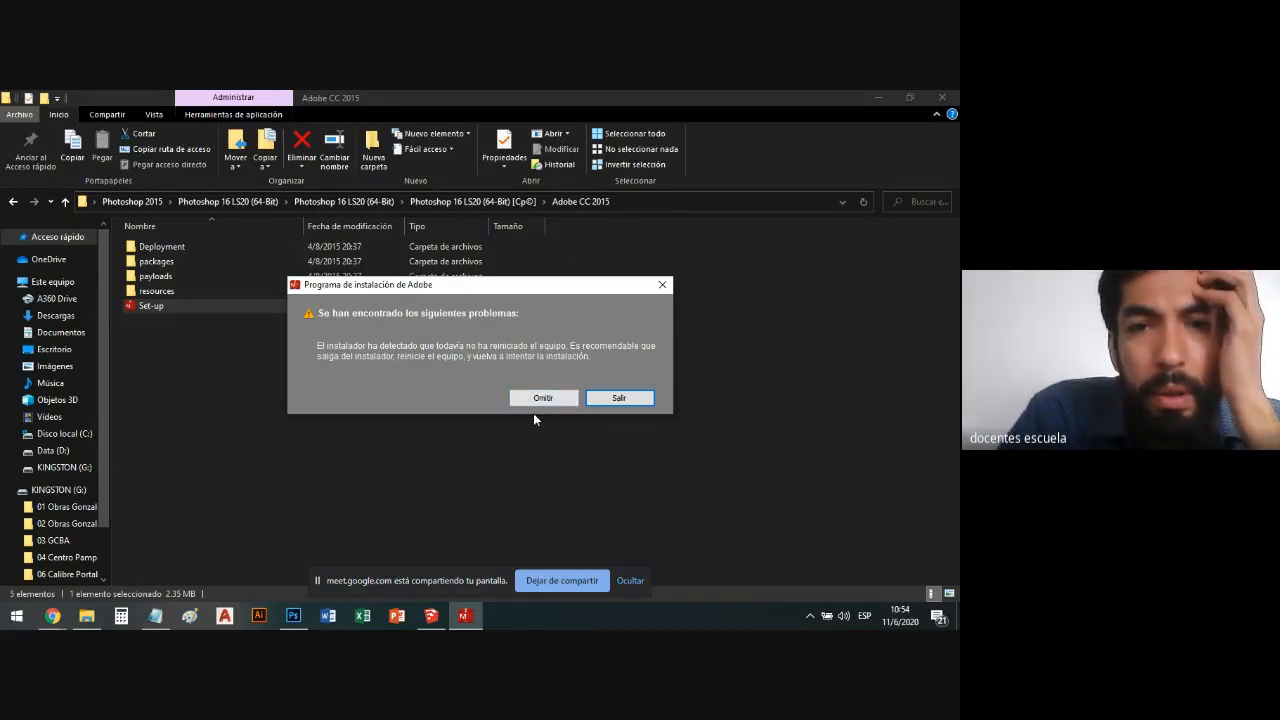
{"action": "left_click", "coordinate": [617, 398]}
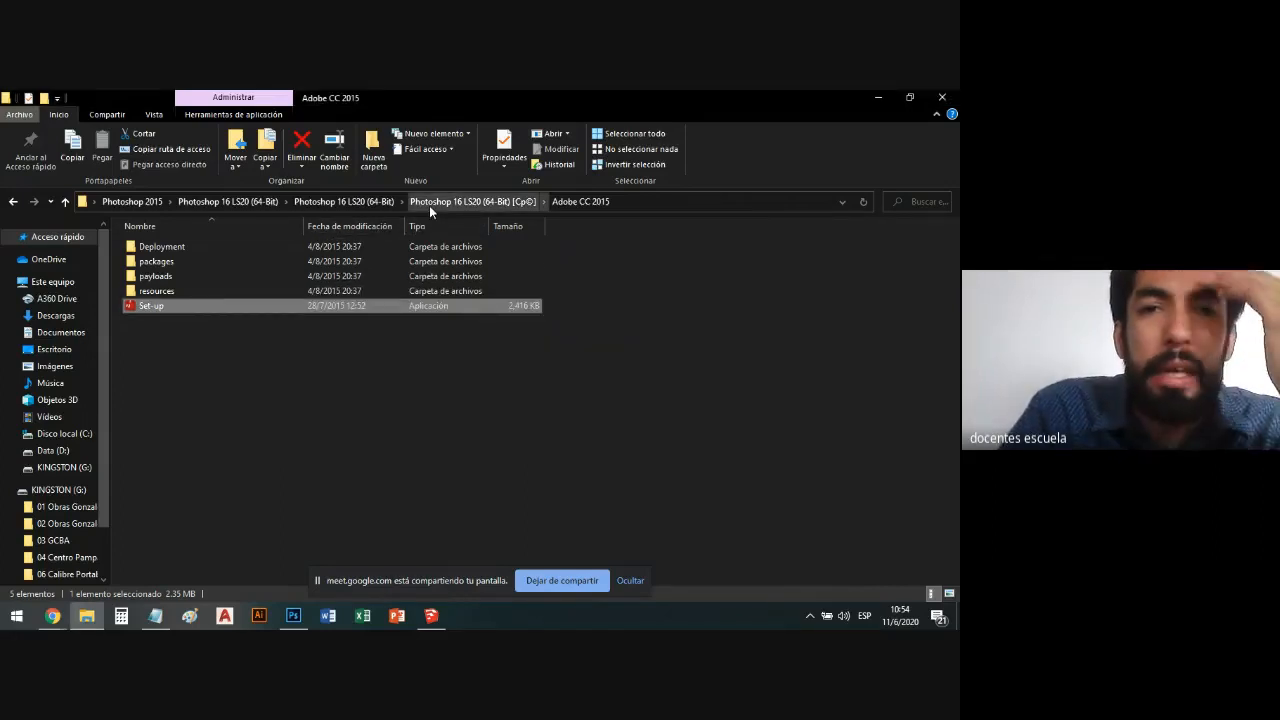
Read the Instrucciones text file in the crack_PS_16 LS20 (64-Bit) folder in a maximized window and close it.
{"action": "left_click", "coordinate": [356, 203]}
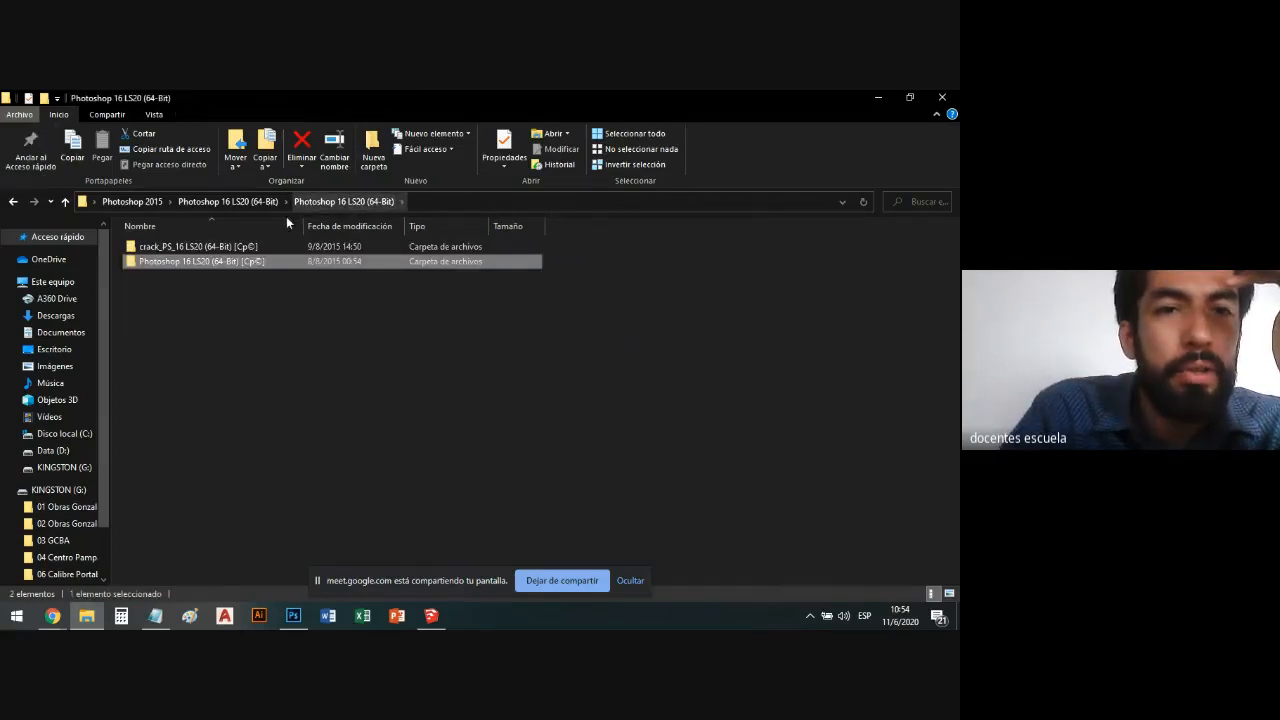
{"action": "double_click", "coordinate": [200, 246]}
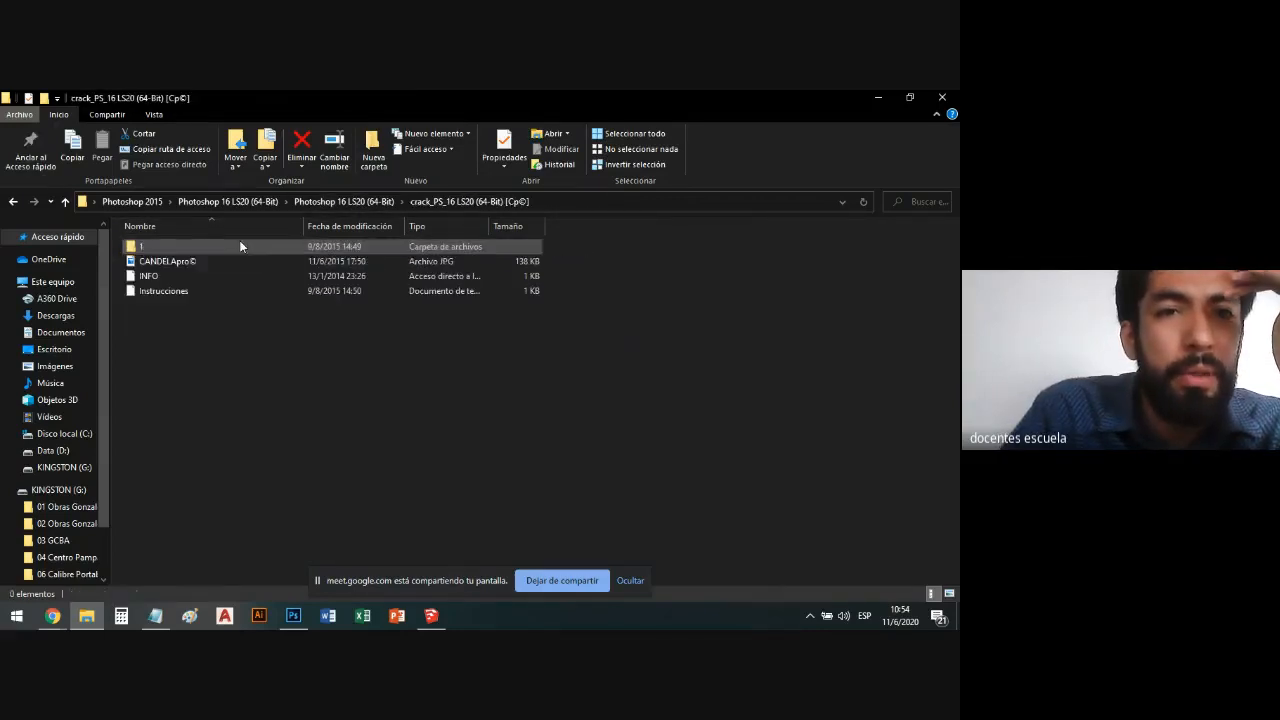
{"action": "double_click", "coordinate": [180, 290]}
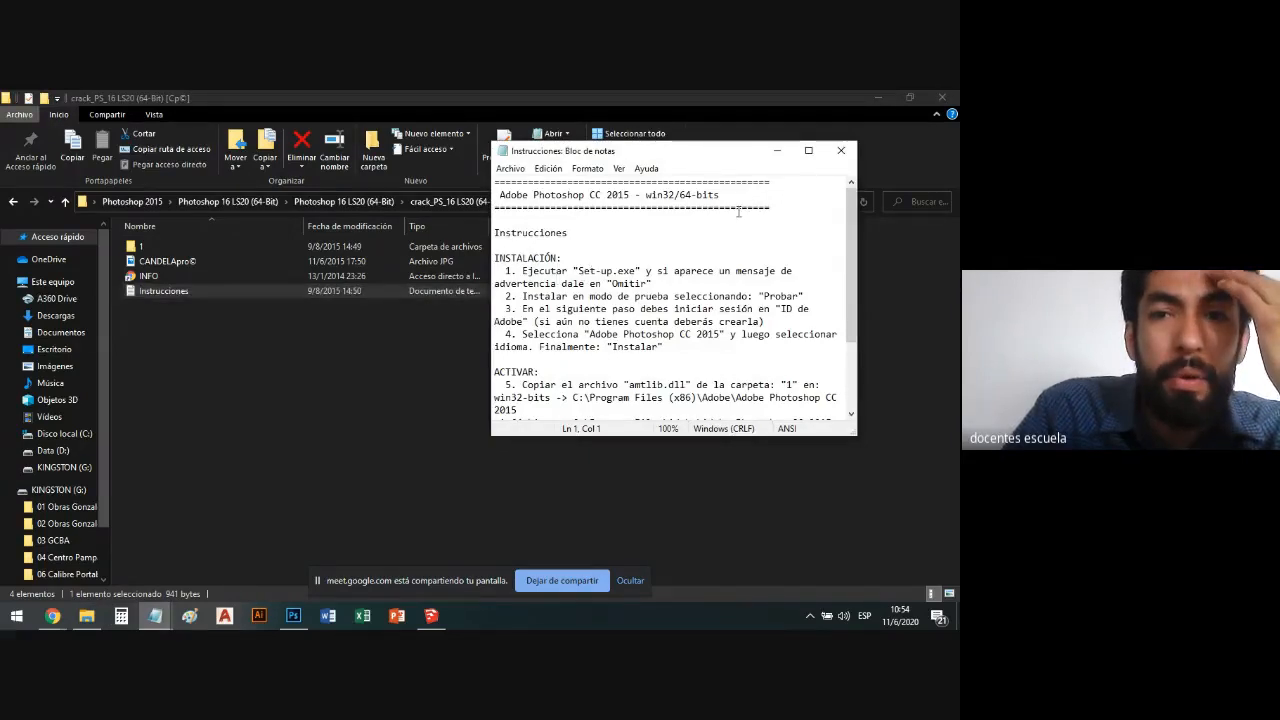
{"action": "left_click", "coordinate": [841, 151]}
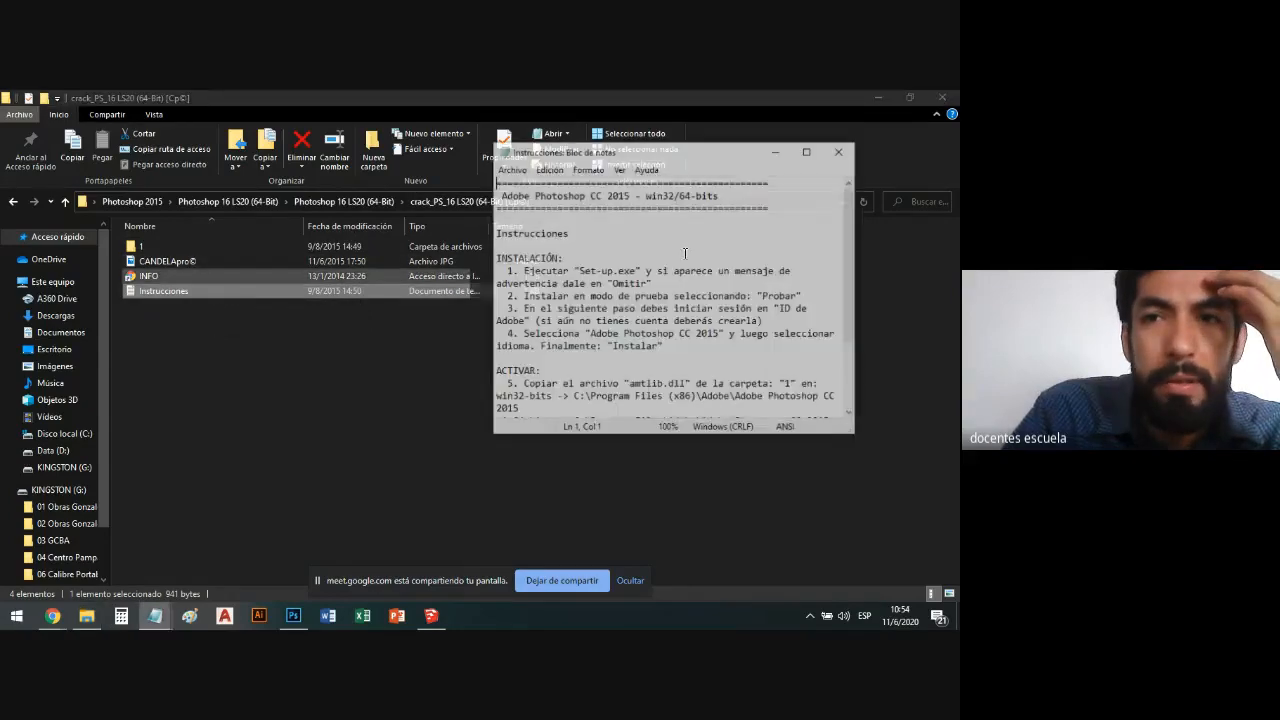
{"action": "left_click", "coordinate": [805, 152]}
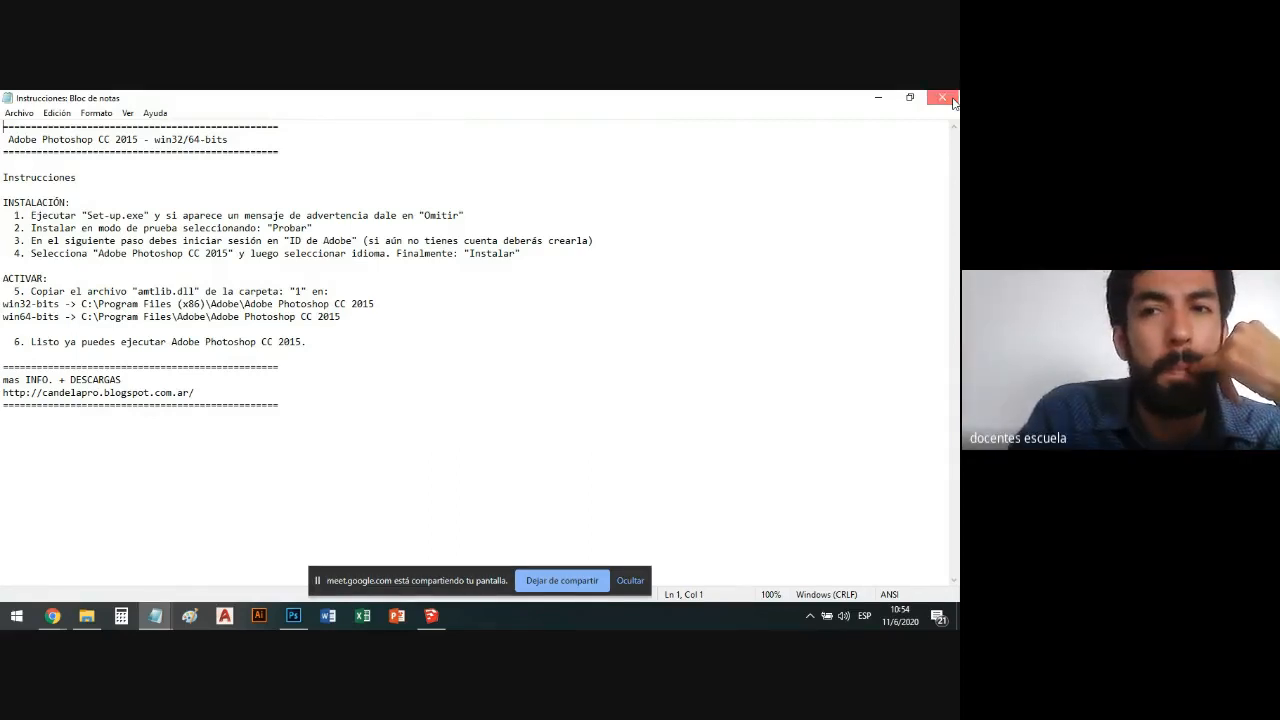
{"action": "left_click", "coordinate": [952, 100]}
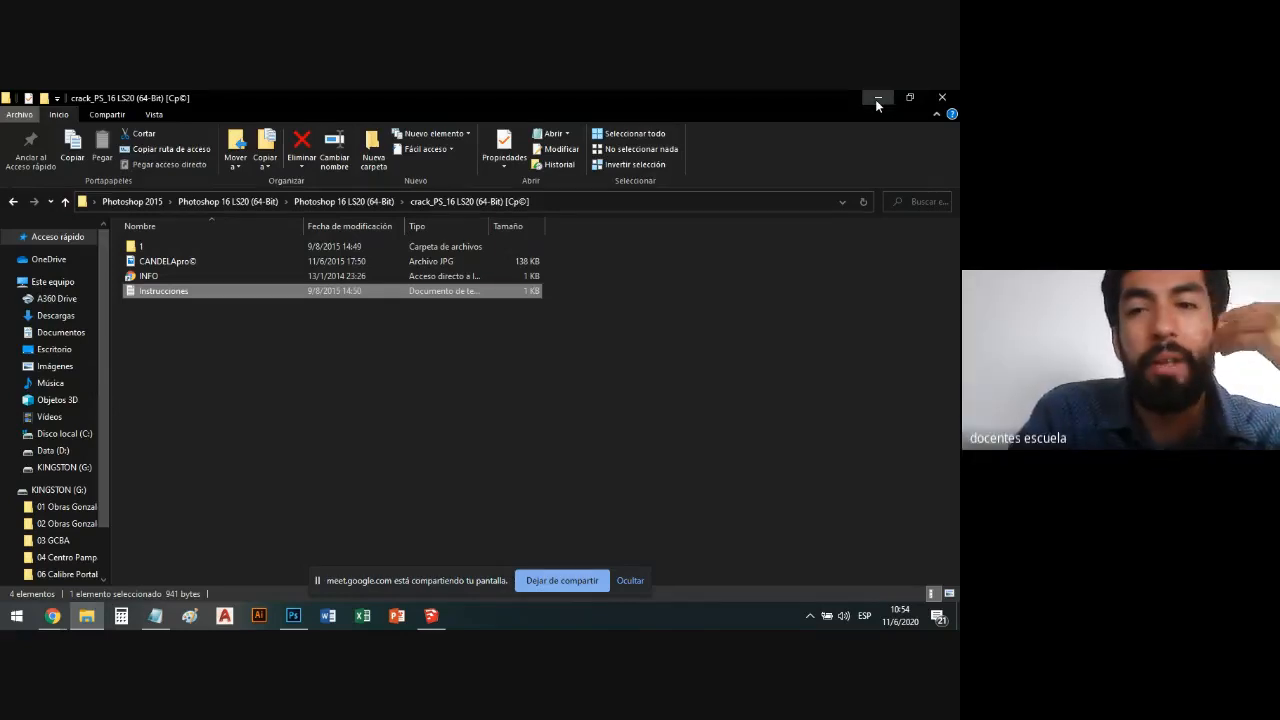
Put away the file browser and Photoshop windows to return to the desktop.
{"action": "left_click", "coordinate": [877, 99]}
{"action": "mouse_move", "coordinate": [62, 618]}
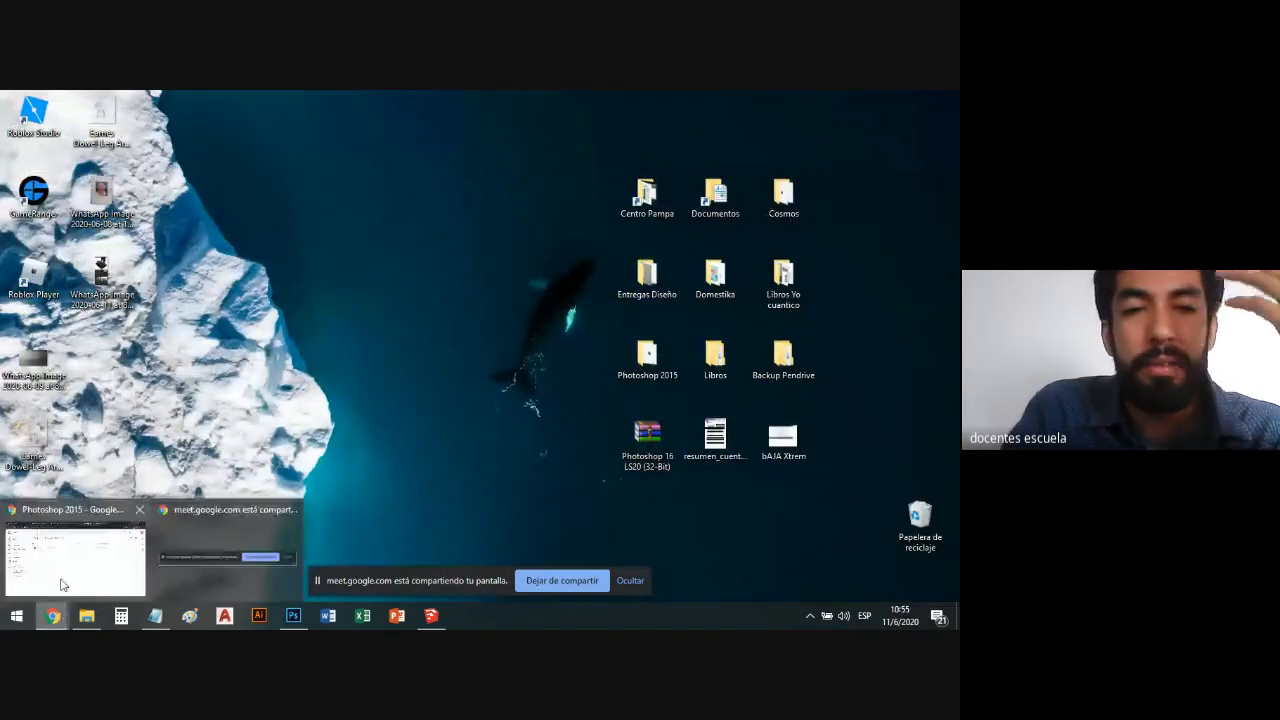
{"action": "mouse_move", "coordinate": [64, 562]}
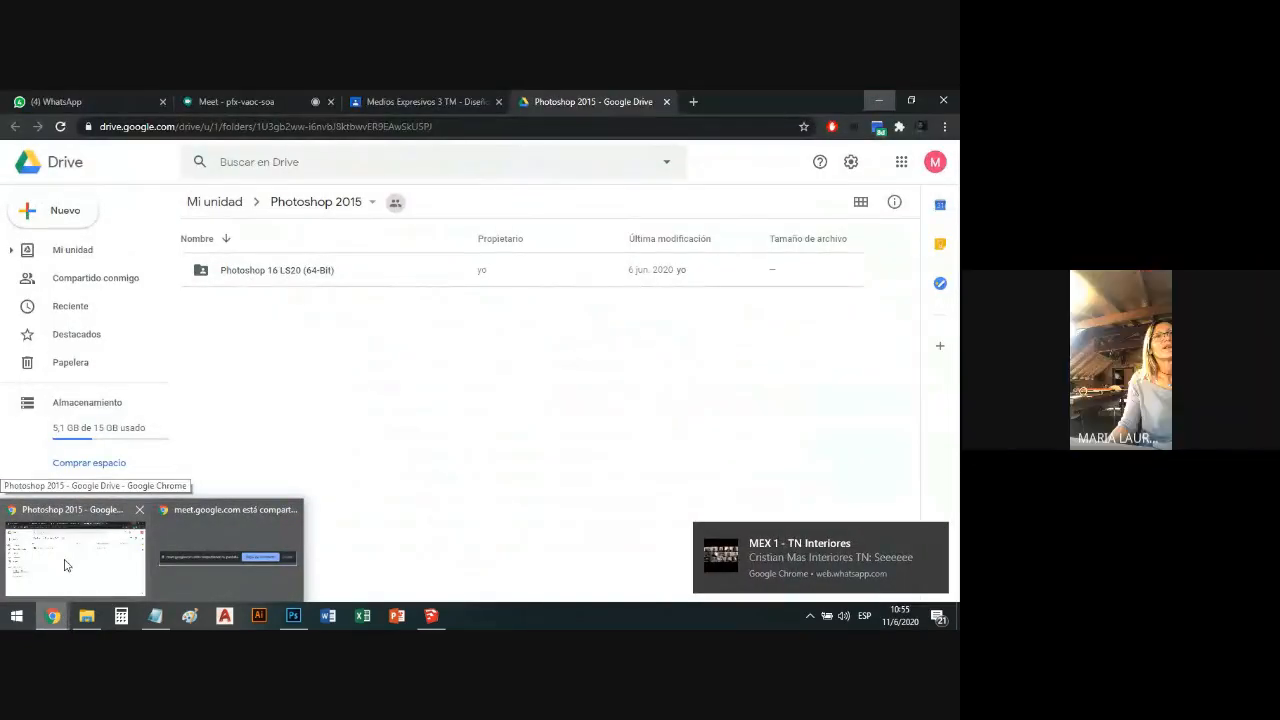
{"action": "left_click", "coordinate": [293, 615]}
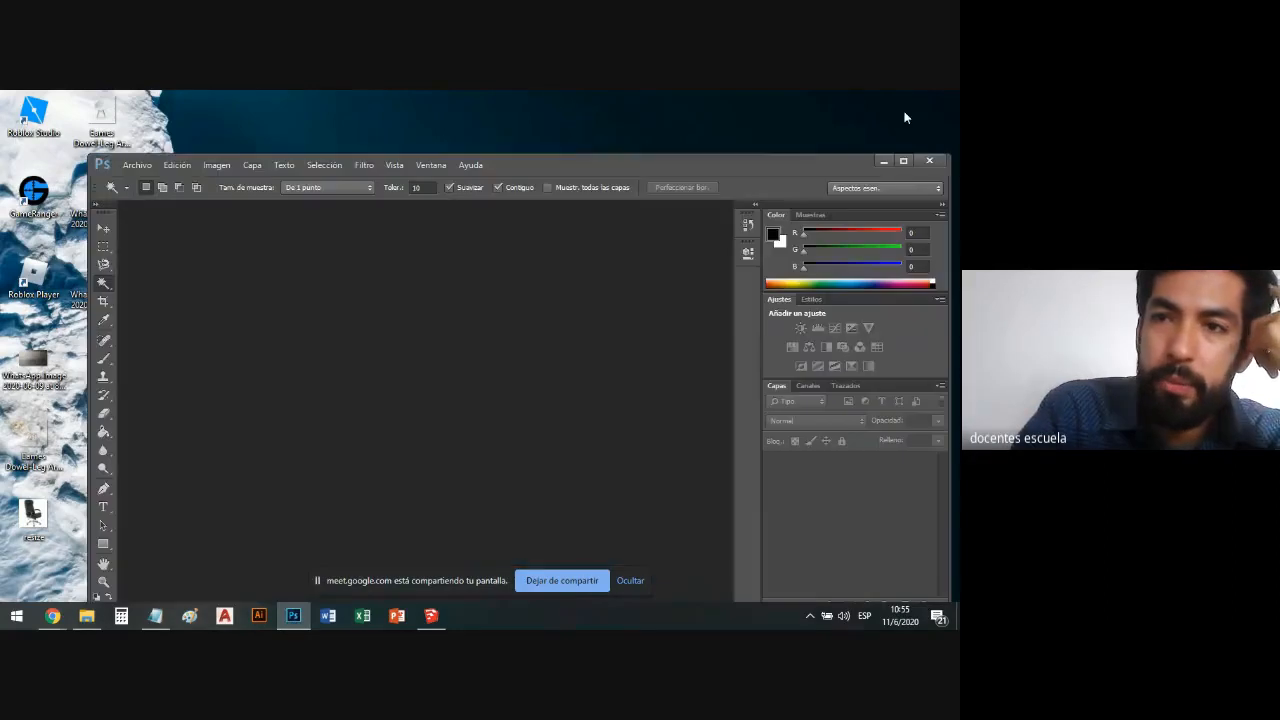
{"action": "left_click", "coordinate": [884, 164]}
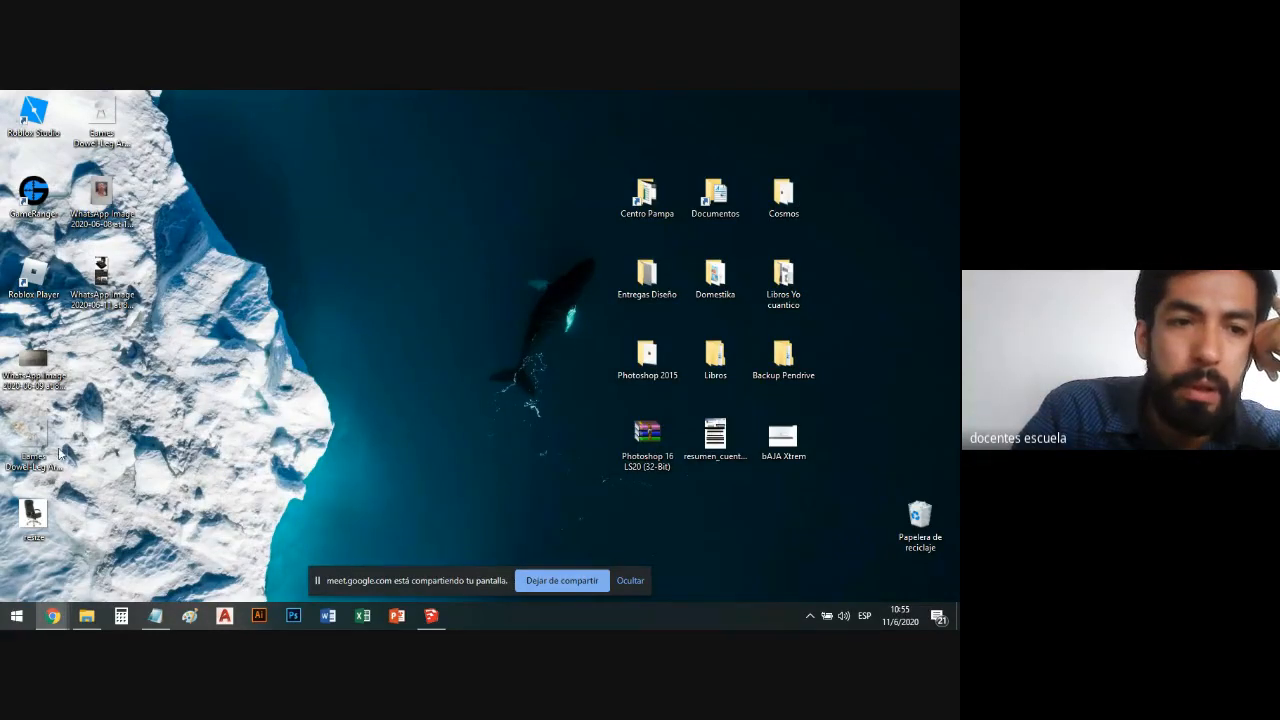
Start Photoshop, dismiss the error about the damaged pattern file and maximize the program window.
{"action": "left_click", "coordinate": [298, 617]}
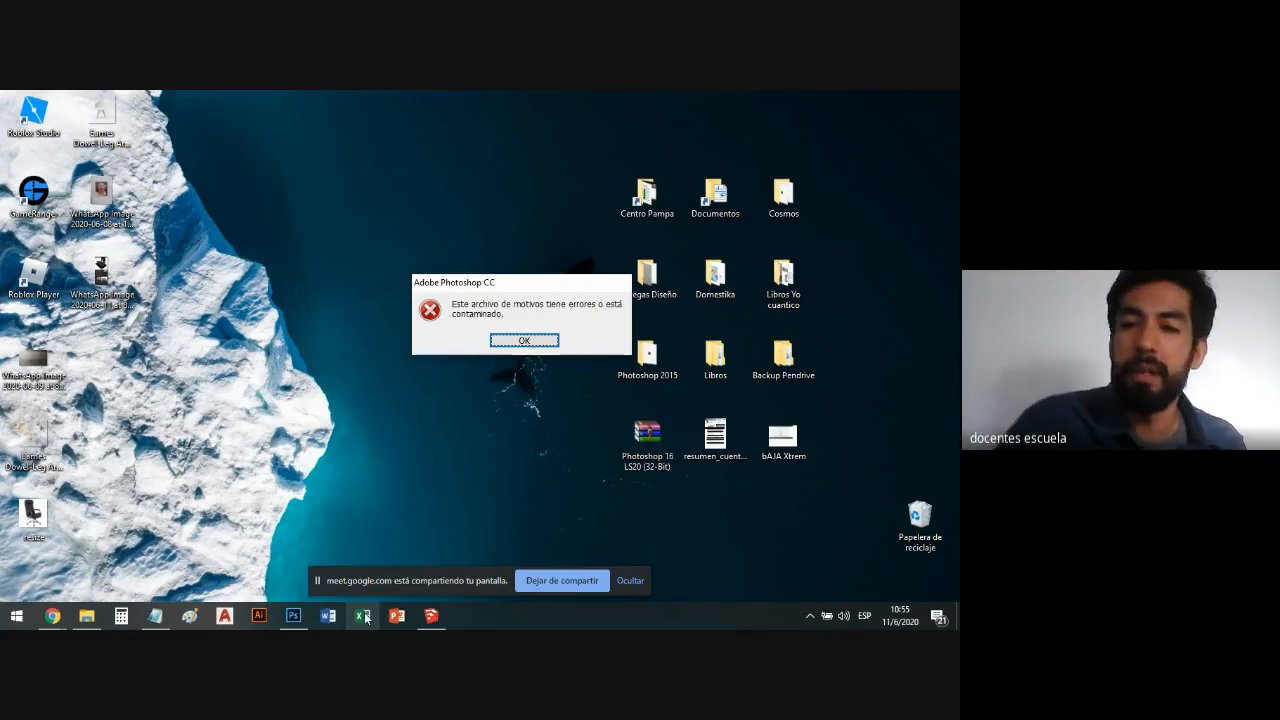
{"action": "left_click", "coordinate": [909, 615]}
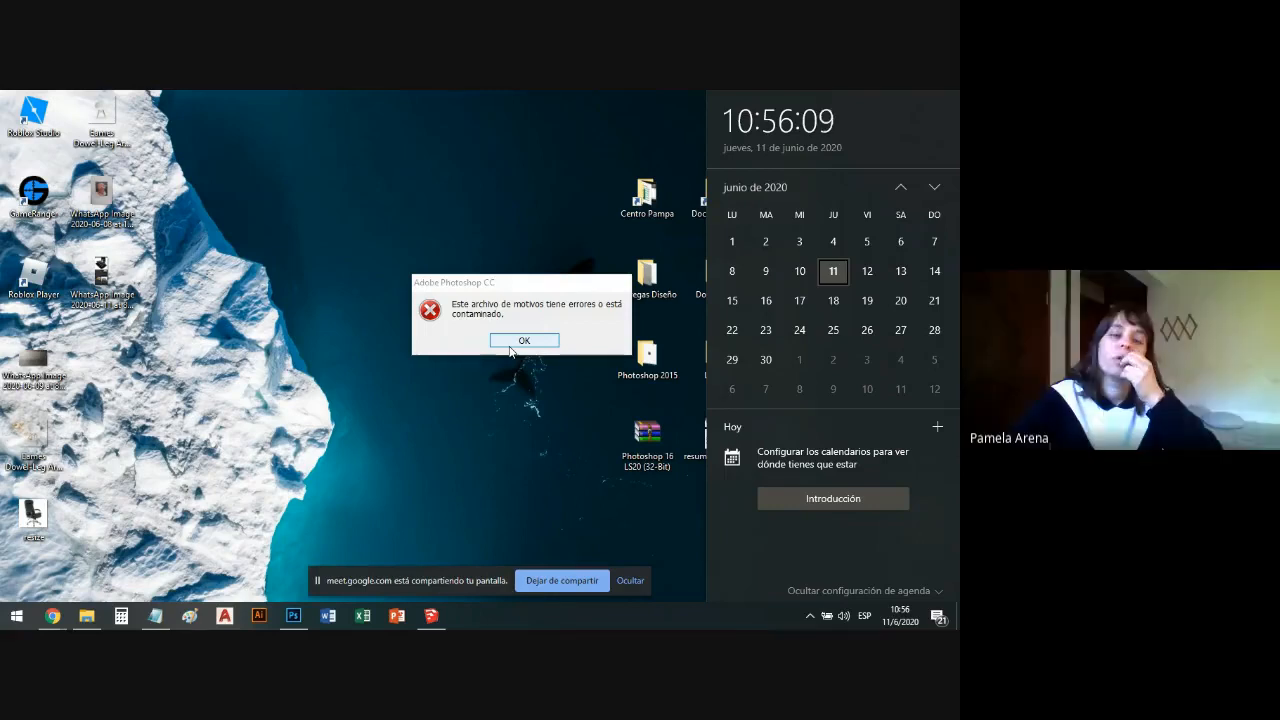
{"action": "left_click", "coordinate": [509, 342]}
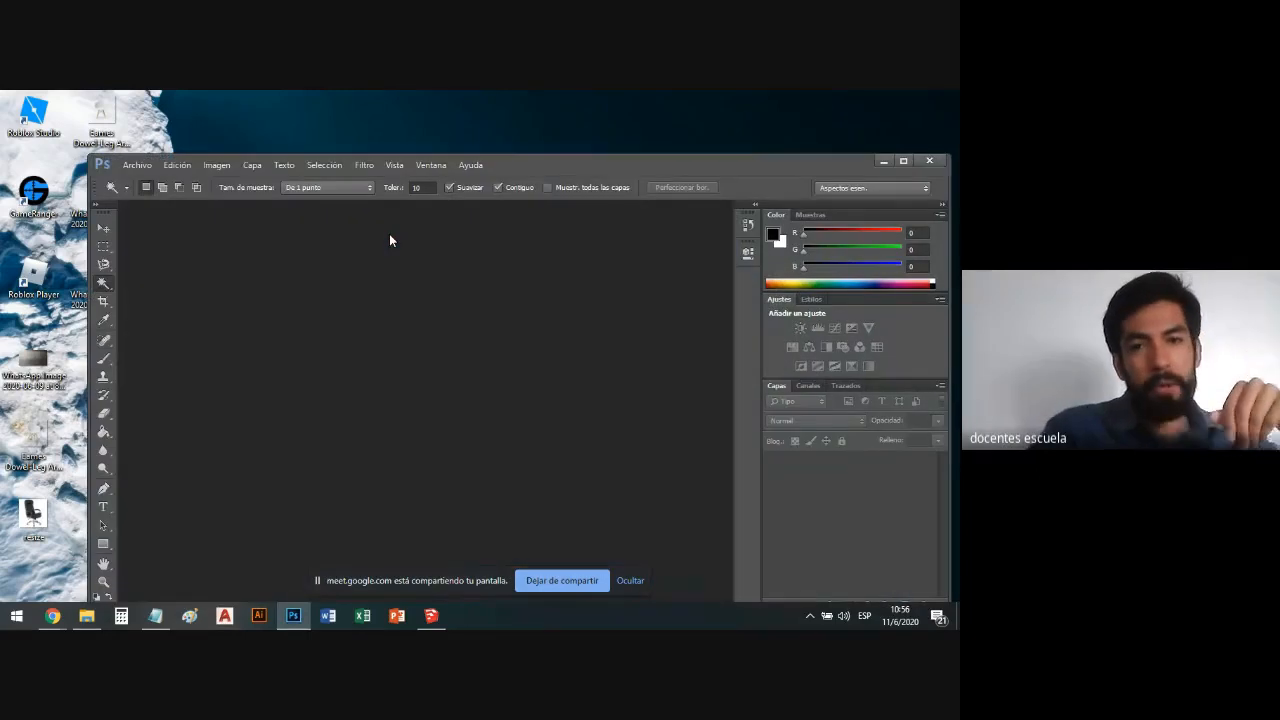
{"action": "left_click", "coordinate": [903, 160]}
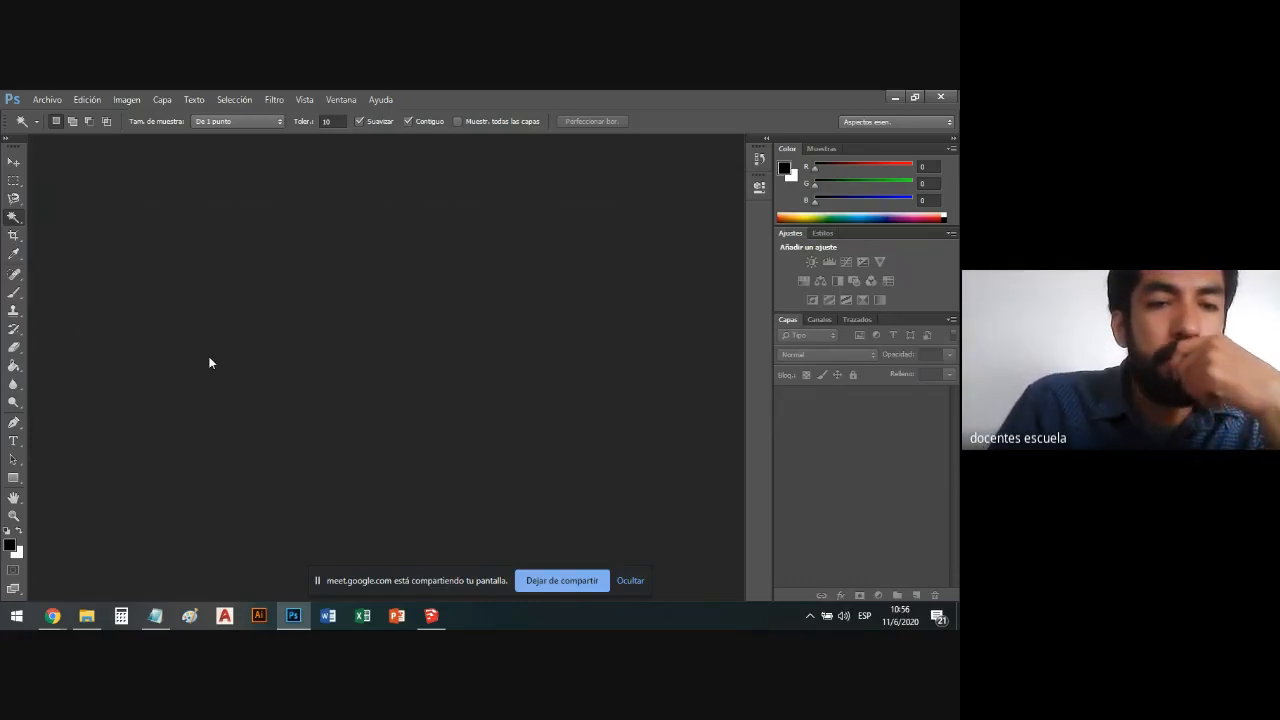
Open Clase 1's Imagenes folder under 04 Centro Pampa, 03_MEX 2020, MEX 3 Interiores - 2020, and show its files as very large icons.
{"action": "left_click", "coordinate": [87, 615]}
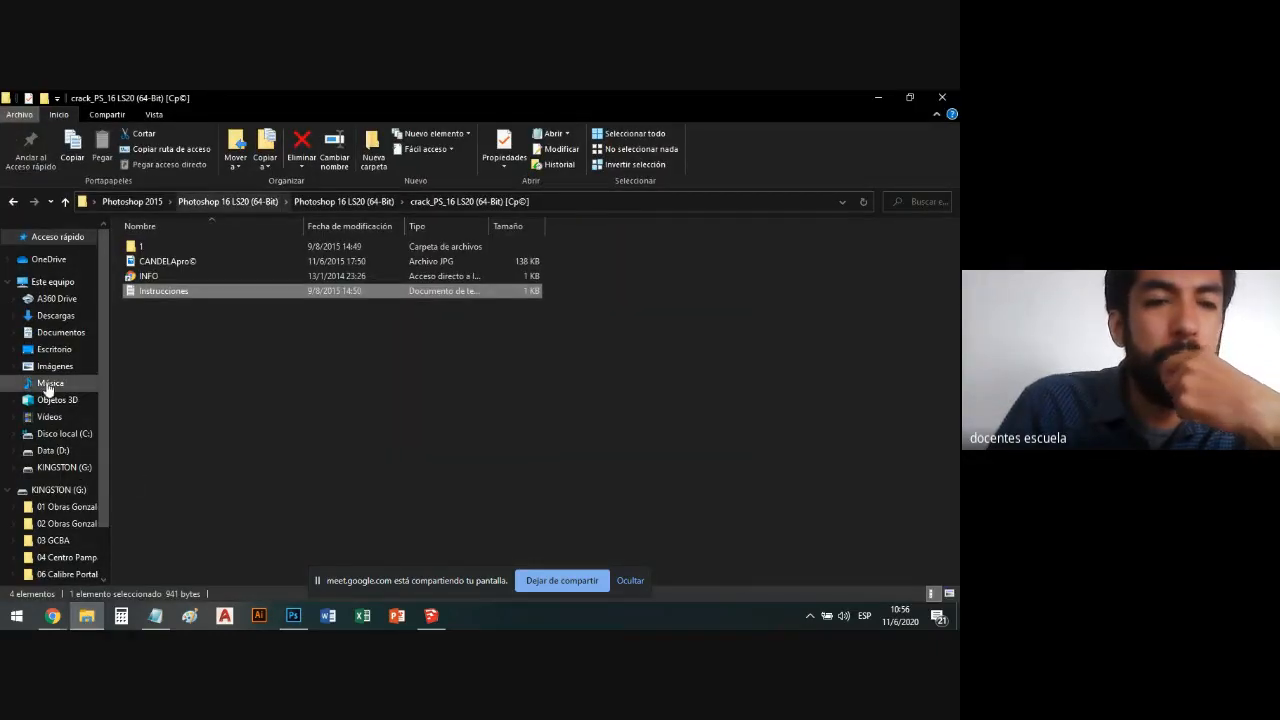
{"action": "scroll", "coordinate": [51, 474], "scroll_direction": "down", "scroll_amount": 3}
{"action": "left_click", "coordinate": [65, 485]}
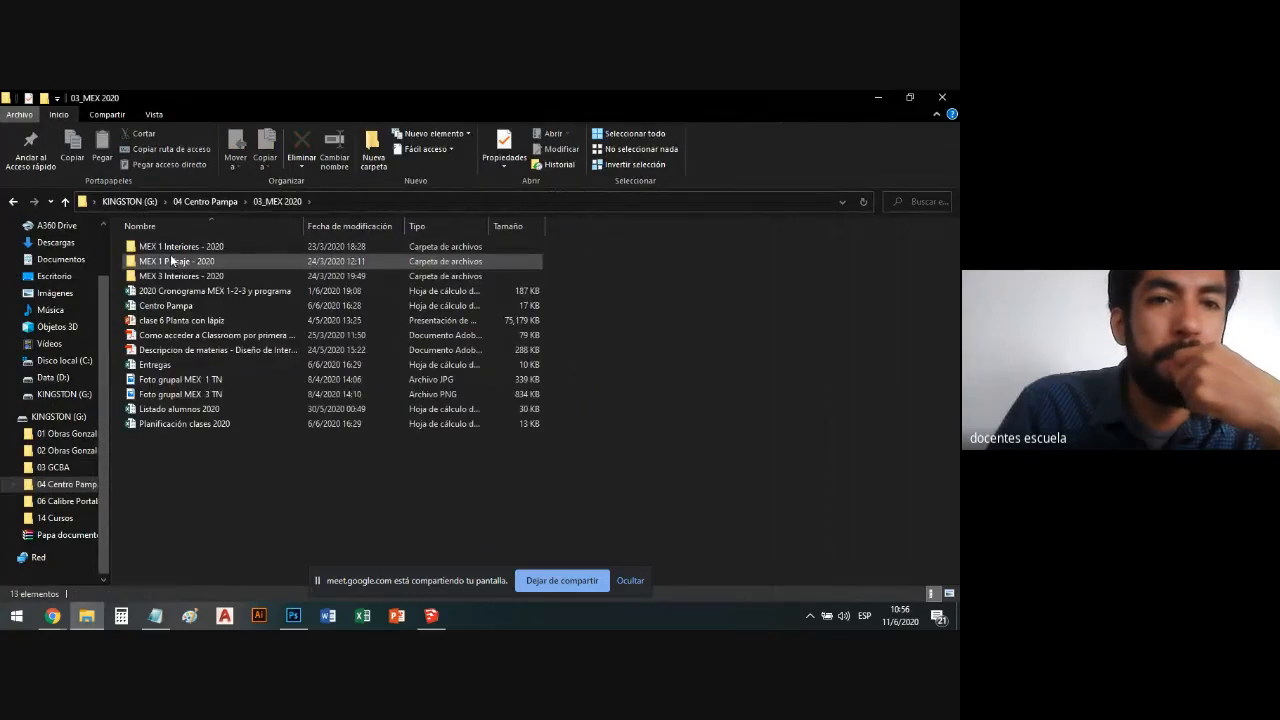
{"action": "left_click", "coordinate": [182, 277]}
{"action": "double_click", "coordinate": [182, 277]}
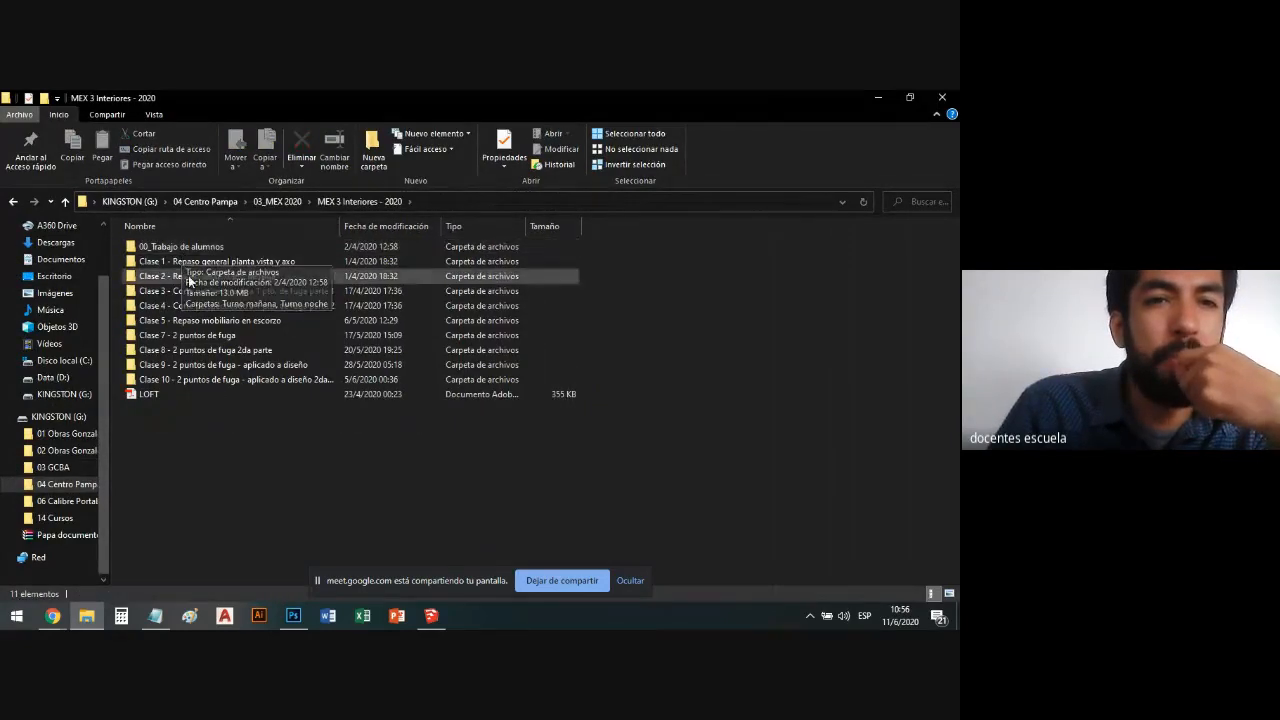
{"action": "double_click", "coordinate": [193, 262]}
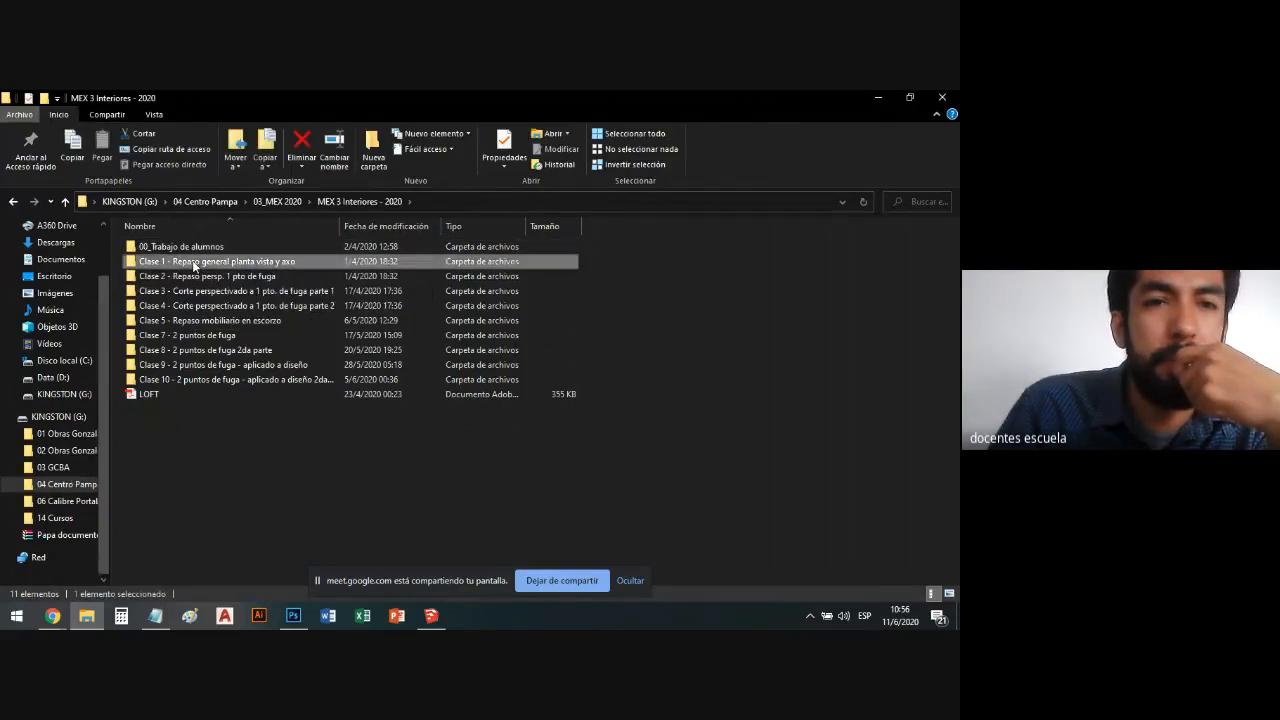
{"action": "double_click", "coordinate": [192, 251]}
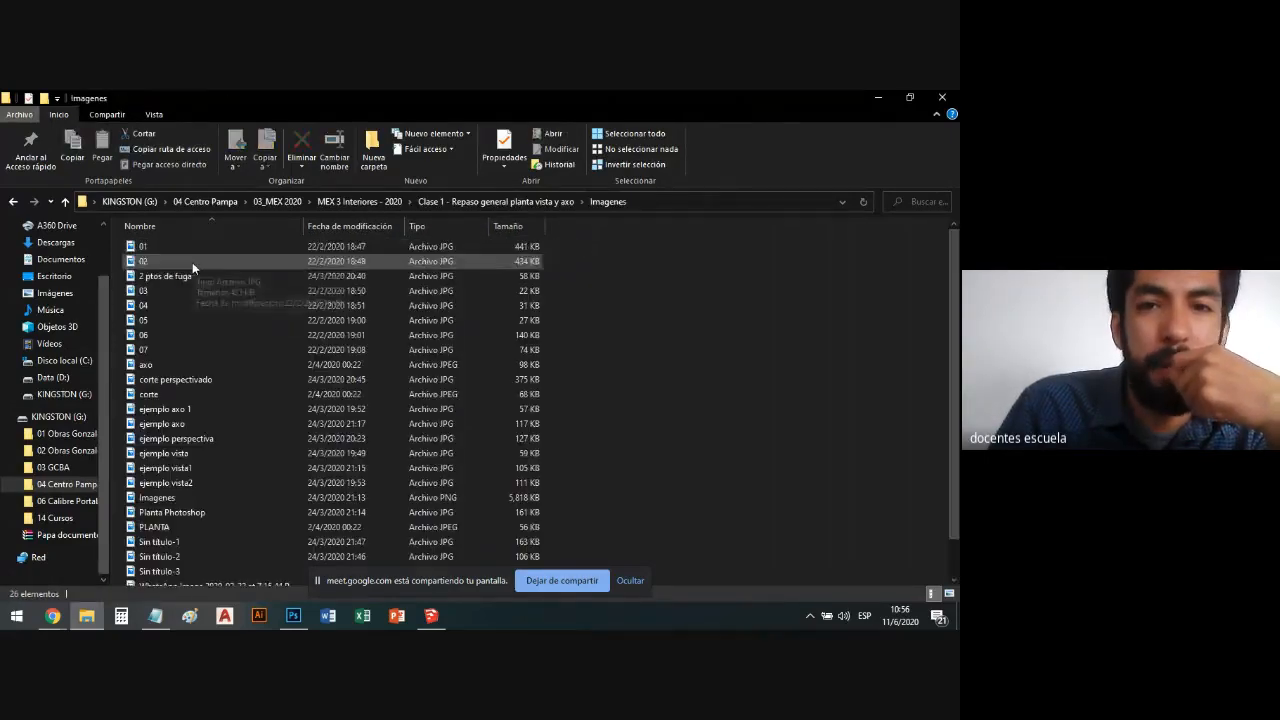
{"action": "left_click", "coordinate": [155, 115]}
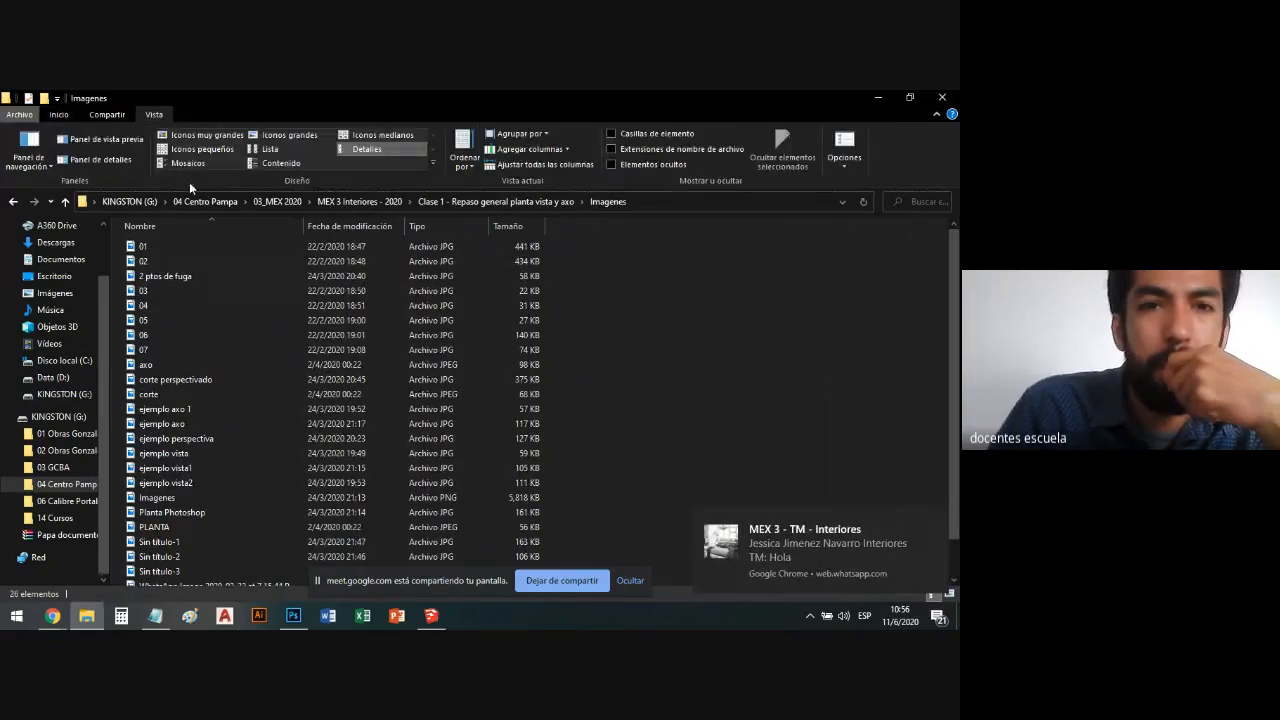
{"action": "left_click", "coordinate": [205, 134]}
Switch to Chrome, send a student's name and "ya estamos" to the MEX 3 - TM - Interiores WhatsApp group, and return to the image folder.
{"action": "mouse_move", "coordinate": [52, 615]}
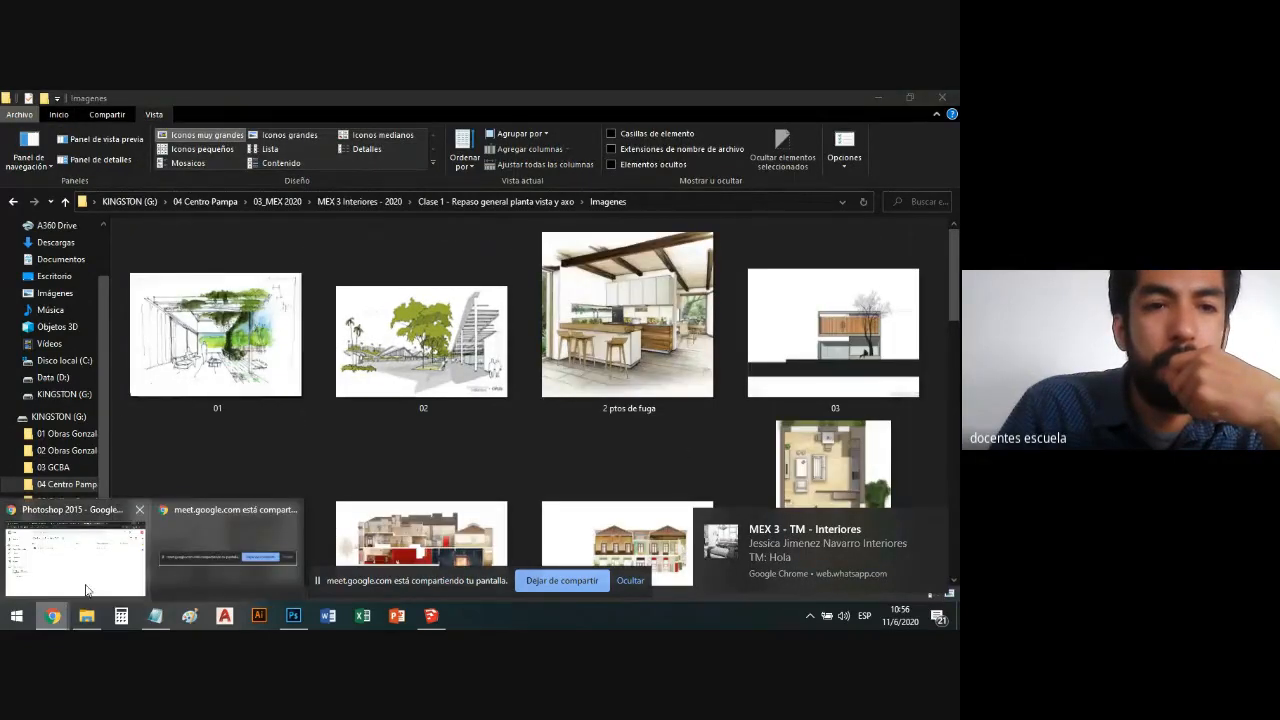
{"action": "left_click", "coordinate": [86, 588]}
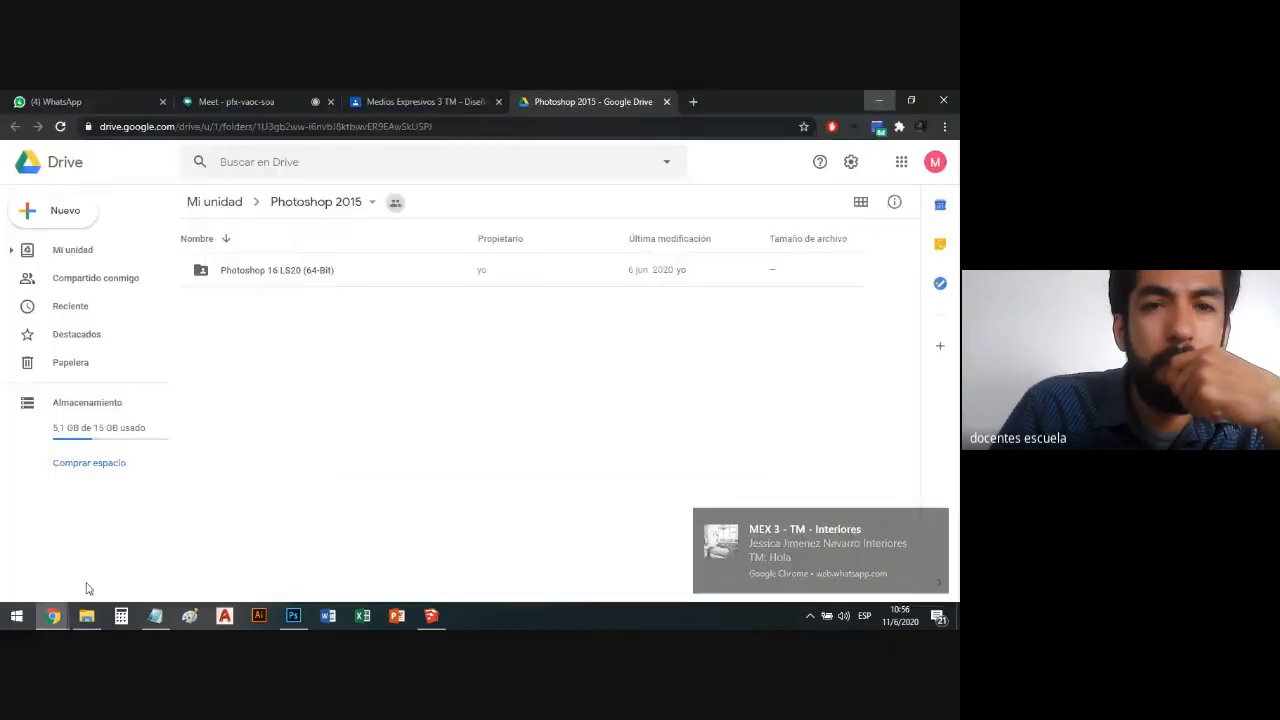
{"action": "left_click", "coordinate": [281, 104]}
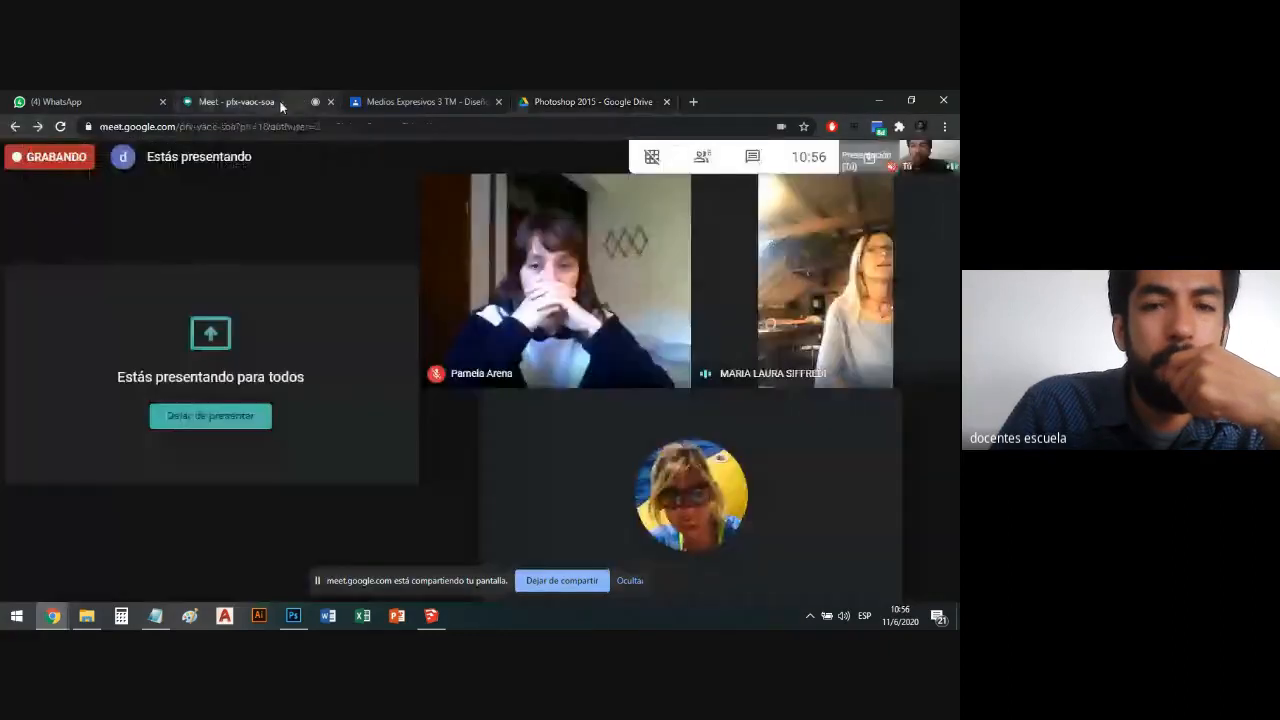
{"action": "left_click", "coordinate": [117, 102]}
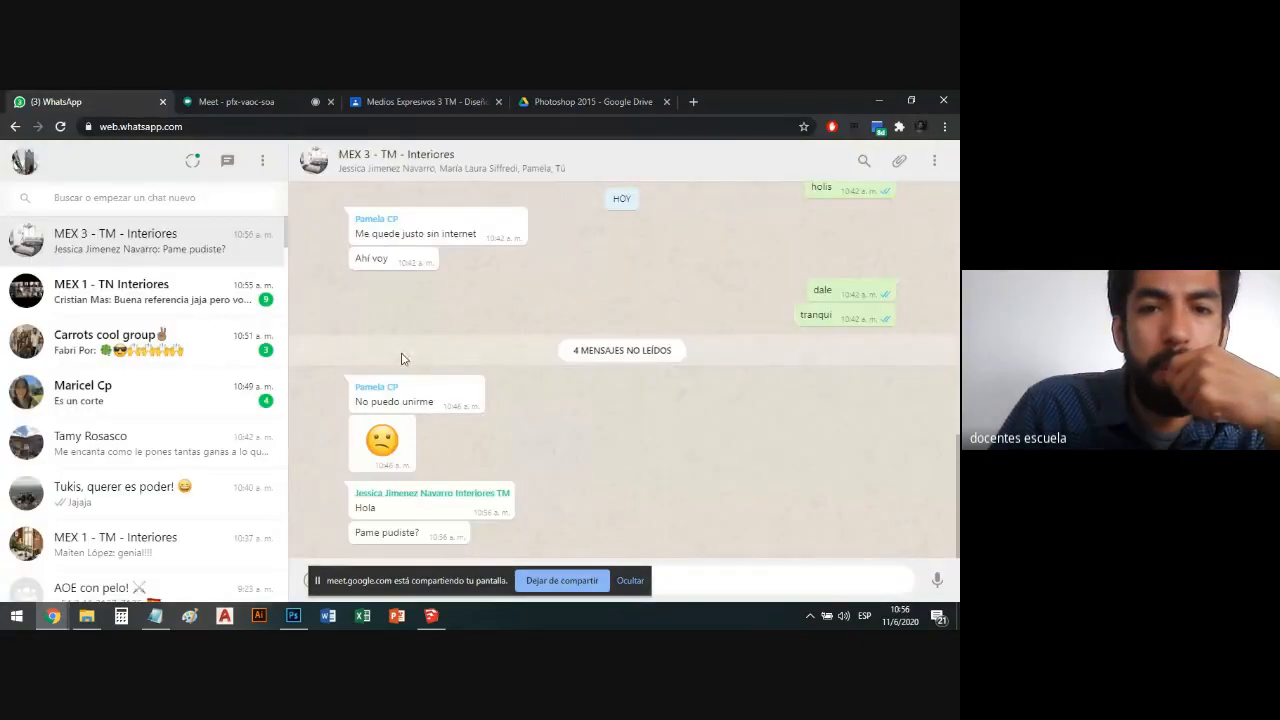
{"action": "type", "text": "hh"}
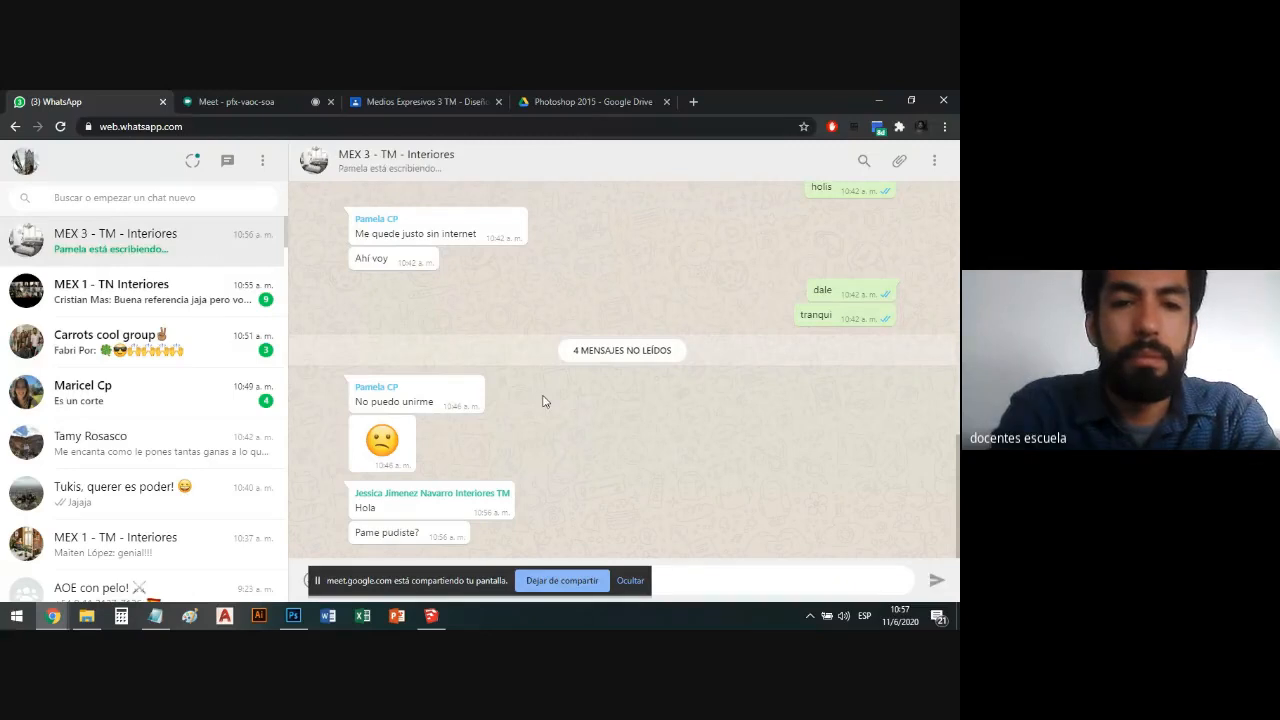
{"action": "key", "text": "Return"}
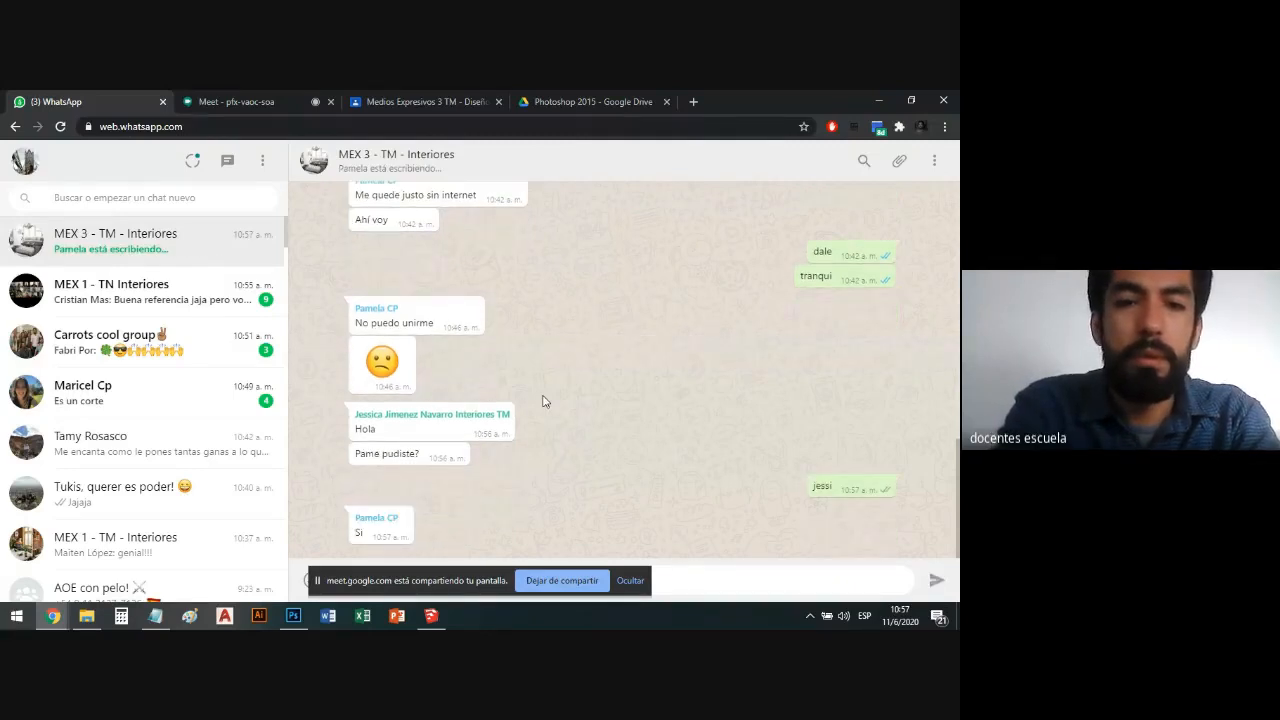
{"action": "key", "text": "Return"}
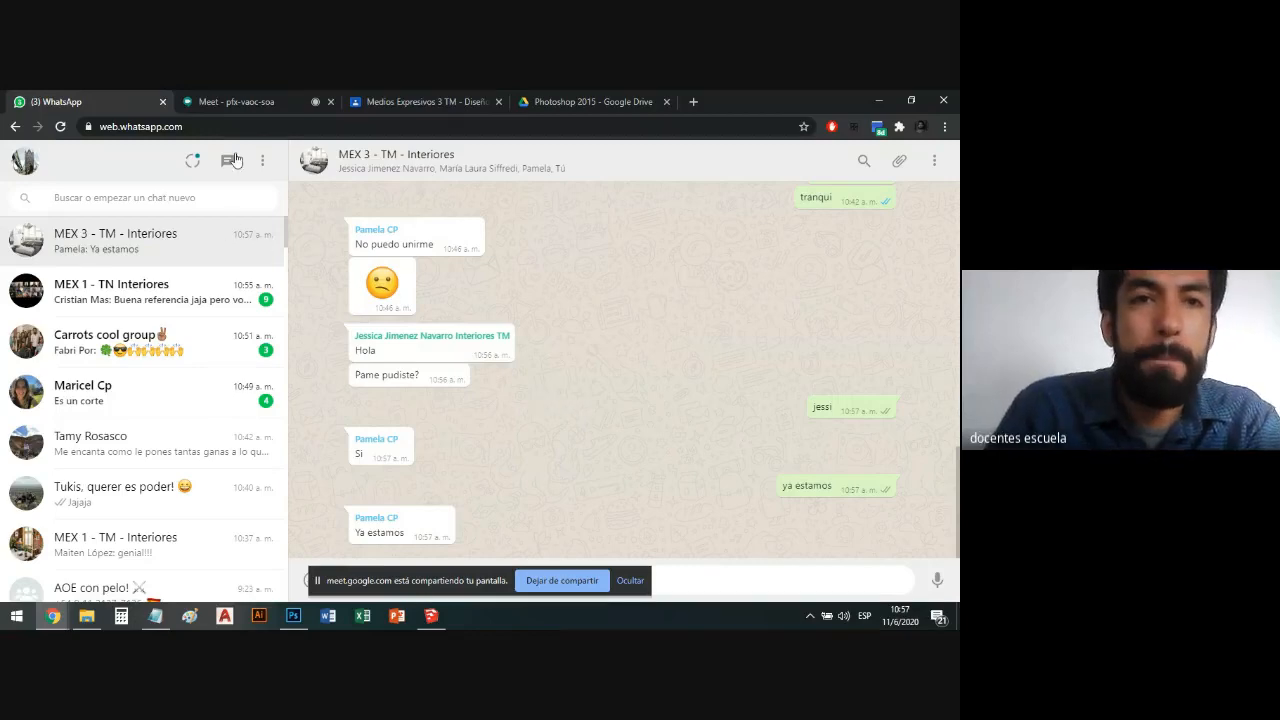
{"action": "left_click", "coordinate": [241, 103]}
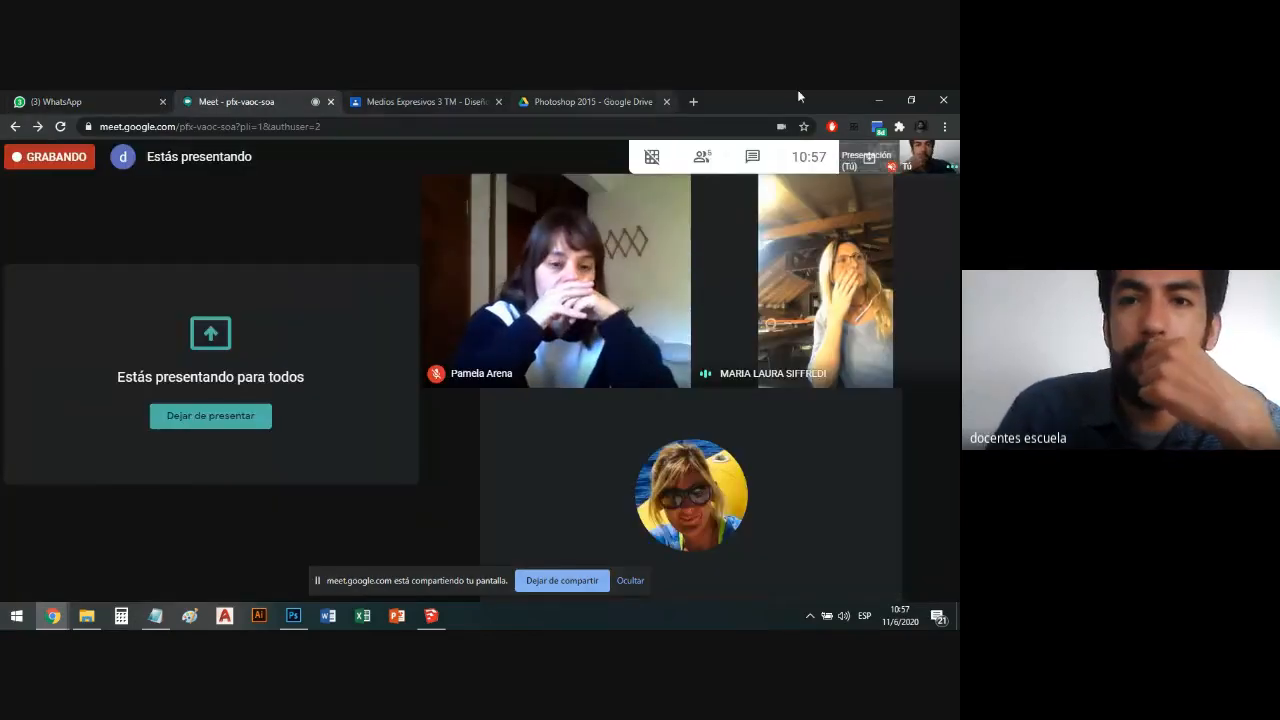
{"action": "left_click", "coordinate": [878, 100]}
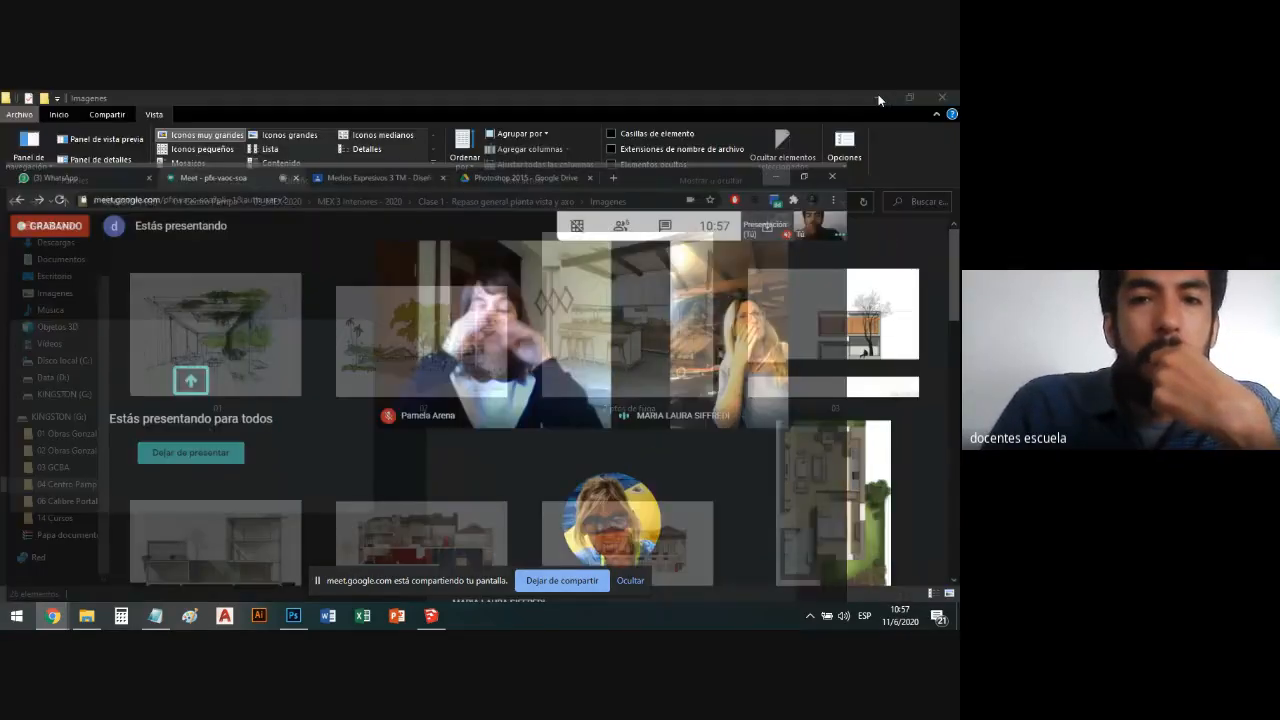
Open the floor plan image 07 and examine its living and dining area up close, dismissing the chat notification.
{"action": "scroll", "coordinate": [445, 300], "scroll_direction": "down", "scroll_amount": 3}
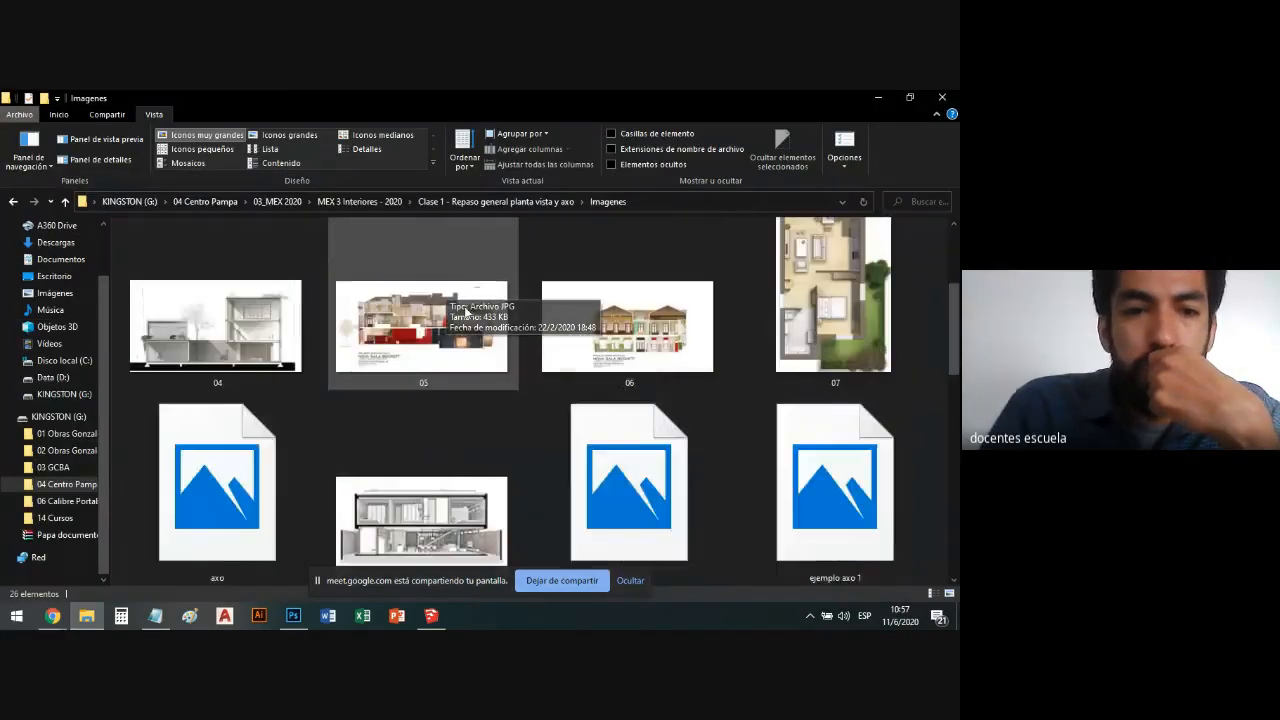
{"action": "left_click", "coordinate": [448, 362]}
{"action": "left_click", "coordinate": [822, 340]}
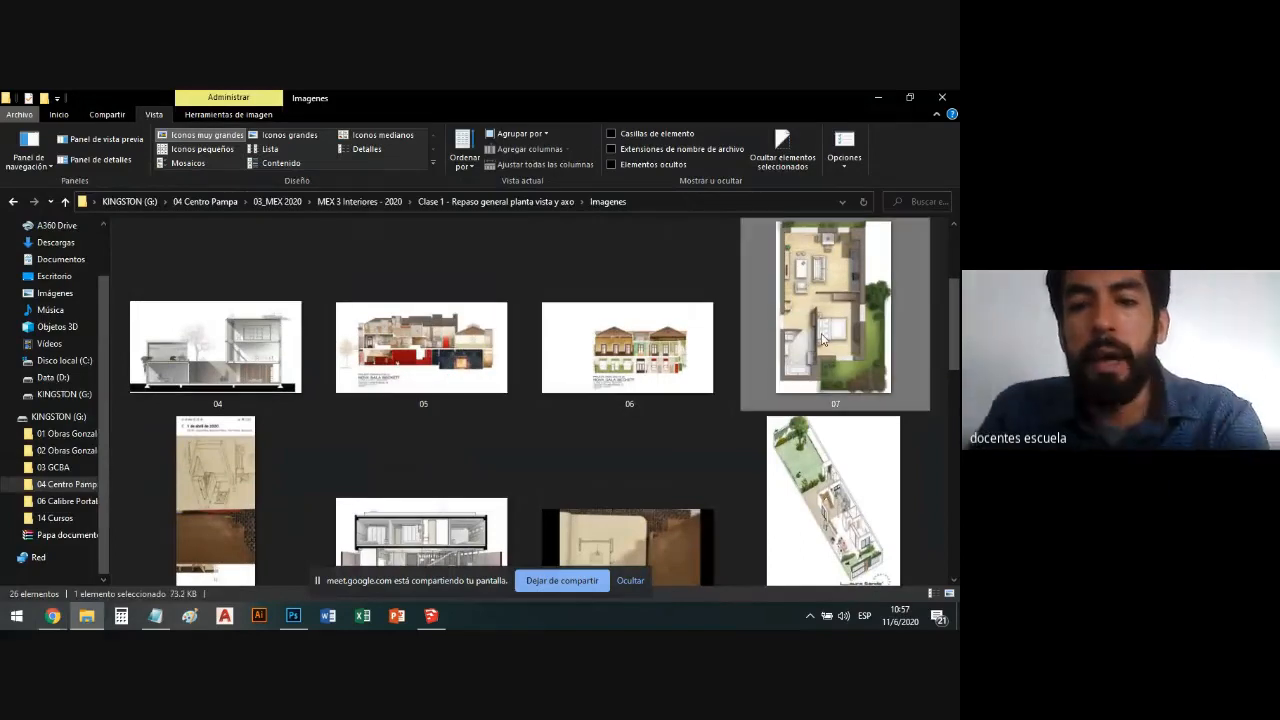
{"action": "double_click", "coordinate": [822, 340]}
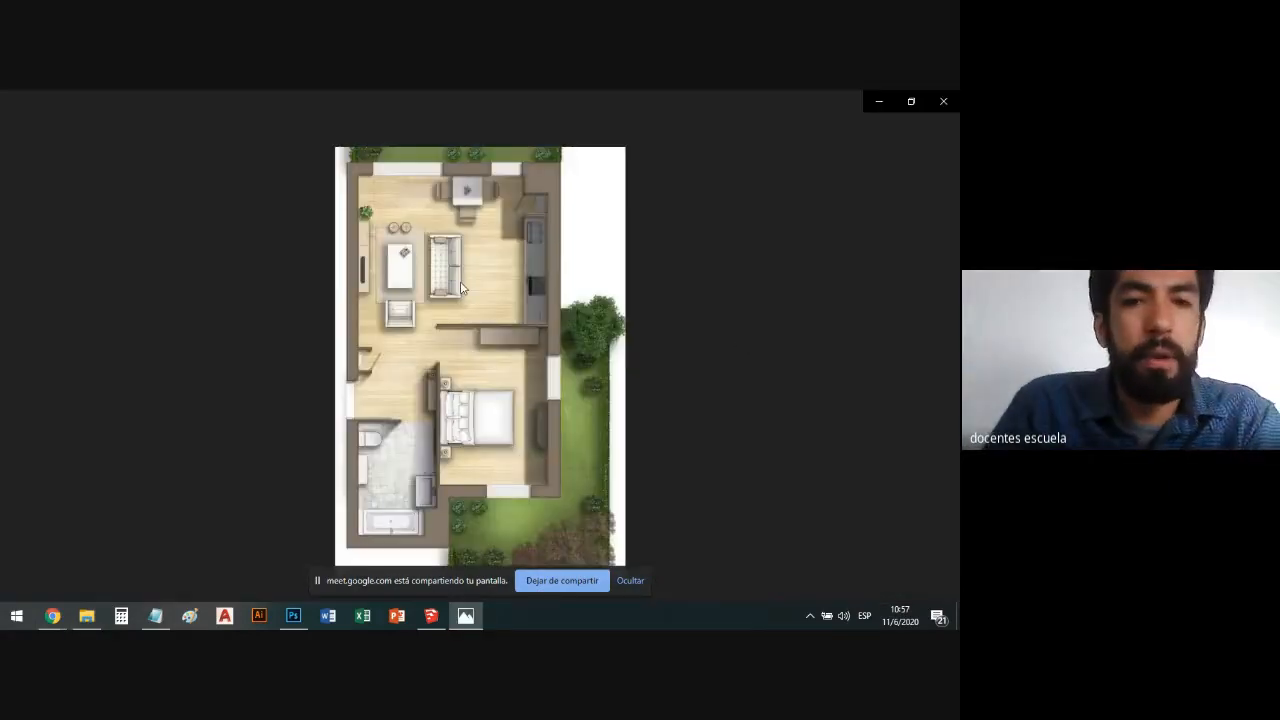
{"action": "scroll", "coordinate": [429, 255], "scroll_direction": "up", "scroll_amount": 3}
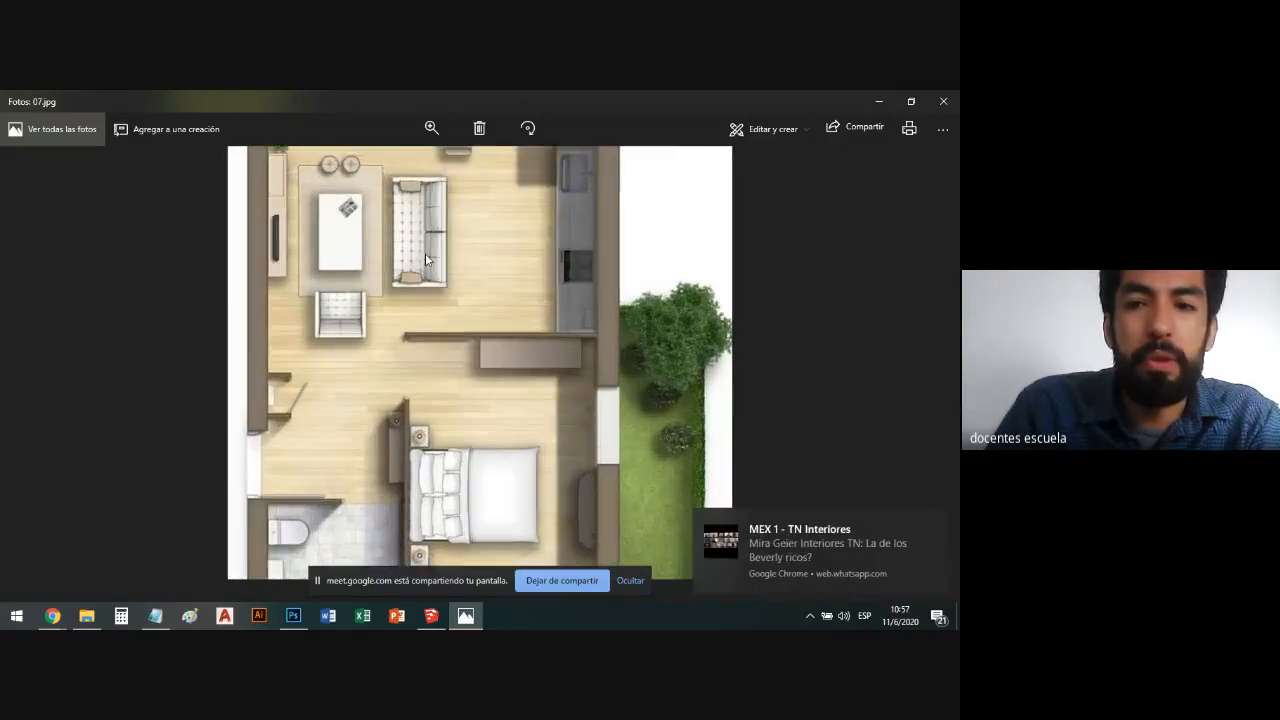
{"action": "scroll", "coordinate": [425, 253], "scroll_direction": "up", "scroll_amount": 2}
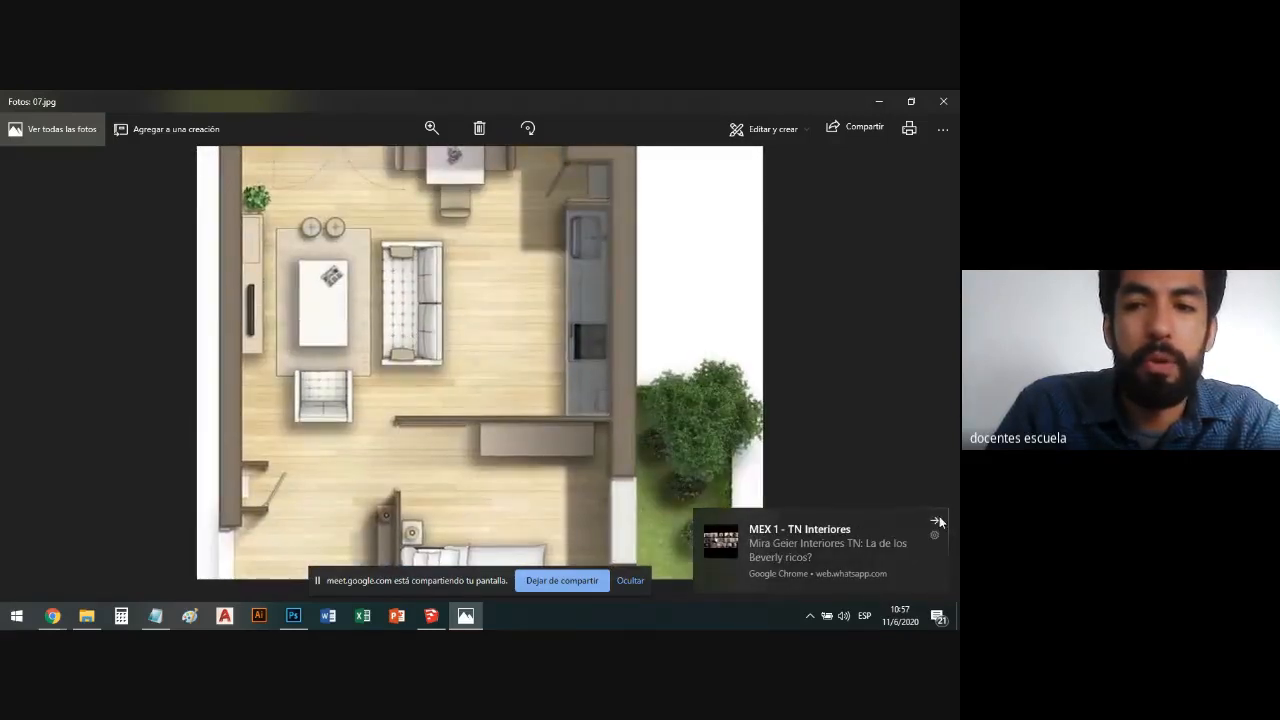
{"action": "left_click", "coordinate": [937, 520]}
{"action": "left_click_drag", "start_coordinate": [391, 206], "coordinate": [407, 295]}
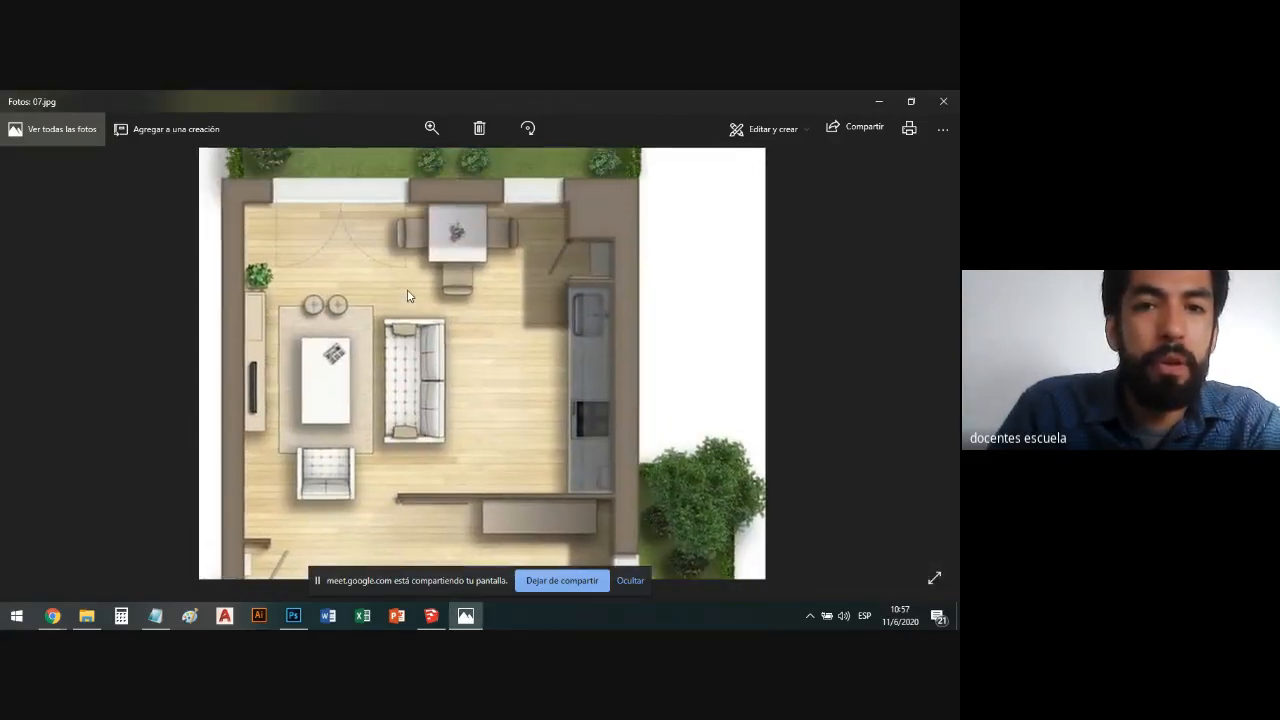
{"action": "left_click_drag", "start_coordinate": [402, 379], "coordinate": [394, 312]}
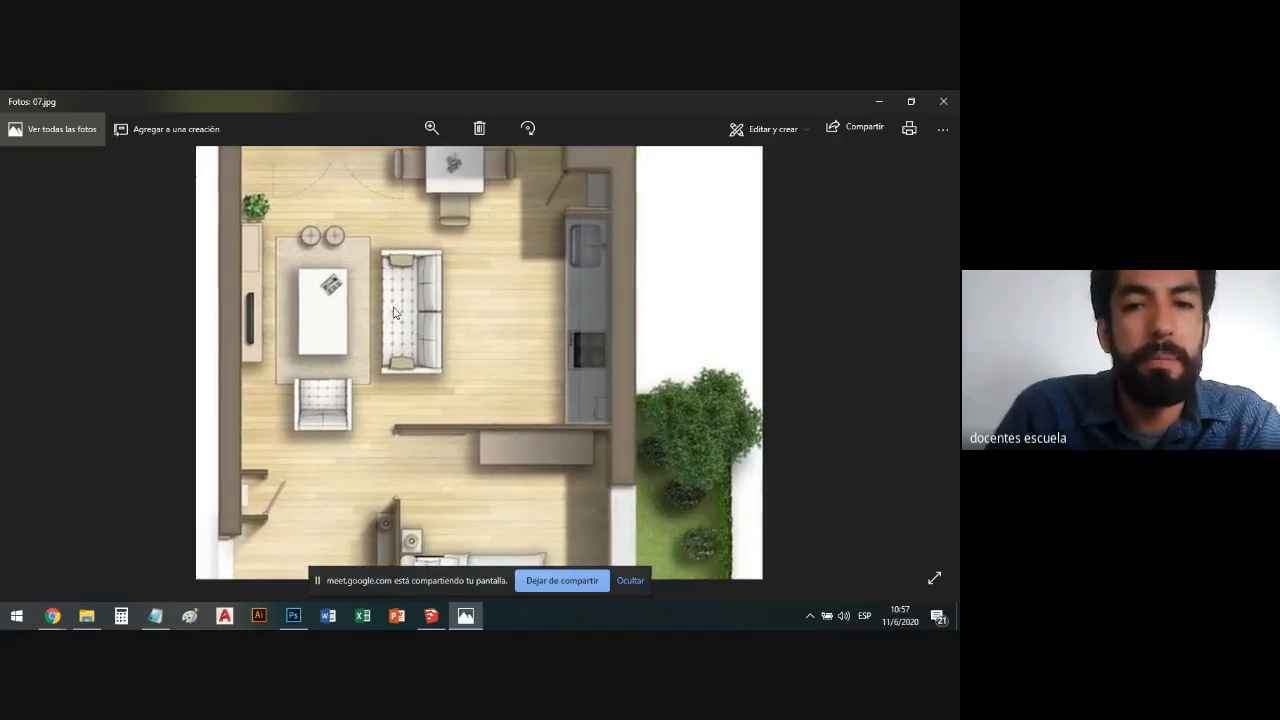
{"action": "scroll", "coordinate": [394, 312], "scroll_direction": "down", "scroll_amount": 3}
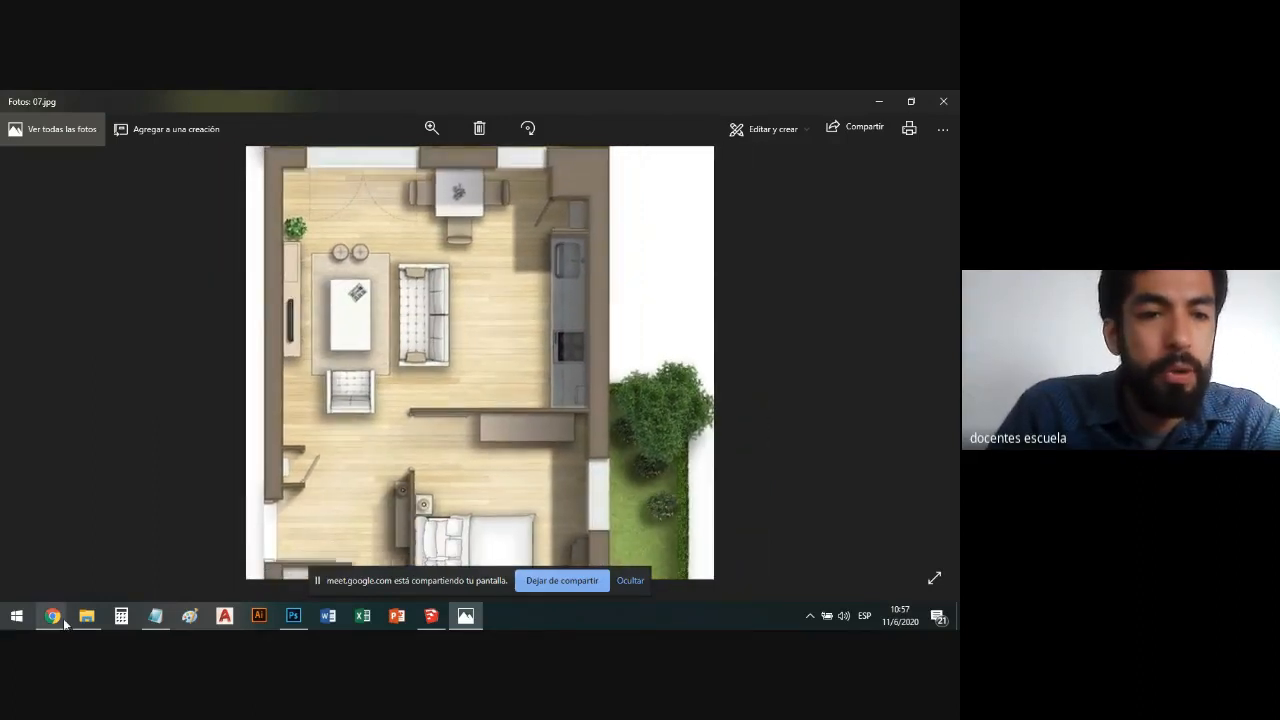
Switch to the Meet call, admit the waiting participant, show the list of people and return to the floor plan image.
{"action": "left_click", "coordinate": [62, 612]}
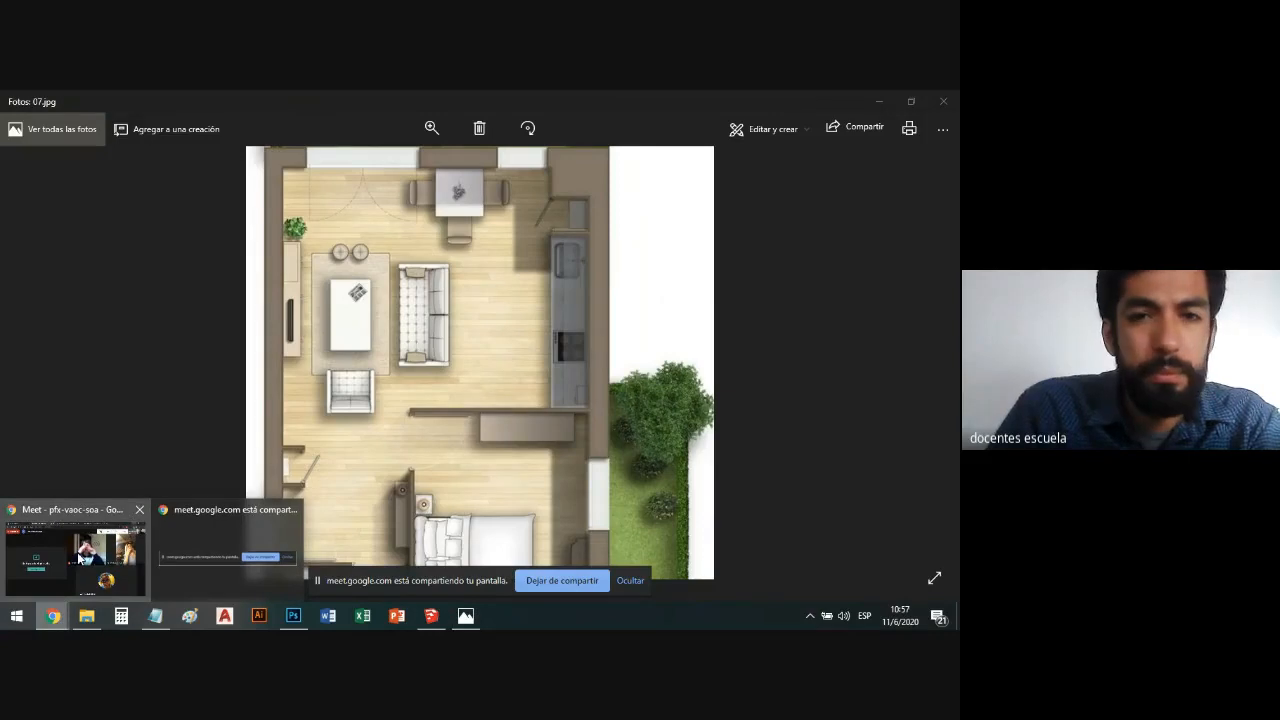
{"action": "left_click", "coordinate": [80, 558]}
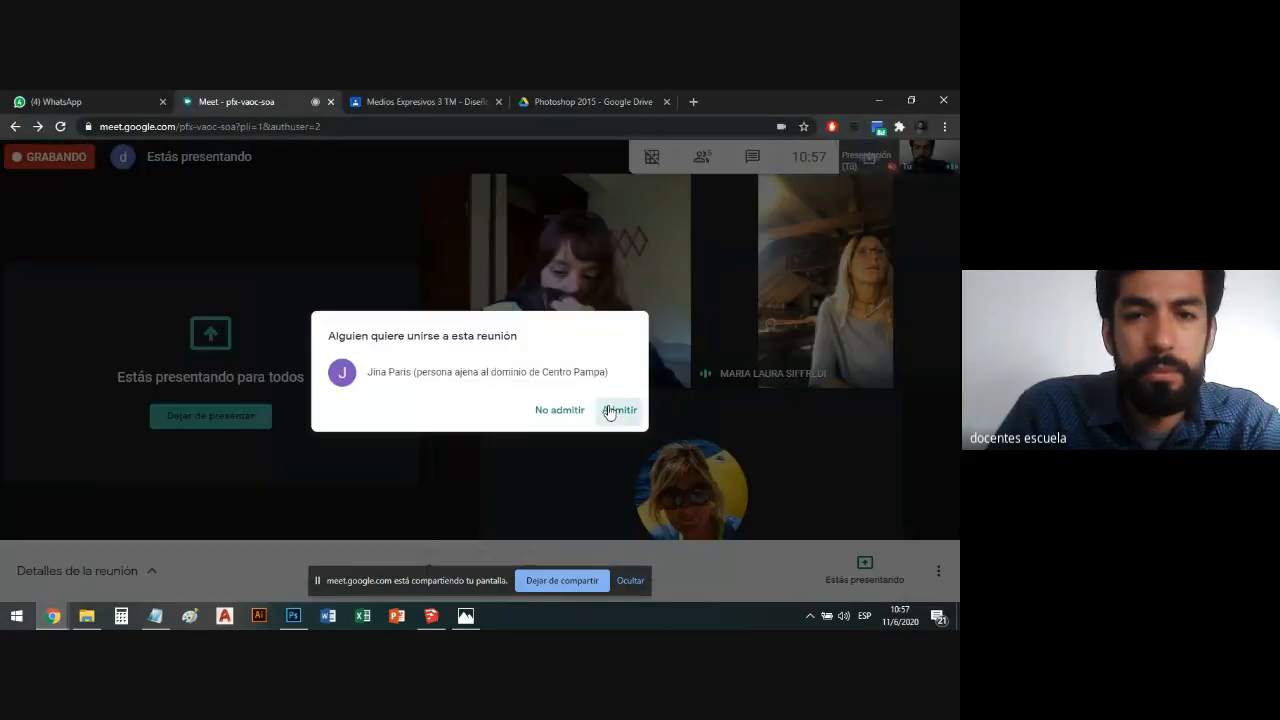
{"action": "left_click", "coordinate": [606, 409]}
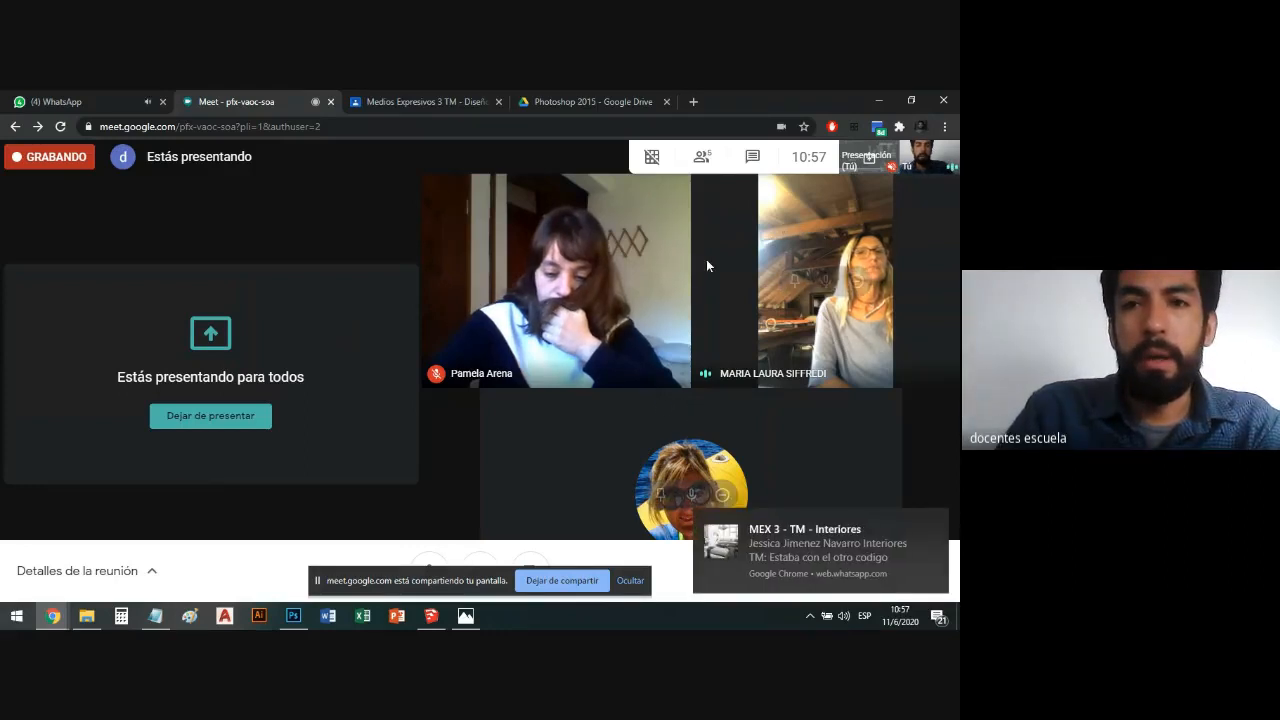
{"action": "left_click", "coordinate": [707, 155]}
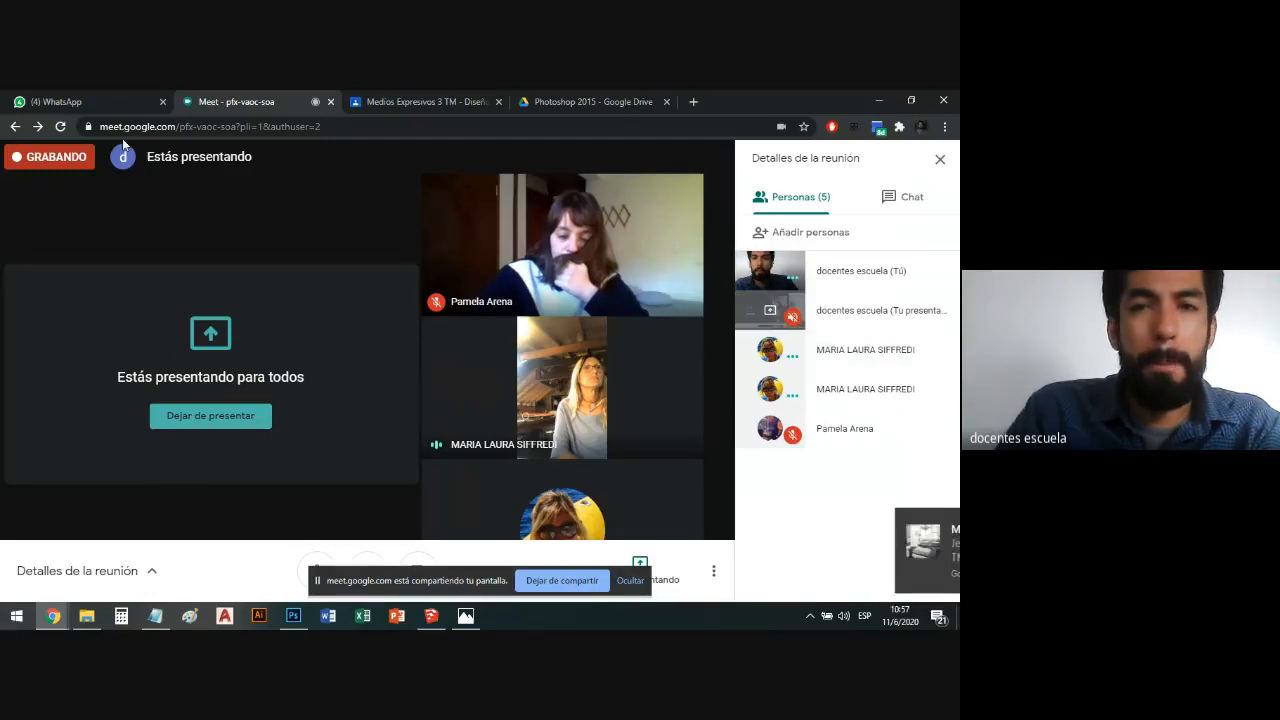
{"action": "left_click", "coordinate": [879, 100]}
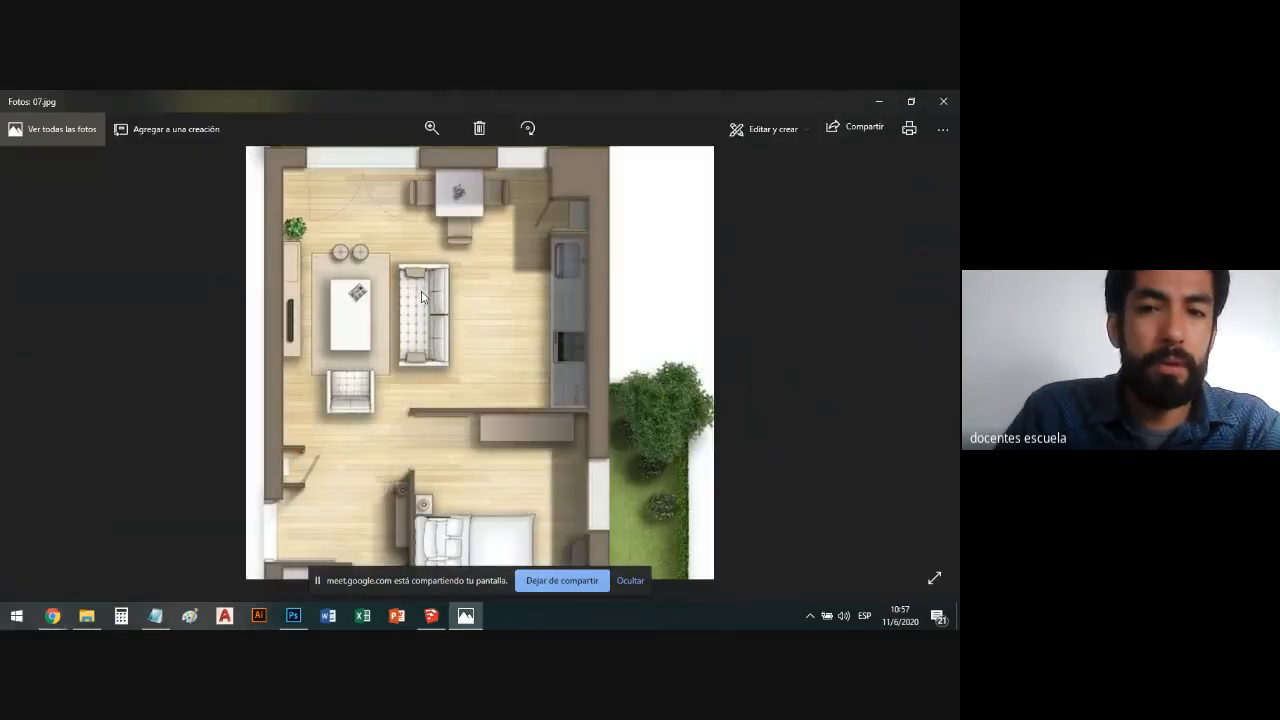
Examine the bedroom, bathroom and overall layout of the floor plan in image 07 and close it.
{"action": "scroll", "coordinate": [408, 360], "scroll_direction": "down", "scroll_amount": 3}
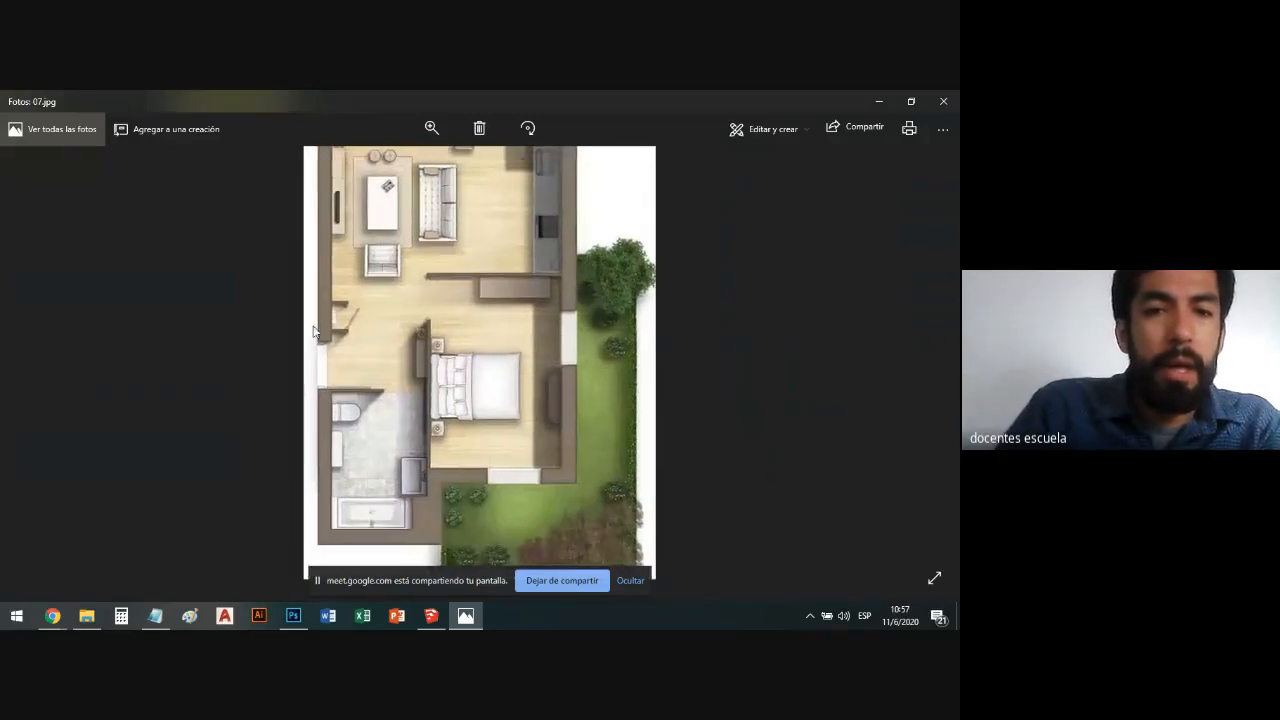
{"action": "scroll", "coordinate": [350, 360], "scroll_direction": "up", "scroll_amount": 2}
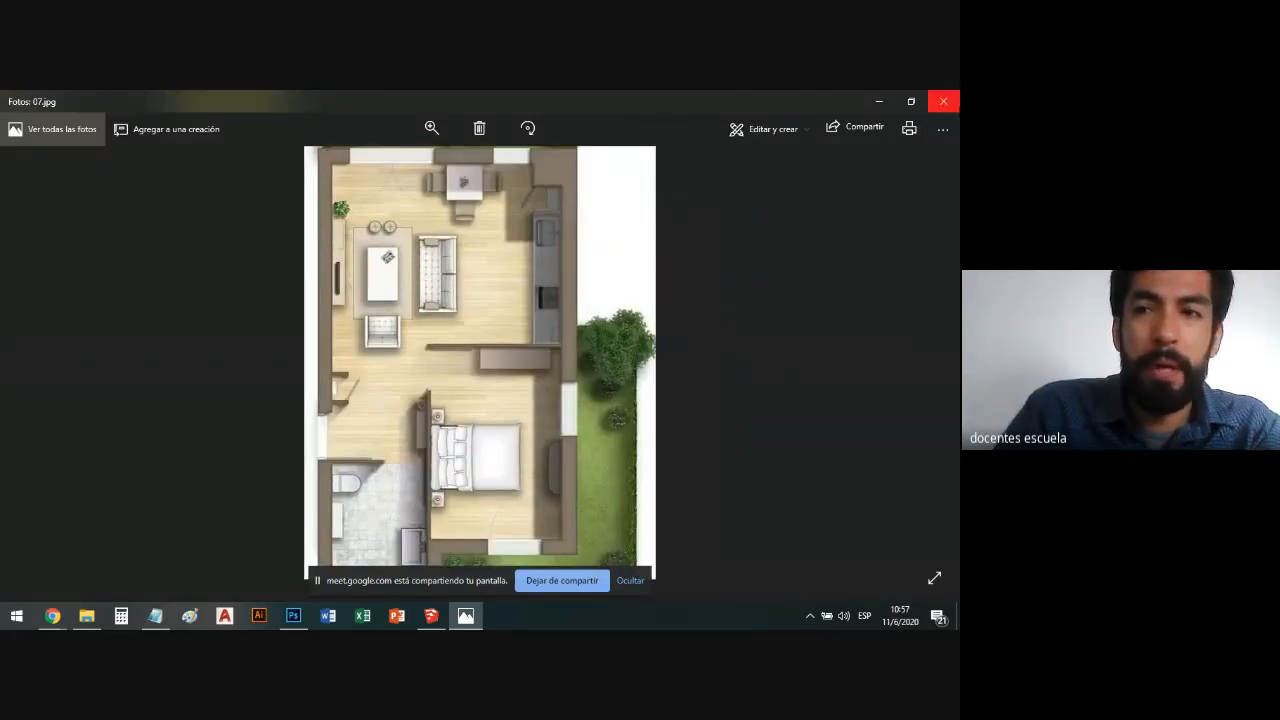
{"action": "left_click", "coordinate": [943, 101]}
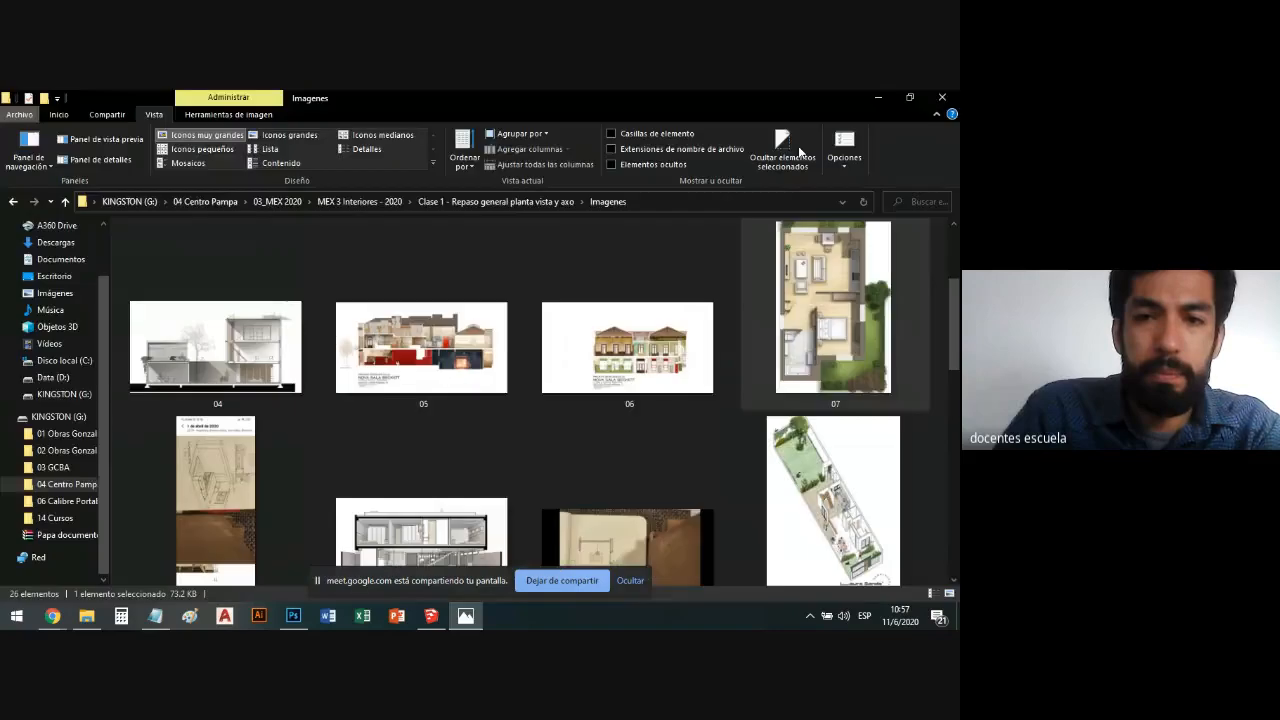
Open image 05, the Nova Sala Beckett longitudinal section, and examine the textures of its rooms up close and as a whole.
{"action": "left_click", "coordinate": [502, 368]}
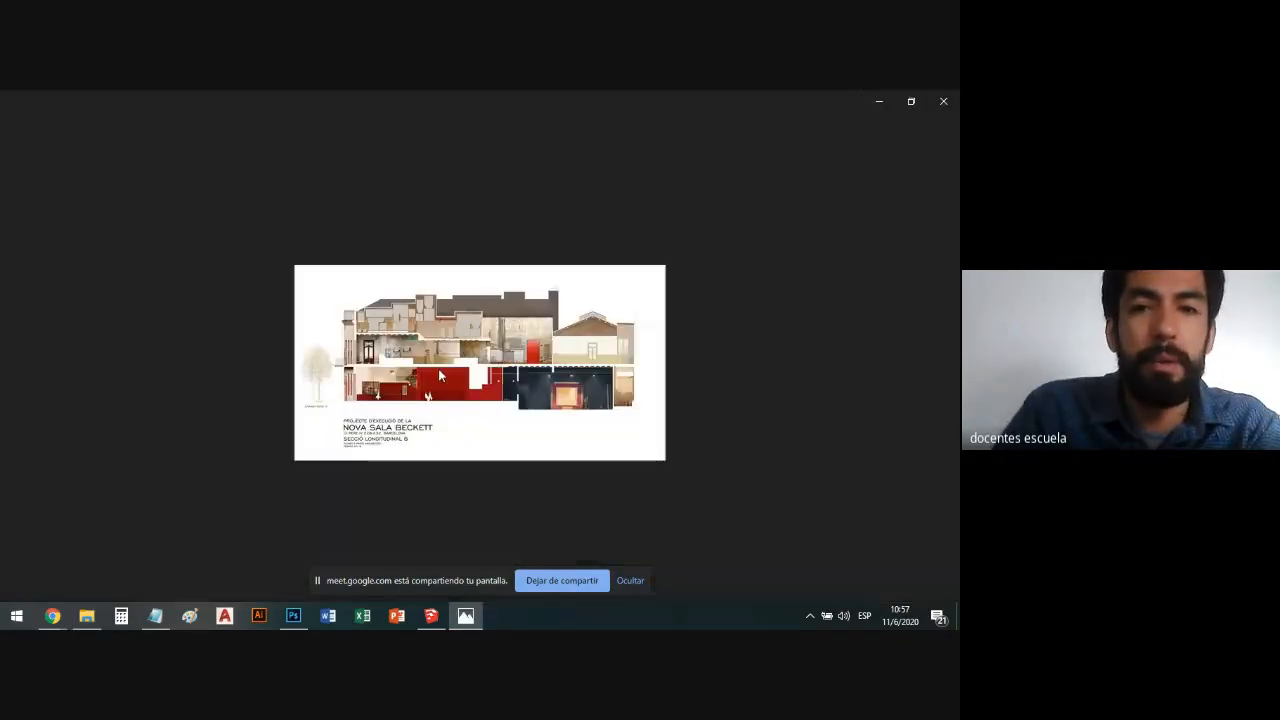
{"action": "scroll", "coordinate": [418, 363], "scroll_direction": "up", "scroll_amount": 5}
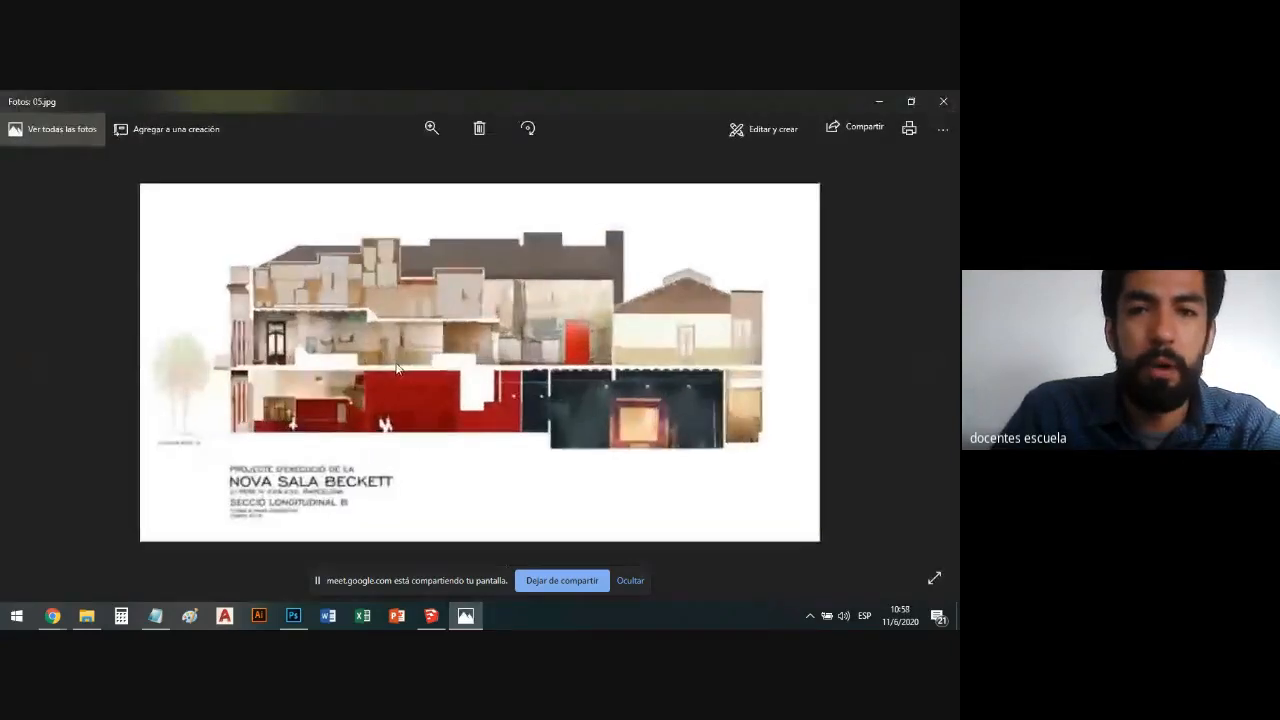
{"action": "scroll", "coordinate": [338, 337], "scroll_direction": "down", "scroll_amount": 1}
{"action": "scroll", "coordinate": [65, 272], "scroll_direction": "up", "scroll_amount": 2}
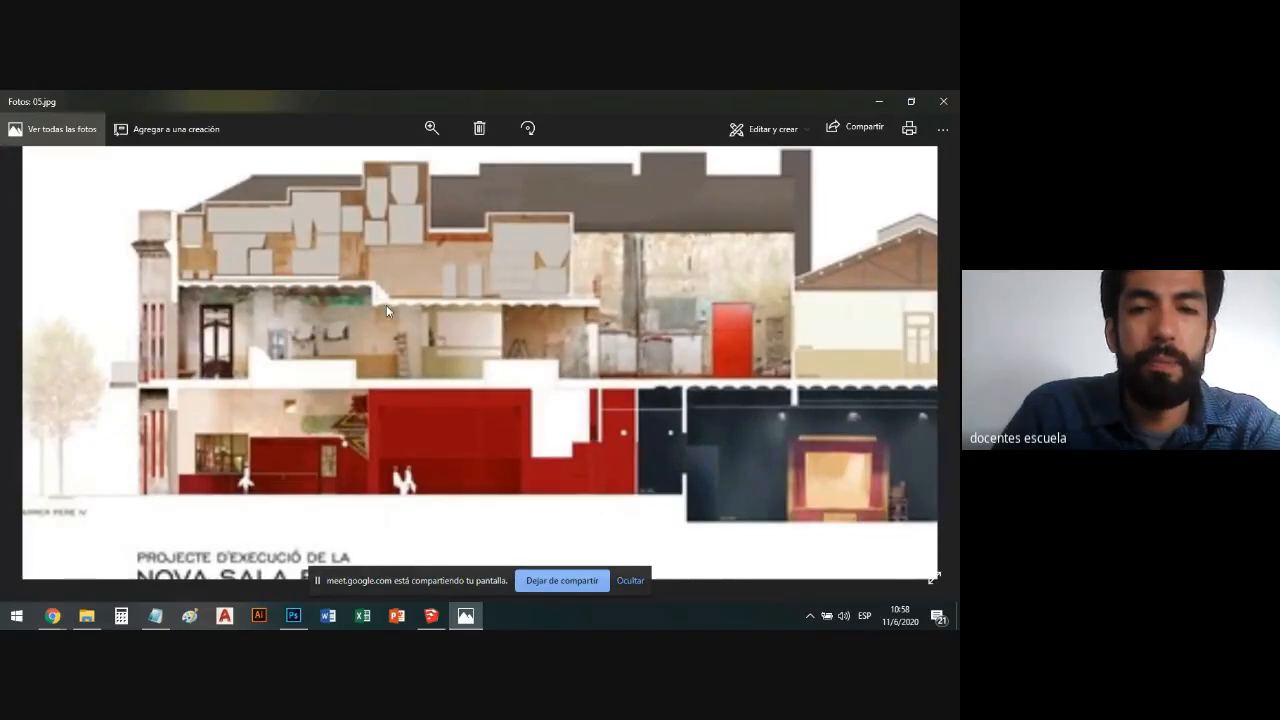
{"action": "scroll", "coordinate": [300, 305], "scroll_direction": "down", "scroll_amount": 3}
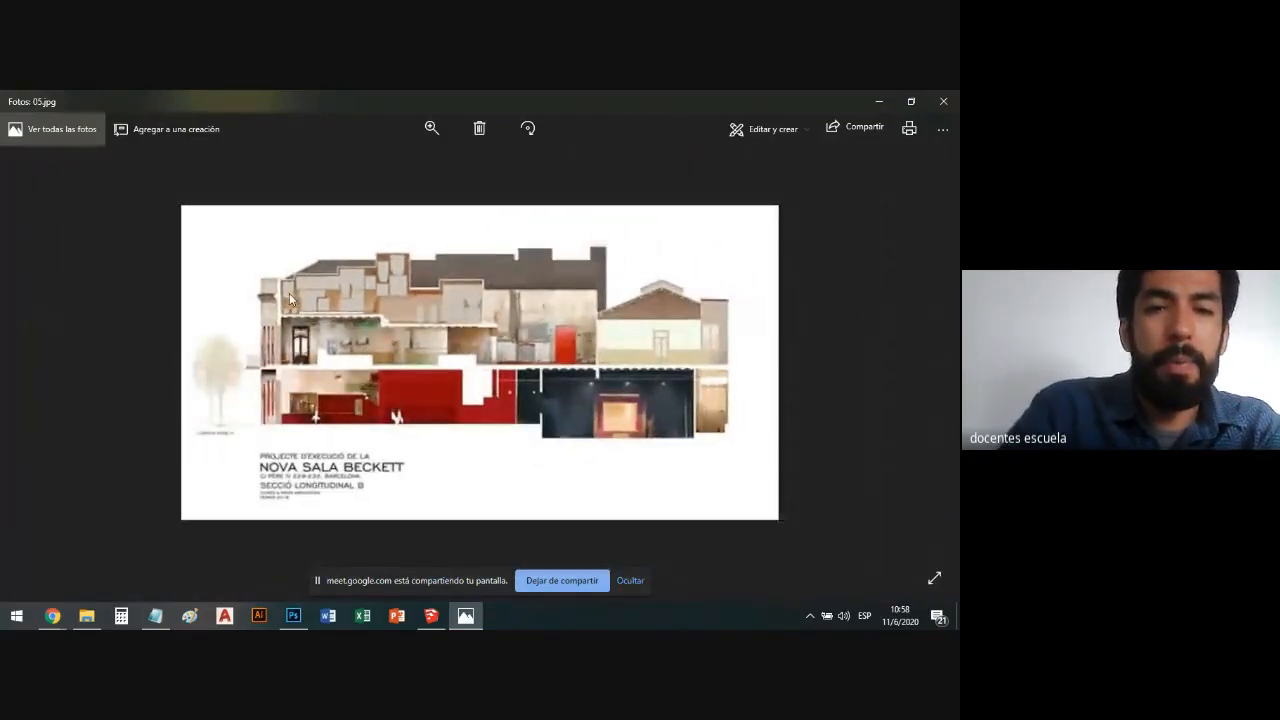
Close image 05, open the house section in image 04, examine its shading and figures up close, and close it.
{"action": "scroll", "coordinate": [327, 291], "scroll_direction": "down", "scroll_amount": 2}
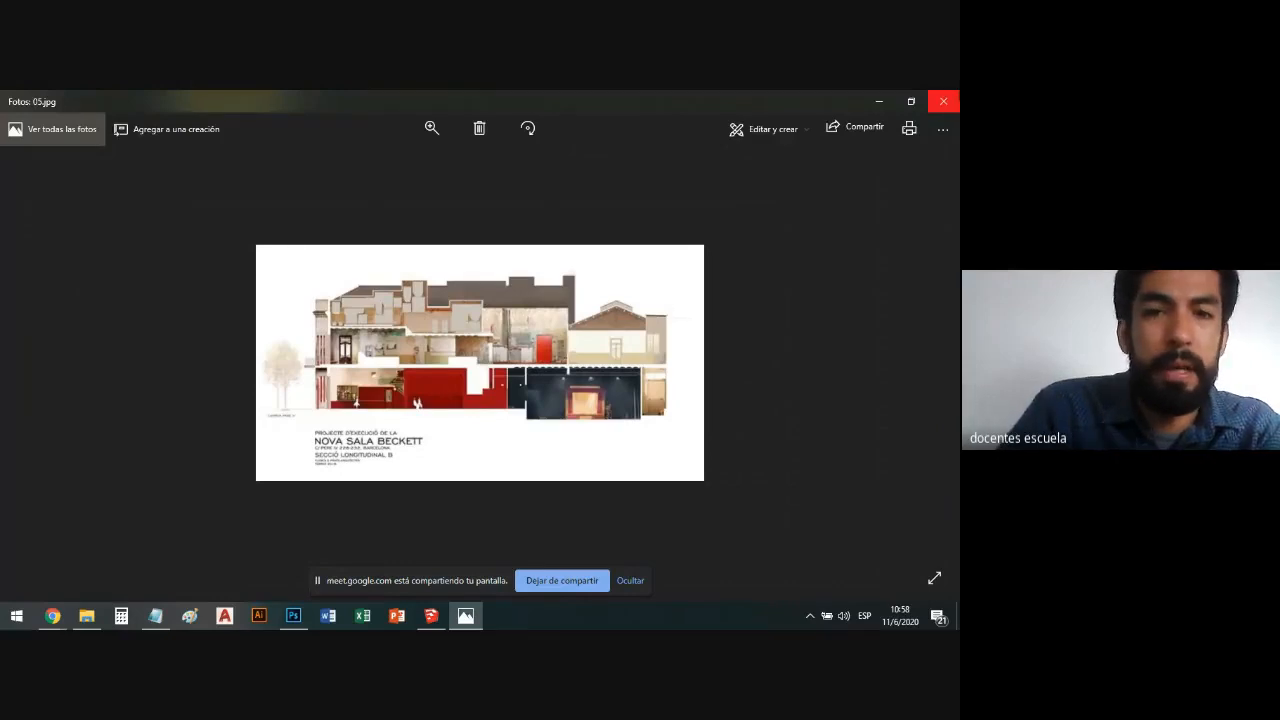
{"action": "left_click", "coordinate": [943, 101]}
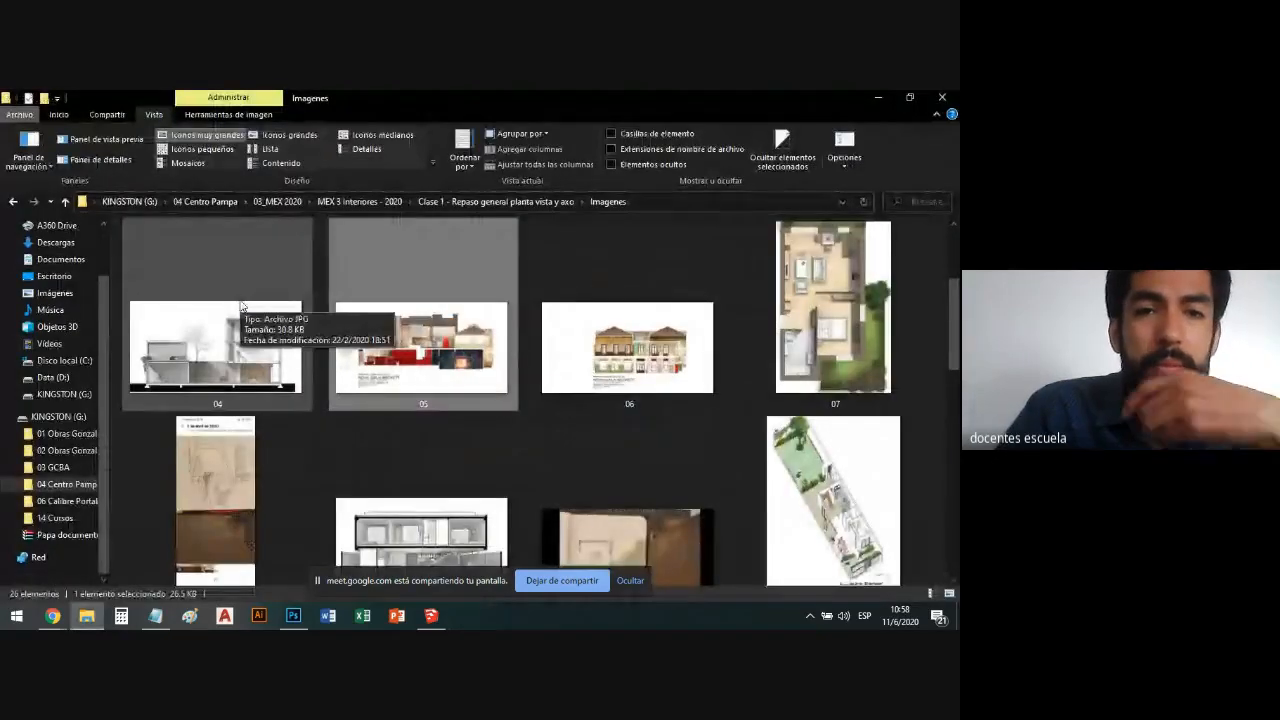
{"action": "left_click", "coordinate": [249, 335]}
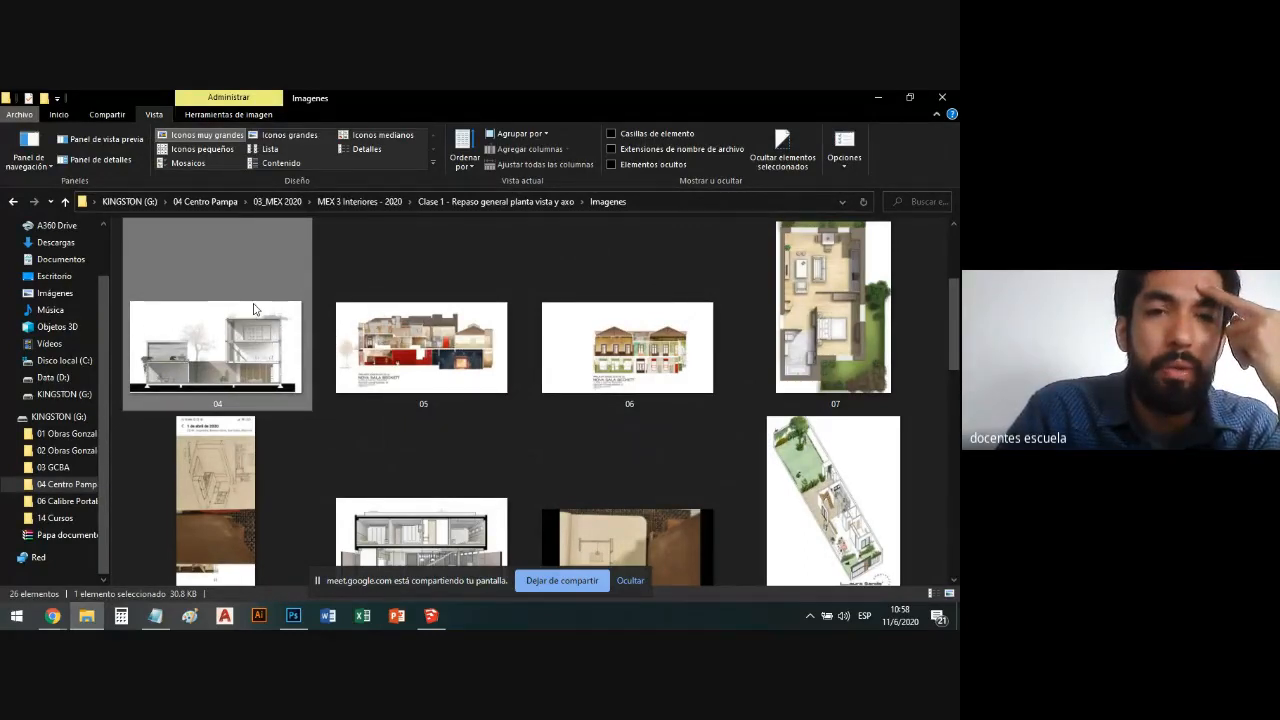
{"action": "double_click", "coordinate": [255, 361]}
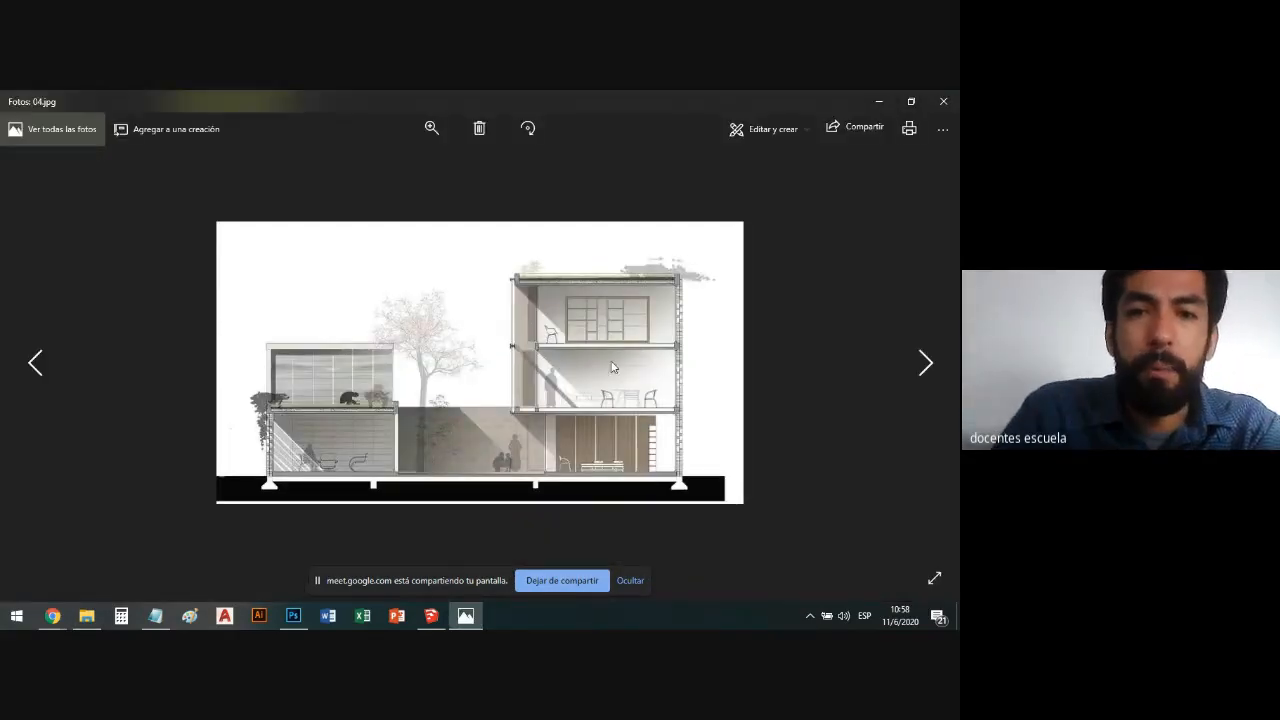
{"action": "scroll", "coordinate": [556, 362], "scroll_direction": "up", "scroll_amount": 3}
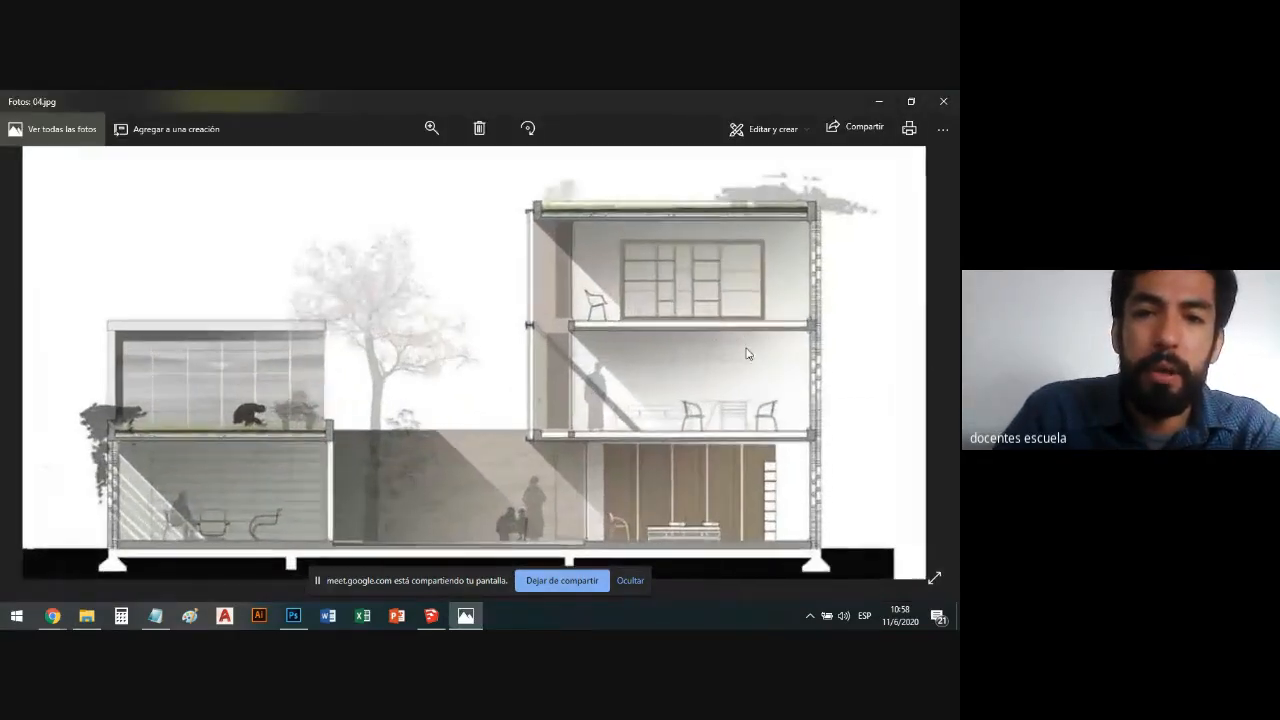
{"action": "scroll", "coordinate": [741, 325], "scroll_direction": "down", "scroll_amount": 3}
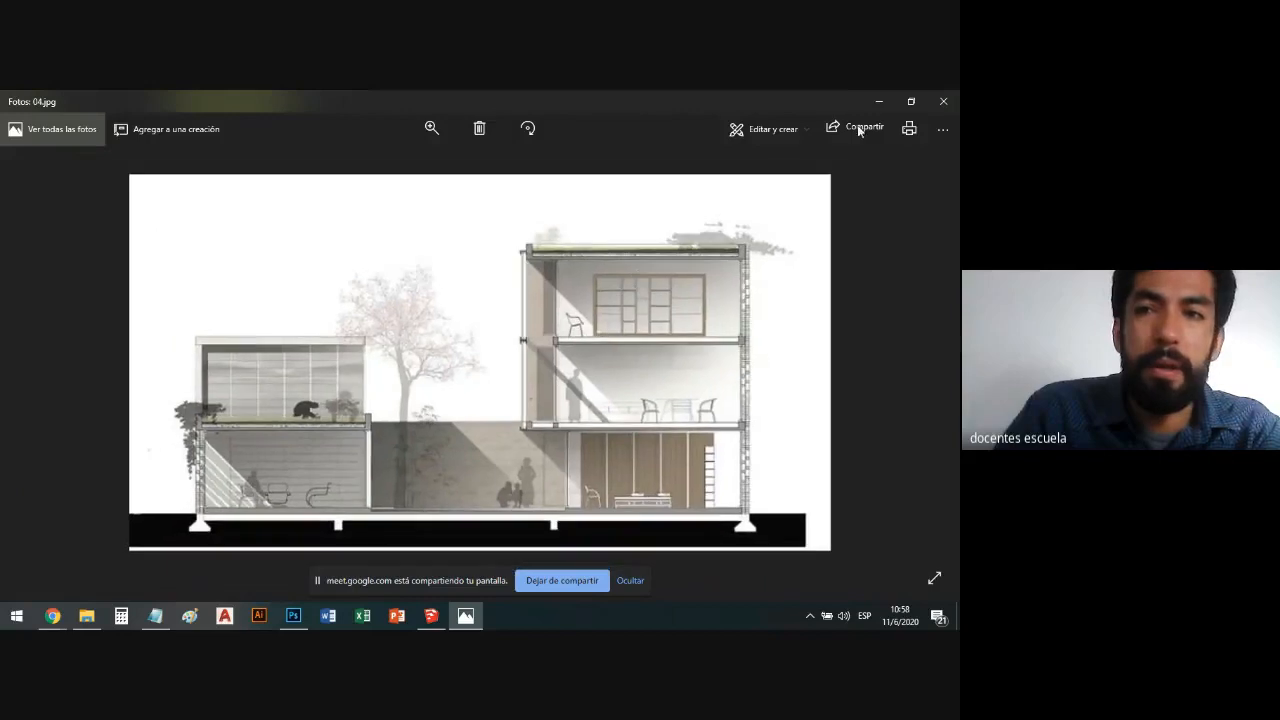
{"action": "left_click", "coordinate": [945, 97]}
Open the "ejemplo perspectiva" image from the Imagenes folder, examine the courtyard perspective and close it.
{"action": "scroll", "coordinate": [503, 321], "scroll_direction": "down", "scroll_amount": 3}
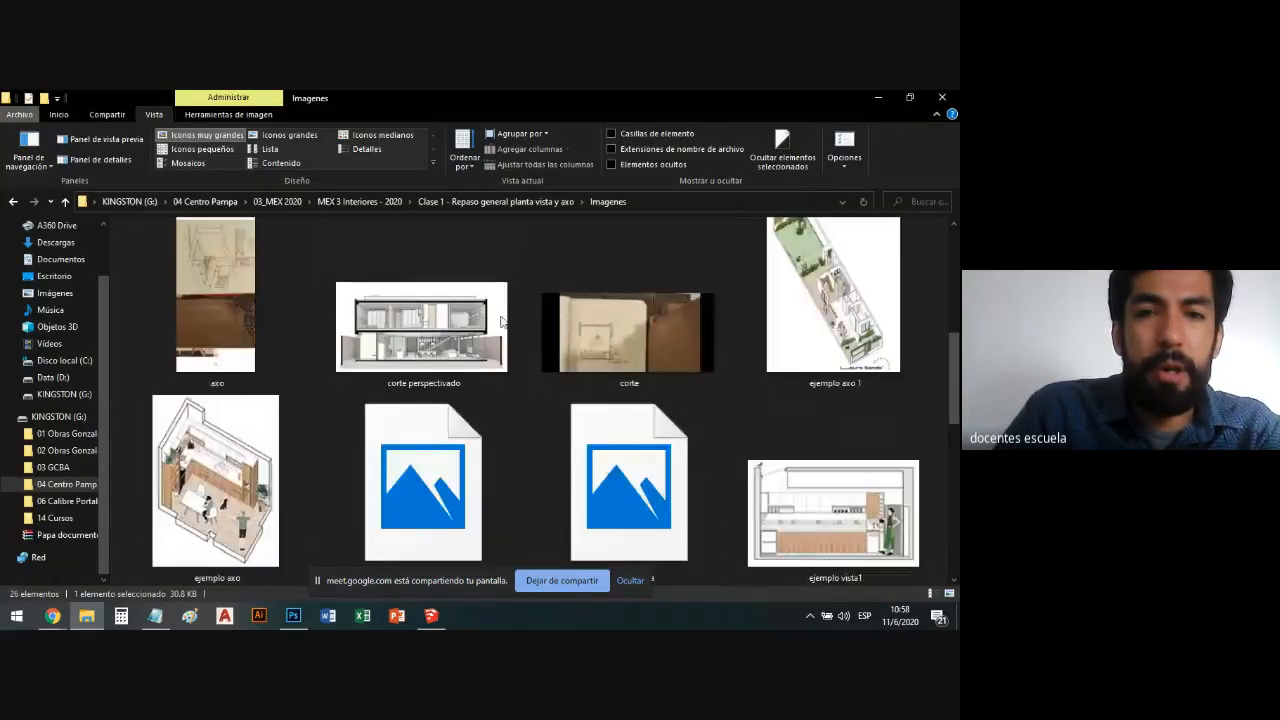
{"action": "double_click", "coordinate": [421, 495]}
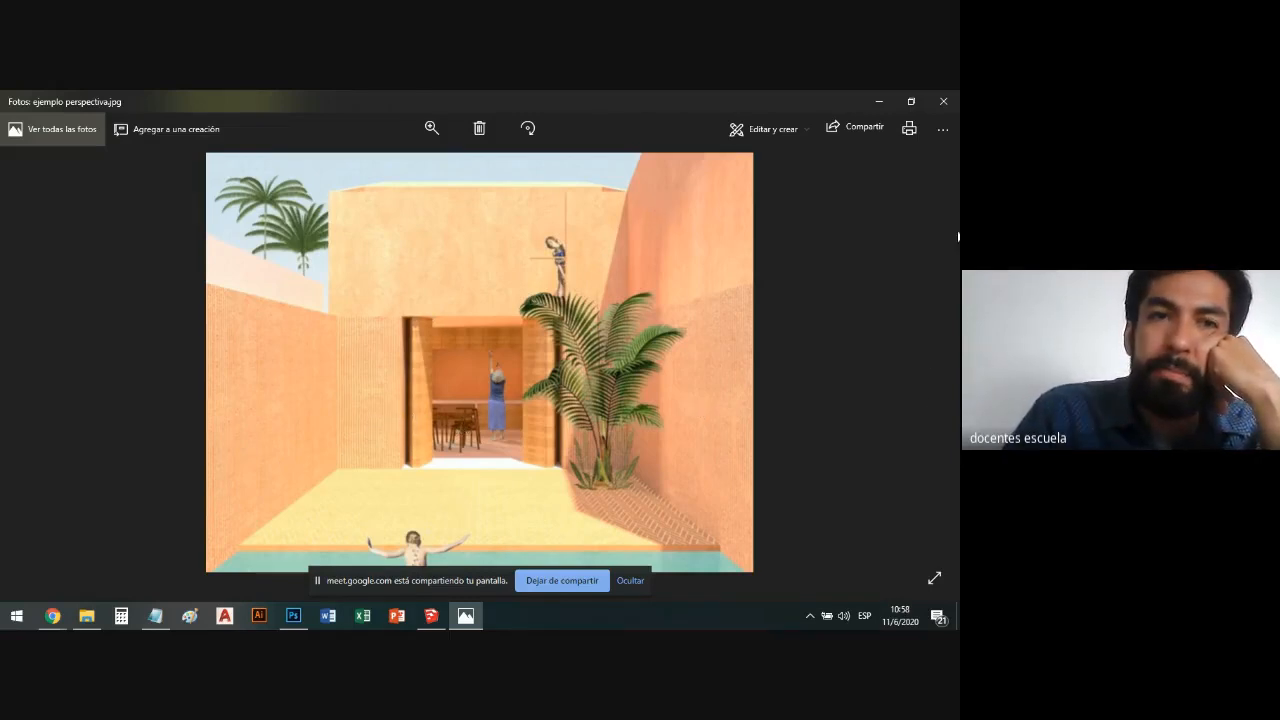
{"action": "left_click", "coordinate": [941, 103]}
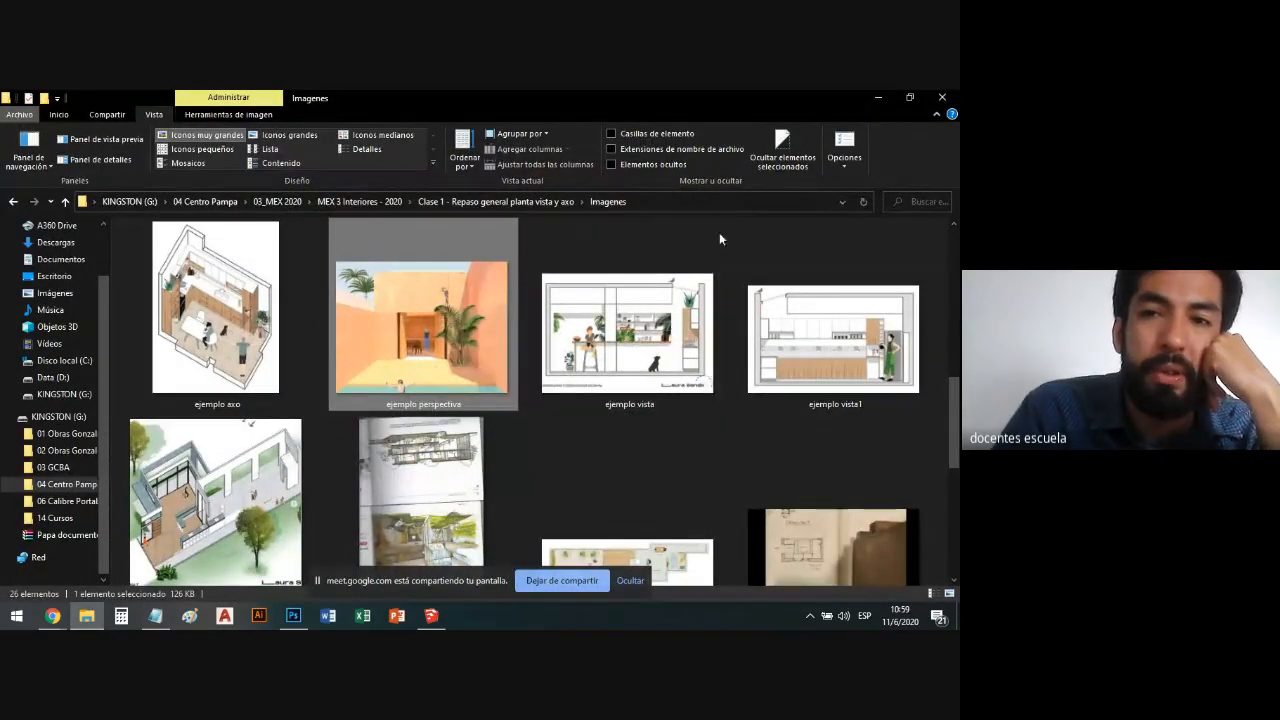
Open the "ejemplo vista" kitchen elevation, examine it up close and advance to the "ejemplo vista1" elevation.
{"action": "double_click", "coordinate": [545, 330]}
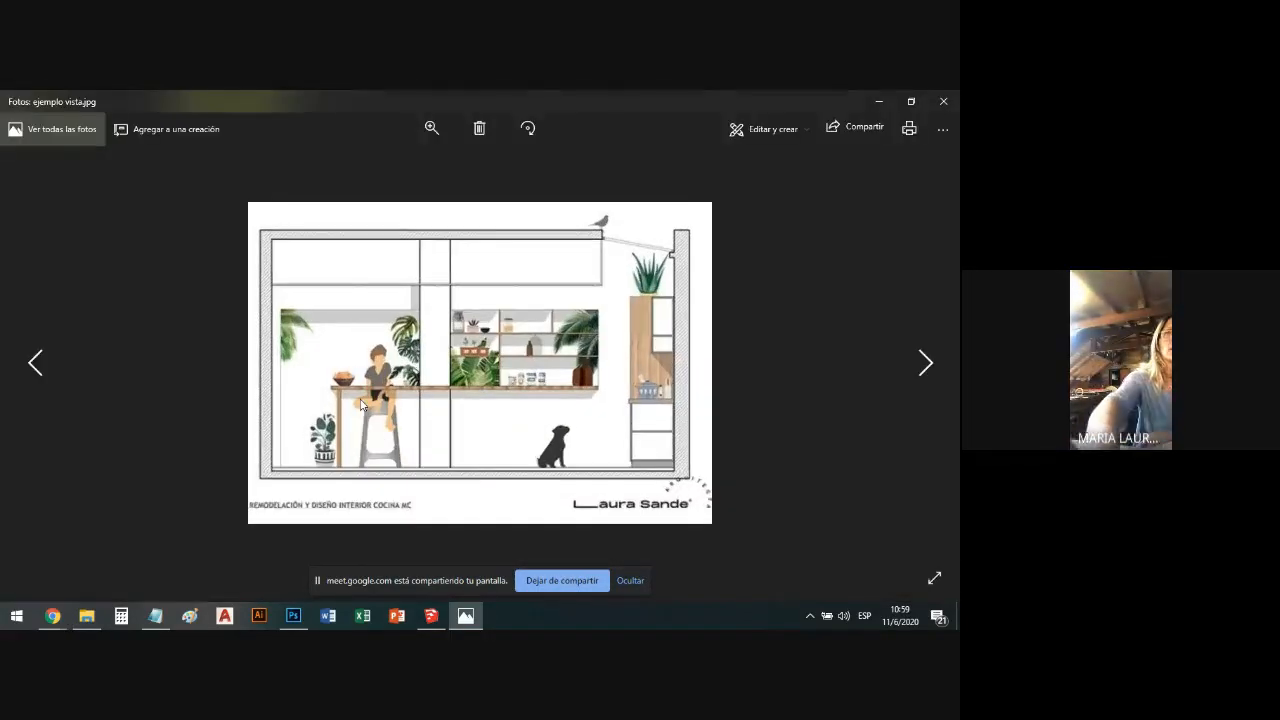
{"action": "left_click_drag", "start_coordinate": [360, 405], "coordinate": [362, 422]}
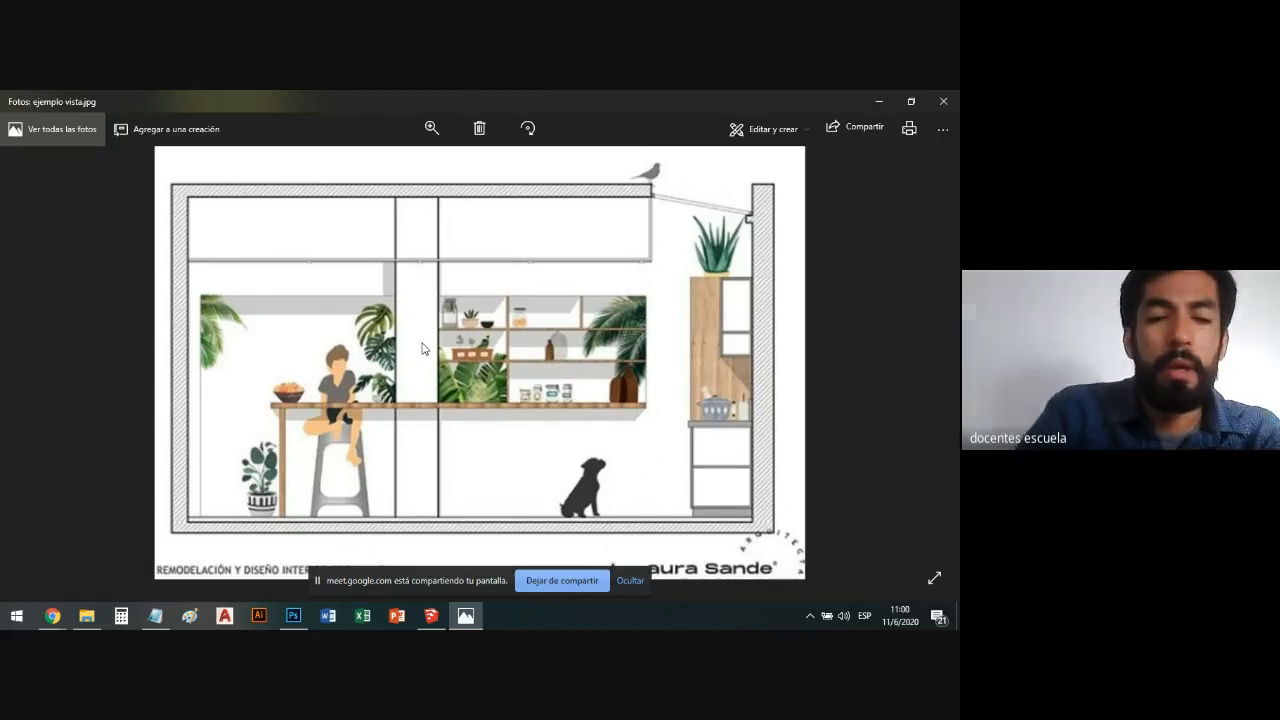
{"action": "key", "text": "Right"}
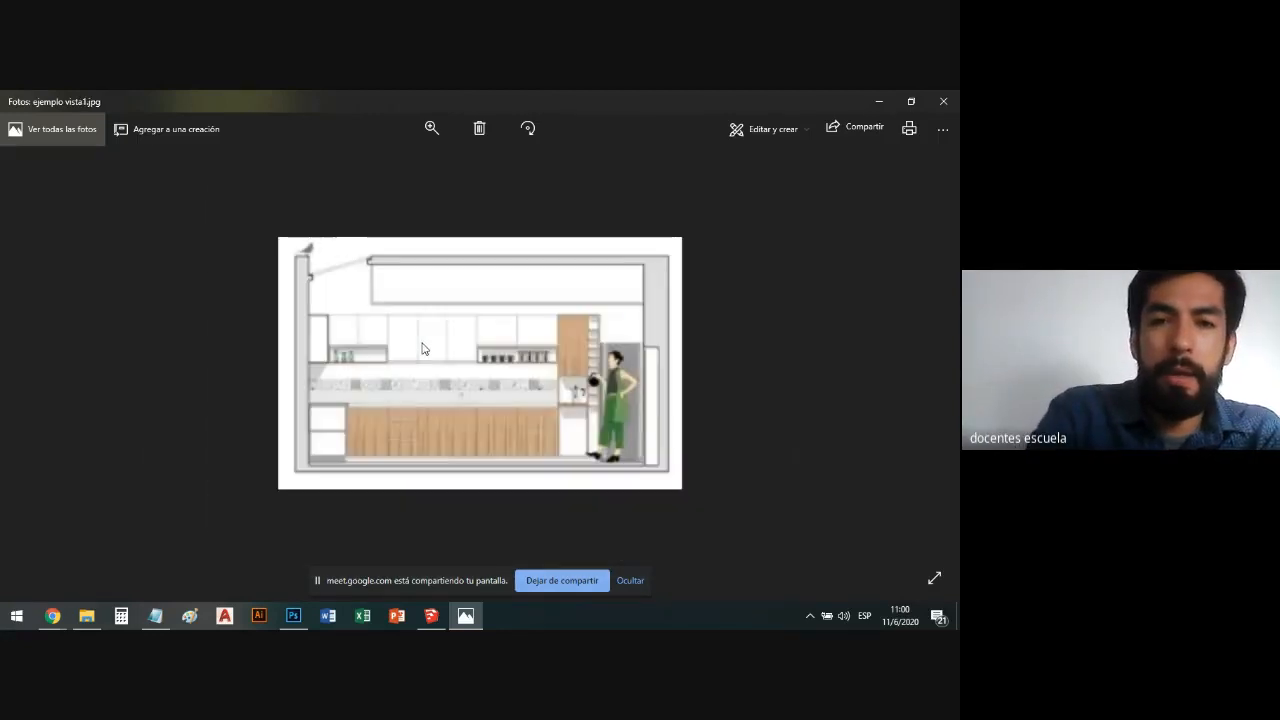
Advance to the "ejemplo vista2" axonometric, examine its interior, roof edges and surroundings up close, and close the image.
{"action": "key", "text": "Right"}
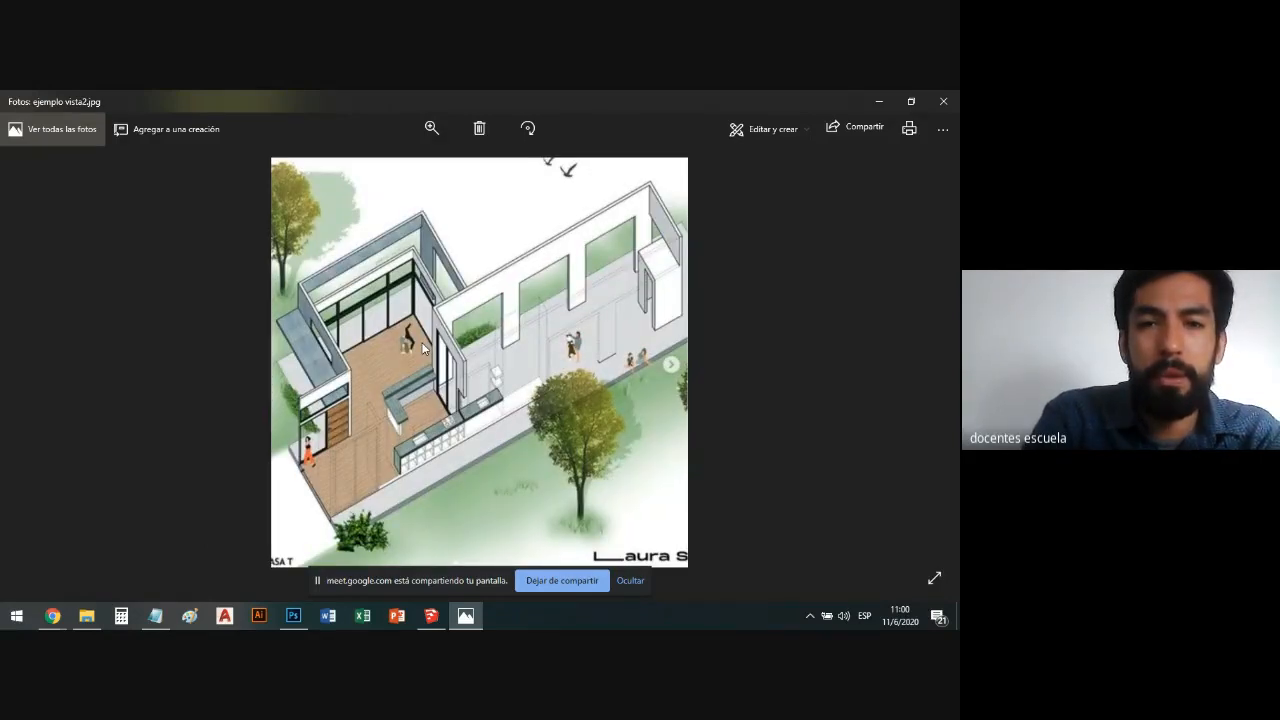
{"action": "scroll", "coordinate": [384, 416], "scroll_direction": "up", "scroll_amount": 3}
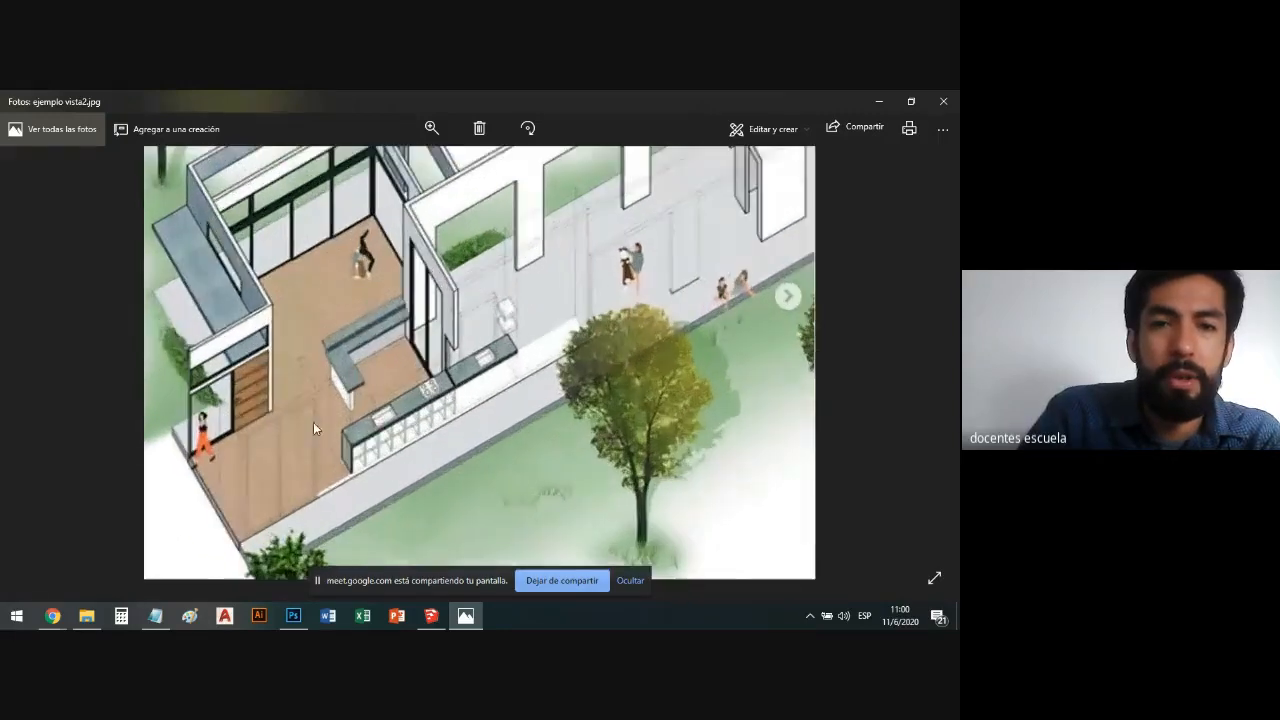
{"action": "left_click_drag", "start_coordinate": [283, 380], "coordinate": [289, 420]}
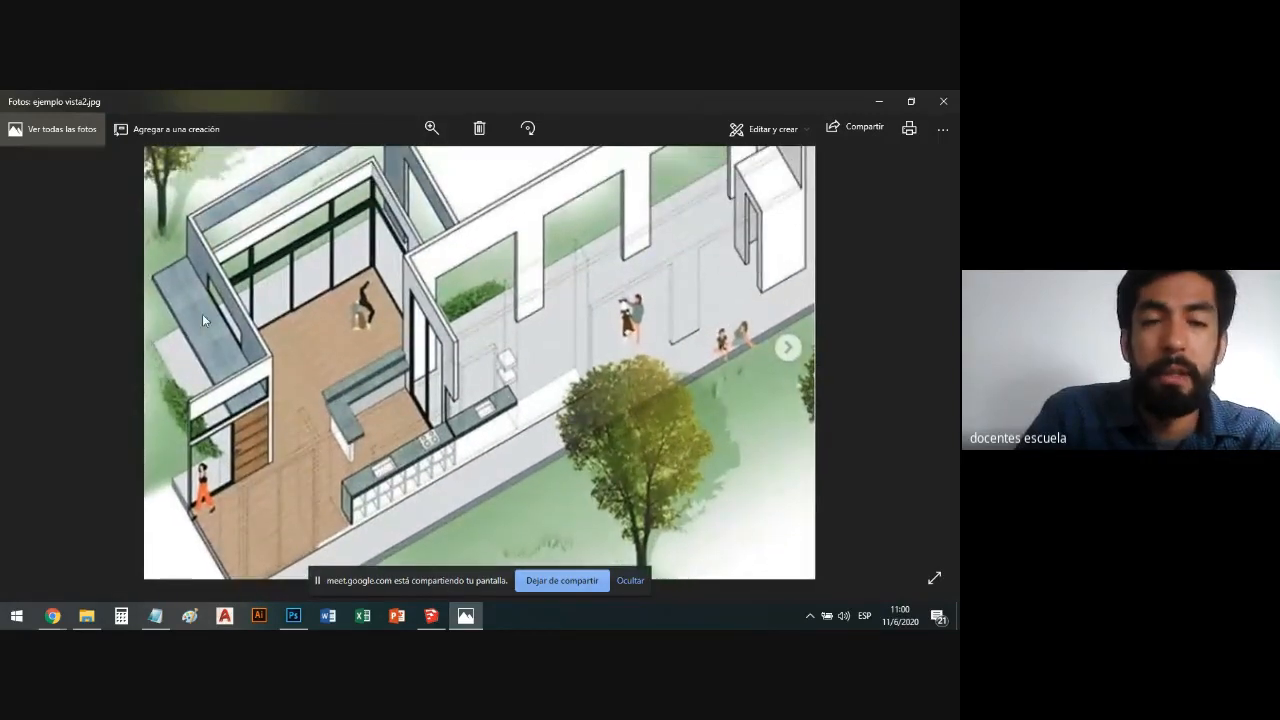
{"action": "left_click_drag", "start_coordinate": [201, 307], "coordinate": [222, 371]}
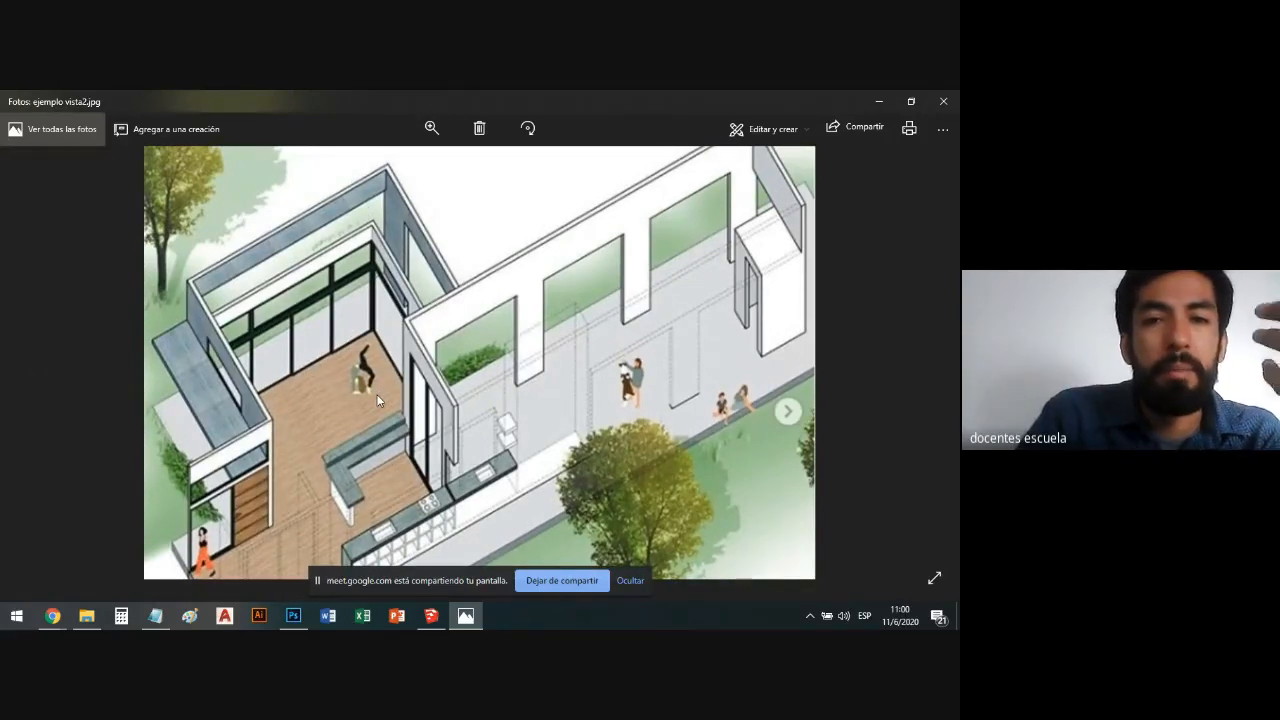
{"action": "left_click_drag", "start_coordinate": [378, 403], "coordinate": [376, 328]}
{"action": "scroll", "coordinate": [270, 361], "scroll_direction": "down", "scroll_amount": 2}
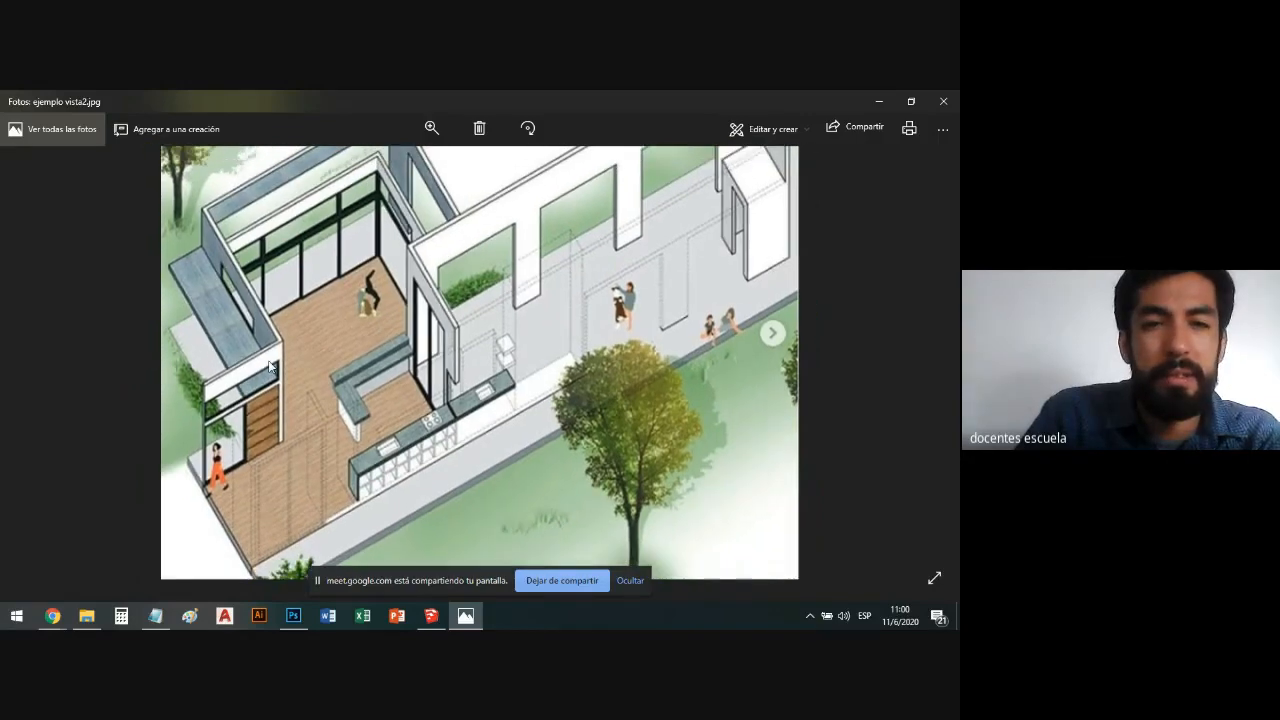
{"action": "scroll", "coordinate": [267, 366], "scroll_direction": "down", "scroll_amount": 2}
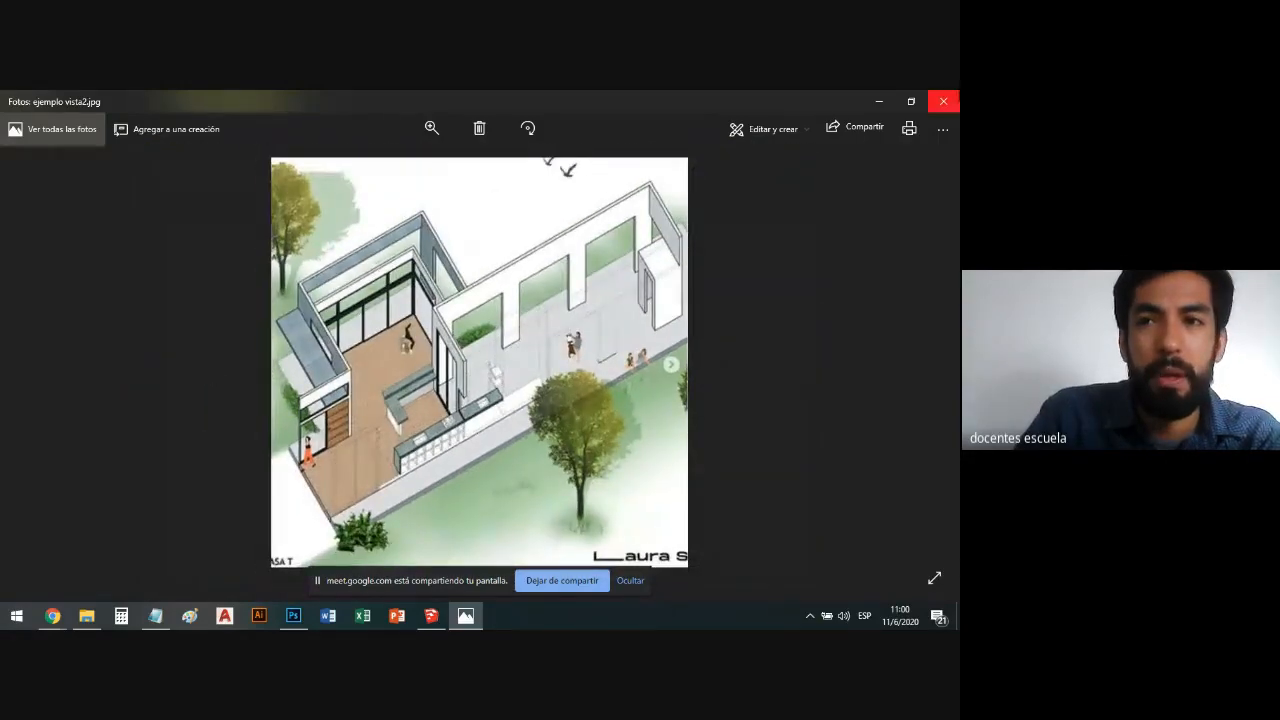
{"action": "left_click", "coordinate": [940, 97]}
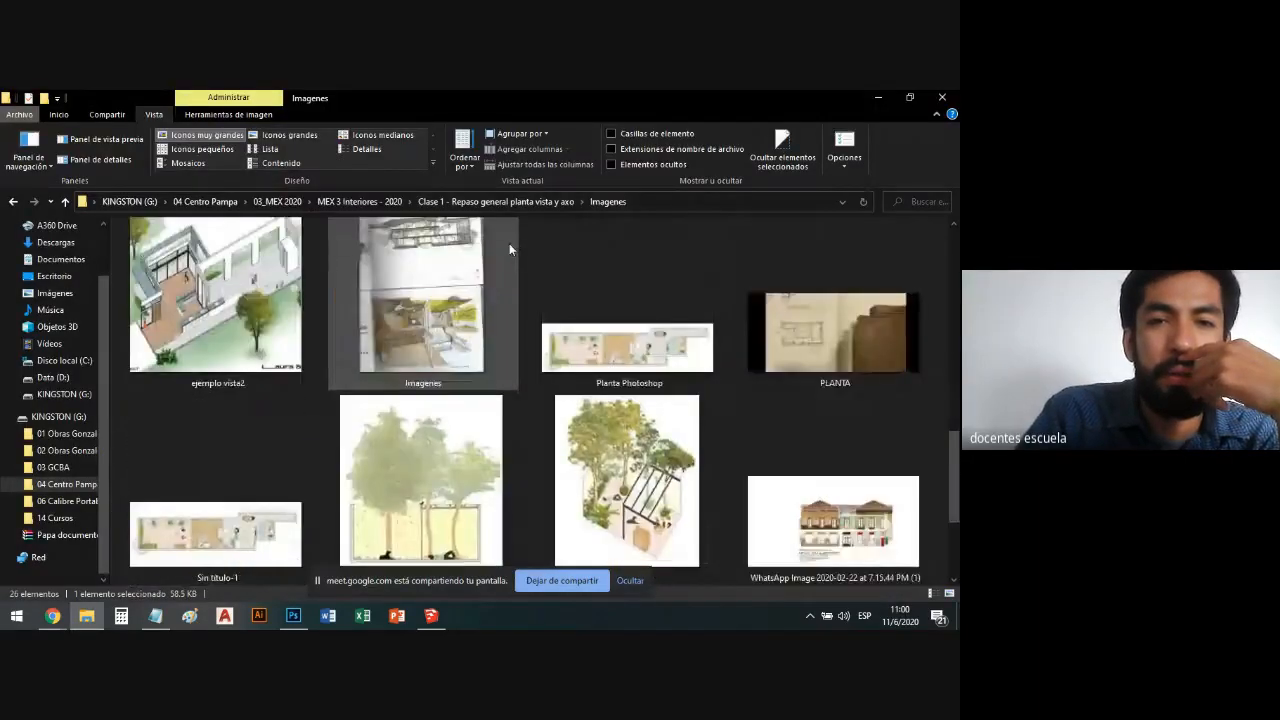
Look through the remaining example images, then minimize the folder and the Meet window to return to the empty Photoshop workspace.
{"action": "scroll", "coordinate": [509, 238], "scroll_direction": "down", "scroll_amount": 2}
{"action": "left_click", "coordinate": [883, 97]}
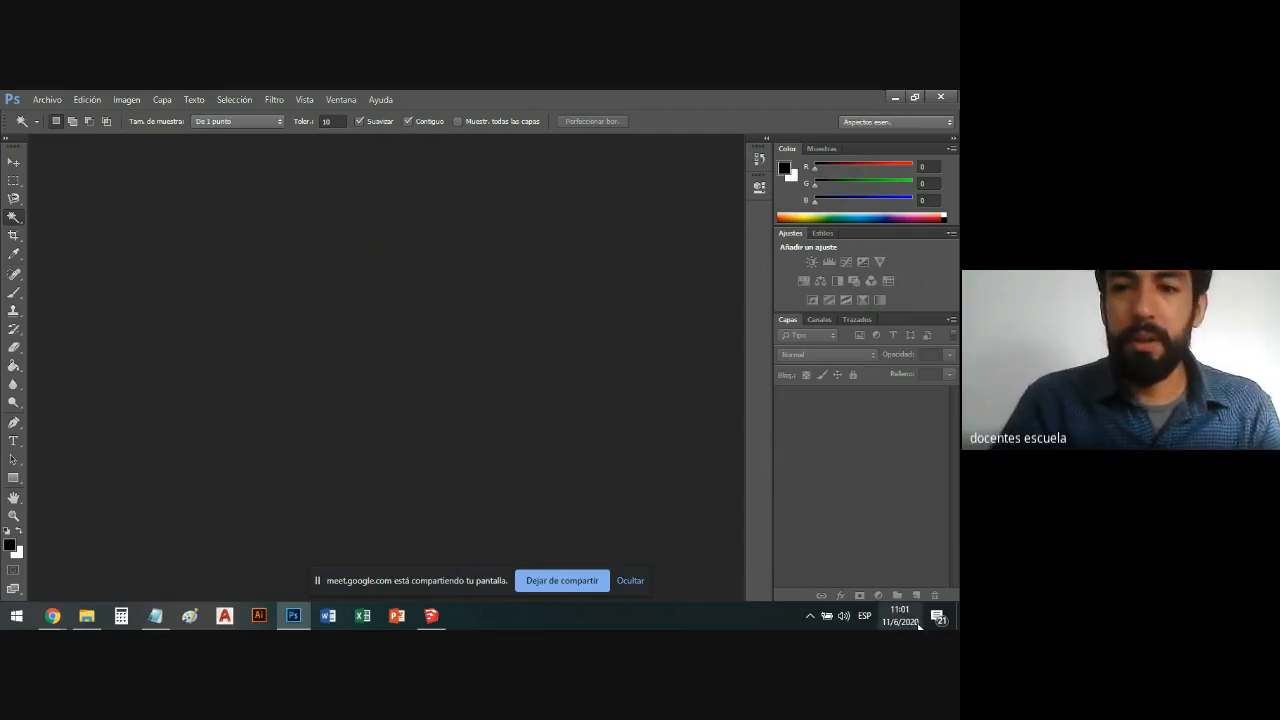
{"action": "left_click", "coordinate": [810, 616]}
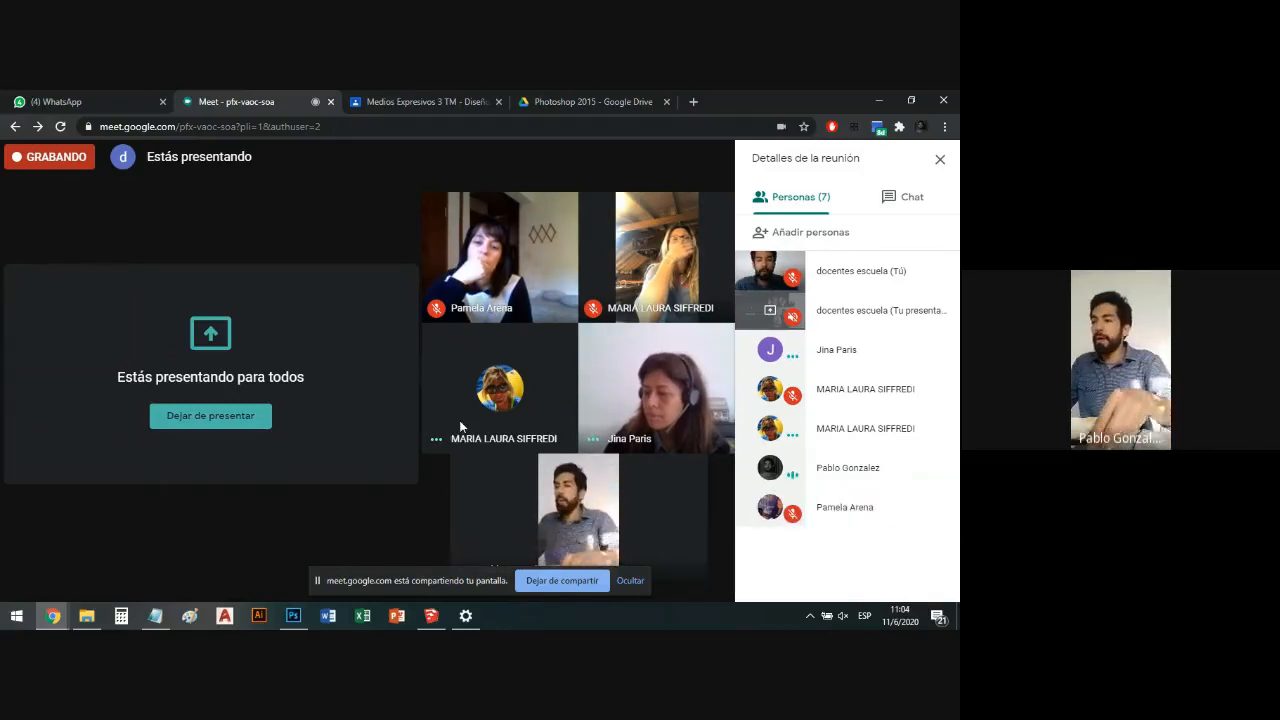
{"action": "left_click", "coordinate": [880, 101]}
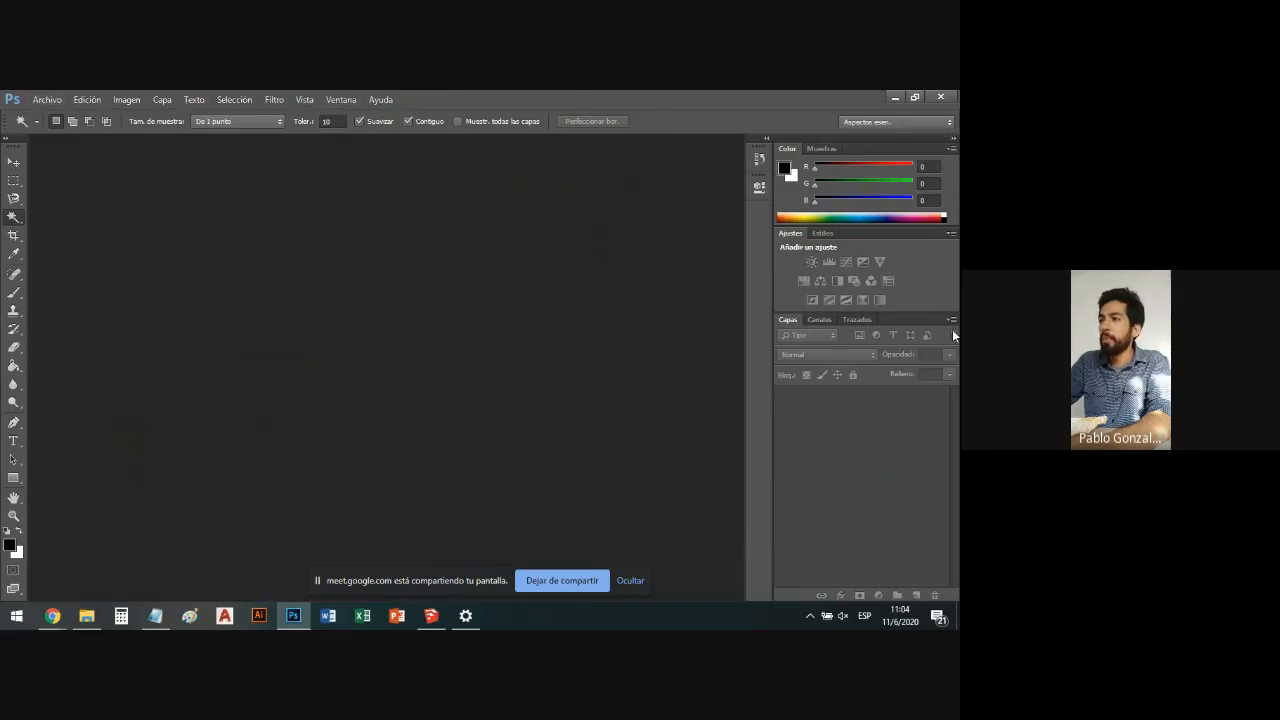
Collapse and re-expand the panels, and activate the Eraser, Clone Stamp and Eraser tools to examine their options.
{"action": "left_click", "coordinate": [953, 140]}
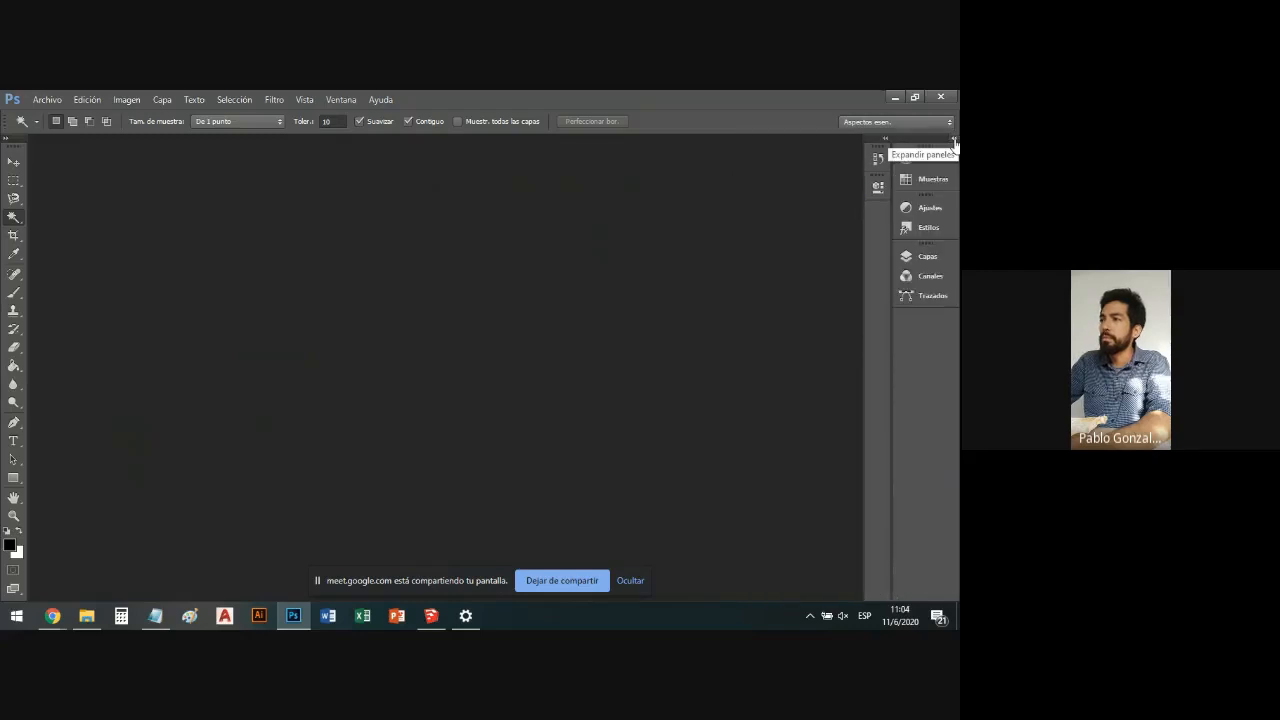
{"action": "left_click", "coordinate": [953, 141]}
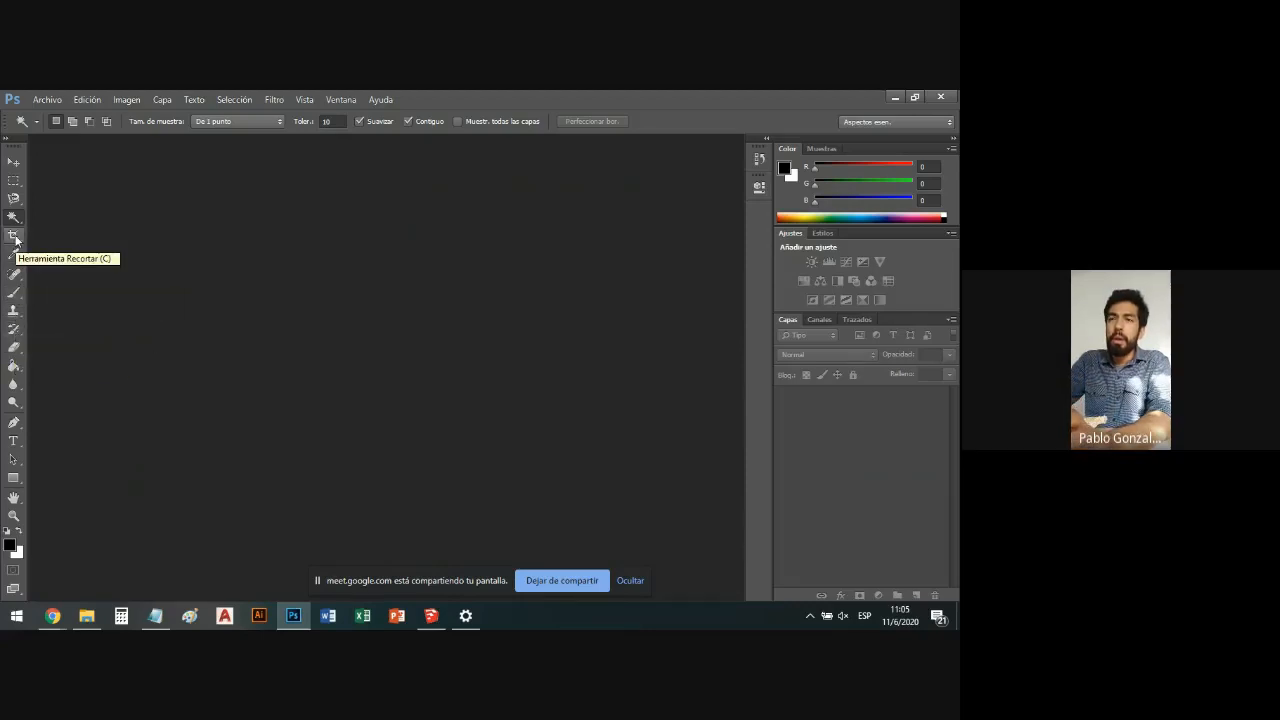
{"action": "left_click", "coordinate": [14, 347]}
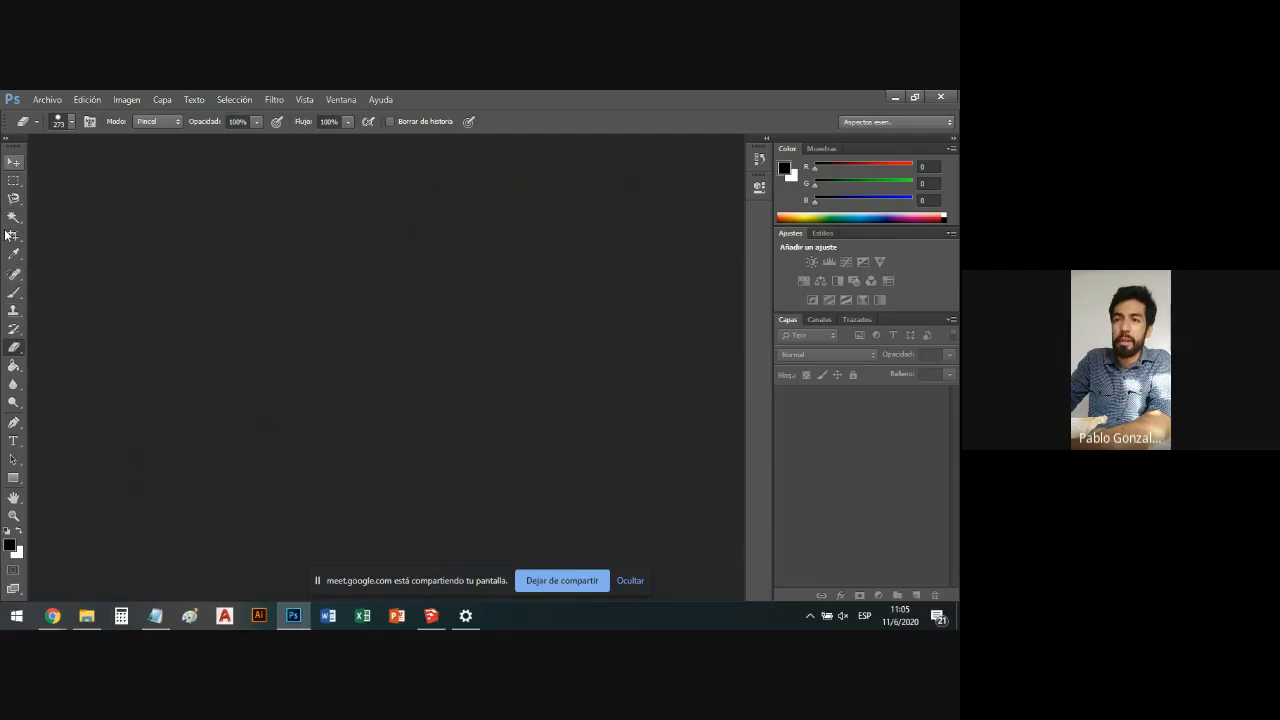
{"action": "left_click", "coordinate": [16, 312]}
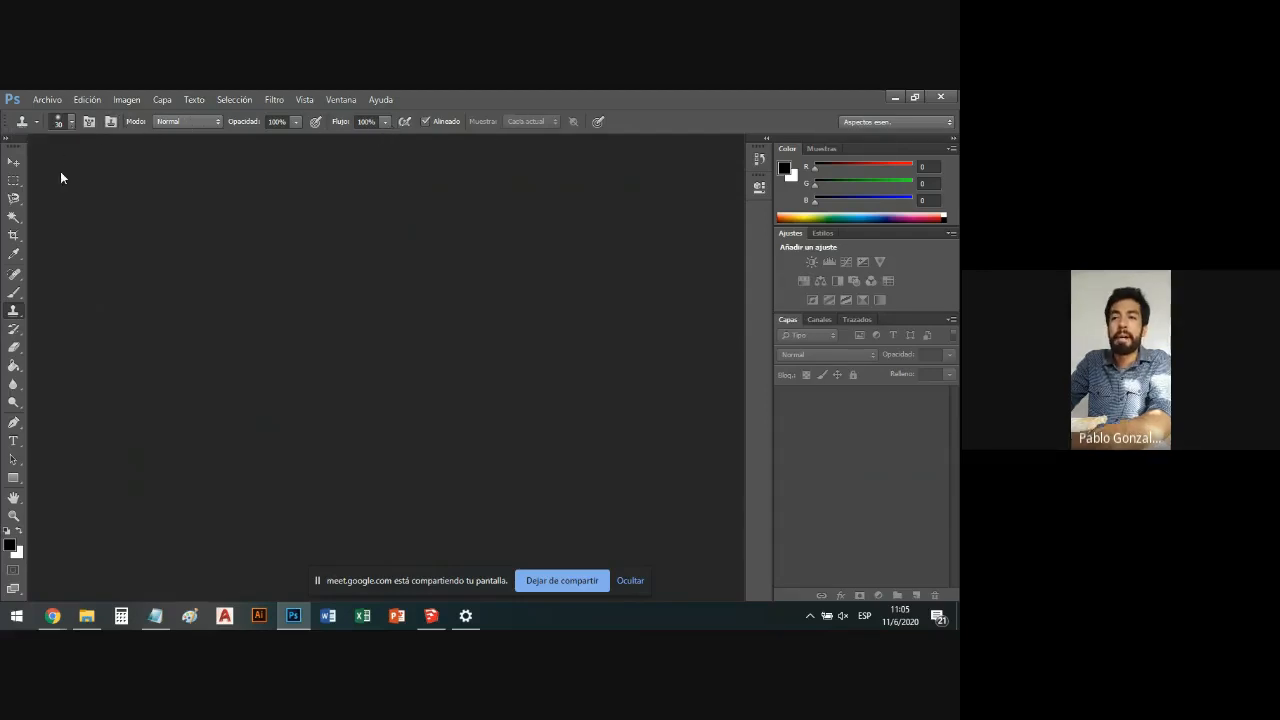
{"action": "left_click", "coordinate": [13, 348]}
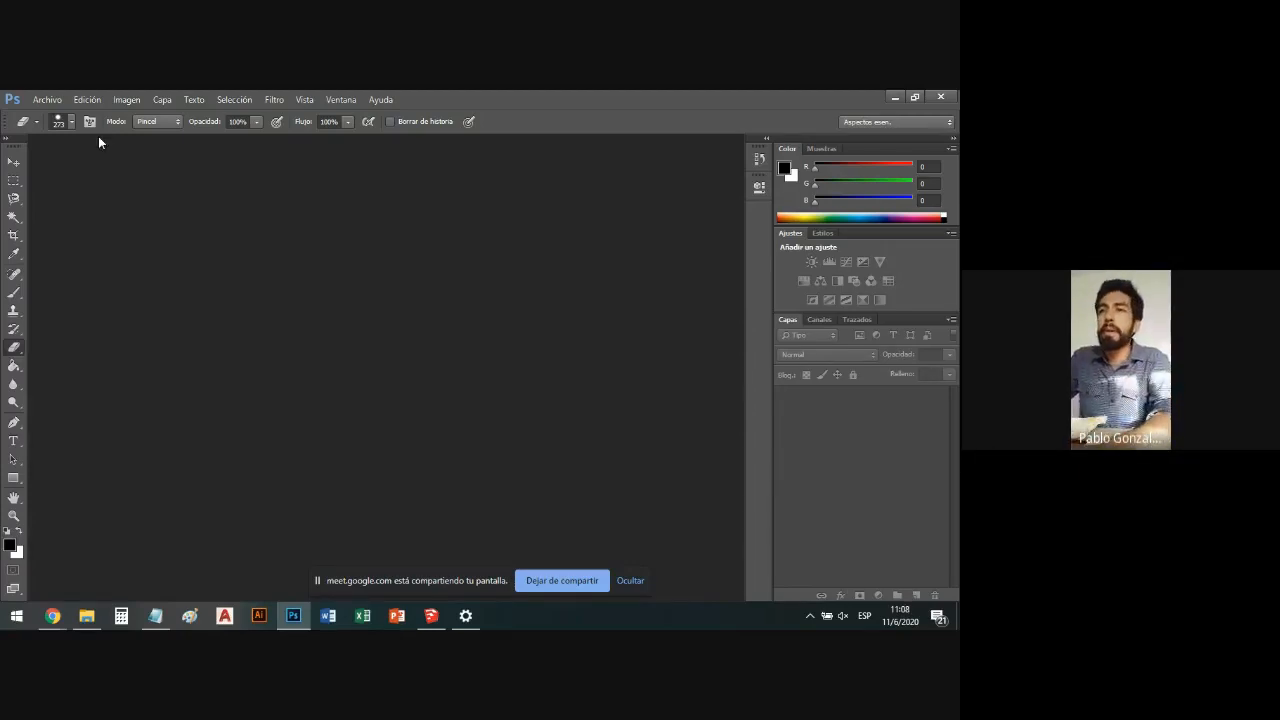
Start a new document and set its size in centimetres to 29.7 wide by 21 high.
{"action": "left_click", "coordinate": [44, 101]}
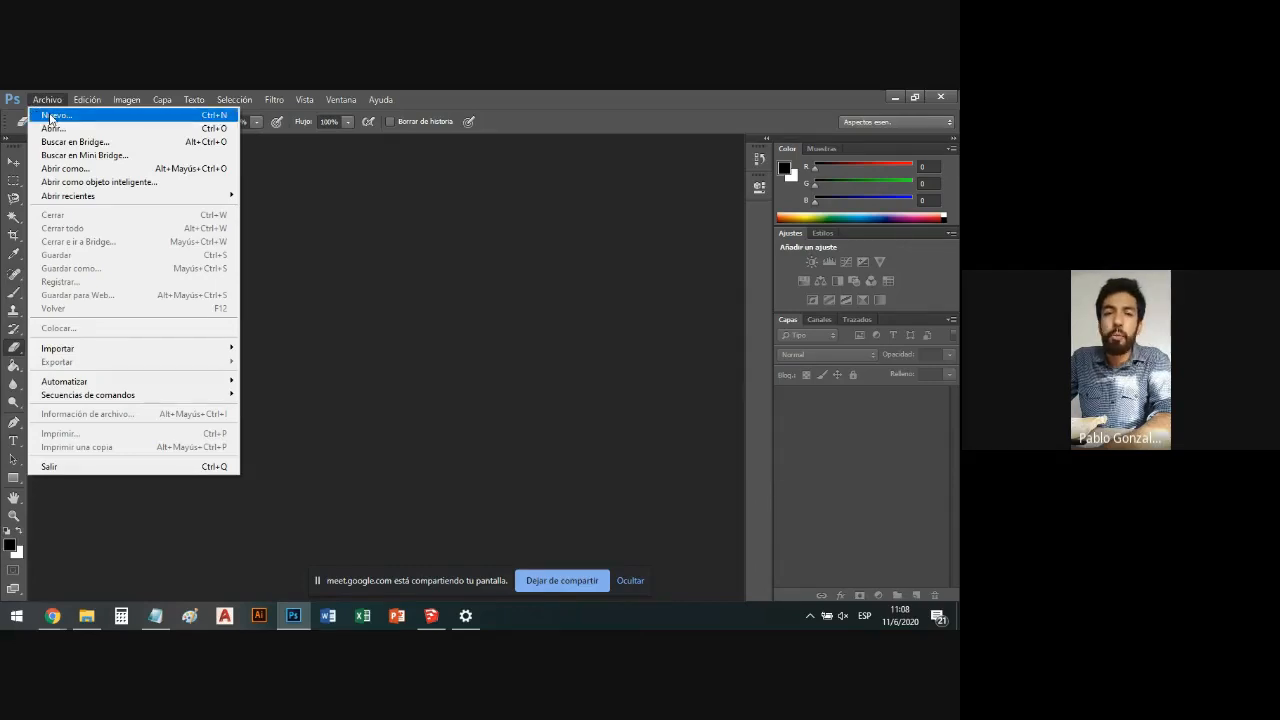
{"action": "left_click", "coordinate": [50, 117]}
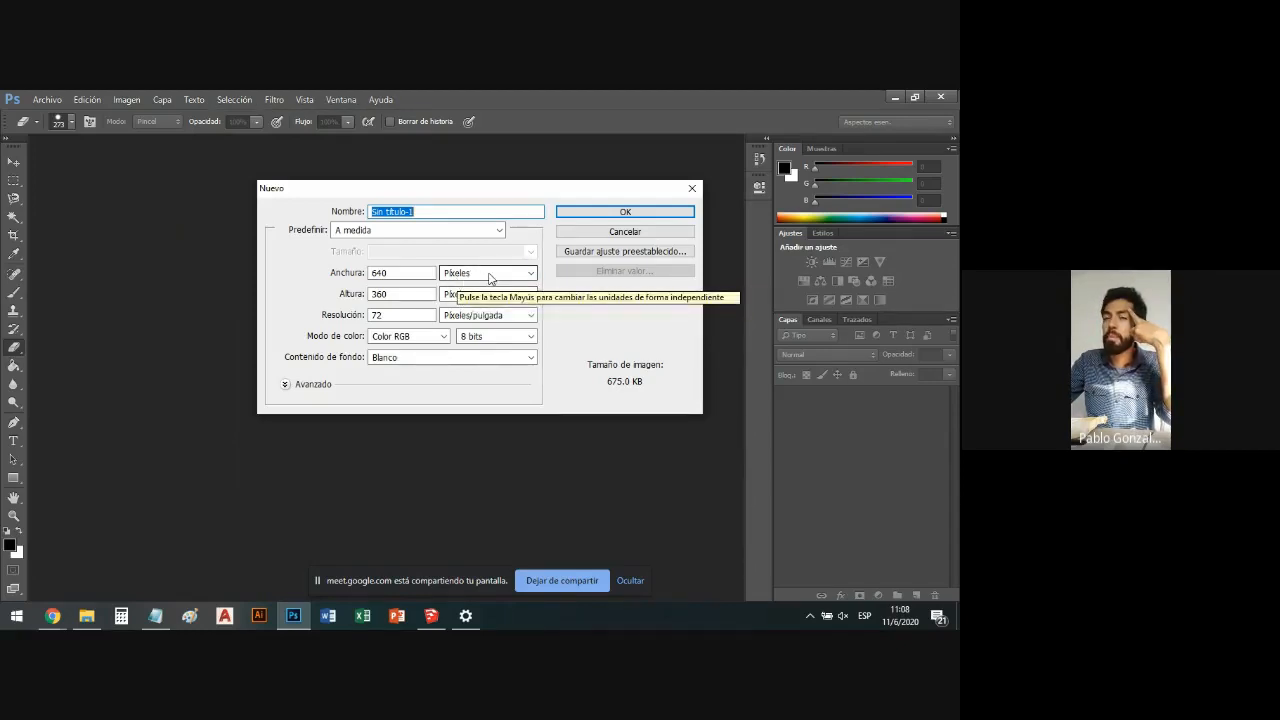
{"action": "left_click", "coordinate": [490, 278]}
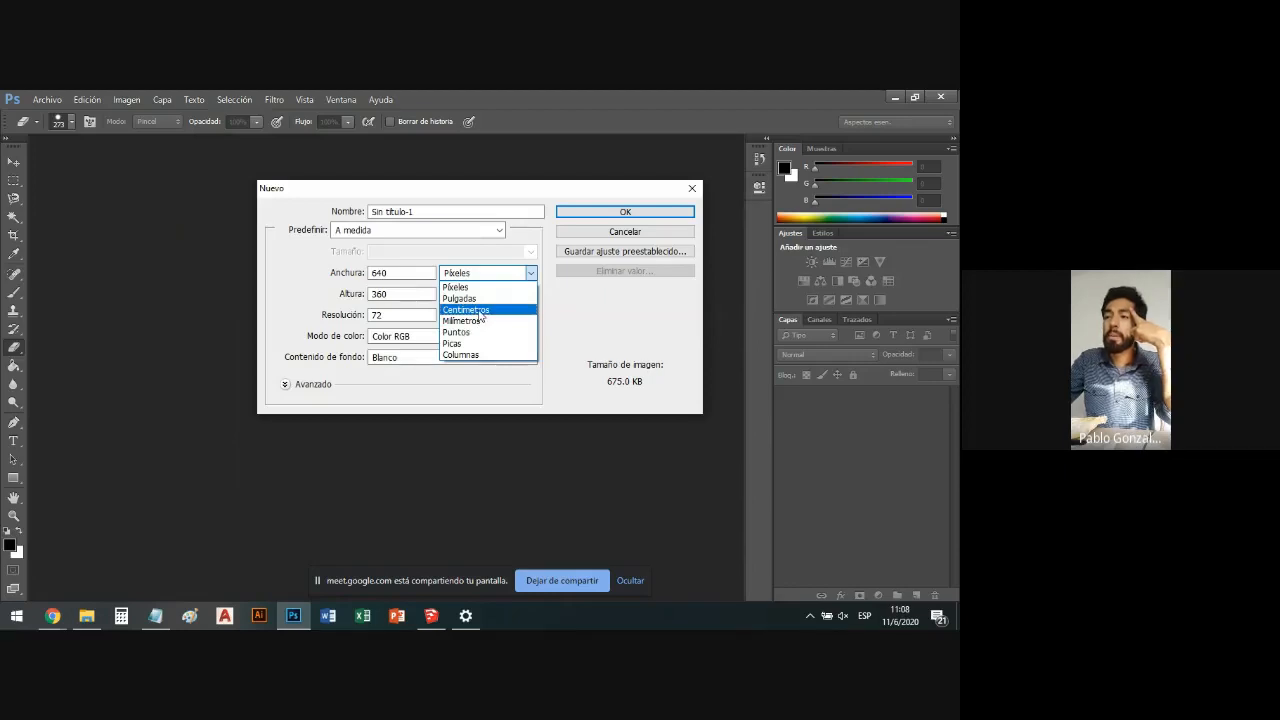
{"action": "left_click", "coordinate": [479, 316]}
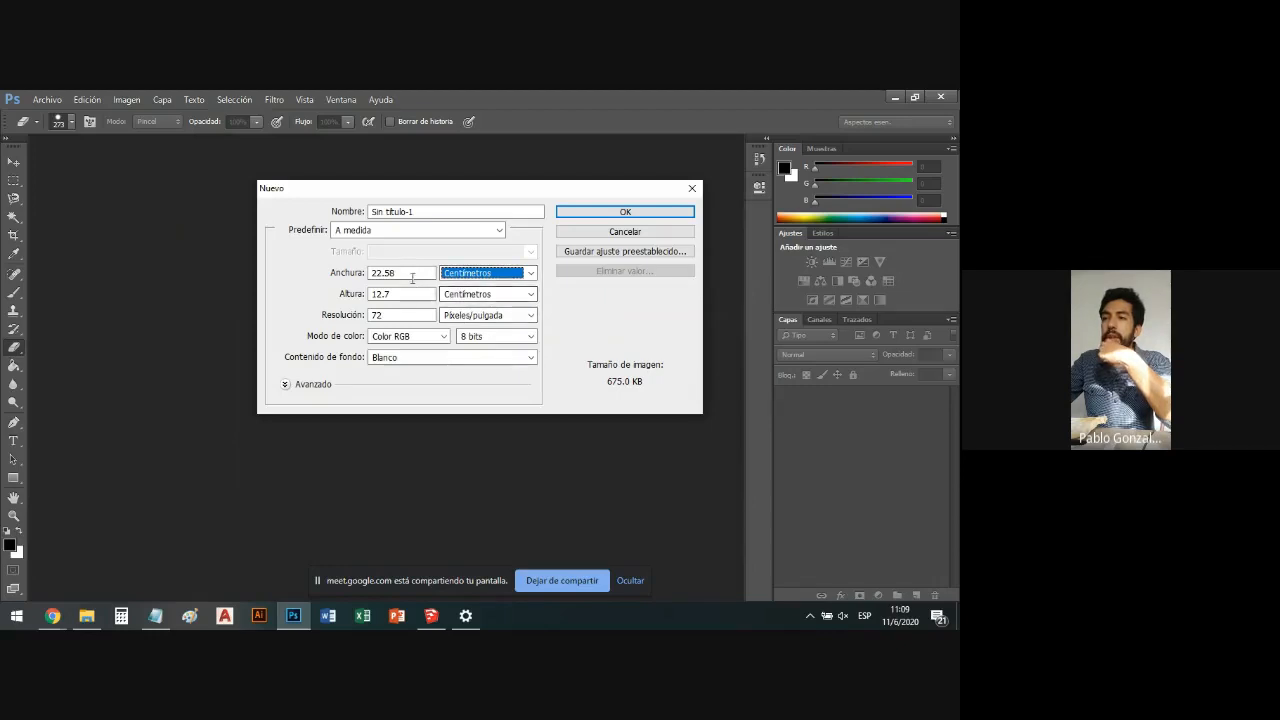
{"action": "key", "text": "shift+Tab"}
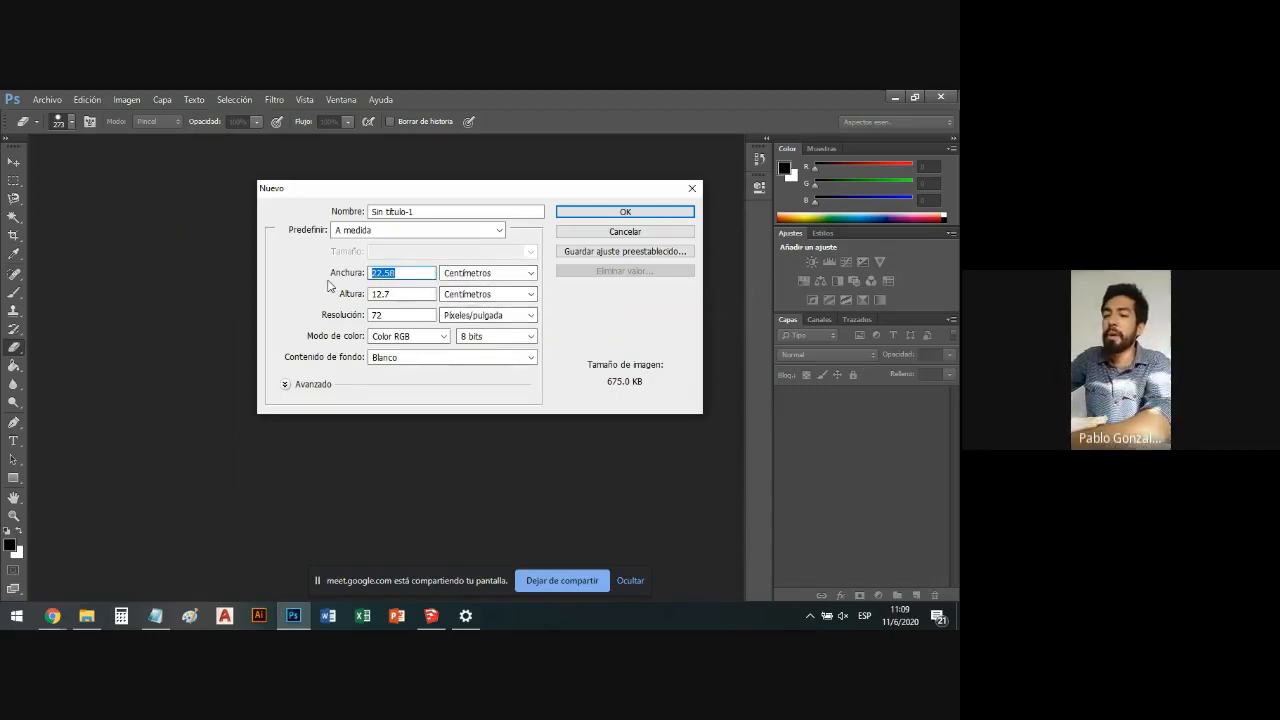
{"action": "type", "text": "29.7"}
{"action": "key", "text": "Tab"}
{"action": "key", "text": "Tab"}
{"action": "type", "text": "21"}
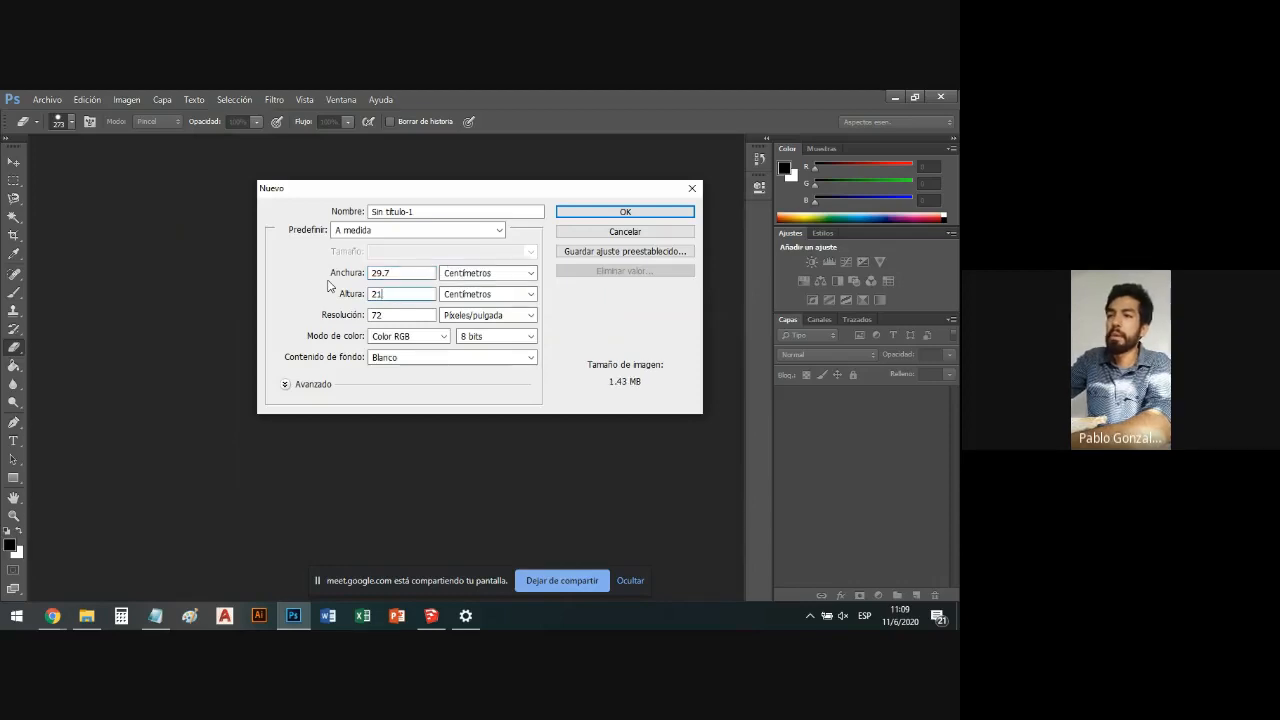
Set the new document's resolution to 150 pixels per inch.
{"action": "left_click", "coordinate": [450, 316]}
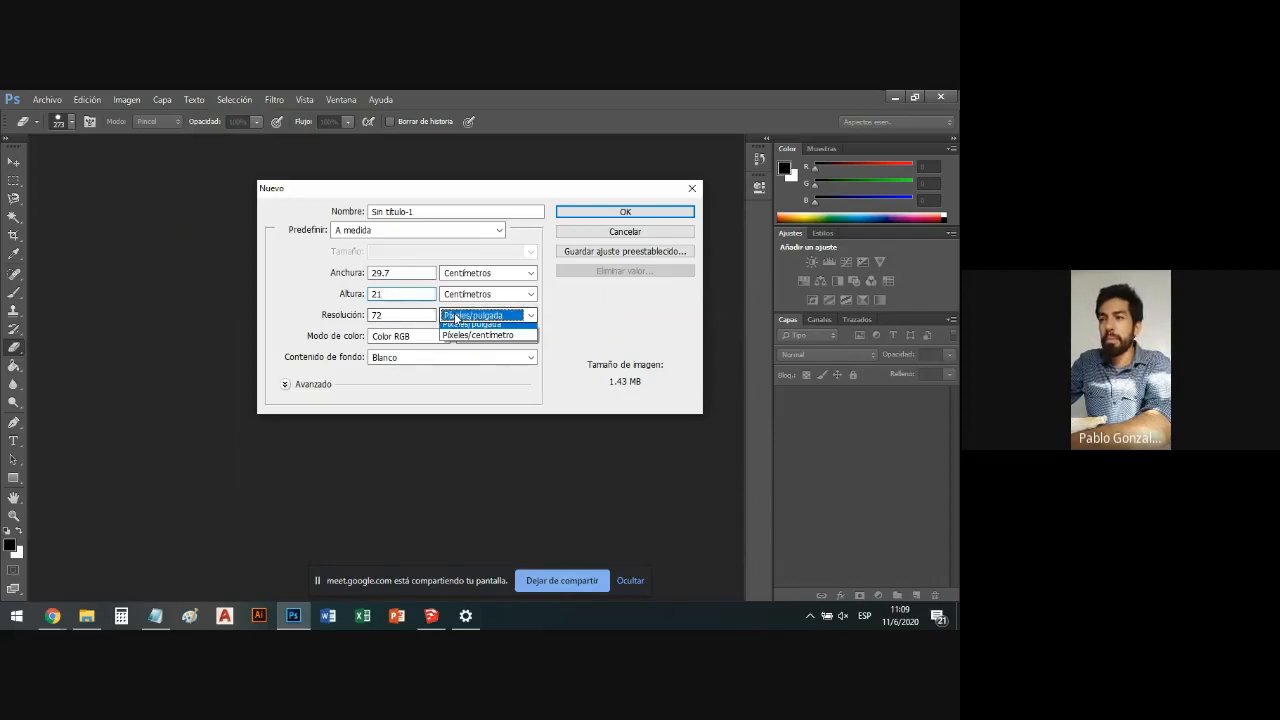
{"action": "left_click", "coordinate": [398, 318]}
{"action": "left_click", "coordinate": [391, 315]}
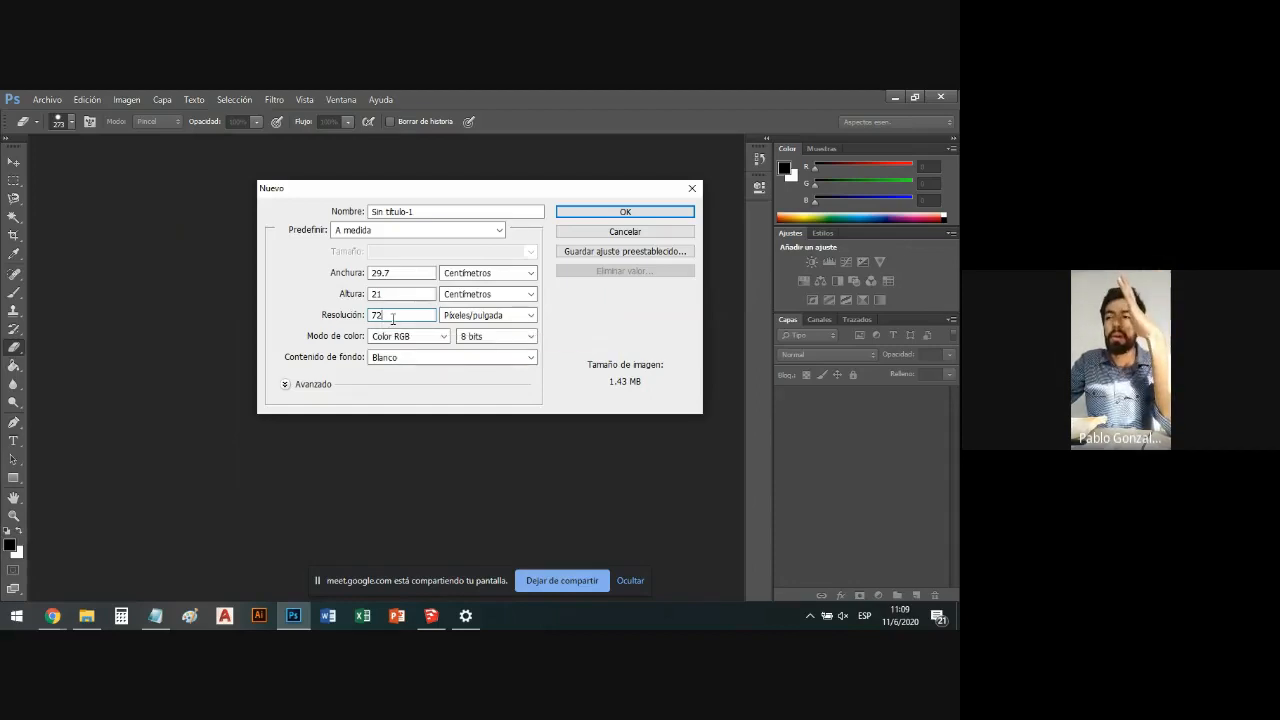
{"action": "left_click_drag", "start_coordinate": [393, 317], "coordinate": [335, 316]}
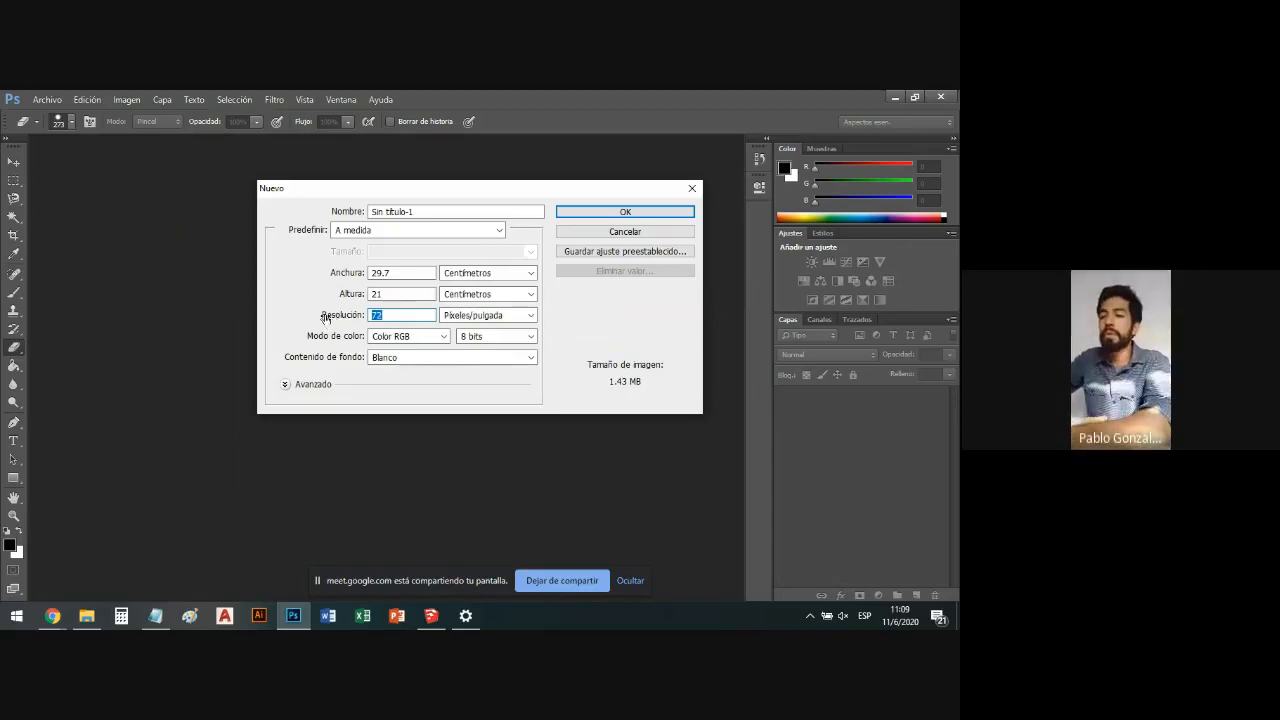
{"action": "type", "text": "150"}
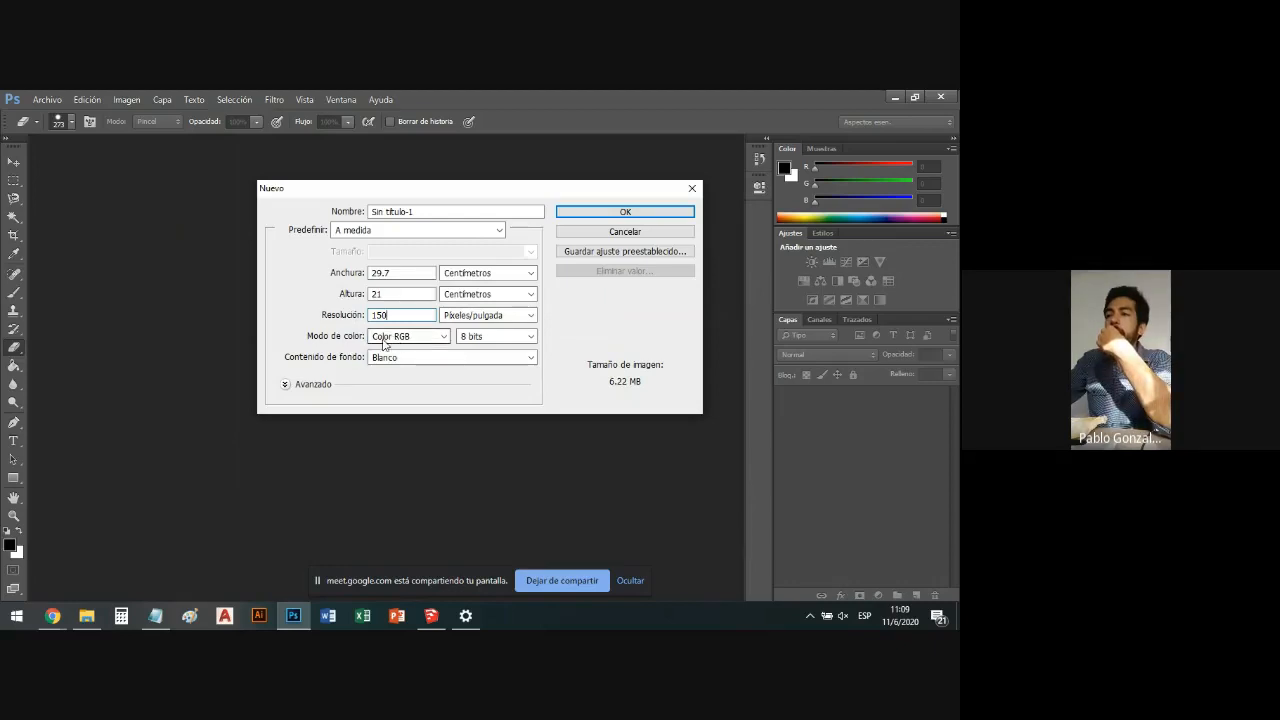
Set the colour depth to 32 bits with a white background and create the document.
{"action": "left_click", "coordinate": [500, 338]}
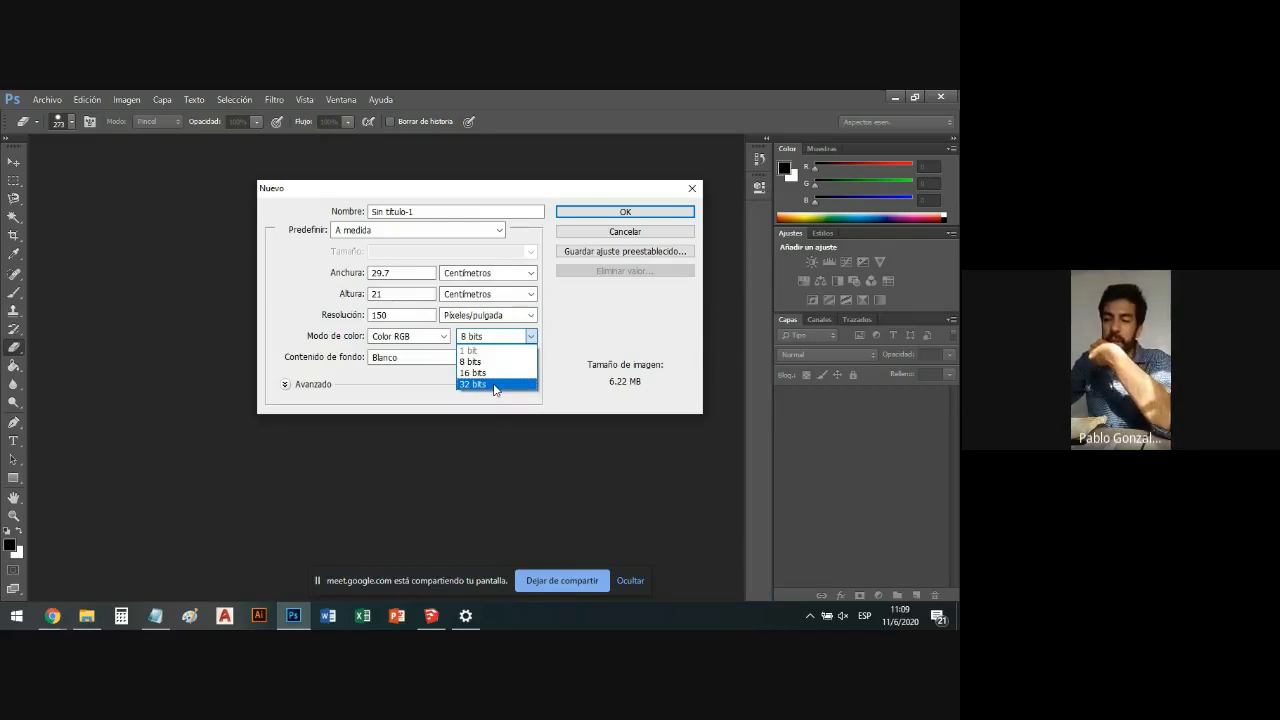
{"action": "left_click", "coordinate": [494, 386]}
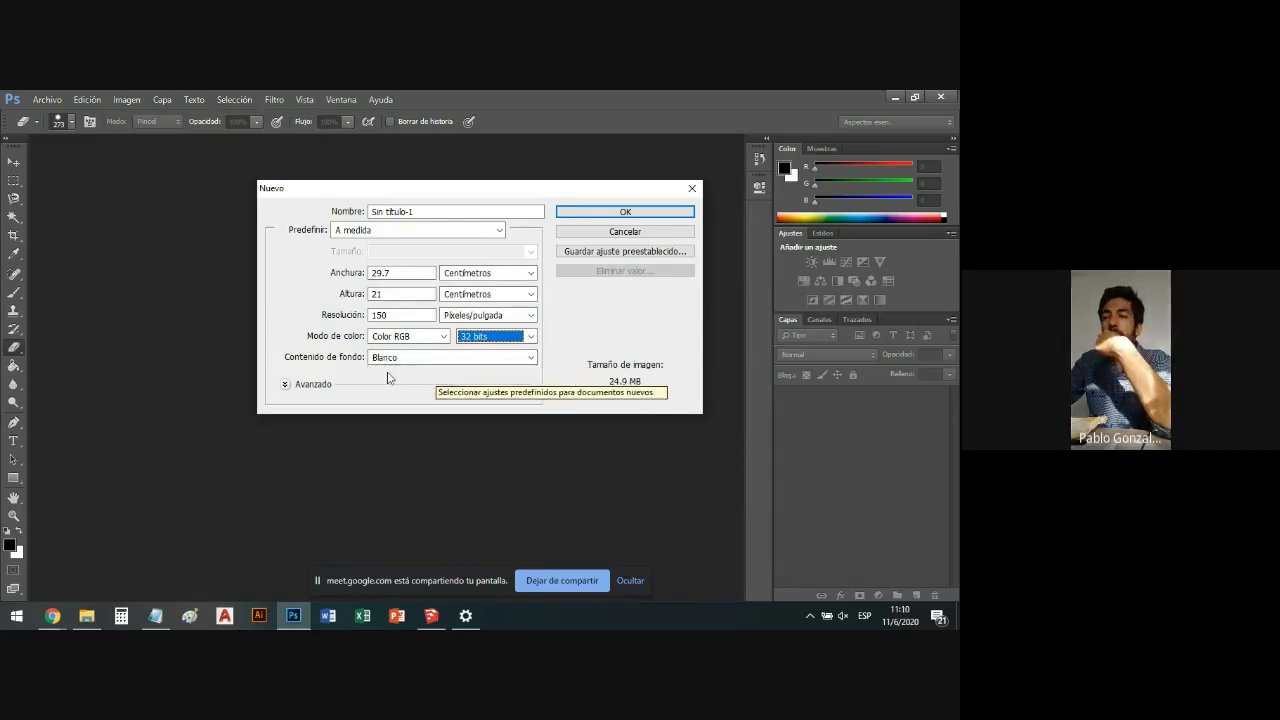
{"action": "left_click", "coordinate": [440, 358]}
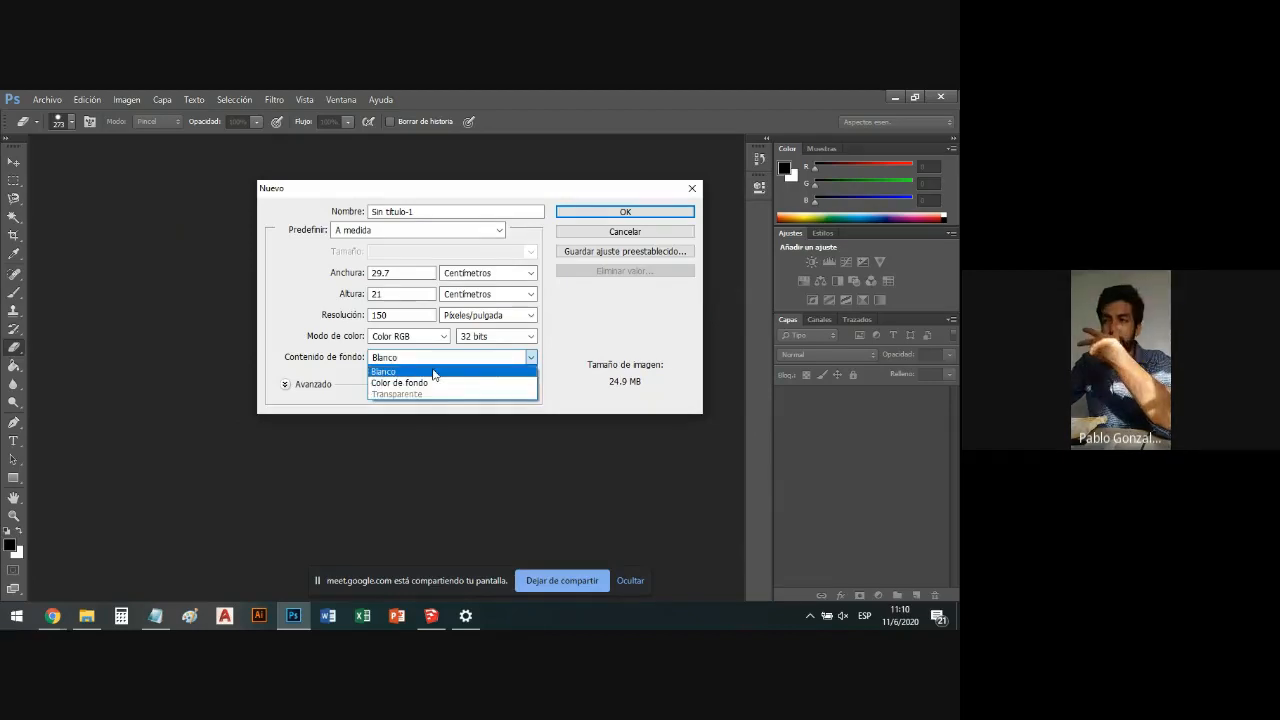
{"action": "left_click", "coordinate": [434, 373]}
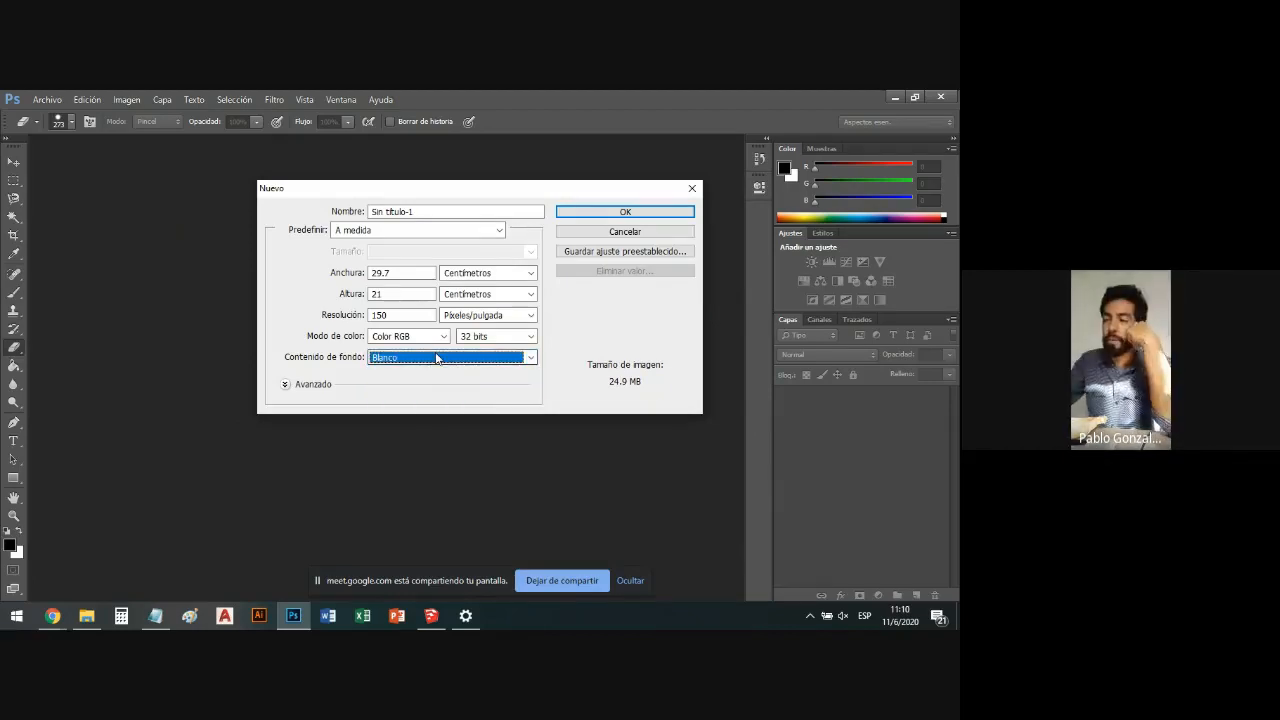
{"action": "left_click", "coordinate": [591, 213]}
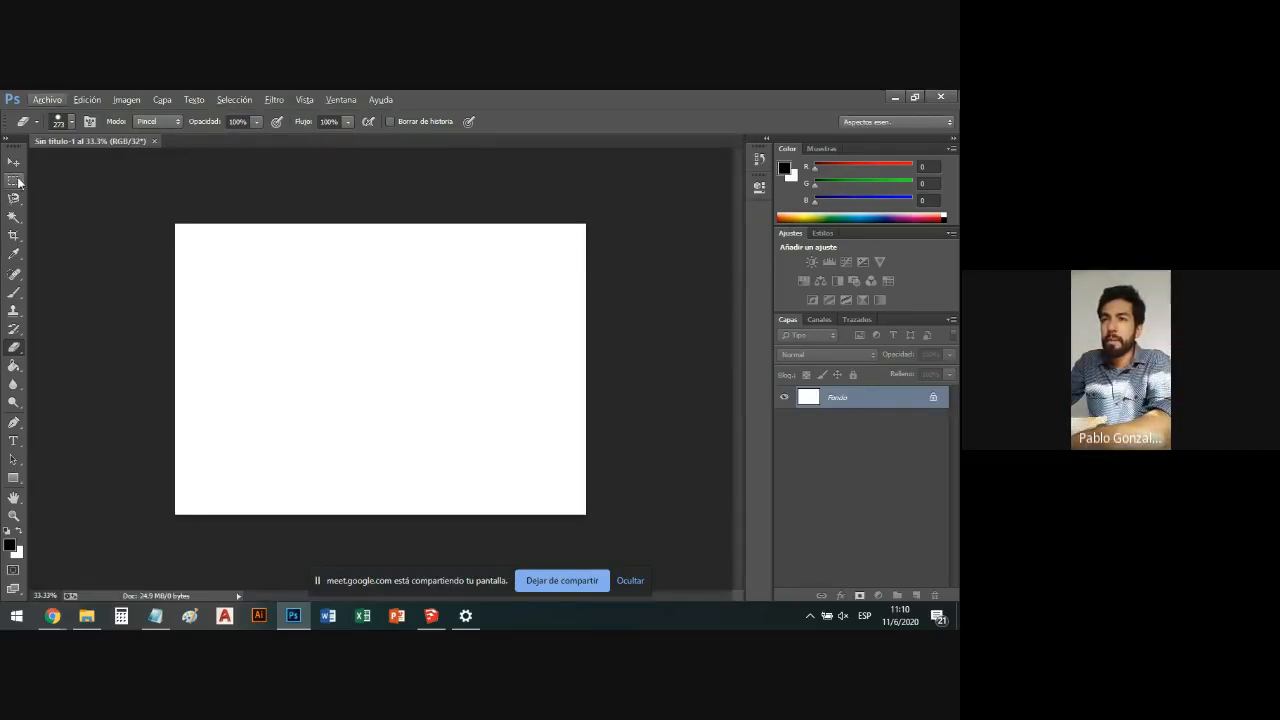
{"action": "scroll", "coordinate": [351, 383], "scroll_direction": "up", "scroll_amount": 1}
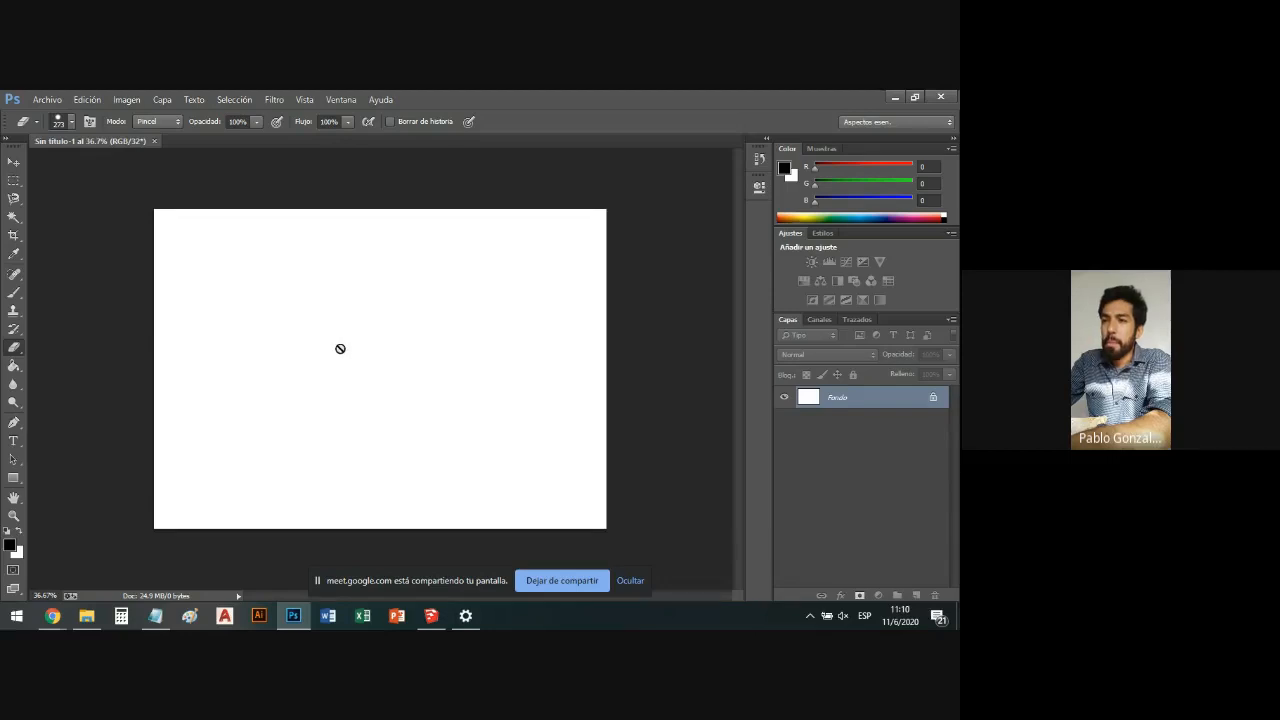
{"action": "scroll", "coordinate": [340, 349], "scroll_direction": "up", "scroll_amount": 1}
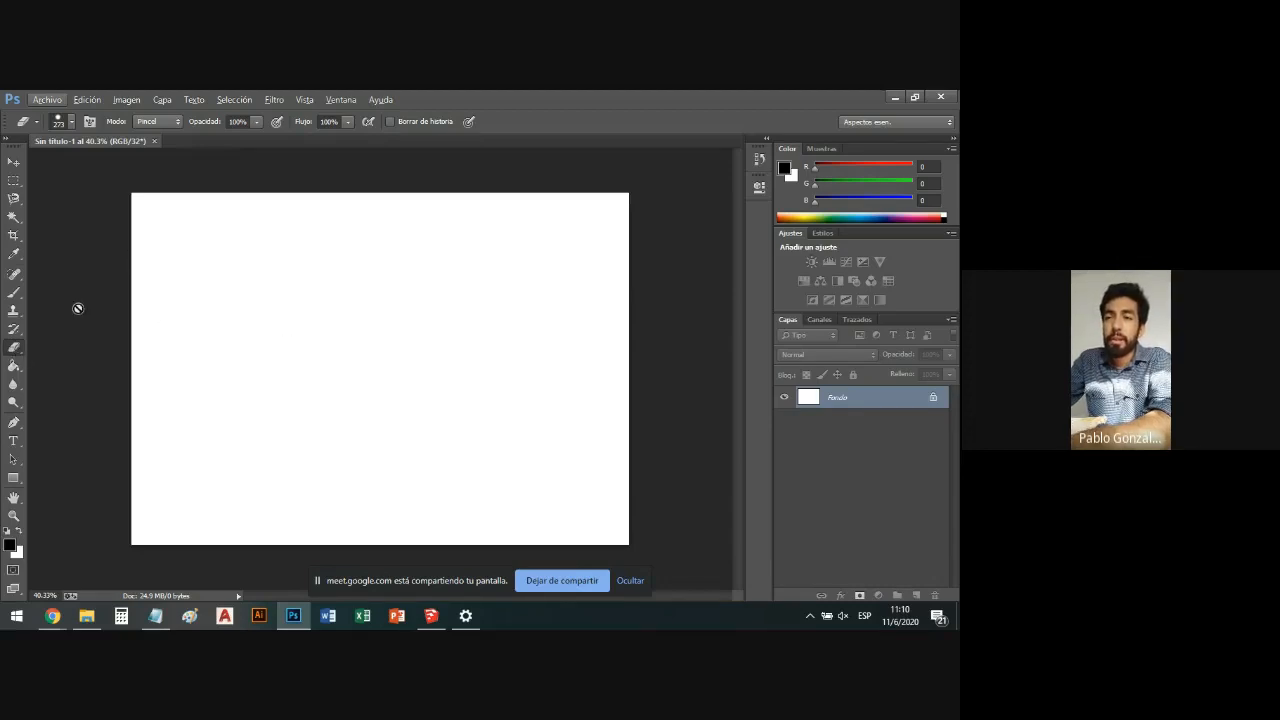
Switch from the Brush to the Pencil tool and set its size to 108 px.
{"action": "left_click", "coordinate": [15, 293]}
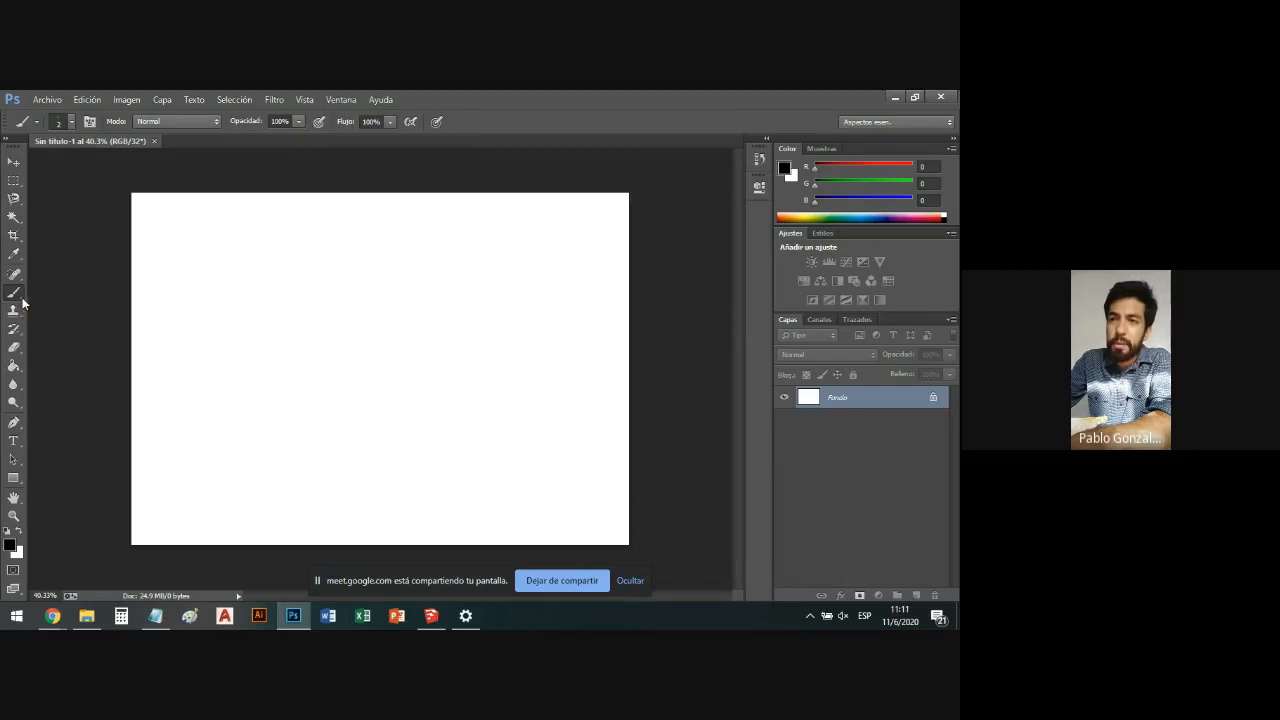
{"action": "left_click", "coordinate": [20, 301]}
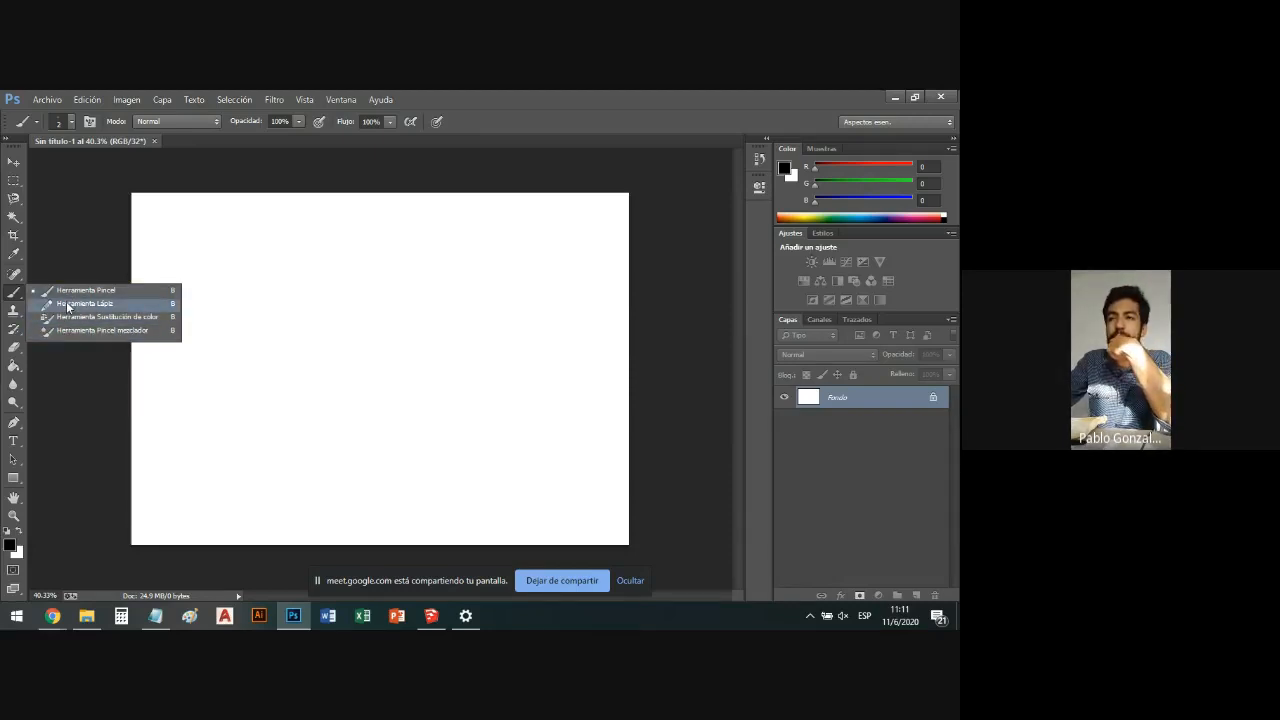
{"action": "left_click", "coordinate": [68, 305]}
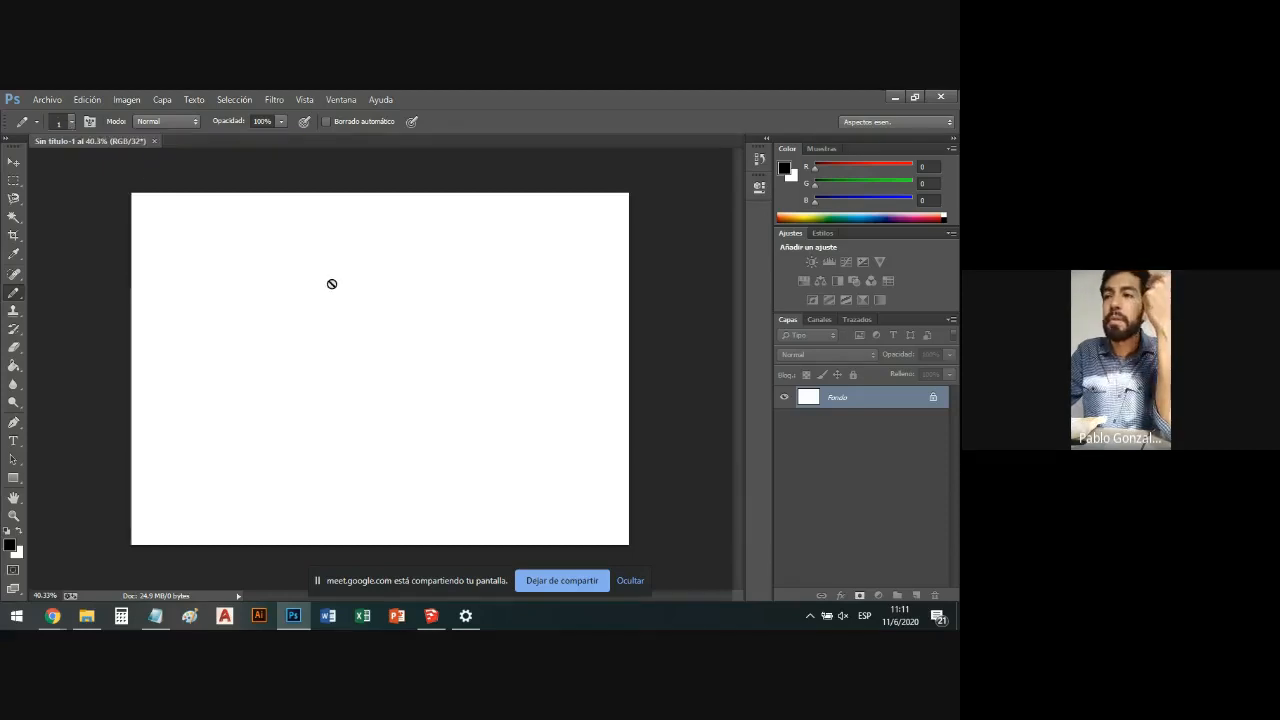
{"action": "left_click", "coordinate": [66, 124]}
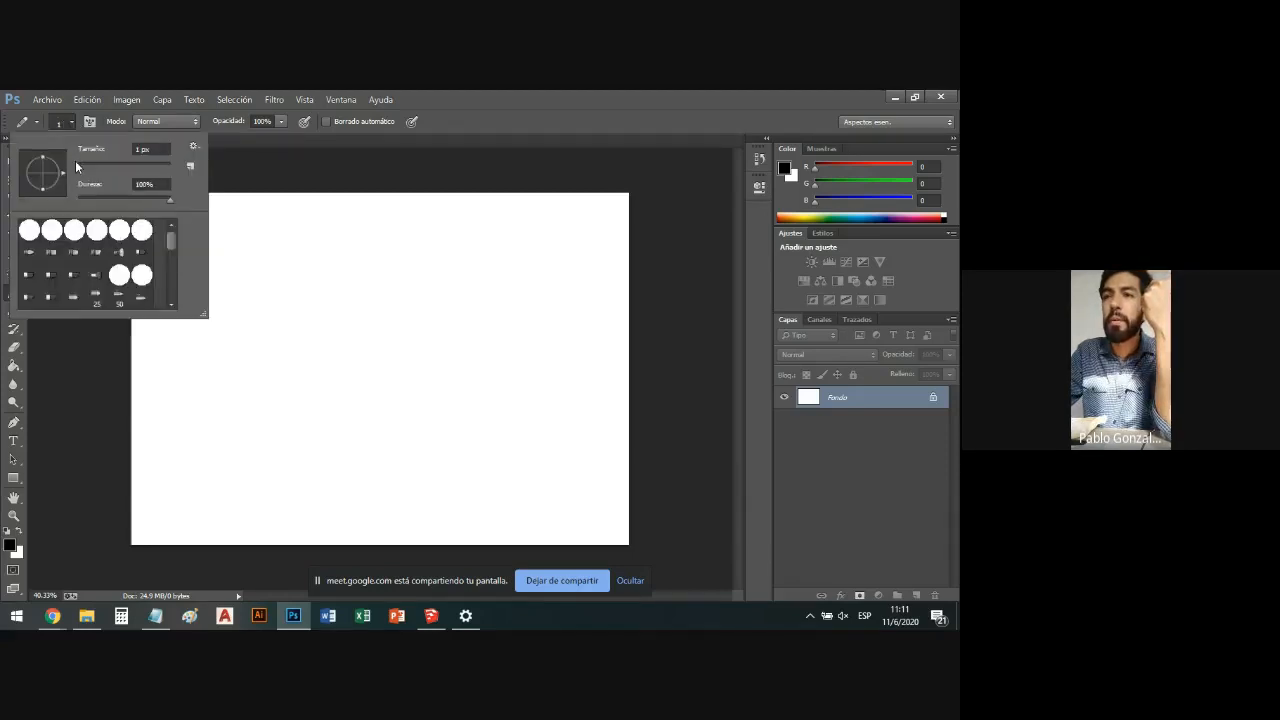
{"action": "left_click", "coordinate": [156, 149]}
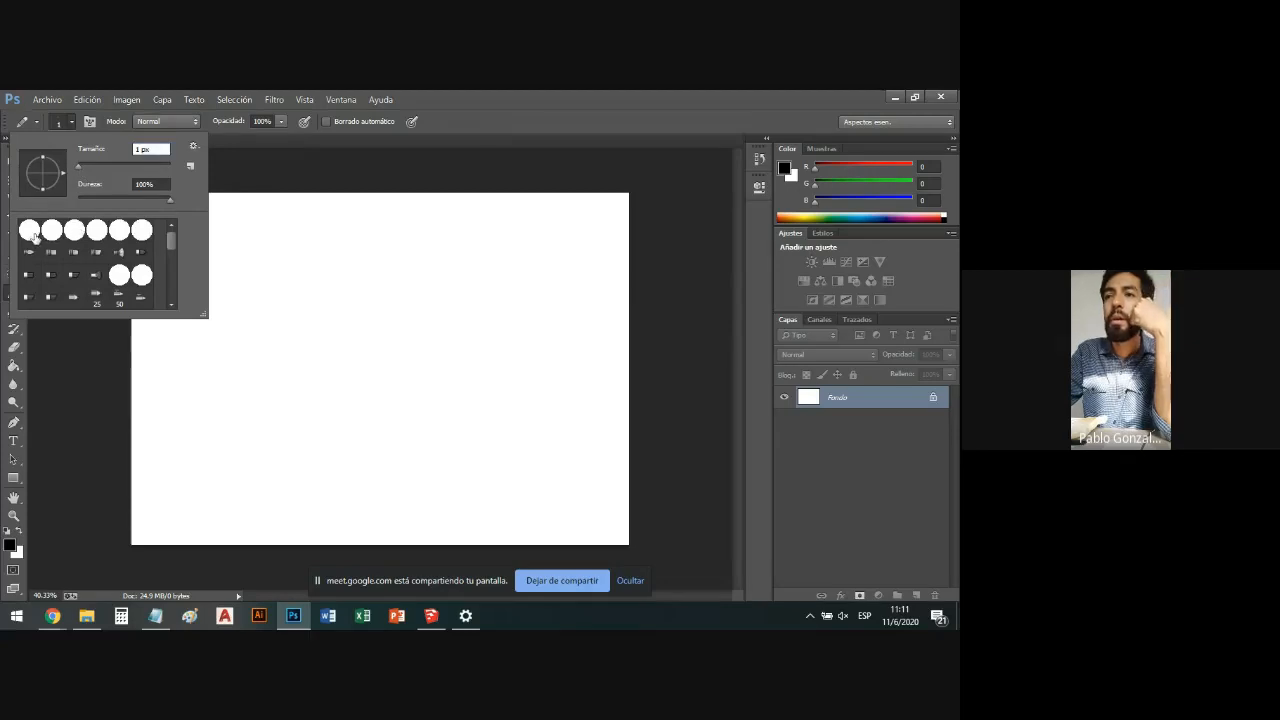
{"action": "mouse_move", "coordinate": [157, 151]}
{"action": "left_mouse_down"}
{"action": "mouse_move", "coordinate": [81, 172]}
{"action": "mouse_move", "coordinate": [172, 165]}
{"action": "mouse_move", "coordinate": [118, 167]}
{"action": "left_mouse_up"}
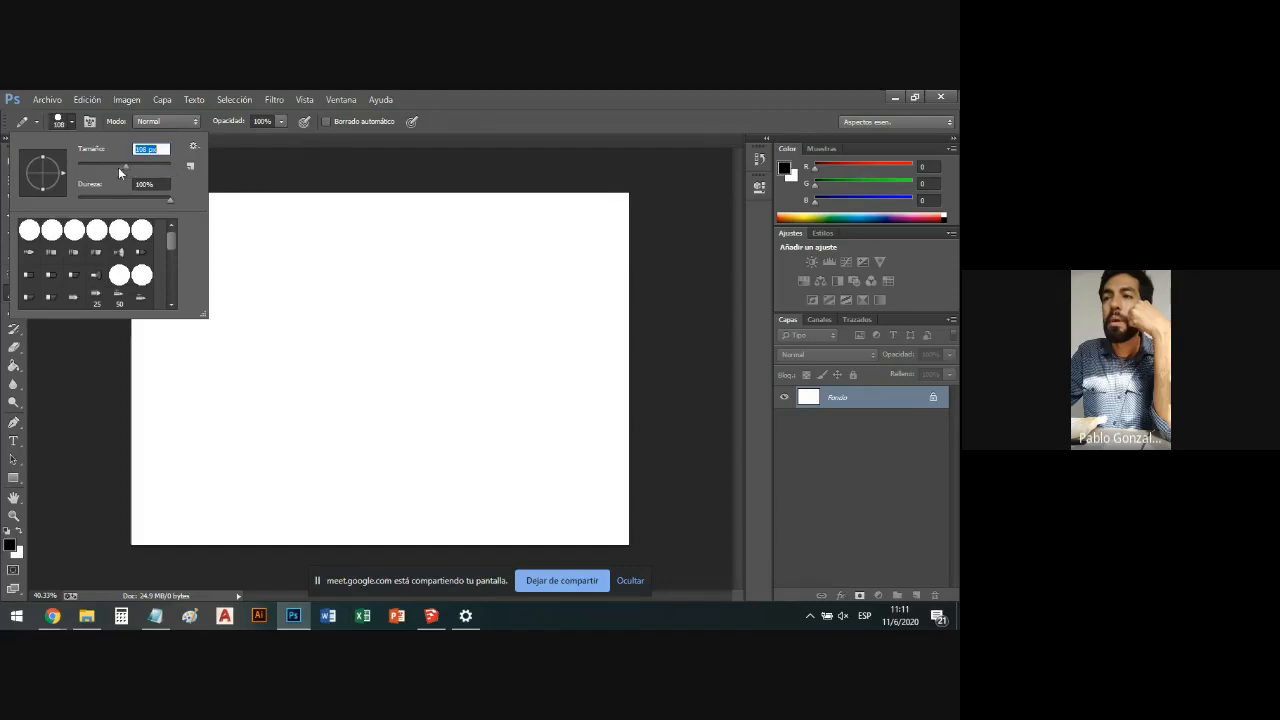
{"action": "left_click", "coordinate": [250, 160]}
Try to draw on the 32-bit canvas with the Pencil tool, dismissing each error.
{"action": "left_click", "coordinate": [277, 291]}
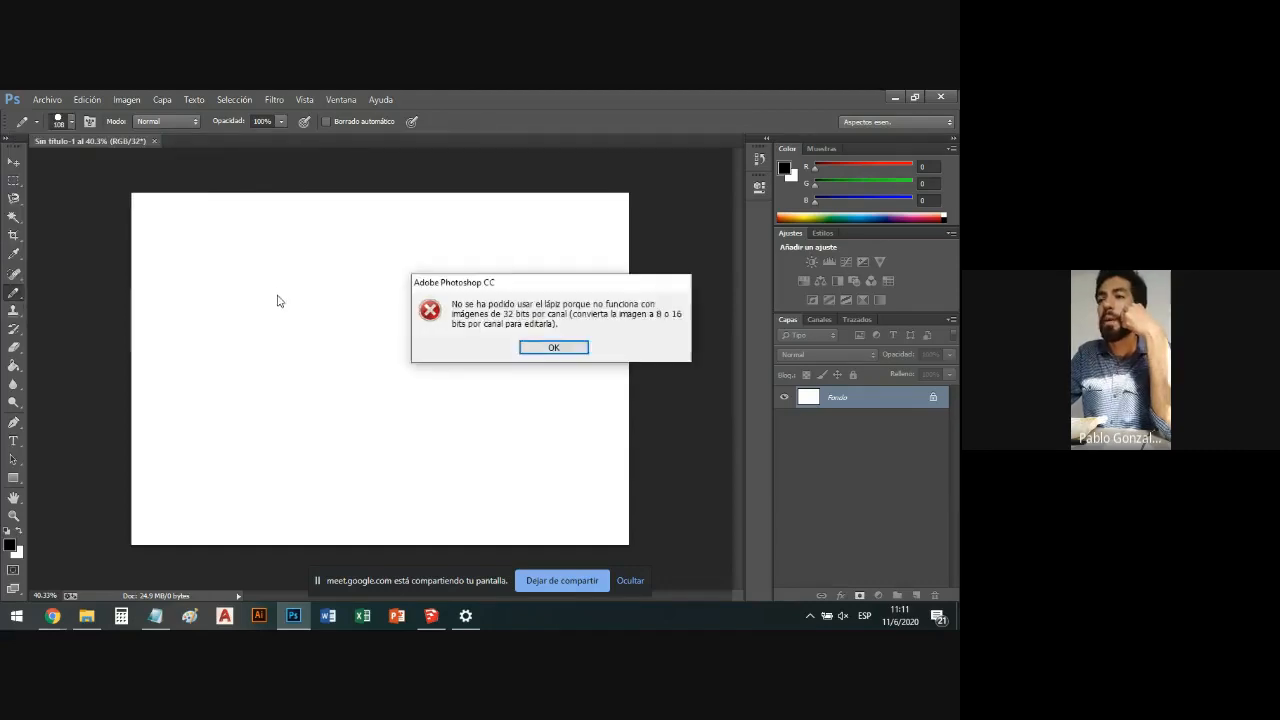
{"action": "left_click", "coordinate": [526, 346]}
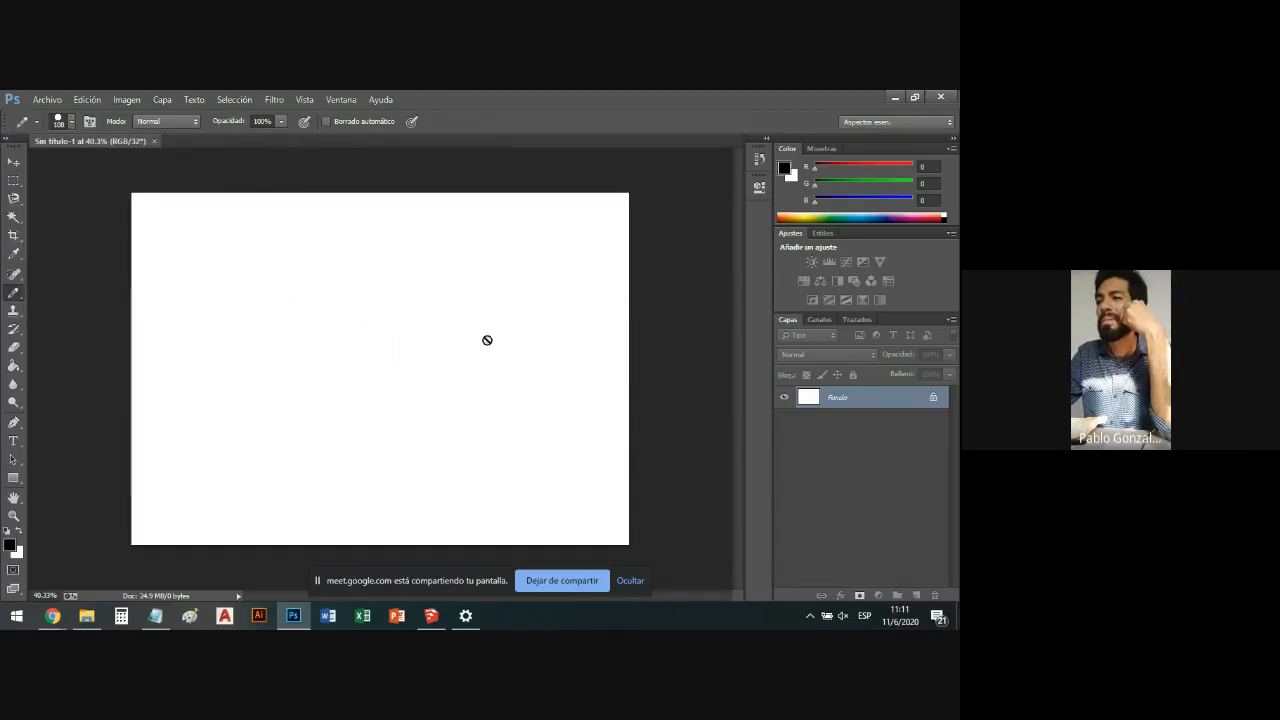
{"action": "left_click", "coordinate": [236, 276]}
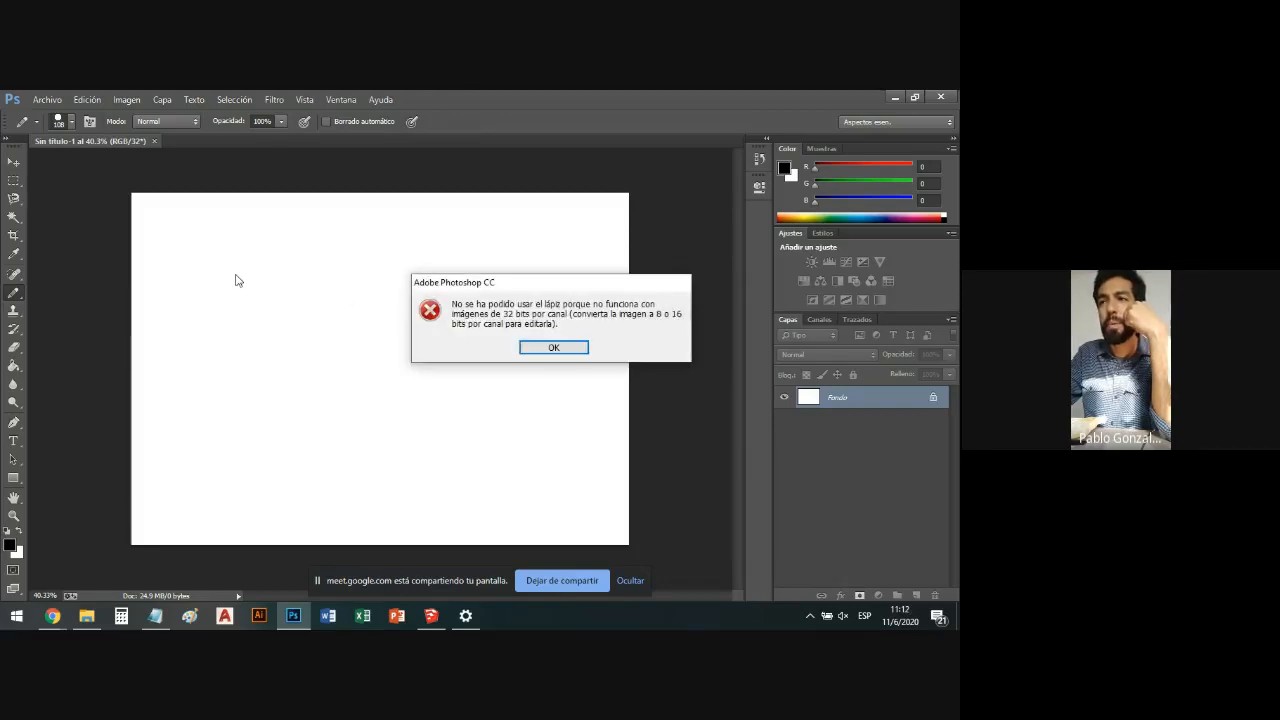
{"action": "left_click", "coordinate": [553, 348]}
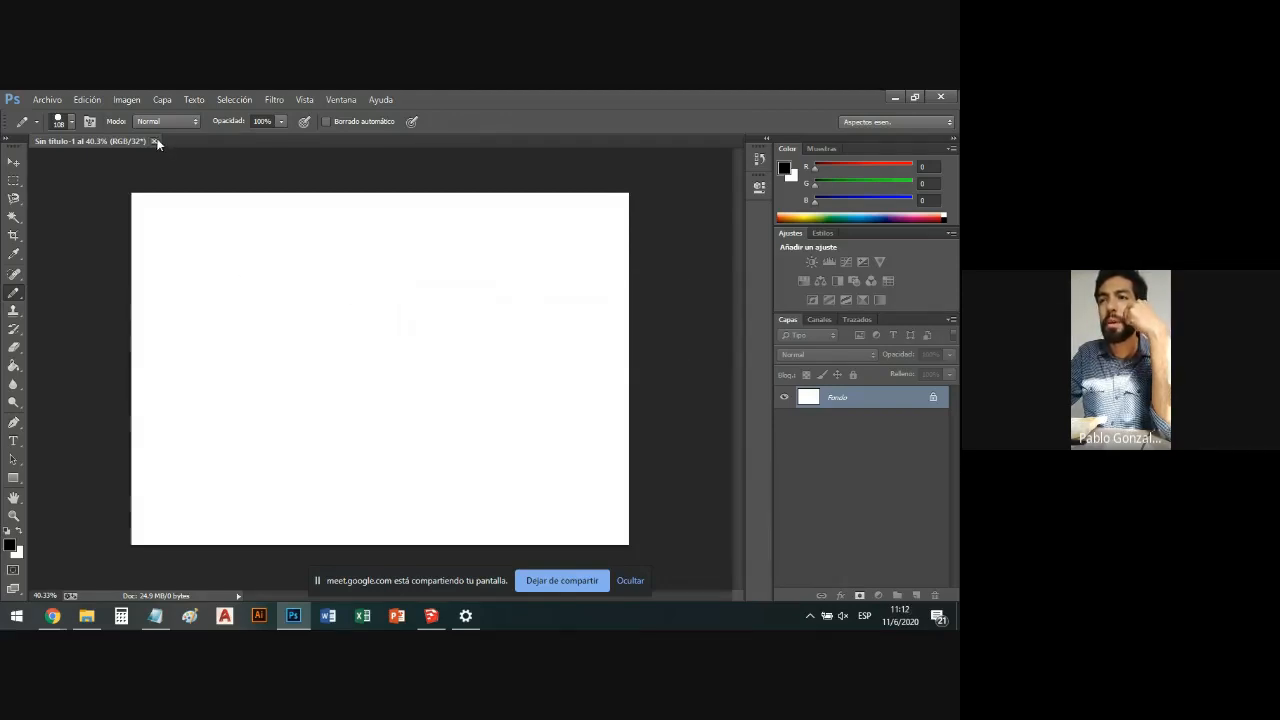
Close the 32-bit document and create a replacement with a colour depth of 16 bits.
{"action": "left_click", "coordinate": [46, 99]}
{"action": "left_click", "coordinate": [62, 120]}
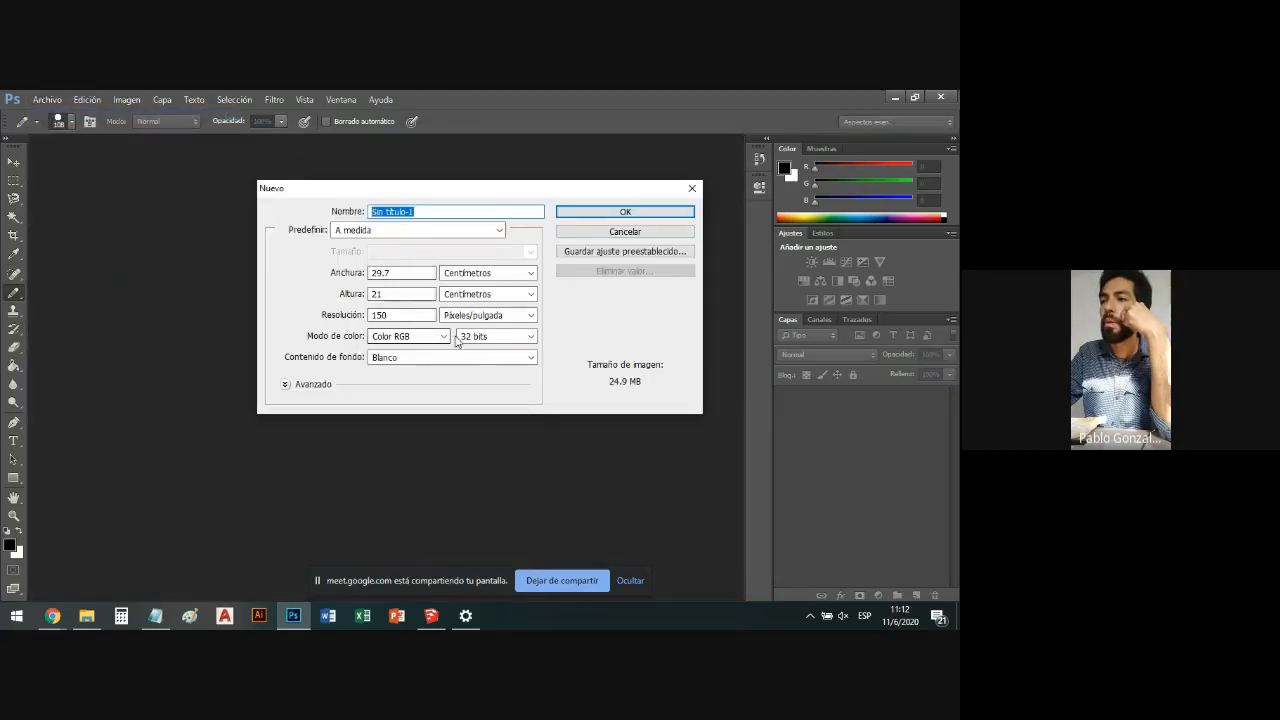
{"action": "left_click", "coordinate": [497, 336]}
{"action": "left_click", "coordinate": [480, 373]}
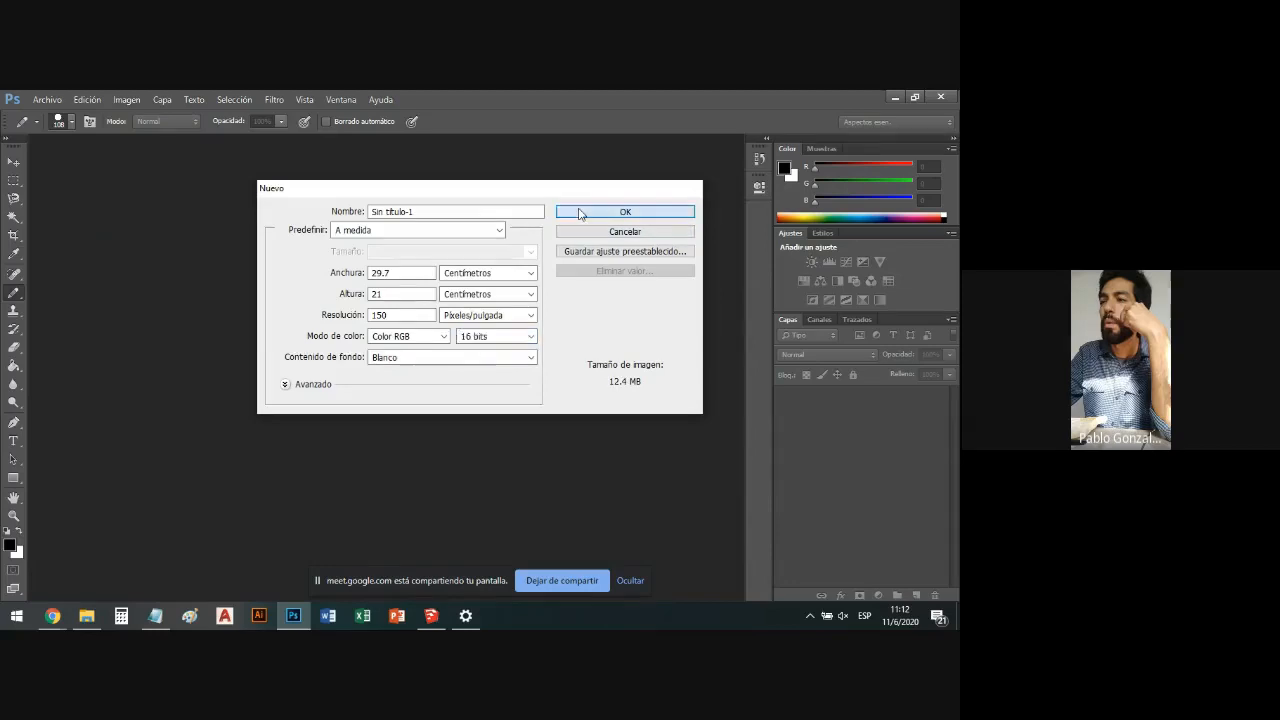
{"action": "left_click", "coordinate": [620, 212]}
Draw a short test mark with the Pencil tool, undo it, and close the document.
{"action": "mouse_move", "coordinate": [285, 292]}
{"action": "left_mouse_down"}
{"action": "mouse_move", "coordinate": [342, 320]}
{"action": "mouse_move", "coordinate": [274, 282]}
{"action": "left_mouse_up"}
{"action": "key", "text": "ctrl+z"}
{"action": "left_click", "coordinate": [55, 99]}
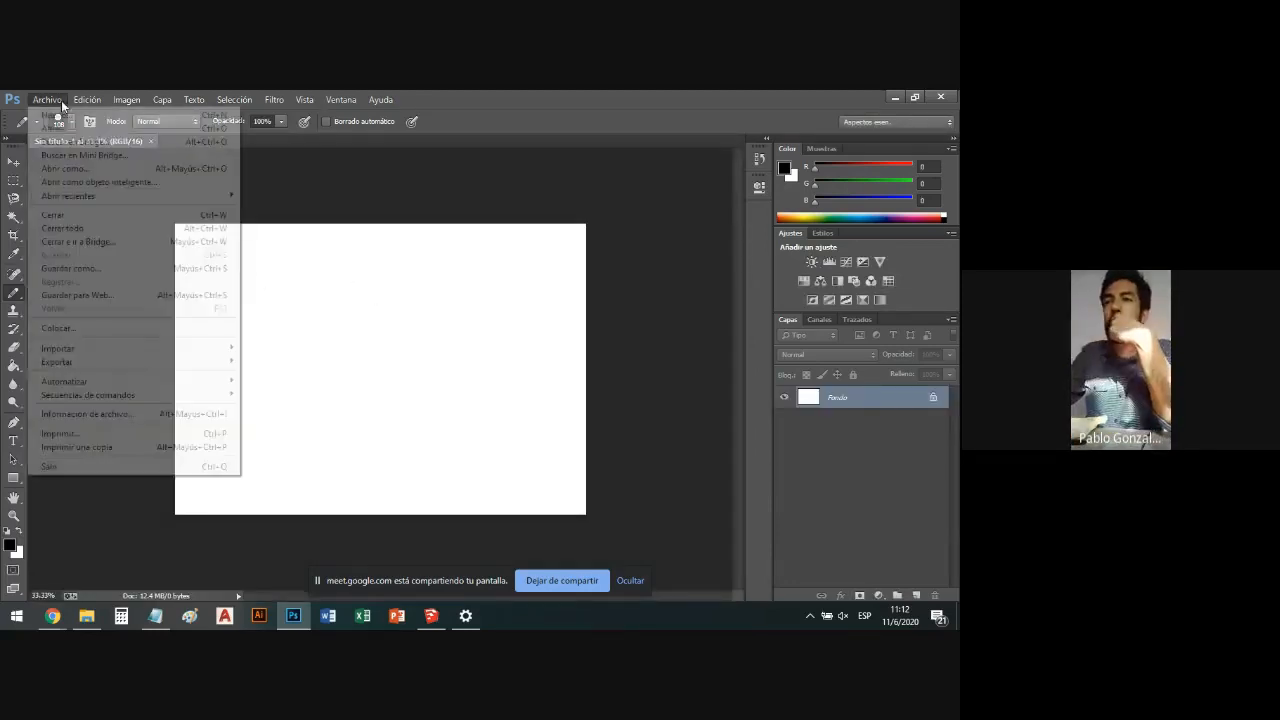
{"action": "left_click", "coordinate": [55, 215]}
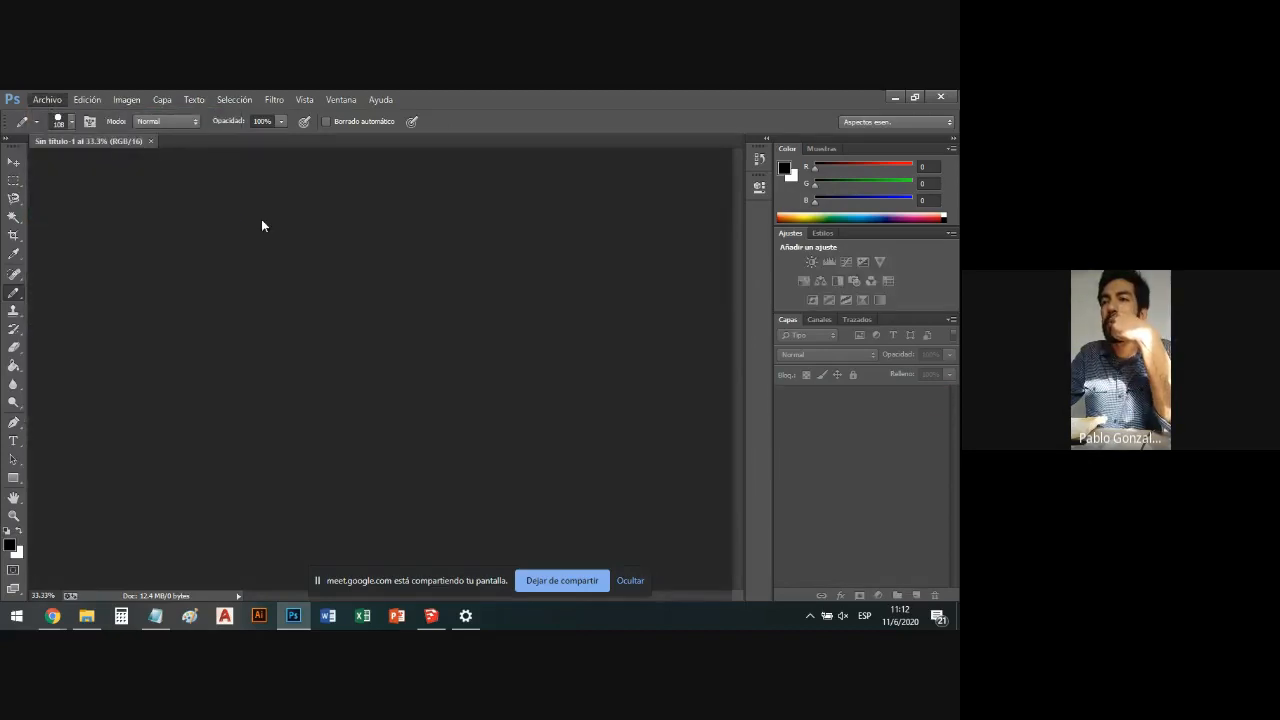
Create another new document with the colour depth set to 16 bits, keeping the other settings.
{"action": "left_click", "coordinate": [46, 100]}
{"action": "left_click", "coordinate": [55, 112]}
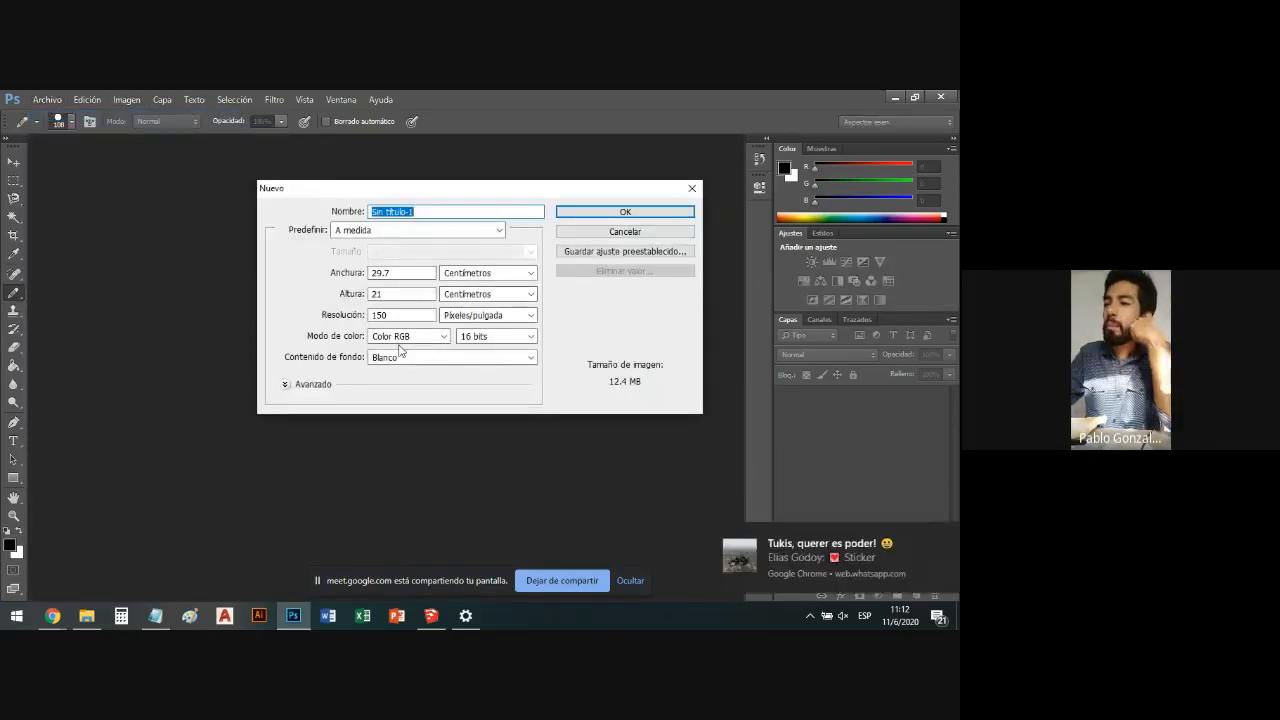
{"action": "left_click", "coordinate": [493, 342]}
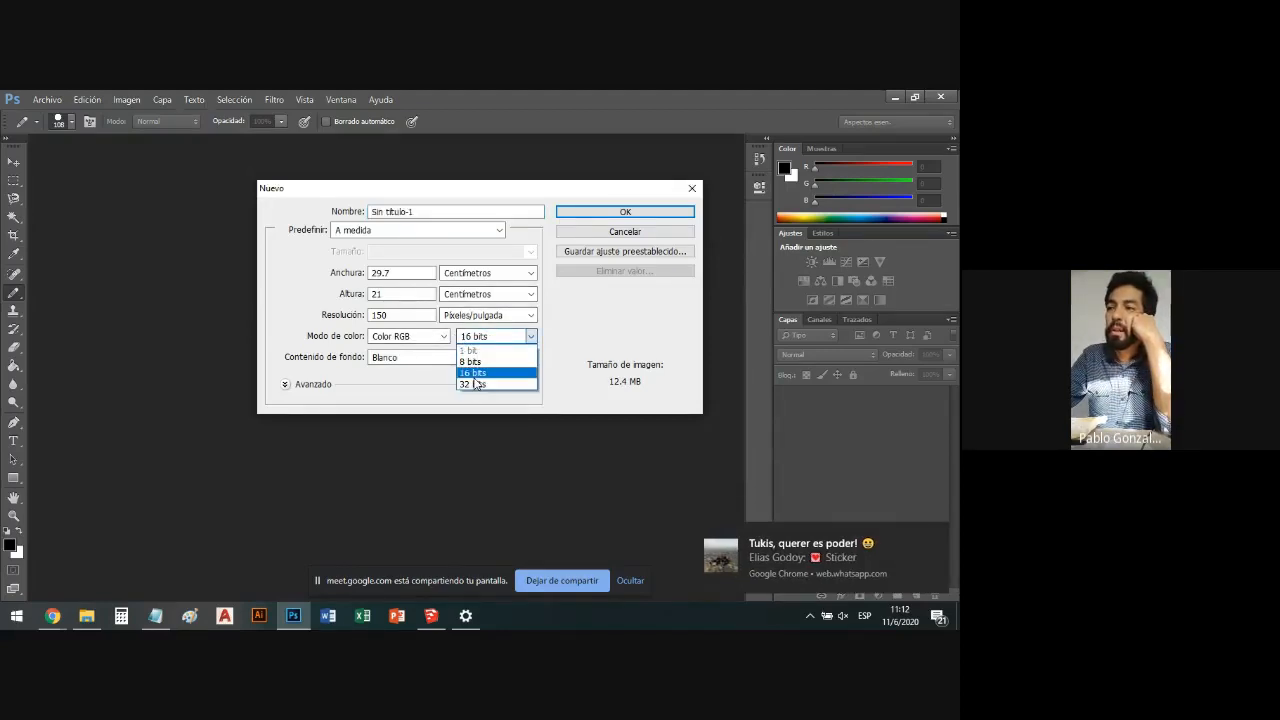
{"action": "left_click", "coordinate": [480, 374]}
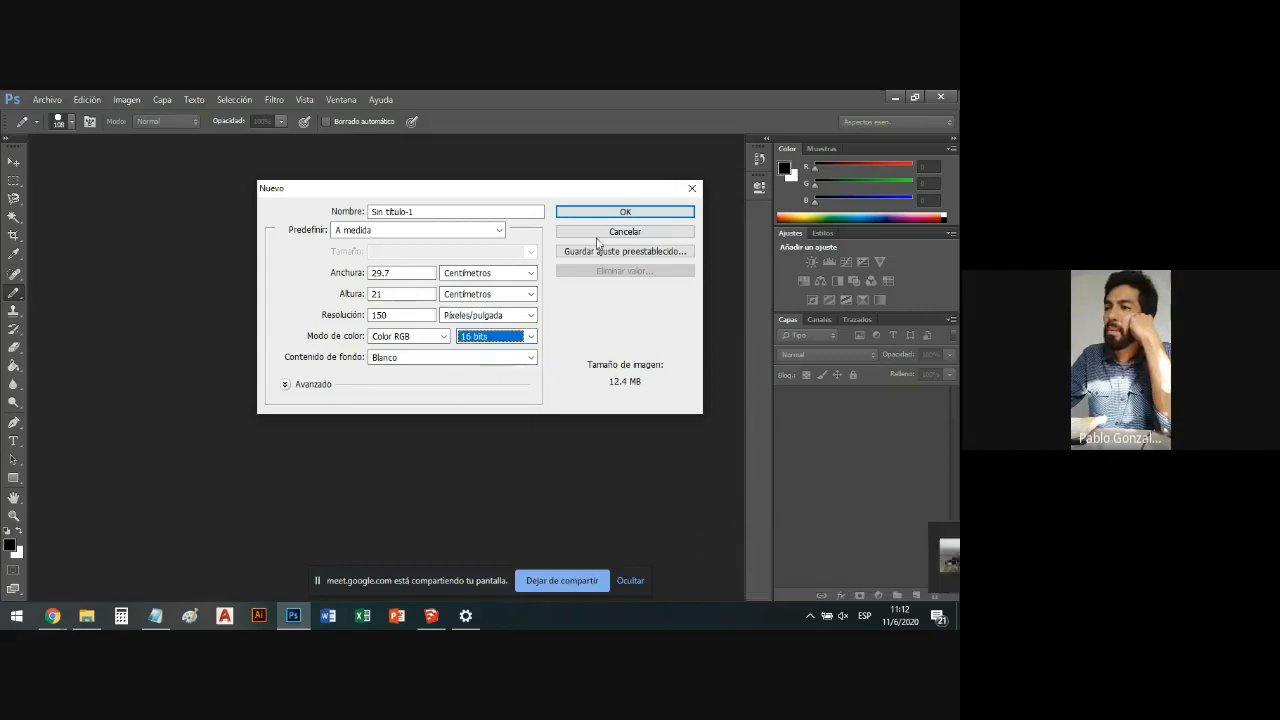
{"action": "left_click", "coordinate": [610, 212]}
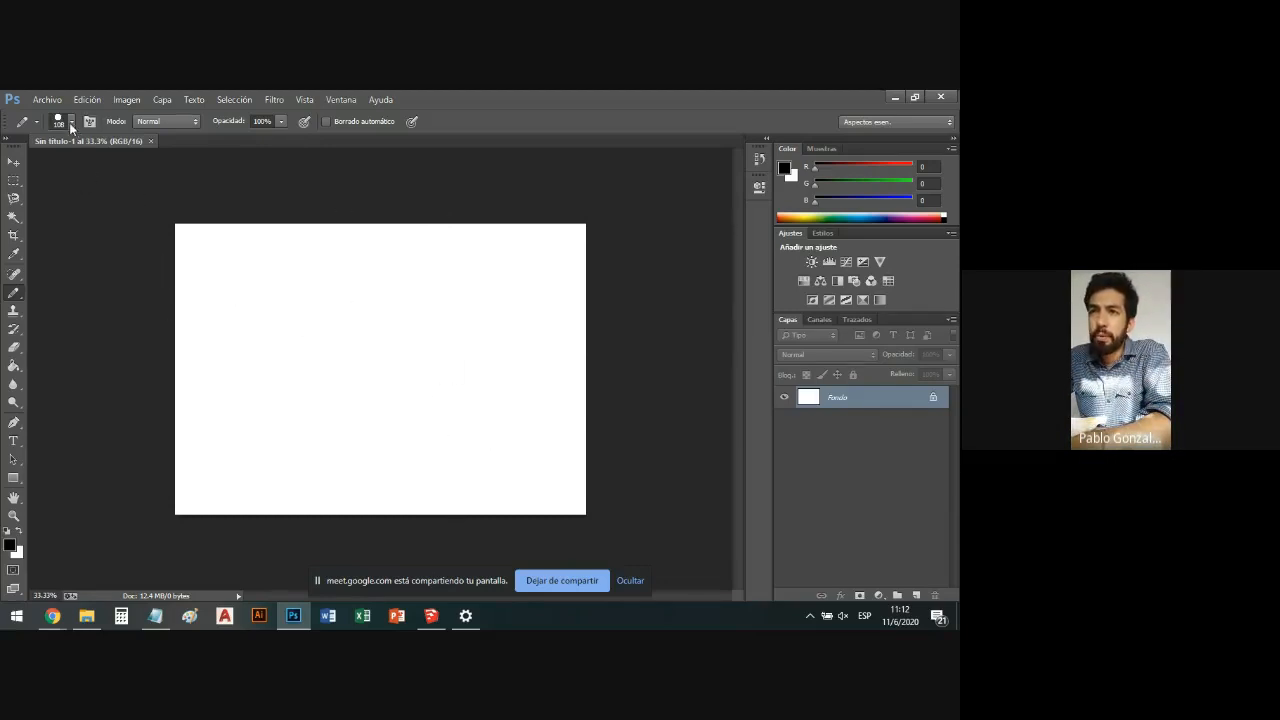
Draw a thick curved pencil stroke across the upper canvas, and a dot and winding curve below it at 51 px.
{"action": "mouse_move", "coordinate": [202, 269]}
{"action": "left_mouse_down"}
{"action": "mouse_move", "coordinate": [386, 269]}
{"action": "mouse_move", "coordinate": [451, 293]}
{"action": "mouse_move", "coordinate": [494, 357]}
{"action": "left_mouse_up"}
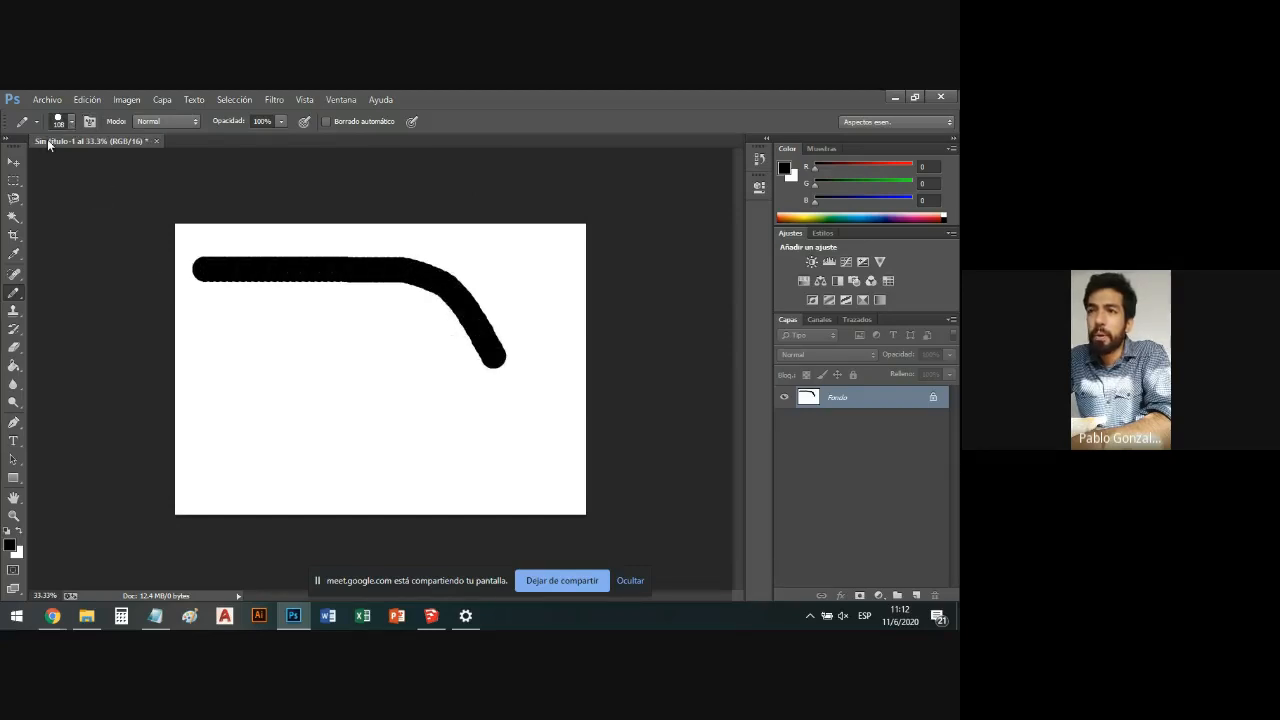
{"action": "left_click", "coordinate": [68, 122]}
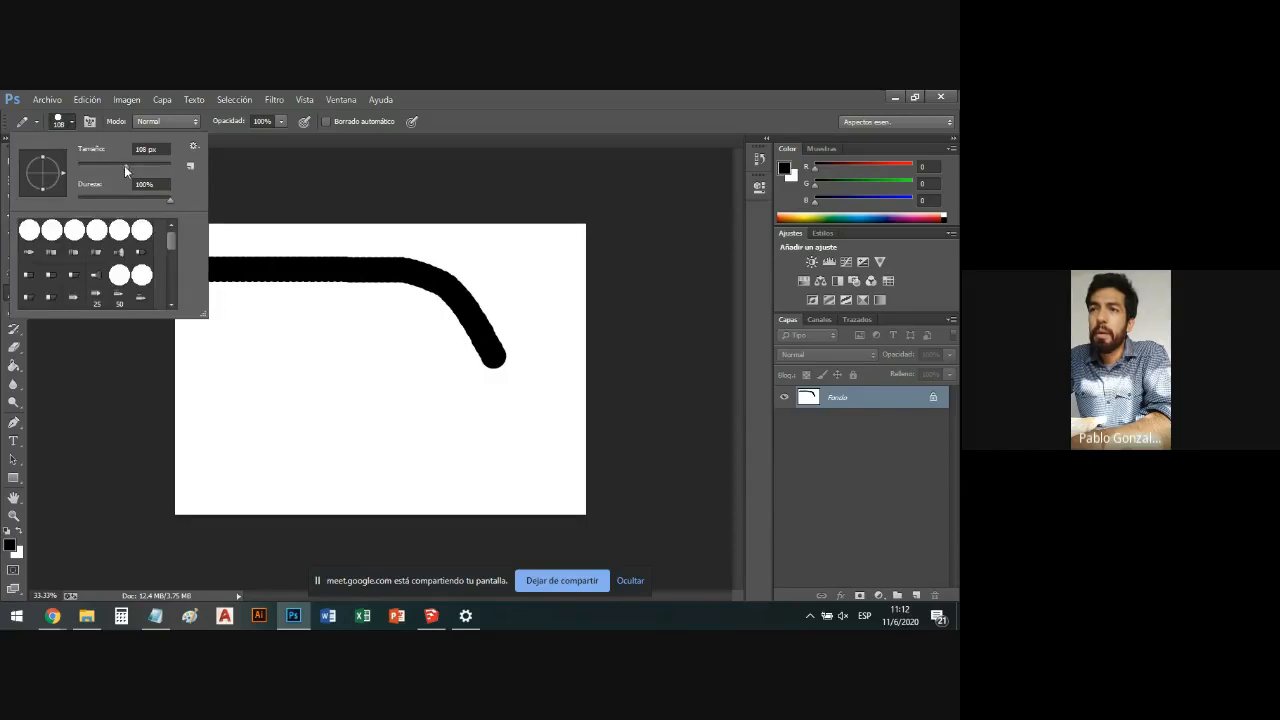
{"action": "left_click", "coordinate": [238, 303]}
{"action": "mouse_move", "coordinate": [215, 308]}
{"action": "left_mouse_down"}
{"action": "mouse_move", "coordinate": [253, 392]}
{"action": "mouse_move", "coordinate": [352, 421]}
{"action": "mouse_move", "coordinate": [390, 333]}
{"action": "left_mouse_up"}
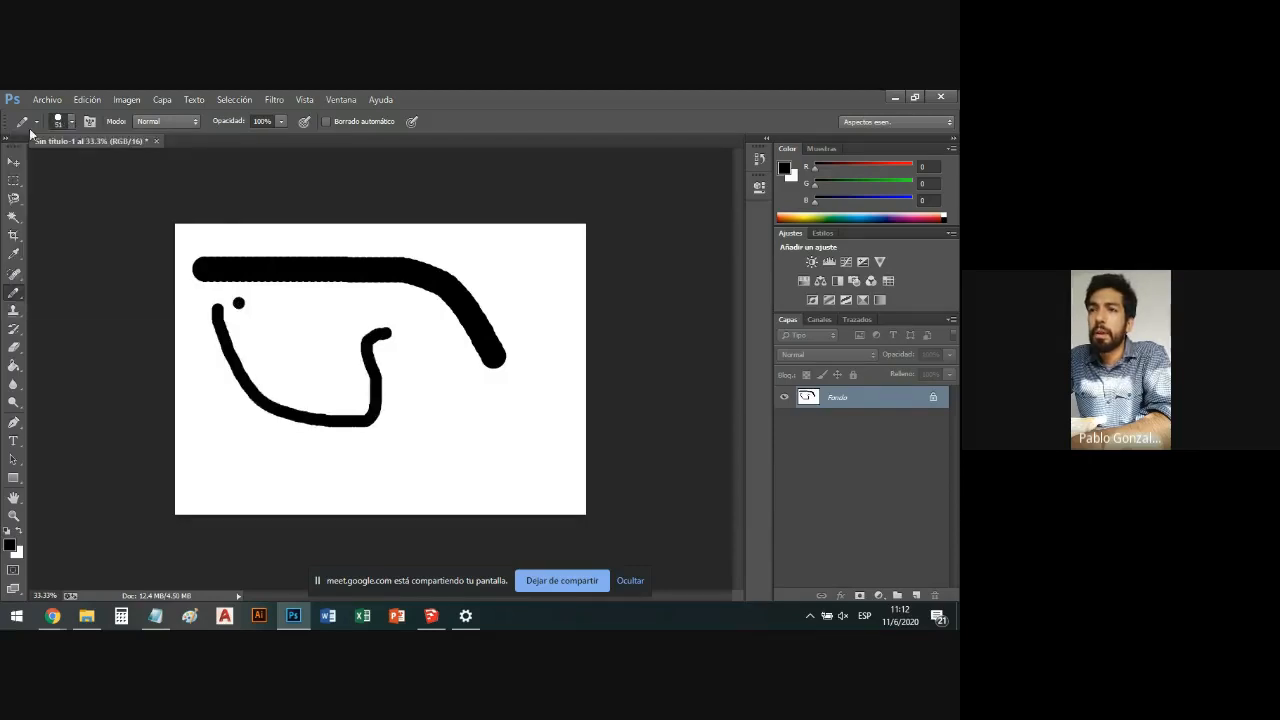
Draw a wavy horizontal pencil line near the canvas bottom and a short diagonal line inside the winding curve.
{"action": "left_click", "coordinate": [69, 123]}
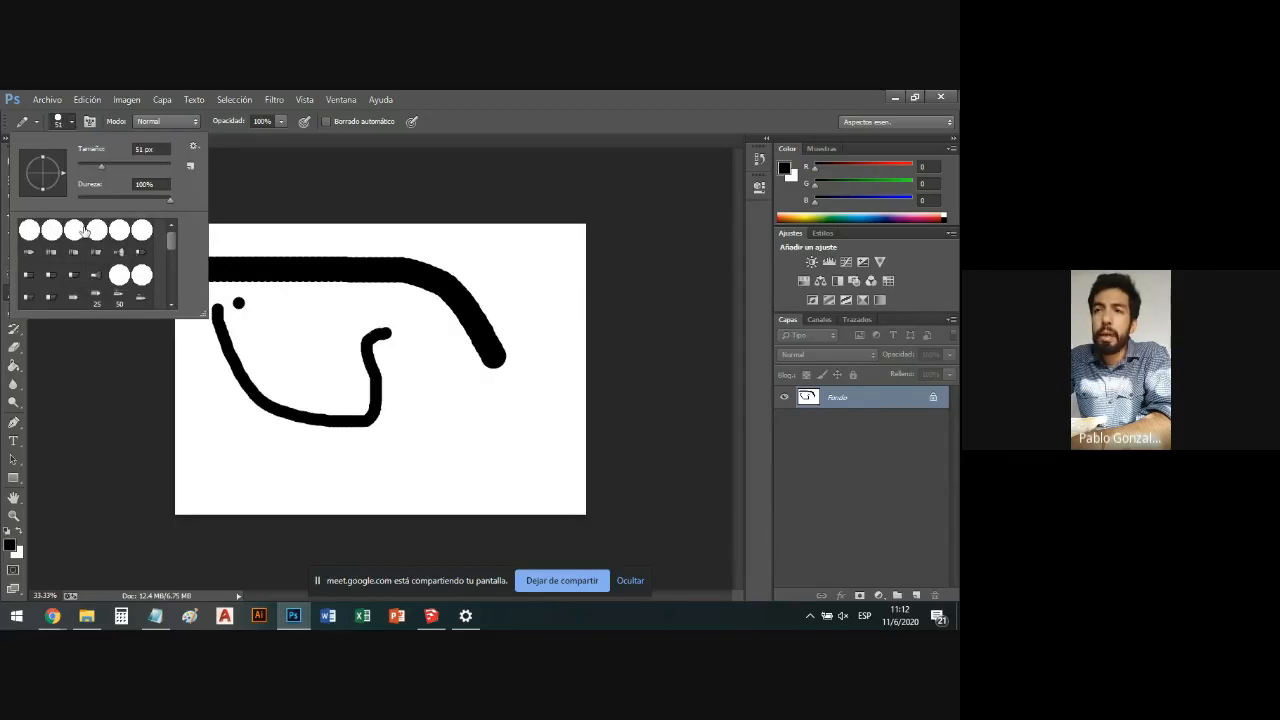
{"action": "left_click_drag", "start_coordinate": [196, 441], "coordinate": [386, 453]}
{"action": "left_click_drag", "start_coordinate": [276, 339], "coordinate": [342, 370]}
Lower the pencil's hardness and draw a diagonal line right of the winding curve, then lower it further and draw a vertical line near the canvas's right edge.
{"action": "left_click", "coordinate": [70, 122]}
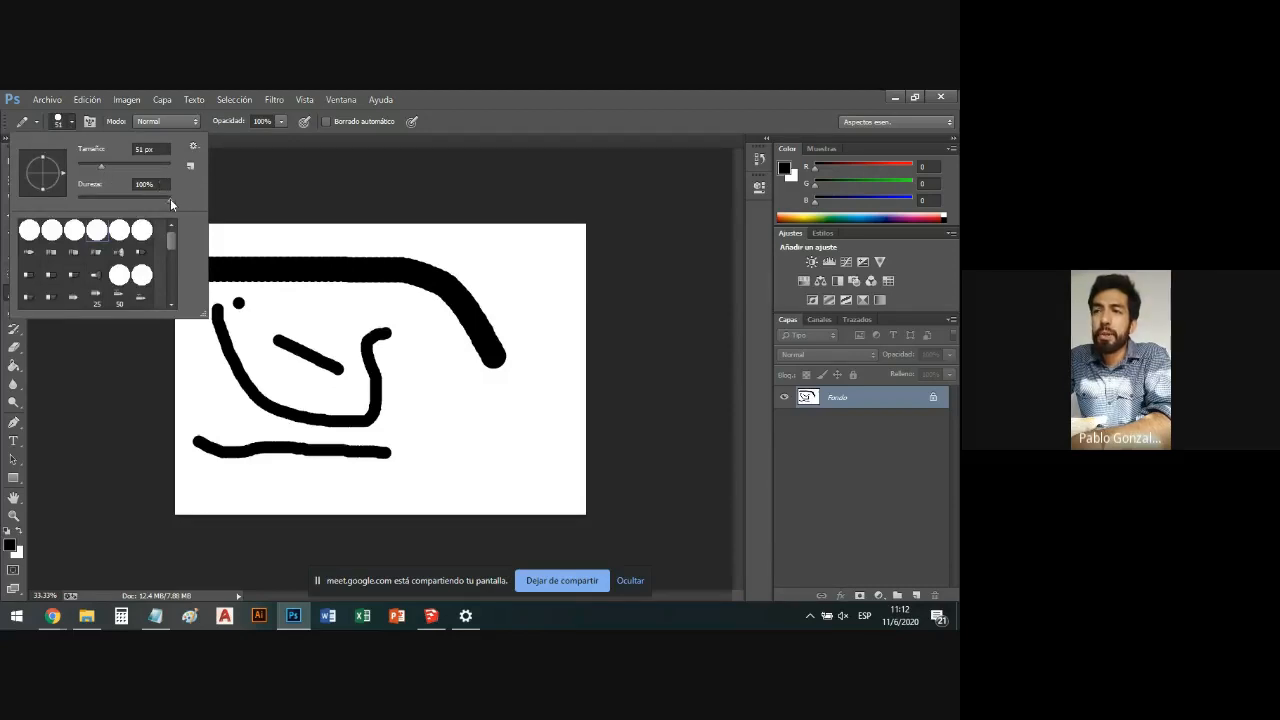
{"action": "left_click_drag", "start_coordinate": [171, 204], "coordinate": [118, 206]}
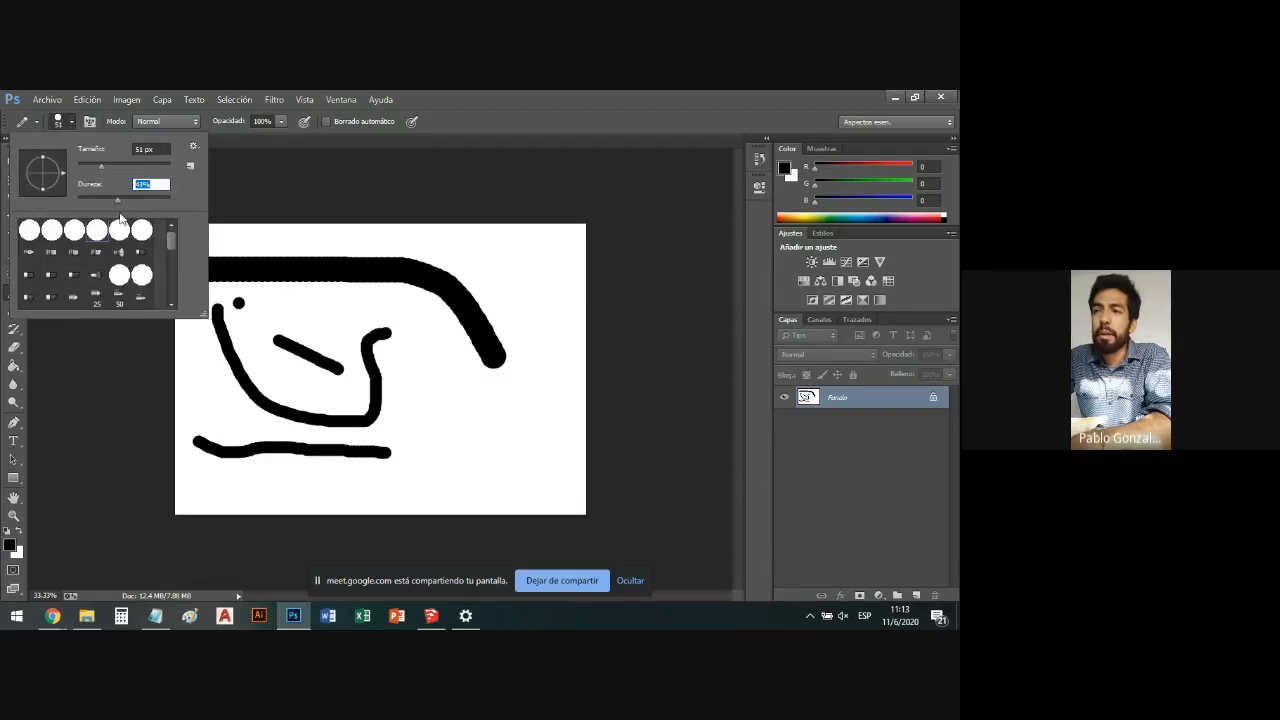
{"action": "left_click_drag", "start_coordinate": [405, 380], "coordinate": [465, 455]}
{"action": "left_click", "coordinate": [73, 122]}
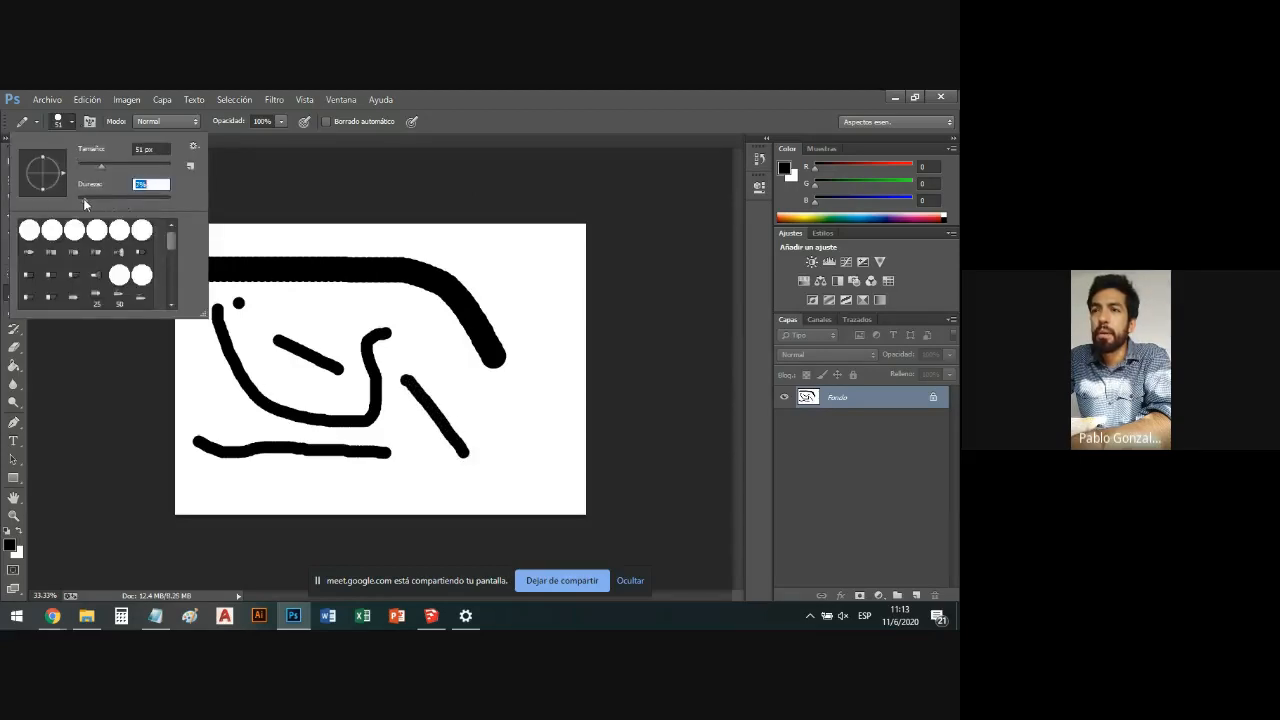
{"action": "left_click", "coordinate": [538, 282]}
{"action": "left_click_drag", "start_coordinate": [538, 282], "coordinate": [538, 370]}
Examine the edges of the pencil strokes up close to compare the different hardness settings, with the Move tool active.
{"action": "scroll", "coordinate": [543, 345], "scroll_direction": "up", "scroll_amount": 2}
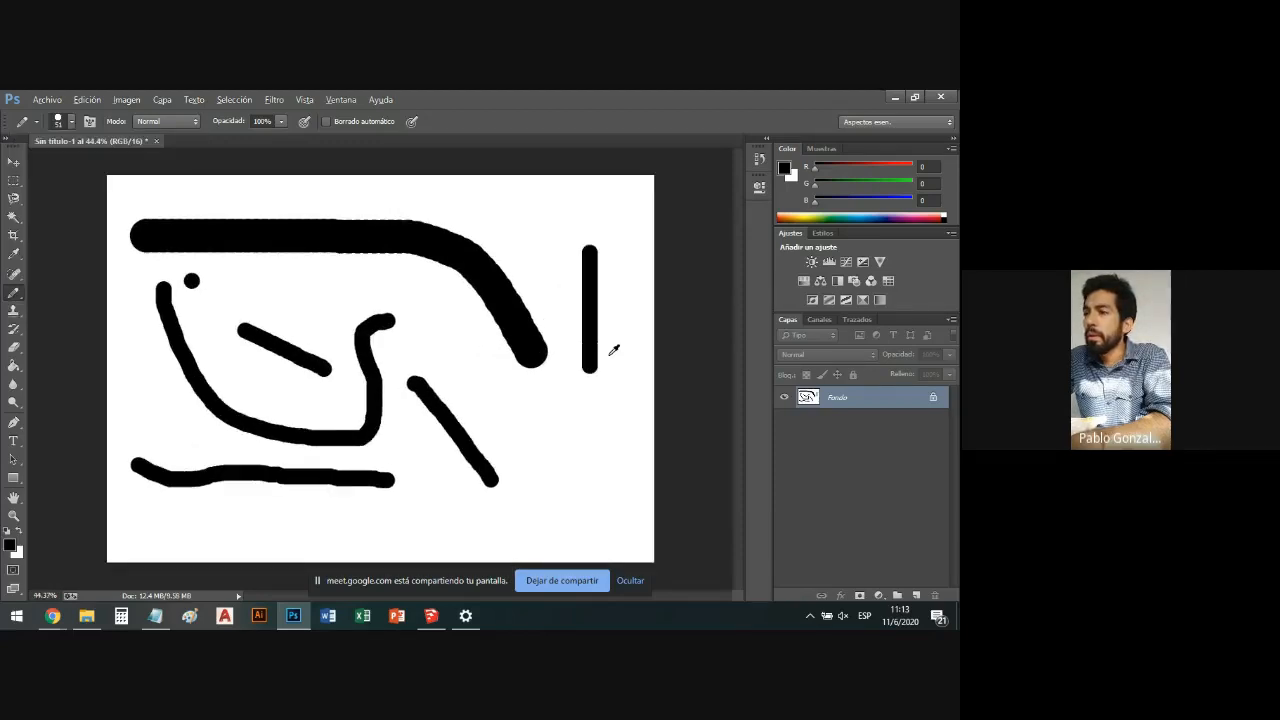
{"action": "scroll", "coordinate": [610, 354], "scroll_direction": "up", "scroll_amount": 1}
{"action": "scroll", "coordinate": [600, 400], "scroll_direction": "up", "scroll_amount": 2}
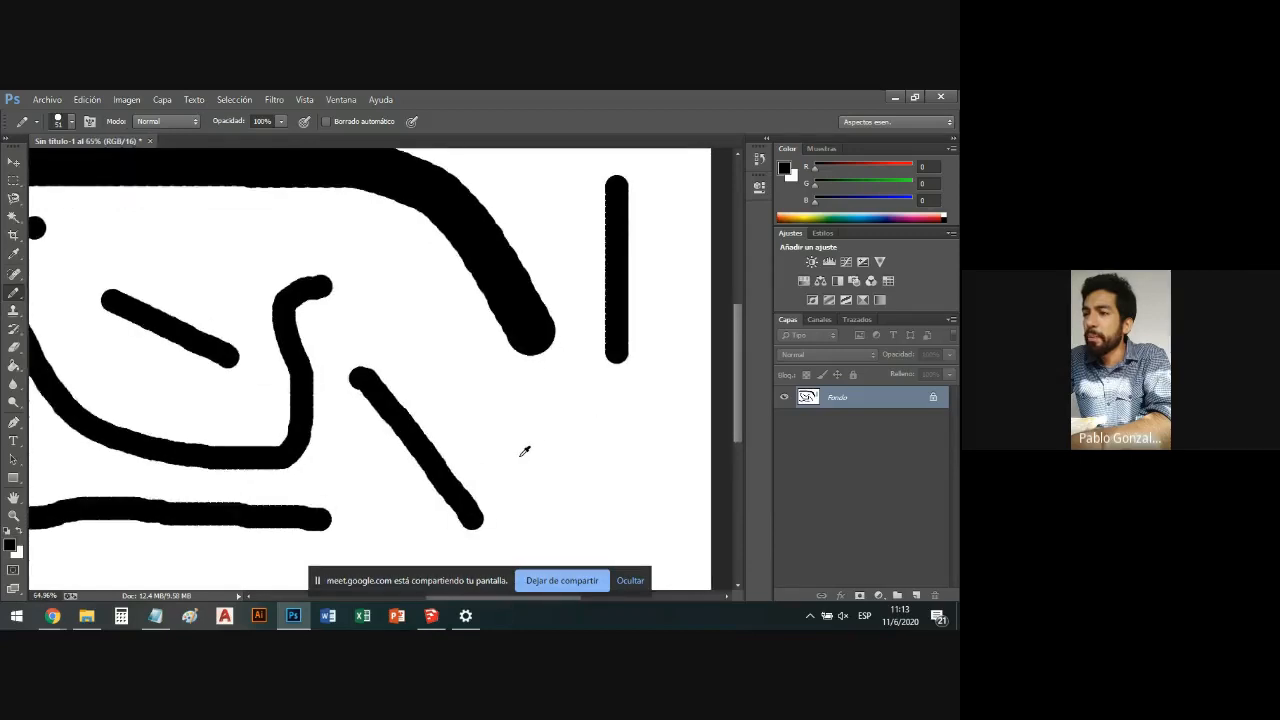
{"action": "scroll", "coordinate": [510, 451], "scroll_direction": "up", "scroll_amount": 1}
{"action": "scroll", "coordinate": [410, 420], "scroll_direction": "up", "scroll_amount": 2}
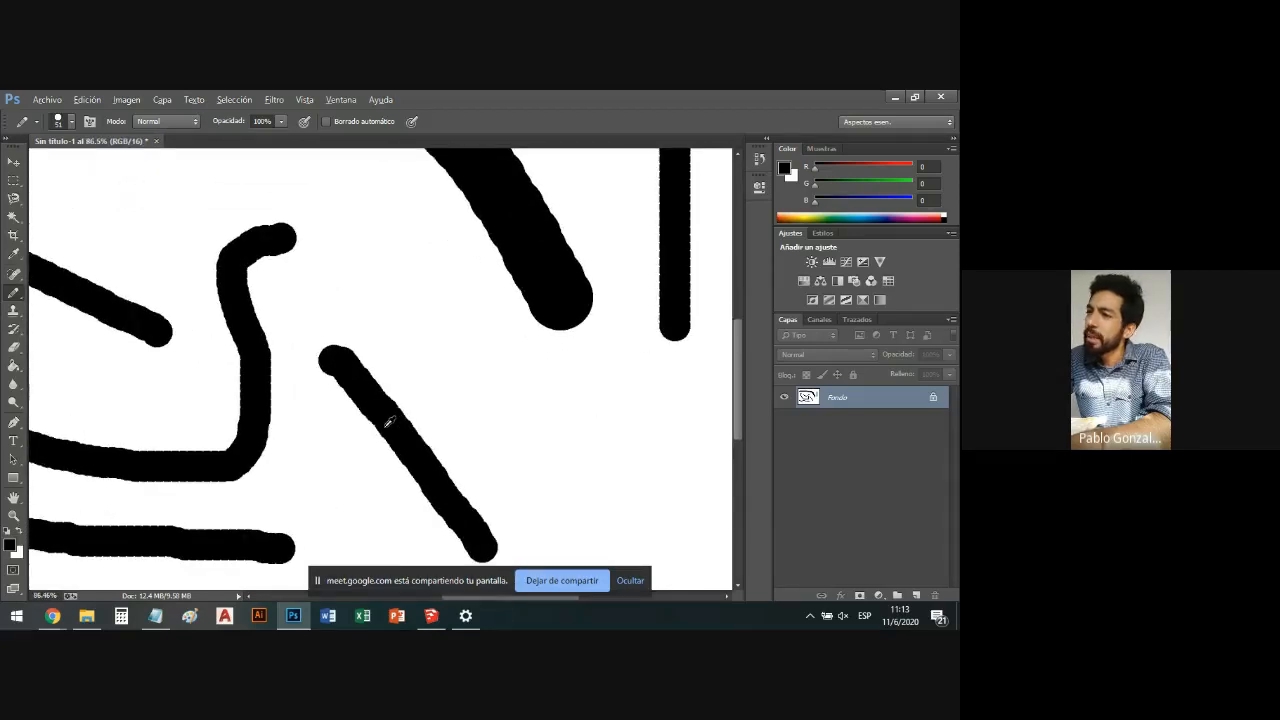
{"action": "scroll", "coordinate": [294, 385], "scroll_direction": "down", "scroll_amount": 4}
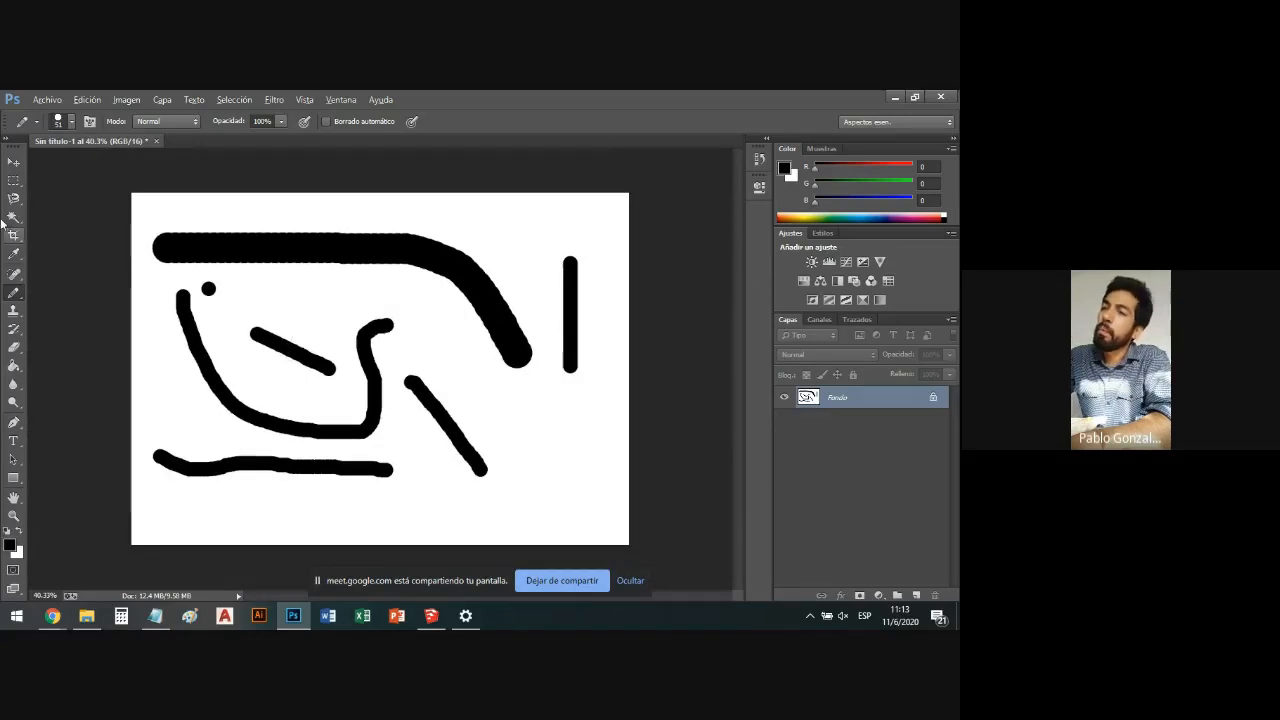
{"action": "left_click", "coordinate": [14, 163]}
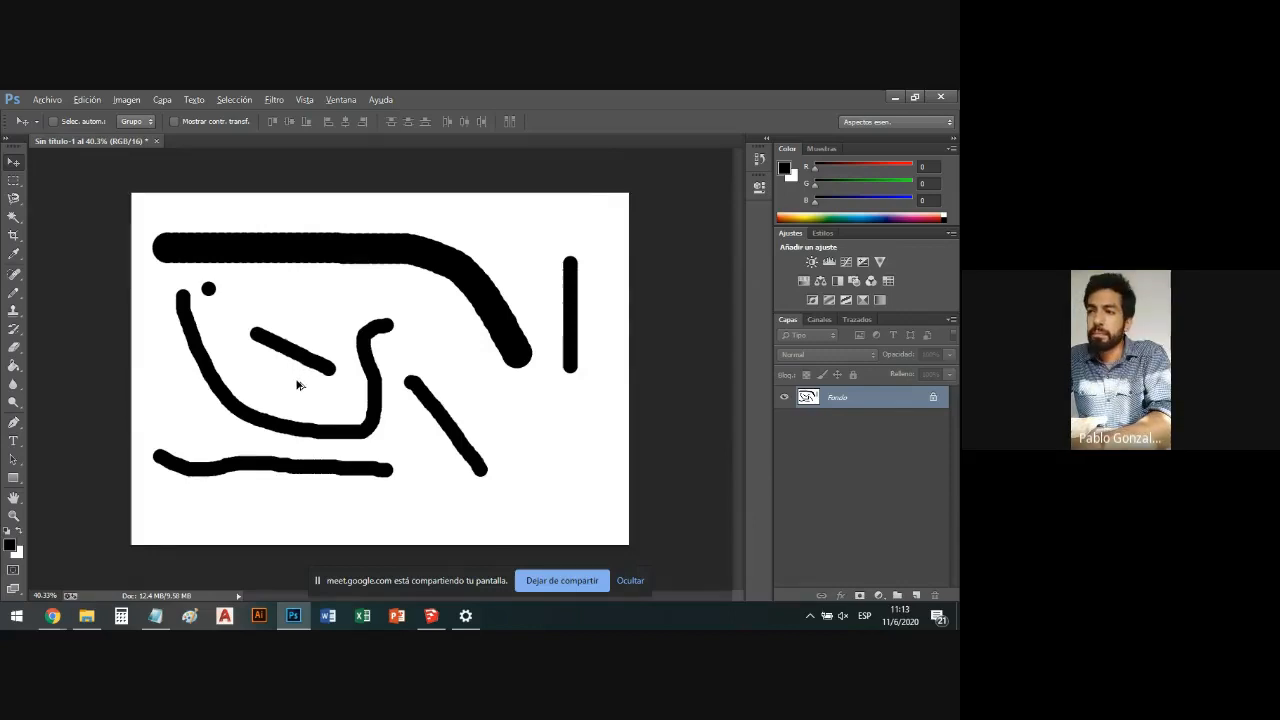
{"action": "scroll", "coordinate": [297, 384], "scroll_direction": "up", "scroll_amount": 1}
{"action": "scroll", "coordinate": [297, 384], "scroll_direction": "up", "scroll_amount": 5}
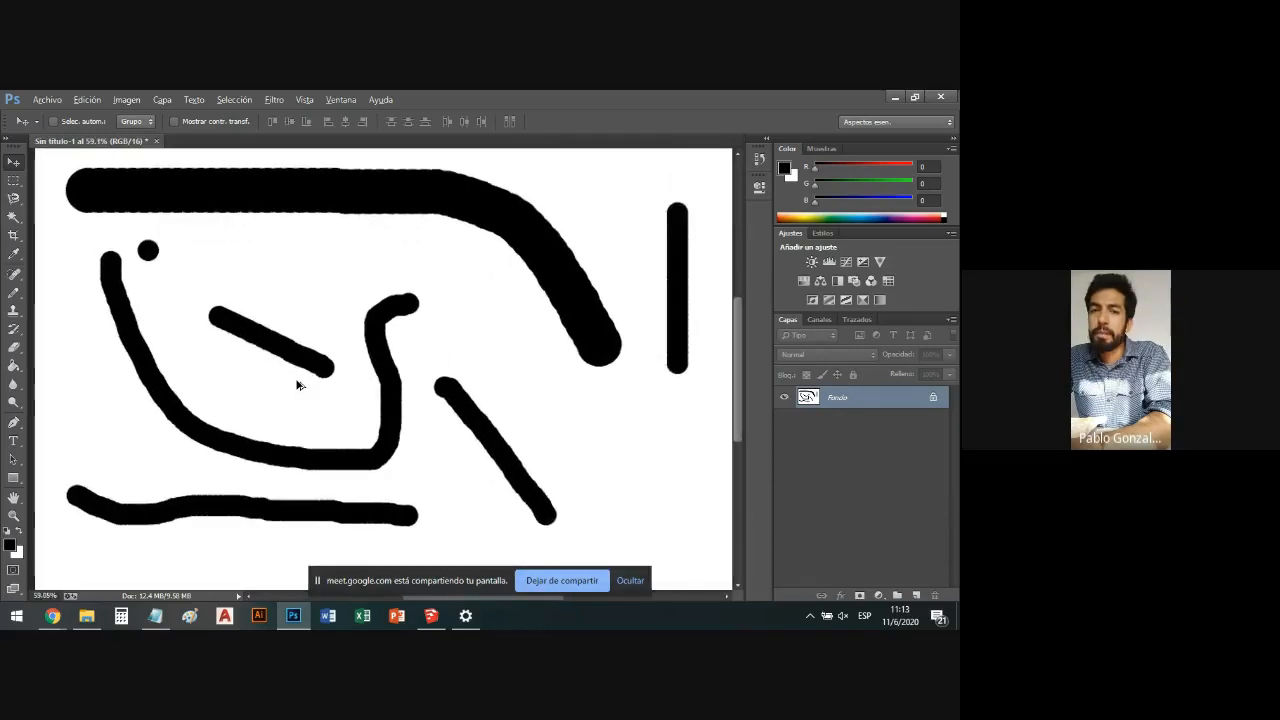
{"action": "scroll", "coordinate": [297, 384], "scroll_direction": "up", "scroll_amount": 1}
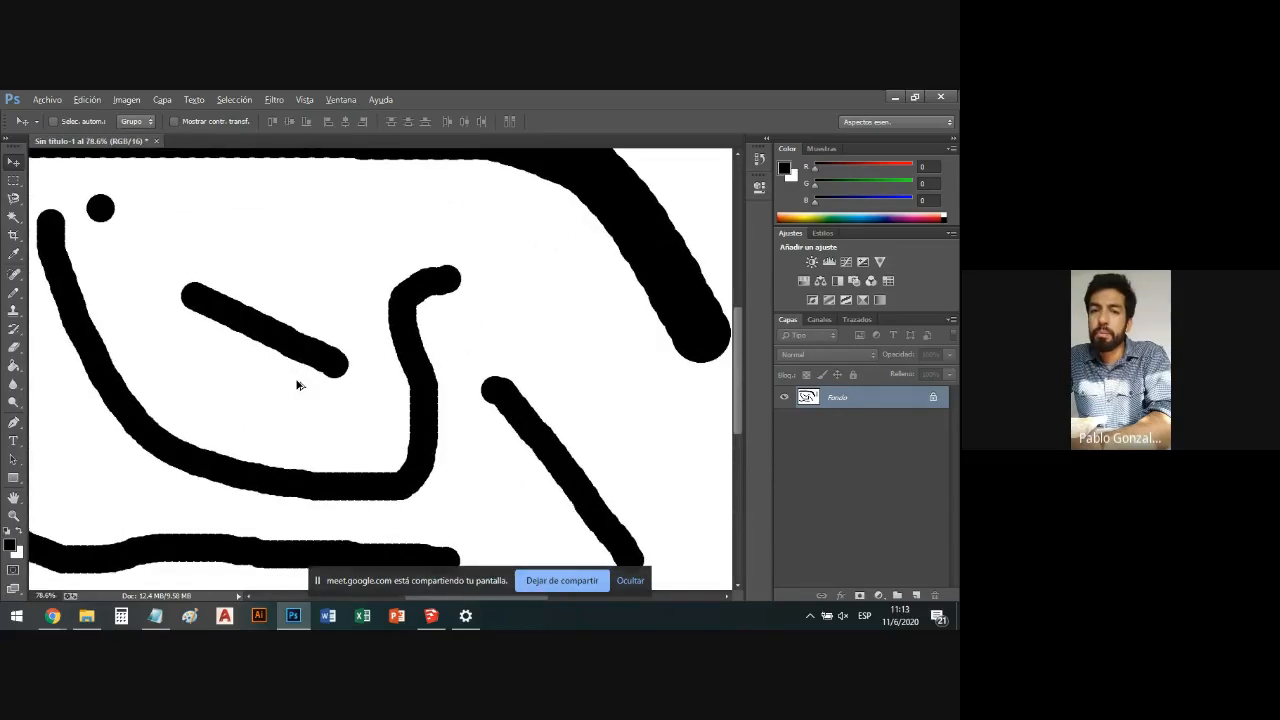
{"action": "scroll", "coordinate": [297, 384], "scroll_direction": "down", "scroll_amount": 6}
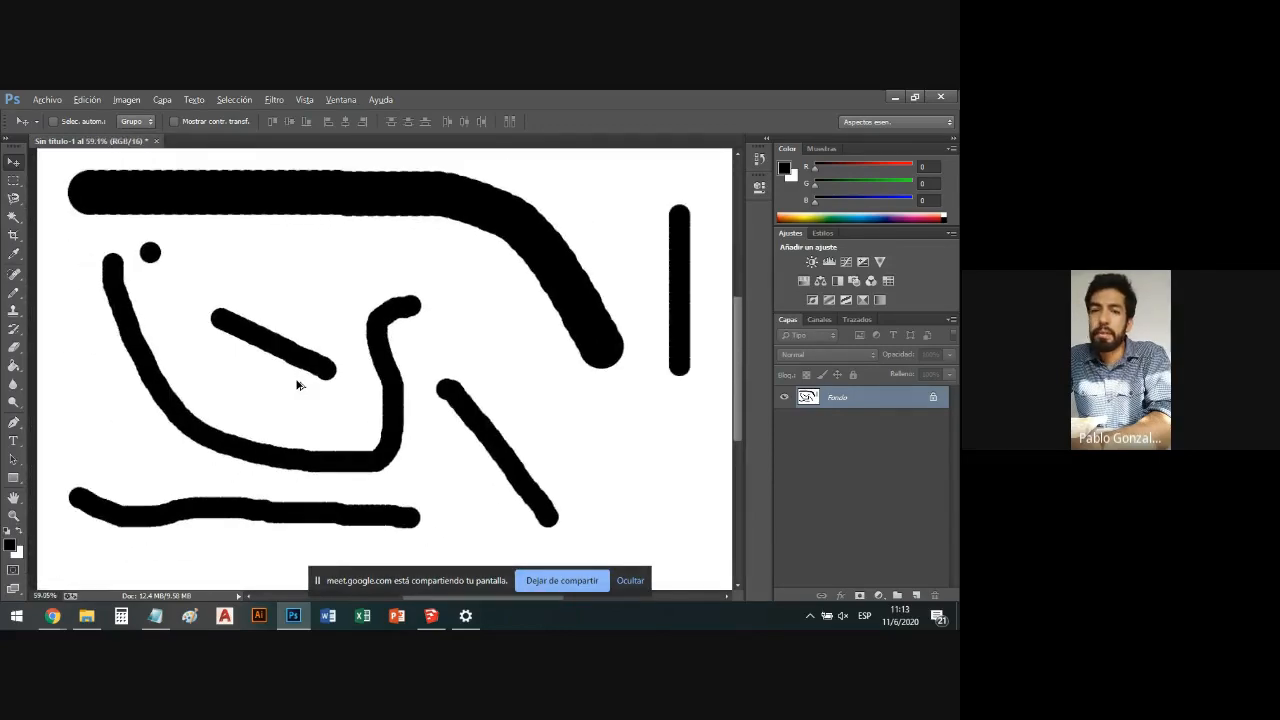
{"action": "scroll", "coordinate": [297, 384], "scroll_direction": "down", "scroll_amount": 1}
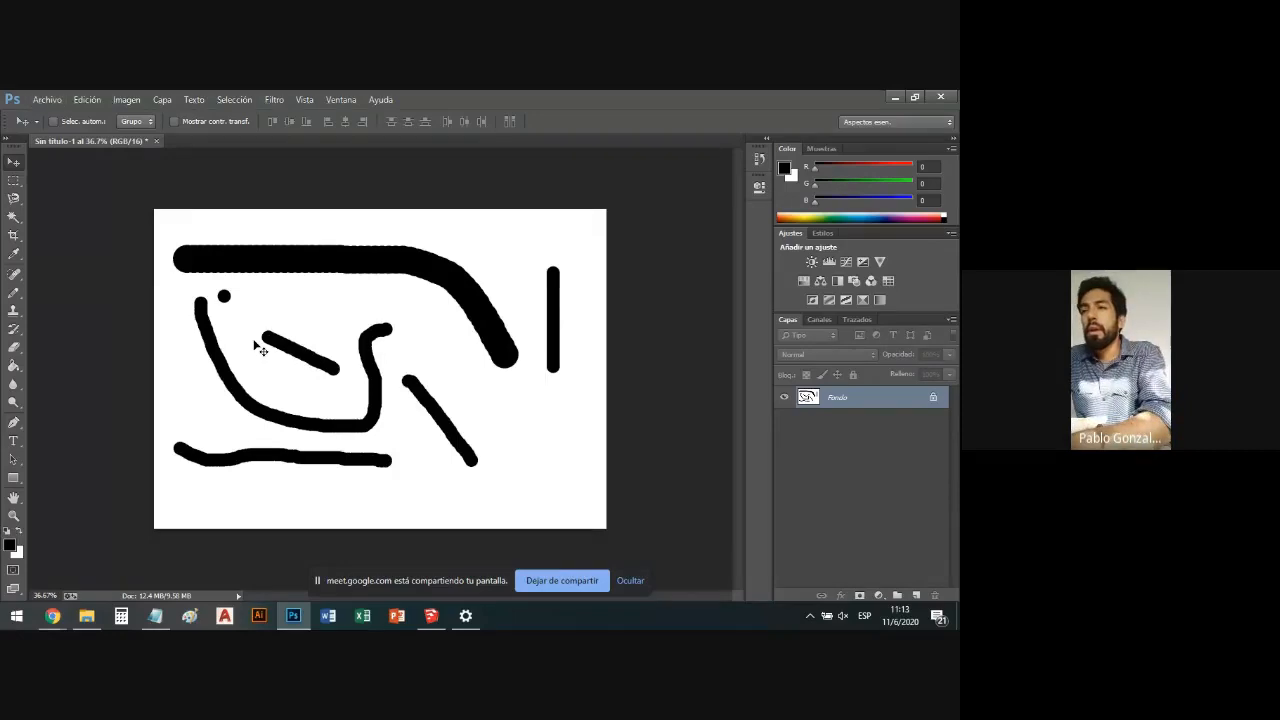
{"action": "scroll", "coordinate": [259, 349], "scroll_direction": "up", "scroll_amount": 1}
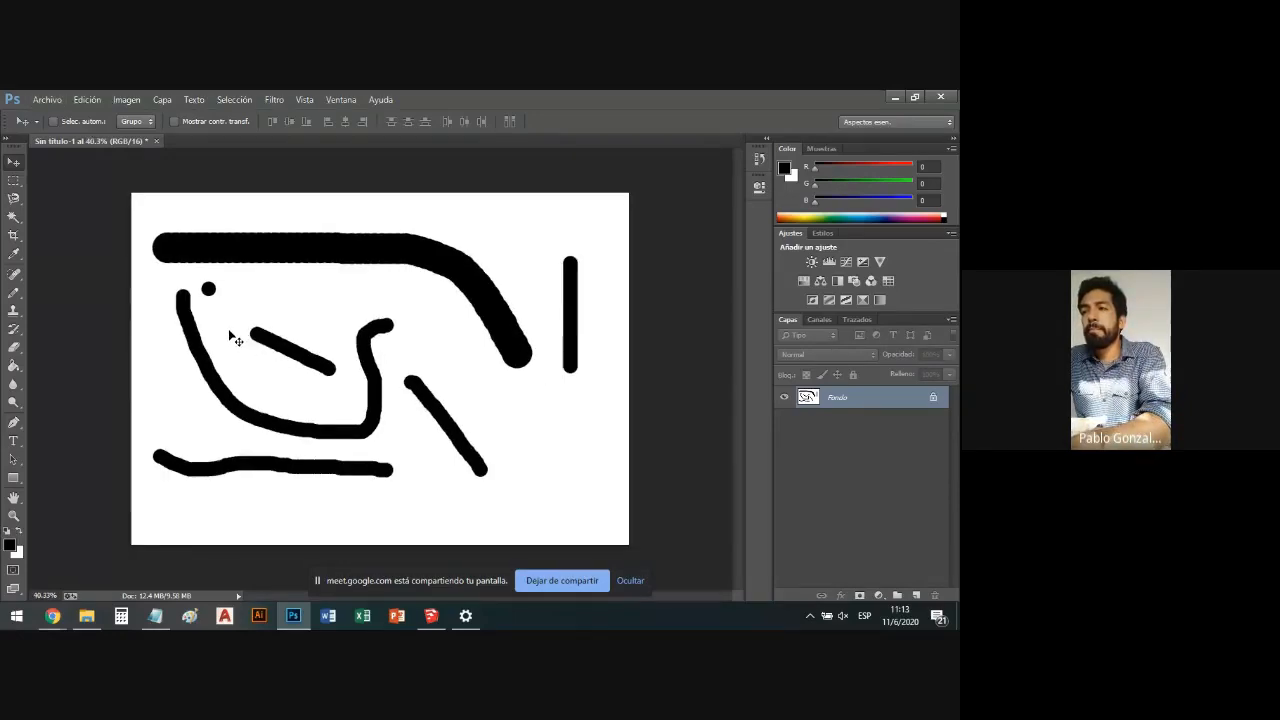
{"action": "scroll", "coordinate": [287, 323], "scroll_direction": "up", "scroll_amount": 5}
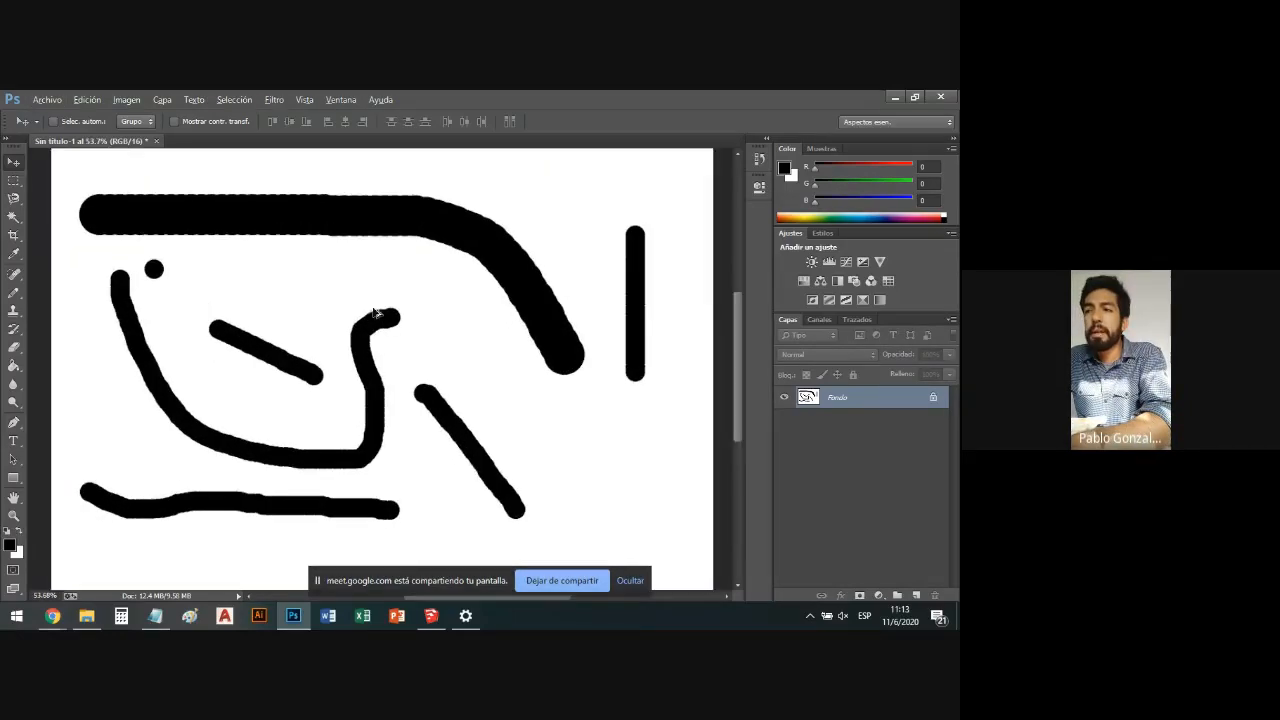
{"action": "scroll", "coordinate": [328, 346], "scroll_direction": "up", "scroll_amount": 3}
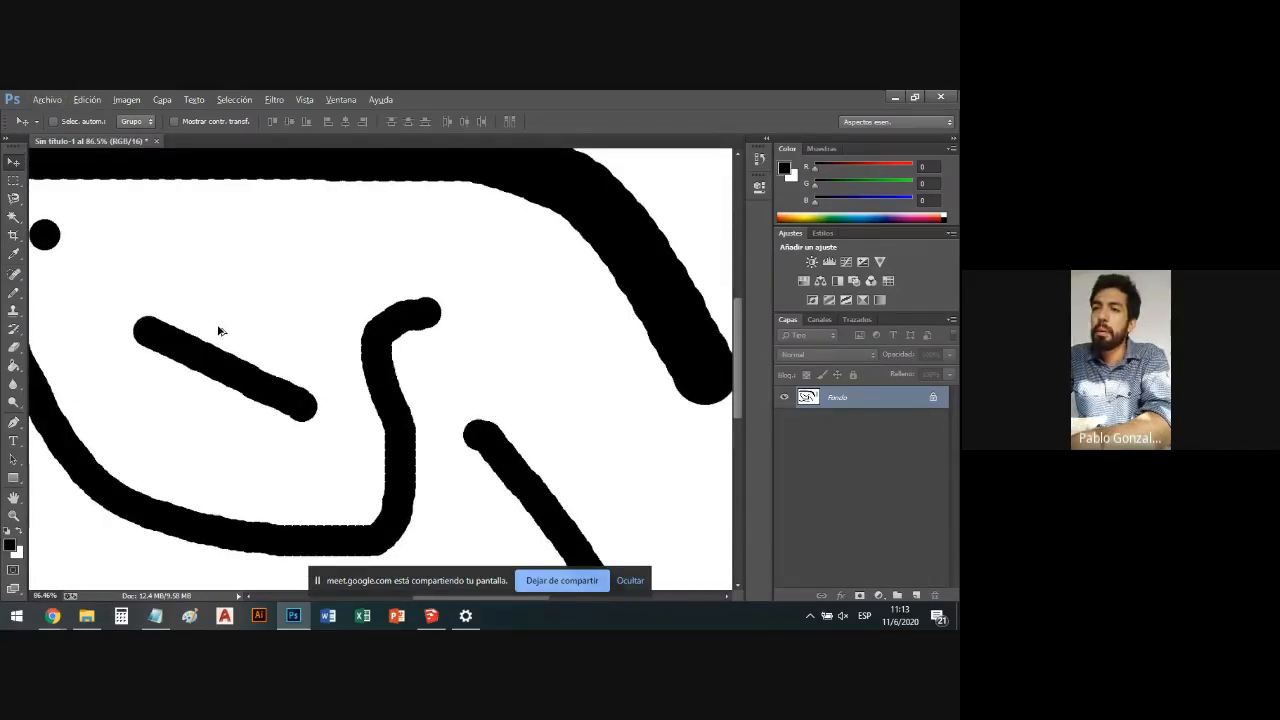
{"action": "scroll", "coordinate": [234, 331], "scroll_direction": "down", "scroll_amount": 4}
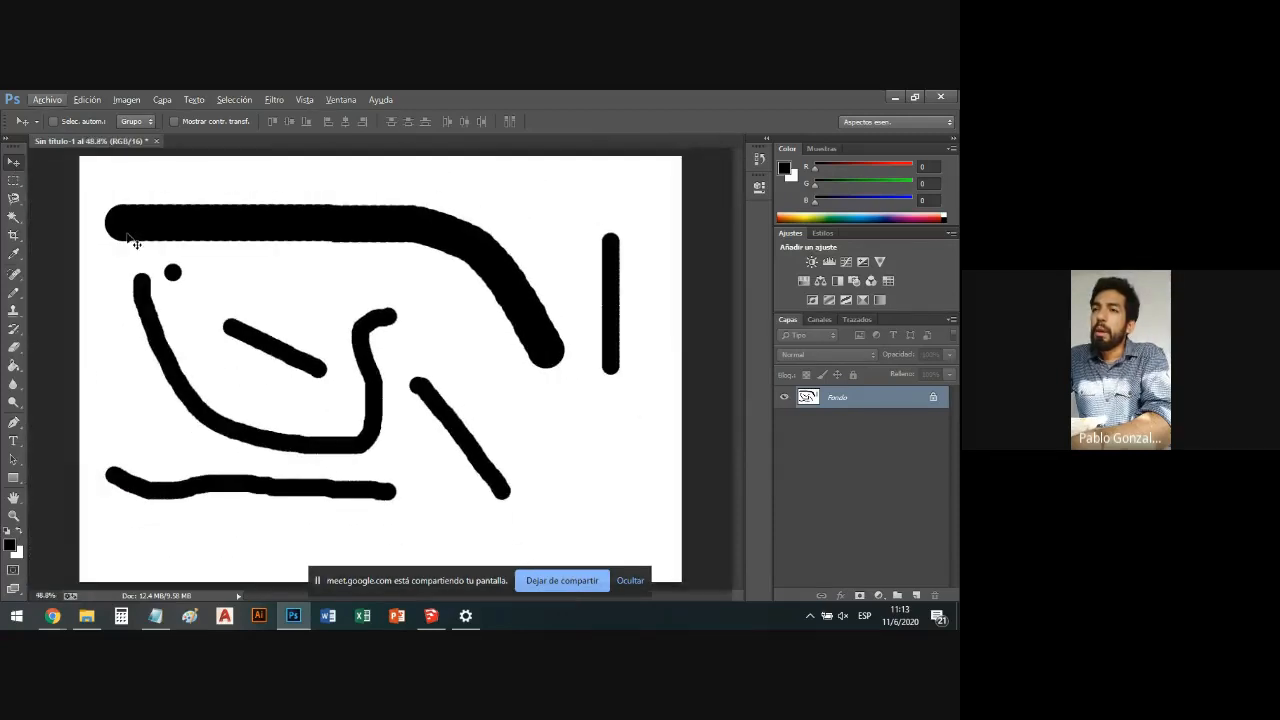
{"action": "scroll", "coordinate": [130, 240], "scroll_direction": "down", "scroll_amount": 1}
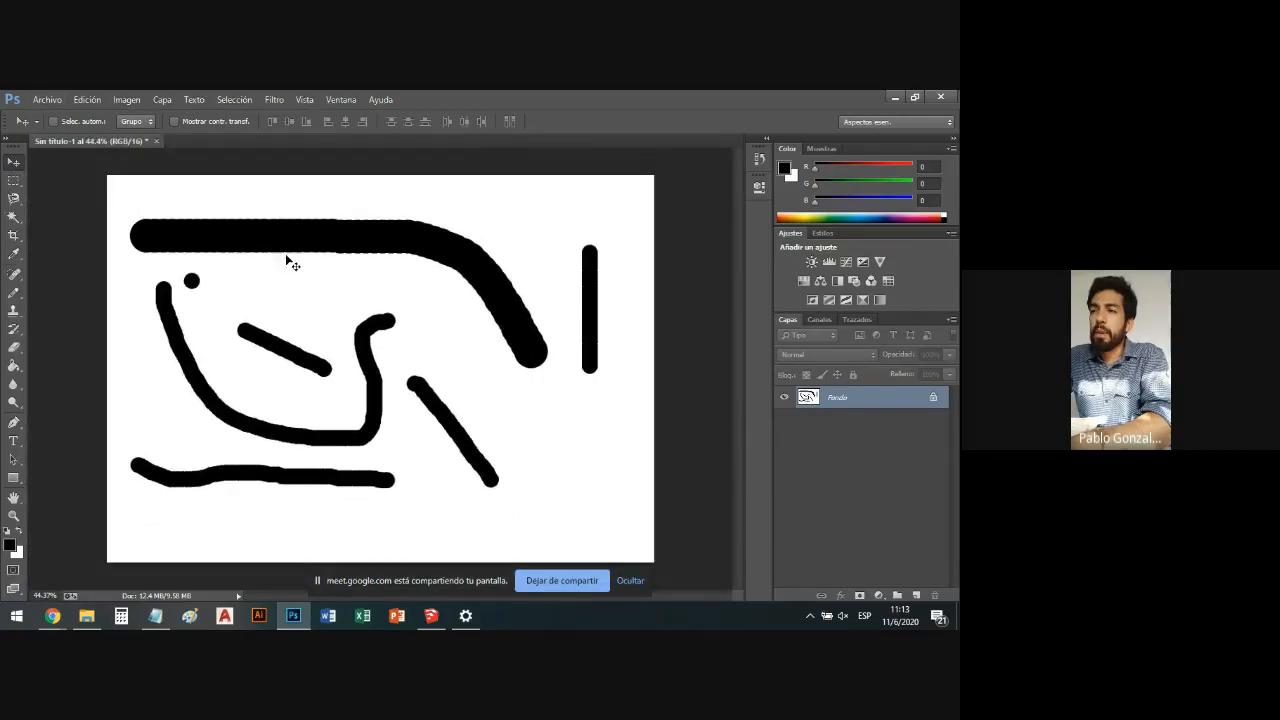
Set the Eraser size to 96 px and erase the thick curved stroke and the vertical line near the right edge.
{"action": "left_click", "coordinate": [15, 349]}
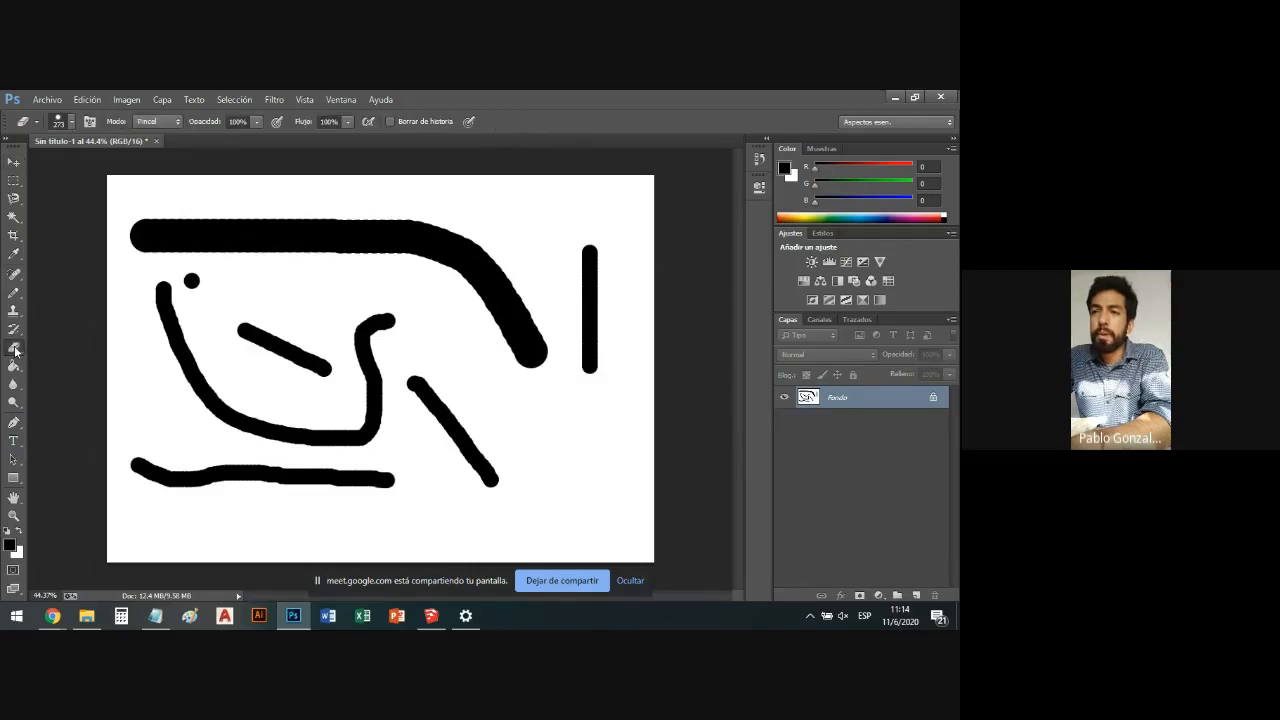
{"action": "left_click", "coordinate": [70, 123]}
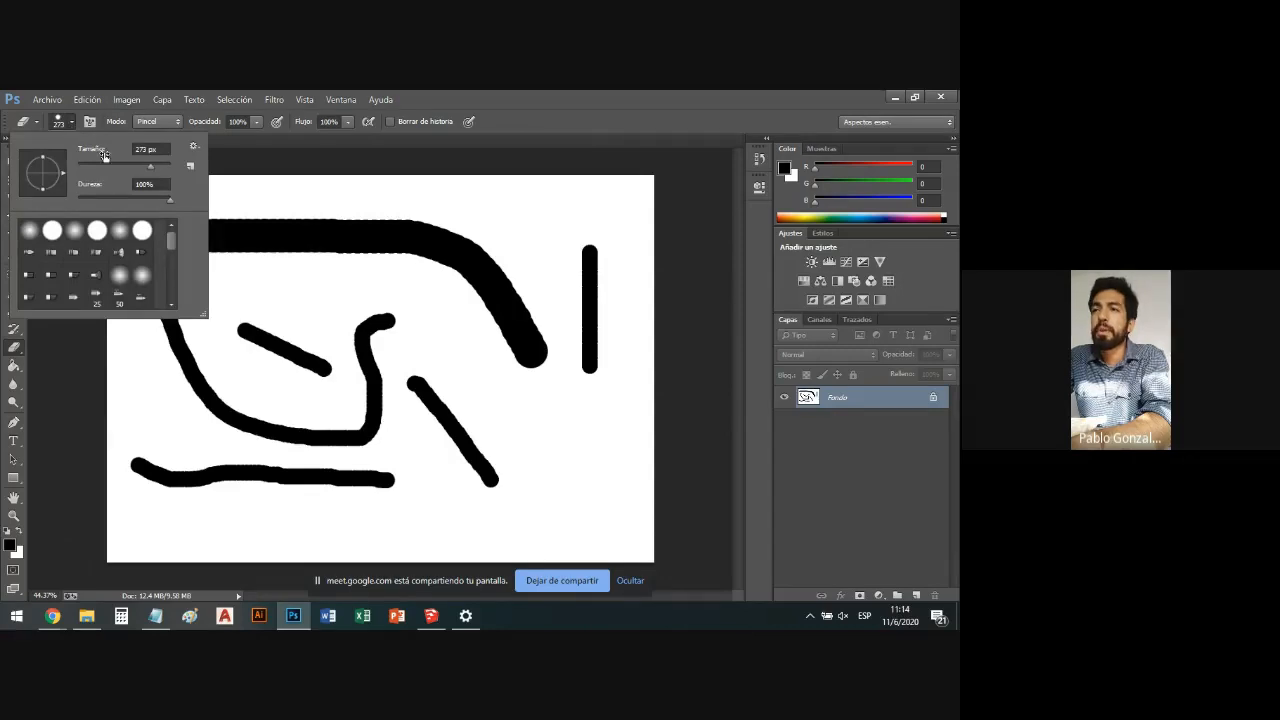
{"action": "left_click_drag", "start_coordinate": [150, 166], "coordinate": [137, 167]}
{"action": "mouse_move", "coordinate": [300, 237]}
{"action": "left_mouse_down"}
{"action": "mouse_move", "coordinate": [349, 219]}
{"action": "mouse_move", "coordinate": [376, 250]}
{"action": "mouse_move", "coordinate": [440, 233]}
{"action": "mouse_move", "coordinate": [474, 275]}
{"action": "mouse_move", "coordinate": [499, 268]}
{"action": "mouse_move", "coordinate": [500, 338]}
{"action": "mouse_move", "coordinate": [530, 312]}
{"action": "mouse_move", "coordinate": [548, 395]}
{"action": "mouse_move", "coordinate": [515, 335]}
{"action": "mouse_move", "coordinate": [524, 377]}
{"action": "mouse_move", "coordinate": [595, 247]}
{"action": "mouse_move", "coordinate": [586, 381]}
{"action": "mouse_move", "coordinate": [600, 267]}
{"action": "mouse_move", "coordinate": [589, 262]}
{"action": "mouse_move", "coordinate": [453, 241]}
{"action": "mouse_move", "coordinate": [432, 258]}
{"action": "mouse_move", "coordinate": [416, 227]}
{"action": "mouse_move", "coordinate": [286, 212]}
{"action": "mouse_move", "coordinate": [286, 241]}
{"action": "mouse_move", "coordinate": [259, 251]}
{"action": "mouse_move", "coordinate": [128, 242]}
{"action": "mouse_move", "coordinate": [136, 228]}
{"action": "mouse_move", "coordinate": [190, 219]}
{"action": "mouse_move", "coordinate": [270, 228]}
{"action": "mouse_move", "coordinate": [155, 237]}
{"action": "left_mouse_up"}
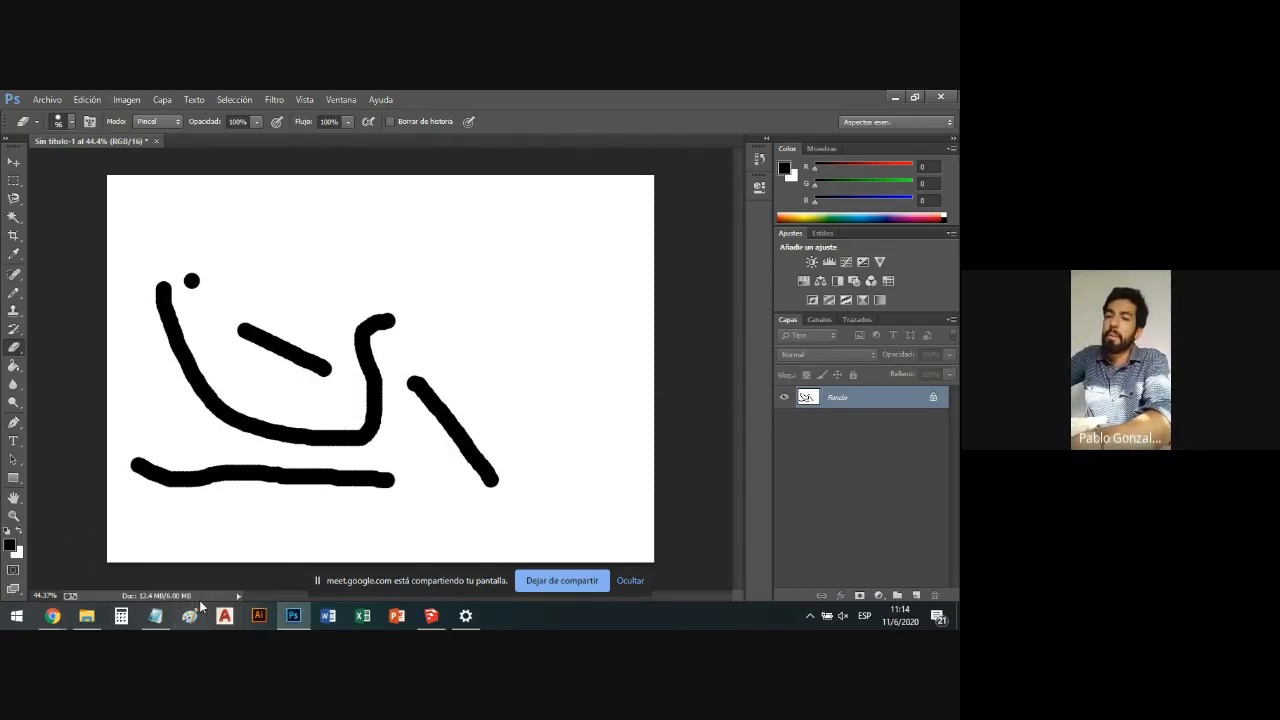
Switch to the Imagenes folder in File Explorer, view the floor plan image Sin título-1, close it and return to Photoshop.
{"action": "left_click", "coordinate": [88, 617]}
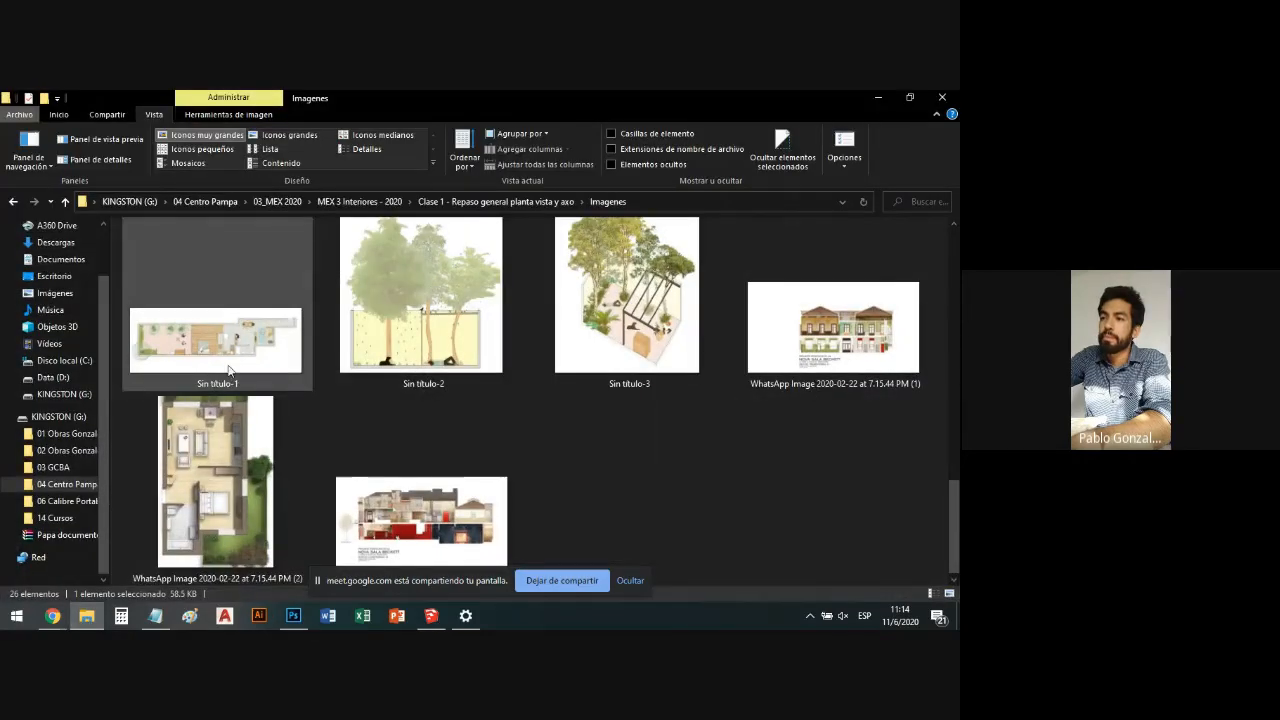
{"action": "double_click", "coordinate": [250, 370]}
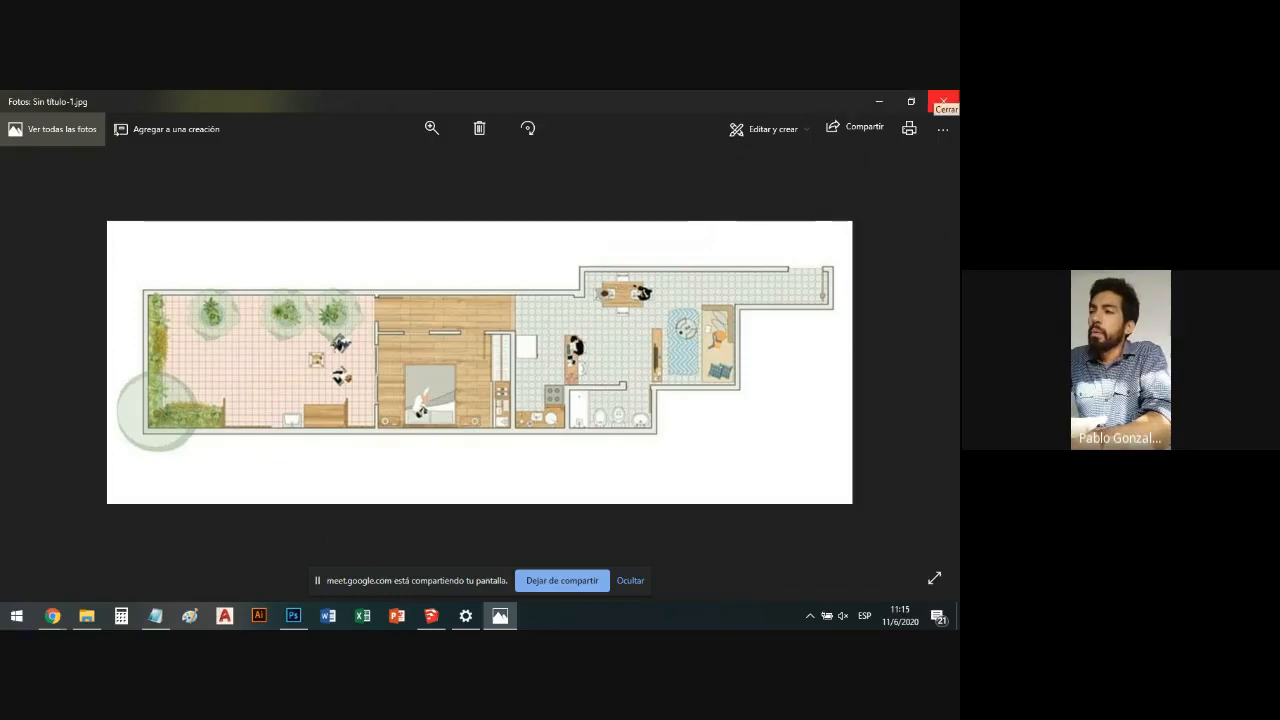
{"action": "left_click", "coordinate": [943, 101]}
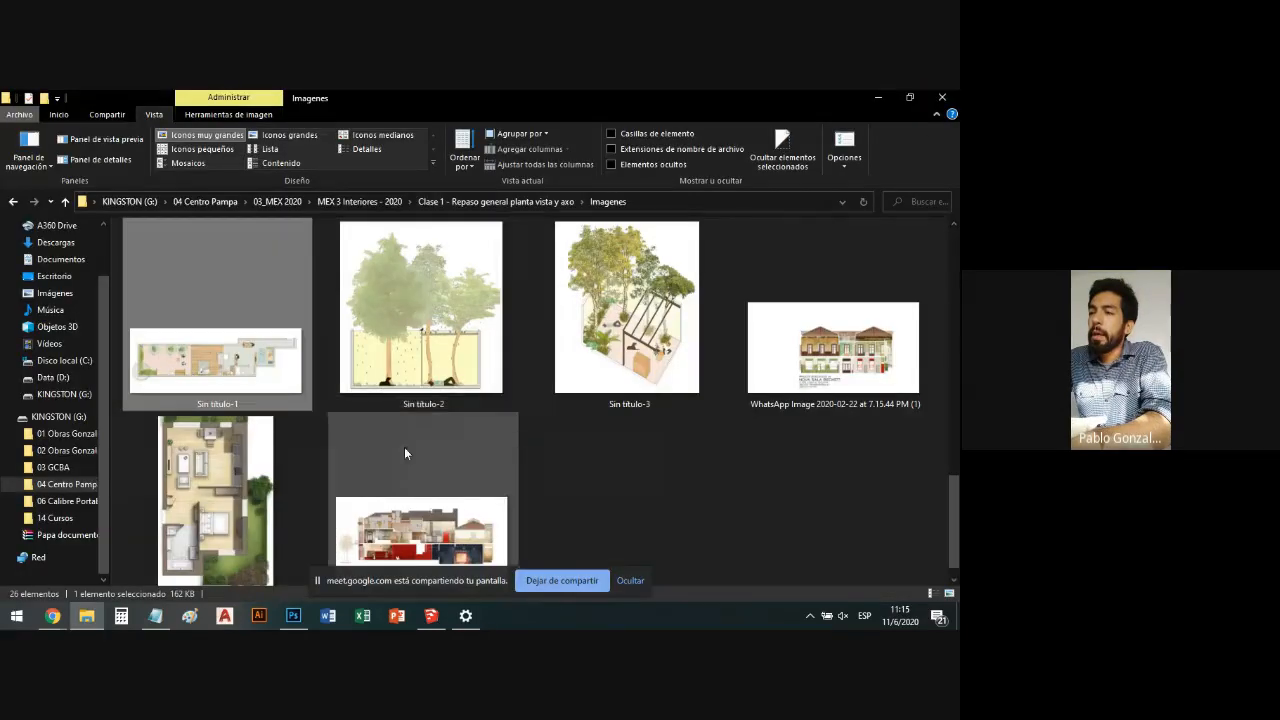
{"action": "left_click", "coordinate": [879, 100]}
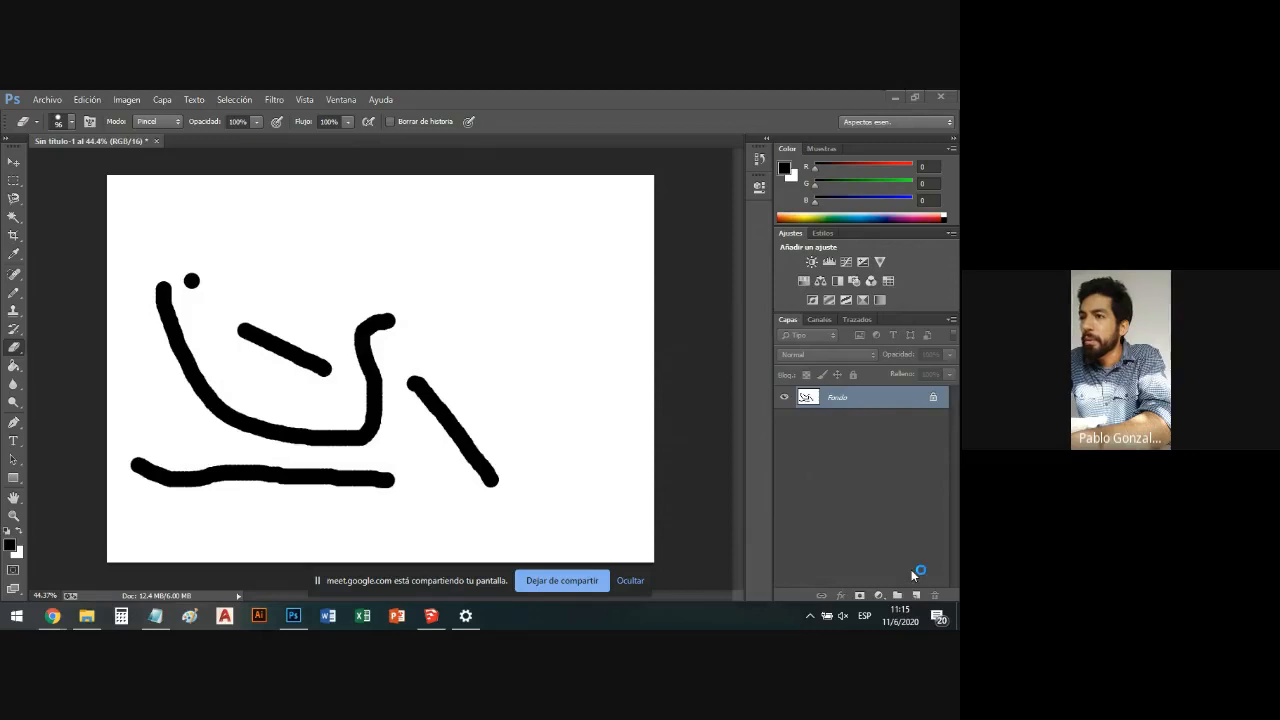
{"action": "left_click", "coordinate": [894, 97]}
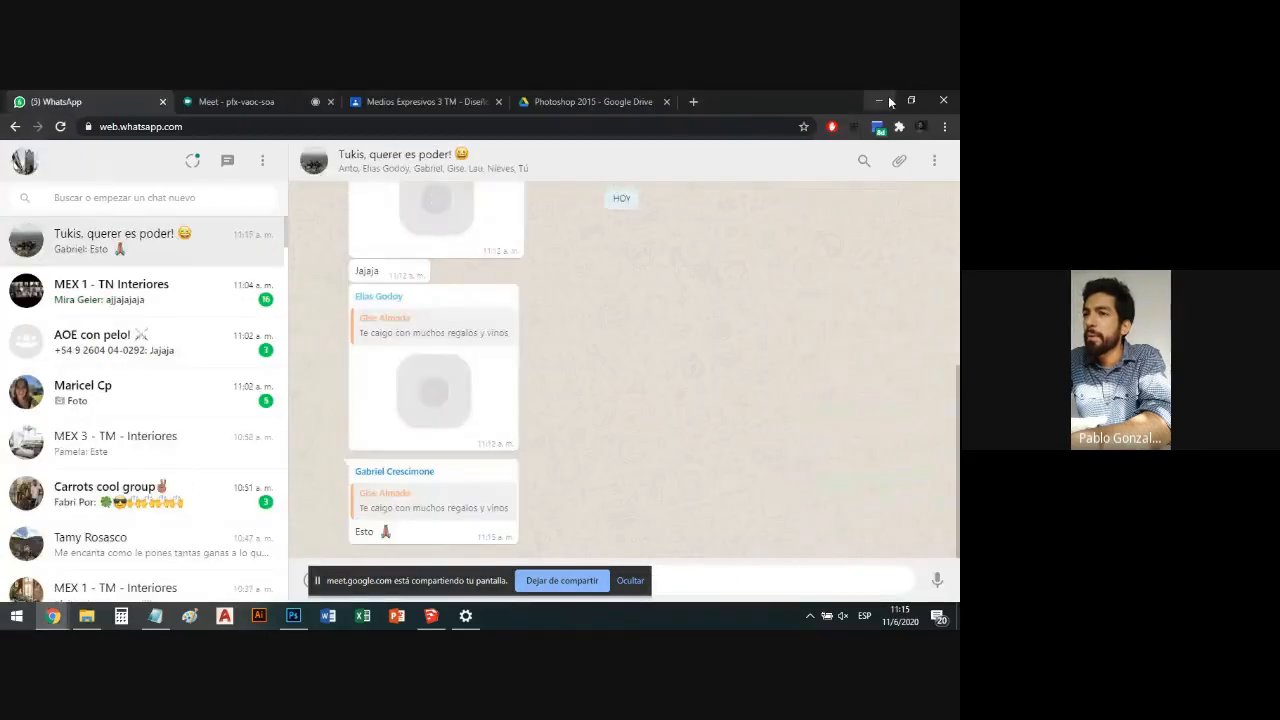
{"action": "left_click", "coordinate": [888, 97]}
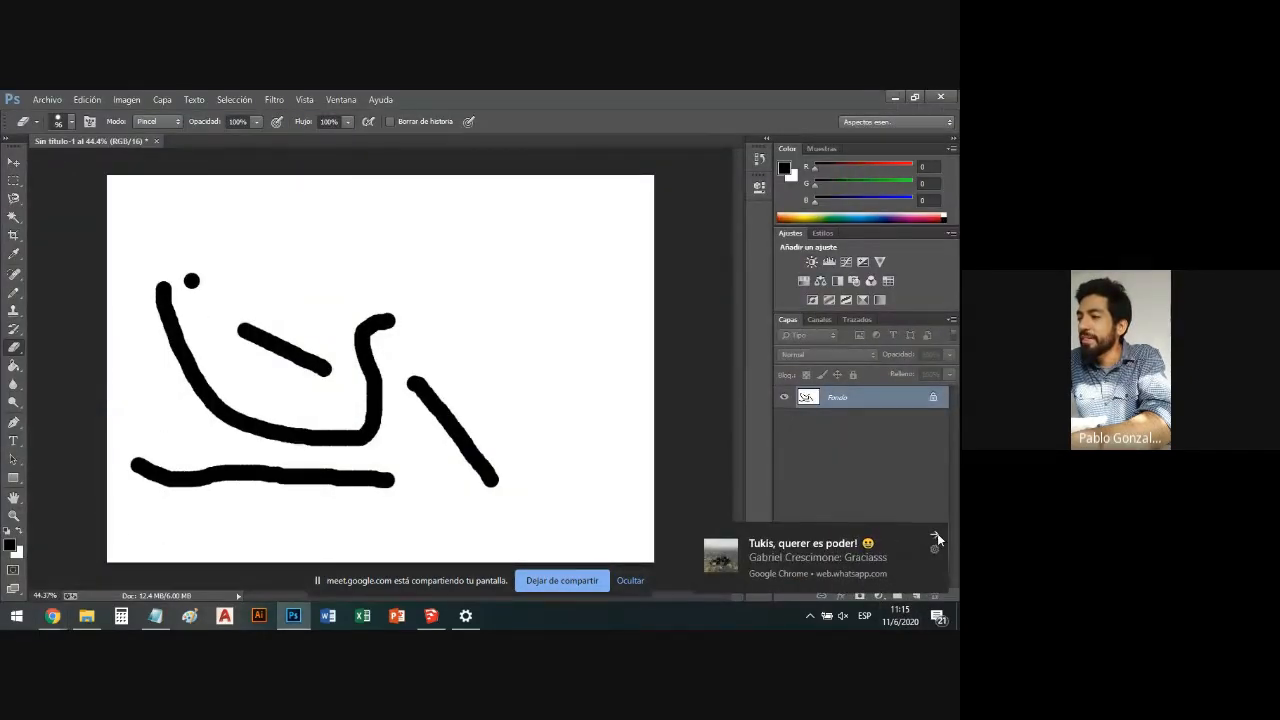
Add a new layer, try a short Brush stroke on it at 2 px and undo the stroke.
{"action": "left_click", "coordinate": [916, 595]}
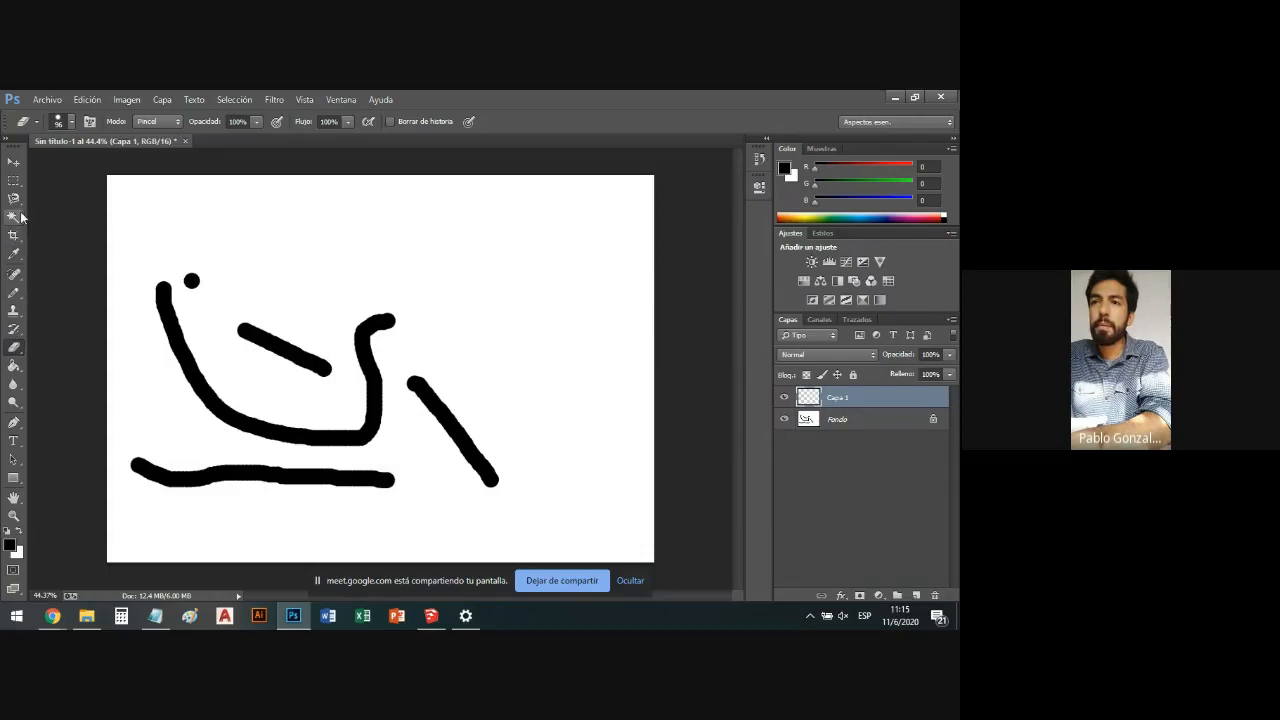
{"action": "left_click", "coordinate": [16, 294]}
{"action": "left_click", "coordinate": [66, 290]}
{"action": "left_click_drag", "start_coordinate": [435, 254], "coordinate": [481, 255]}
{"action": "key", "text": "ctrl+z"}
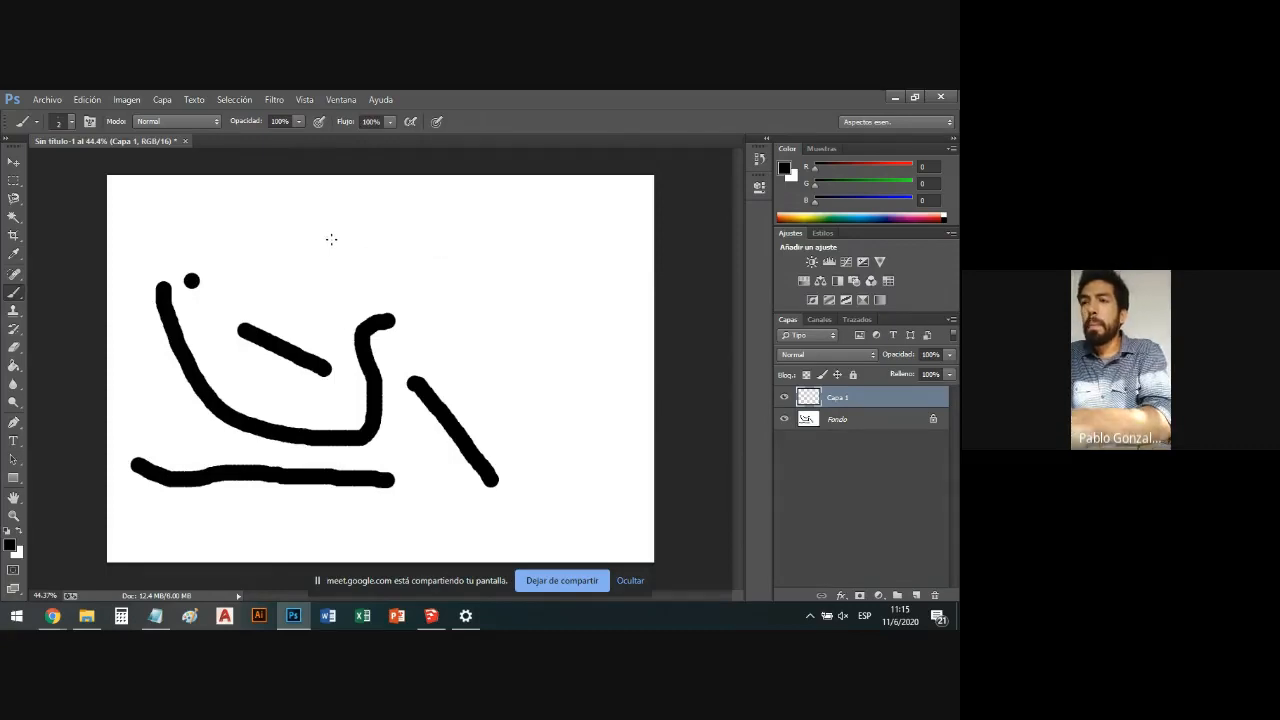
Set the Brush size to 65 px and paint a dot and looping scribbles across the upper right of the new layer.
{"action": "left_click", "coordinate": [71, 121]}
{"action": "left_click_drag", "start_coordinate": [99, 171], "coordinate": [111, 172]}
{"action": "left_click", "coordinate": [420, 223]}
{"action": "mouse_move", "coordinate": [445, 205]}
{"action": "left_mouse_down"}
{"action": "mouse_move", "coordinate": [487, 236]}
{"action": "mouse_move", "coordinate": [521, 211]}
{"action": "mouse_move", "coordinate": [525, 350]}
{"action": "mouse_move", "coordinate": [540, 294]}
{"action": "mouse_move", "coordinate": [594, 355]}
{"action": "mouse_move", "coordinate": [606, 418]}
{"action": "mouse_move", "coordinate": [528, 264]}
{"action": "mouse_move", "coordinate": [463, 297]}
{"action": "mouse_move", "coordinate": [383, 246]}
{"action": "mouse_move", "coordinate": [297, 265]}
{"action": "mouse_move", "coordinate": [310, 218]}
{"action": "left_mouse_up"}
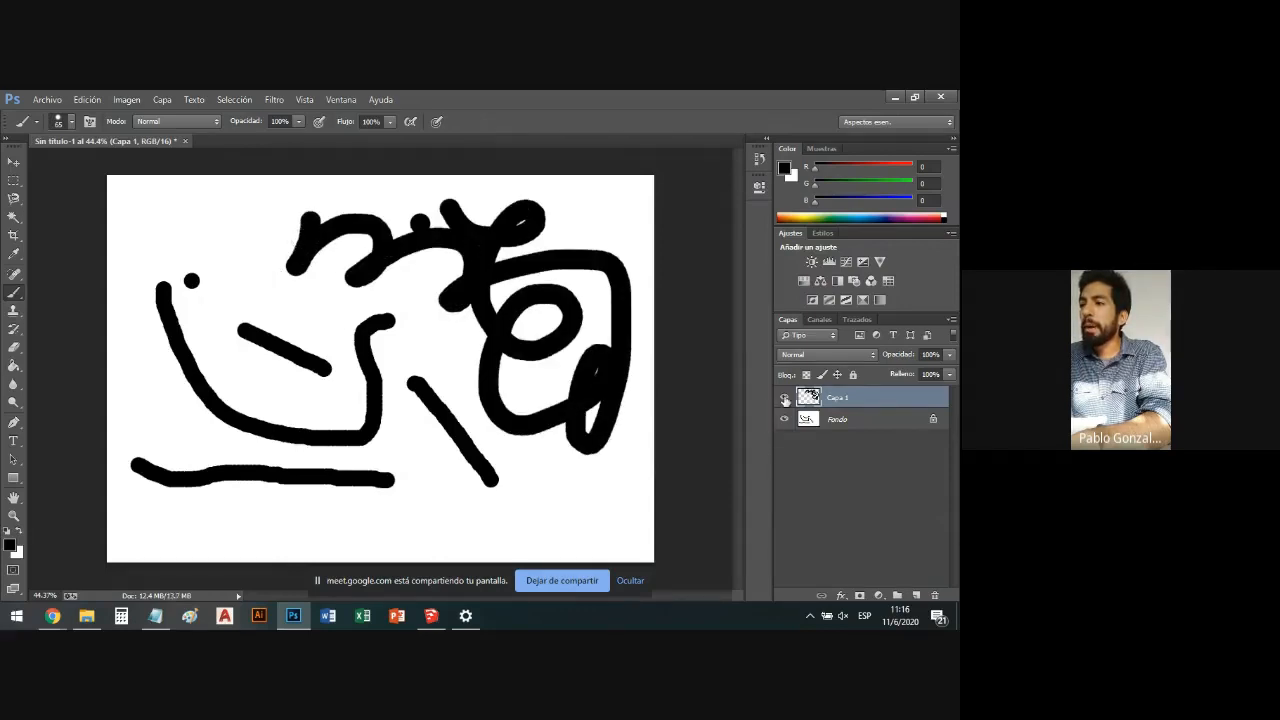
Hide and show the layers Capa 1 and Fondo in turn to compare what each one contains, leaving both visible.
{"action": "left_click", "coordinate": [785, 398]}
{"action": "left_click", "coordinate": [785, 398]}
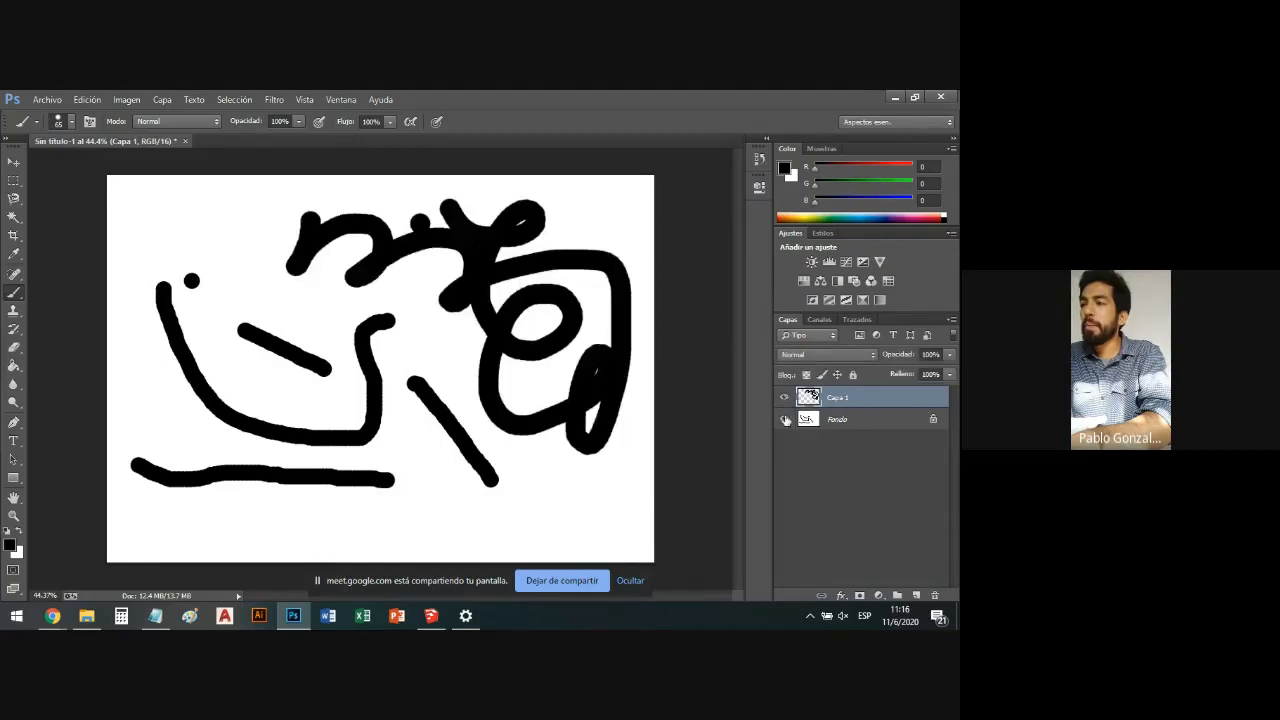
{"action": "left_click", "coordinate": [785, 420]}
{"action": "left_click", "coordinate": [785, 420]}
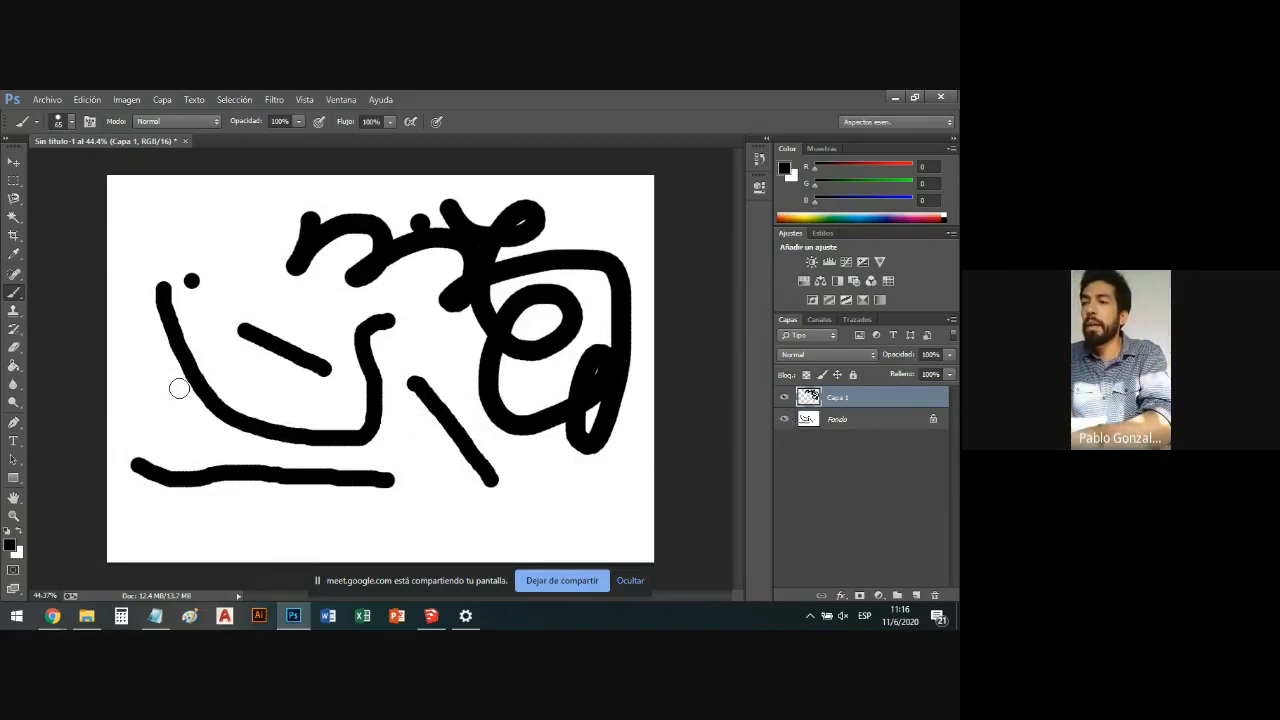
{"action": "left_click", "coordinate": [783, 419]}
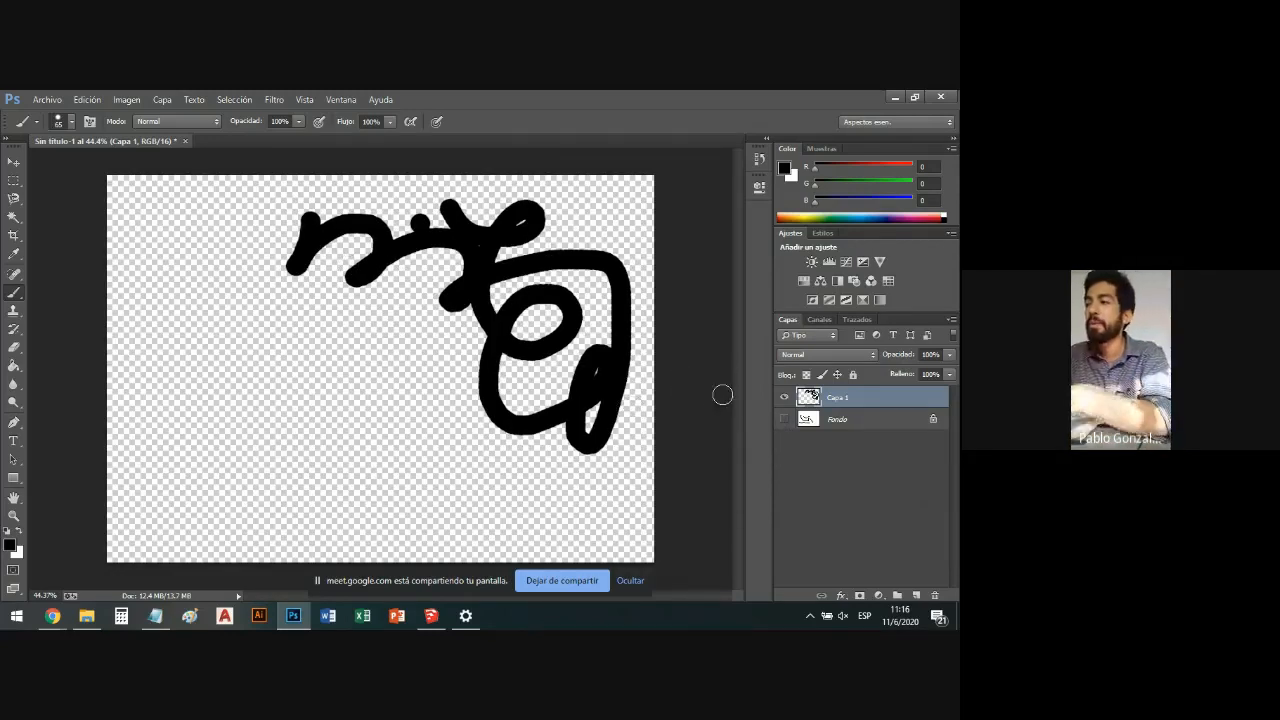
{"action": "left_click", "coordinate": [785, 420]}
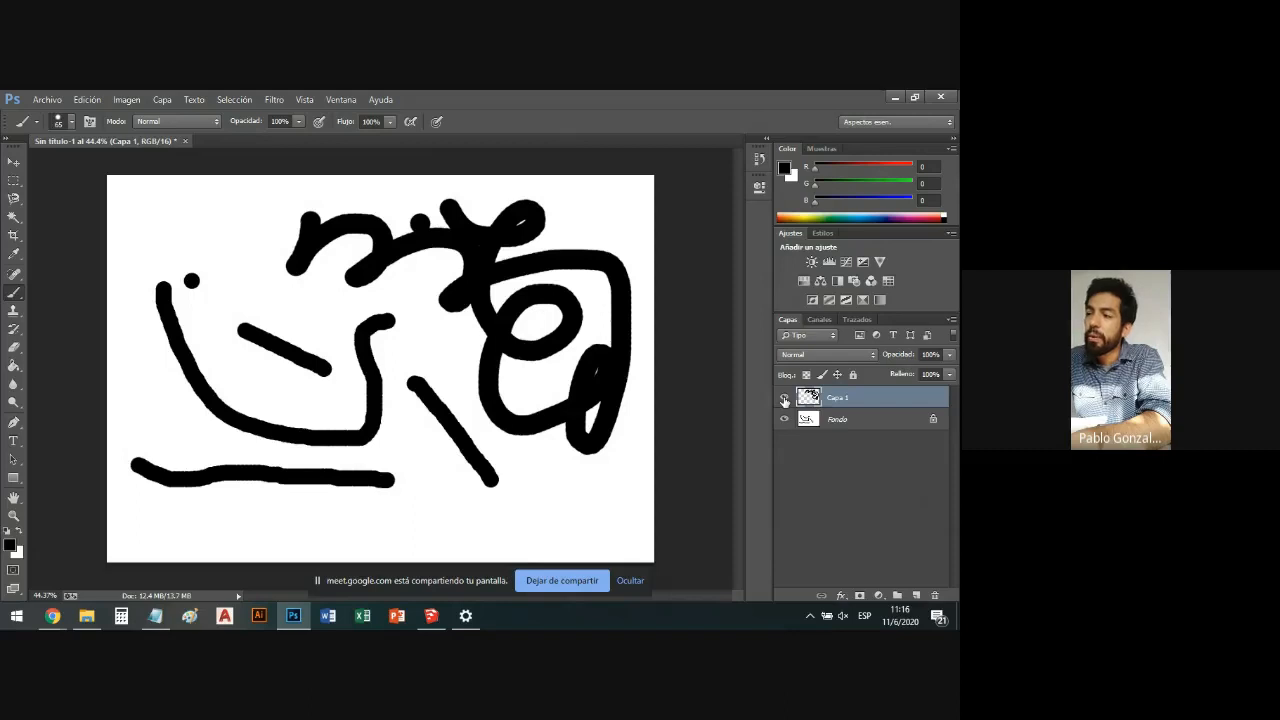
{"action": "left_click", "coordinate": [784, 399]}
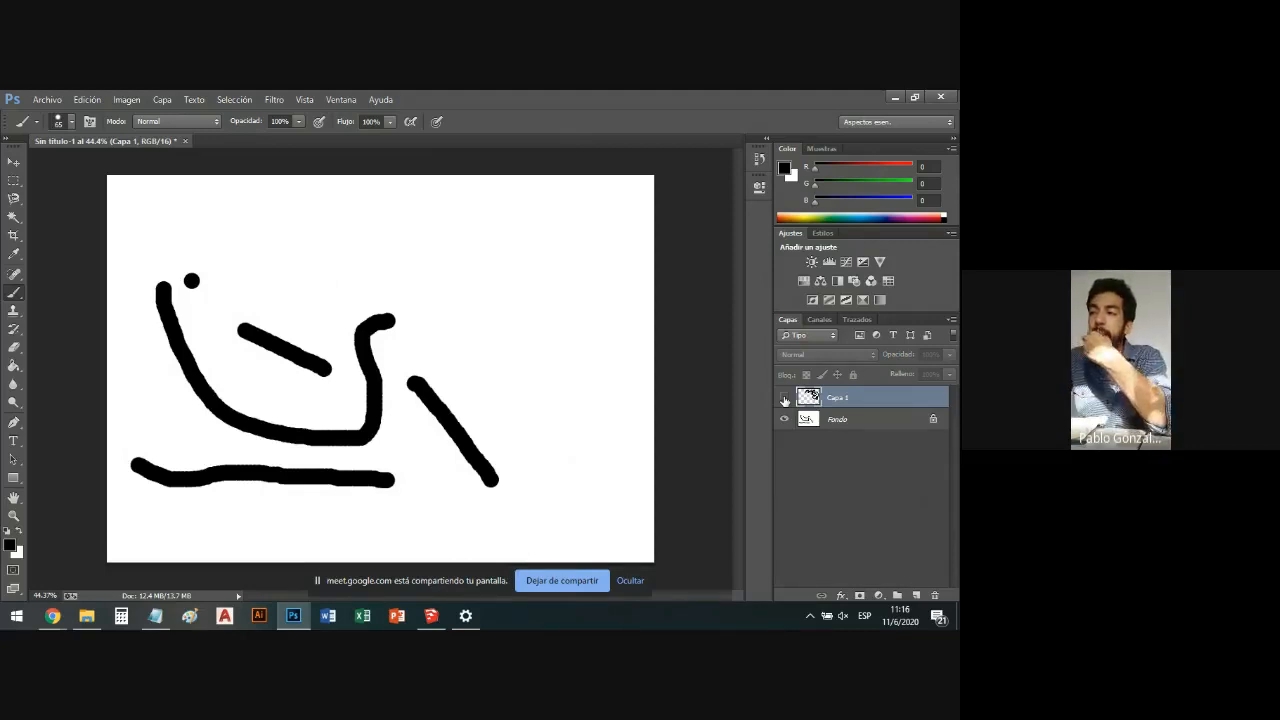
{"action": "left_click", "coordinate": [784, 399]}
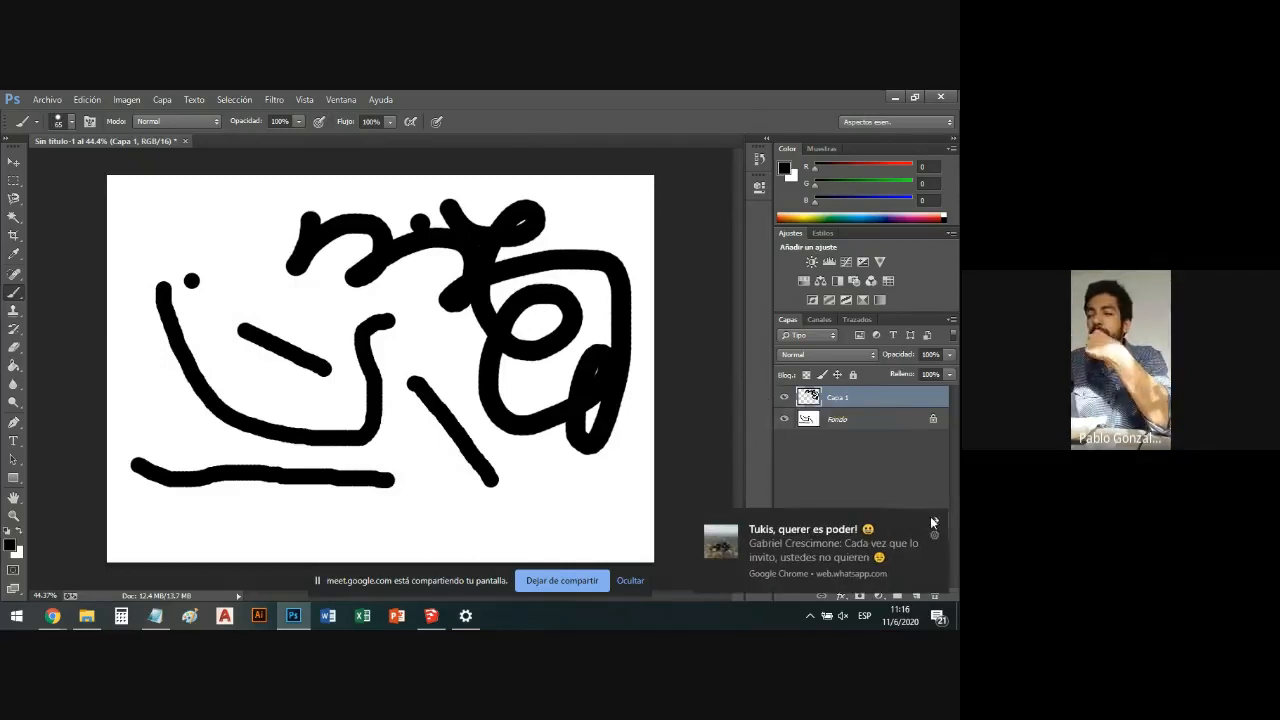
Dismiss the notification, add a new layer above Capa 1 and paint a short horizontal black stroke near the bottom of the page.
{"action": "left_click", "coordinate": [932, 518]}
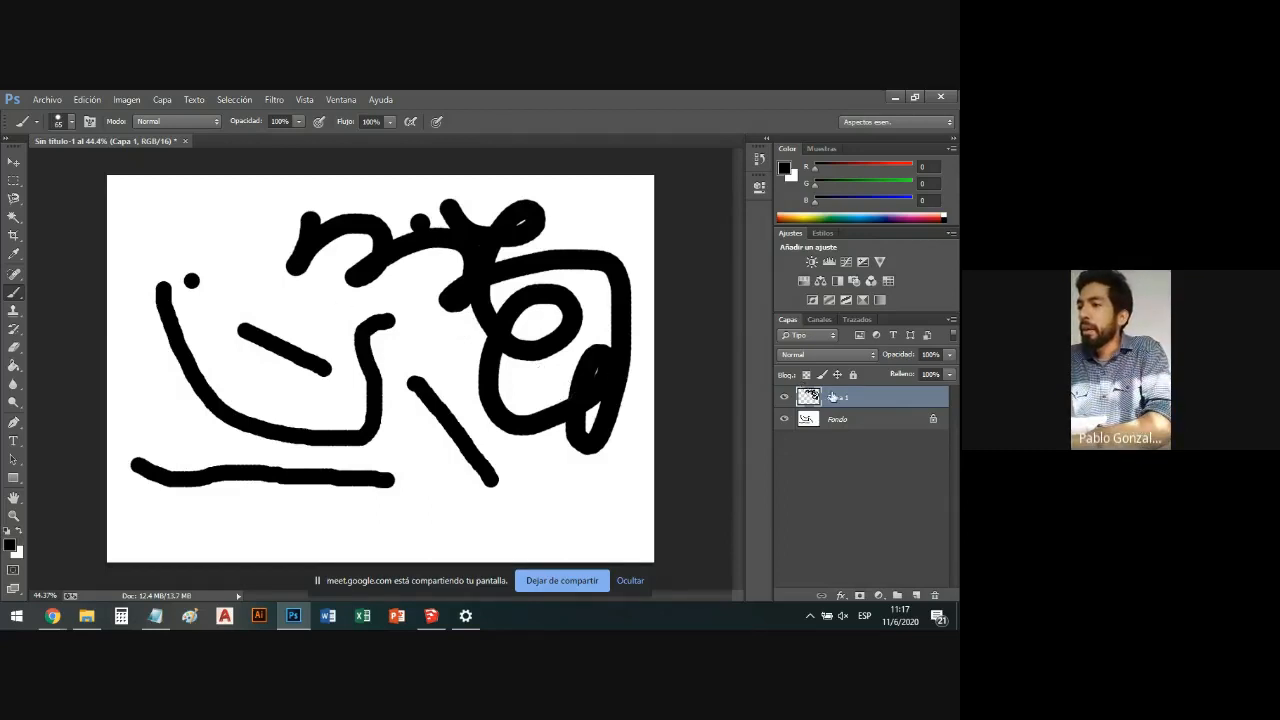
{"action": "left_click", "coordinate": [914, 596]}
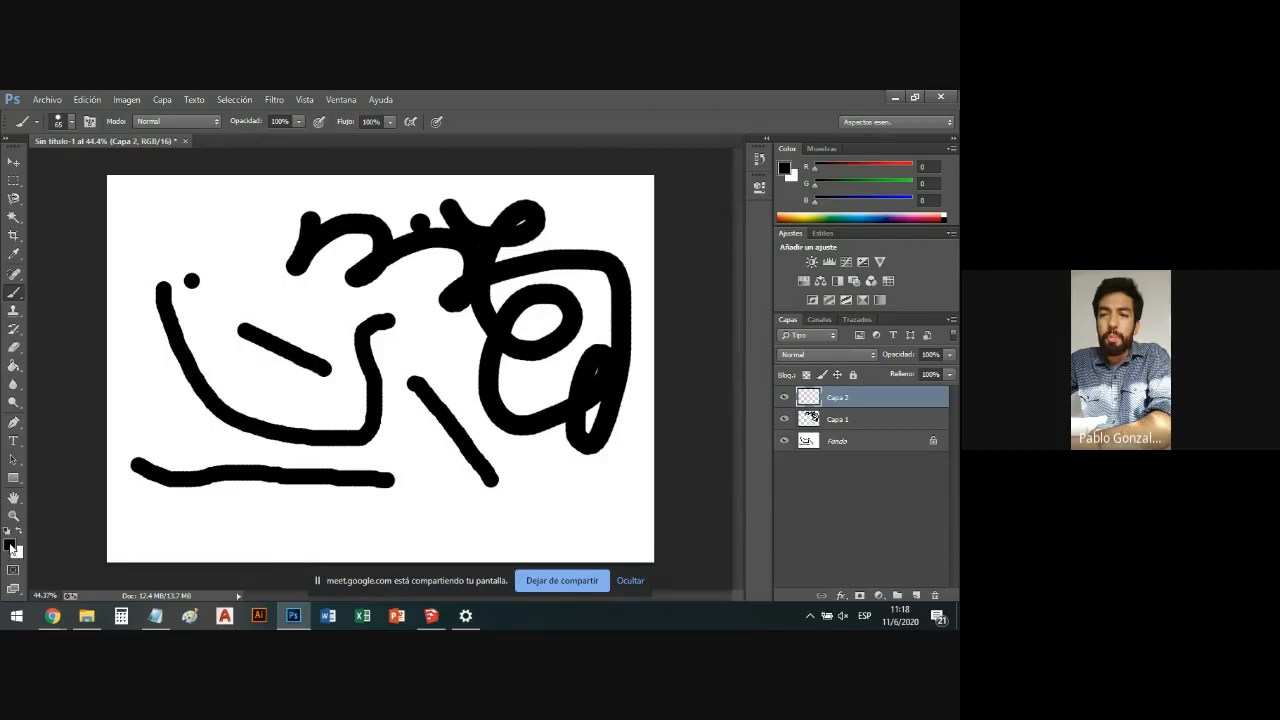
{"action": "left_click_drag", "start_coordinate": [258, 516], "coordinate": [432, 516]}
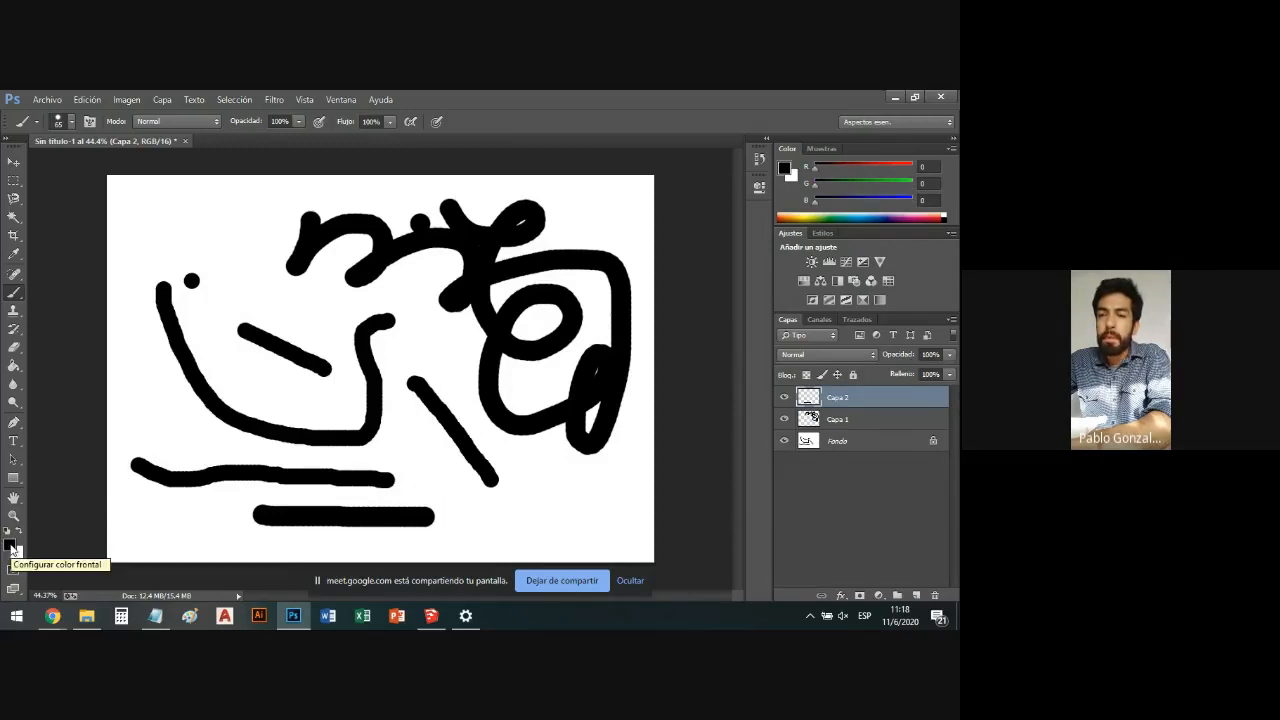
Set the foreground colour to red fa0606 and paint a thick Brush stroke across the lower part of the long black curve.
{"action": "left_click", "coordinate": [10, 545]}
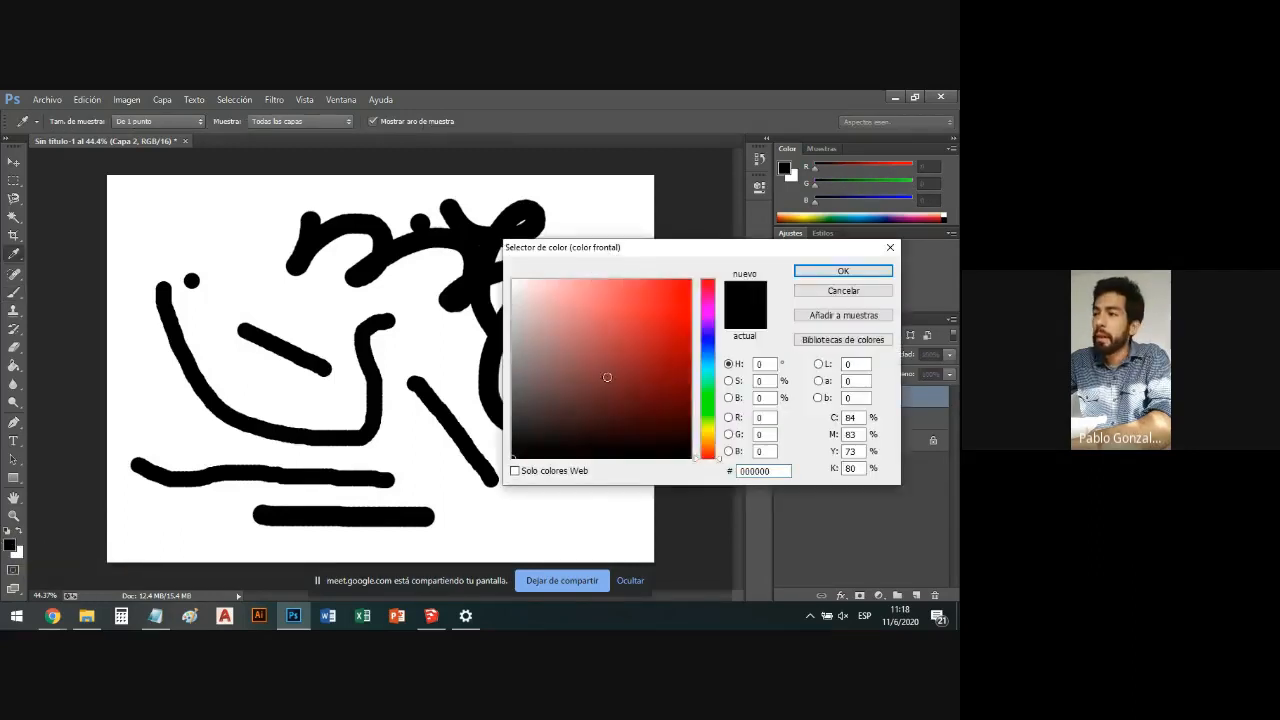
{"action": "type", "text": "fa0606"}
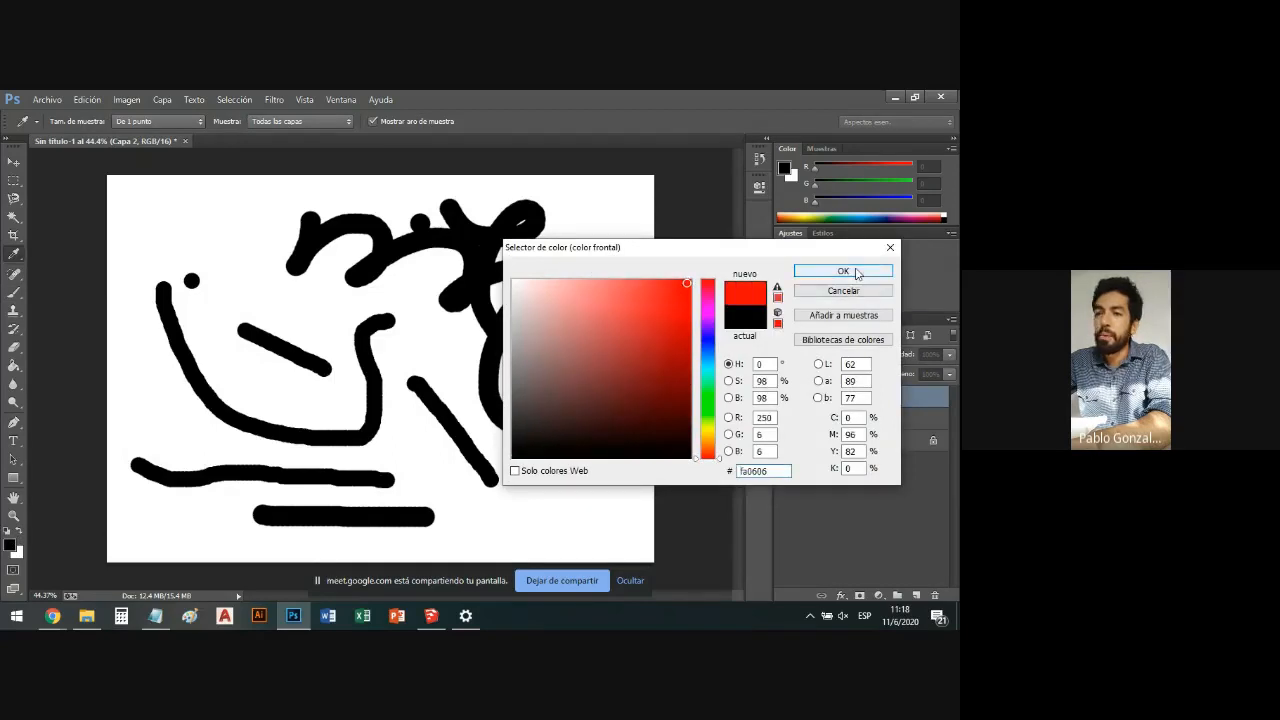
{"action": "left_click", "coordinate": [856, 273]}
{"action": "key", "text": "b"}
{"action": "mouse_move", "coordinate": [170, 424]}
{"action": "left_mouse_down"}
{"action": "mouse_move", "coordinate": [309, 379]}
{"action": "mouse_move", "coordinate": [272, 404]}
{"action": "left_mouse_up"}
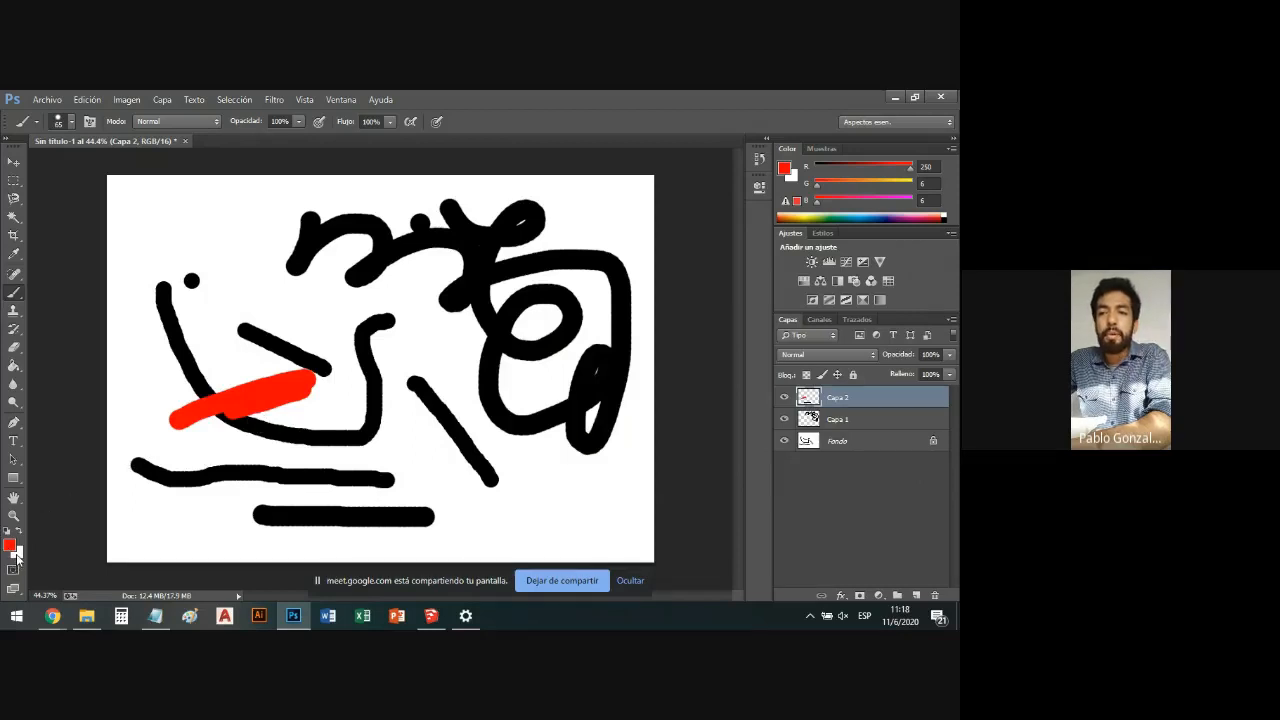
Set the background colour to the blue 2f6d98.
{"action": "left_click", "coordinate": [16, 554]}
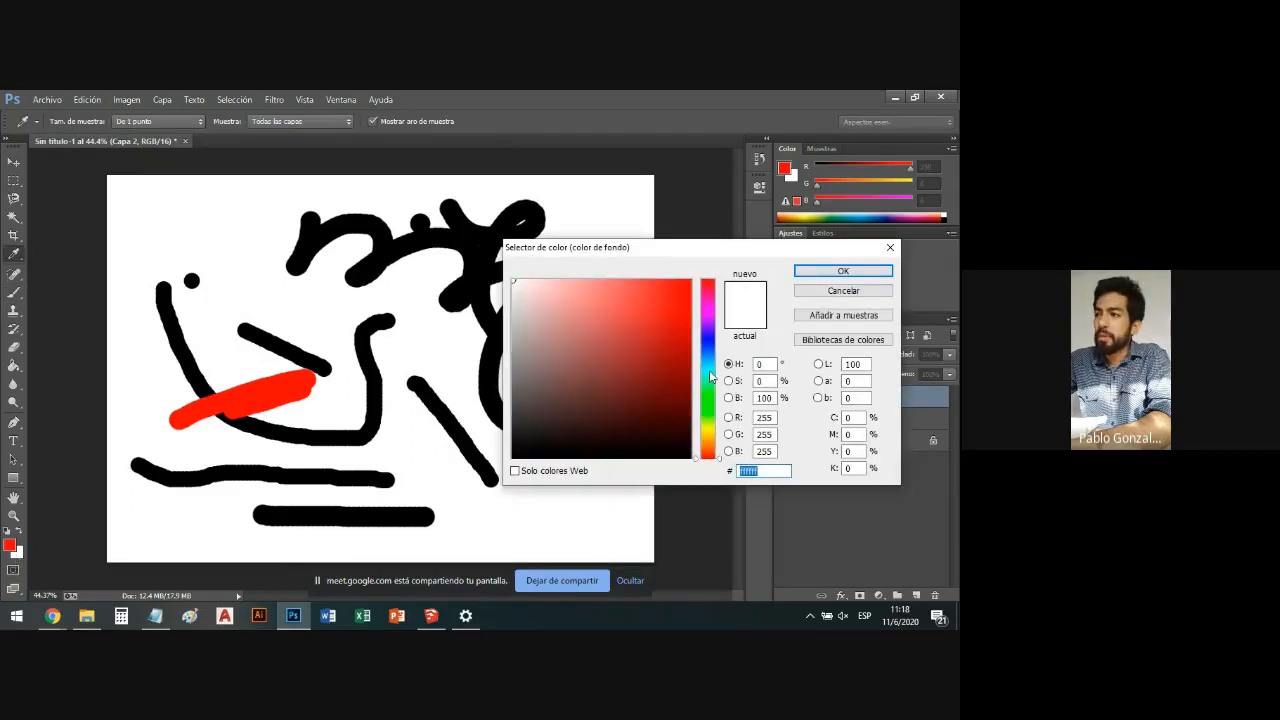
{"action": "left_click", "coordinate": [707, 357]}
{"action": "left_click", "coordinate": [635, 352]}
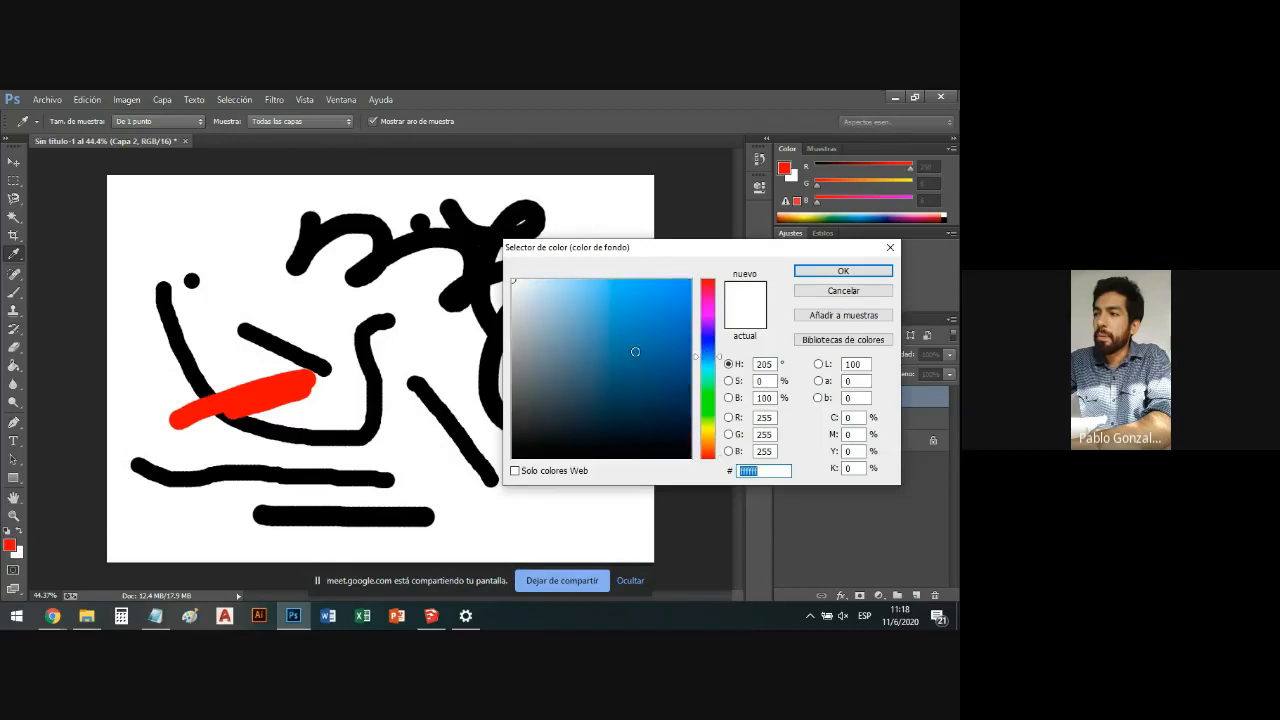
{"action": "left_click", "coordinate": [857, 273]}
{"action": "left_click", "coordinate": [860, 263]}
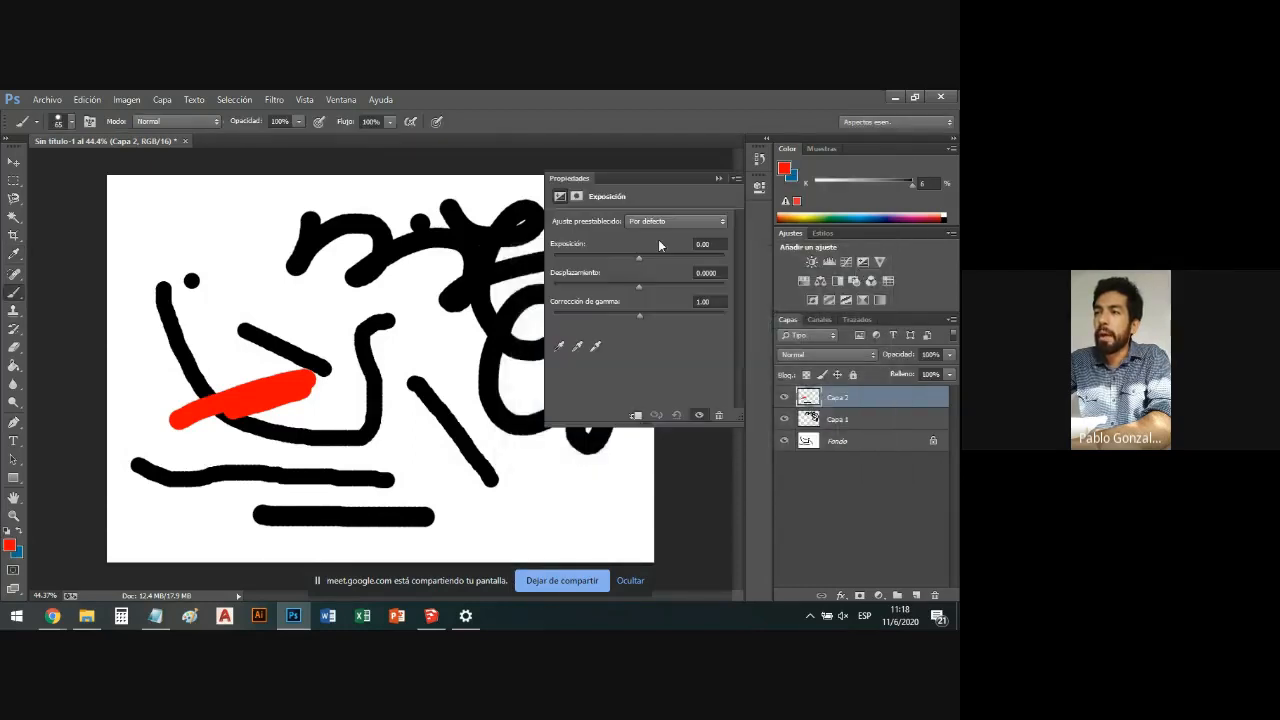
{"action": "left_click_drag", "start_coordinate": [658, 239], "coordinate": [724, 177]}
{"action": "left_click", "coordinate": [720, 178]}
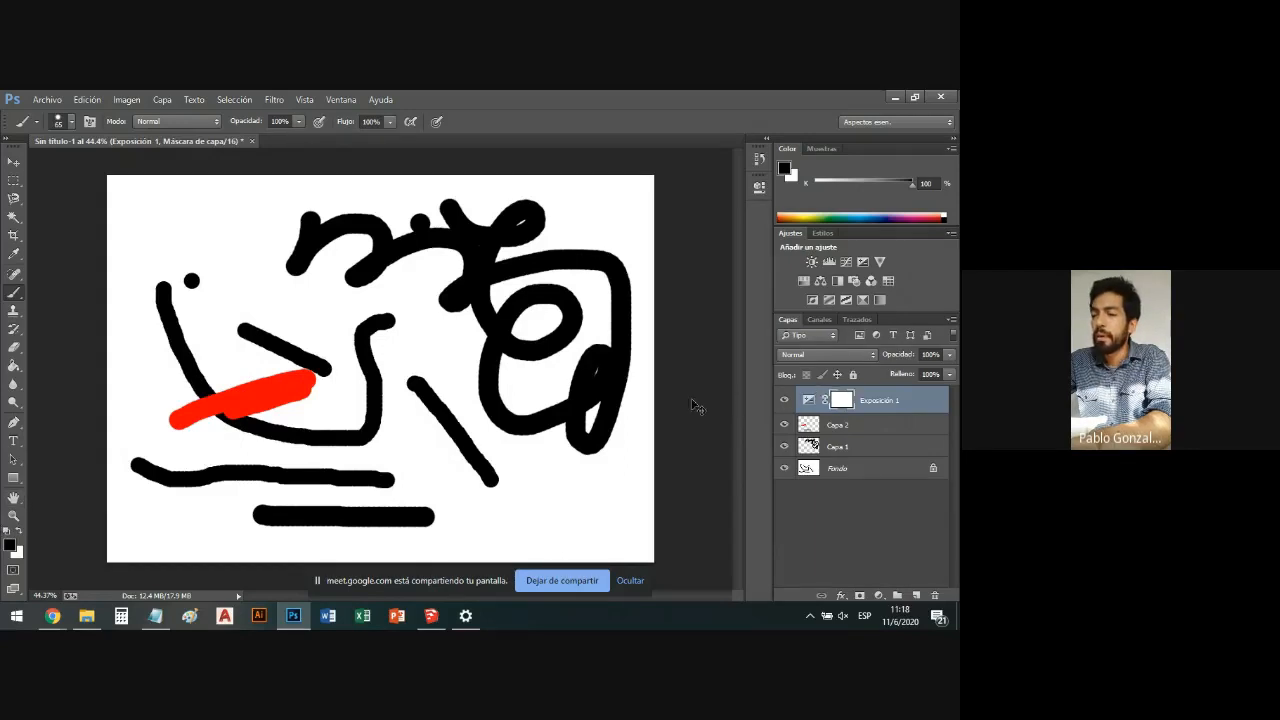
{"action": "key", "text": "ctrl+z"}
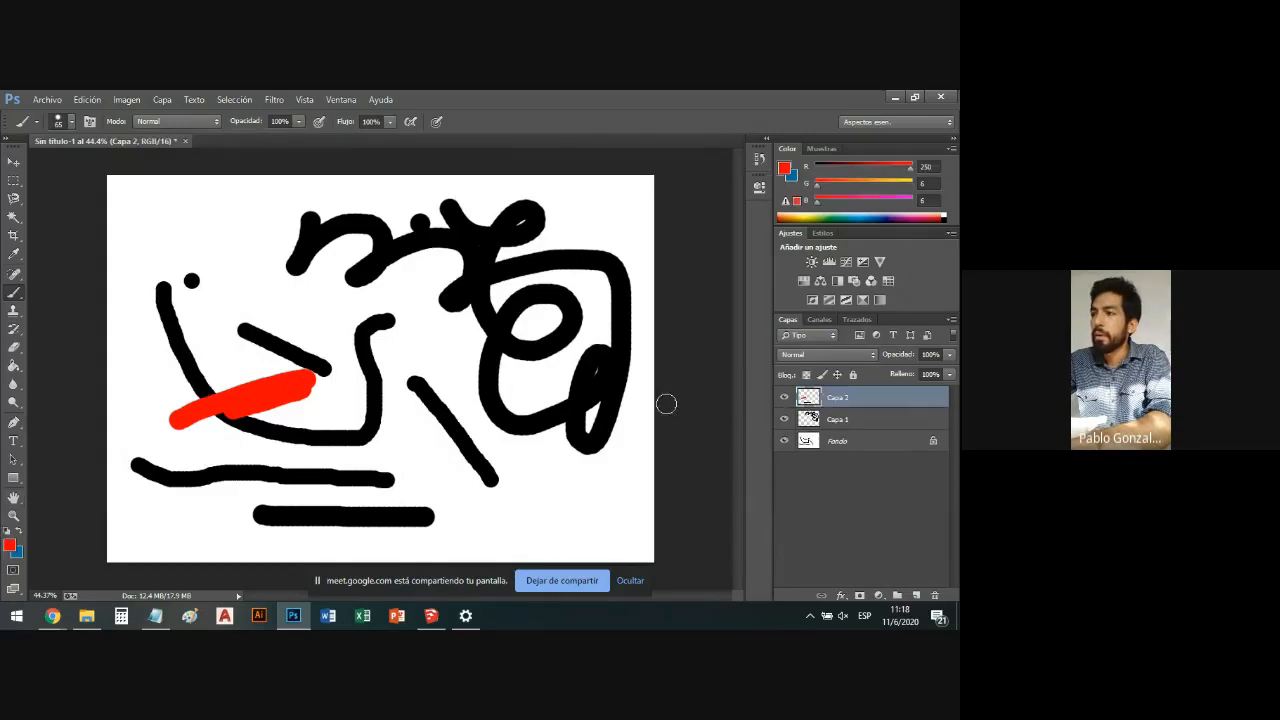
Erase a bit of the red stroke's upper end on Capa 2, check the background colour, and try and undo another erasure.
{"action": "left_click", "coordinate": [14, 346]}
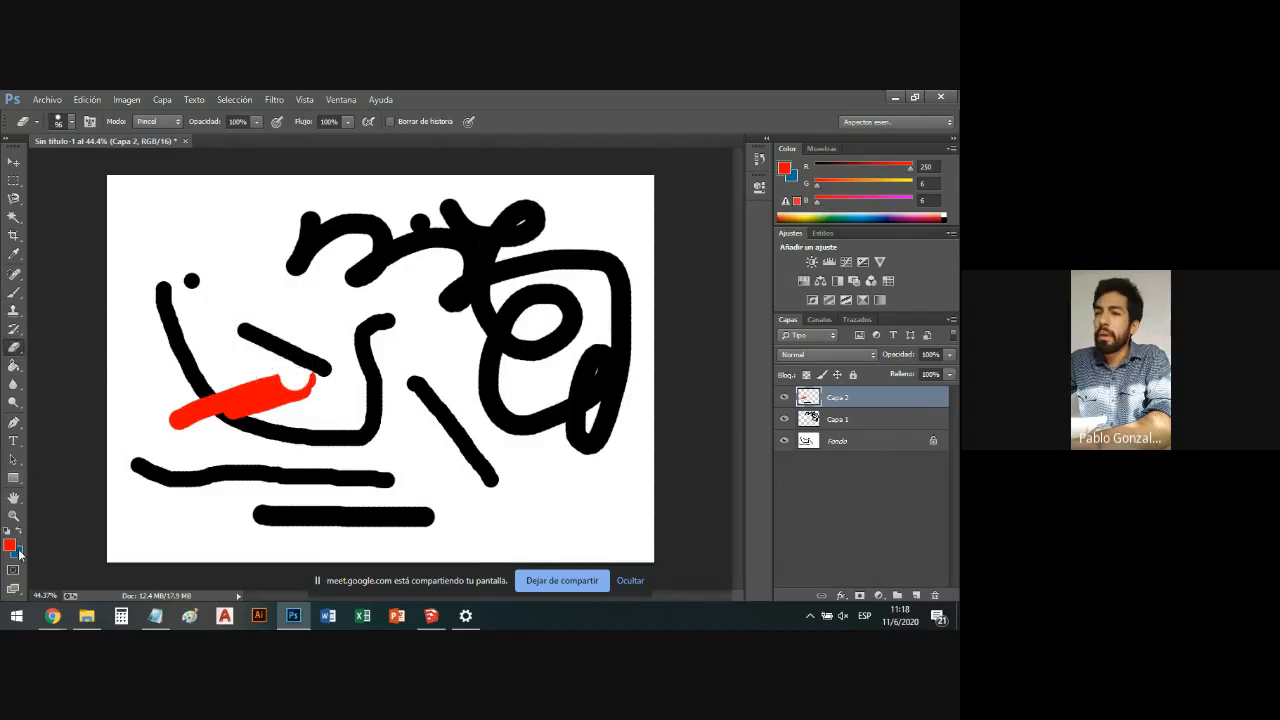
{"action": "left_click", "coordinate": [17, 556]}
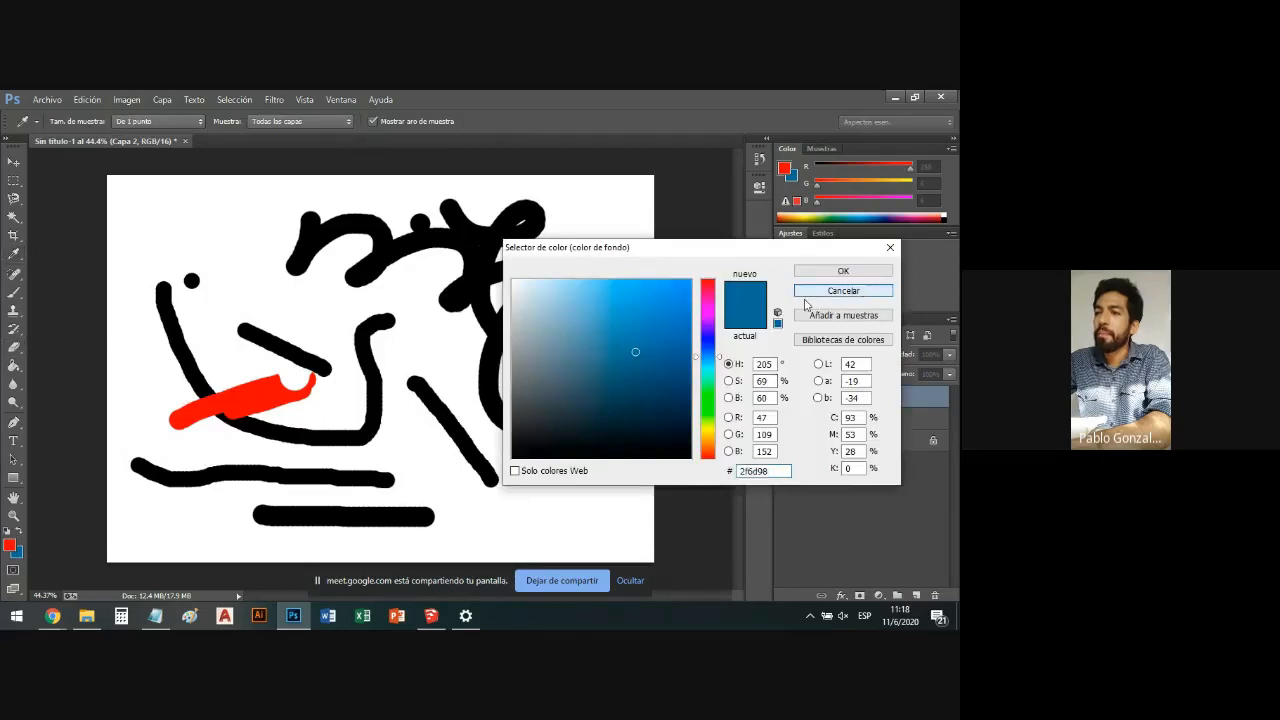
{"action": "left_click", "coordinate": [840, 288]}
{"action": "left_click_drag", "start_coordinate": [222, 405], "coordinate": [236, 410]}
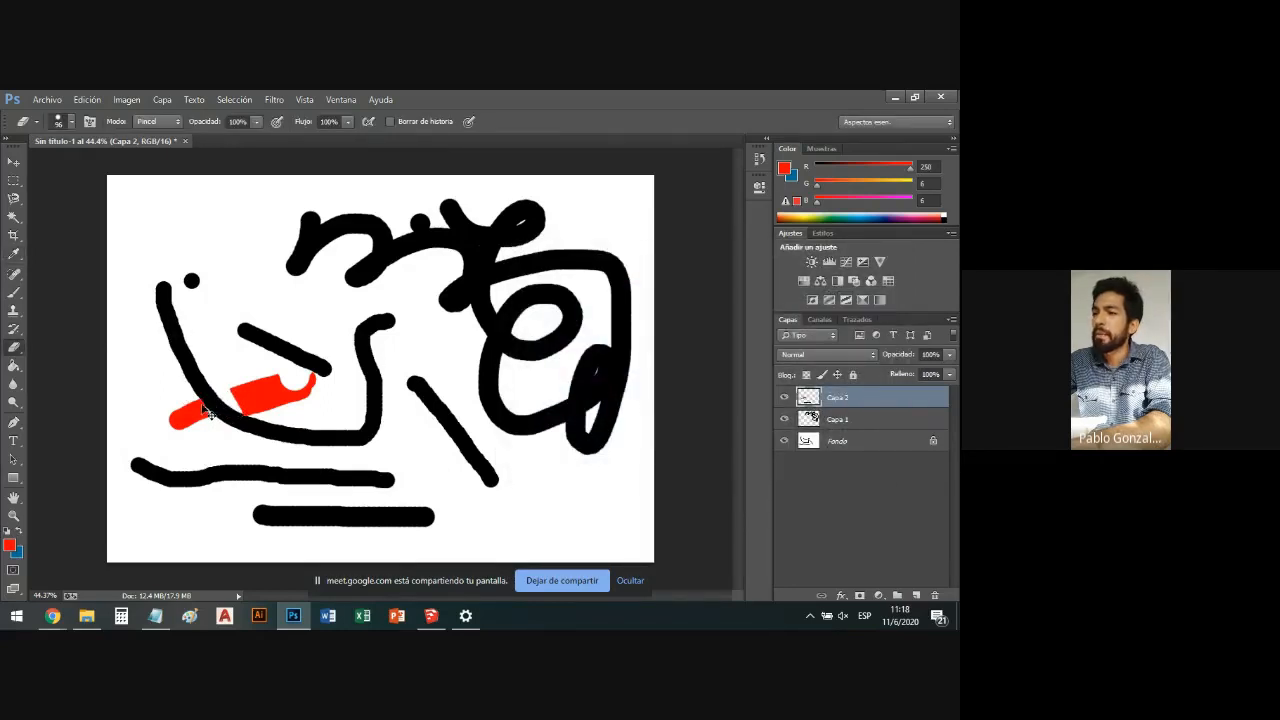
{"action": "key", "text": "ctrl+z"}
Swap the foreground and background colours and erase through the middle of the red stroke on Capa 2.
{"action": "left_click", "coordinate": [14, 162]}
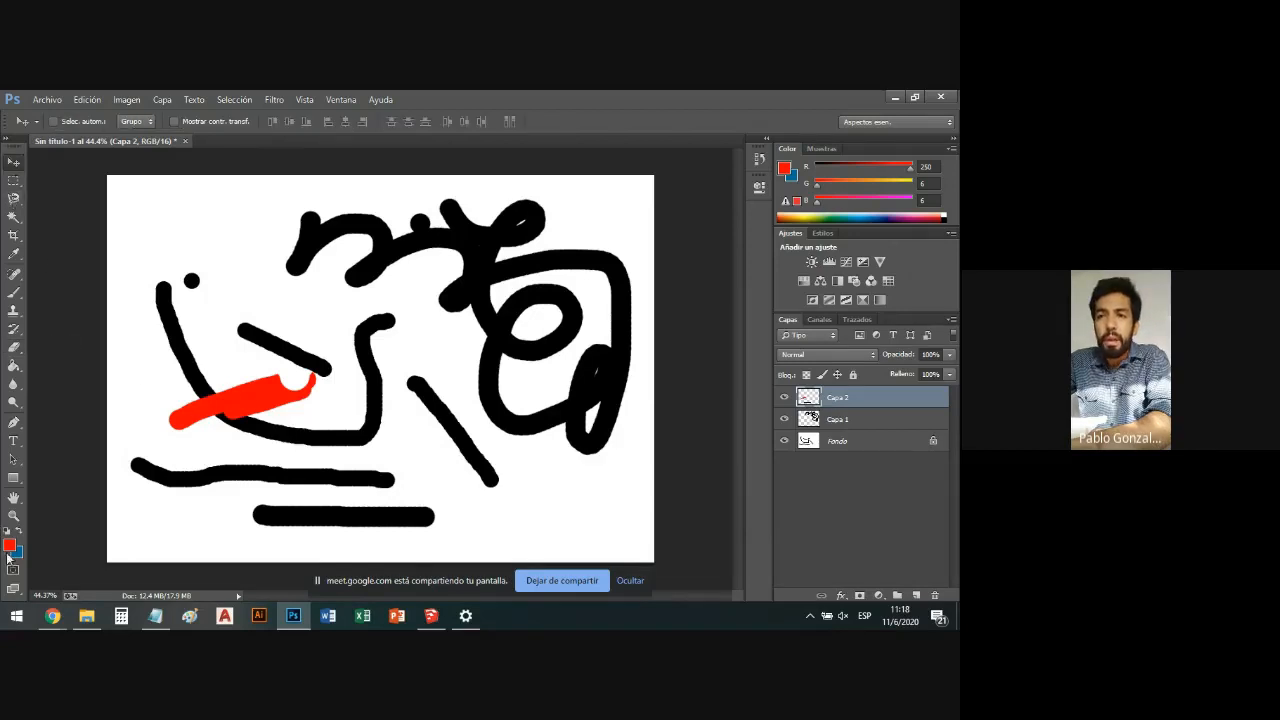
{"action": "left_click", "coordinate": [16, 534]}
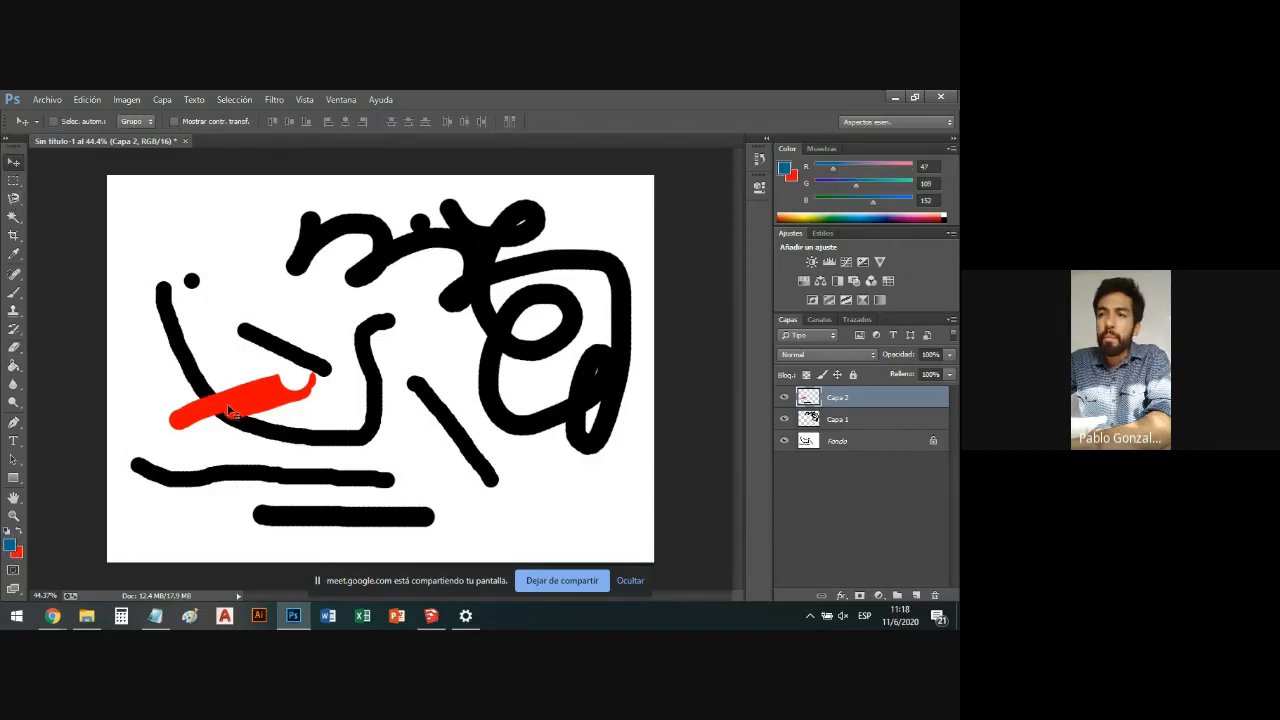
{"action": "left_click", "coordinate": [14, 347]}
{"action": "mouse_move", "coordinate": [248, 386]}
{"action": "left_mouse_down"}
{"action": "mouse_move", "coordinate": [252, 408]}
{"action": "mouse_move", "coordinate": [245, 397]}
{"action": "left_mouse_up"}
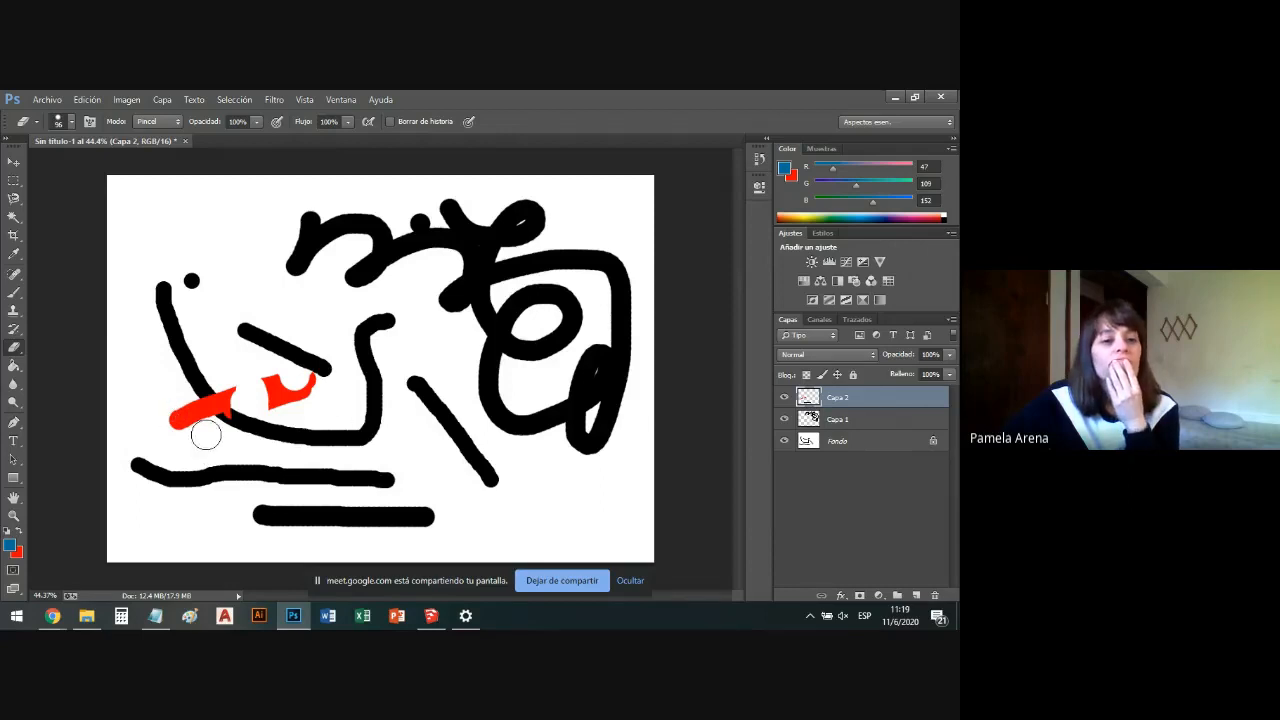
Use the Eraser on the Fondo layer over the middle of the short diagonal line with red as background colour.
{"action": "left_click", "coordinate": [858, 441]}
{"action": "mouse_move", "coordinate": [432, 440]}
{"action": "left_mouse_down"}
{"action": "mouse_move", "coordinate": [455, 425]}
{"action": "mouse_move", "coordinate": [468, 440]}
{"action": "left_mouse_up"}
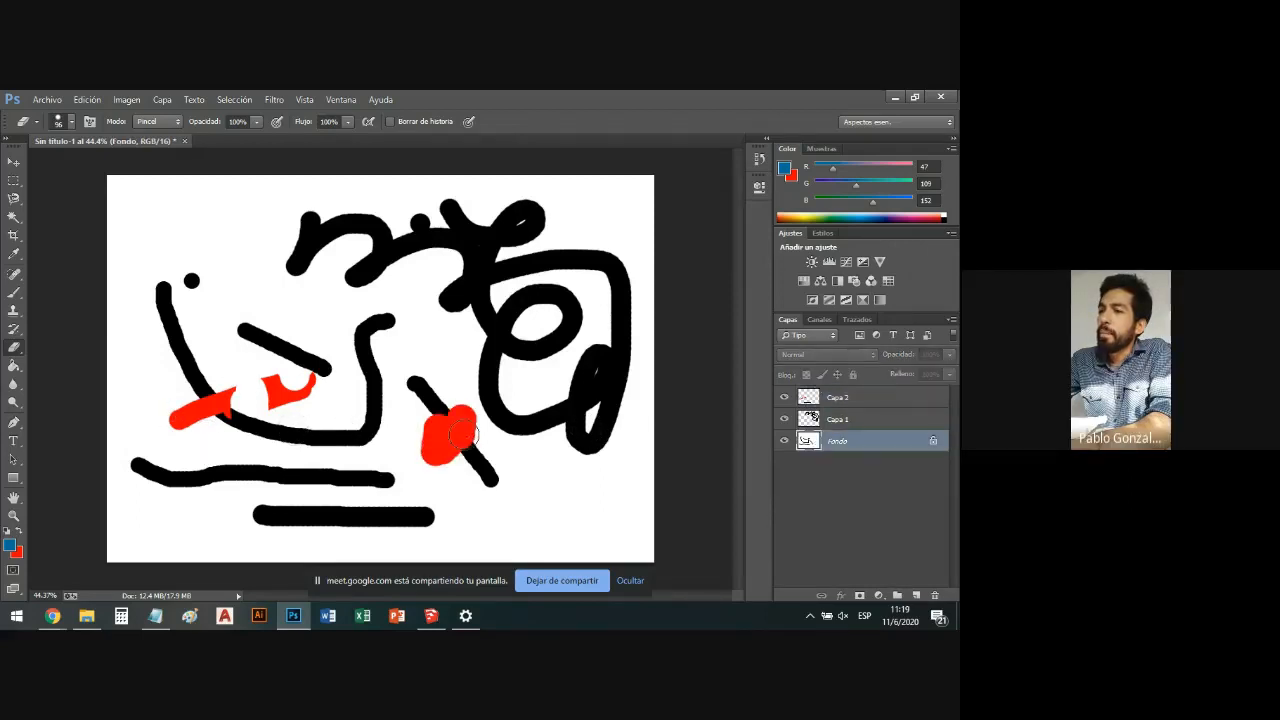
{"action": "key", "text": "z"}
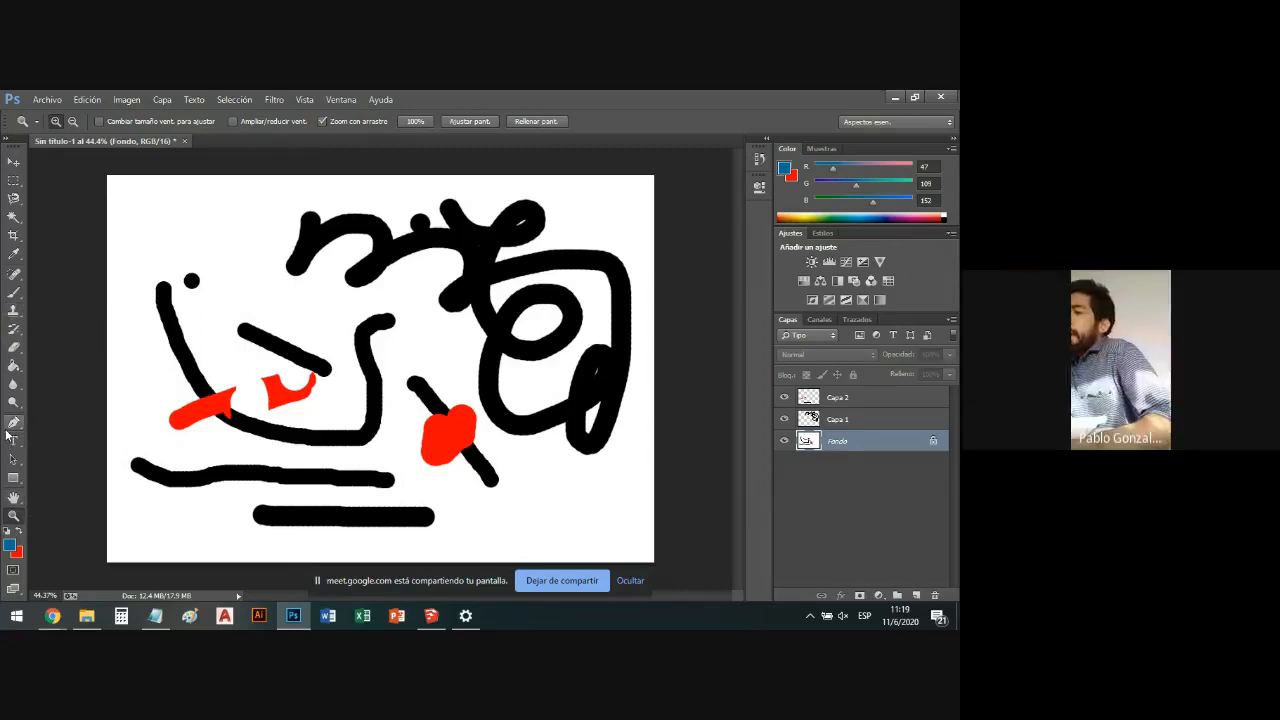
Set the background colour to green and sweep the Eraser in broad strokes over the centre and upper part of the Fondo layer.
{"action": "left_click", "coordinate": [18, 553]}
{"action": "left_click", "coordinate": [709, 396]}
{"action": "left_click_drag", "start_coordinate": [685, 330], "coordinate": [669, 312]}
{"action": "left_click", "coordinate": [811, 274]}
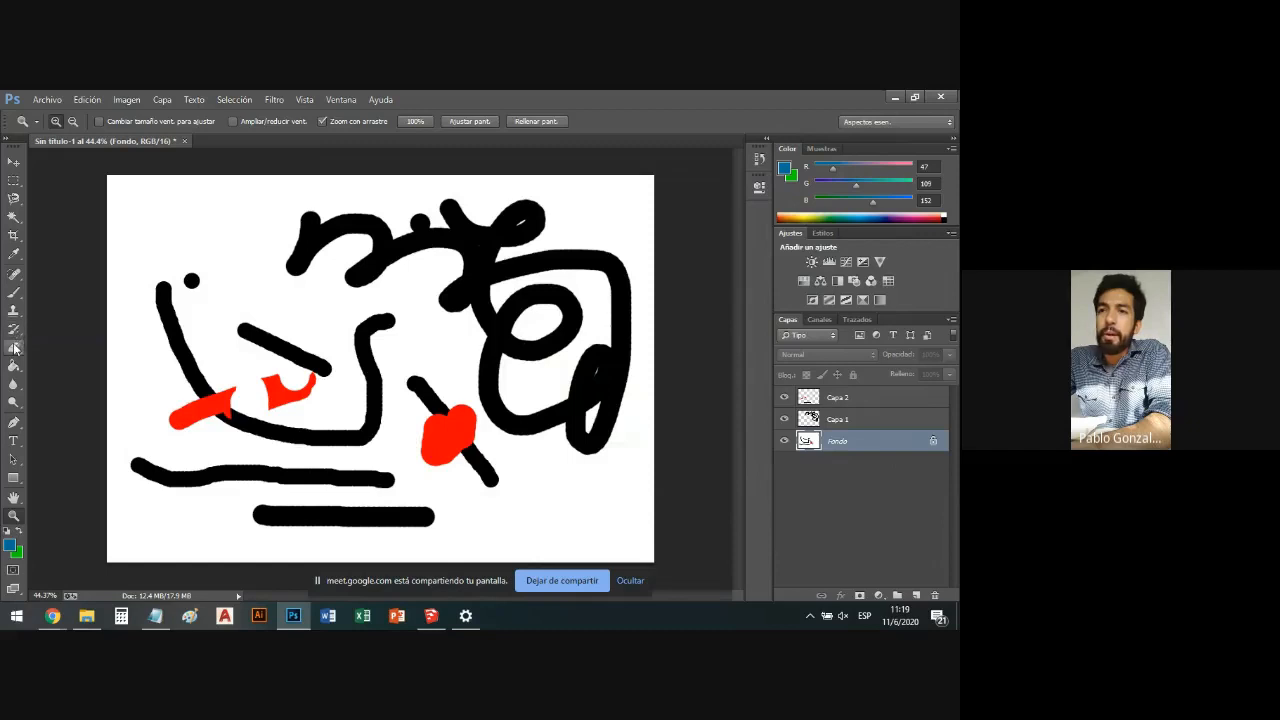
{"action": "left_click", "coordinate": [14, 347]}
{"action": "mouse_move", "coordinate": [318, 298]}
{"action": "left_mouse_down"}
{"action": "mouse_move", "coordinate": [343, 346]}
{"action": "mouse_move", "coordinate": [362, 325]}
{"action": "mouse_move", "coordinate": [395, 327]}
{"action": "mouse_move", "coordinate": [310, 306]}
{"action": "mouse_move", "coordinate": [314, 268]}
{"action": "mouse_move", "coordinate": [355, 240]}
{"action": "mouse_move", "coordinate": [318, 206]}
{"action": "mouse_move", "coordinate": [283, 253]}
{"action": "mouse_move", "coordinate": [318, 247]}
{"action": "mouse_move", "coordinate": [269, 270]}
{"action": "mouse_move", "coordinate": [395, 340]}
{"action": "mouse_move", "coordinate": [335, 362]}
{"action": "mouse_move", "coordinate": [380, 412]}
{"action": "mouse_move", "coordinate": [345, 367]}
{"action": "mouse_move", "coordinate": [370, 370]}
{"action": "mouse_move", "coordinate": [313, 410]}
{"action": "mouse_move", "coordinate": [368, 402]}
{"action": "mouse_move", "coordinate": [277, 434]}
{"action": "left_mouse_up"}
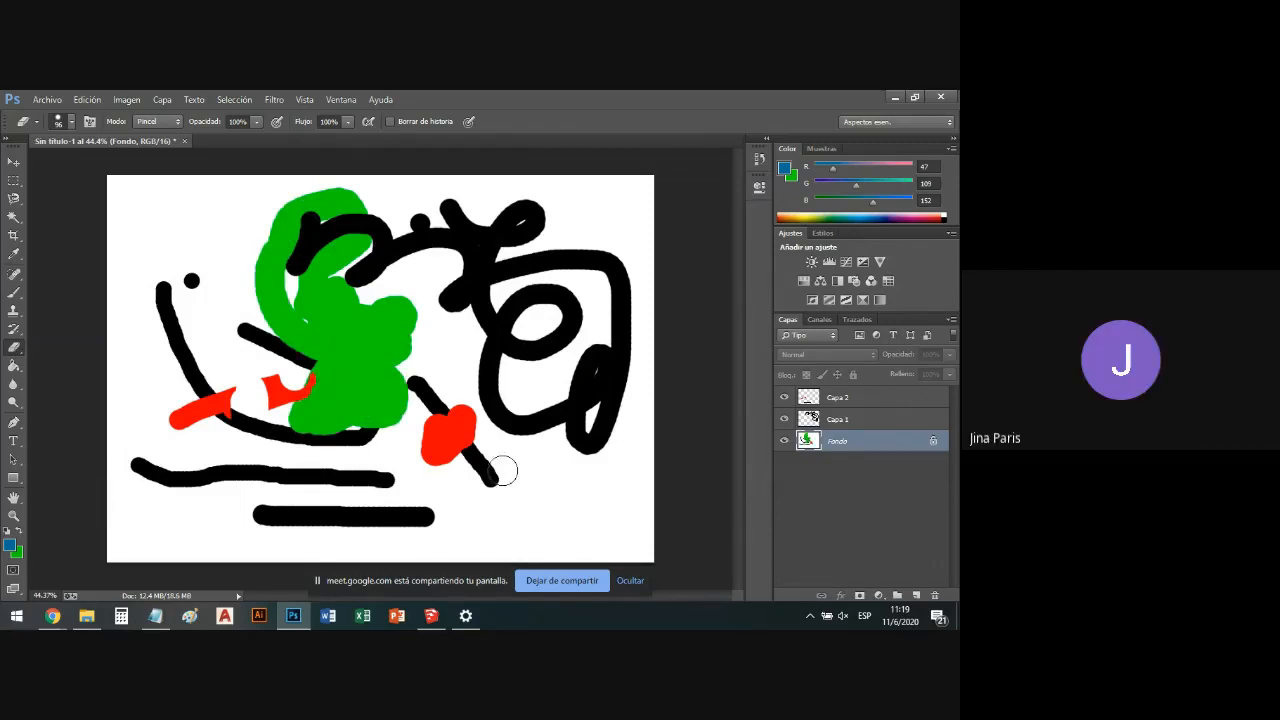
Erase the left piece of the red stroke on Capa 2 and the inner black loops on Capa 1.
{"action": "left_click", "coordinate": [846, 404]}
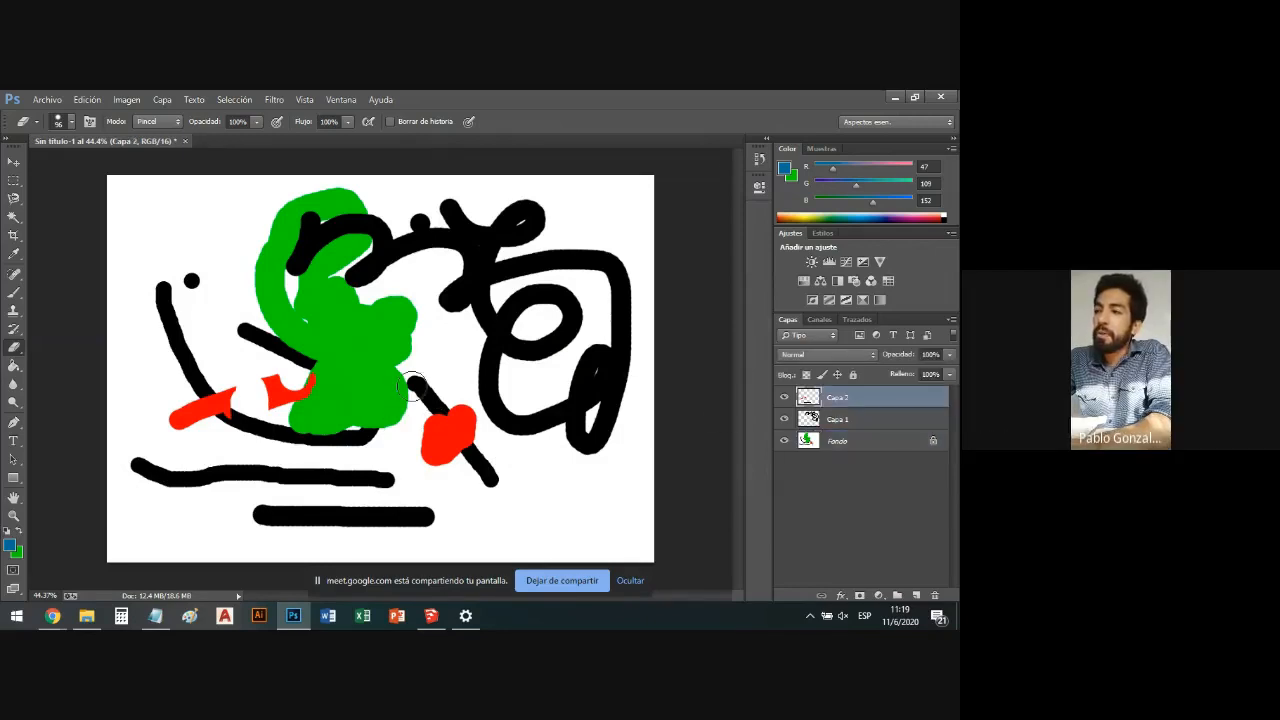
{"action": "mouse_move", "coordinate": [205, 385]}
{"action": "left_mouse_down"}
{"action": "mouse_move", "coordinate": [216, 418]}
{"action": "mouse_move", "coordinate": [231, 411]}
{"action": "mouse_move", "coordinate": [194, 409]}
{"action": "left_mouse_up"}
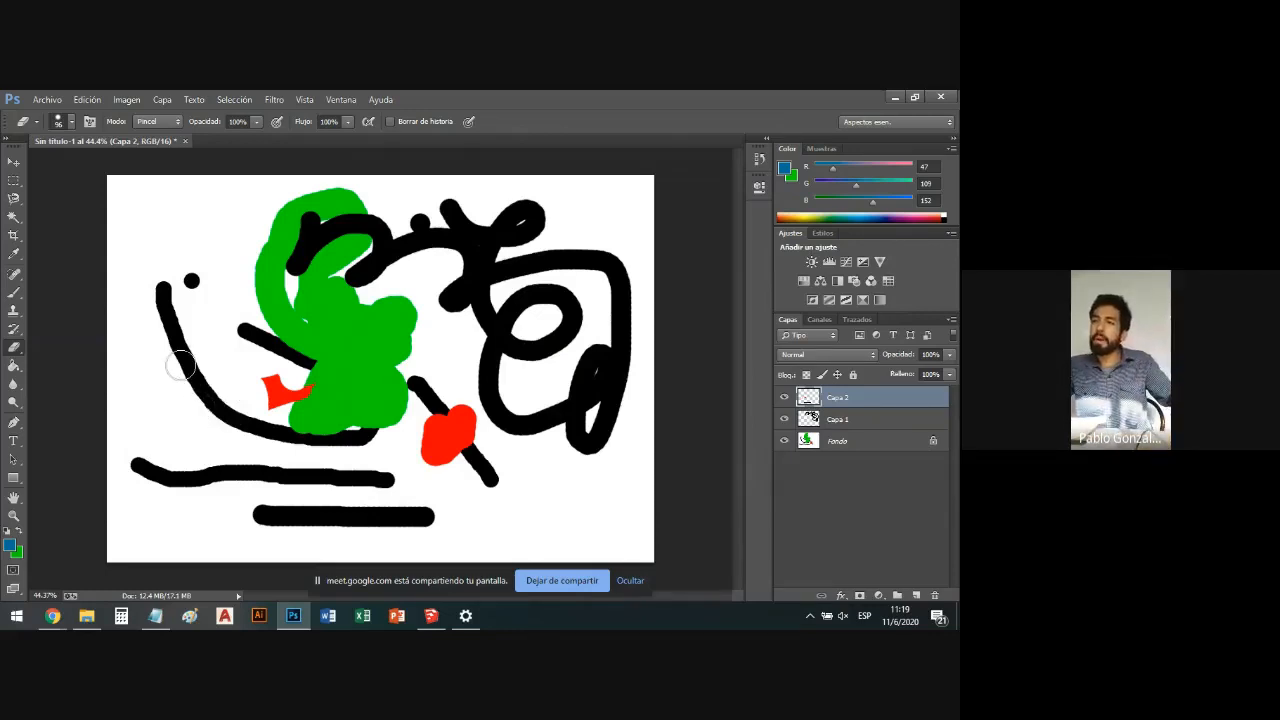
{"action": "left_click", "coordinate": [837, 420]}
{"action": "mouse_move", "coordinate": [458, 300]}
{"action": "left_mouse_down"}
{"action": "mouse_move", "coordinate": [499, 331]}
{"action": "mouse_move", "coordinate": [541, 305]}
{"action": "mouse_move", "coordinate": [526, 341]}
{"action": "mouse_move", "coordinate": [580, 301]}
{"action": "mouse_move", "coordinate": [505, 318]}
{"action": "mouse_move", "coordinate": [553, 327]}
{"action": "mouse_move", "coordinate": [510, 345]}
{"action": "mouse_move", "coordinate": [550, 327]}
{"action": "mouse_move", "coordinate": [501, 379]}
{"action": "mouse_move", "coordinate": [552, 351]}
{"action": "mouse_move", "coordinate": [516, 391]}
{"action": "mouse_move", "coordinate": [493, 371]}
{"action": "mouse_move", "coordinate": [510, 419]}
{"action": "mouse_move", "coordinate": [529, 398]}
{"action": "mouse_move", "coordinate": [584, 408]}
{"action": "mouse_move", "coordinate": [544, 439]}
{"action": "mouse_move", "coordinate": [523, 422]}
{"action": "mouse_move", "coordinate": [591, 381]}
{"action": "mouse_move", "coordinate": [597, 352]}
{"action": "mouse_move", "coordinate": [570, 411]}
{"action": "left_mouse_up"}
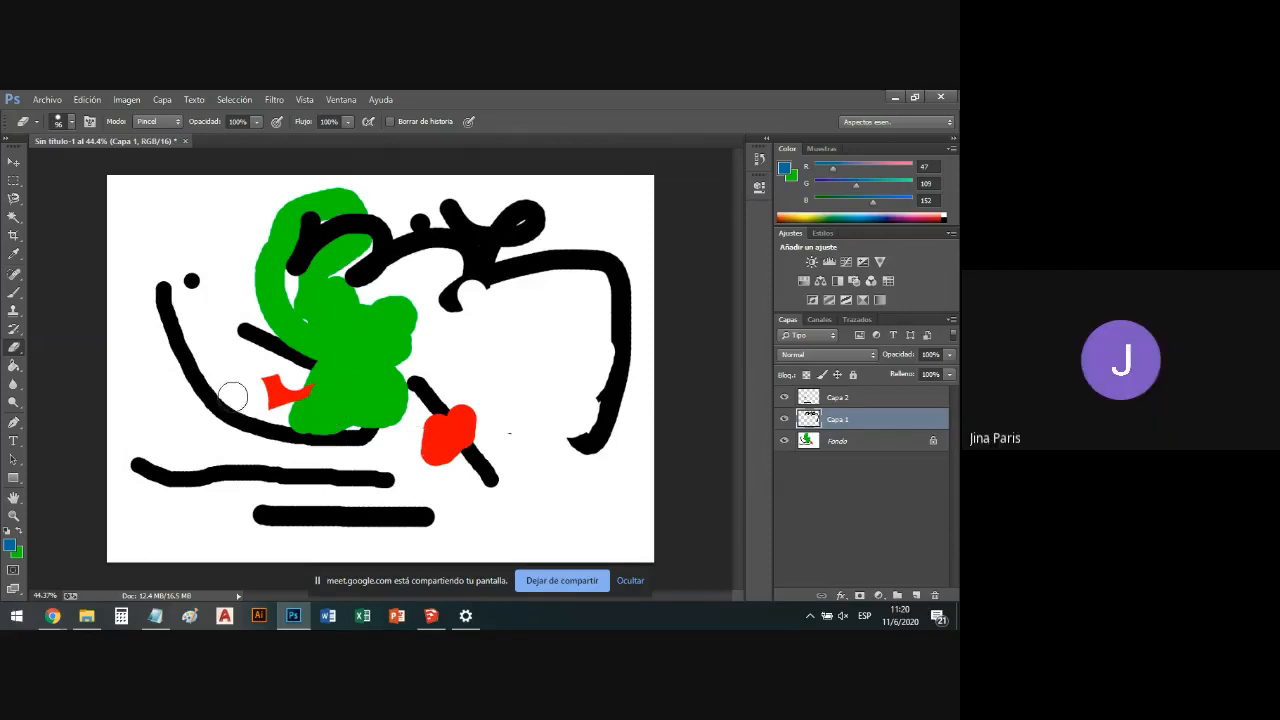
Delete the remaining black scribbles on Capa 1 with two large rectangular marquee selections and deselect.
{"action": "left_click", "coordinate": [14, 182]}
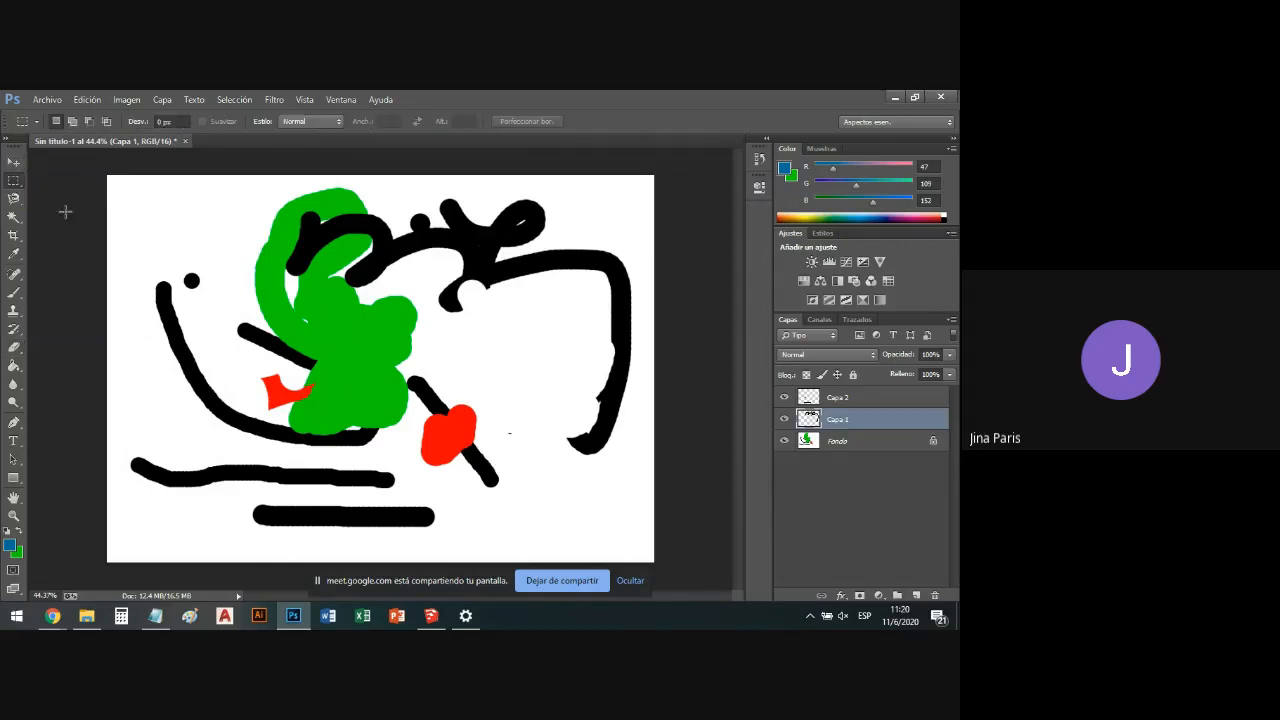
{"action": "left_click_drag", "start_coordinate": [115, 215], "coordinate": [563, 562]}
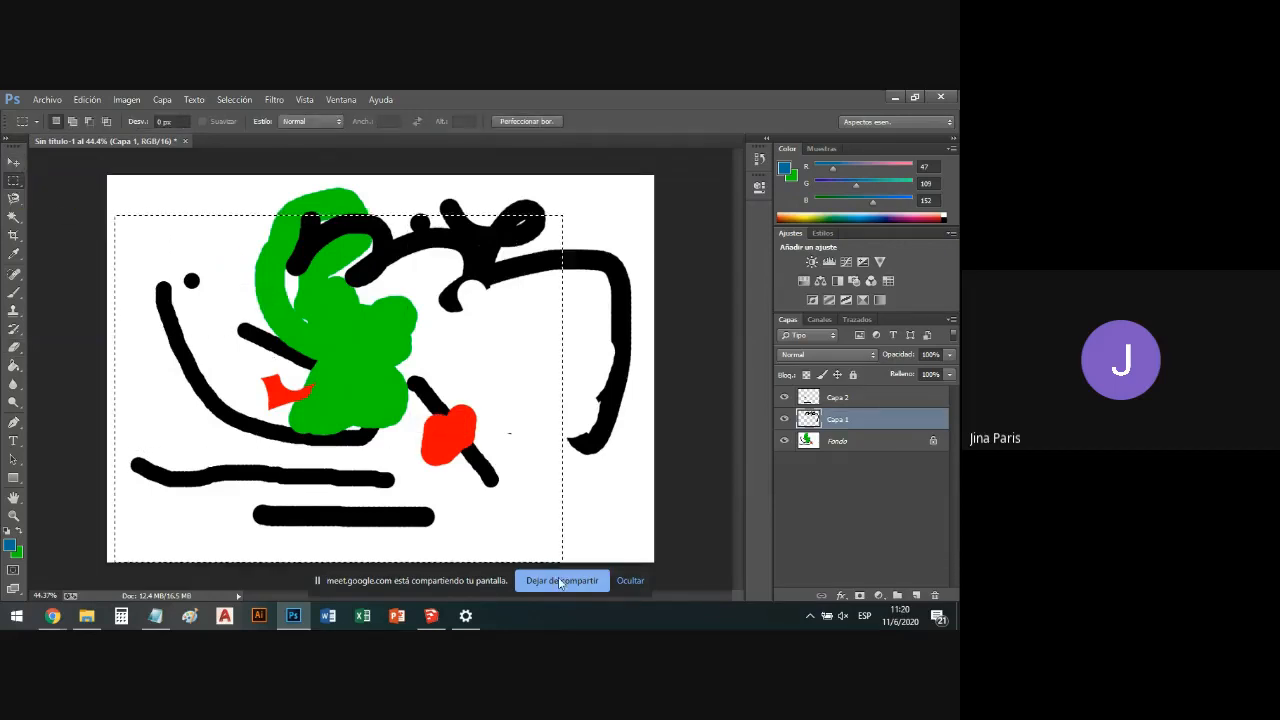
{"action": "key", "text": "Delete"}
{"action": "left_click_drag", "start_coordinate": [209, 188], "coordinate": [706, 500]}
{"action": "key", "text": "Delete"}
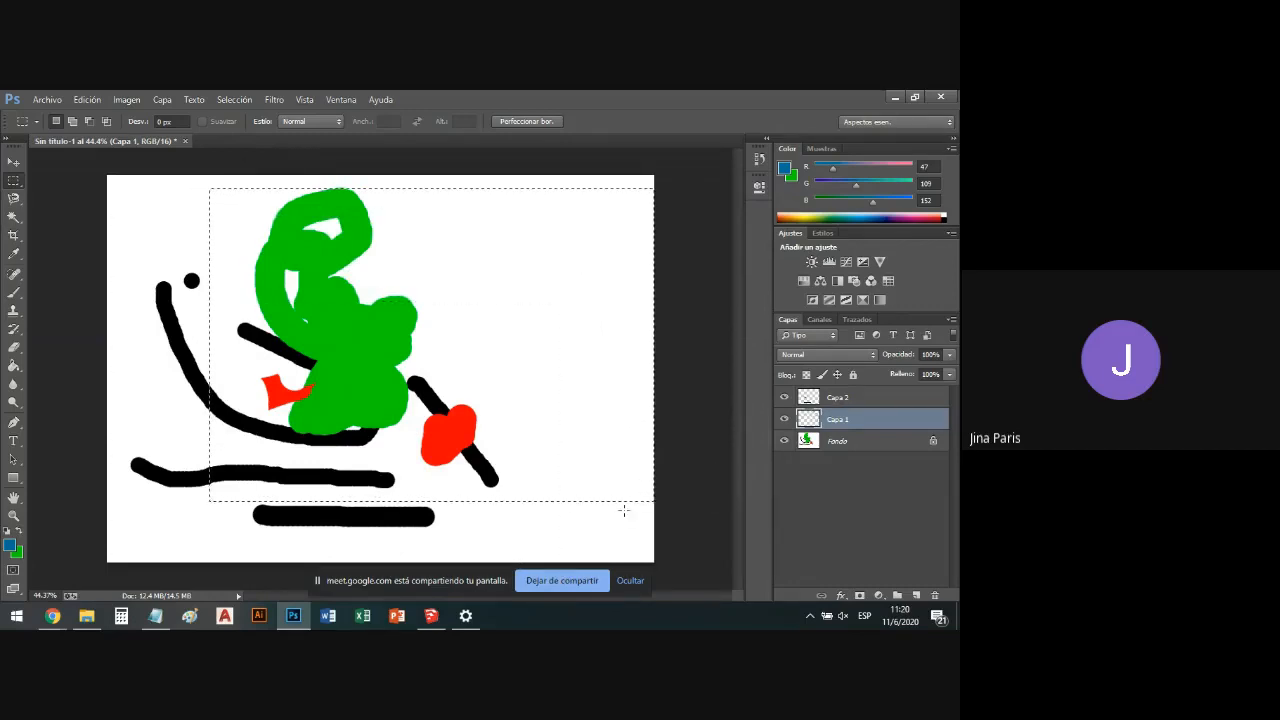
{"action": "key", "text": "ctrl+d"}
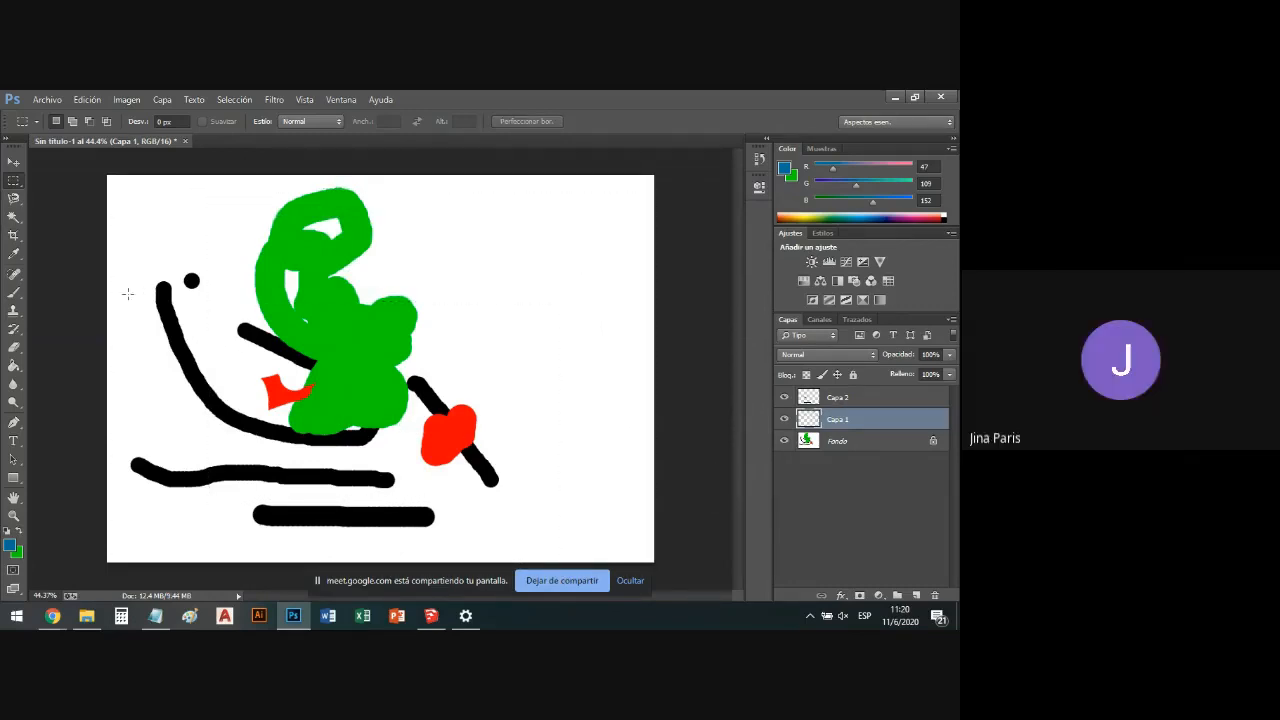
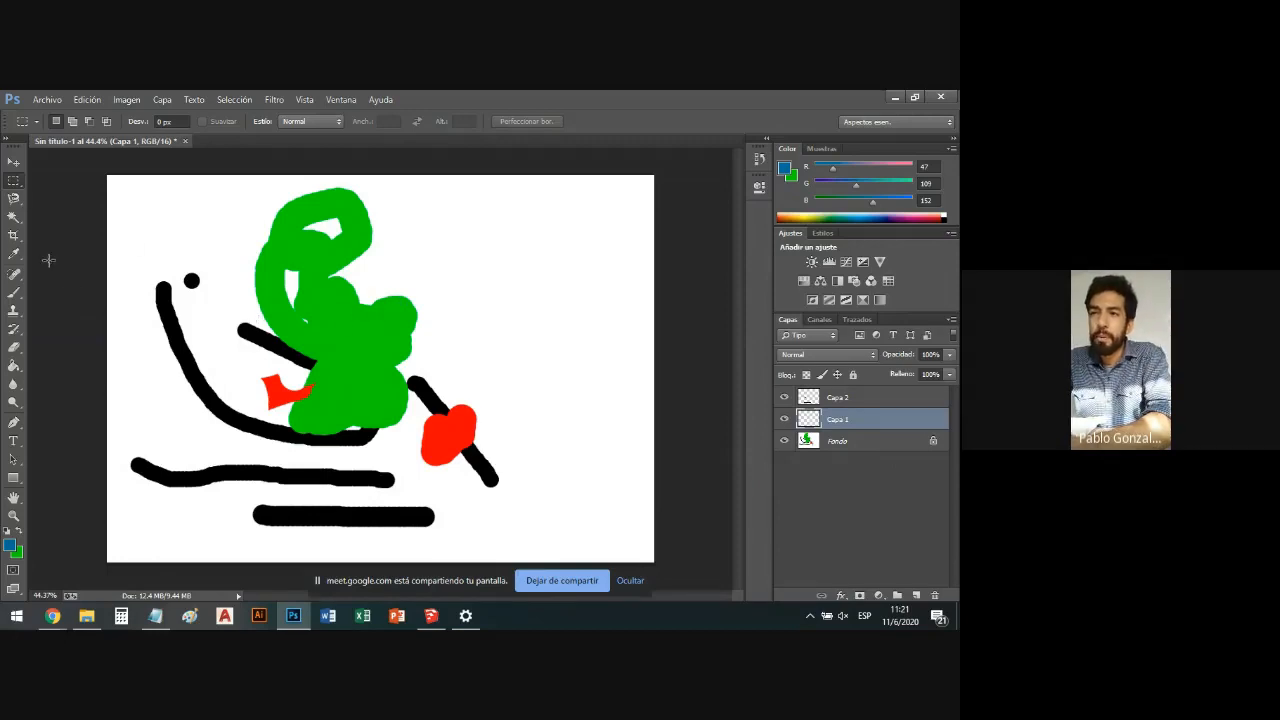
Try a rectangular selection on Capa 1, attempt to delete one around the green strokes on Fondo, and cancel the fill.
{"action": "left_click_drag", "start_coordinate": [195, 179], "coordinate": [533, 560]}
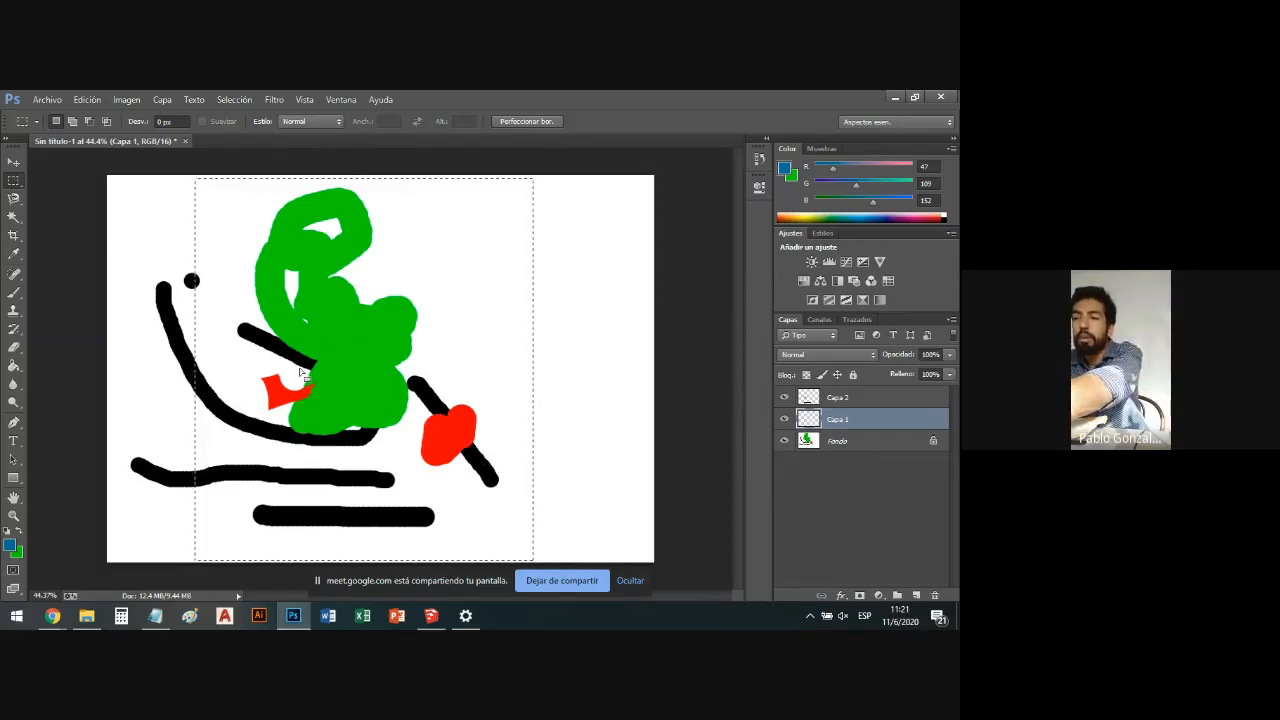
{"action": "left_click", "coordinate": [122, 290]}
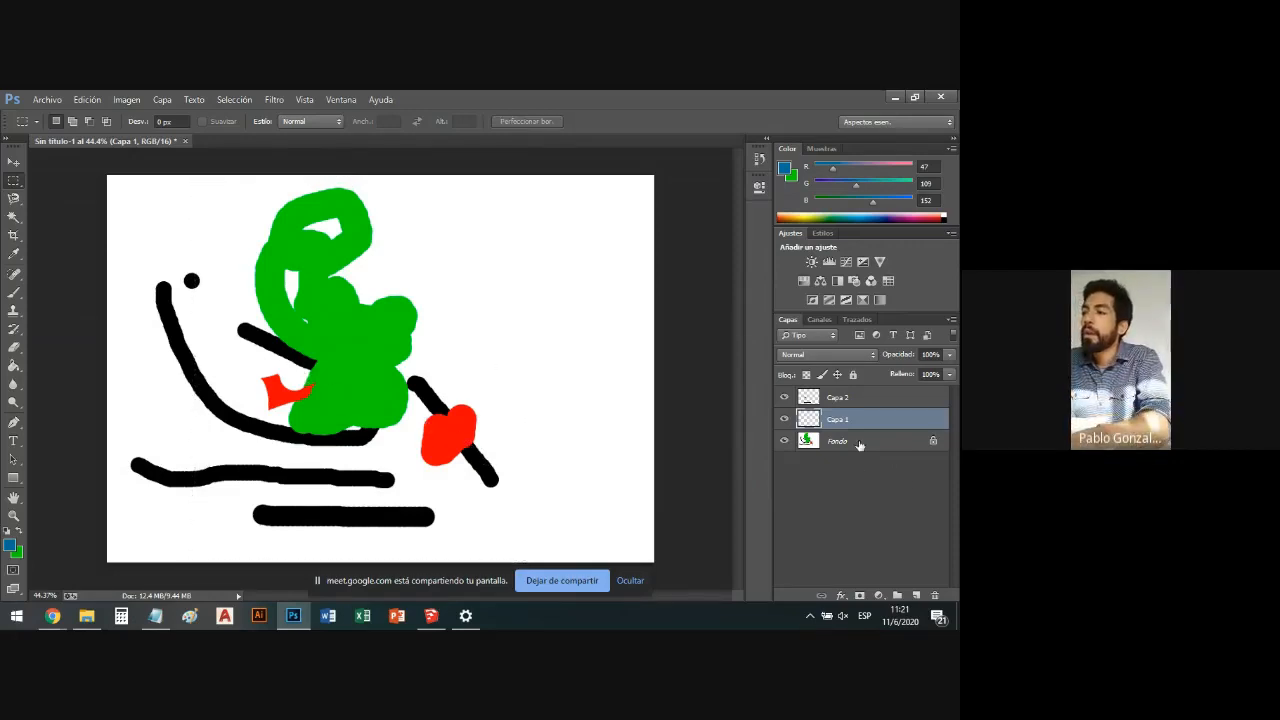
{"action": "left_click", "coordinate": [859, 444]}
{"action": "left_click_drag", "start_coordinate": [202, 186], "coordinate": [480, 455]}
{"action": "key", "text": "Delete"}
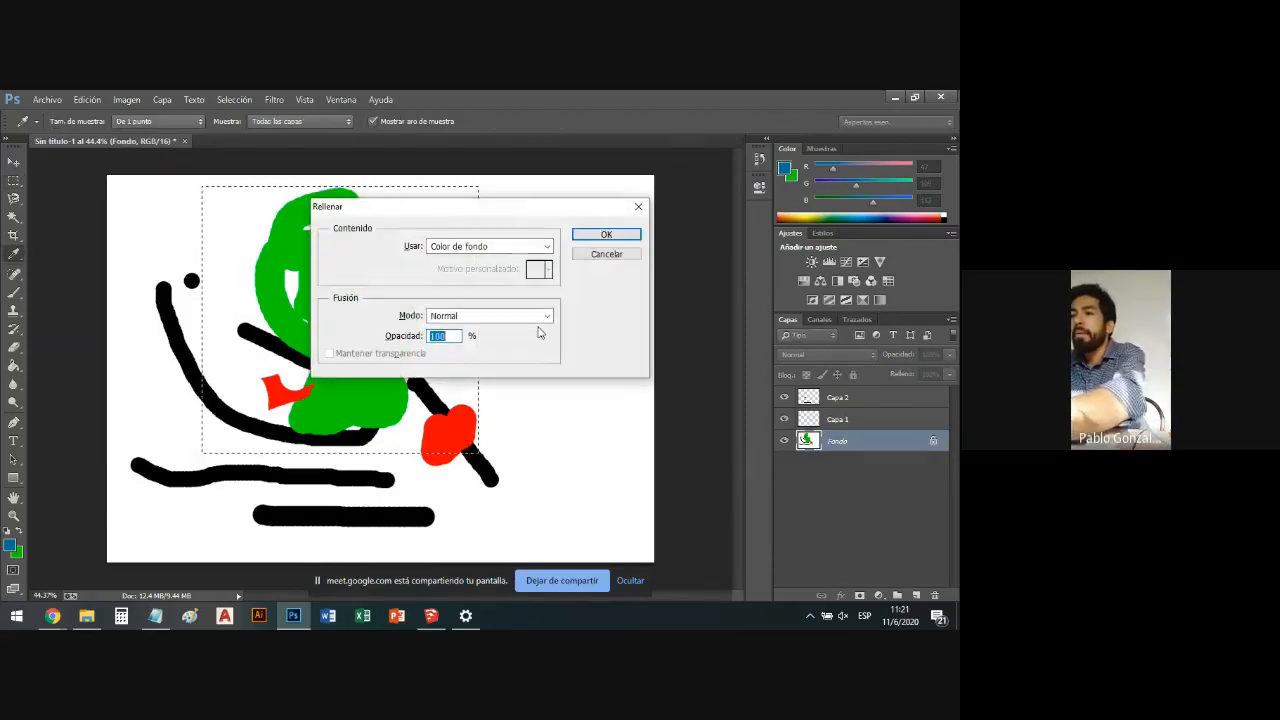
{"action": "key", "text": "Escape"}
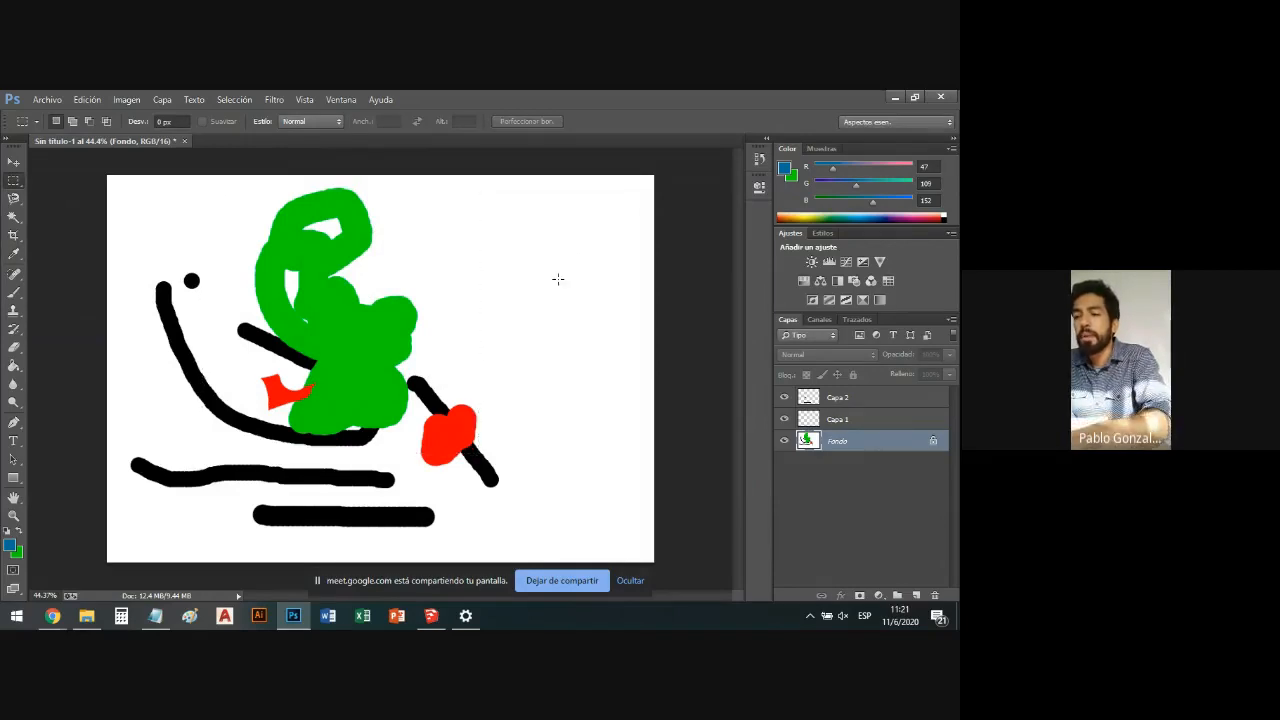
Undo the marquee selections, the deletions and the erasure made on Capa 1, stepping back to the state with Capa 2 active.
{"action": "key", "text": "alt+bracketright"}
{"action": "key", "text": "ctrl+alt+z"}
{"action": "key", "text": "ctrl+alt+z"}
{"action": "key", "text": "ctrl+alt+z"}
{"action": "key", "text": "ctrl+alt+z"}
{"action": "key", "text": "ctrl+alt+z"}
{"action": "key", "text": "ctrl+alt+z"}
{"action": "key", "text": "ctrl+alt+z"}
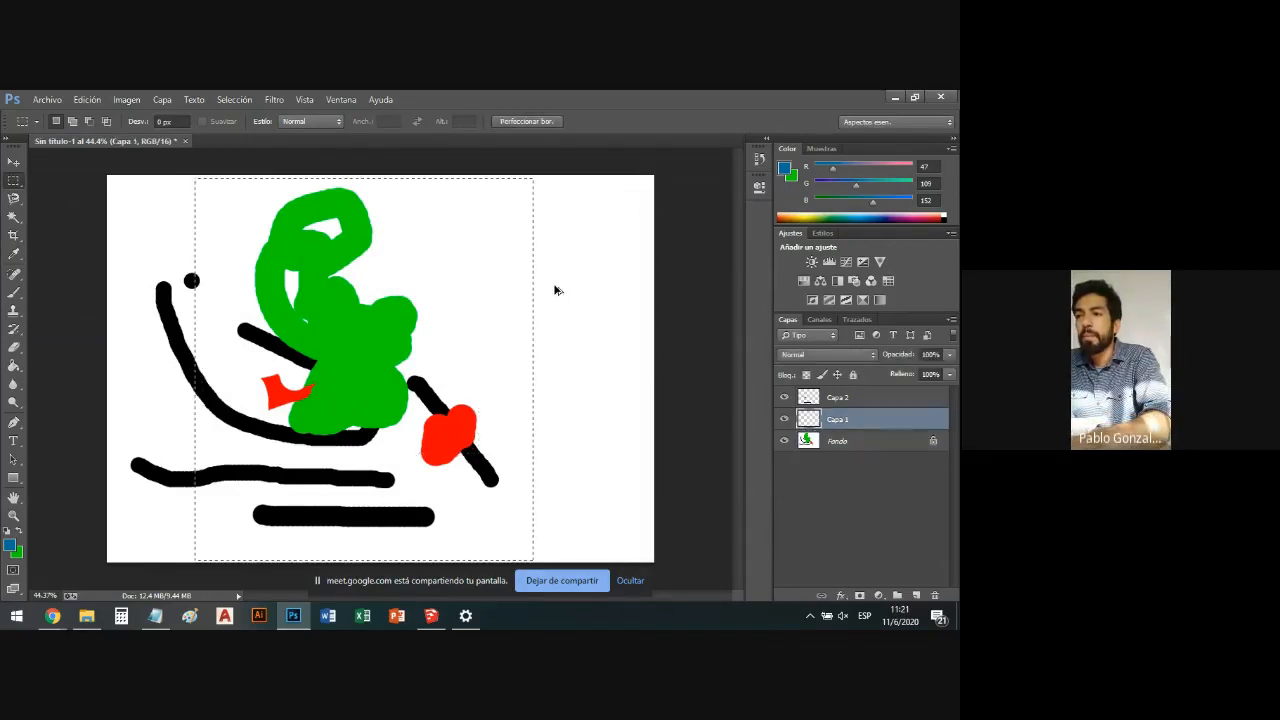
{"action": "key", "text": "ctrl+alt+z"}
{"action": "key", "text": "ctrl+alt+z"}
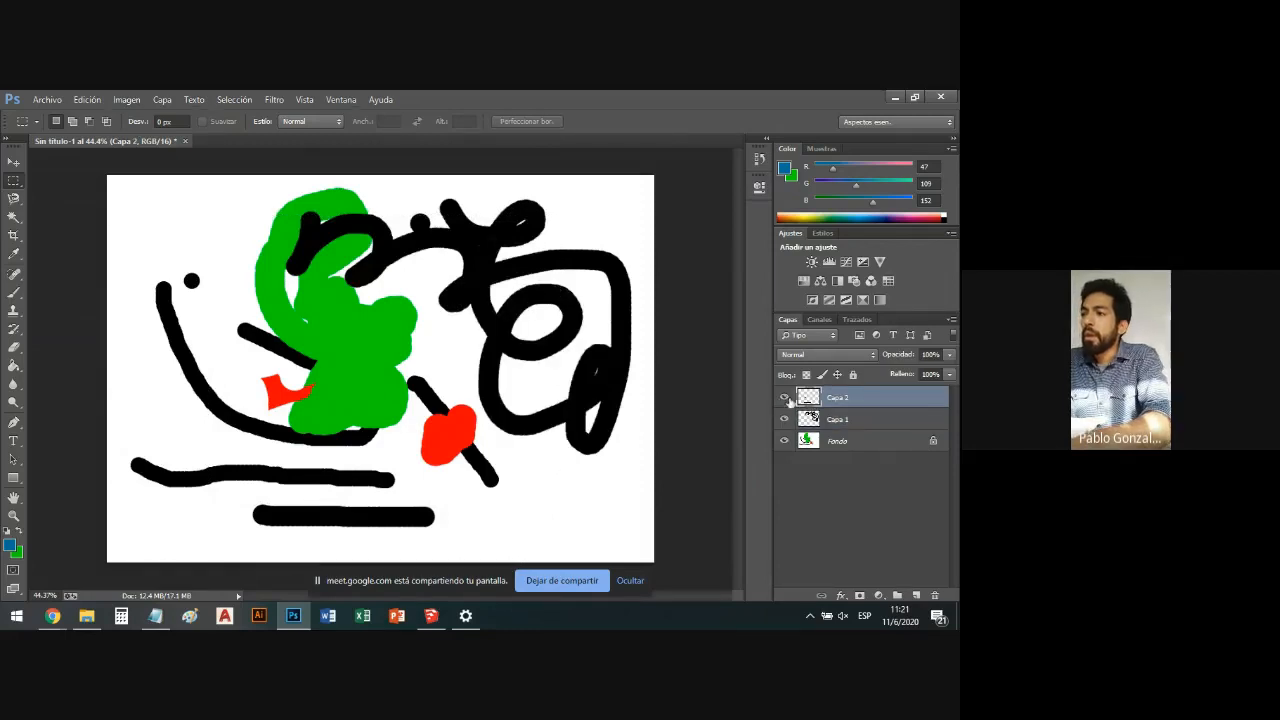
Hide and show Fondo and Capa 1 in turn to examine which strokes belong to each layer.
{"action": "left_click", "coordinate": [784, 442]}
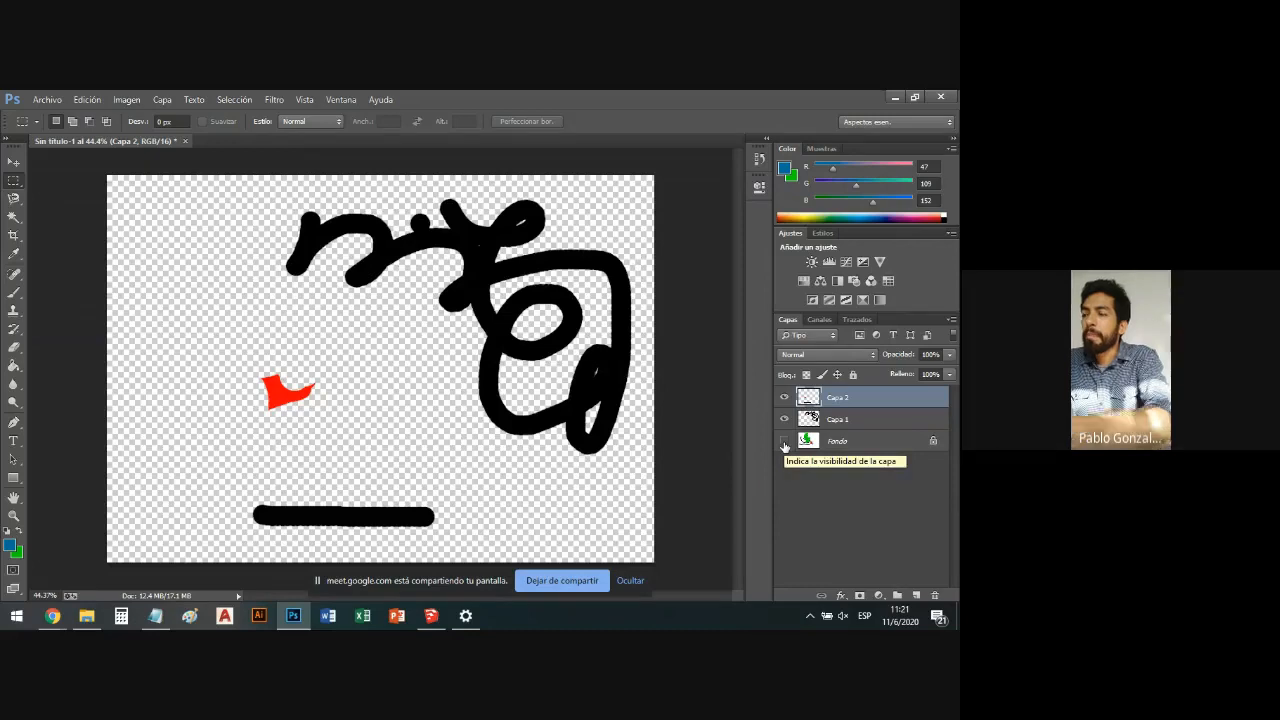
{"action": "left_click", "coordinate": [784, 441]}
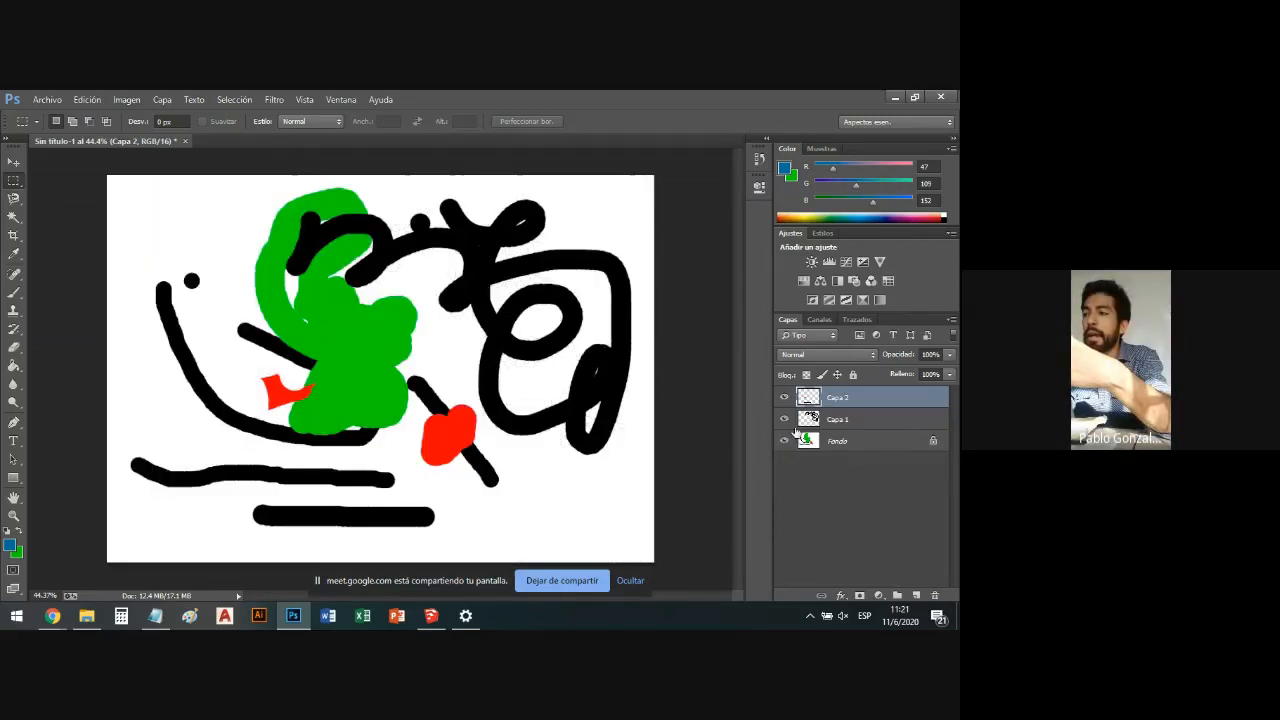
{"action": "left_click", "coordinate": [785, 420]}
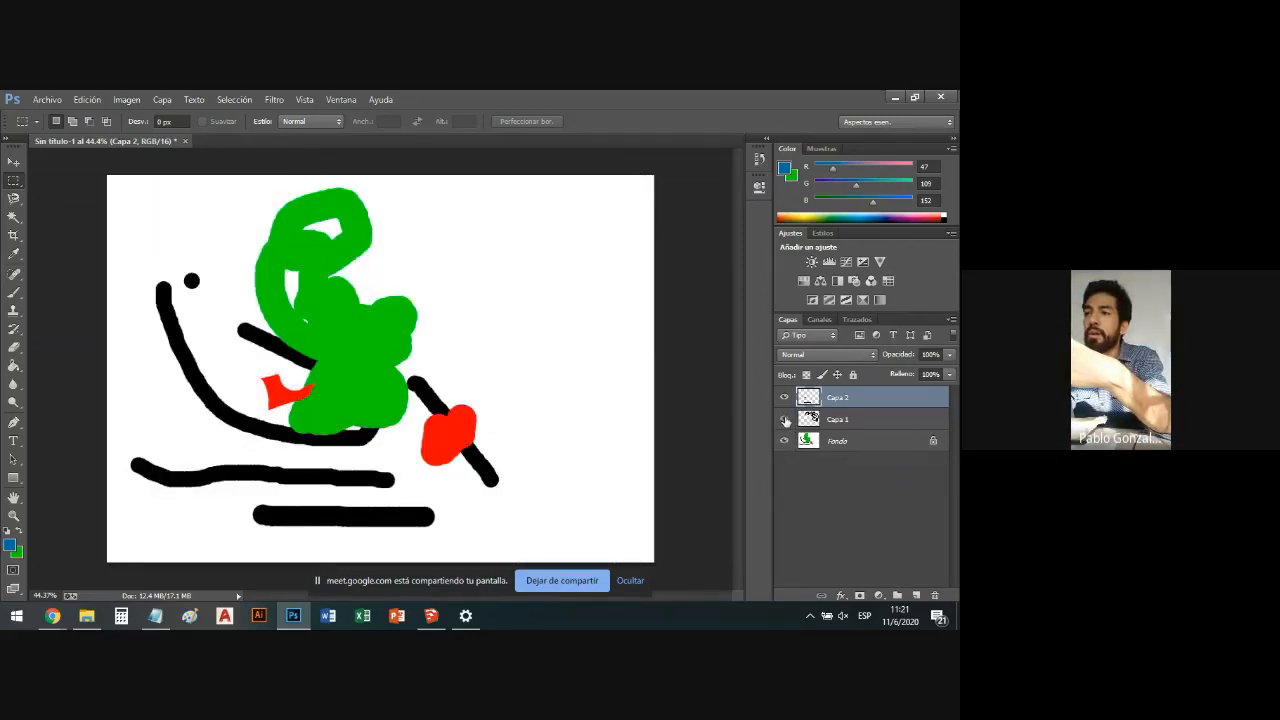
{"action": "left_click", "coordinate": [785, 420]}
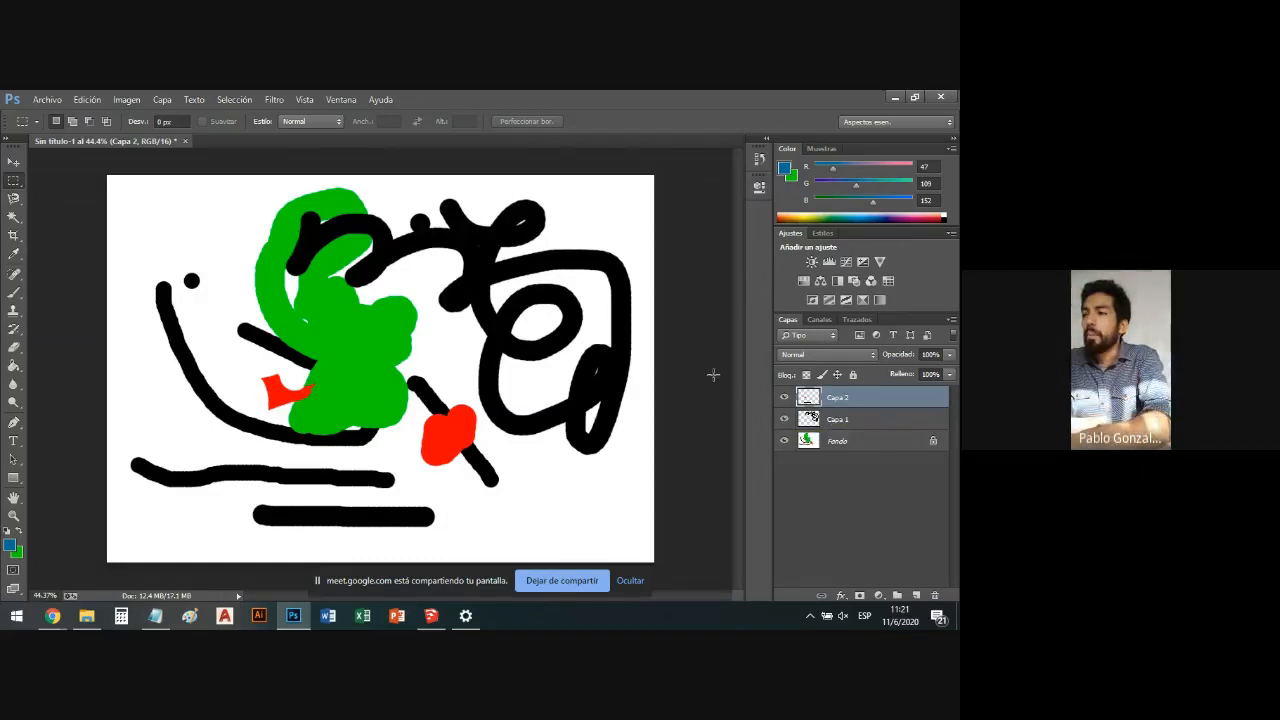
Move Capa 1 above Capa 2 in the layer order, and check both layers by toggling their visibility.
{"action": "left_click", "coordinate": [838, 421]}
{"action": "left_click_drag", "start_coordinate": [833, 422], "coordinate": [843, 400]}
{"action": "mouse_move", "coordinate": [843, 394]}
{"action": "left_mouse_down"}
{"action": "mouse_move", "coordinate": [838, 420]}
{"action": "mouse_move", "coordinate": [838, 396]}
{"action": "left_mouse_up"}
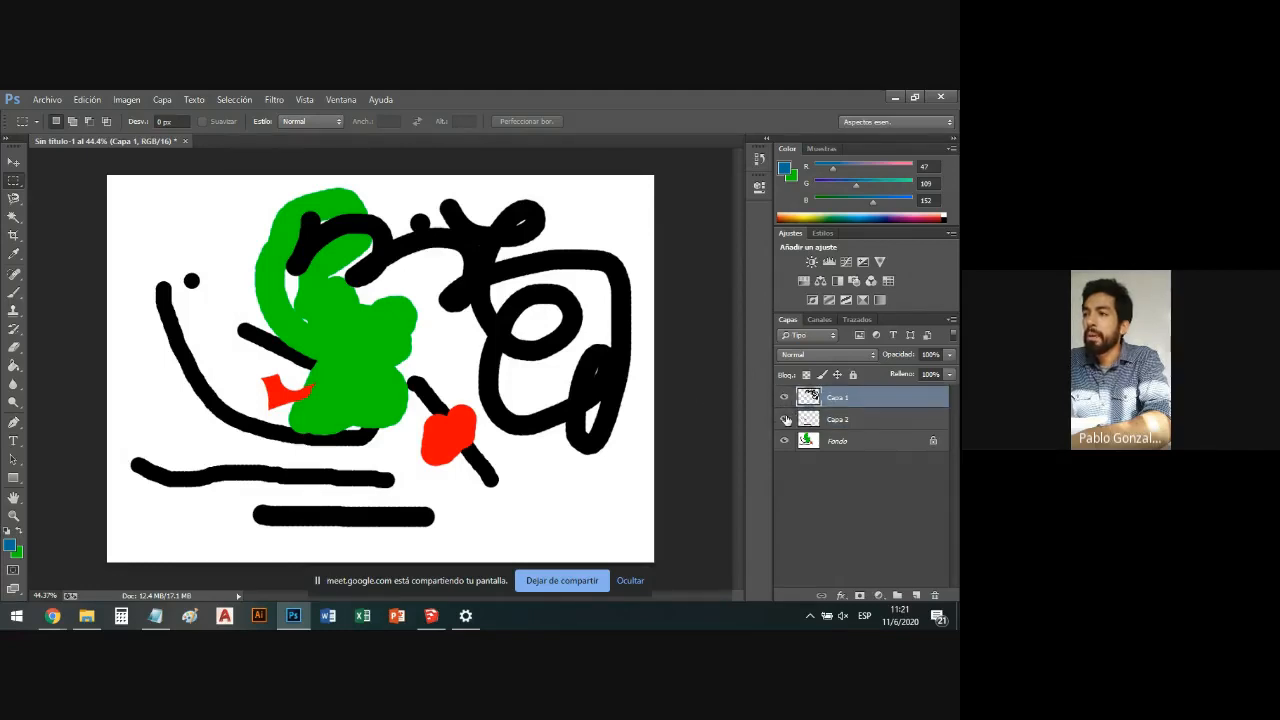
{"action": "left_click", "coordinate": [785, 420]}
{"action": "left_click", "coordinate": [785, 420]}
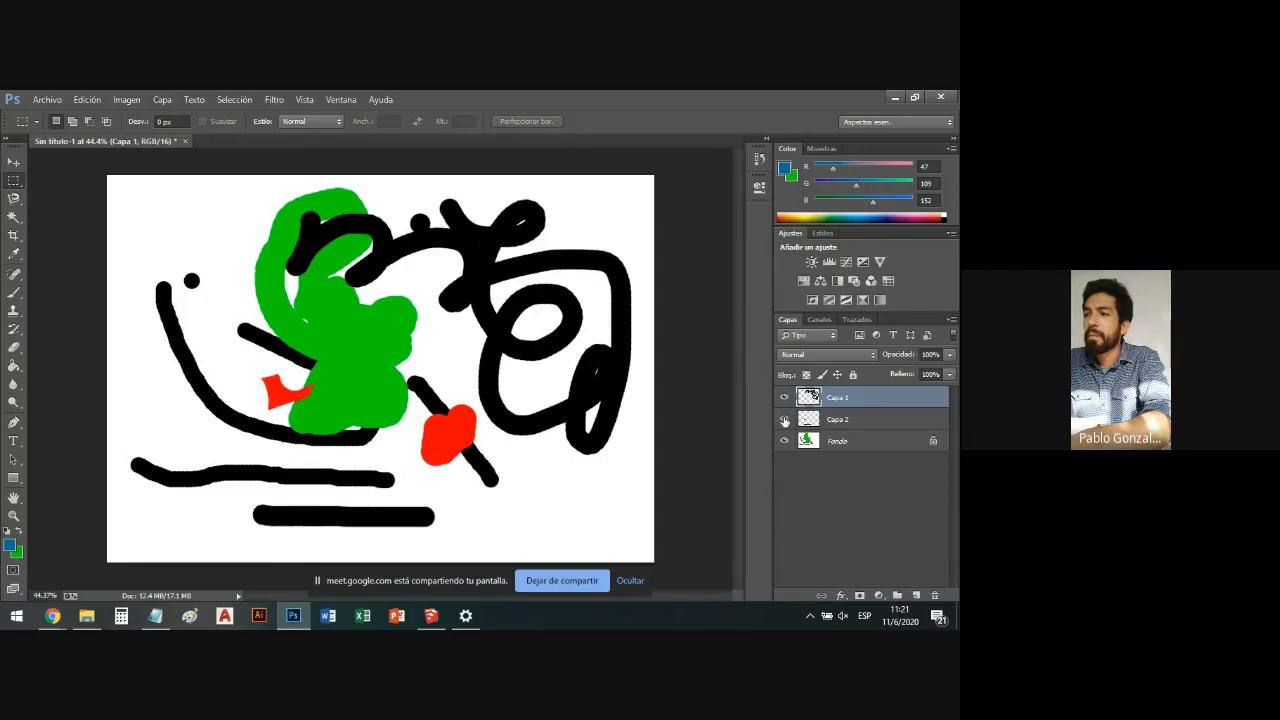
{"action": "left_click", "coordinate": [785, 398]}
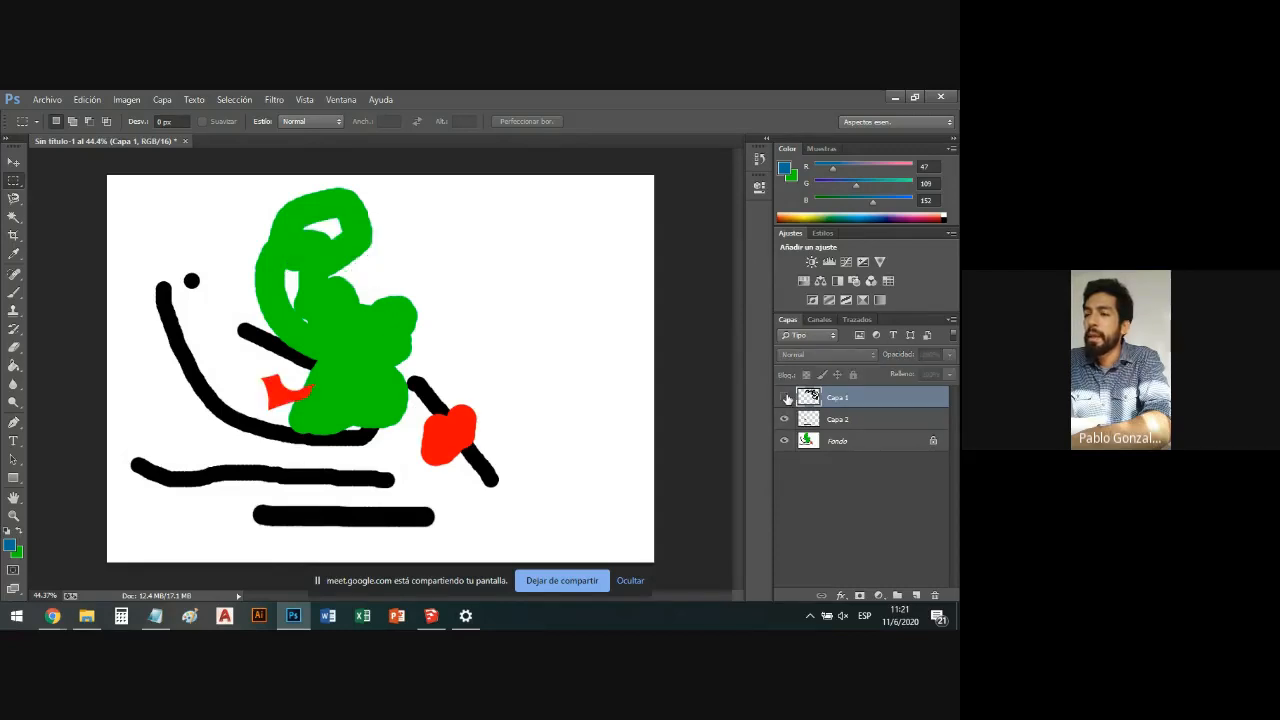
{"action": "left_click", "coordinate": [785, 398]}
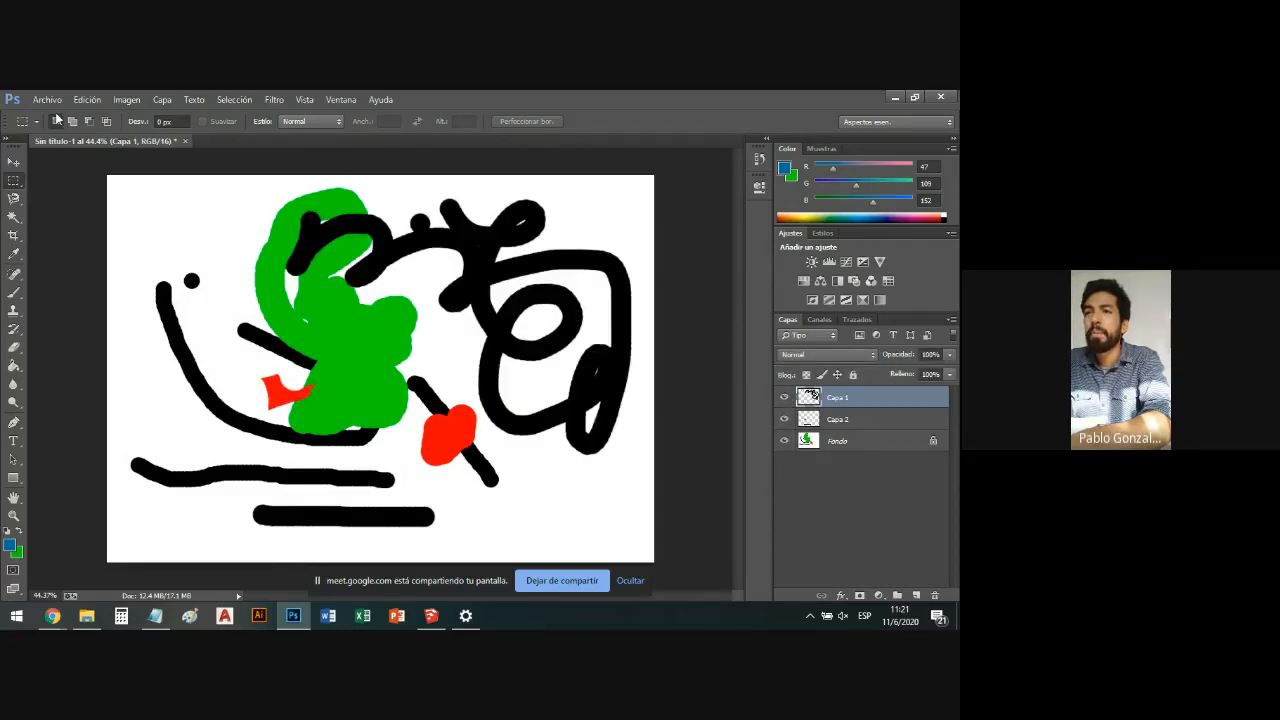
Delete the layers Capa 1 and Fondo, clear the remaining strokes on Capa 2 with a rectangular selection, and deselect.
{"action": "left_click", "coordinate": [184, 141]}
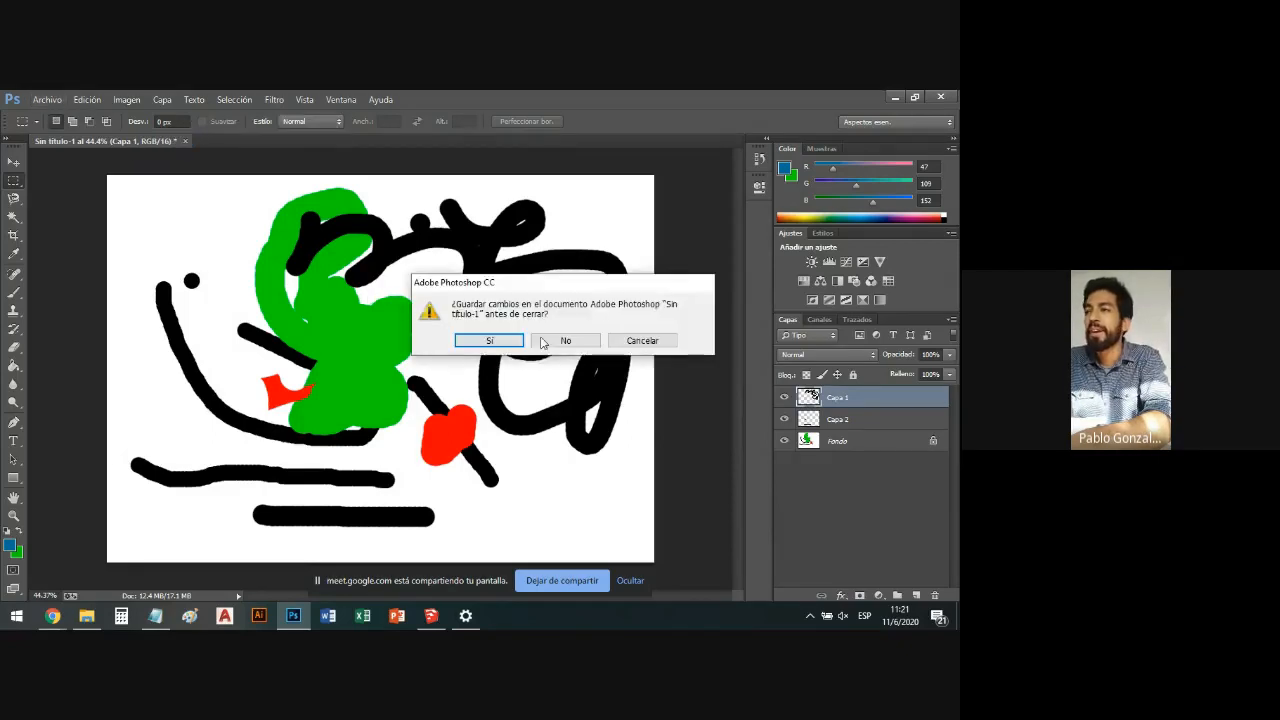
{"action": "left_click", "coordinate": [641, 341]}
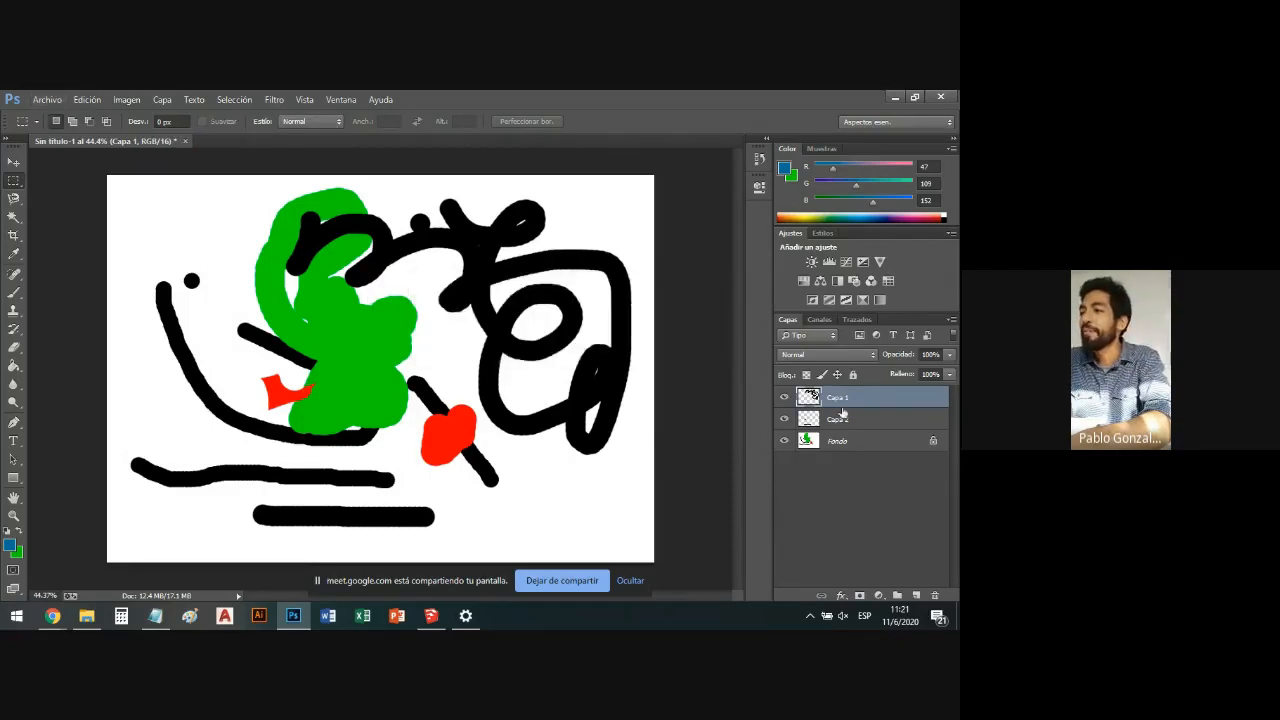
{"action": "key", "text": "Delete"}
{"action": "left_click", "coordinate": [848, 419]}
{"action": "key", "text": "Delete"}
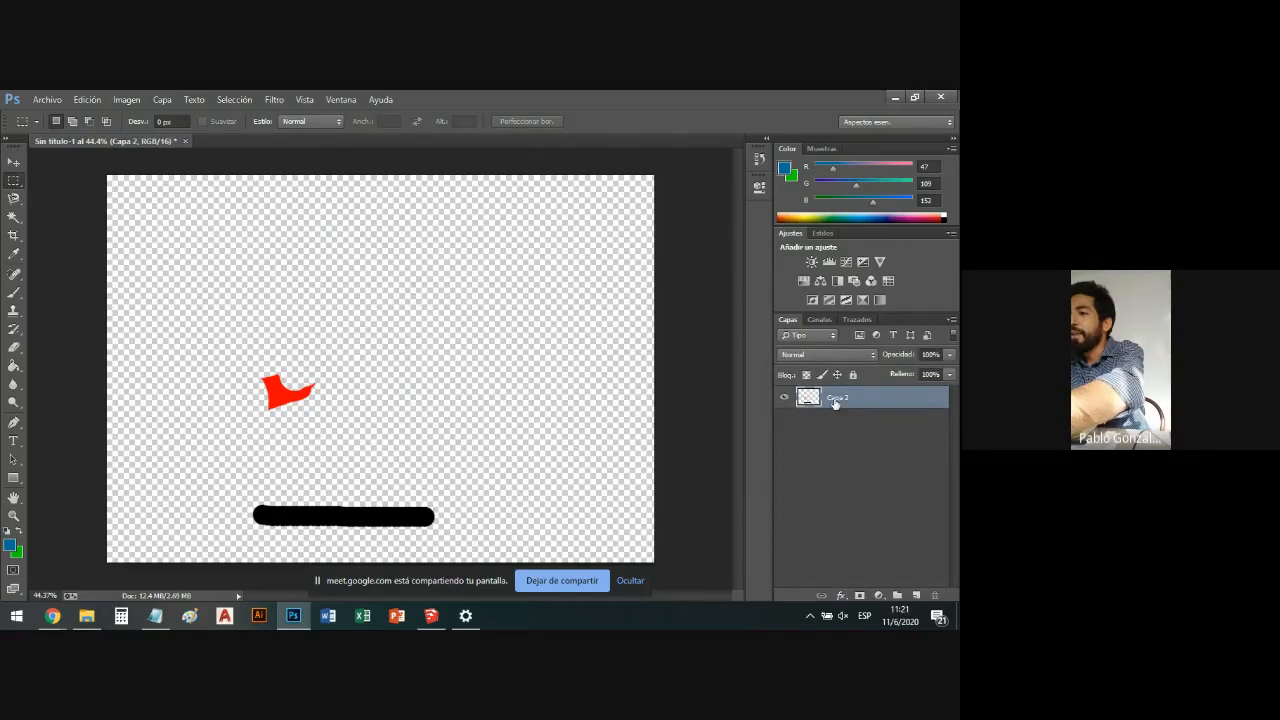
{"action": "left_click_drag", "start_coordinate": [210, 307], "coordinate": [571, 557]}
{"action": "key", "text": "Delete"}
{"action": "key", "text": "ctrl+d"}
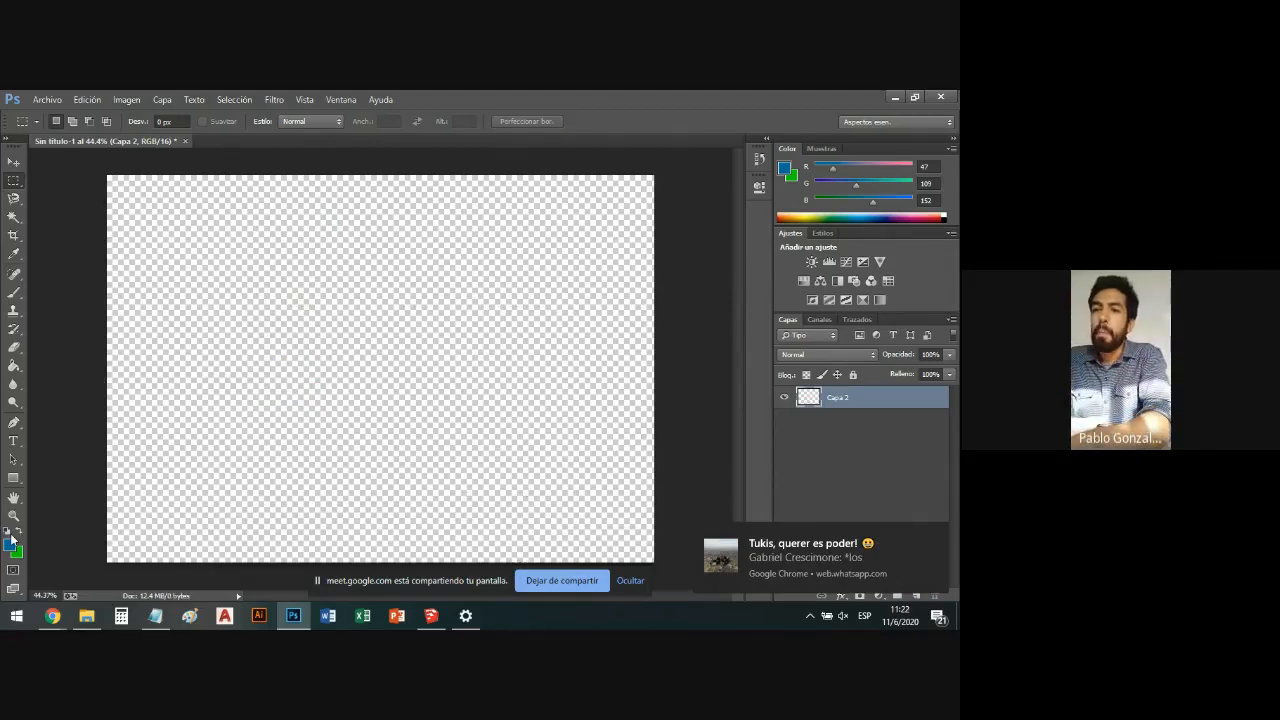
Try to fill the empty canvas with the Paint Bucket, adding a Color Balance adjustment layer, and undo the fill.
{"action": "left_click", "coordinate": [11, 547]}
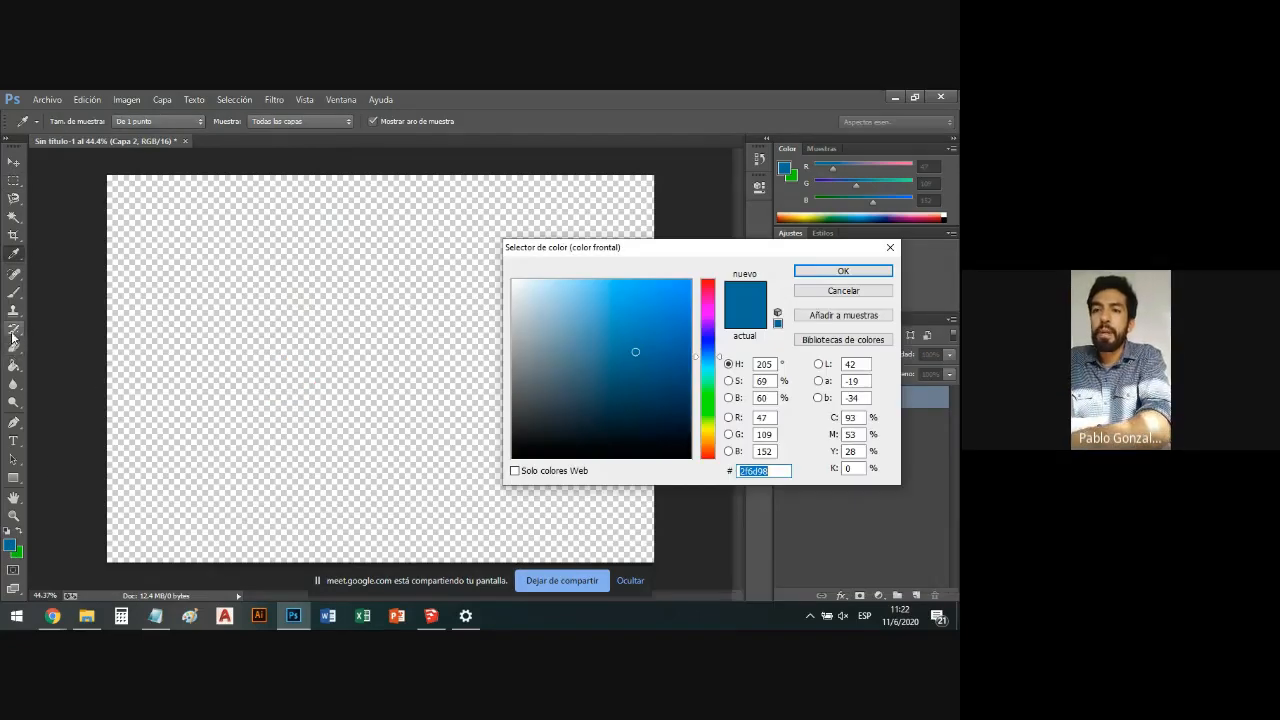
{"action": "key", "text": "Escape"}
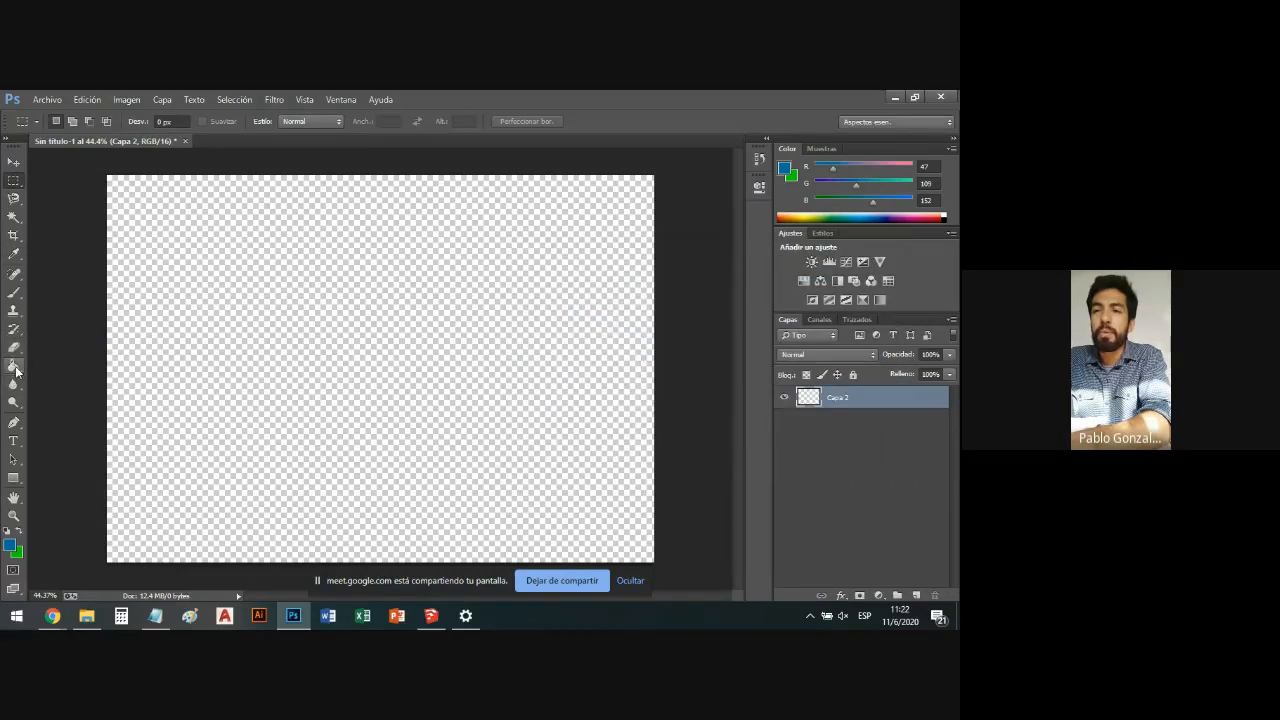
{"action": "left_click", "coordinate": [14, 366]}
{"action": "left_click", "coordinate": [11, 547]}
{"action": "left_click", "coordinate": [843, 270]}
{"action": "left_click", "coordinate": [820, 280]}
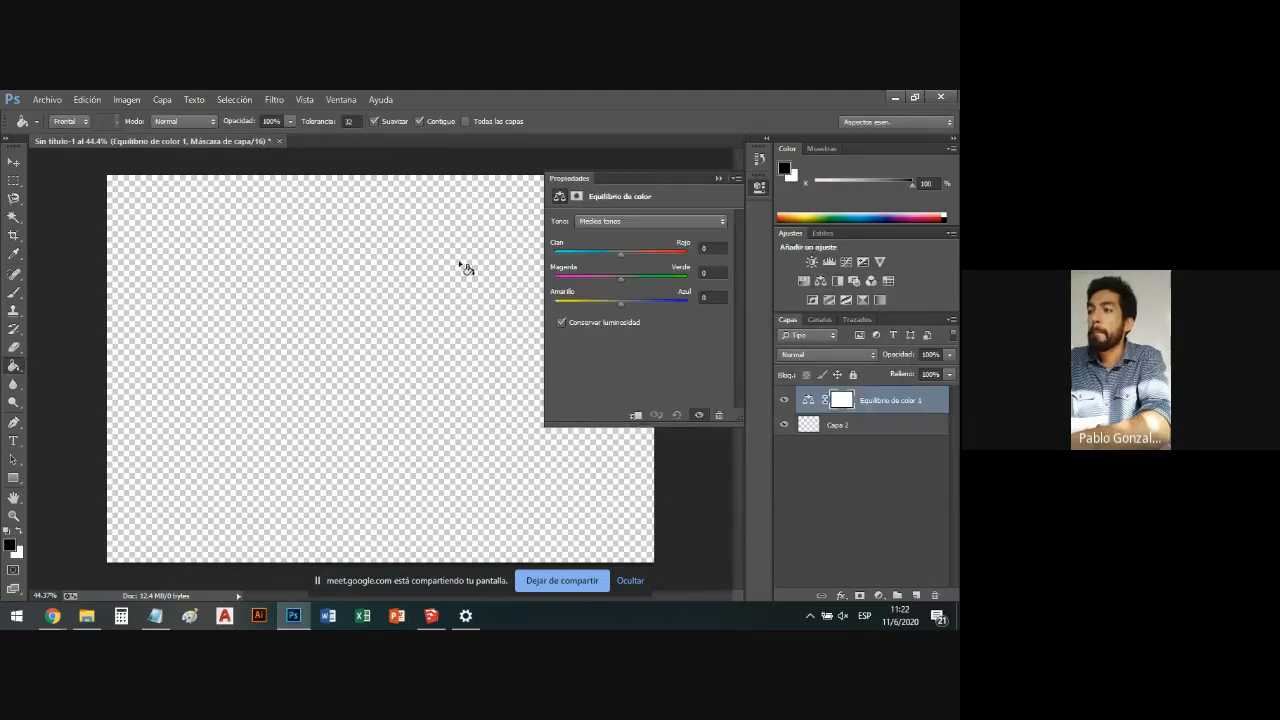
{"action": "left_click", "coordinate": [717, 179]}
{"action": "left_click", "coordinate": [468, 266]}
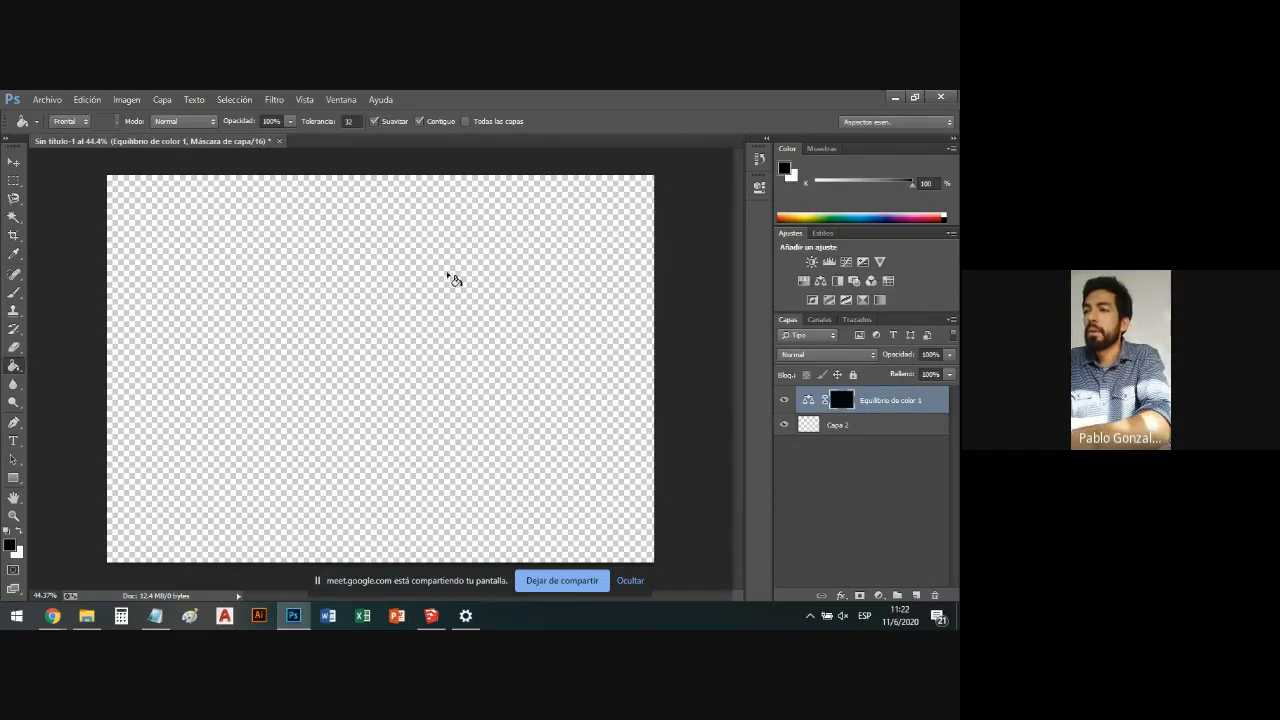
{"action": "key", "text": "ctrl+z"}
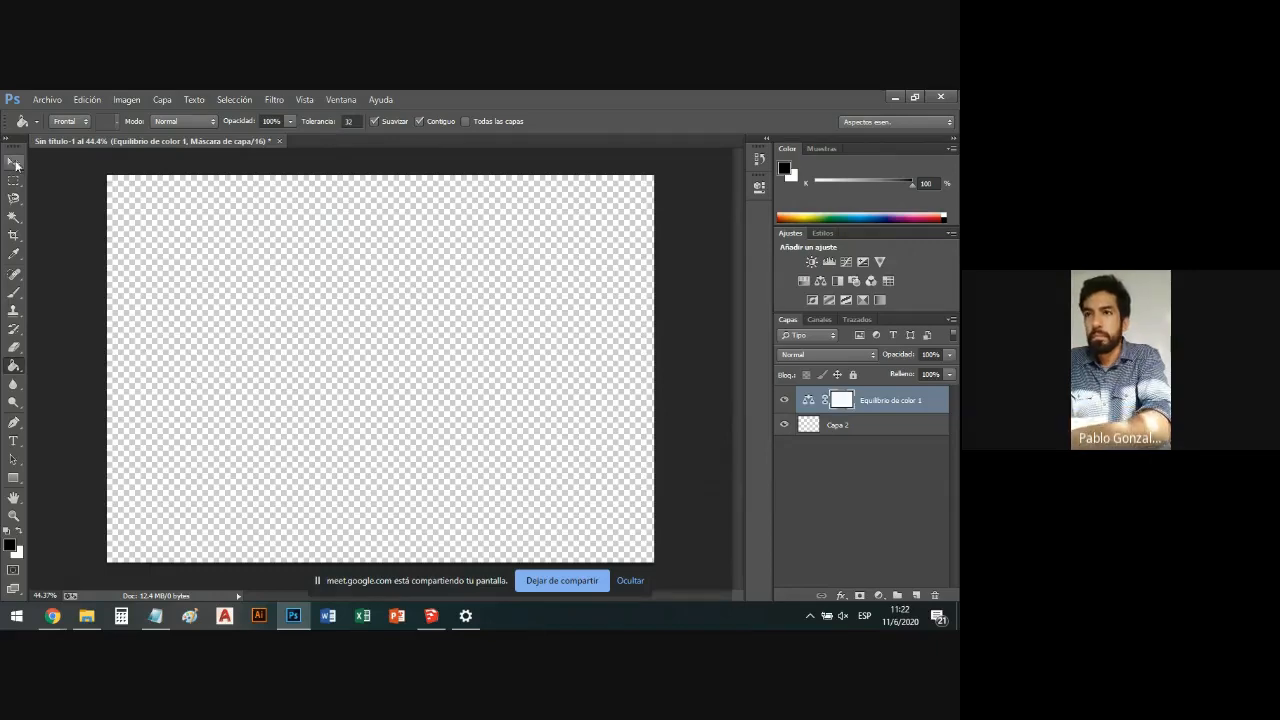
Create a white 29.7 x 21 cm document at 150 pixels/inch in 16-bit RGB, and close Sin título-1 without saving.
{"action": "left_click", "coordinate": [47, 99]}
{"action": "left_click", "coordinate": [55, 115]}
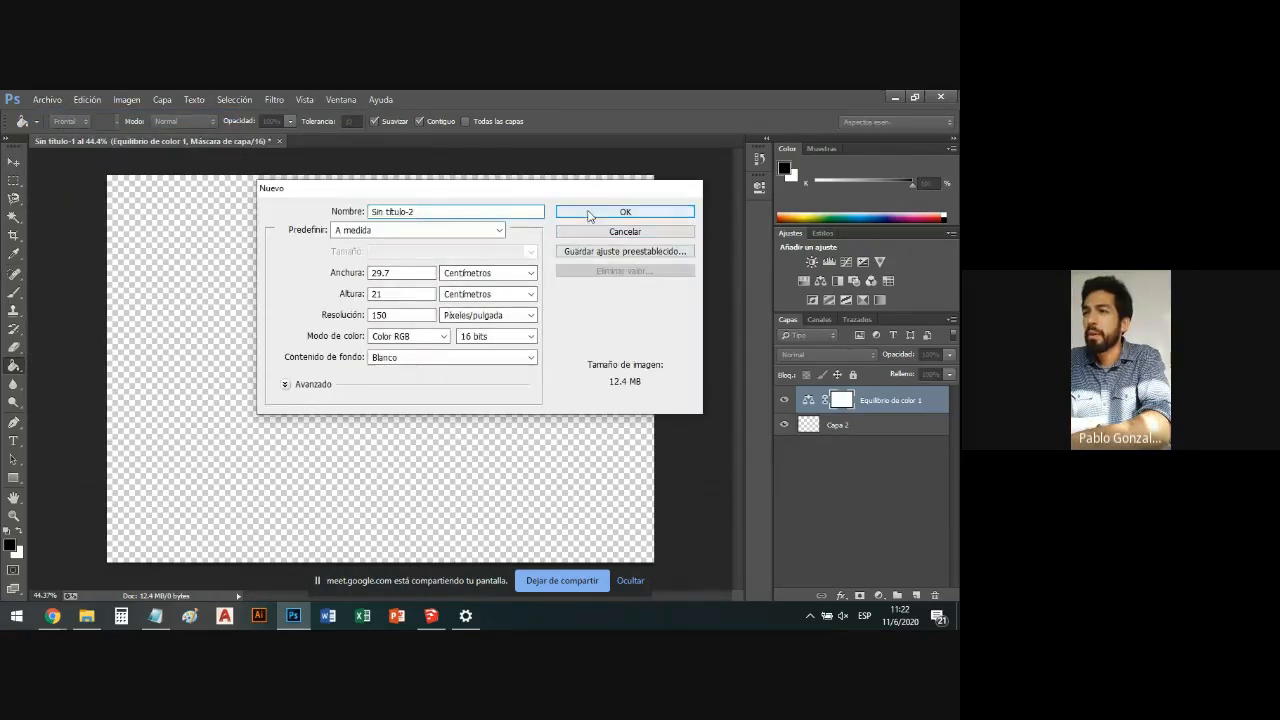
{"action": "left_click", "coordinate": [600, 209]}
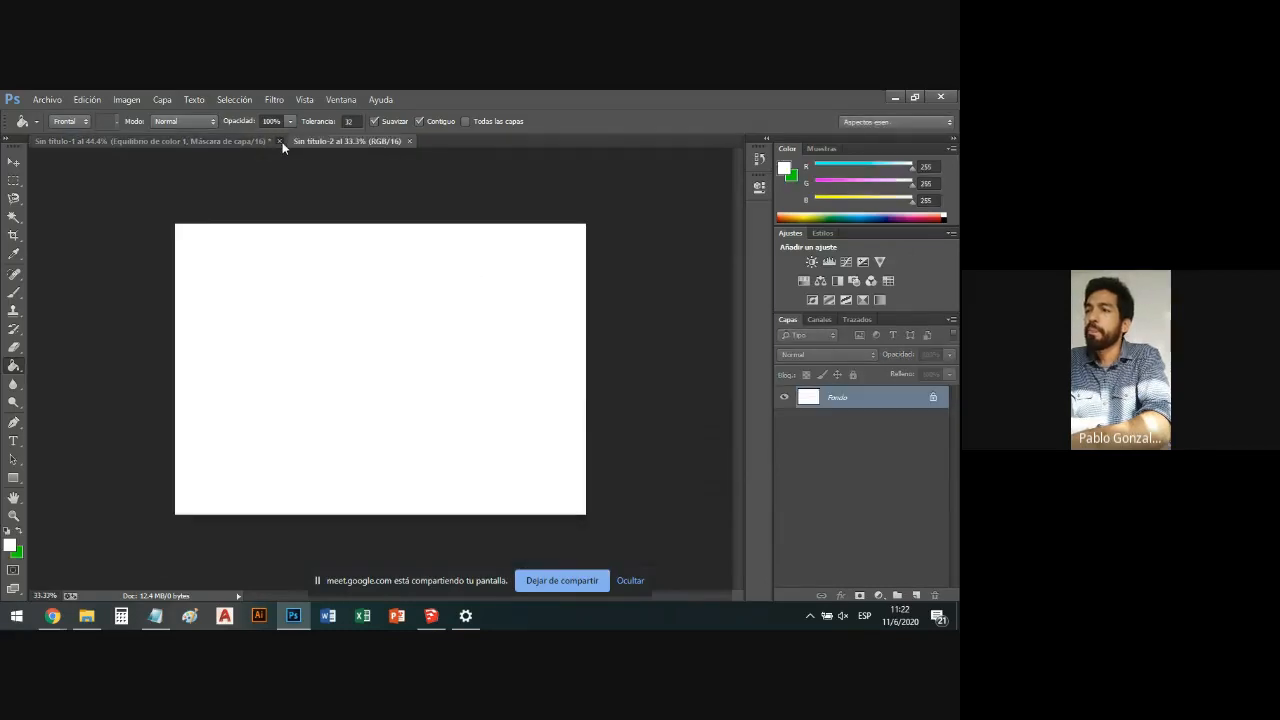
{"action": "left_click", "coordinate": [280, 141]}
{"action": "left_click", "coordinate": [565, 340]}
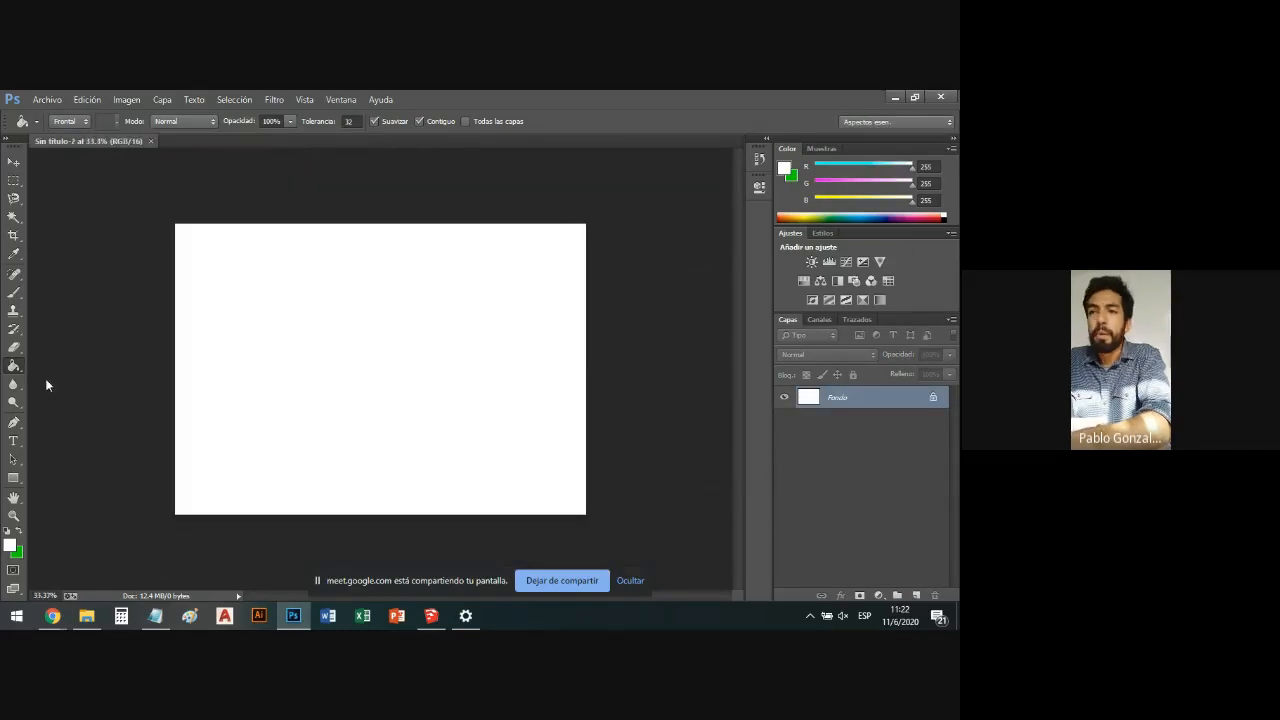
Swap the foreground and background colours and paint a wide green horizontal zigzag on Fondo with the Brush.
{"action": "left_click", "coordinate": [13, 292]}
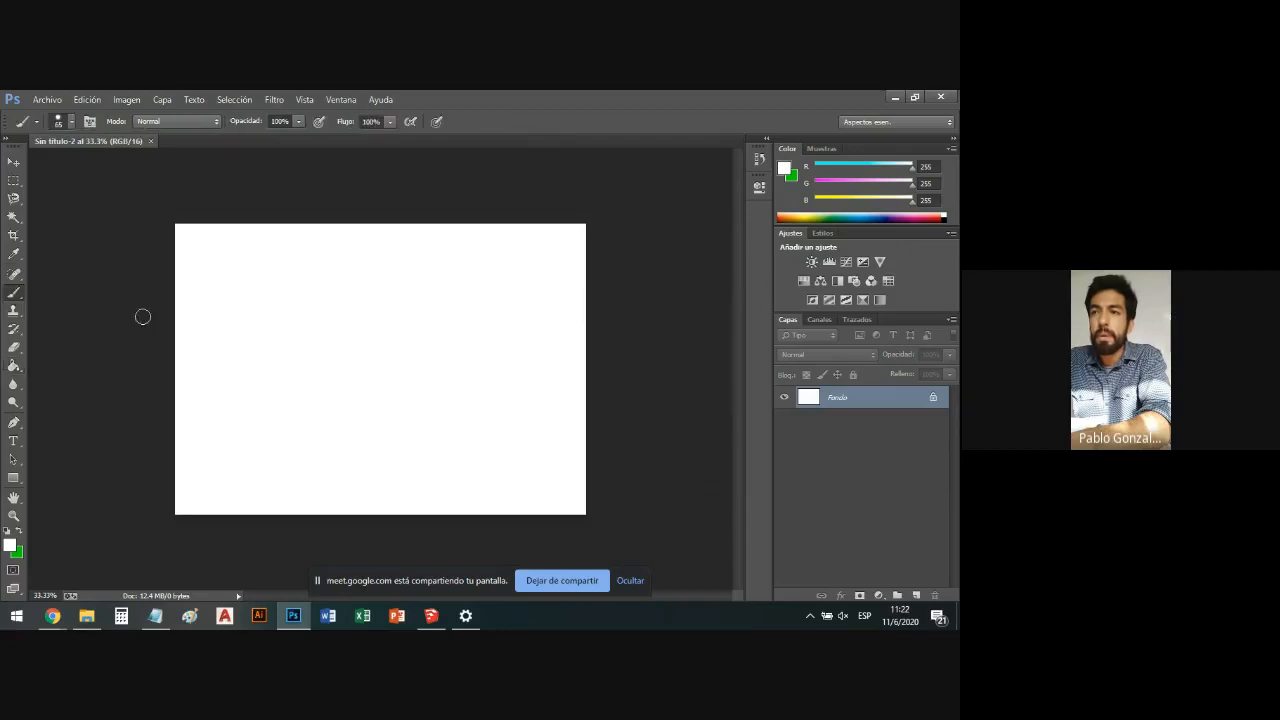
{"action": "left_click", "coordinate": [19, 533]}
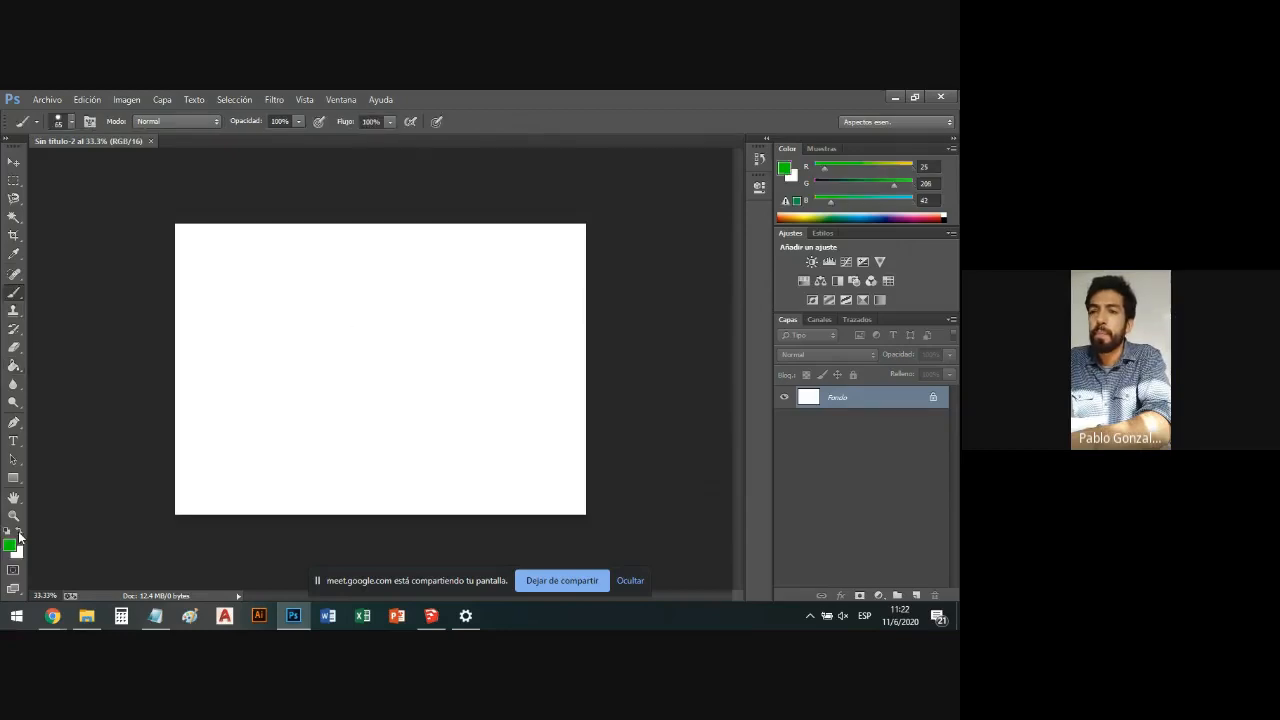
{"action": "mouse_move", "coordinate": [297, 308]}
{"action": "left_mouse_down"}
{"action": "mouse_move", "coordinate": [452, 328]}
{"action": "mouse_move", "coordinate": [326, 363]}
{"action": "mouse_move", "coordinate": [439, 379]}
{"action": "mouse_move", "coordinate": [236, 429]}
{"action": "mouse_move", "coordinate": [290, 458]}
{"action": "left_mouse_up"}
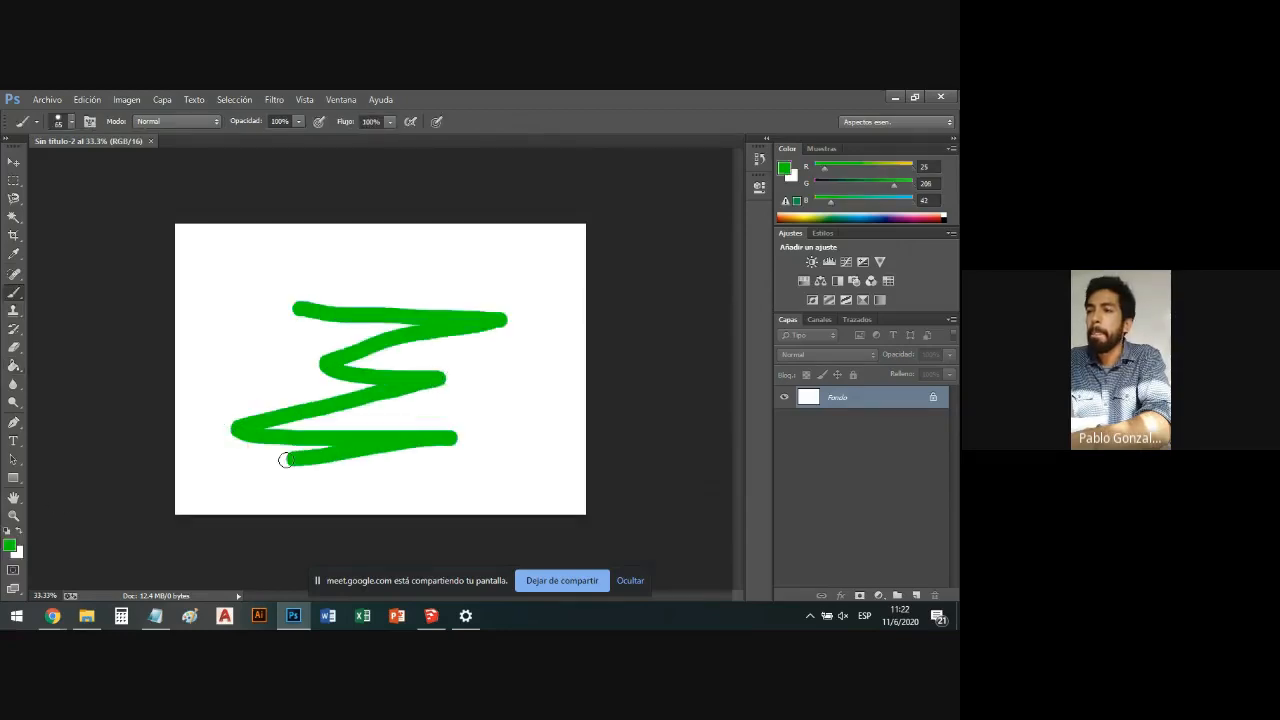
Add a new layer above Fondo and set the foreground colour to purple (RGB 66, 47, 163).
{"action": "left_click", "coordinate": [916, 595]}
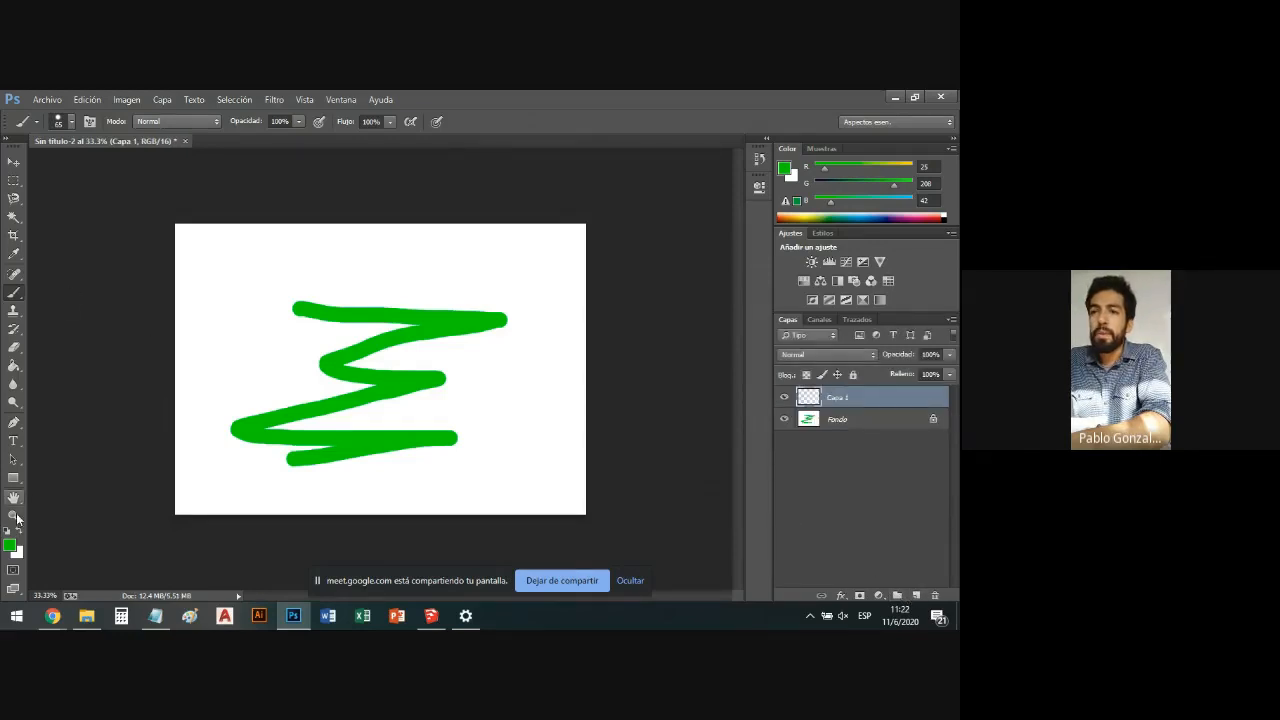
{"action": "left_click", "coordinate": [12, 545]}
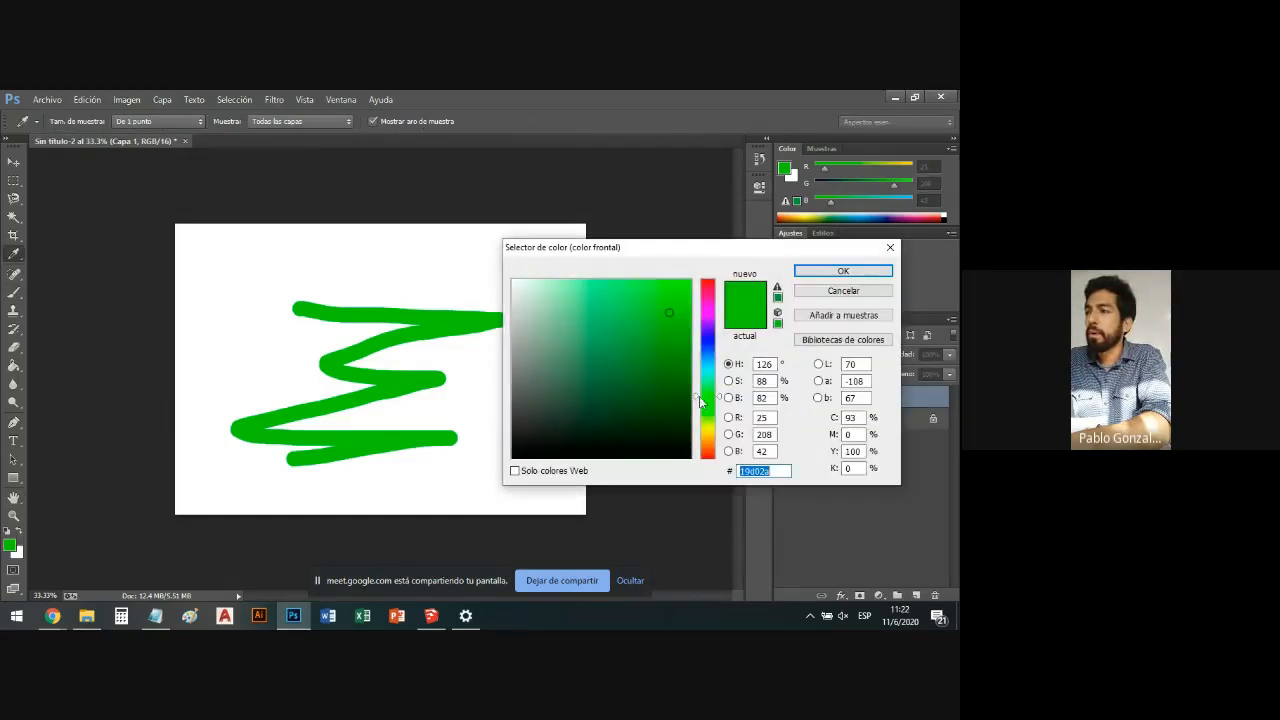
{"action": "left_click", "coordinate": [708, 335]}
{"action": "left_click", "coordinate": [639, 344]}
{"action": "left_click", "coordinate": [830, 272]}
Try a purple vertical zigzag over the green strokes on Capa 1, and undo it.
{"action": "mouse_move", "coordinate": [471, 264]}
{"action": "left_mouse_down"}
{"action": "mouse_move", "coordinate": [449, 393]}
{"action": "mouse_move", "coordinate": [380, 277]}
{"action": "mouse_move", "coordinate": [343, 428]}
{"action": "mouse_move", "coordinate": [254, 265]}
{"action": "left_mouse_up"}
{"action": "mouse_move", "coordinate": [863, 403]}
{"action": "left_mouse_down"}
{"action": "mouse_move", "coordinate": [863, 439]}
{"action": "mouse_move", "coordinate": [843, 396]}
{"action": "left_mouse_up"}
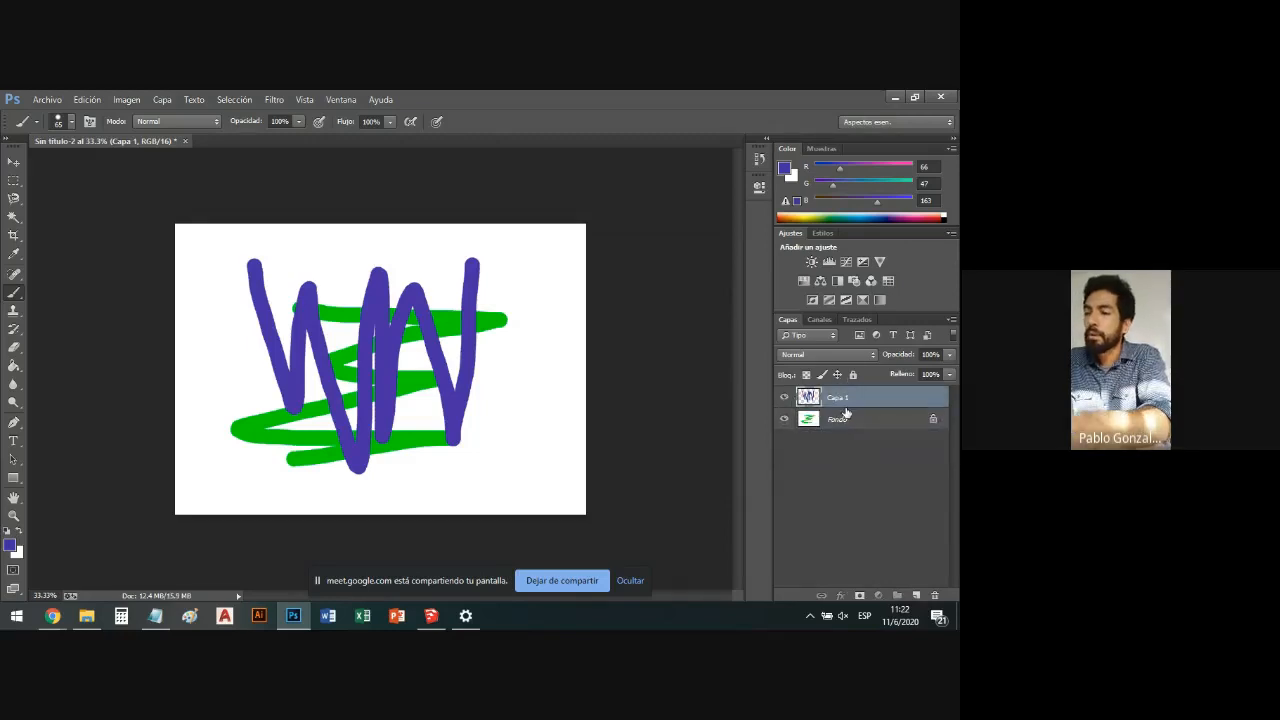
{"action": "key", "text": "ctrl+z"}
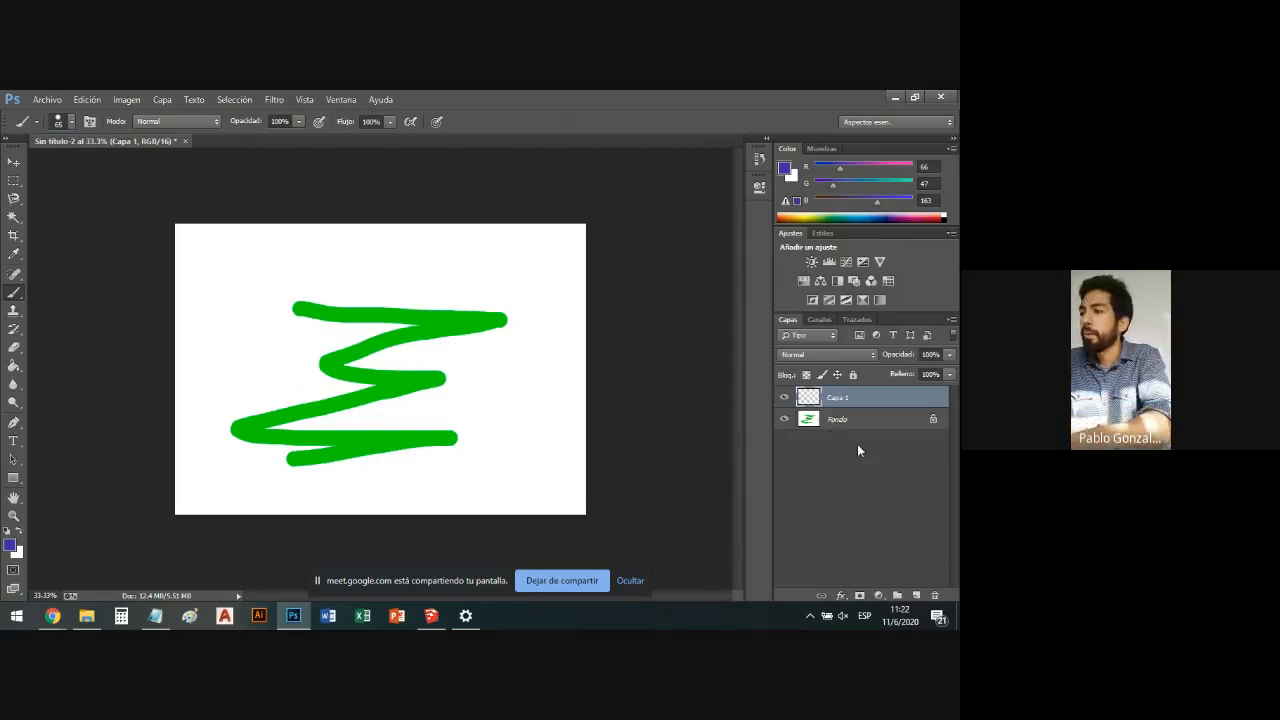
Add another layer above Capa 1 and paint a purple vertical zigzag across the green strokes on it.
{"action": "left_click", "coordinate": [915, 597]}
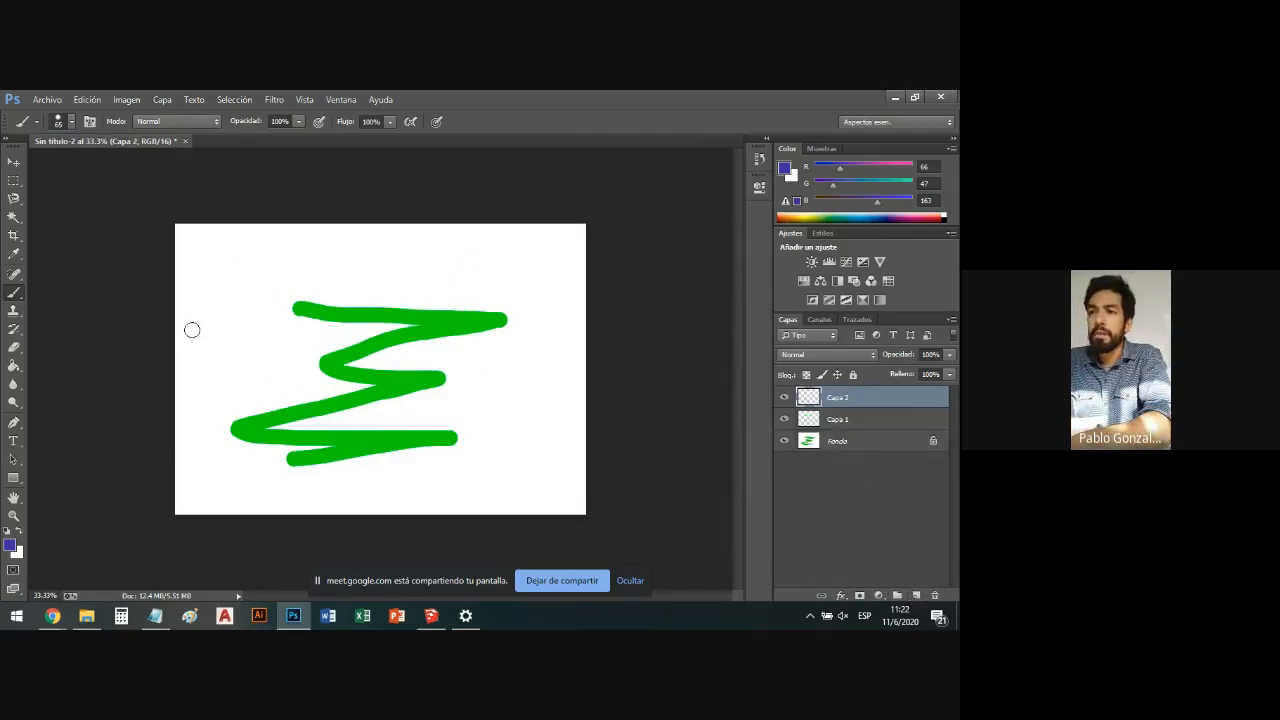
{"action": "mouse_move", "coordinate": [465, 265]}
{"action": "left_mouse_down"}
{"action": "mouse_move", "coordinate": [483, 470]}
{"action": "mouse_move", "coordinate": [423, 290]}
{"action": "mouse_move", "coordinate": [404, 460]}
{"action": "mouse_move", "coordinate": [365, 263]}
{"action": "mouse_move", "coordinate": [332, 440]}
{"action": "mouse_move", "coordinate": [308, 288]}
{"action": "mouse_move", "coordinate": [292, 395]}
{"action": "left_mouse_up"}
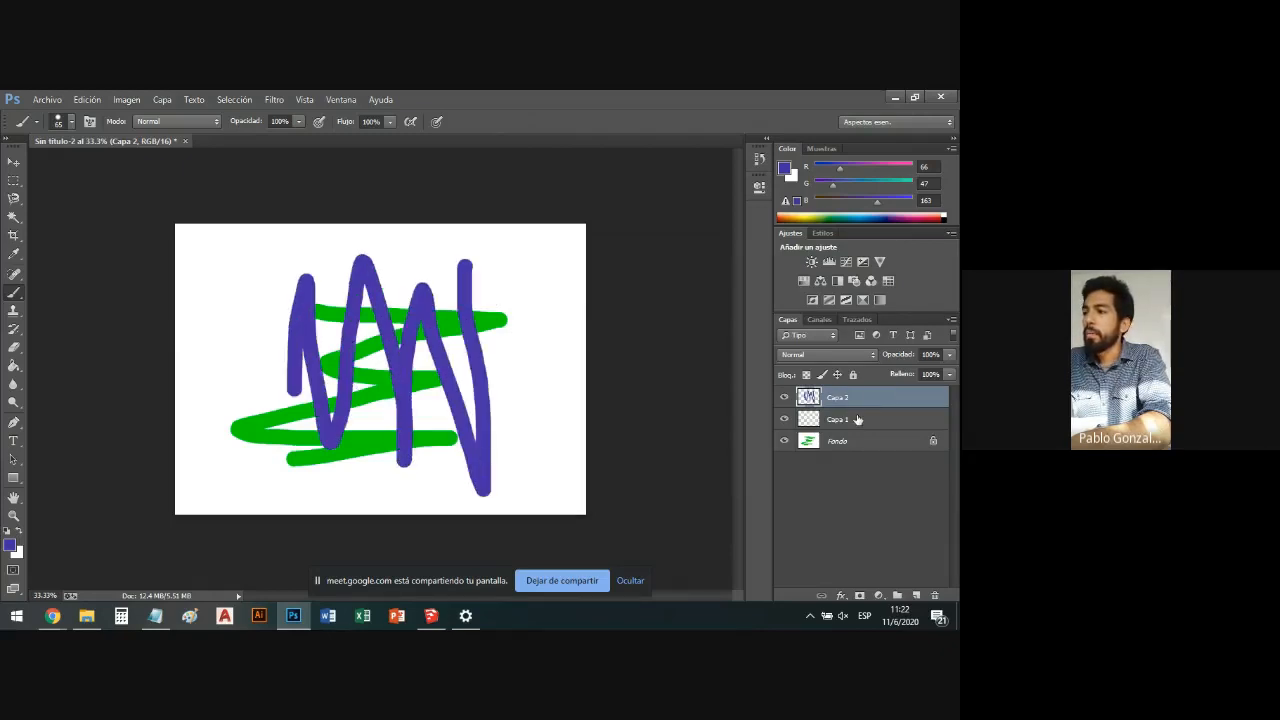
Set the foreground colour to muted green 81af63 and paint a wide horizontal zigzag on Capa 1.
{"action": "left_click", "coordinate": [857, 420]}
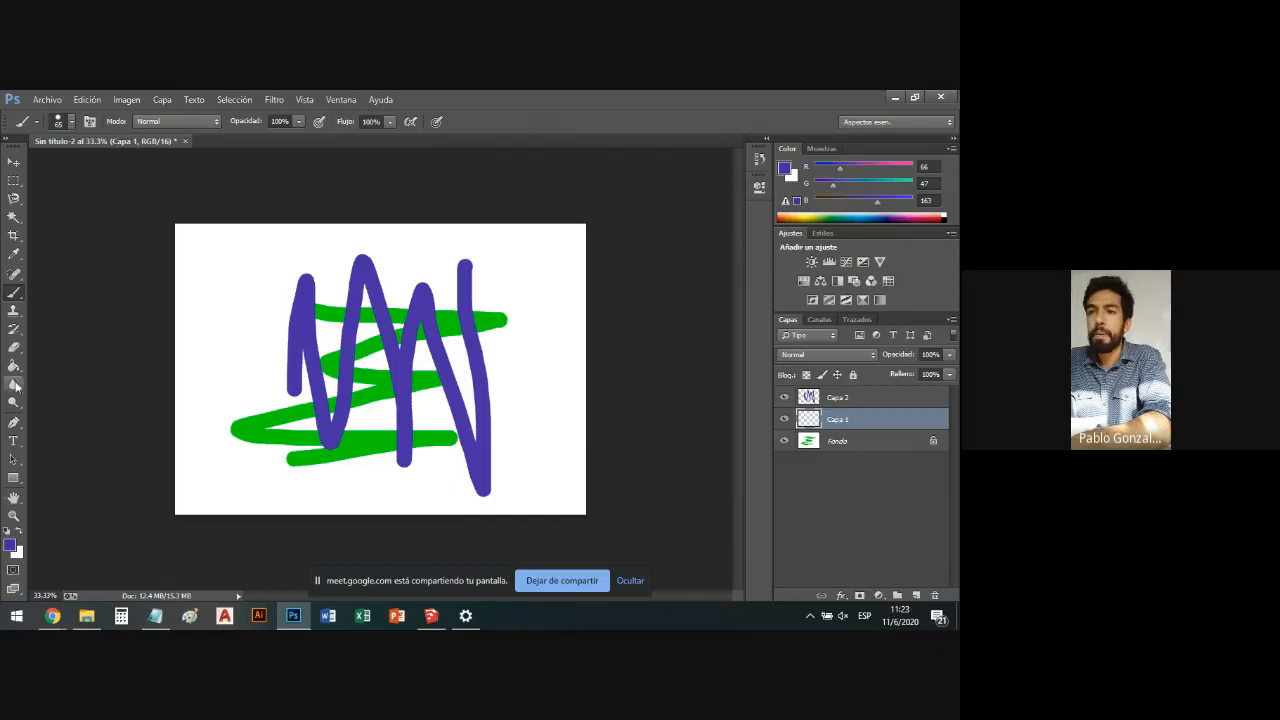
{"action": "left_click", "coordinate": [11, 545]}
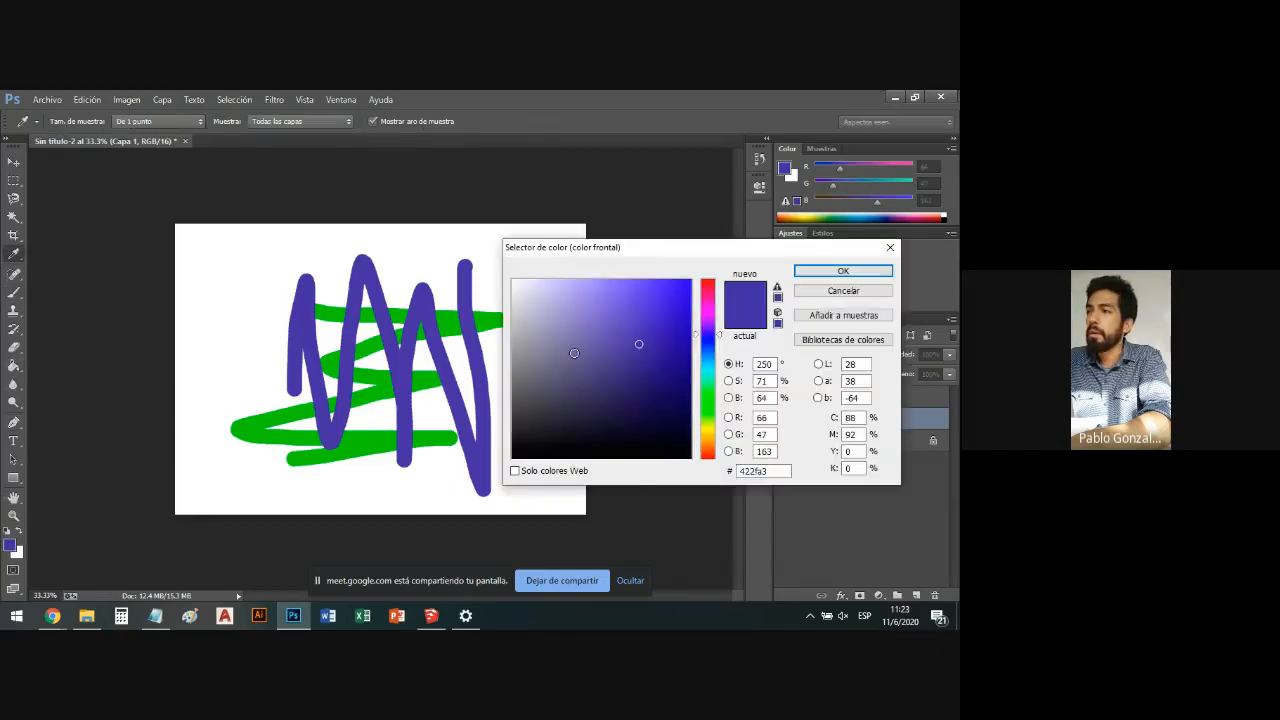
{"action": "left_click", "coordinate": [706, 412]}
{"action": "left_click", "coordinate": [590, 335]}
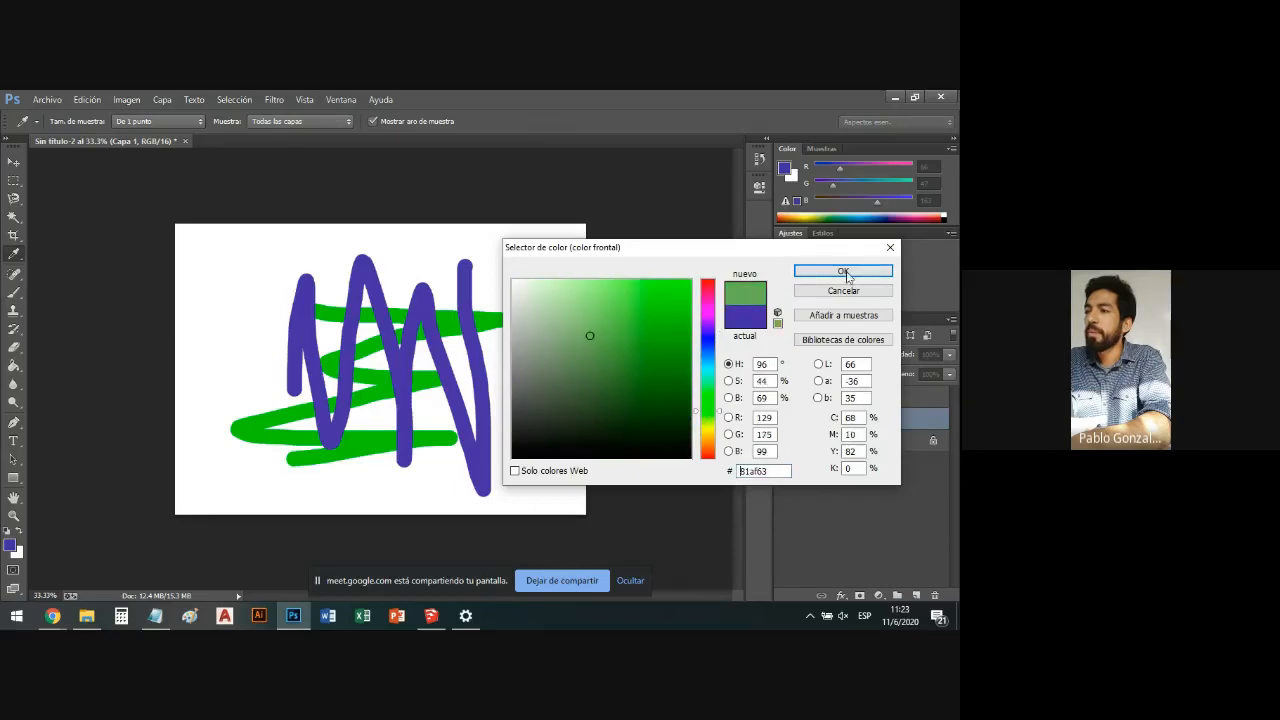
{"action": "key", "text": "Return"}
{"action": "mouse_move", "coordinate": [526, 283]}
{"action": "left_mouse_down"}
{"action": "mouse_move", "coordinate": [113, 298]}
{"action": "mouse_move", "coordinate": [262, 323]}
{"action": "mouse_move", "coordinate": [416, 392]}
{"action": "mouse_move", "coordinate": [419, 416]}
{"action": "mouse_move", "coordinate": [295, 418]}
{"action": "left_mouse_up"}
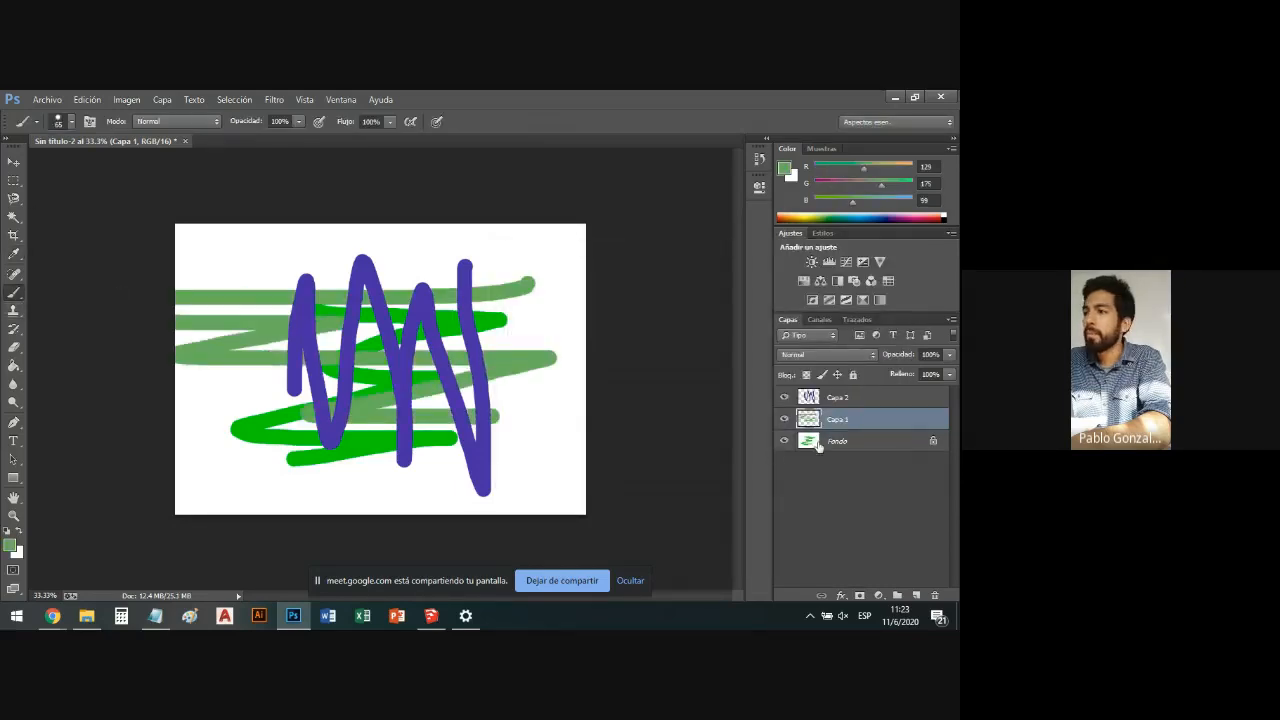
Select the Fondo layer and try to clear a rectangular marquee area covering most of the canvas.
{"action": "left_click", "coordinate": [818, 442]}
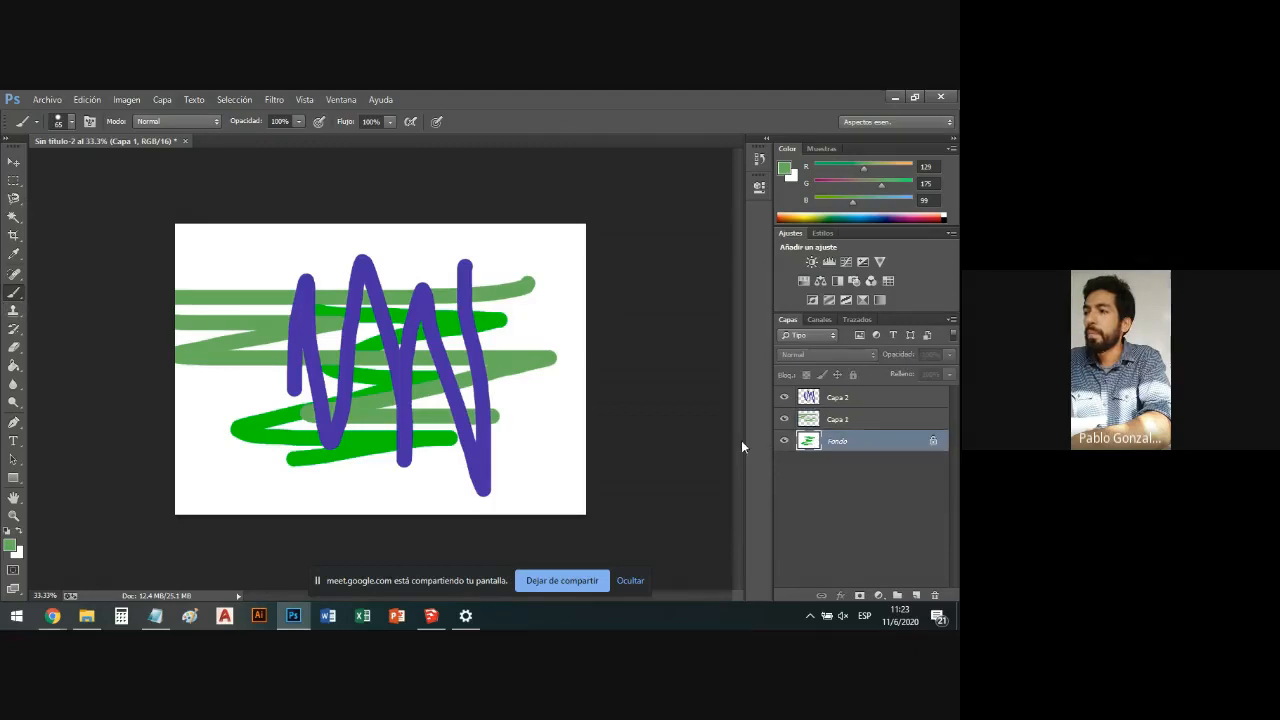
{"action": "left_click", "coordinate": [13, 180]}
{"action": "left_click_drag", "start_coordinate": [205, 257], "coordinate": [583, 516]}
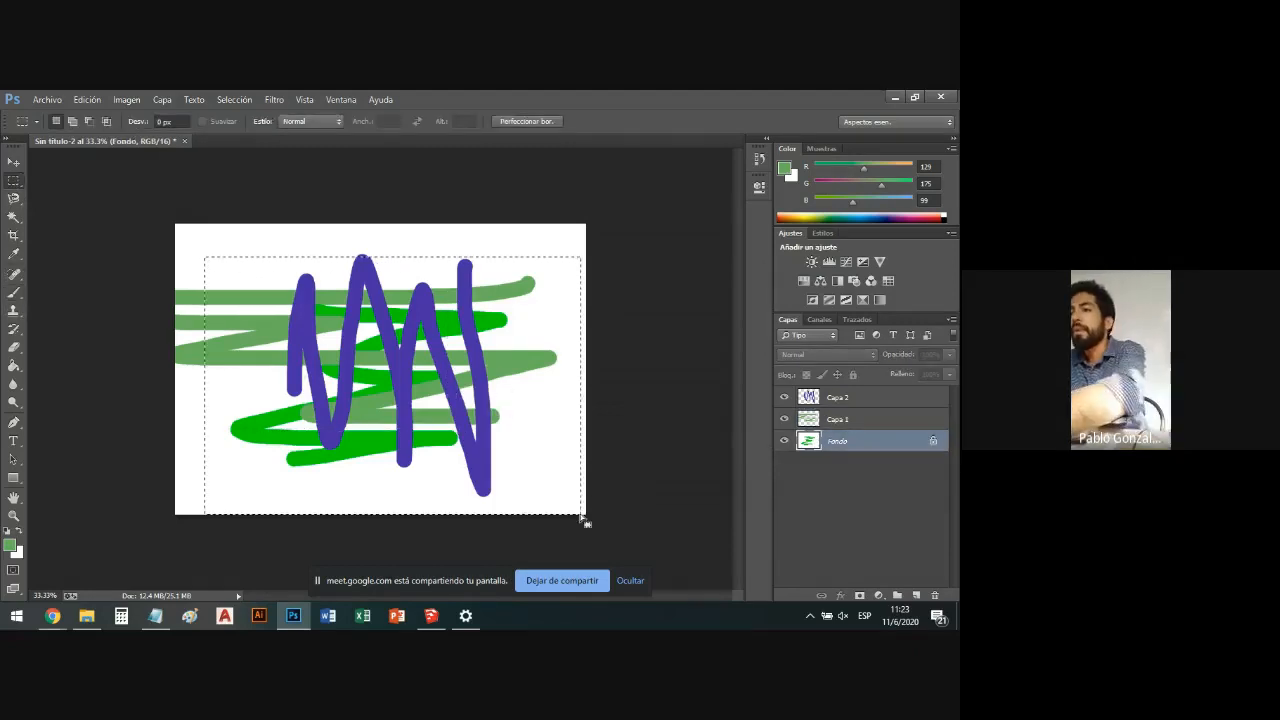
{"action": "key", "text": "shift+F5"}
{"action": "left_click", "coordinate": [603, 251]}
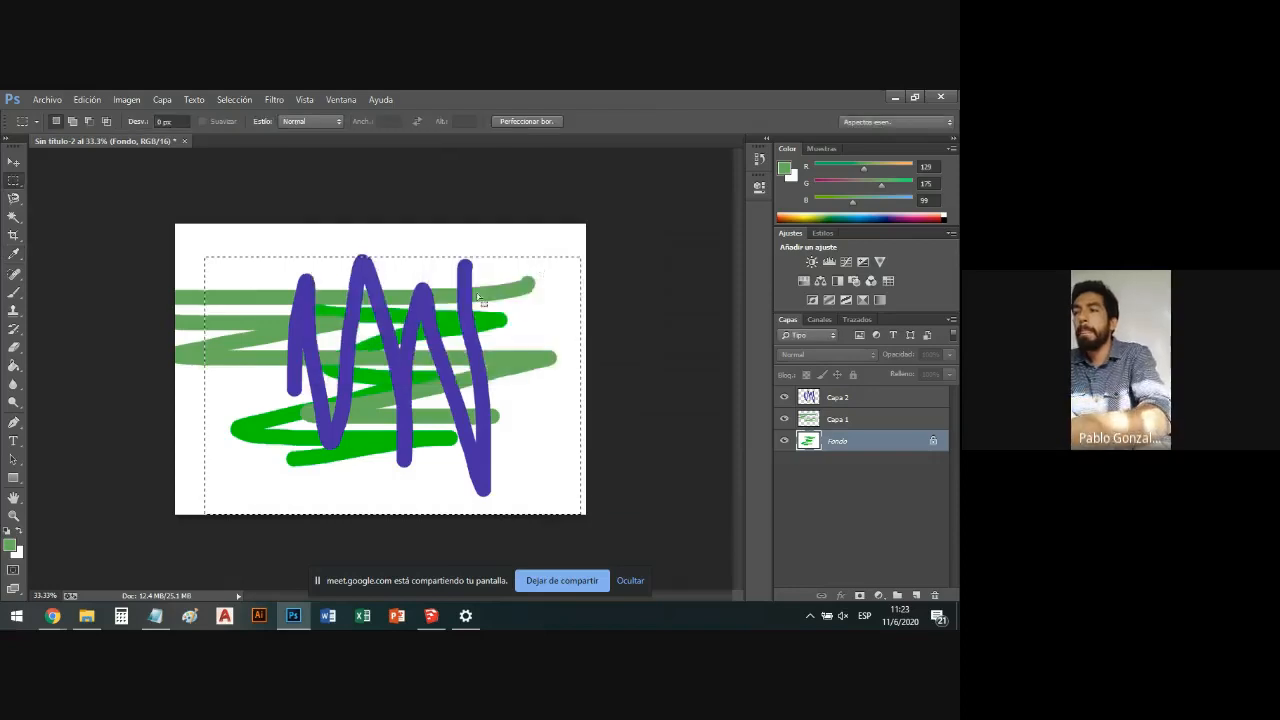
{"action": "key", "text": "ctrl+d"}
Erase the bright green strokes from Fondo with the Eraser, enlarging its brush size.
{"action": "left_click", "coordinate": [13, 347]}
{"action": "mouse_move", "coordinate": [234, 405]}
{"action": "left_mouse_down"}
{"action": "mouse_move", "coordinate": [321, 489]}
{"action": "mouse_move", "coordinate": [268, 376]}
{"action": "mouse_move", "coordinate": [262, 440]}
{"action": "left_mouse_up"}
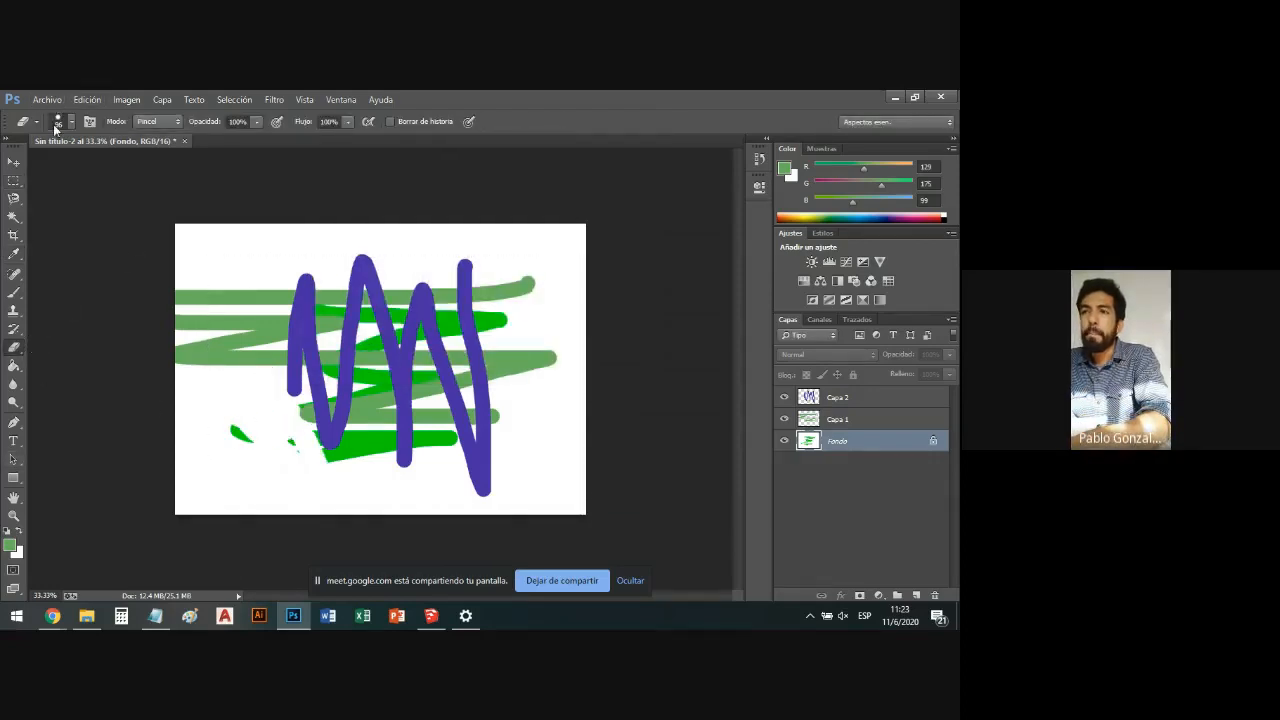
{"action": "left_click", "coordinate": [57, 122]}
{"action": "left_click_drag", "start_coordinate": [146, 172], "coordinate": [151, 172]}
{"action": "mouse_move", "coordinate": [248, 290]}
{"action": "left_mouse_down"}
{"action": "mouse_move", "coordinate": [231, 466]}
{"action": "mouse_move", "coordinate": [347, 471]}
{"action": "mouse_move", "coordinate": [442, 413]}
{"action": "mouse_move", "coordinate": [500, 420]}
{"action": "mouse_move", "coordinate": [355, 385]}
{"action": "mouse_move", "coordinate": [286, 423]}
{"action": "mouse_move", "coordinate": [290, 440]}
{"action": "left_mouse_up"}
Hide and reshow Capa 1 and Capa 2 in turn, and move Capa 1 above Capa 2 in the layer order.
{"action": "left_click", "coordinate": [11, 164]}
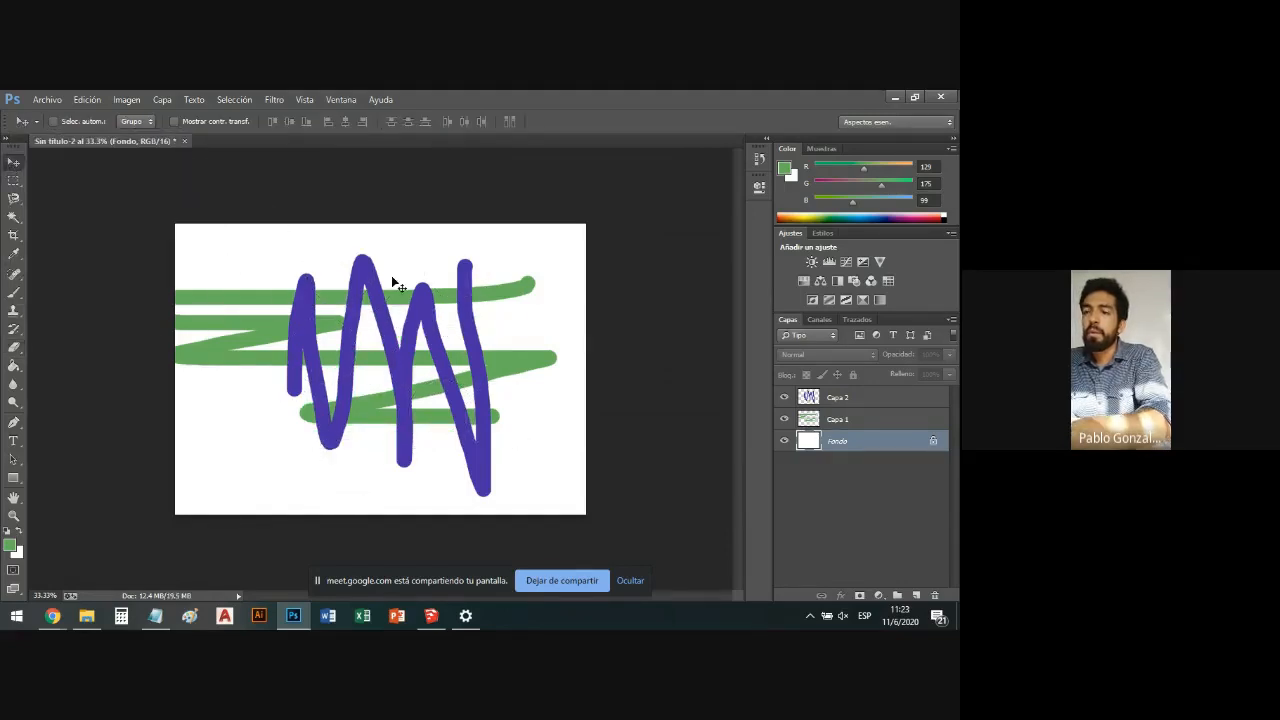
{"action": "left_click", "coordinate": [858, 420]}
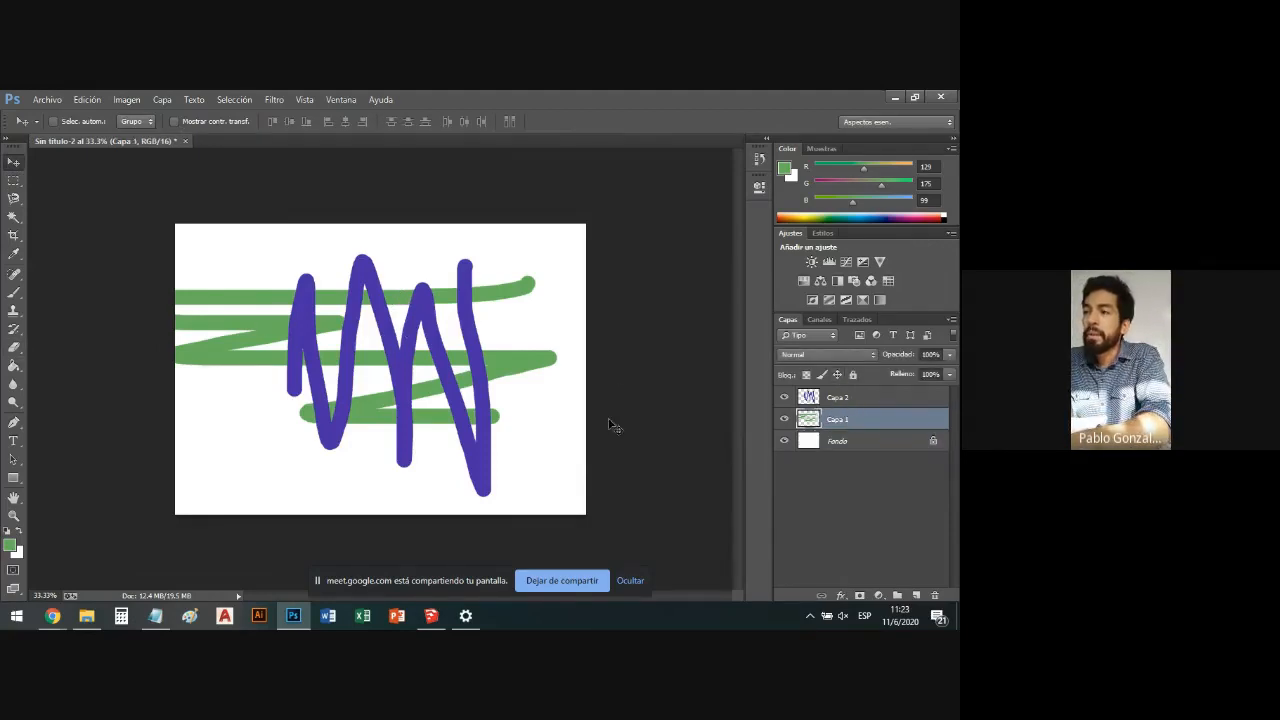
{"action": "left_click", "coordinate": [784, 420]}
{"action": "left_click", "coordinate": [784, 420]}
{"action": "left_click", "coordinate": [785, 399]}
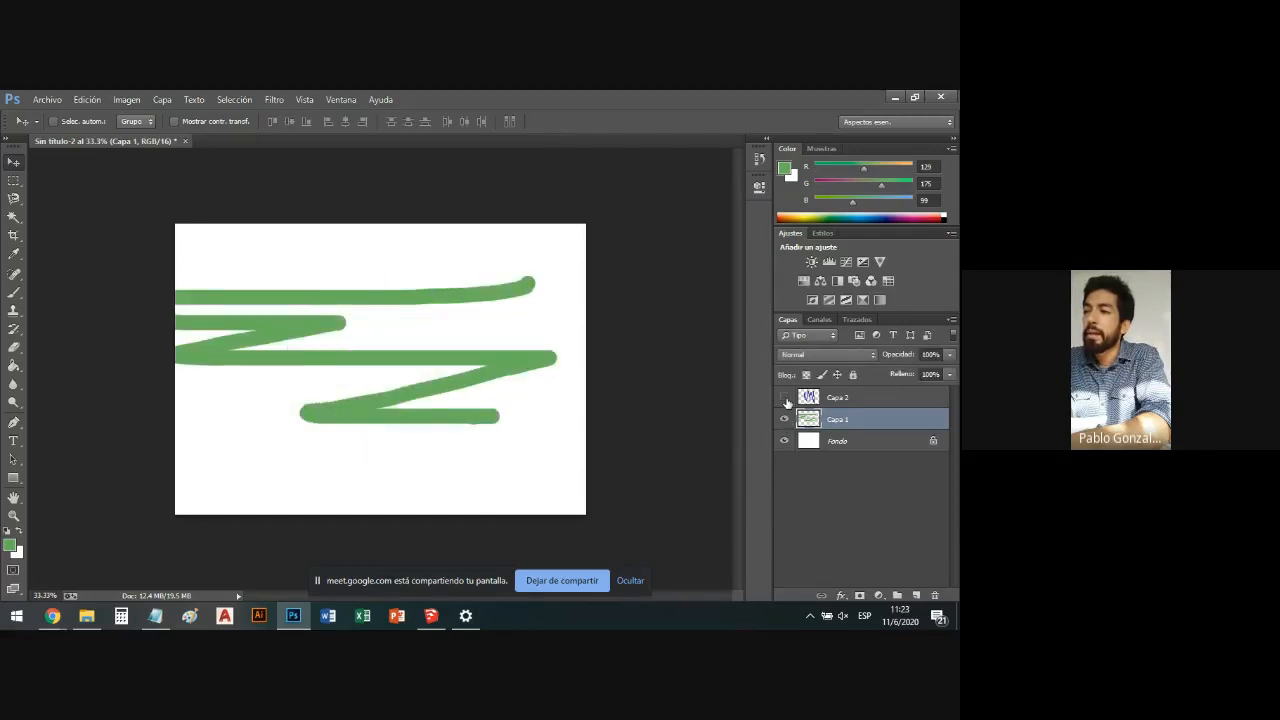
{"action": "left_click", "coordinate": [785, 398]}
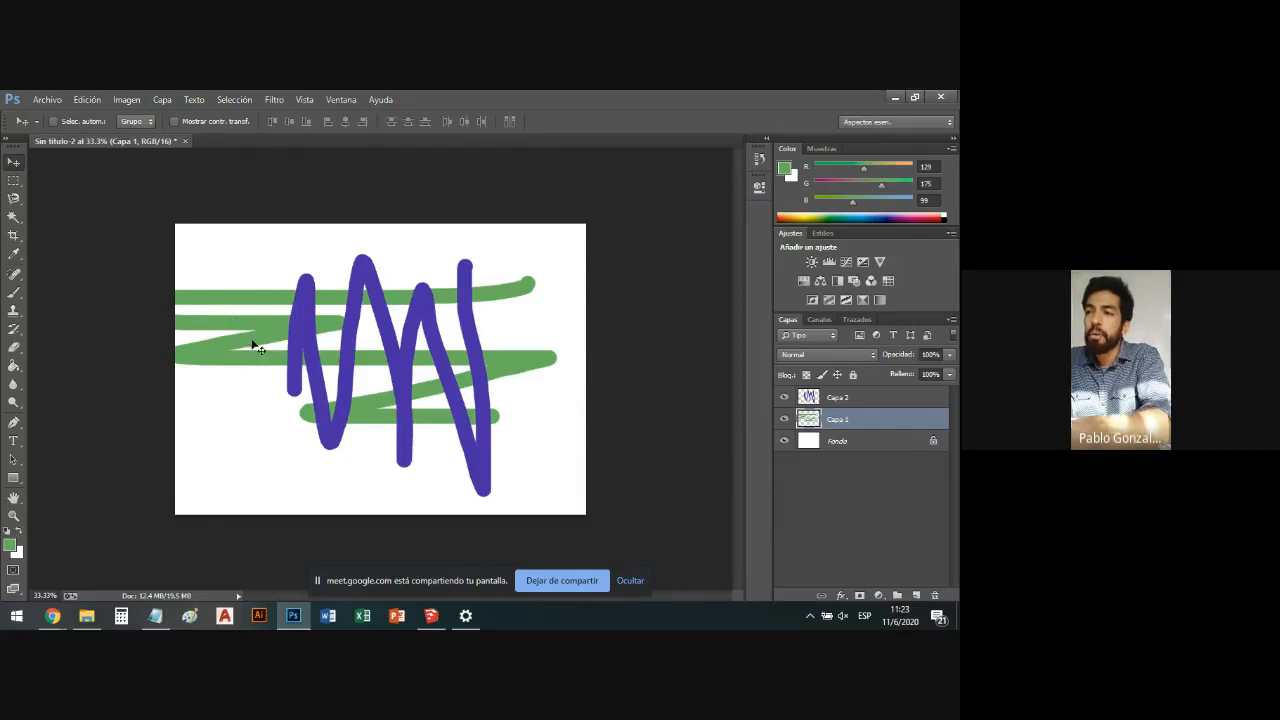
{"action": "left_click", "coordinate": [849, 397], "text": "shift"}
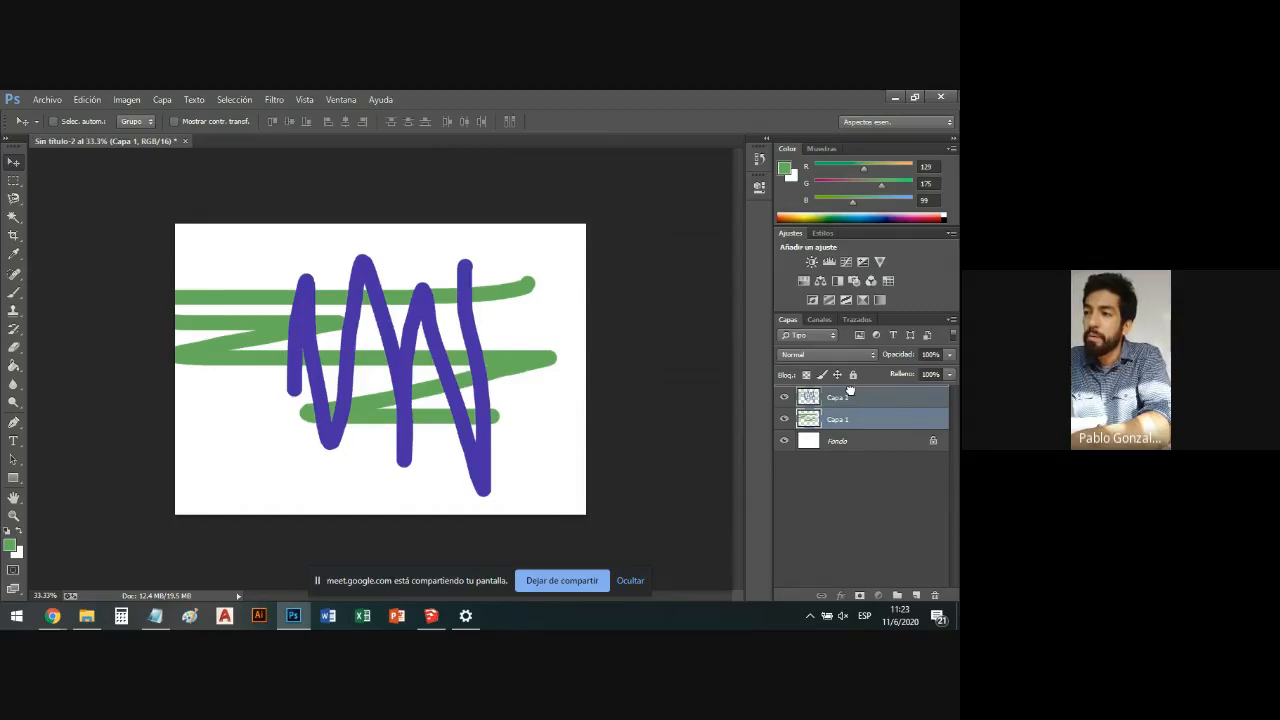
{"action": "left_click_drag", "start_coordinate": [850, 391], "coordinate": [851, 392]}
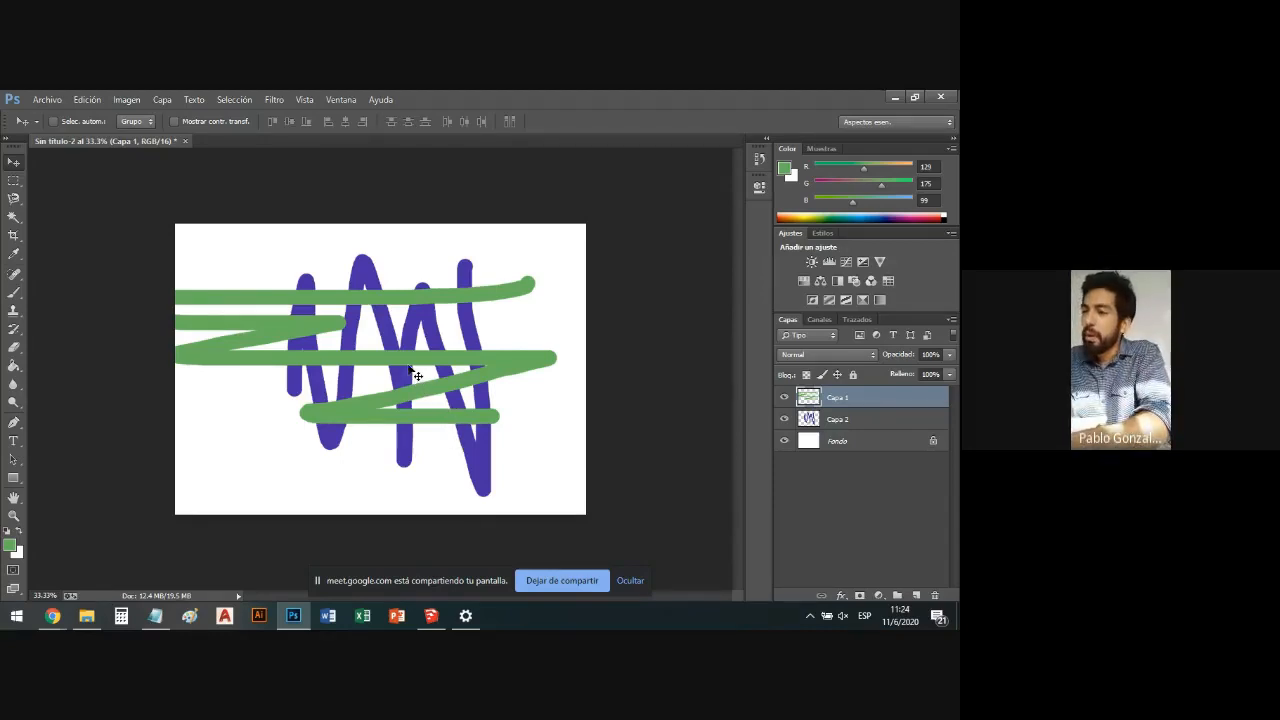
Clear all green strokes from Capa 1 with rectangular marquee selections, and delete the Capa 2 layer.
{"action": "scroll", "coordinate": [400, 374], "scroll_direction": "up", "scroll_amount": 1}
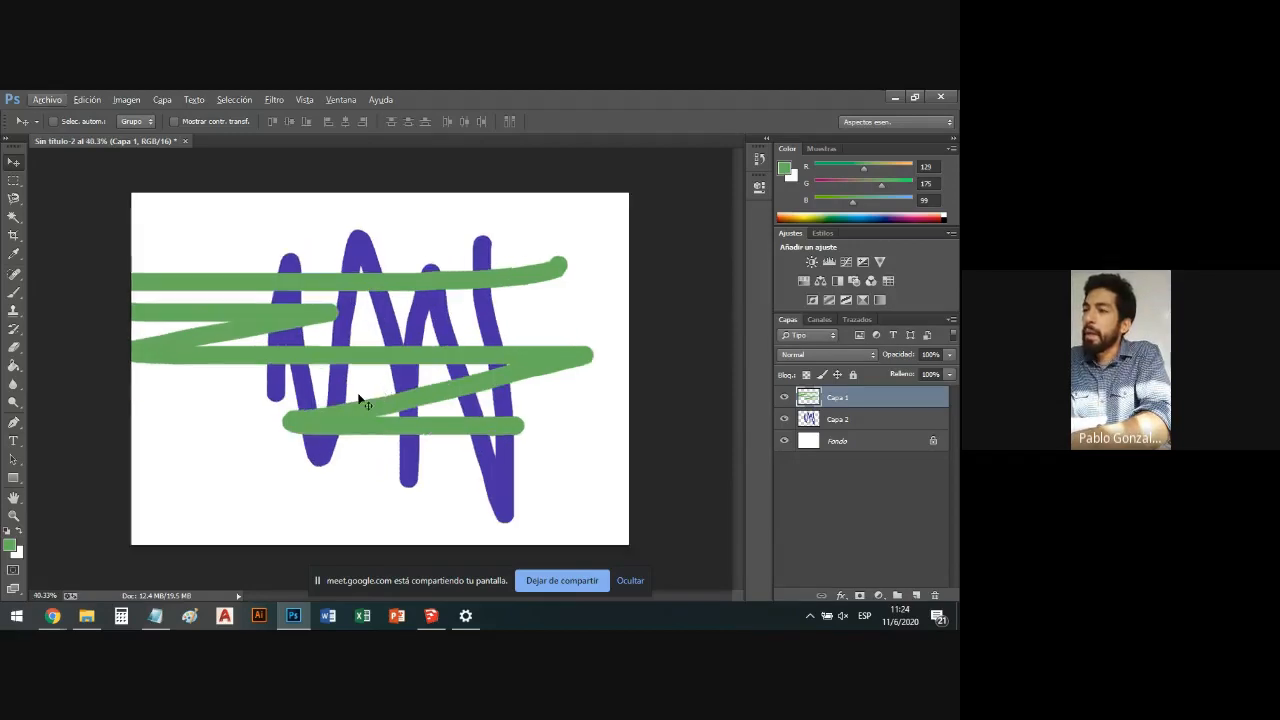
{"action": "left_click", "coordinate": [14, 180]}
{"action": "left_click_drag", "start_coordinate": [226, 203], "coordinate": [609, 540]}
{"action": "key", "text": "Delete"}
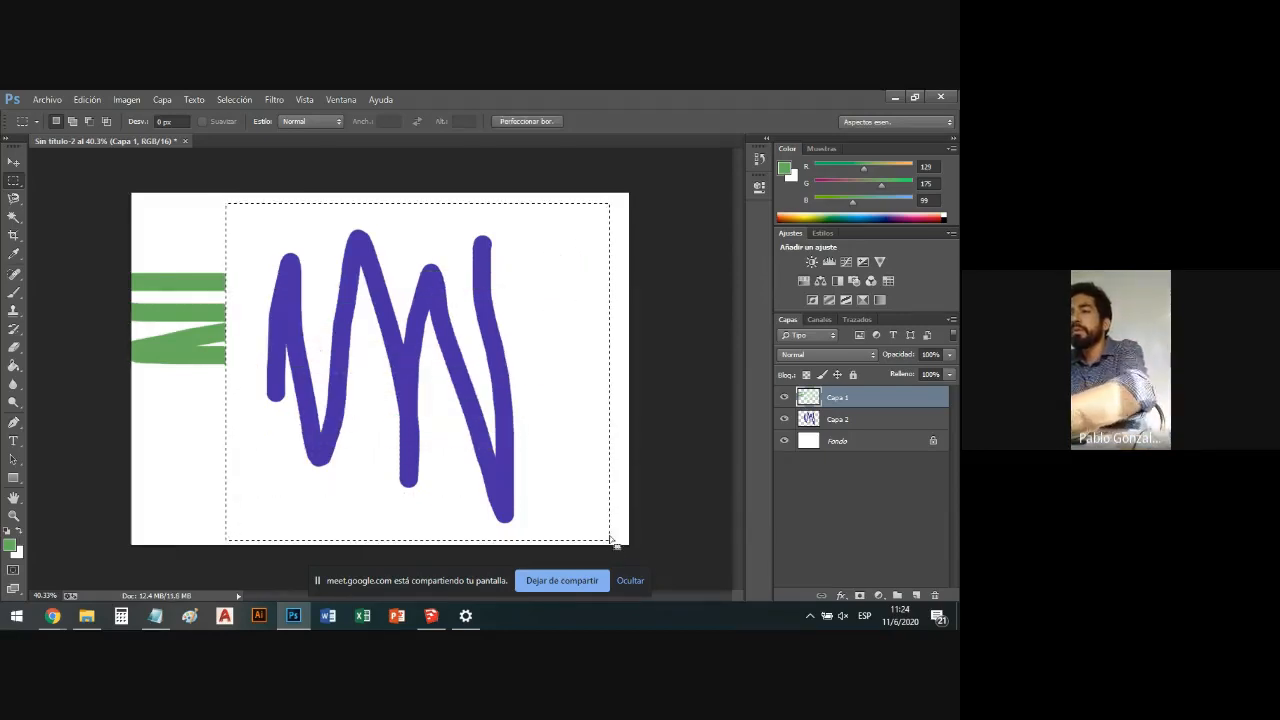
{"action": "mouse_move", "coordinate": [240, 421]}
{"action": "left_mouse_down"}
{"action": "mouse_move", "coordinate": [157, 274]}
{"action": "mouse_move", "coordinate": [109, 241]}
{"action": "left_mouse_up"}
{"action": "key", "text": "Delete"}
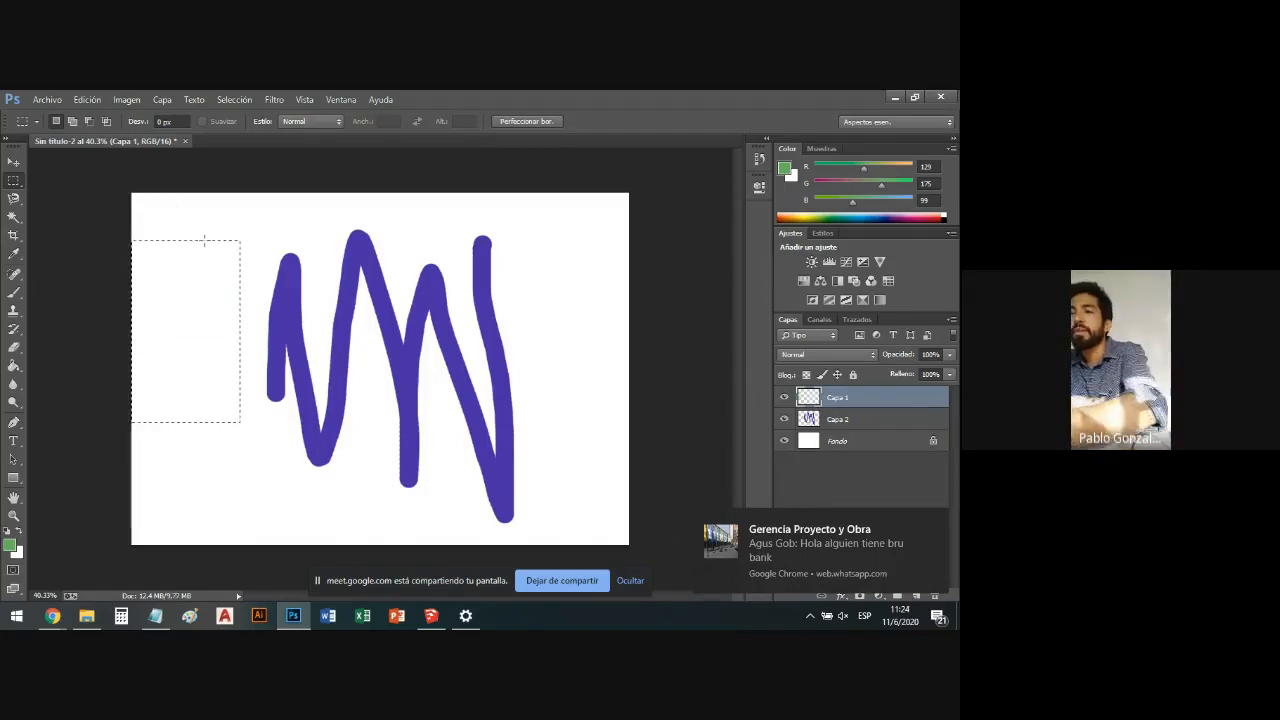
{"action": "key", "text": "ctrl+d"}
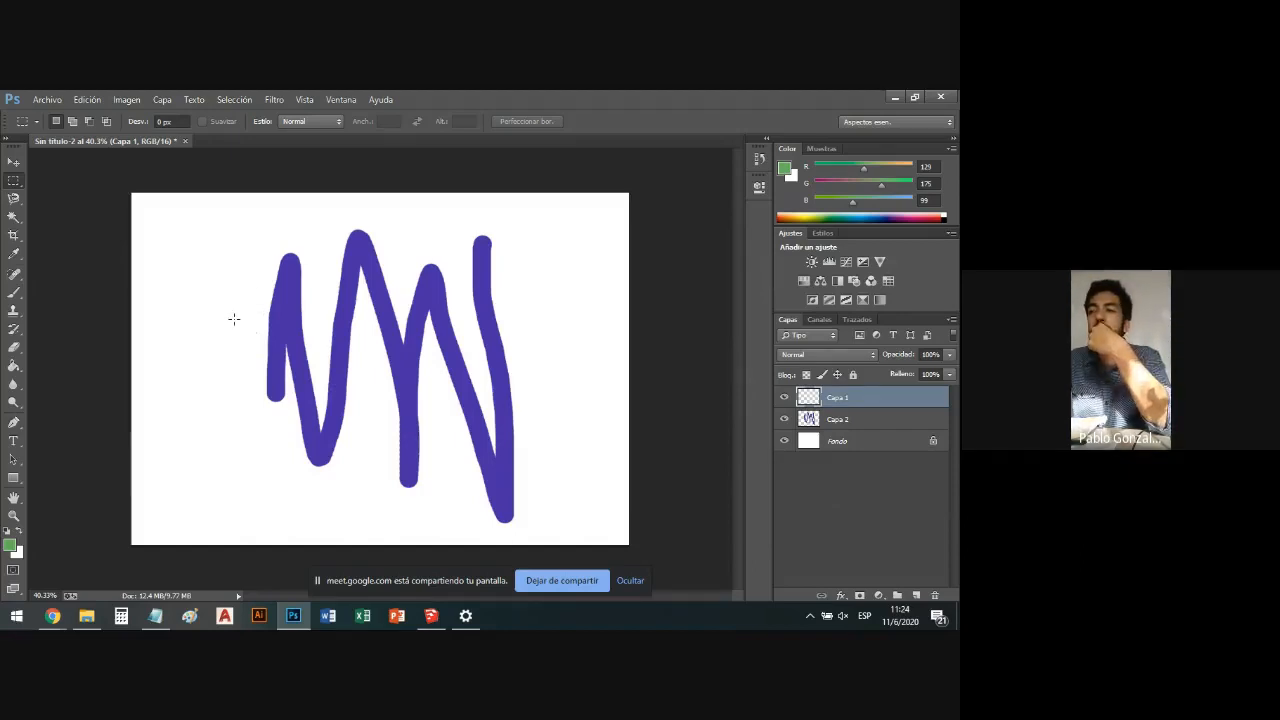
{"action": "left_click", "coordinate": [856, 418]}
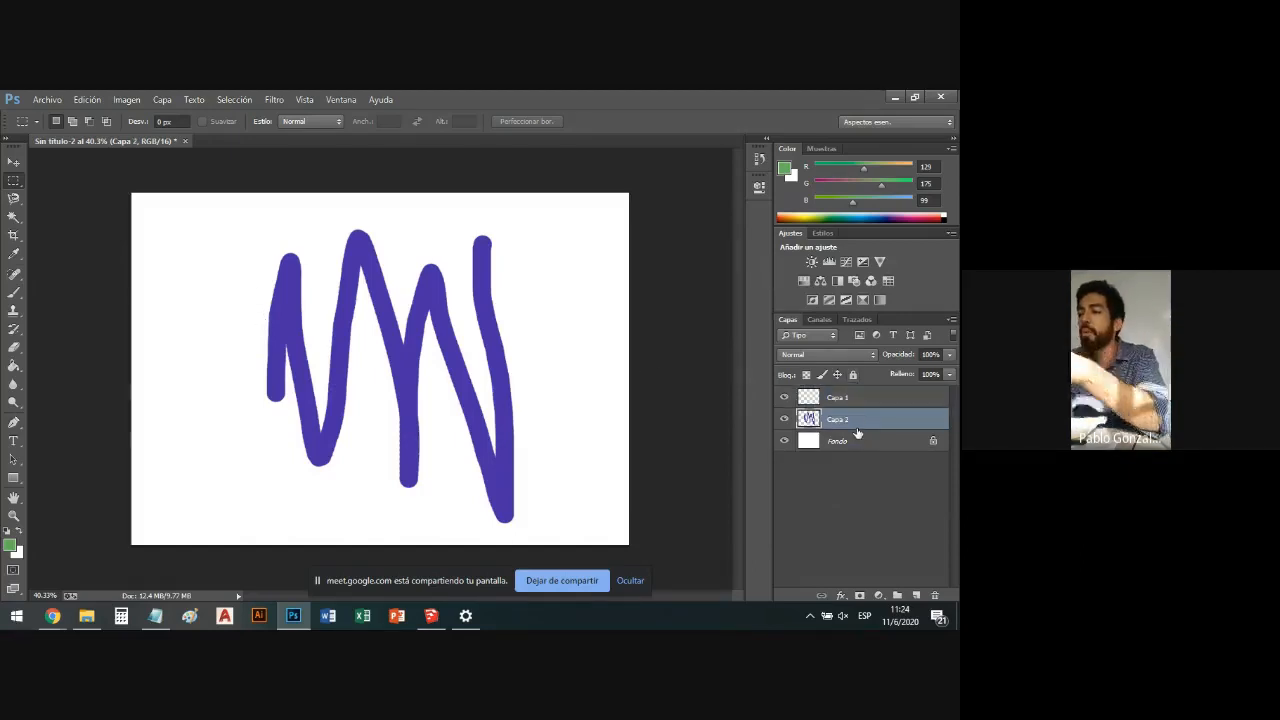
{"action": "key", "text": "Delete"}
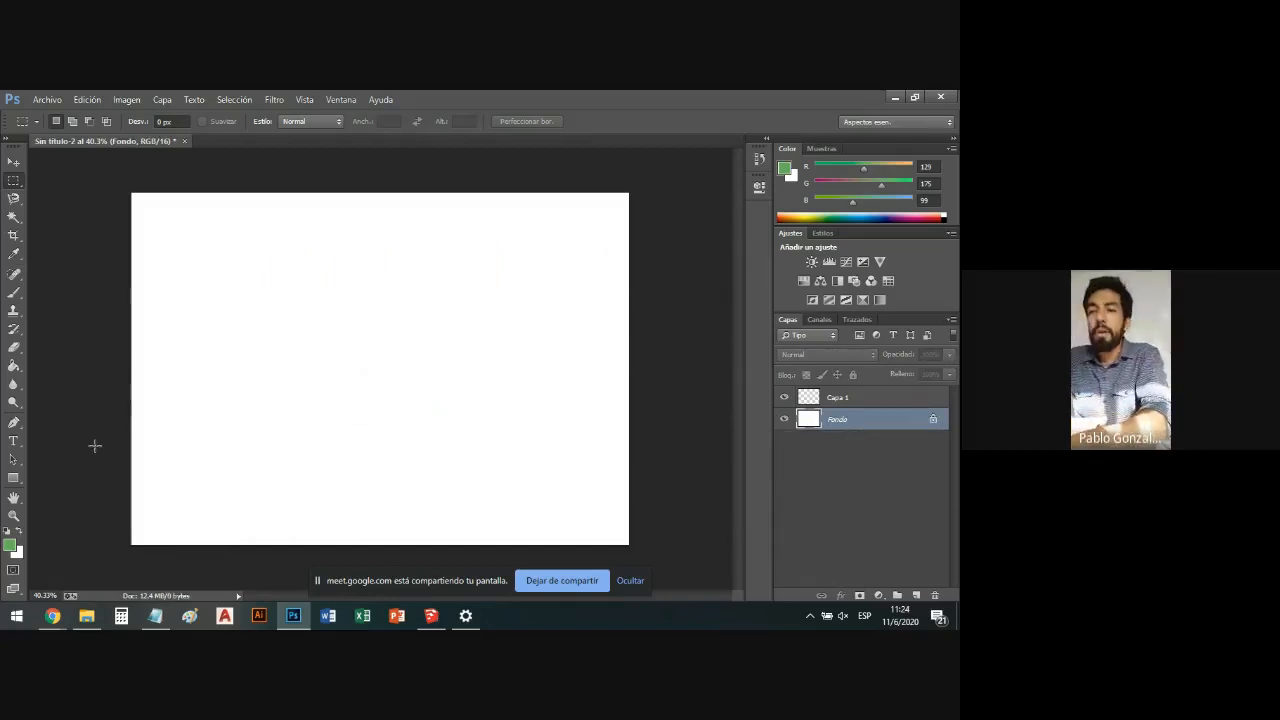
Switch to Chrome and search Google Images for "silla bkf" in a new tab.
{"action": "mouse_move", "coordinate": [53, 615]}
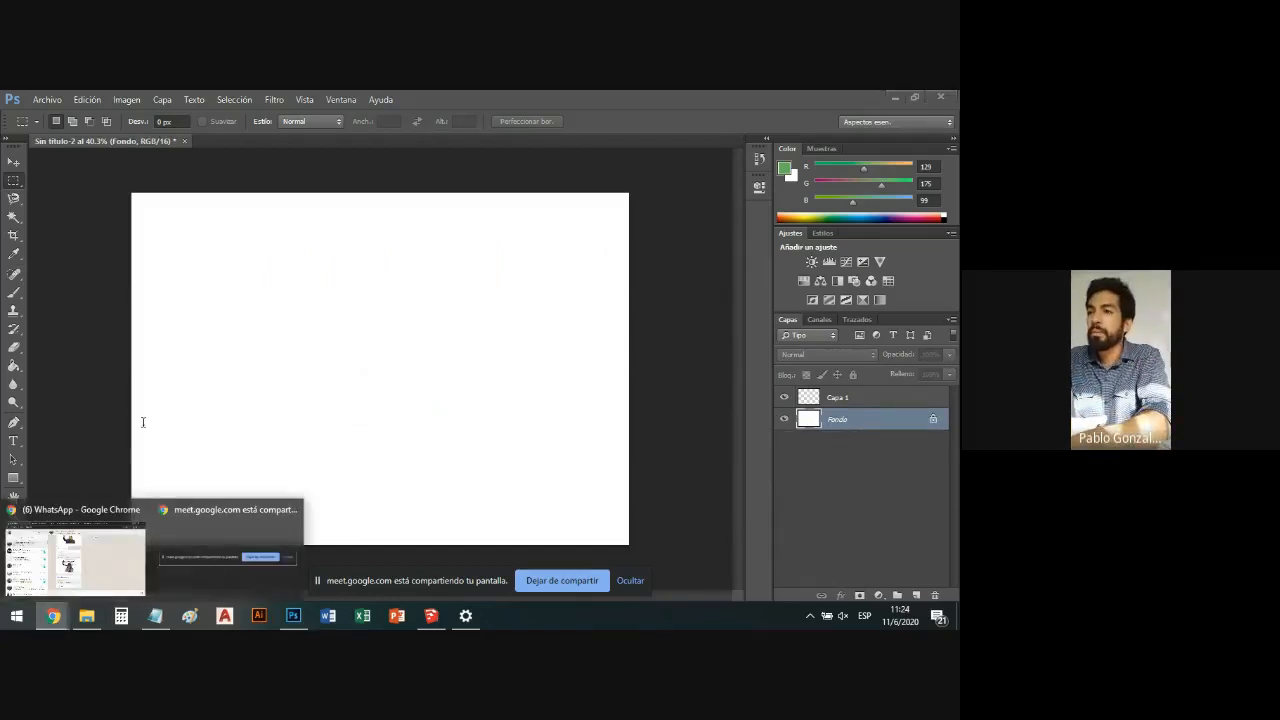
{"action": "left_click", "coordinate": [70, 565]}
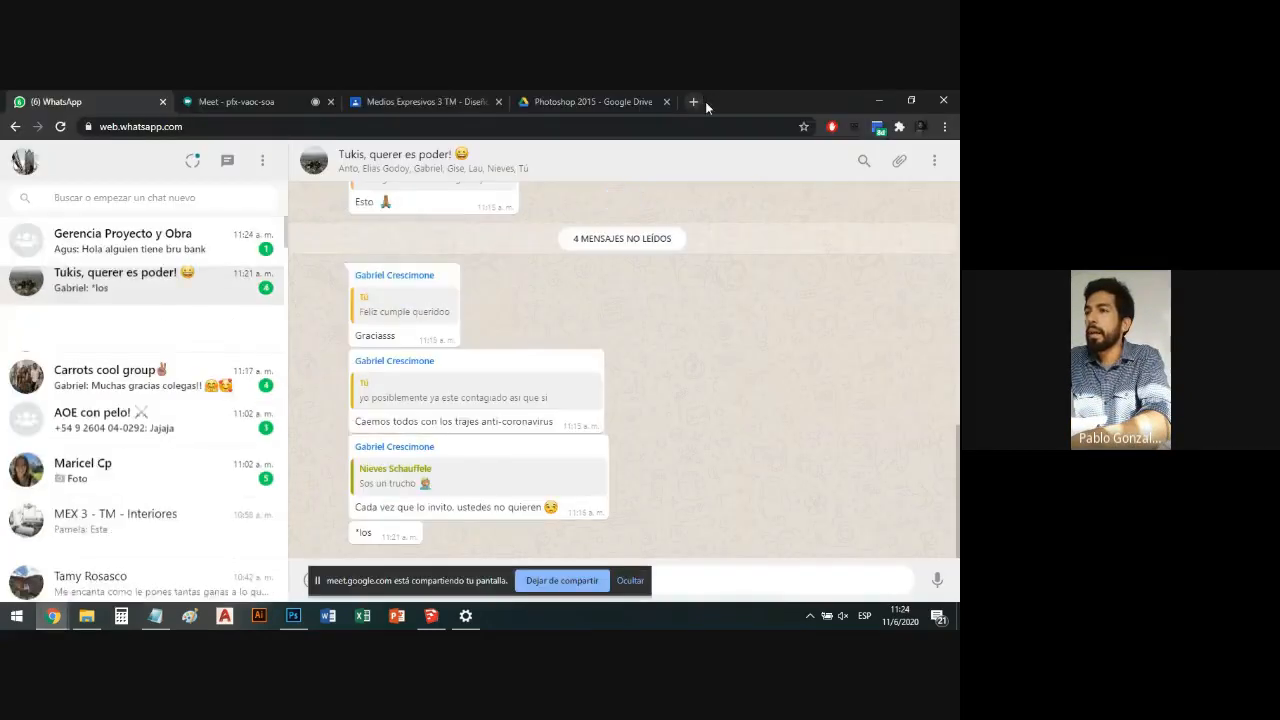
{"action": "left_click", "coordinate": [696, 101]}
{"action": "left_click", "coordinate": [558, 128]}
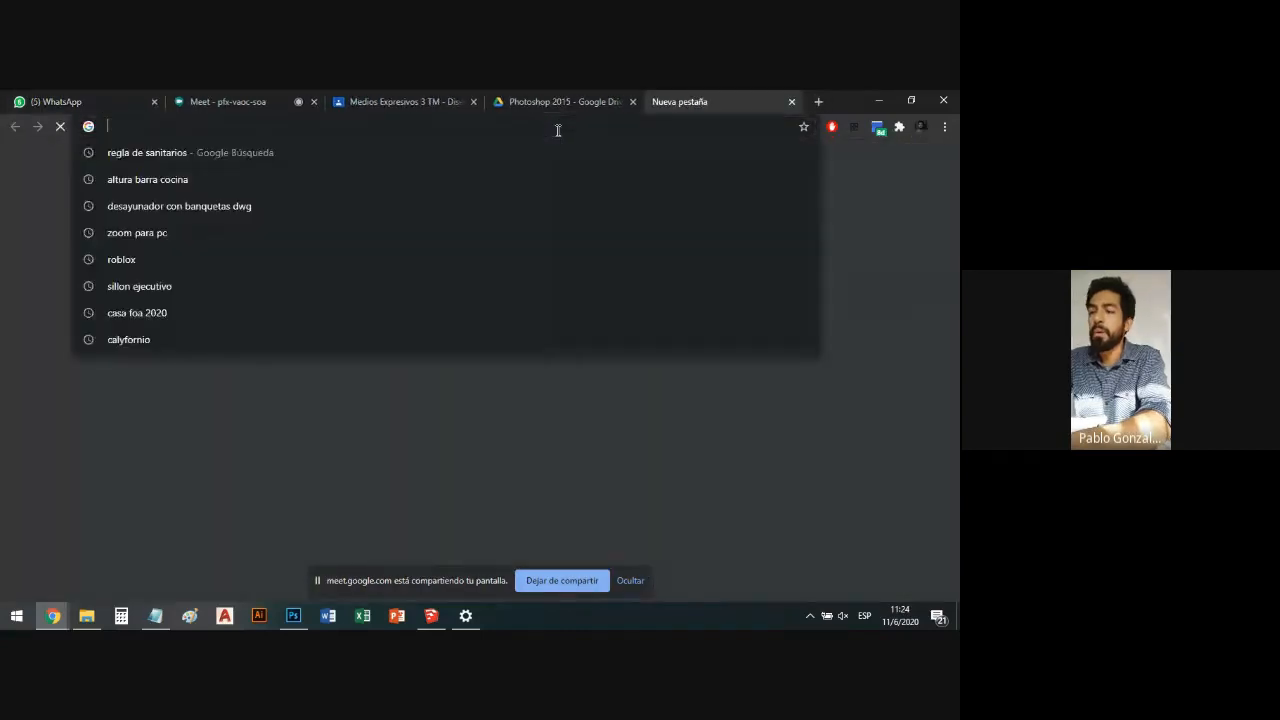
{"action": "type", "text": "silla "}
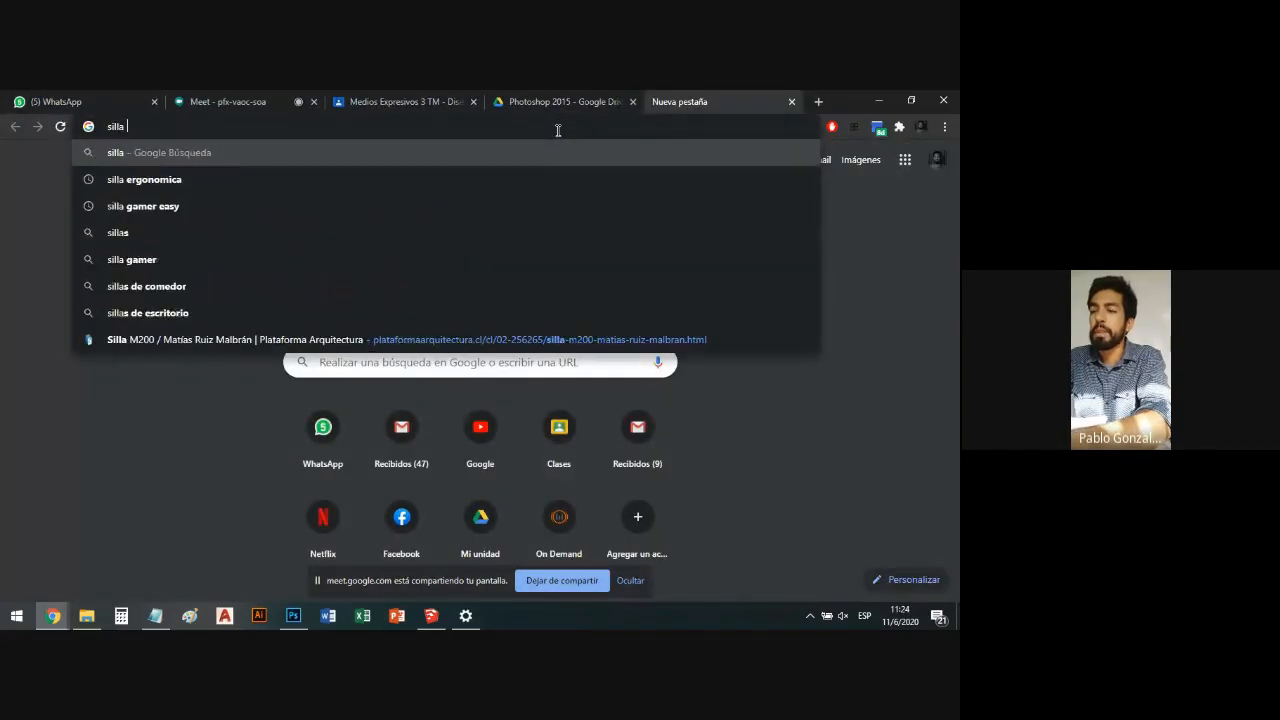
{"action": "type", "text": "bkf"}
{"action": "key", "text": "Return"}
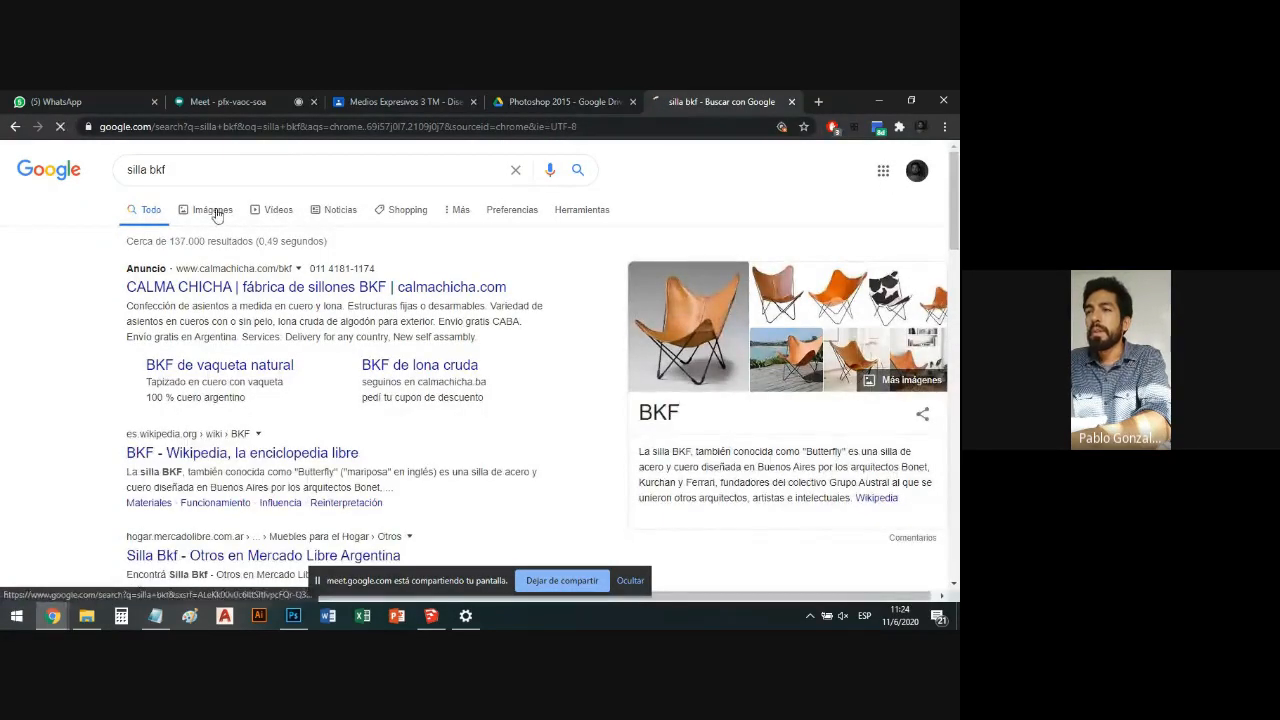
{"action": "left_click", "coordinate": [221, 212]}
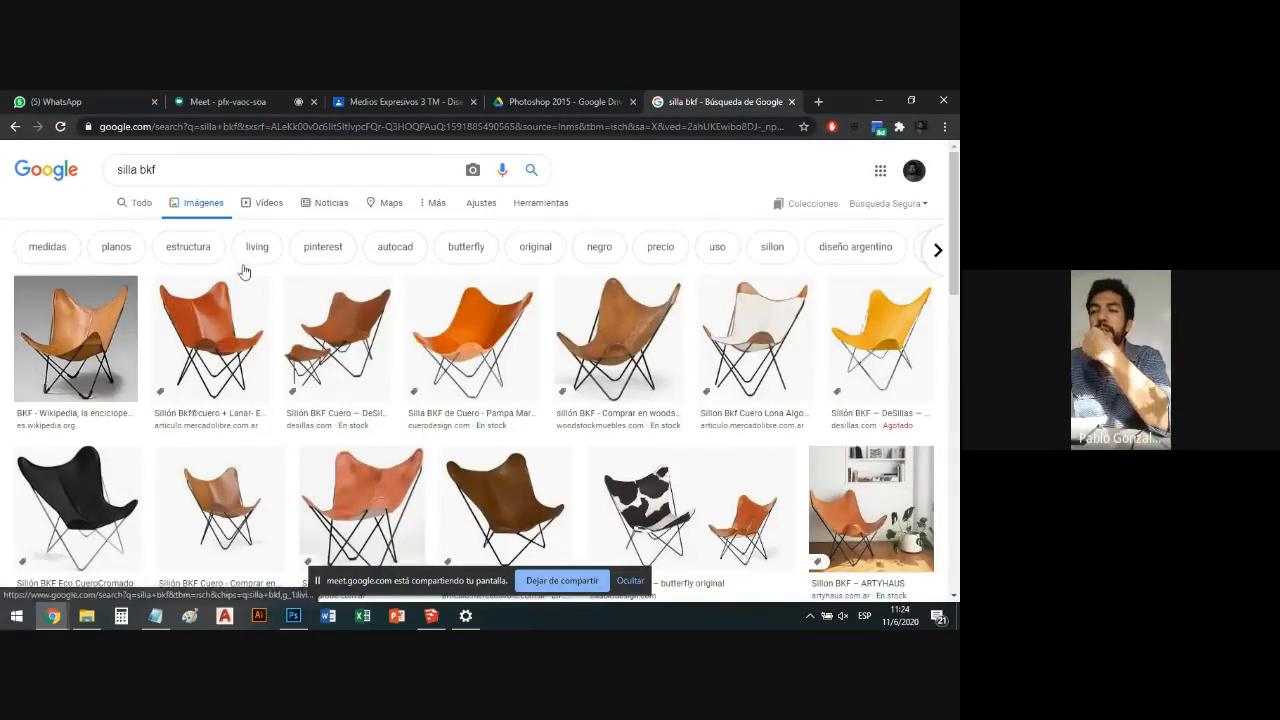
View the ARTYHAUS Sillon BKF result and its product page, and return to the image results.
{"action": "scroll", "coordinate": [256, 290], "scroll_direction": "down", "scroll_amount": 1}
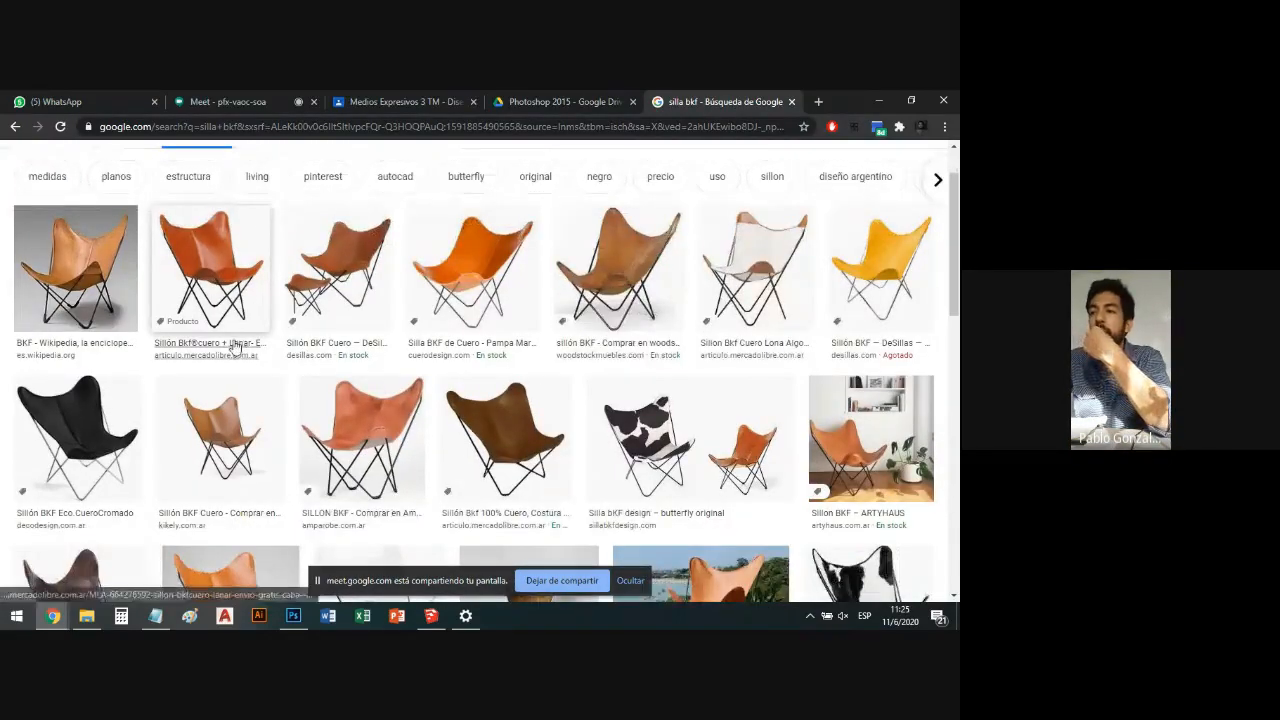
{"action": "scroll", "coordinate": [237, 352], "scroll_direction": "down", "scroll_amount": 1}
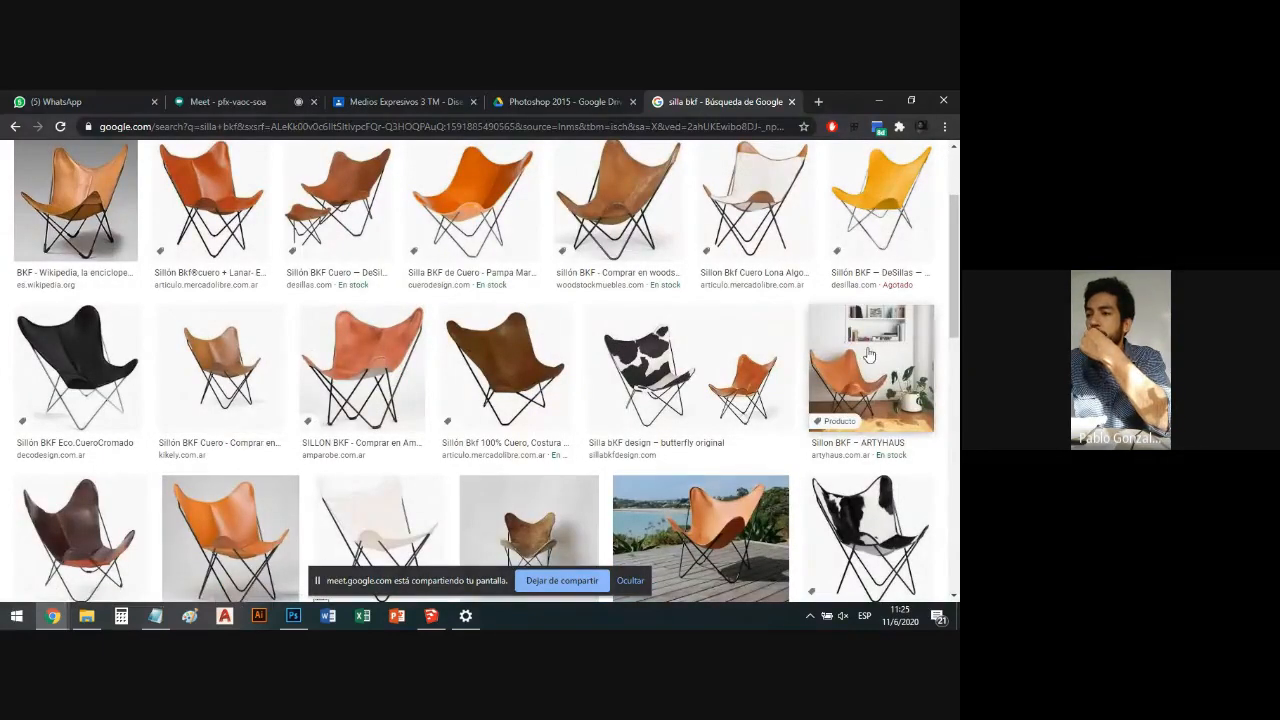
{"action": "scroll", "coordinate": [869, 355], "scroll_direction": "down", "scroll_amount": 1}
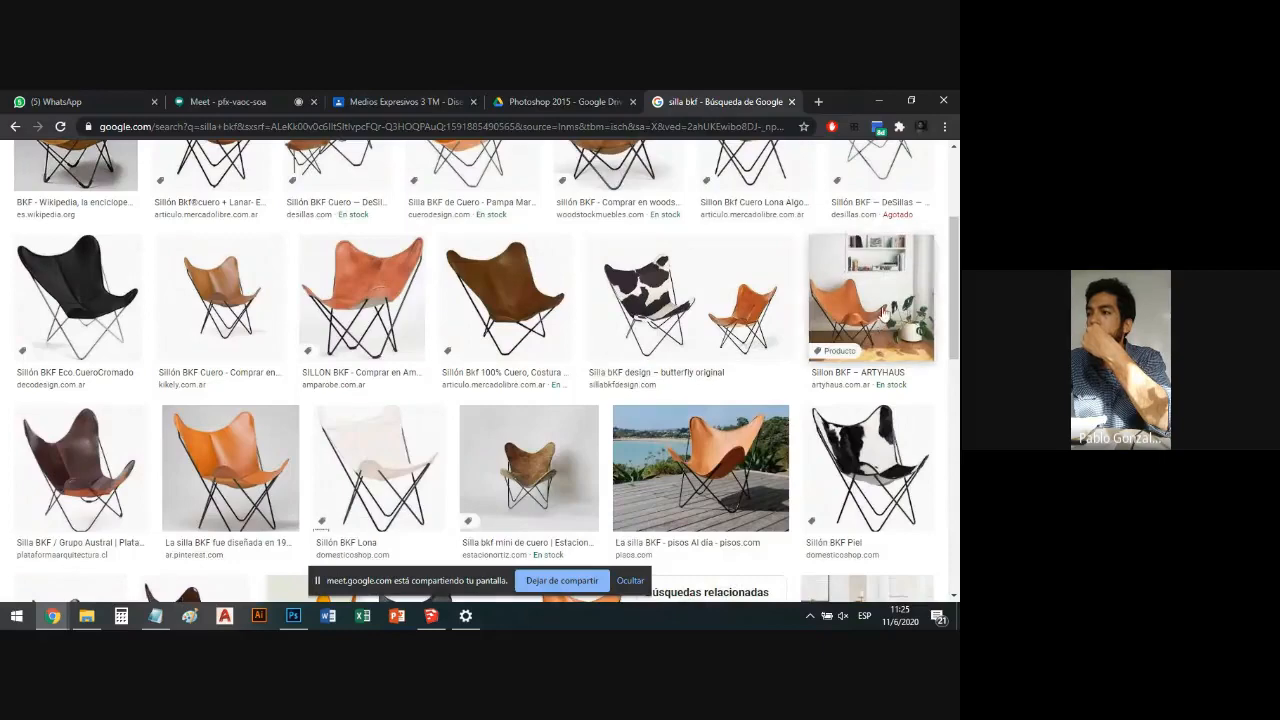
{"action": "left_click", "coordinate": [884, 314]}
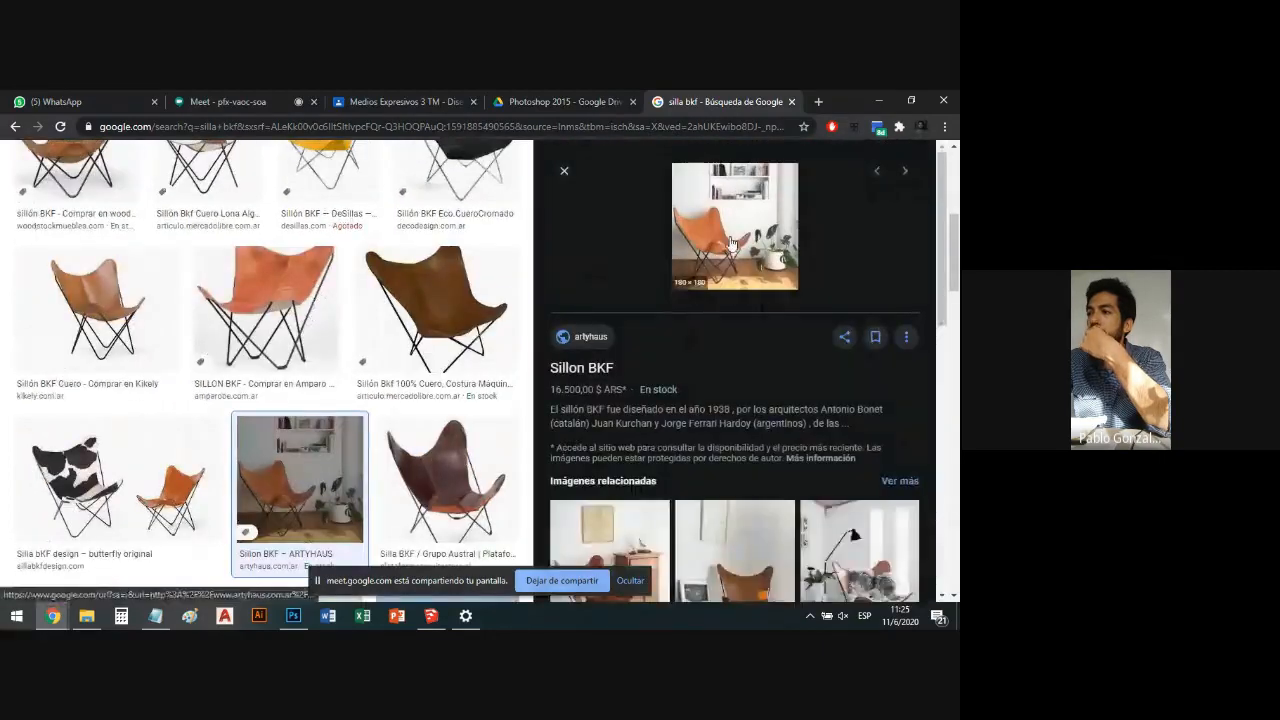
{"action": "left_click", "coordinate": [729, 242]}
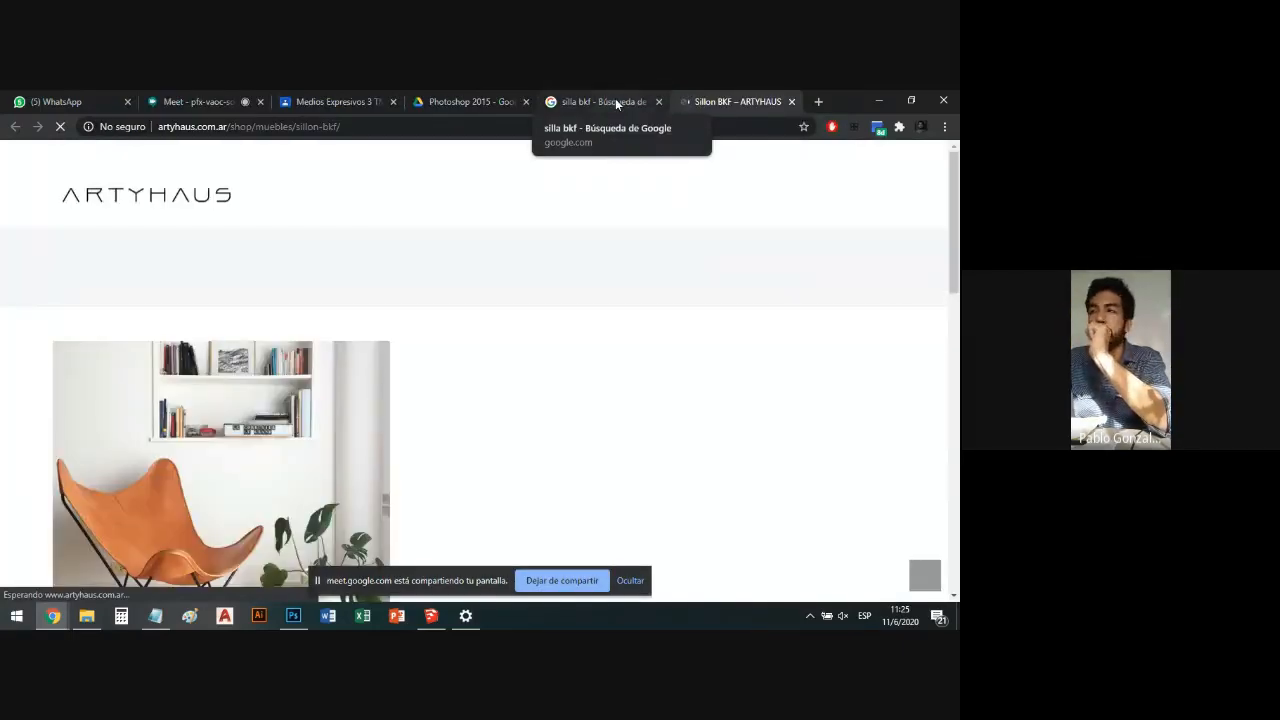
{"action": "left_click", "coordinate": [615, 98]}
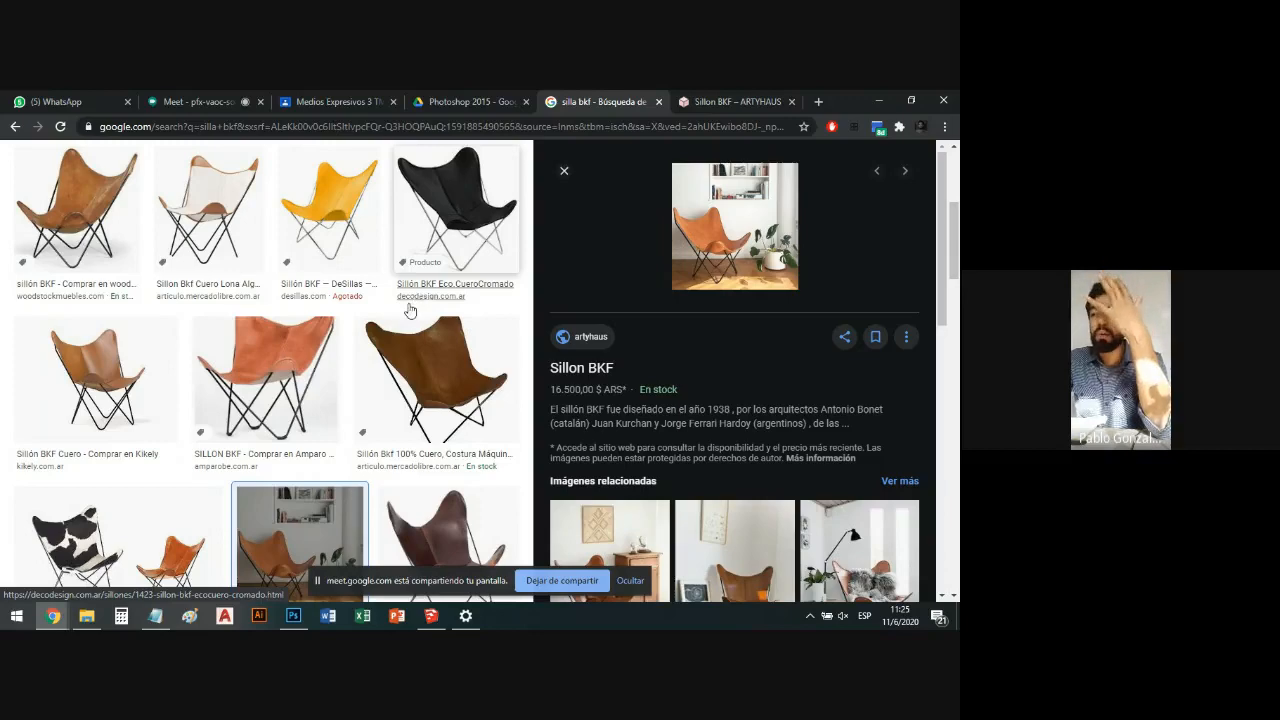
Open the preview of the pisos.com BKF chair photo taken on a wooden deck by the water.
{"action": "scroll", "coordinate": [398, 338], "scroll_direction": "down", "scroll_amount": 2}
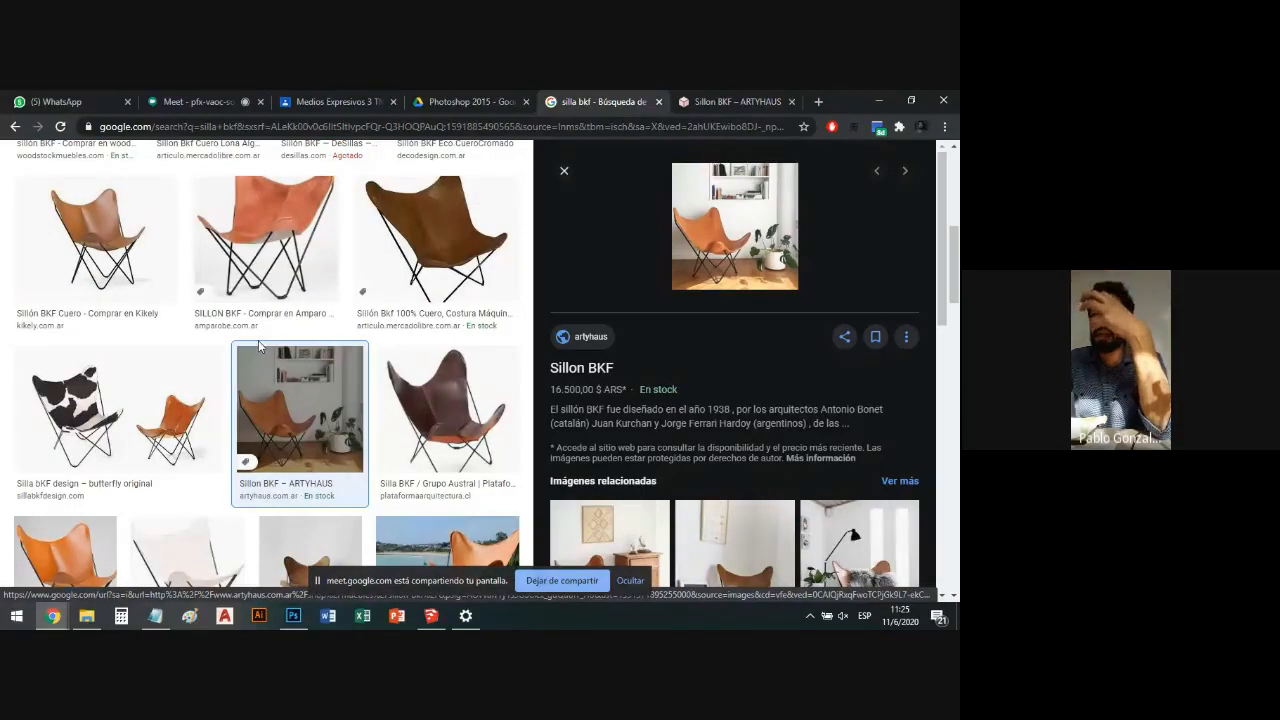
{"action": "scroll", "coordinate": [252, 358], "scroll_direction": "down", "scroll_amount": 1}
{"action": "scroll", "coordinate": [245, 370], "scroll_direction": "down", "scroll_amount": 1}
{"action": "left_click", "coordinate": [452, 440]}
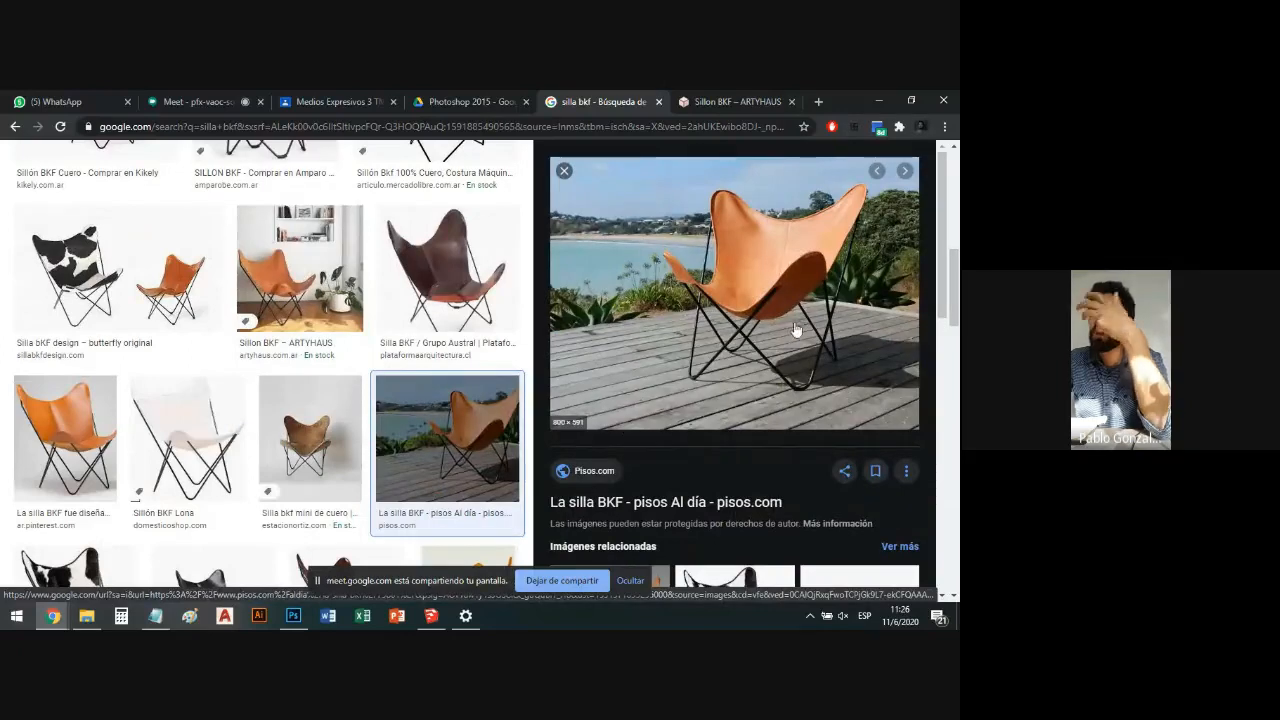
Save the previewed chair photo to the Escritorio folder as JPEG silla-bkf-1, and switch back to Photoshop.
{"action": "right_click", "coordinate": [750, 257]}
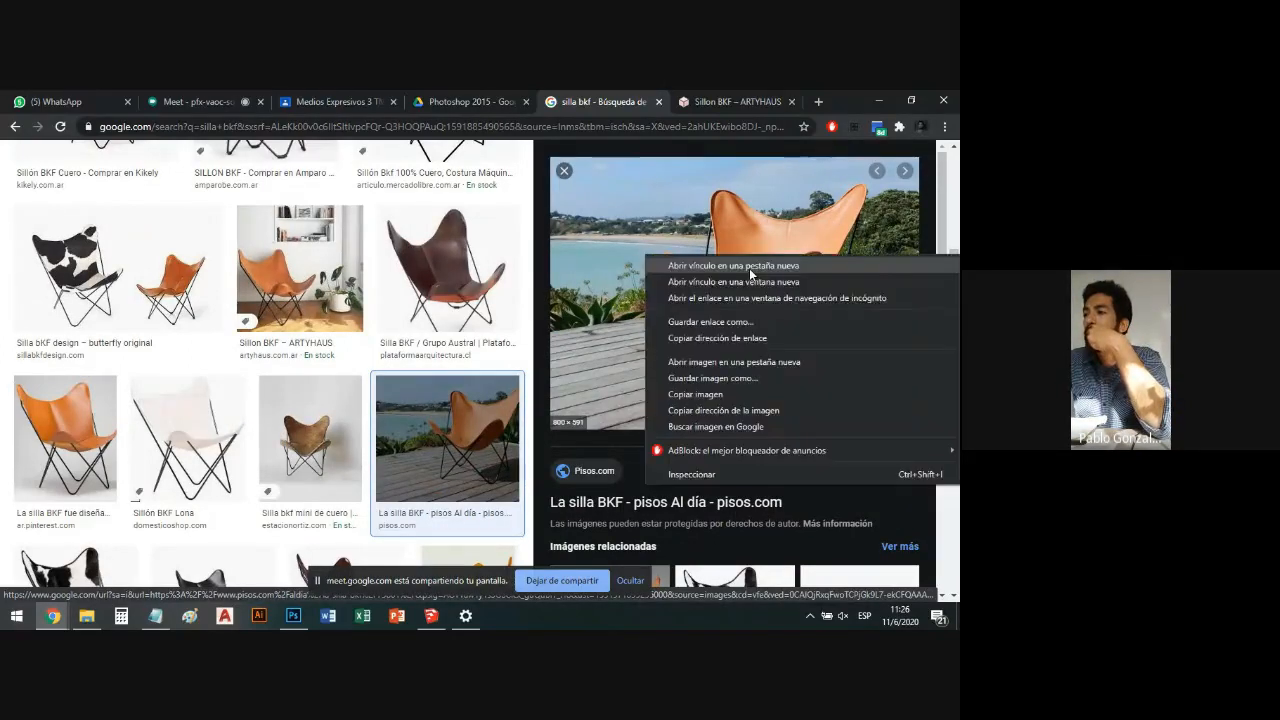
{"action": "left_click", "coordinate": [742, 379]}
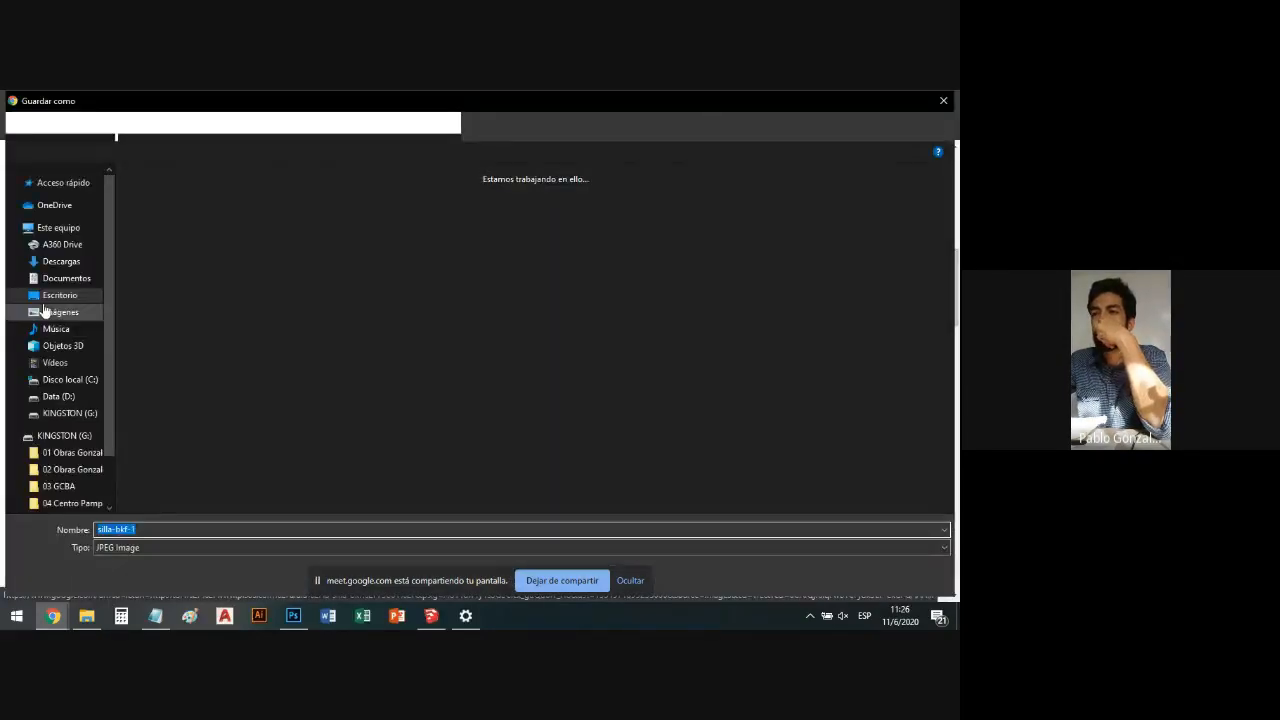
{"action": "left_click", "coordinate": [70, 298]}
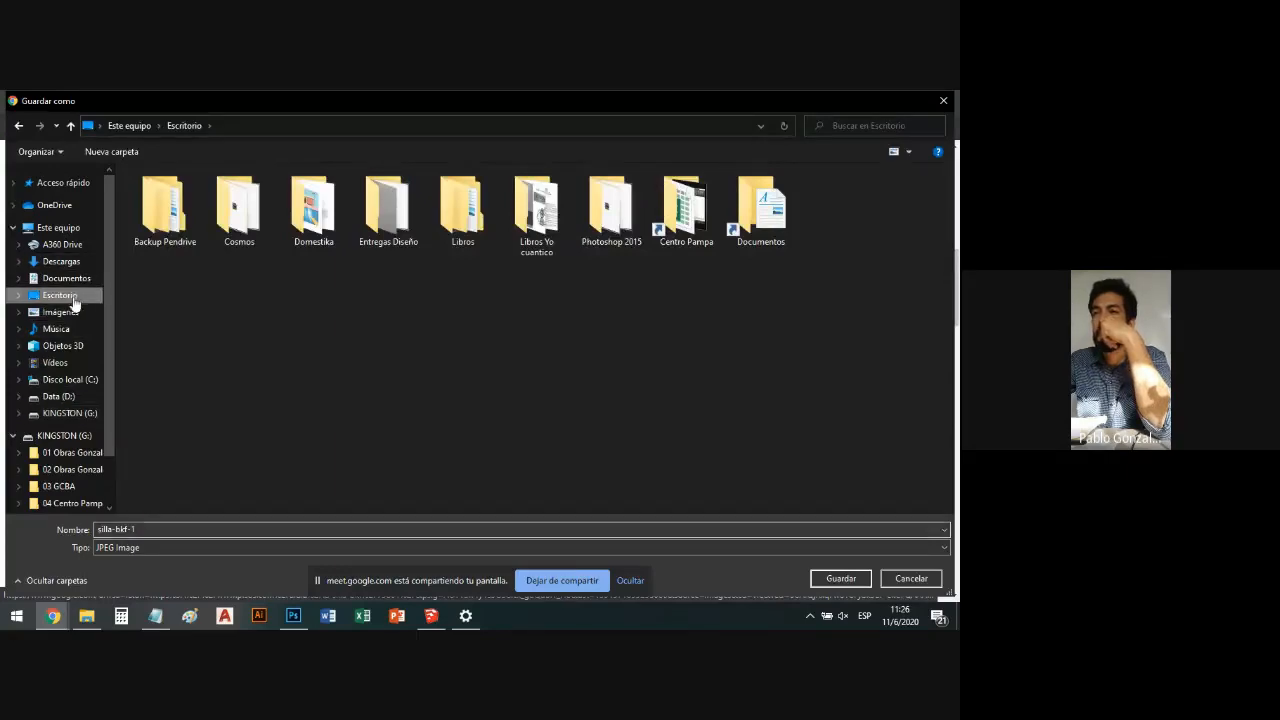
{"action": "left_click", "coordinate": [840, 579]}
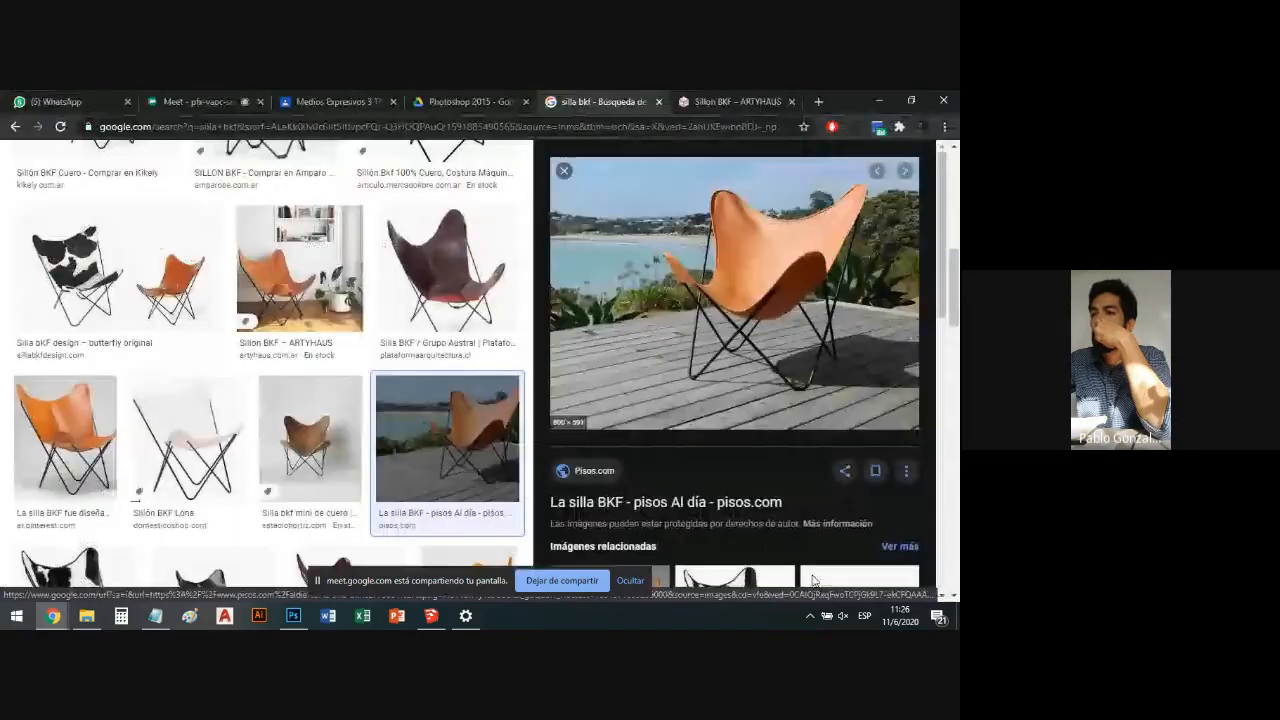
{"action": "key", "text": "alt+Tab"}
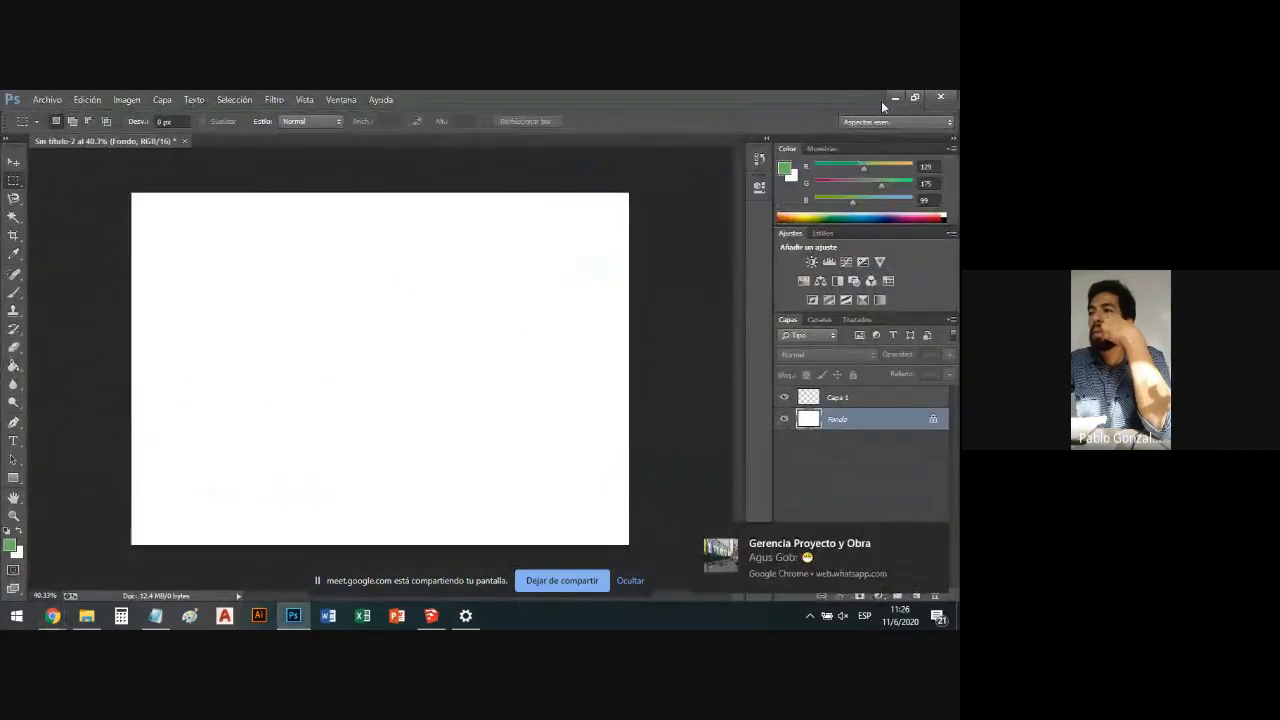
Place the silla-bkf-1 photo from the desktop into the open Sin título-2 document, and return the window to full screen.
{"action": "left_click", "coordinate": [915, 97]}
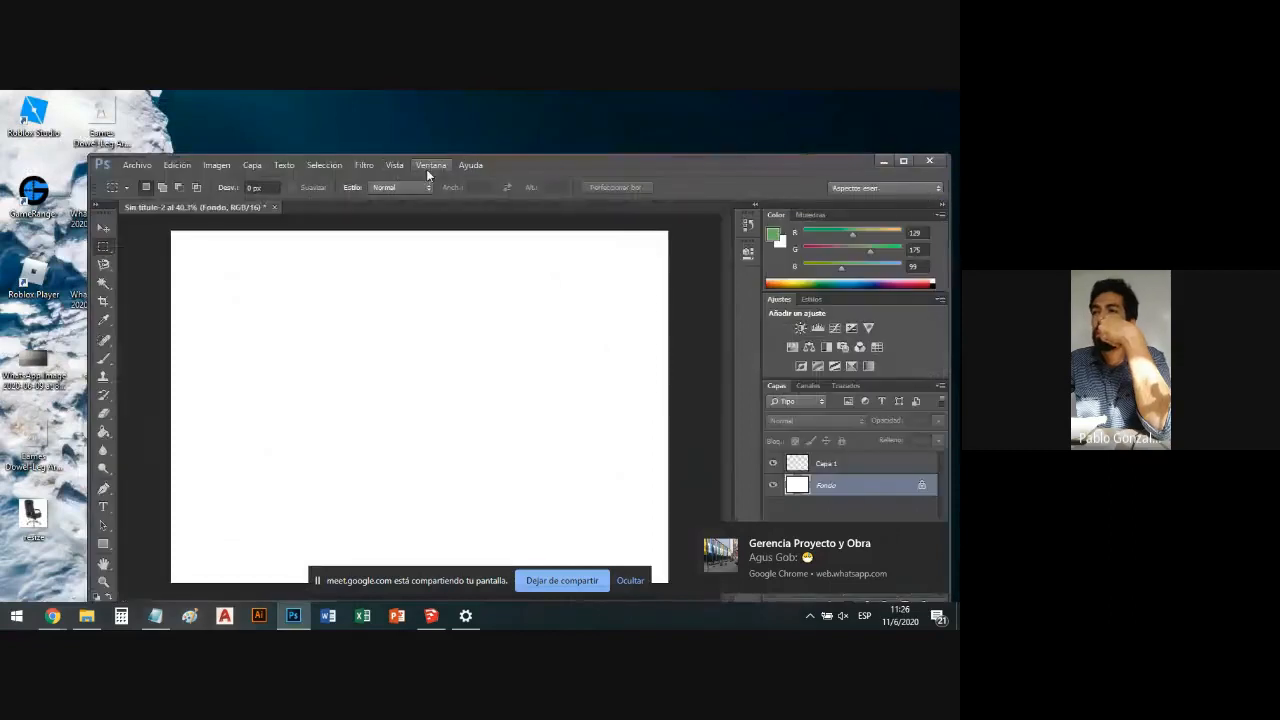
{"action": "left_click_drag", "start_coordinate": [516, 169], "coordinate": [587, 142]}
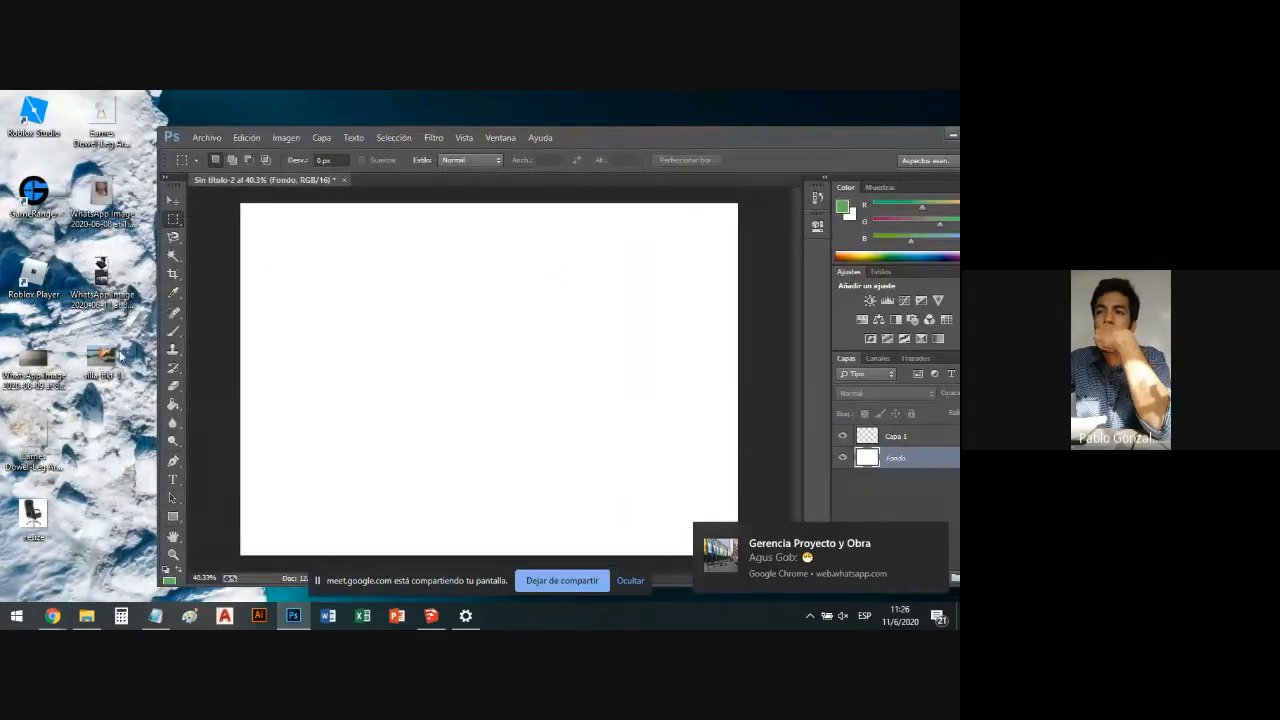
{"action": "left_click_drag", "start_coordinate": [104, 366], "coordinate": [375, 335]}
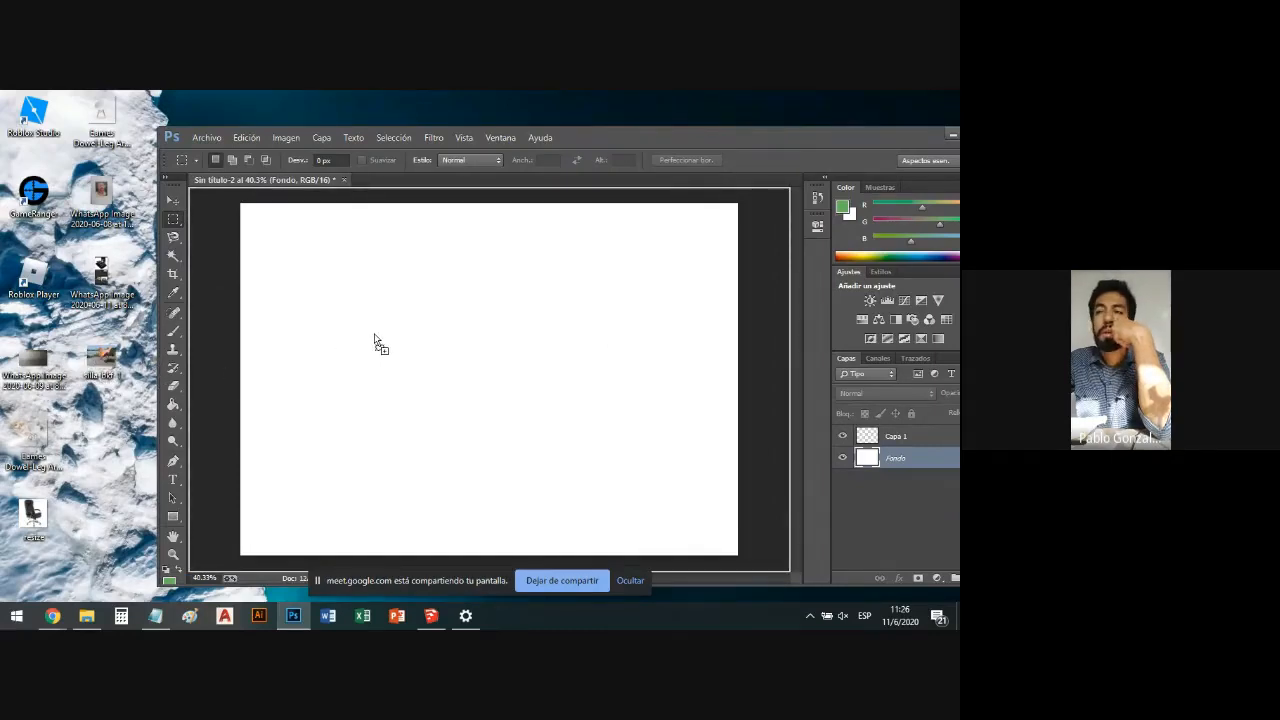
{"action": "left_click_drag", "start_coordinate": [375, 336], "coordinate": [357, 334]}
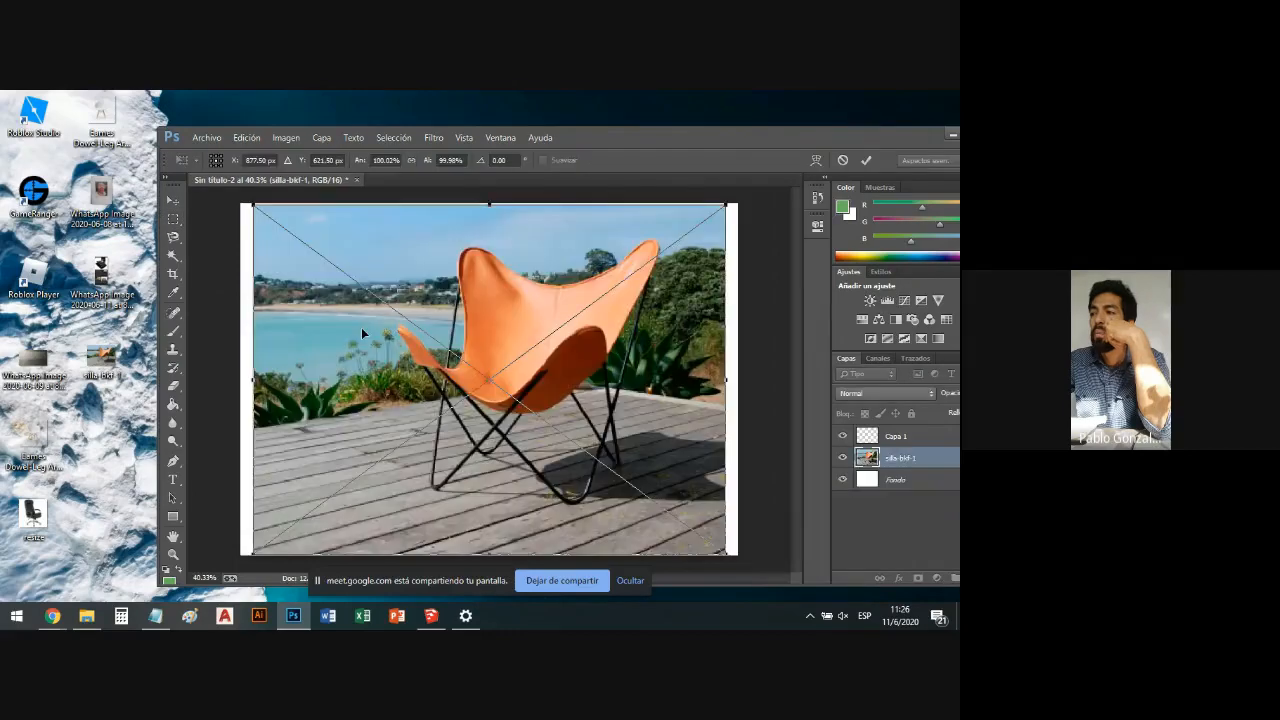
{"action": "double_click", "coordinate": [605, 138]}
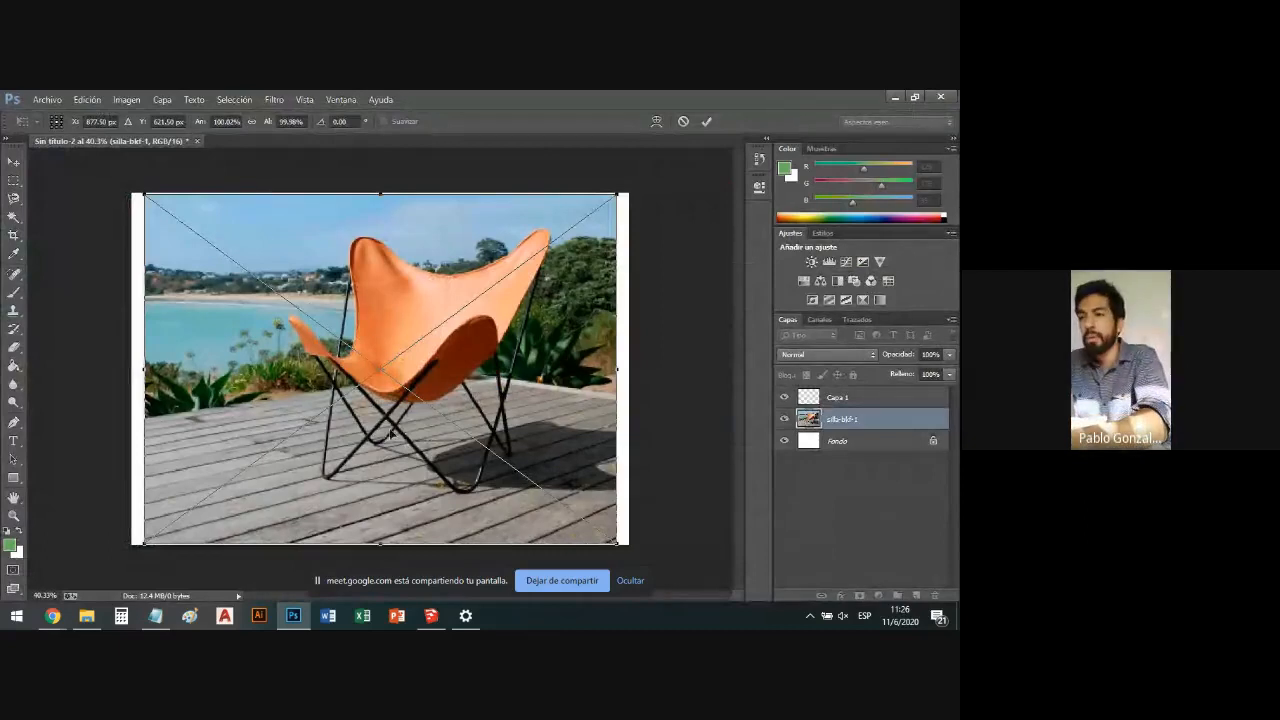
{"action": "scroll", "coordinate": [613, 435], "scroll_direction": "up", "scroll_amount": 1}
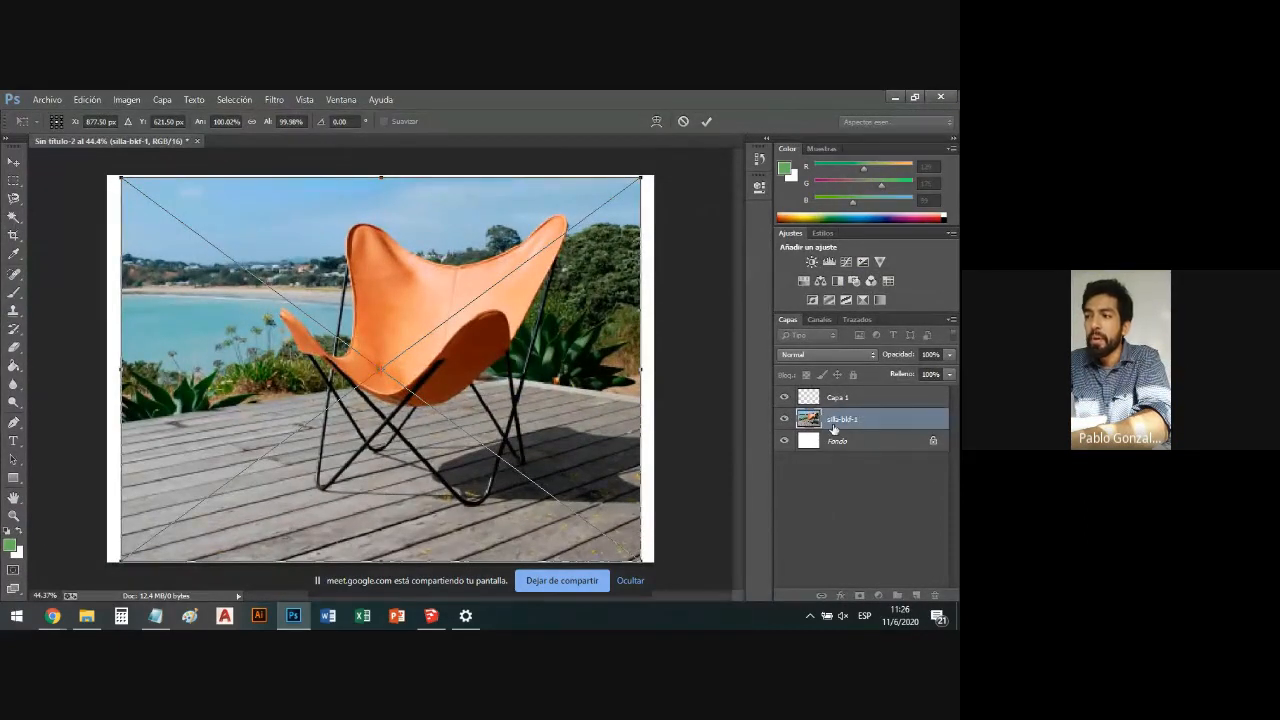
Confirm the placement of the chair photo and shift its layer slightly to the left on the canvas with the Move tool.
{"action": "left_click_drag", "start_coordinate": [554, 341], "coordinate": [410, 332]}
{"action": "left_click", "coordinate": [13, 162]}
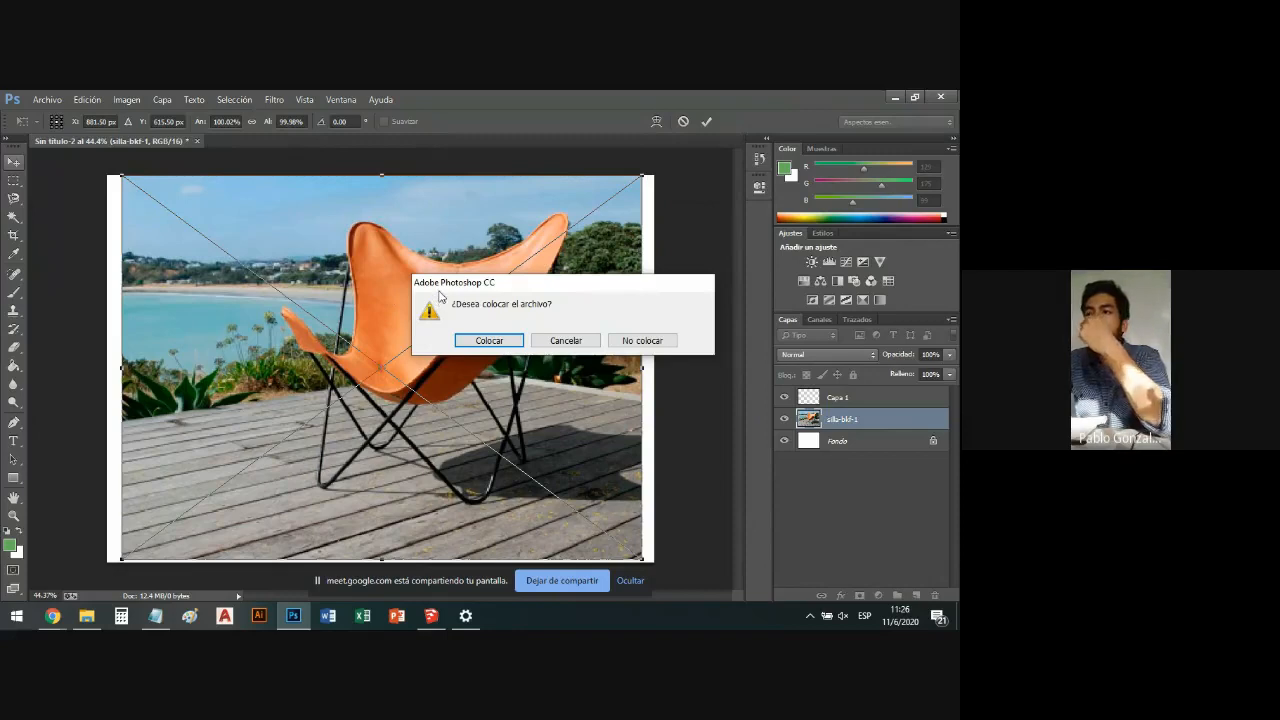
{"action": "left_click", "coordinate": [497, 345]}
{"action": "left_click_drag", "start_coordinate": [313, 319], "coordinate": [278, 301]}
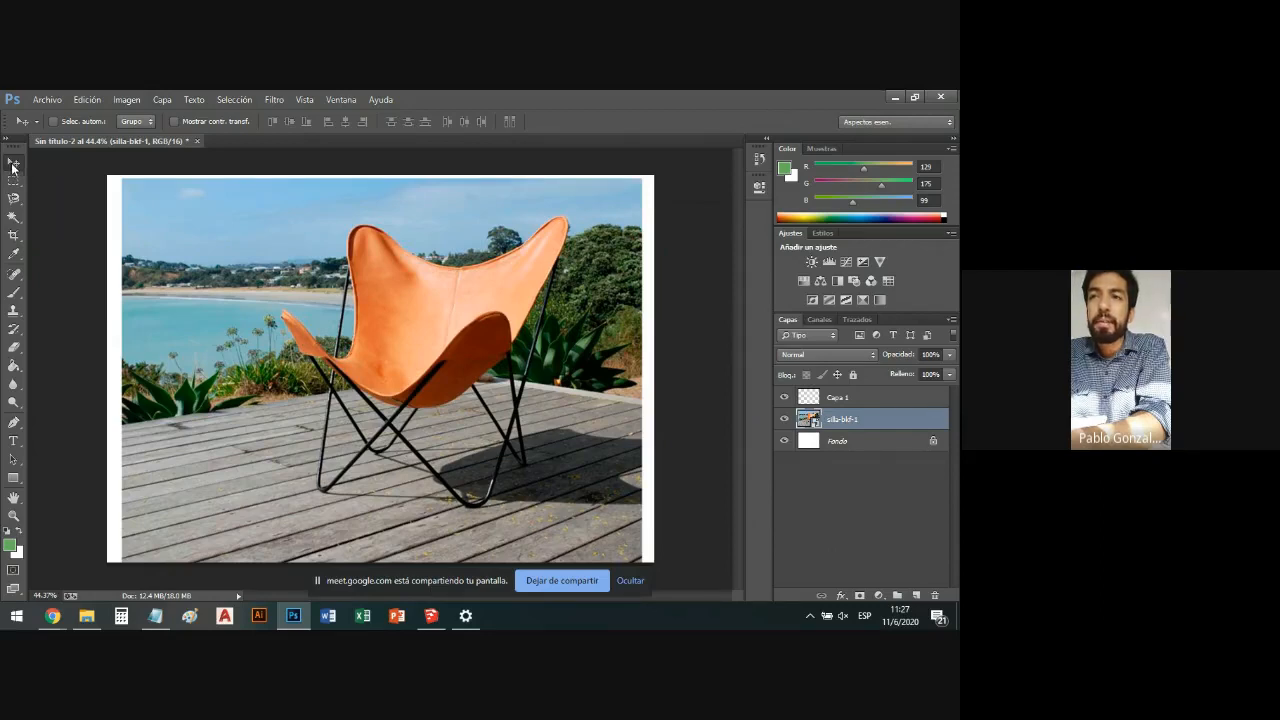
{"action": "left_click_drag", "start_coordinate": [266, 234], "coordinate": [412, 358]}
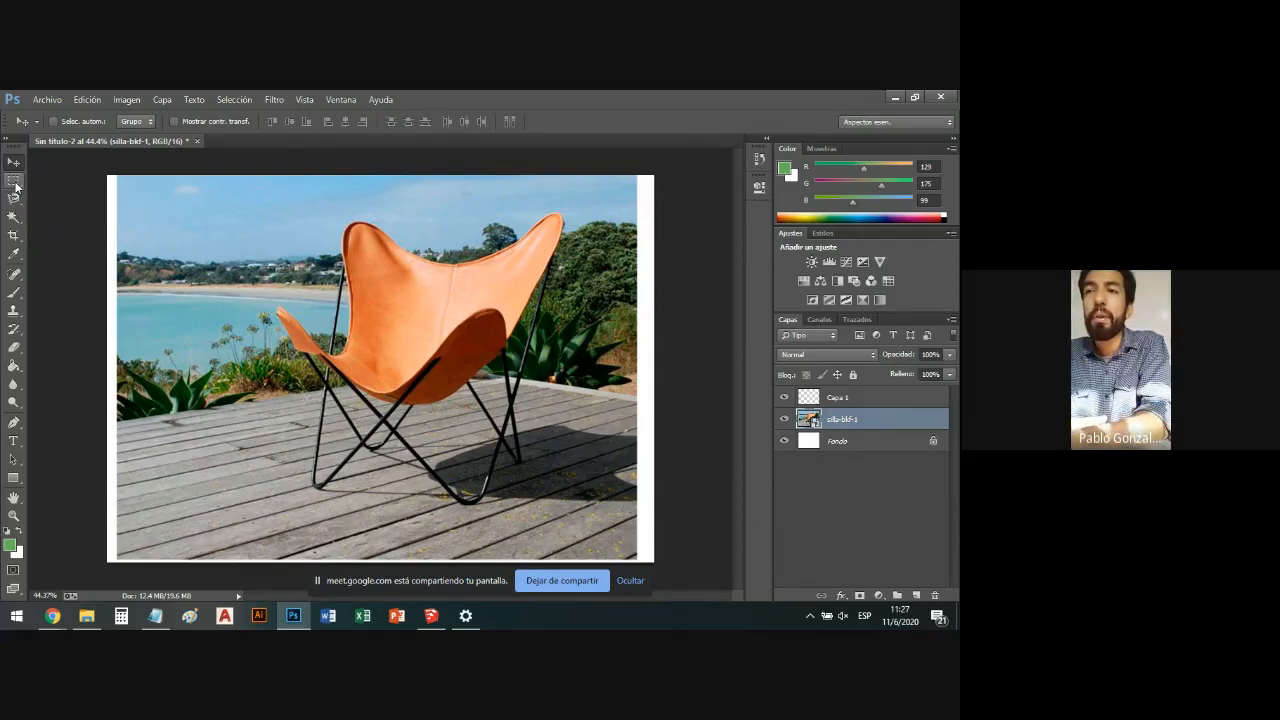
Try to delete a rectangular marquee selection over the sky and shoreline beside the chair on the silla-bkf-1 layer.
{"action": "left_click", "coordinate": [14, 185]}
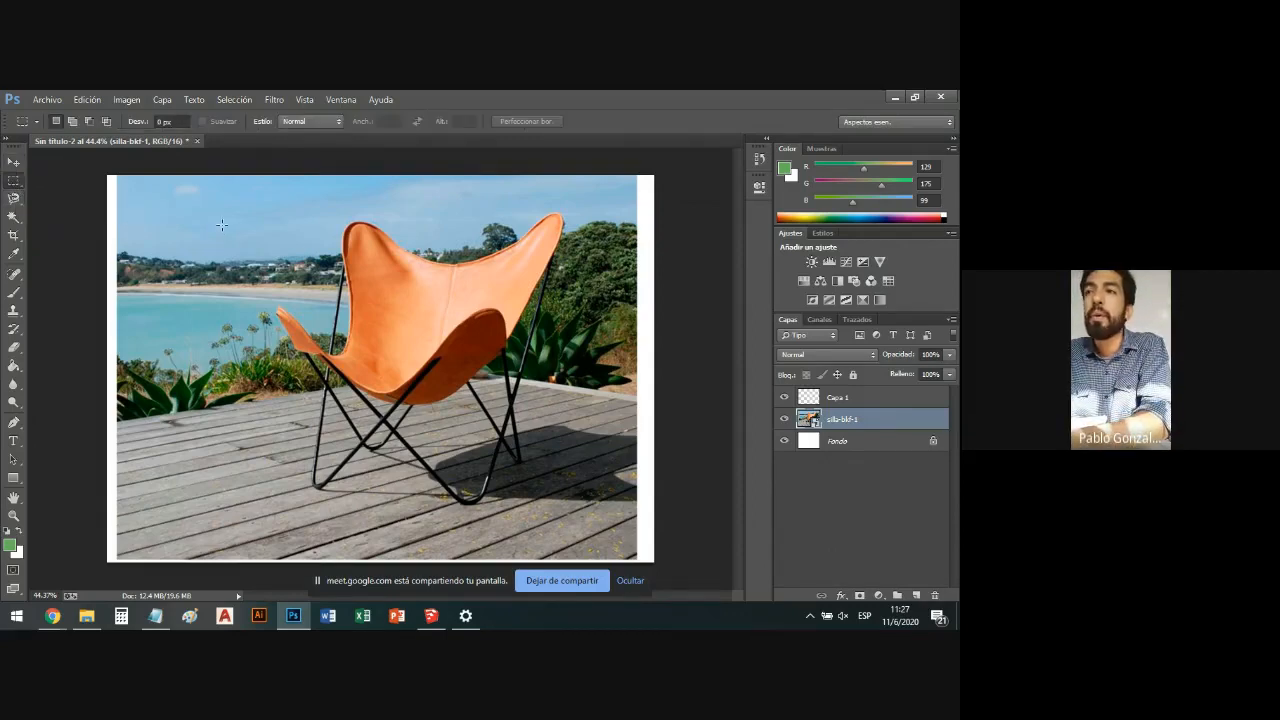
{"action": "left_click_drag", "start_coordinate": [148, 191], "coordinate": [320, 302]}
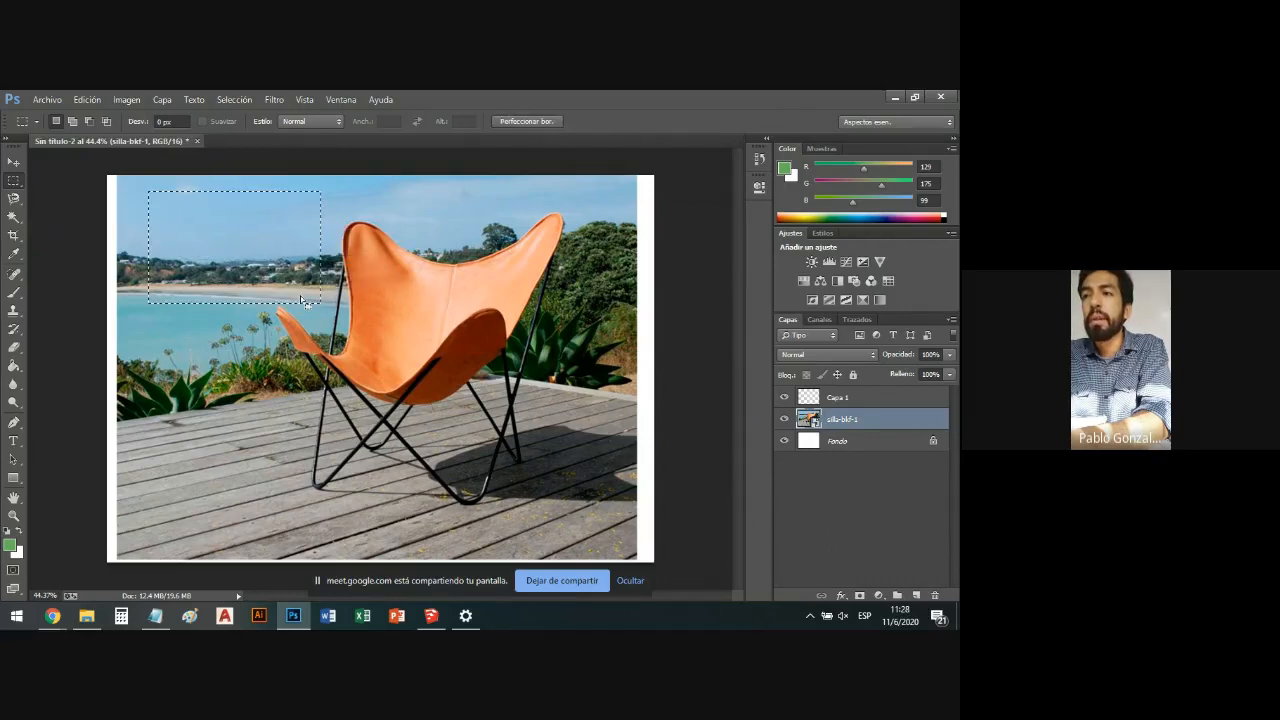
{"action": "key", "text": "Delete"}
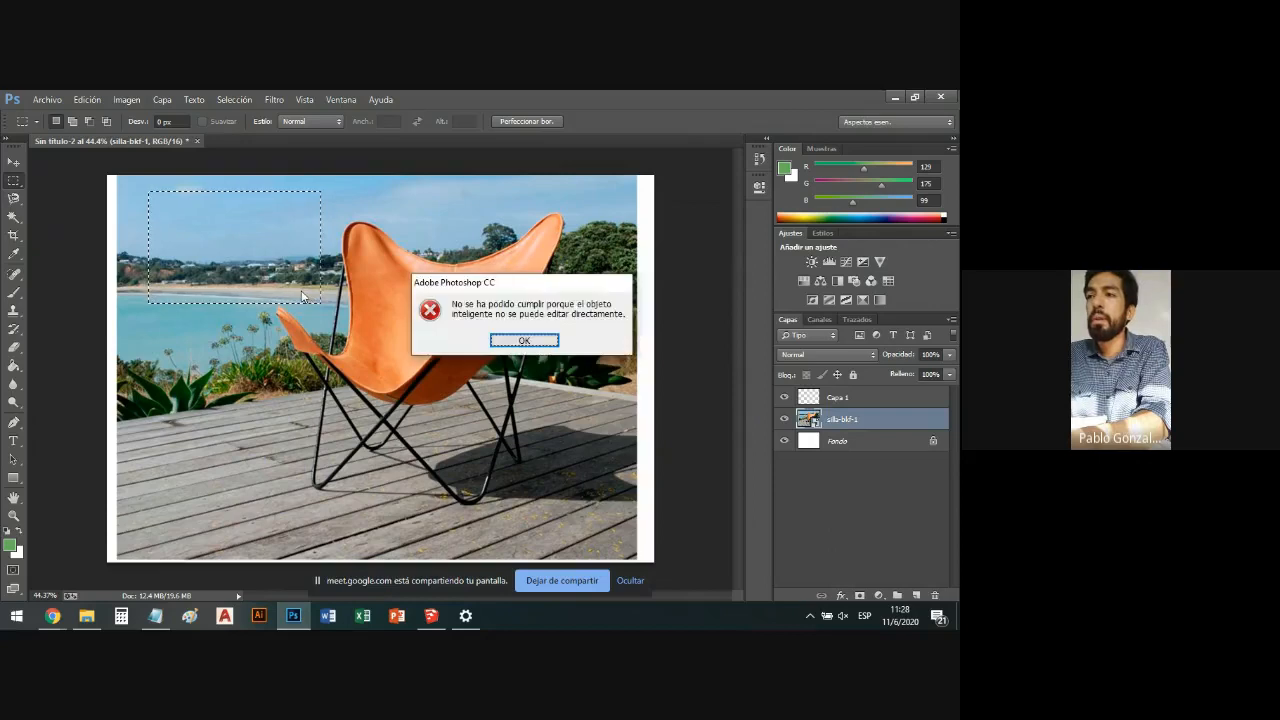
{"action": "key", "text": "Return"}
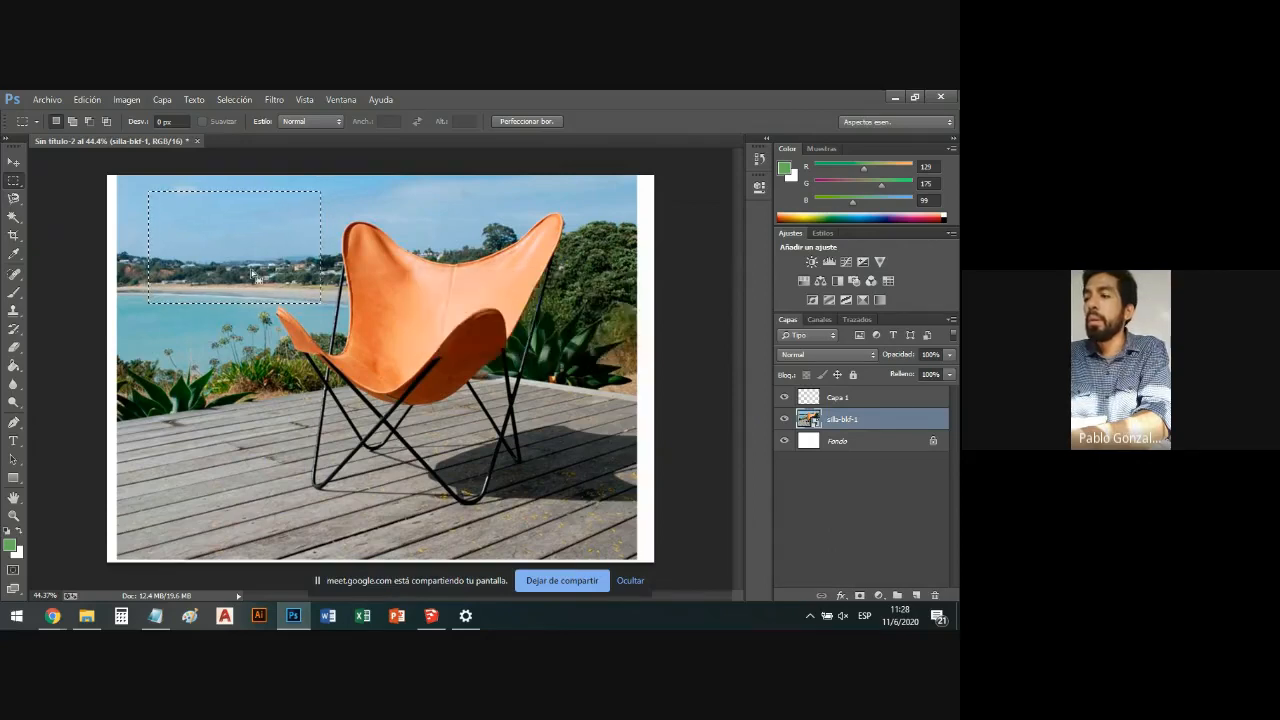
{"action": "key", "text": "Delete"}
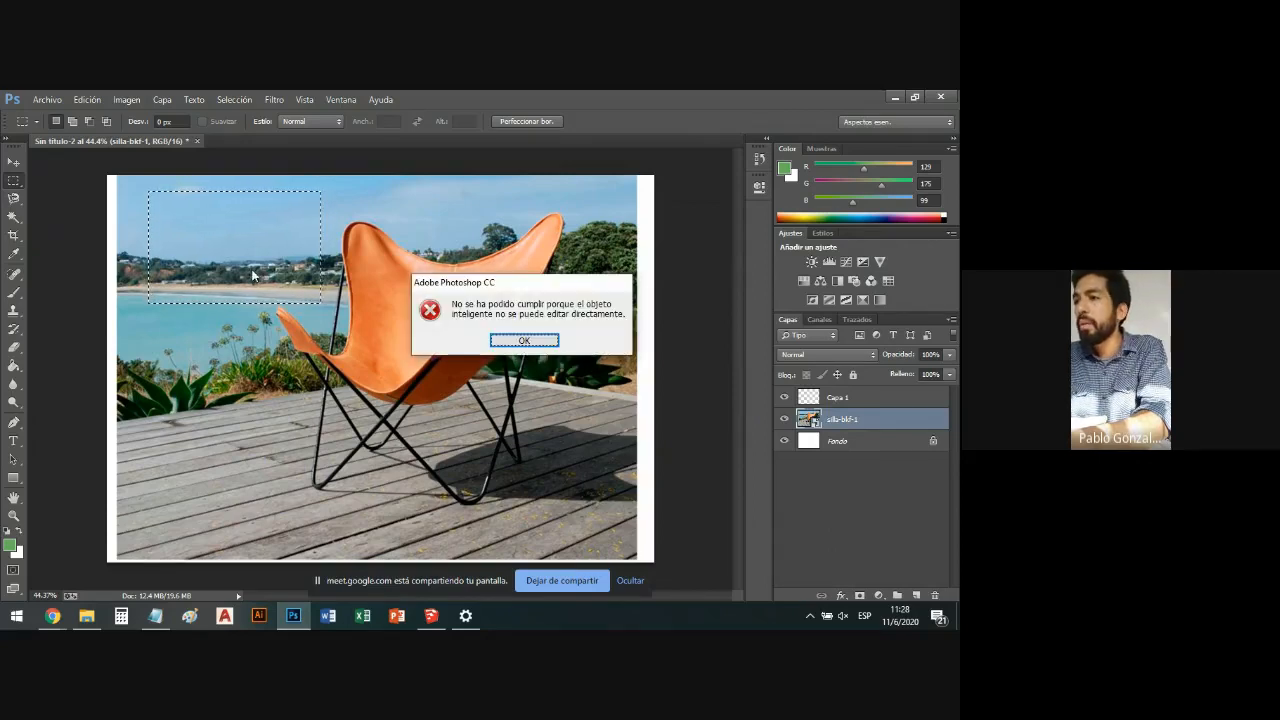
{"action": "left_click", "coordinate": [523, 341]}
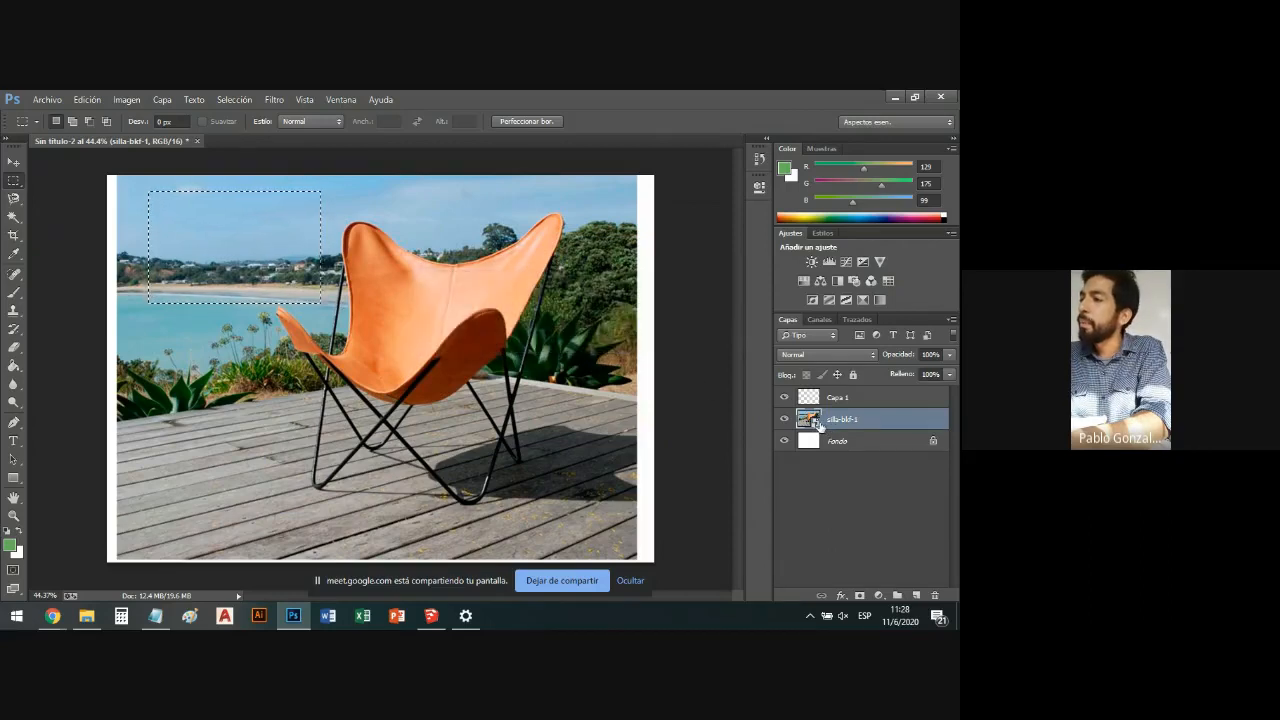
Open the silla-bkf-1 smart object's contents for editing, with the colour profile option No modificar.
{"action": "double_click", "coordinate": [817, 425]}
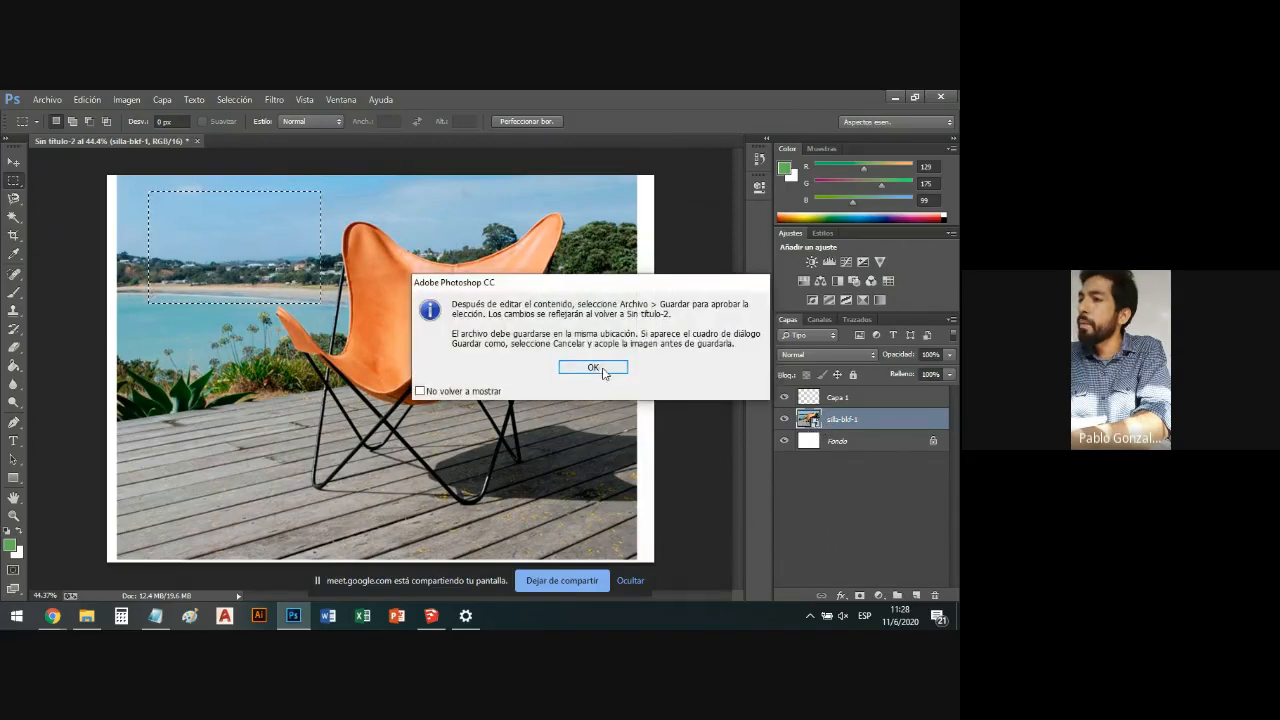
{"action": "left_click", "coordinate": [593, 368]}
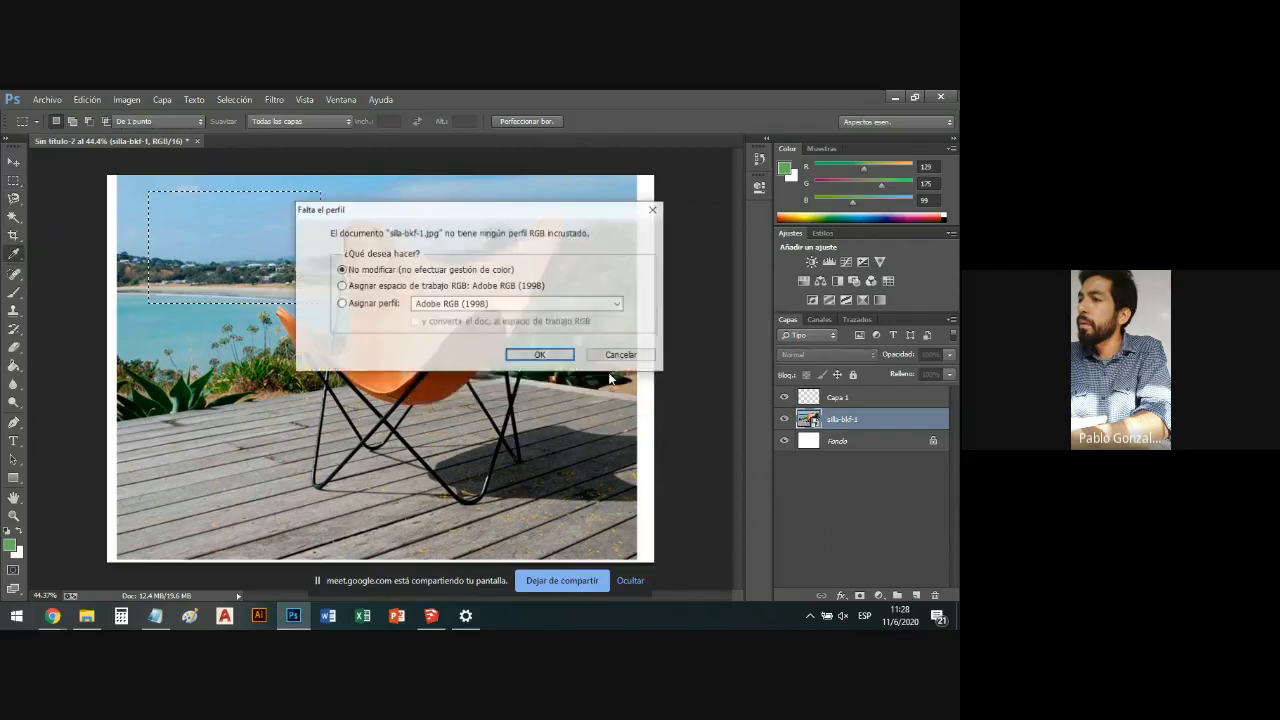
{"action": "left_click", "coordinate": [536, 356]}
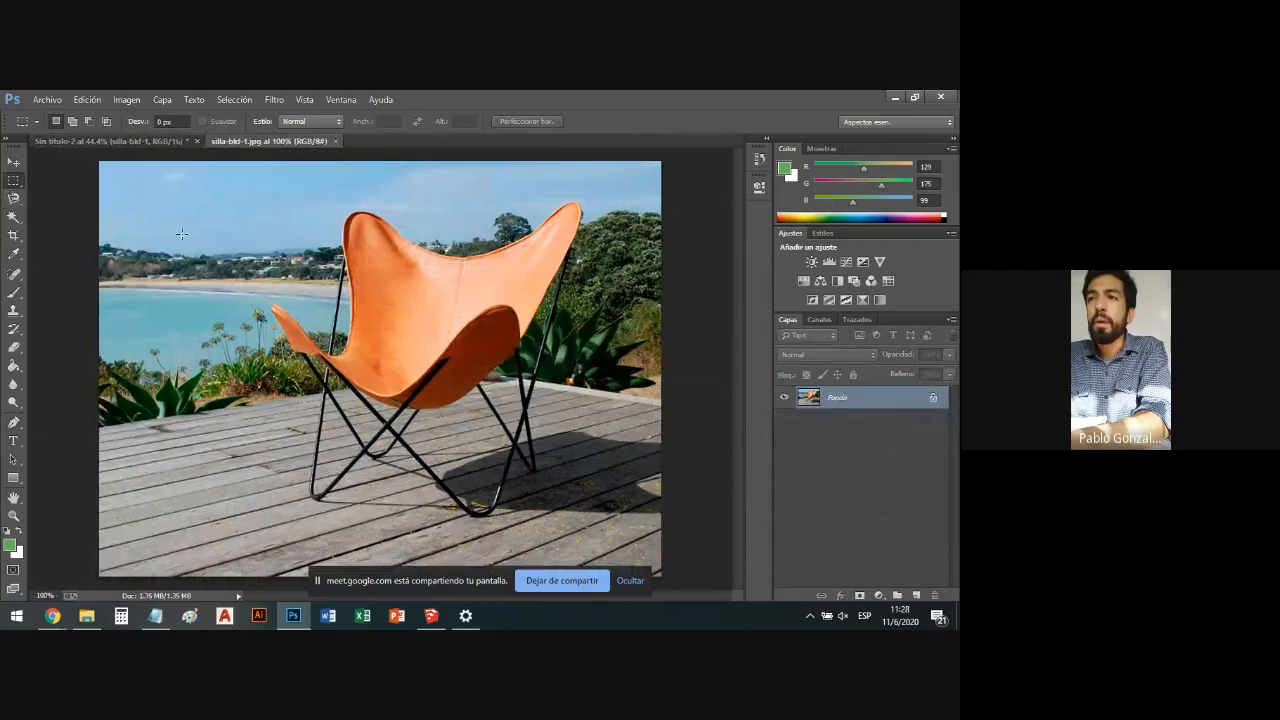
Fill two rectangular selections left of the chair, one on the sky and a tall one below, with Color de fondo, Normal, 100% opacity.
{"action": "left_click_drag", "start_coordinate": [173, 206], "coordinate": [314, 285]}
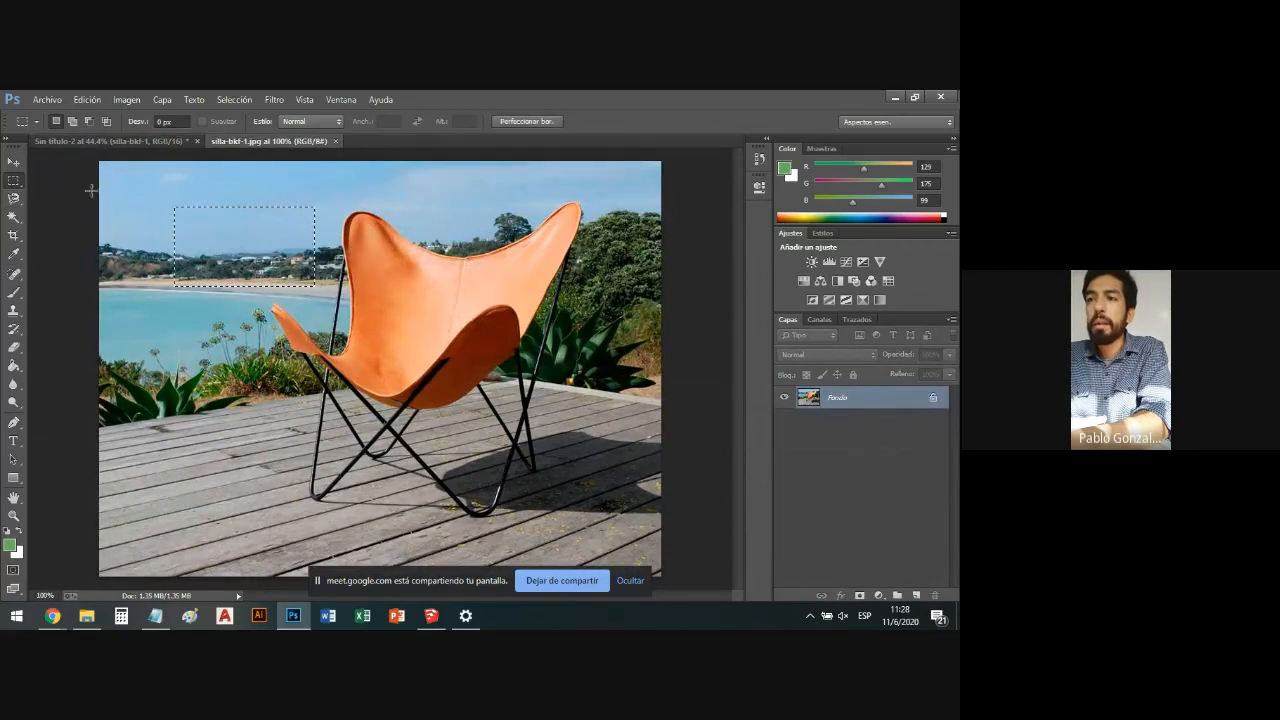
{"action": "left_click_drag", "start_coordinate": [126, 185], "coordinate": [278, 285]}
{"action": "key", "text": "shift+F5"}
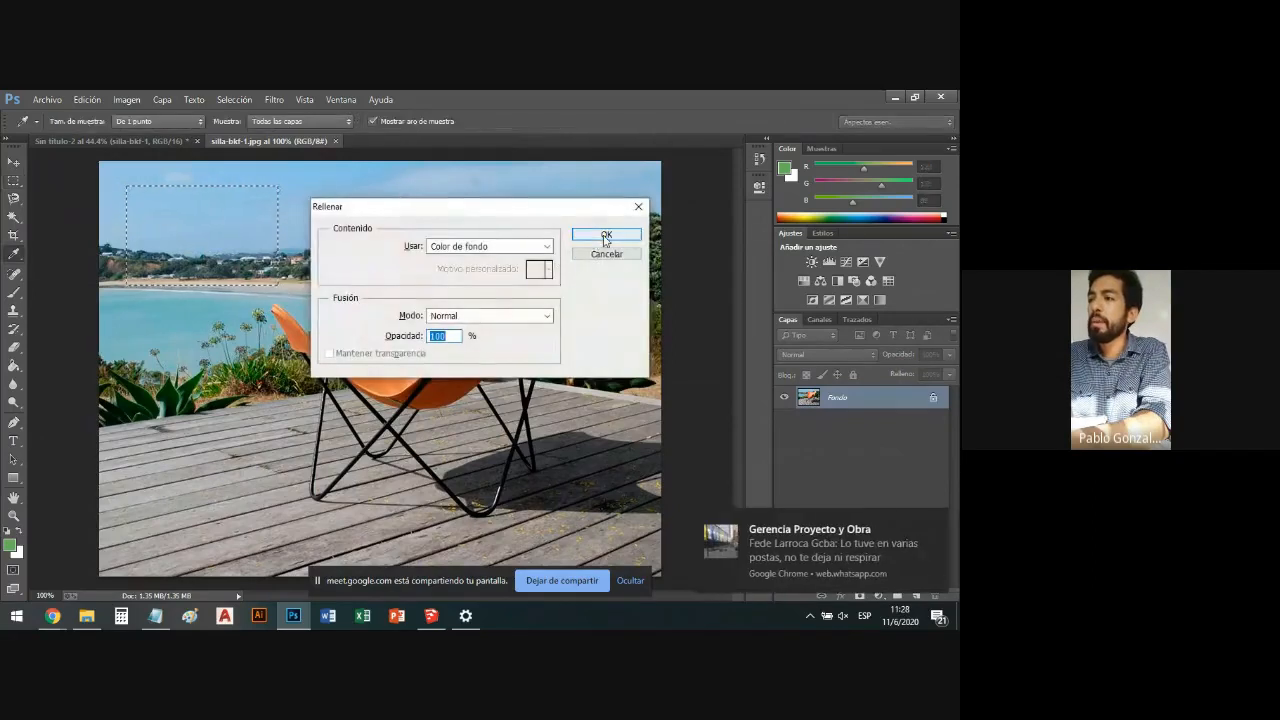
{"action": "left_click", "coordinate": [603, 237]}
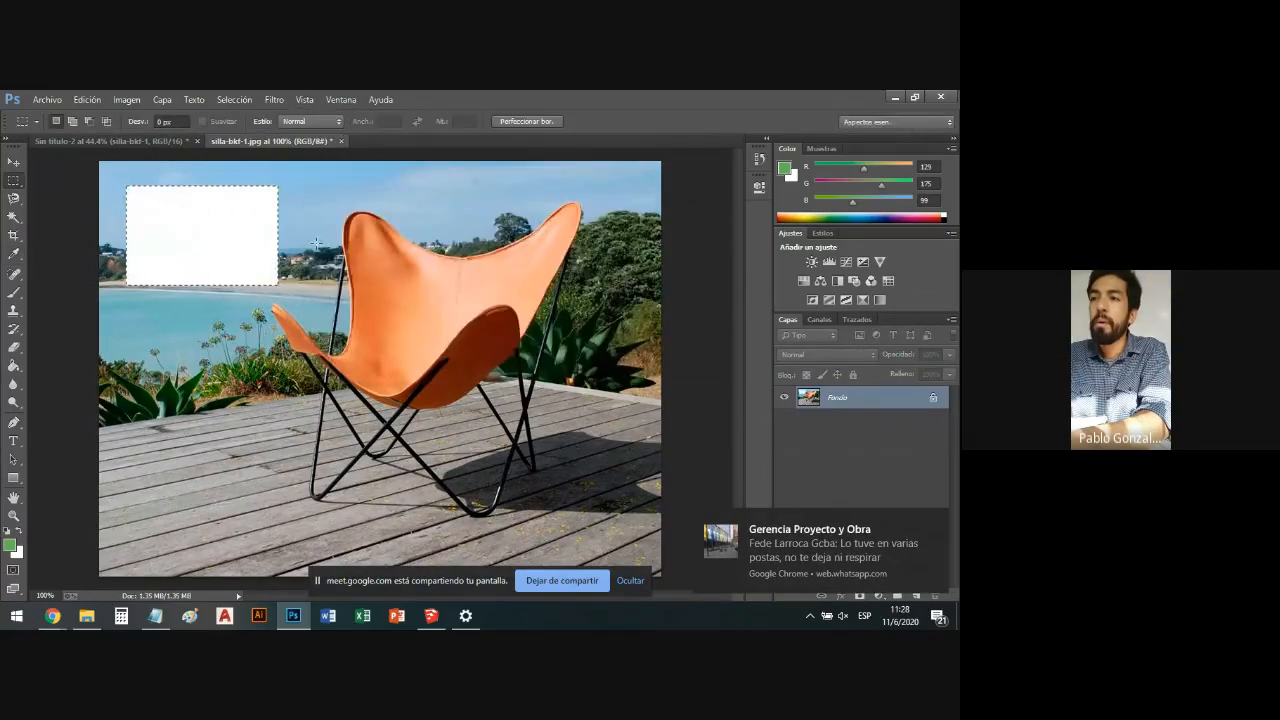
{"action": "left_click_drag", "start_coordinate": [210, 304], "coordinate": [133, 510]}
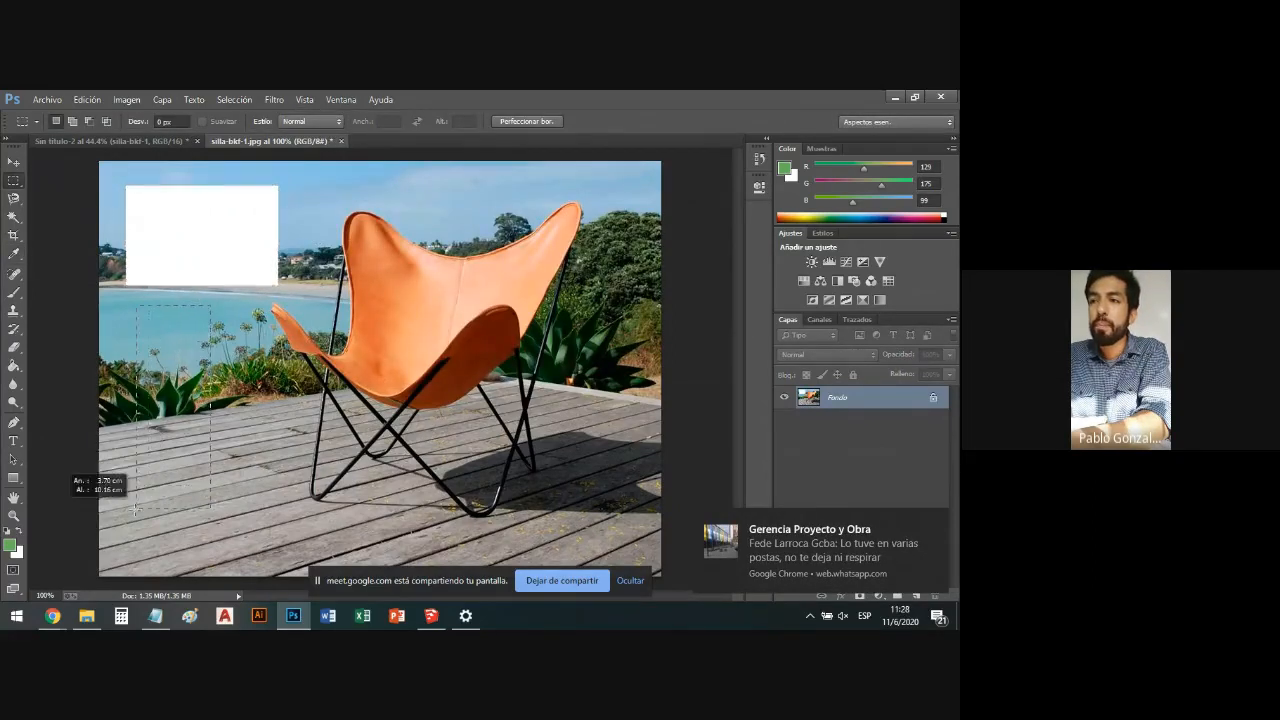
{"action": "key", "text": "shift+F5"}
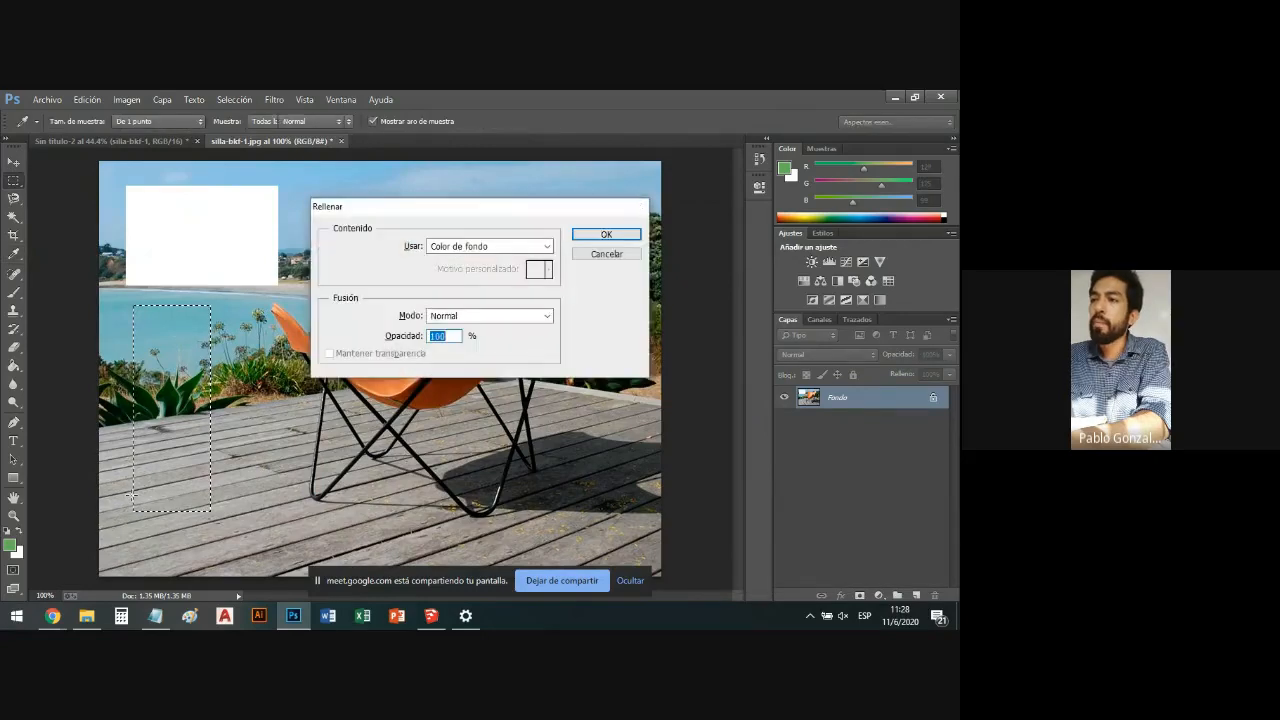
{"action": "key", "text": "Return"}
Fill two more rectangular selections with Color de fondo, one on the deck at the photo's lower edge and one in the sky above the chair.
{"action": "left_click_drag", "start_coordinate": [243, 530], "coordinate": [456, 592]}
{"action": "key", "text": "i"}
{"action": "key", "text": "shift+F5"}
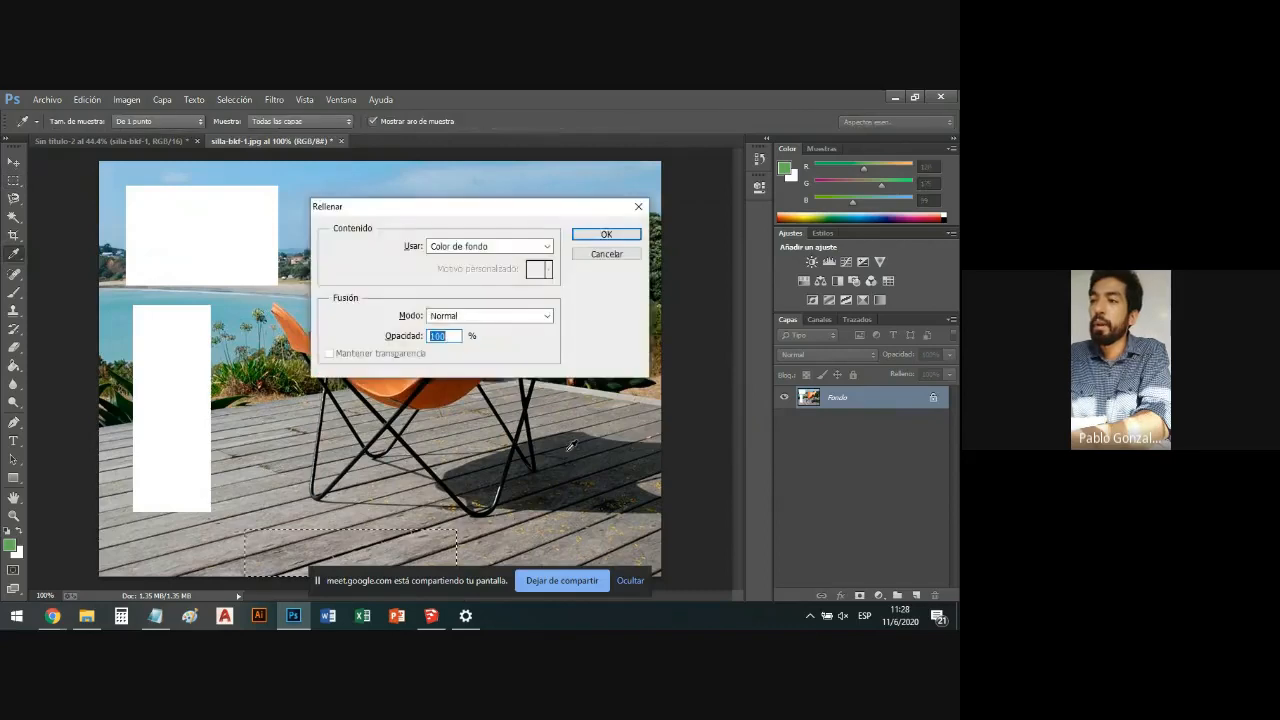
{"action": "left_click", "coordinate": [603, 238]}
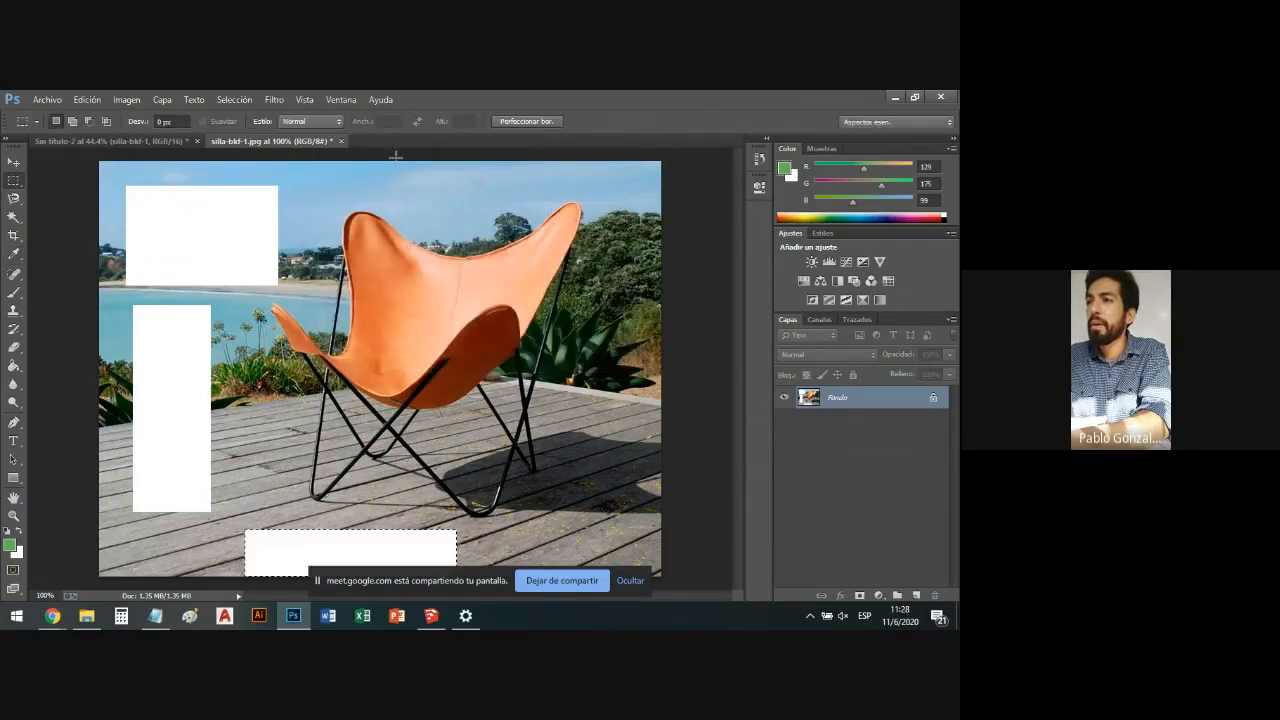
{"action": "left_click_drag", "start_coordinate": [413, 168], "coordinate": [503, 210]}
{"action": "key", "text": "i"}
{"action": "key", "text": "shift+F5"}
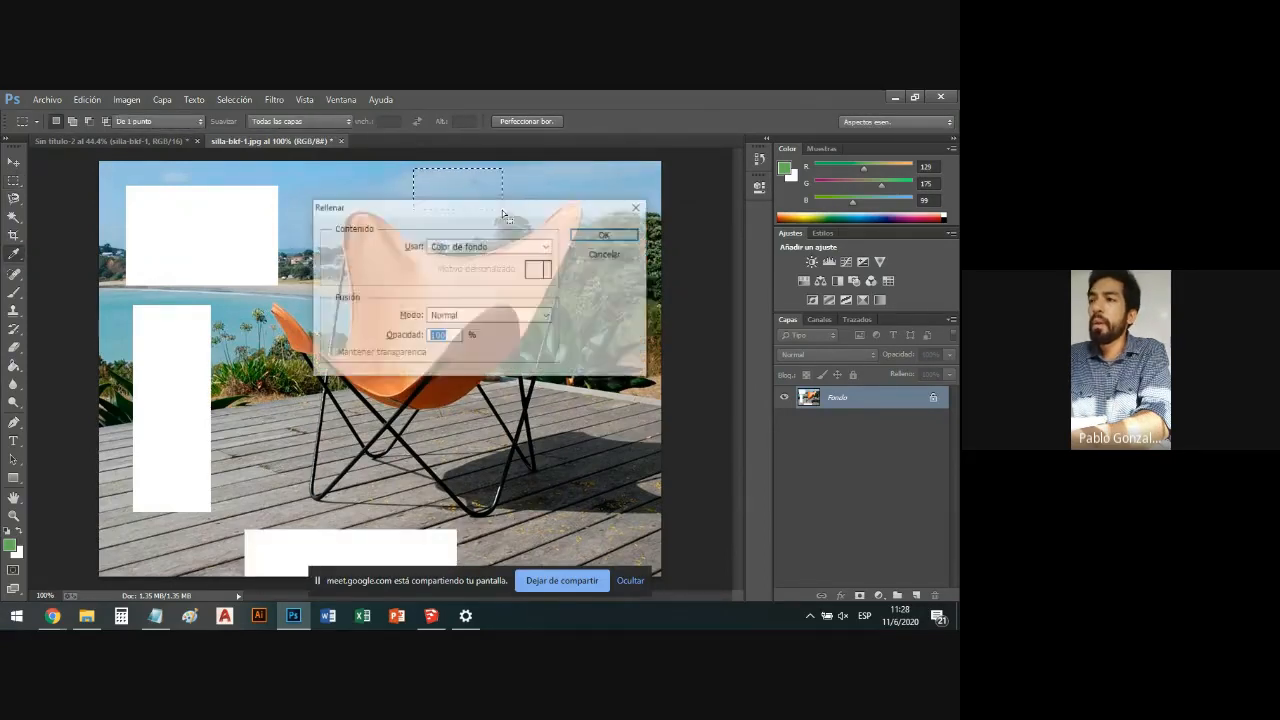
{"action": "key", "text": "Return"}
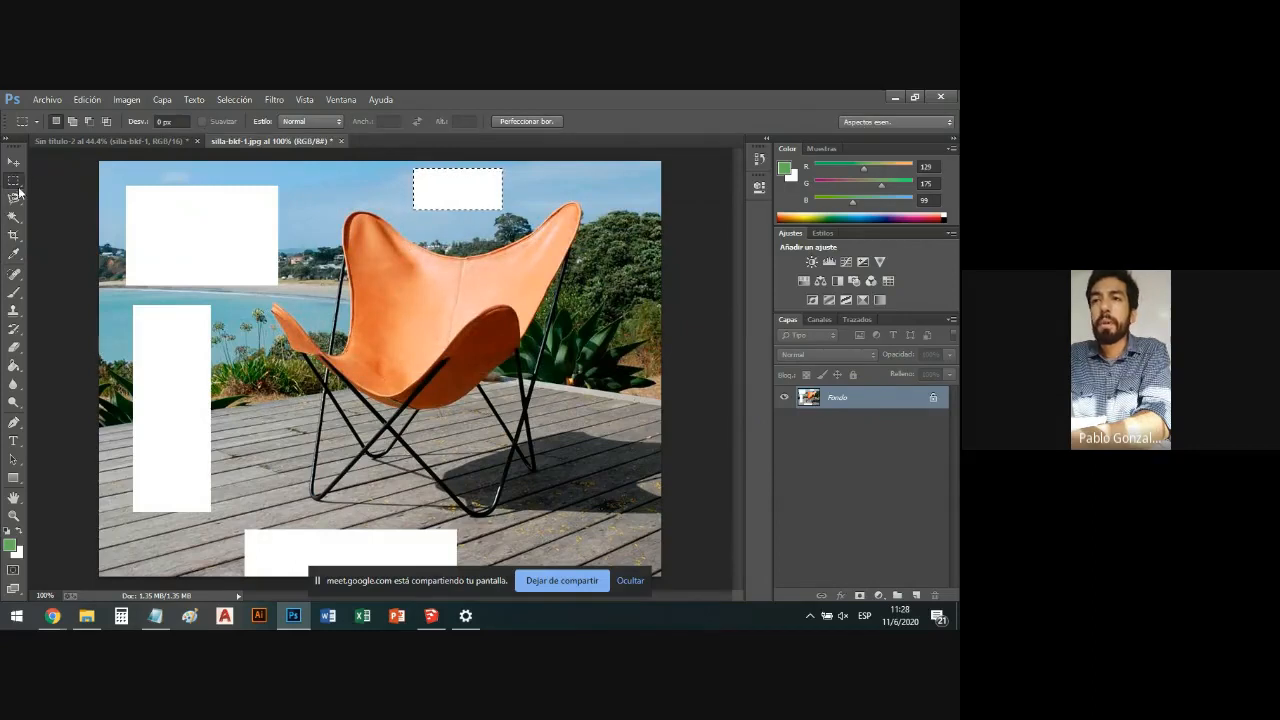
Switch to the elliptical marquee and draw an elliptical selection spanning the two white rectangles left of the chair.
{"action": "right_click", "coordinate": [18, 186]}
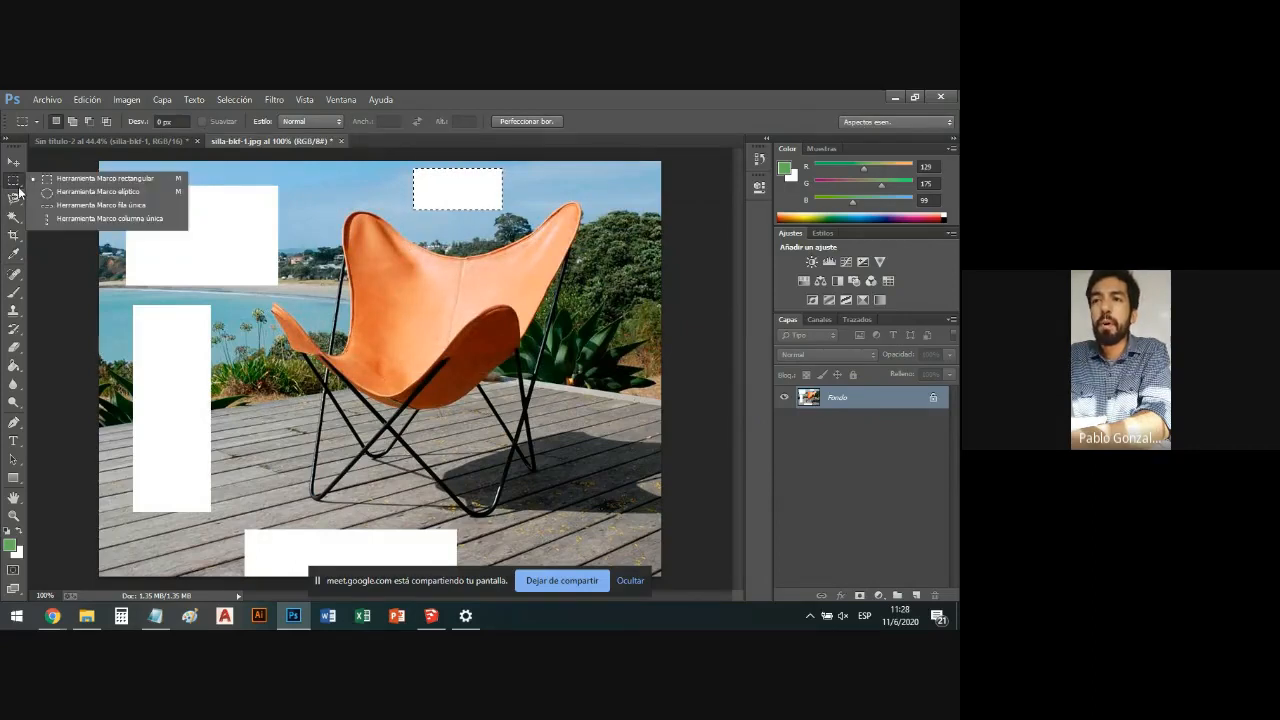
{"action": "left_click", "coordinate": [103, 195]}
{"action": "left_click", "coordinate": [125, 395]}
{"action": "left_click_drag", "start_coordinate": [136, 379], "coordinate": [191, 432]}
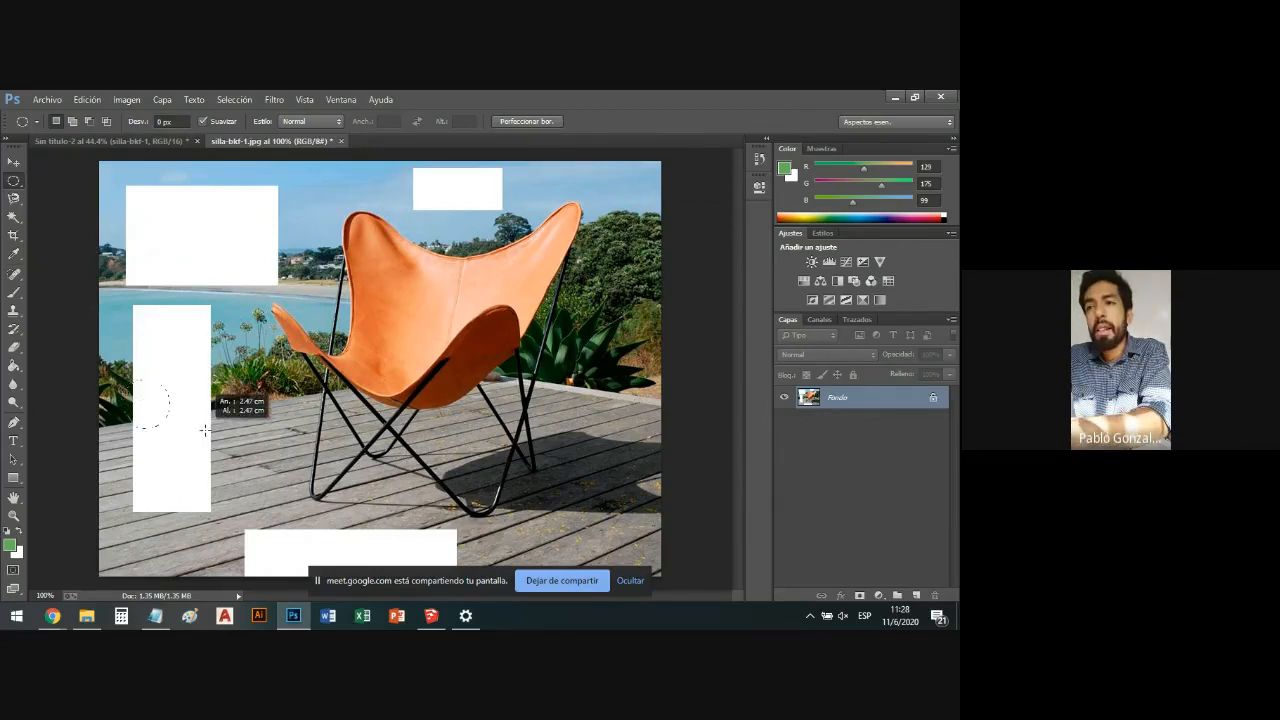
{"action": "left_click_drag", "start_coordinate": [224, 446], "coordinate": [252, 211]}
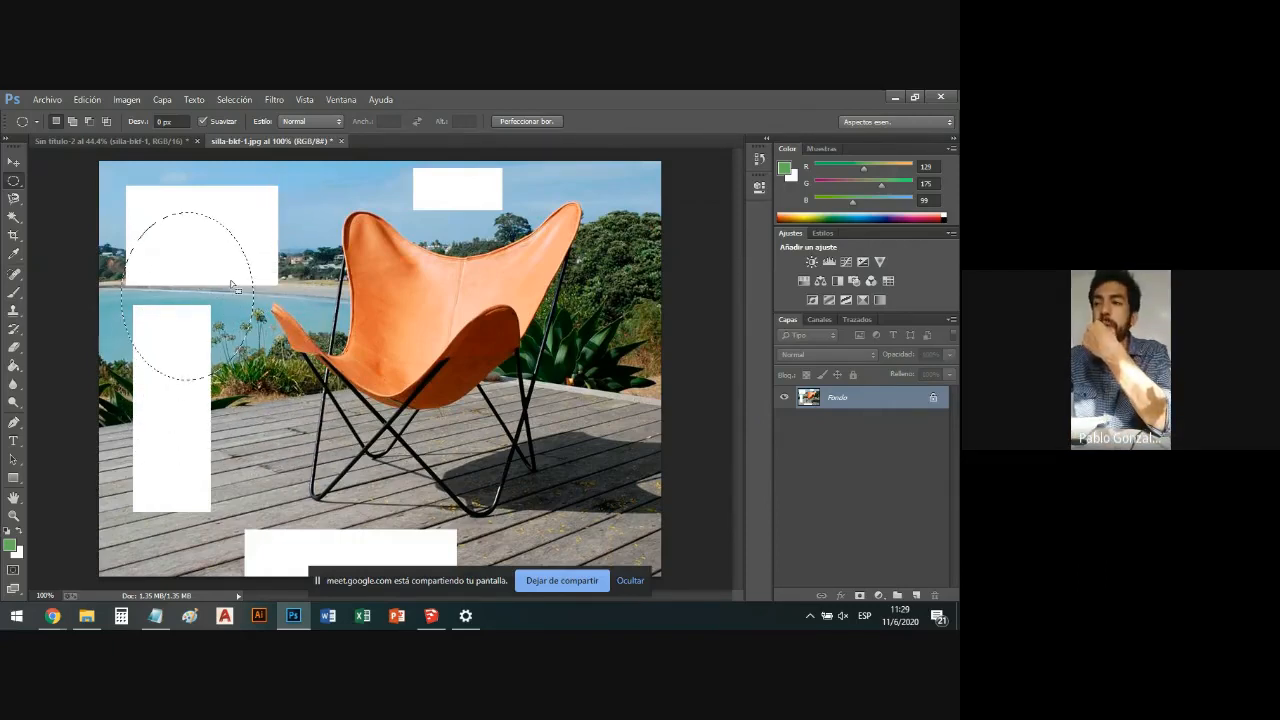
Fill the elliptical selection over the white rectangles with the background colour in Normal mode at 100% opacity.
{"action": "key", "text": "shift+F5"}
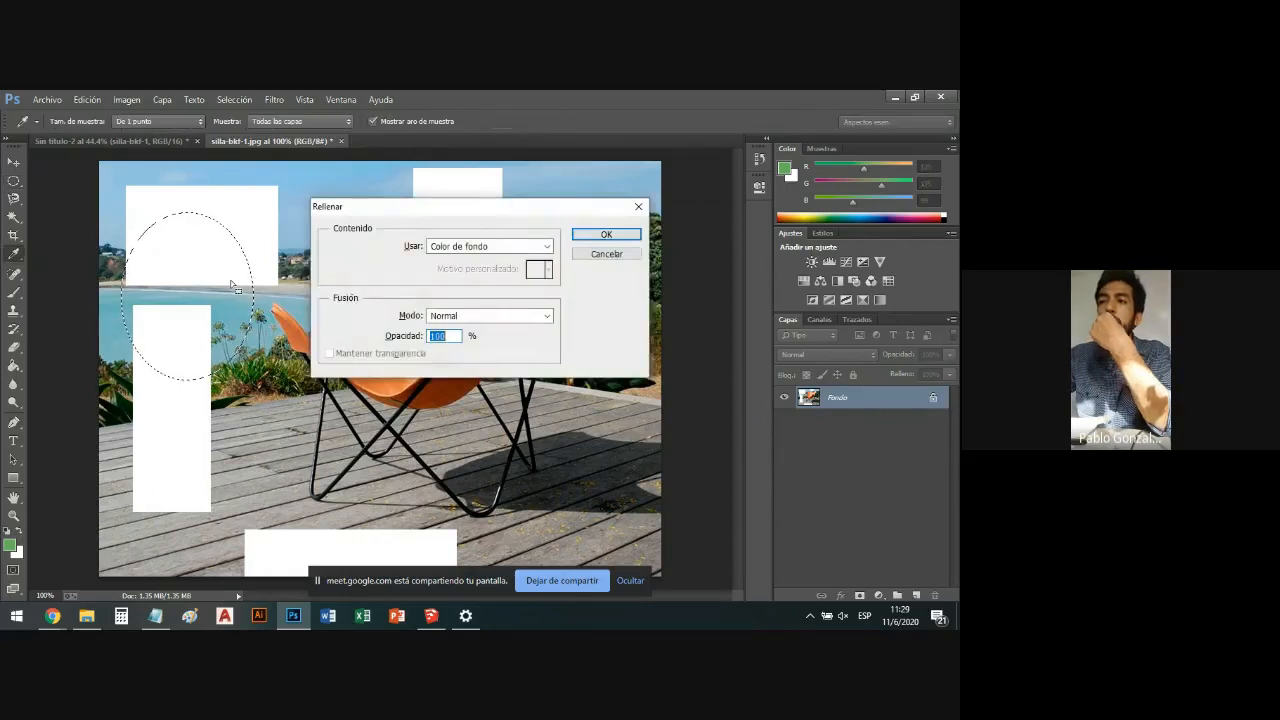
{"action": "key", "text": "Return"}
Select a single pixel row across the sky with the Single Row Marquee and fill it with the background colour at 100% opacity.
{"action": "left_click", "coordinate": [13, 183]}
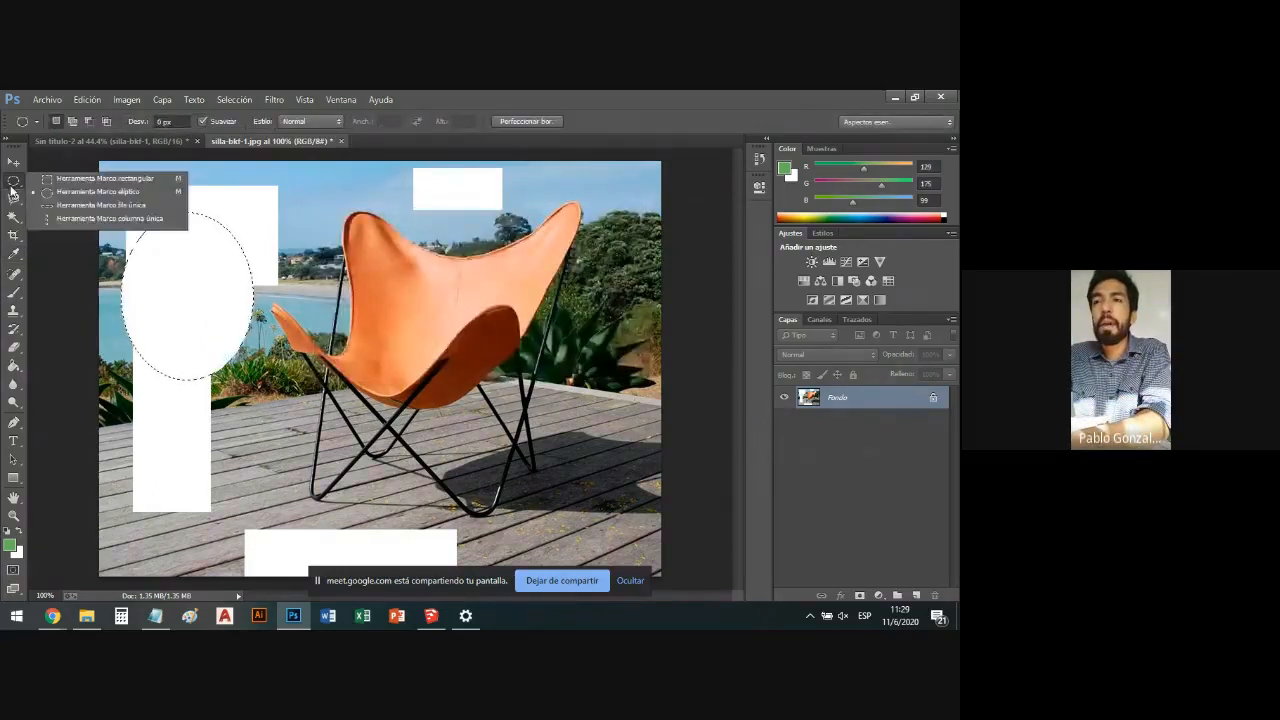
{"action": "left_click", "coordinate": [86, 205]}
{"action": "left_click_drag", "start_coordinate": [270, 190], "coordinate": [342, 194]}
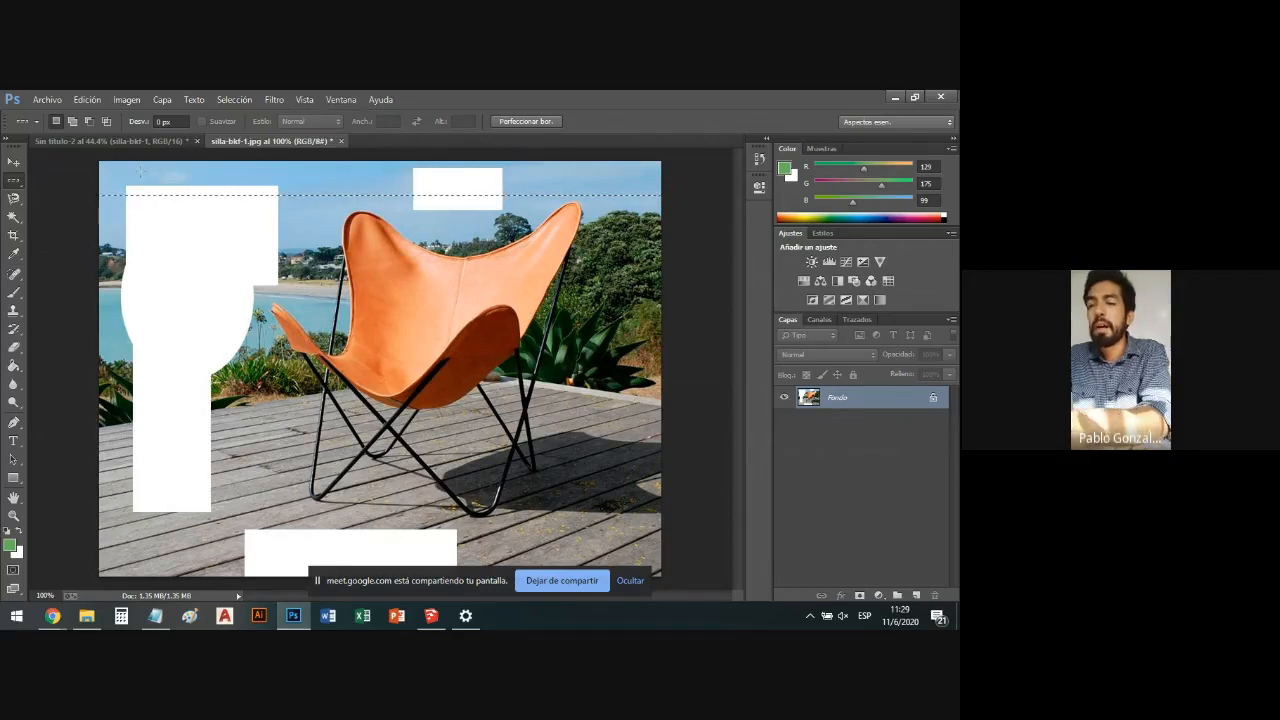
{"action": "key", "text": "ctrl+d"}
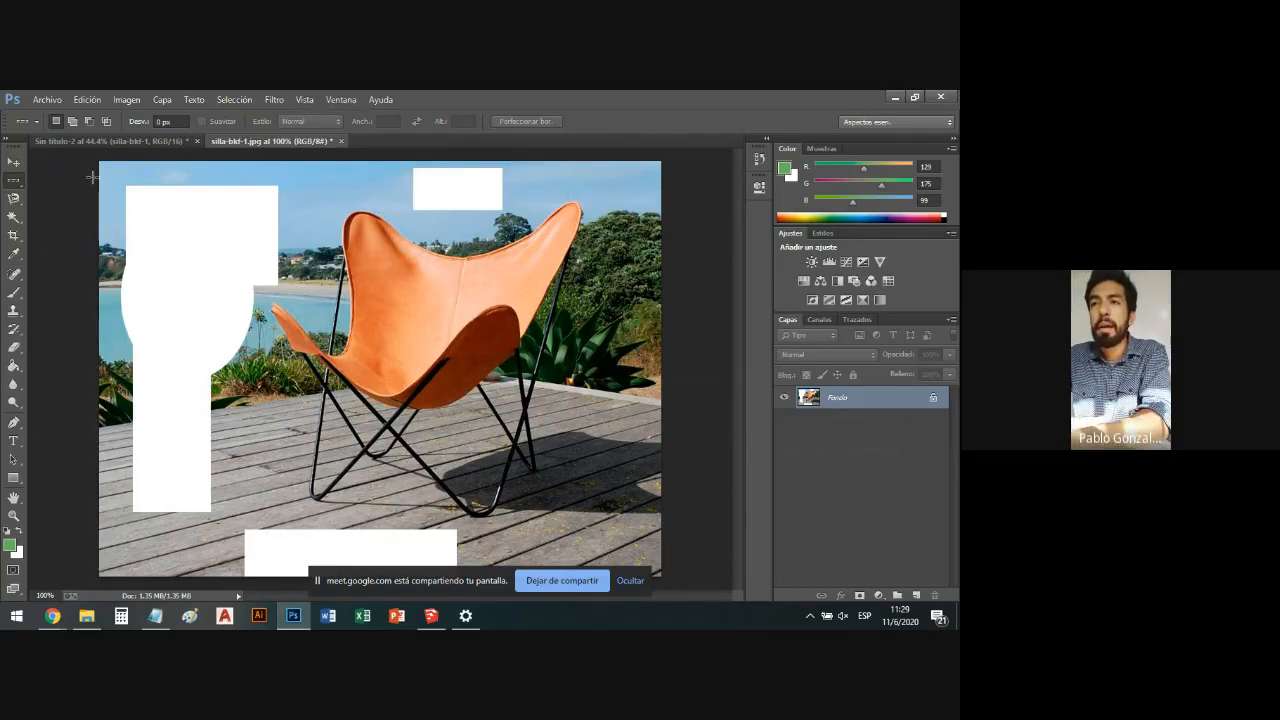
{"action": "left_click_drag", "start_coordinate": [117, 161], "coordinate": [145, 197]}
{"action": "key", "text": "Delete"}
{"action": "key", "text": "Return"}
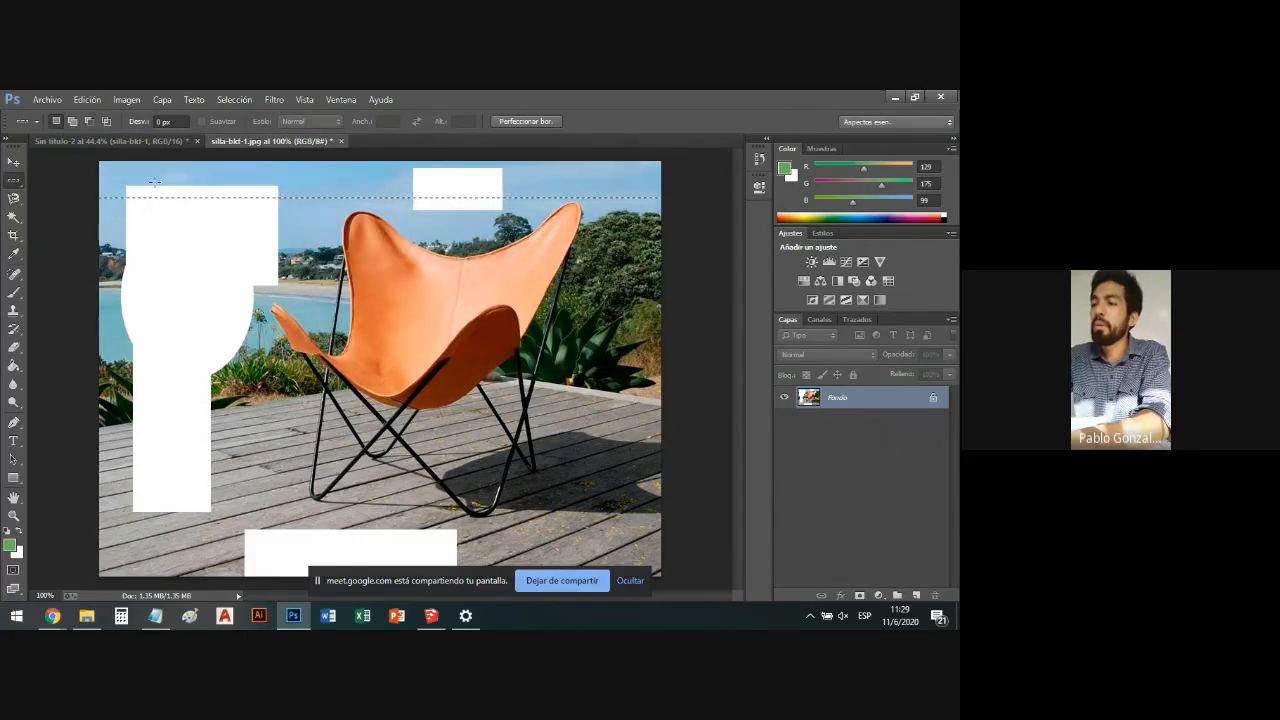
{"action": "key", "text": "Delete"}
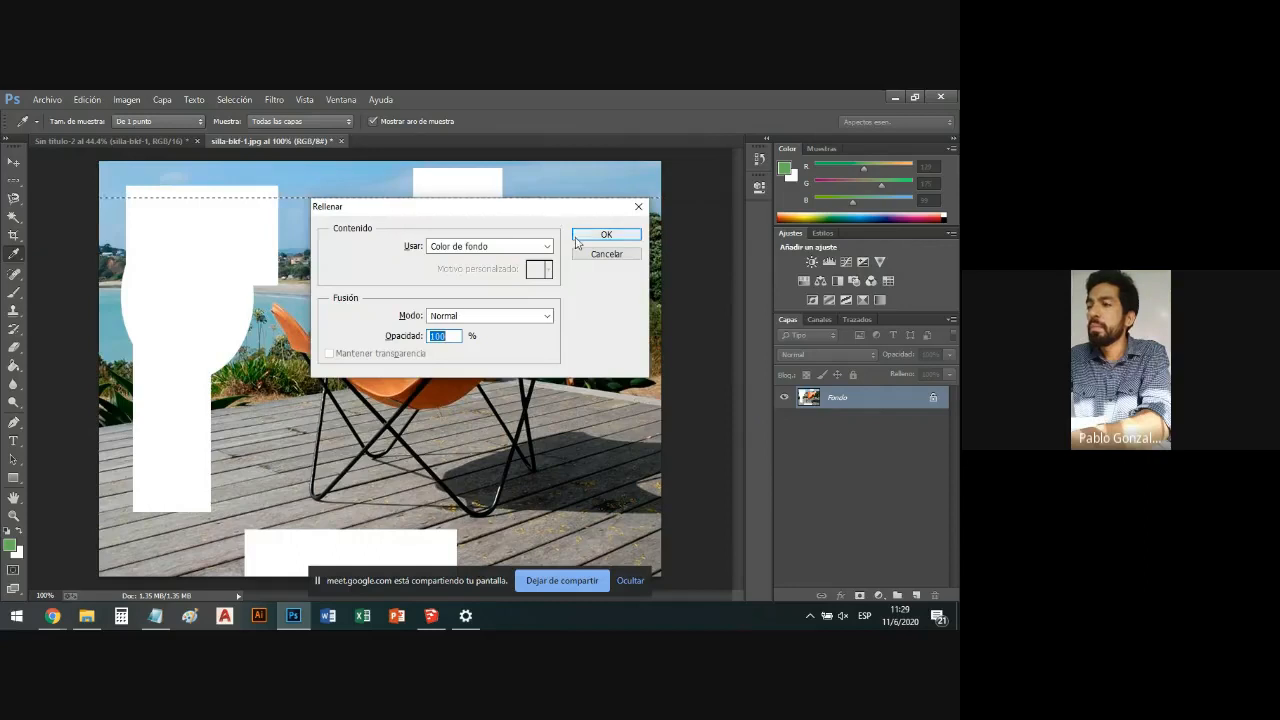
{"action": "left_click", "coordinate": [577, 238]}
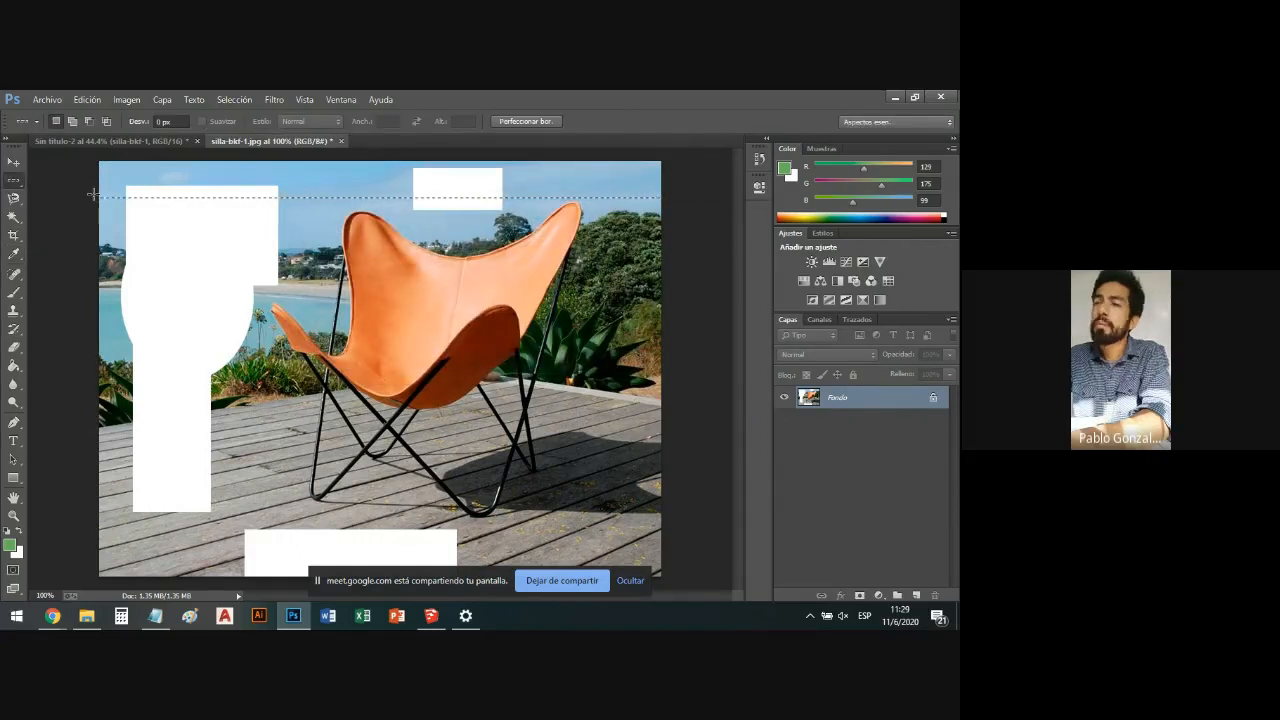
Fill a second single pixel row just above the first one with the background colour and clear the selection.
{"action": "left_click_drag", "start_coordinate": [96, 194], "coordinate": [169, 194]}
{"action": "key", "text": "Delete"}
{"action": "key", "text": "Return"}
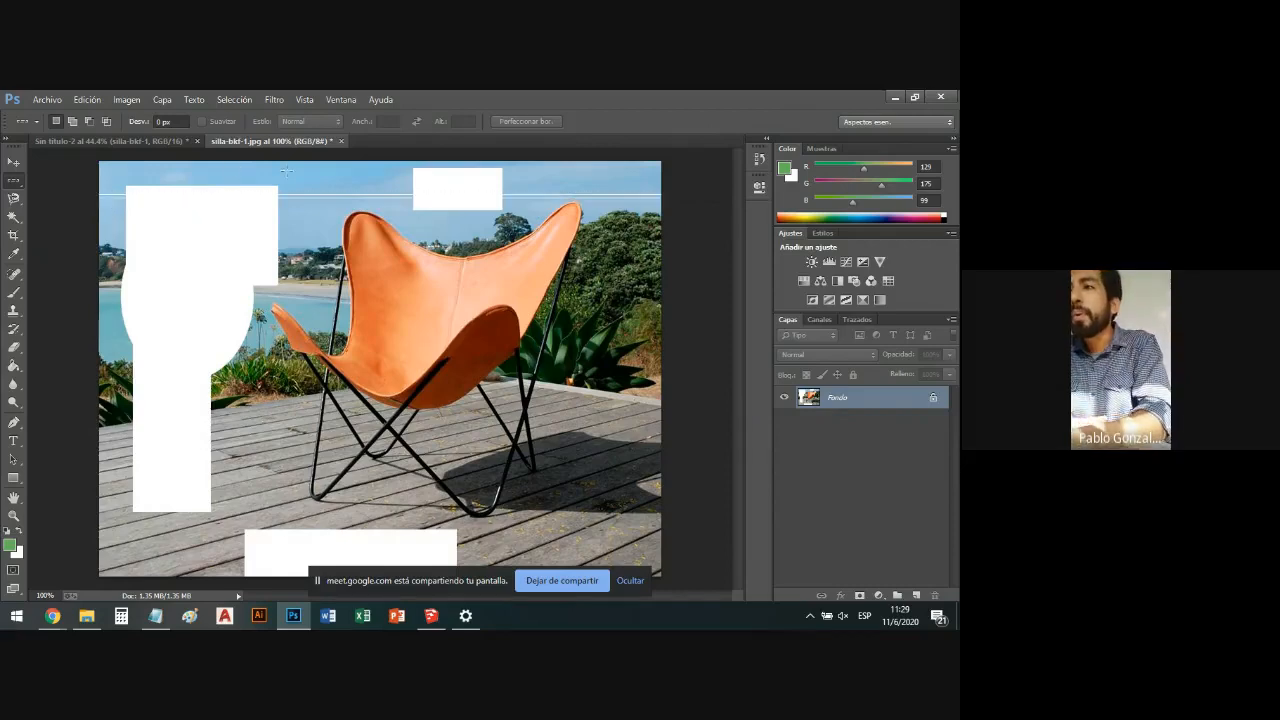
{"action": "scroll", "coordinate": [353, 174], "scroll_direction": "up", "scroll_amount": 3}
{"action": "scroll", "coordinate": [298, 176], "scroll_direction": "down", "scroll_amount": 3}
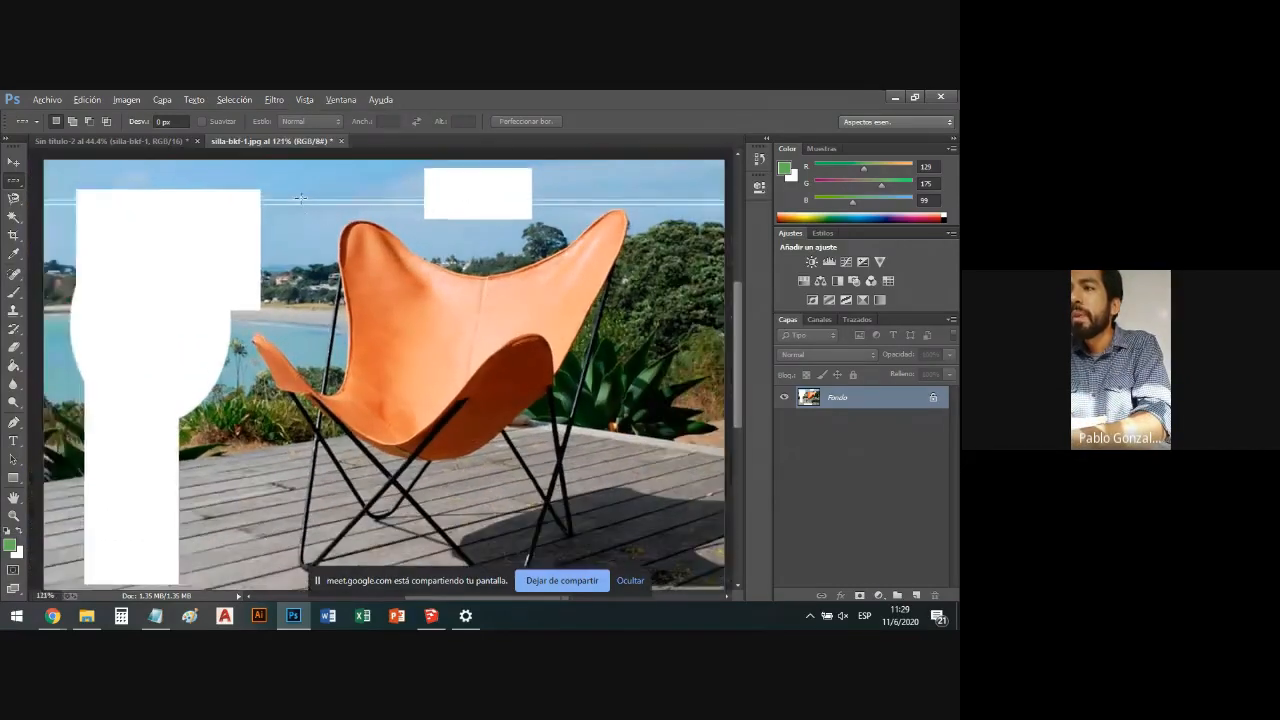
Try a small freehand Lasso selection on the deck beside the tall white rectangle, and clear it.
{"action": "left_click", "coordinate": [17, 199]}
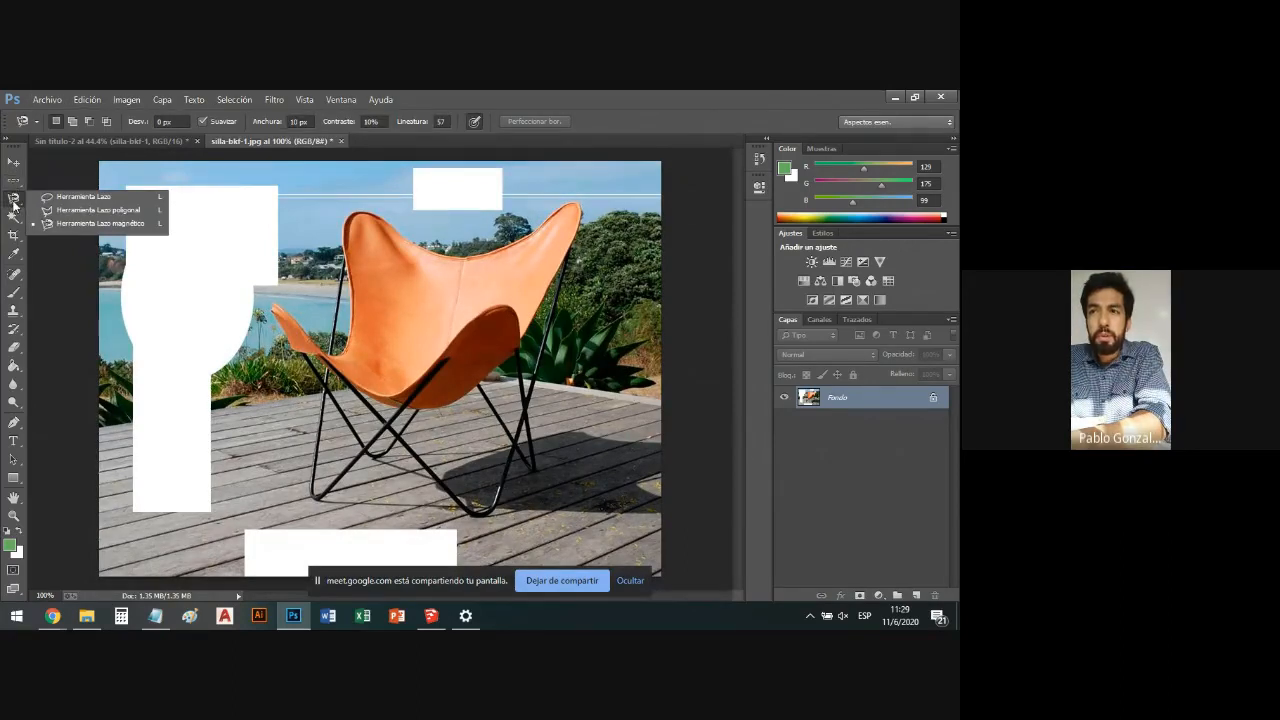
{"action": "left_click", "coordinate": [87, 199]}
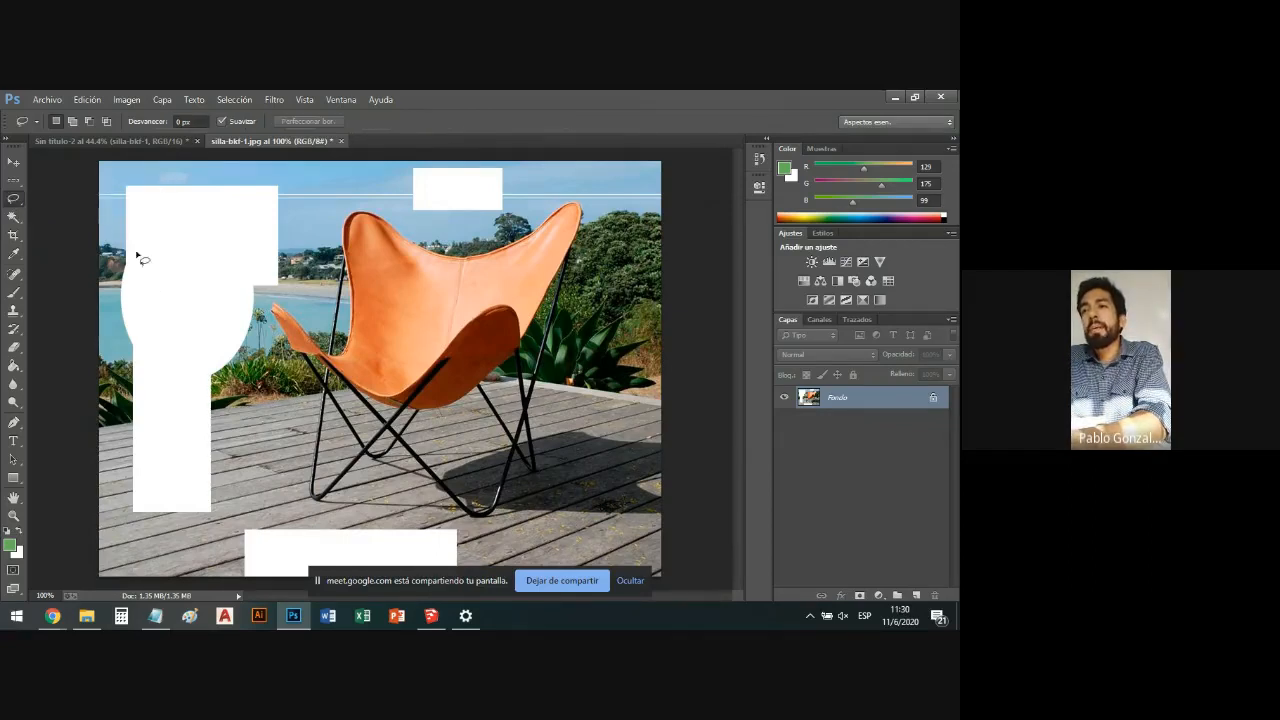
{"action": "mouse_move", "coordinate": [190, 420]}
{"action": "left_mouse_down"}
{"action": "mouse_move", "coordinate": [247, 447]}
{"action": "mouse_move", "coordinate": [274, 496]}
{"action": "mouse_move", "coordinate": [264, 512]}
{"action": "left_mouse_up"}
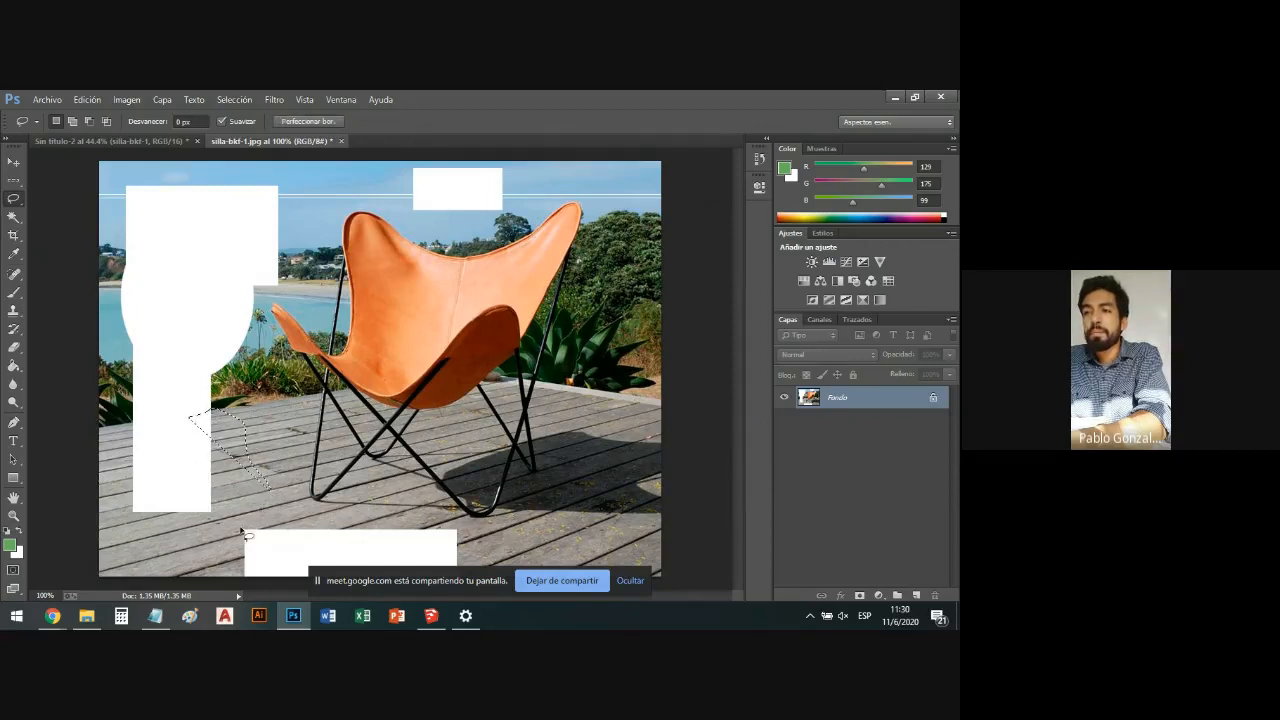
{"action": "left_click", "coordinate": [184, 386]}
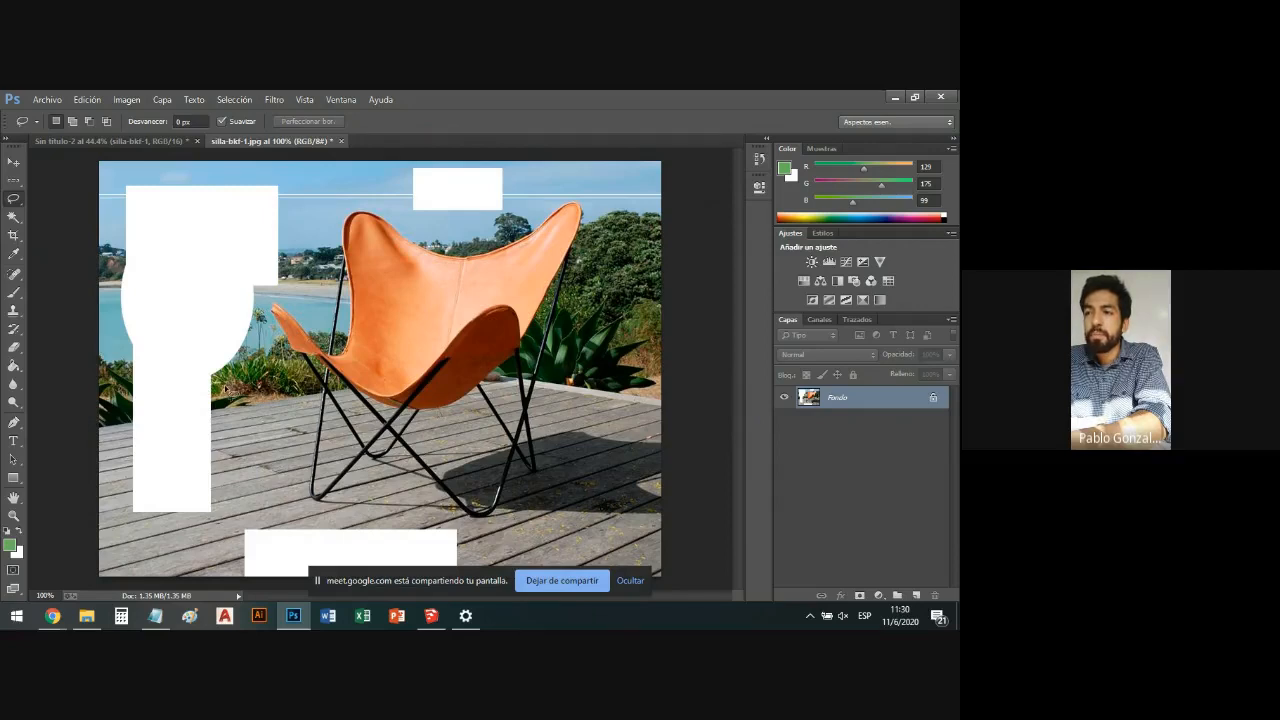
Trace a loose freehand Lasso selection around the whole orange chair, and deselect it.
{"action": "left_click_drag", "start_coordinate": [268, 424], "coordinate": [272, 456]}
{"action": "mouse_move", "coordinate": [298, 508]}
{"action": "left_mouse_down"}
{"action": "mouse_move", "coordinate": [498, 532]}
{"action": "mouse_move", "coordinate": [552, 488]}
{"action": "mouse_move", "coordinate": [577, 448]}
{"action": "mouse_move", "coordinate": [579, 320]}
{"action": "mouse_move", "coordinate": [605, 256]}
{"action": "mouse_move", "coordinate": [568, 187]}
{"action": "mouse_move", "coordinate": [540, 222]}
{"action": "mouse_move", "coordinate": [462, 240]}
{"action": "mouse_move", "coordinate": [368, 201]}
{"action": "mouse_move", "coordinate": [338, 226]}
{"action": "mouse_move", "coordinate": [312, 288]}
{"action": "mouse_move", "coordinate": [266, 298]}
{"action": "mouse_move", "coordinate": [256, 320]}
{"action": "left_mouse_up"}
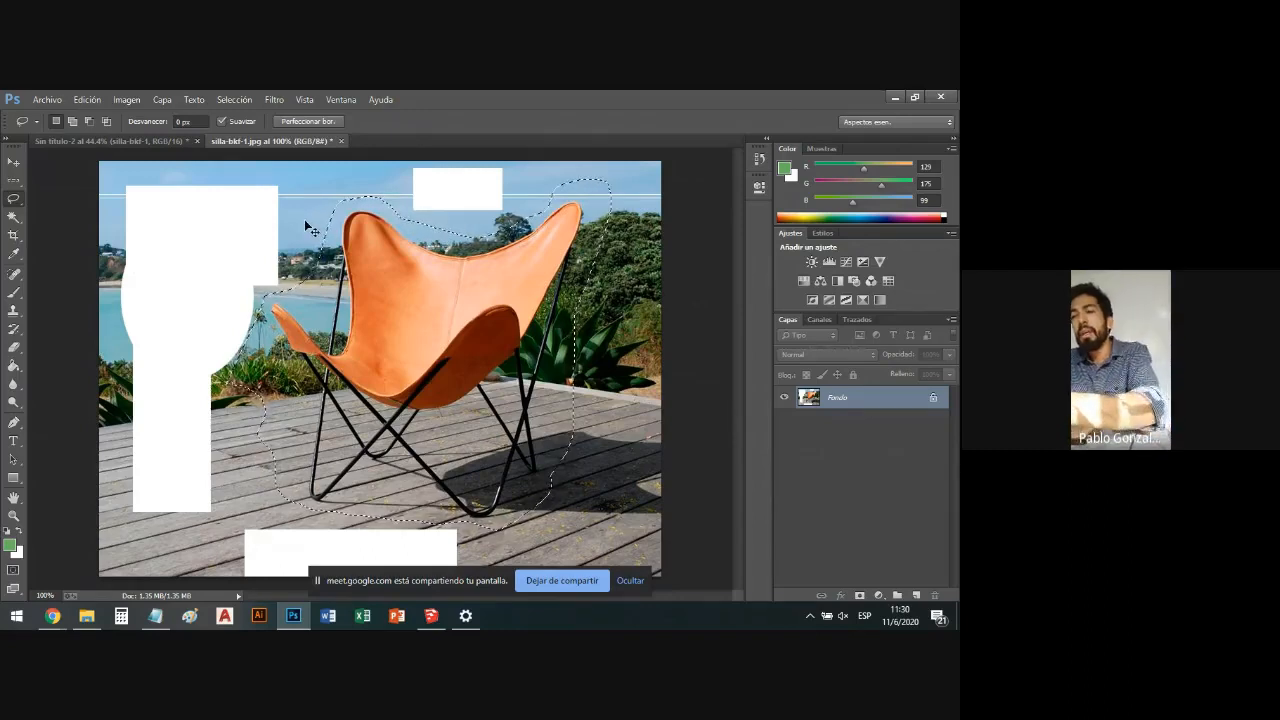
{"action": "key", "text": "ctrl+d"}
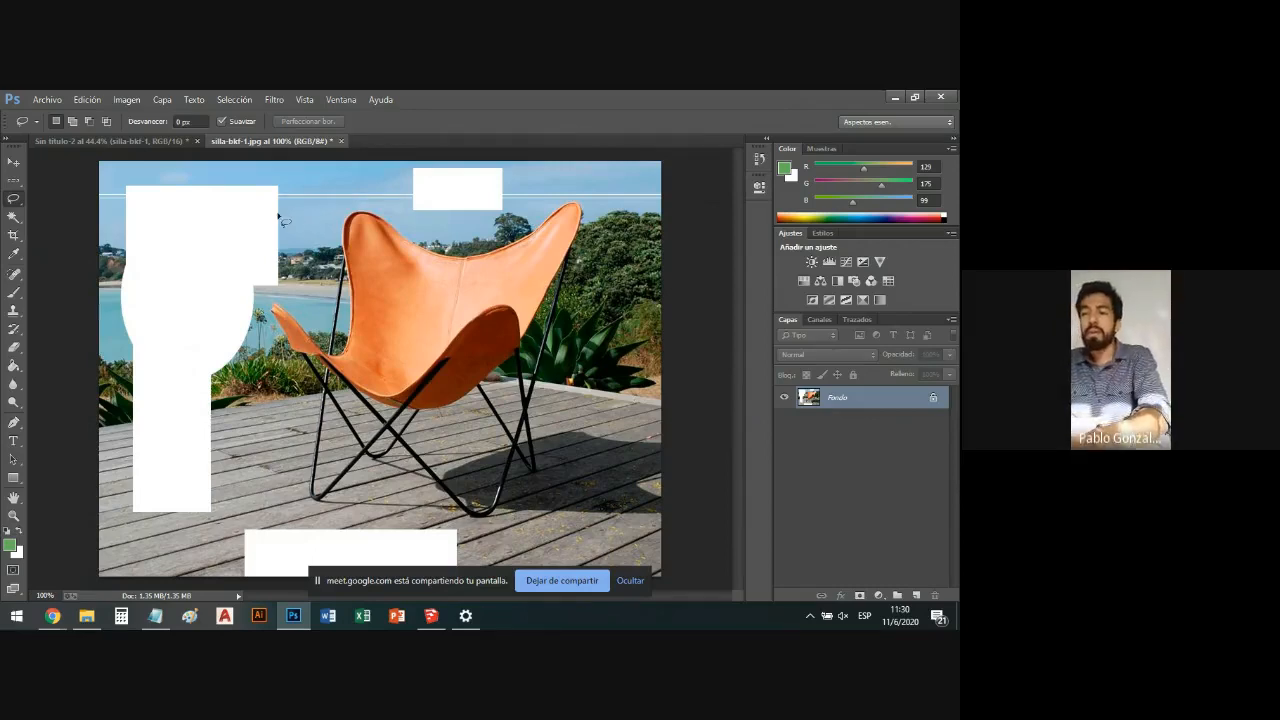
{"action": "key", "text": "ctrl+z"}
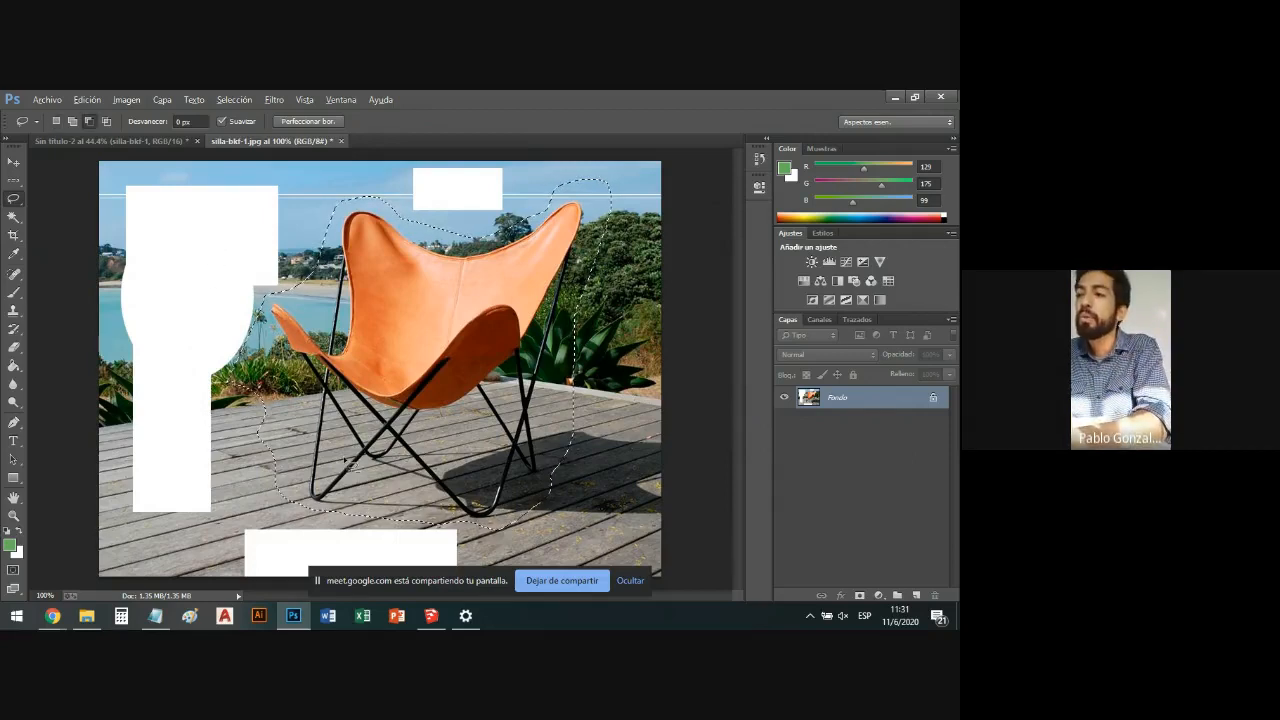
{"action": "scroll", "coordinate": [278, 398], "scroll_direction": "up", "scroll_amount": 2}
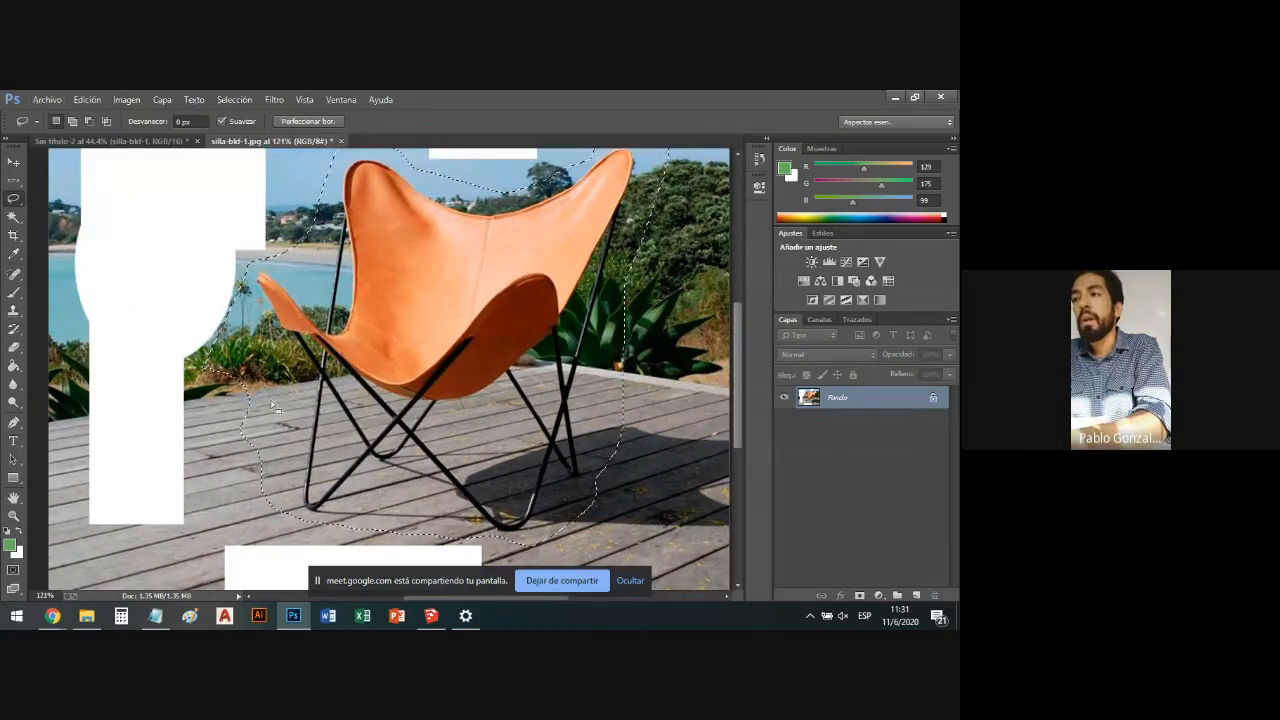
{"action": "scroll", "coordinate": [278, 398], "scroll_direction": "down", "scroll_amount": 2}
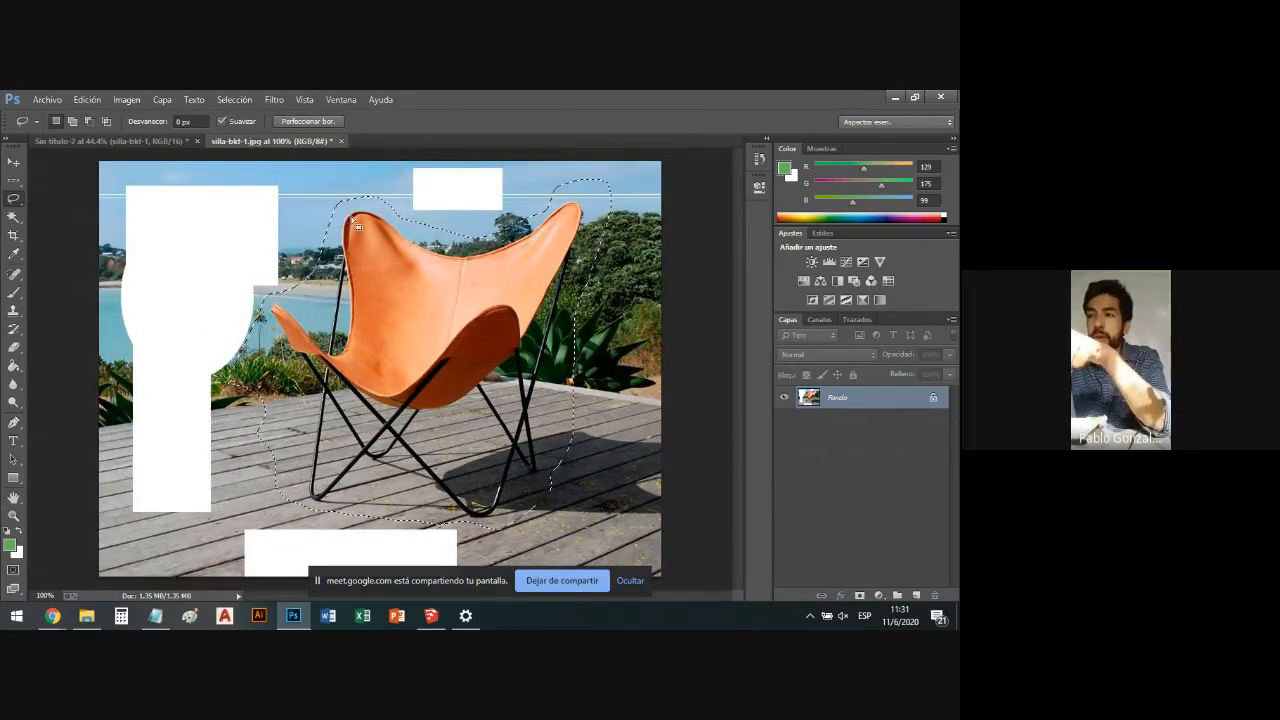
{"action": "key", "text": "ctrl+d"}
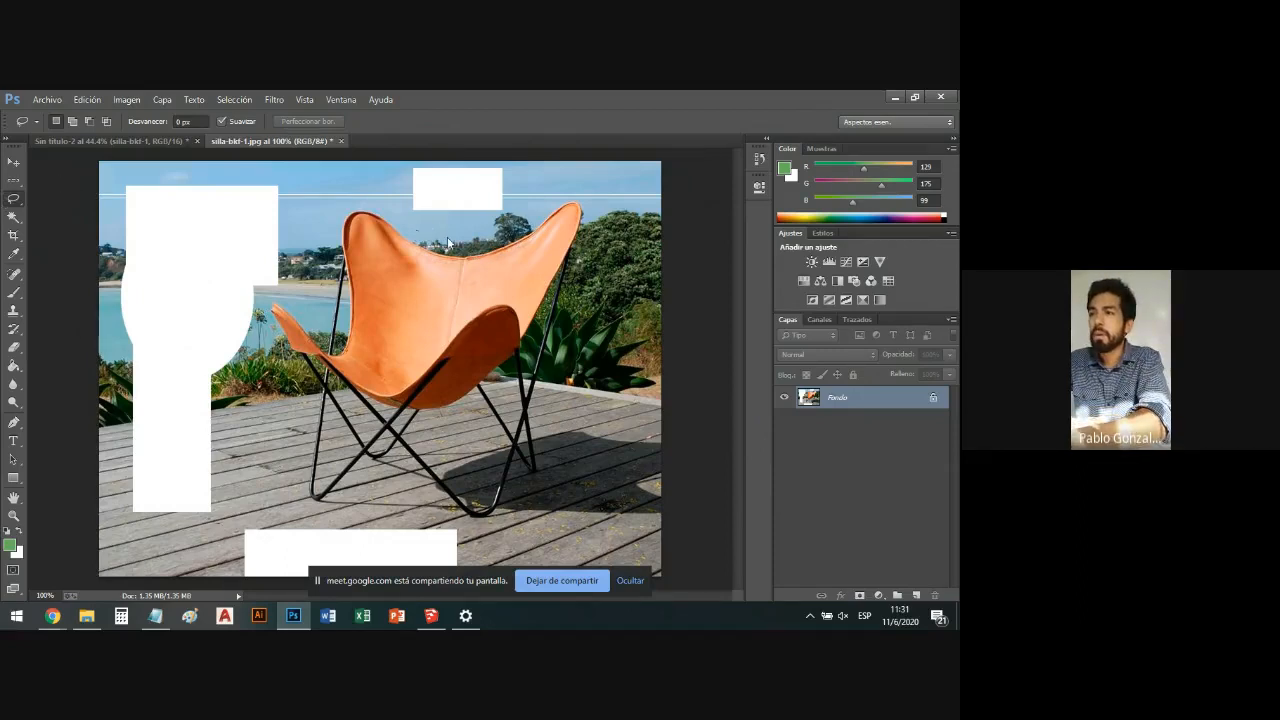
Trace a closer freehand Lasso outline around the orange chair and its legs.
{"action": "left_click_drag", "start_coordinate": [417, 231], "coordinate": [419, 237]}
{"action": "key", "text": "Return"}
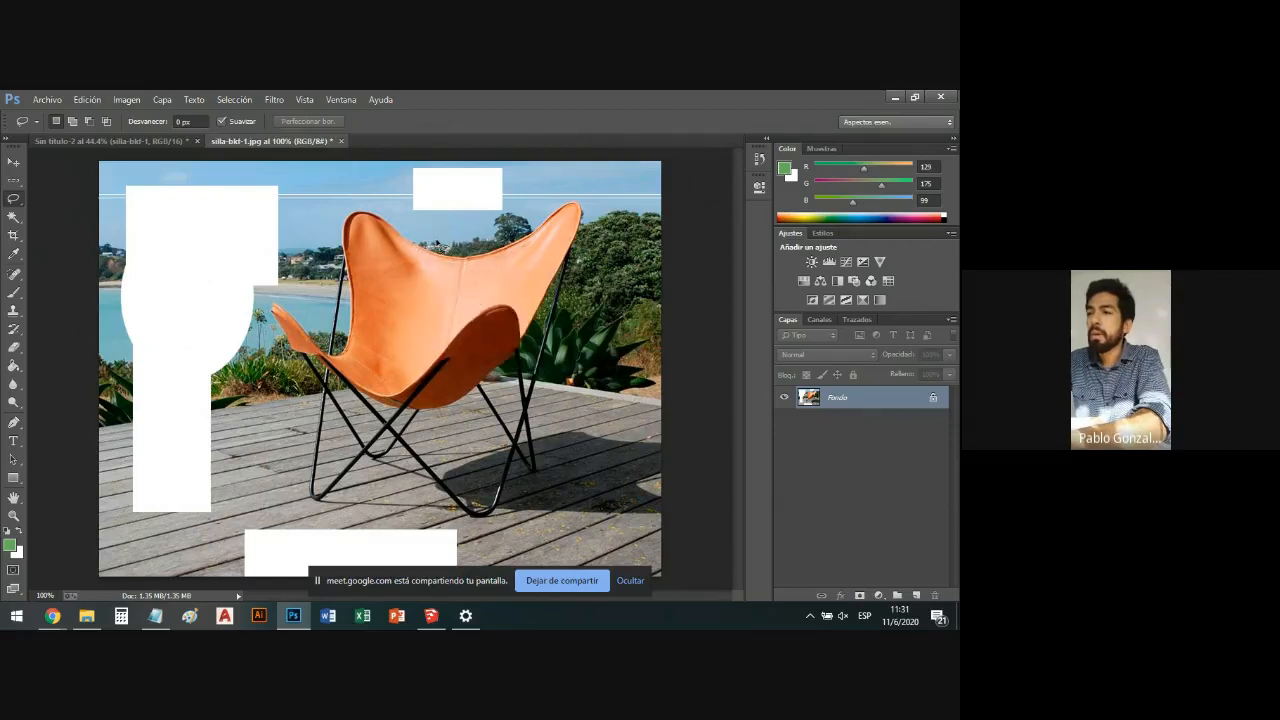
{"action": "mouse_move", "coordinate": [441, 244]}
{"action": "left_mouse_down"}
{"action": "mouse_move", "coordinate": [497, 242]}
{"action": "mouse_move", "coordinate": [603, 194]}
{"action": "mouse_move", "coordinate": [544, 403]}
{"action": "mouse_move", "coordinate": [538, 497]}
{"action": "mouse_move", "coordinate": [516, 520]}
{"action": "mouse_move", "coordinate": [468, 532]}
{"action": "mouse_move", "coordinate": [419, 514]}
{"action": "left_mouse_up"}
{"action": "mouse_move", "coordinate": [289, 488]}
{"action": "left_mouse_down"}
{"action": "mouse_move", "coordinate": [262, 298]}
{"action": "mouse_move", "coordinate": [306, 311]}
{"action": "mouse_move", "coordinate": [324, 296]}
{"action": "mouse_move", "coordinate": [324, 245]}
{"action": "mouse_move", "coordinate": [375, 208]}
{"action": "left_mouse_up"}
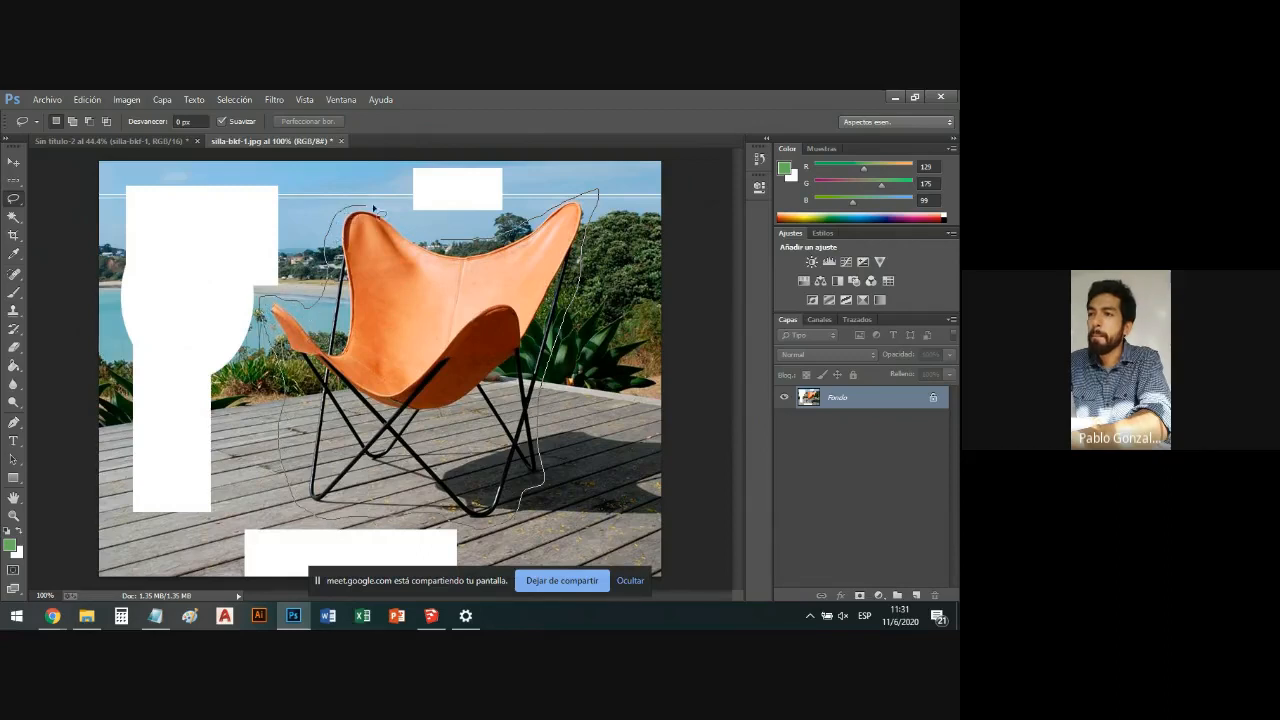
{"action": "left_click_drag", "start_coordinate": [433, 243], "coordinate": [448, 258]}
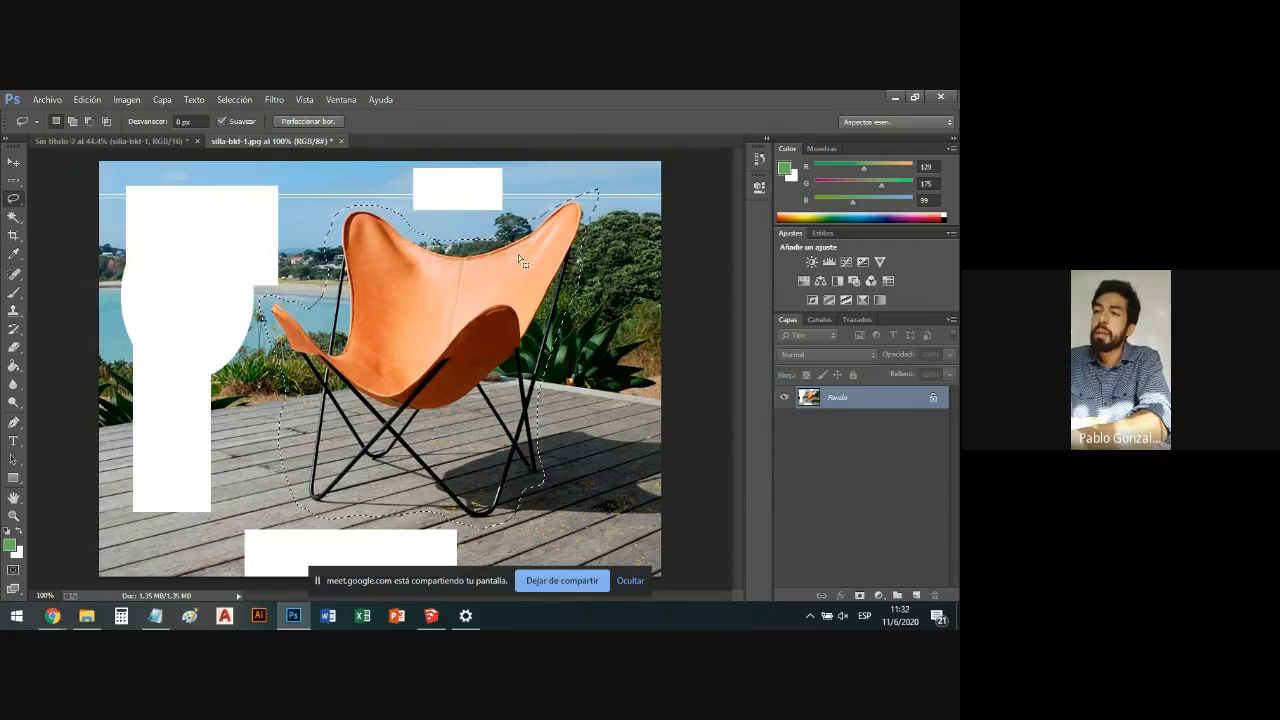
Invert the chair selection, fill the surroundings with the background colour at 100% opacity, and deselect.
{"action": "right_click", "coordinate": [418, 314]}
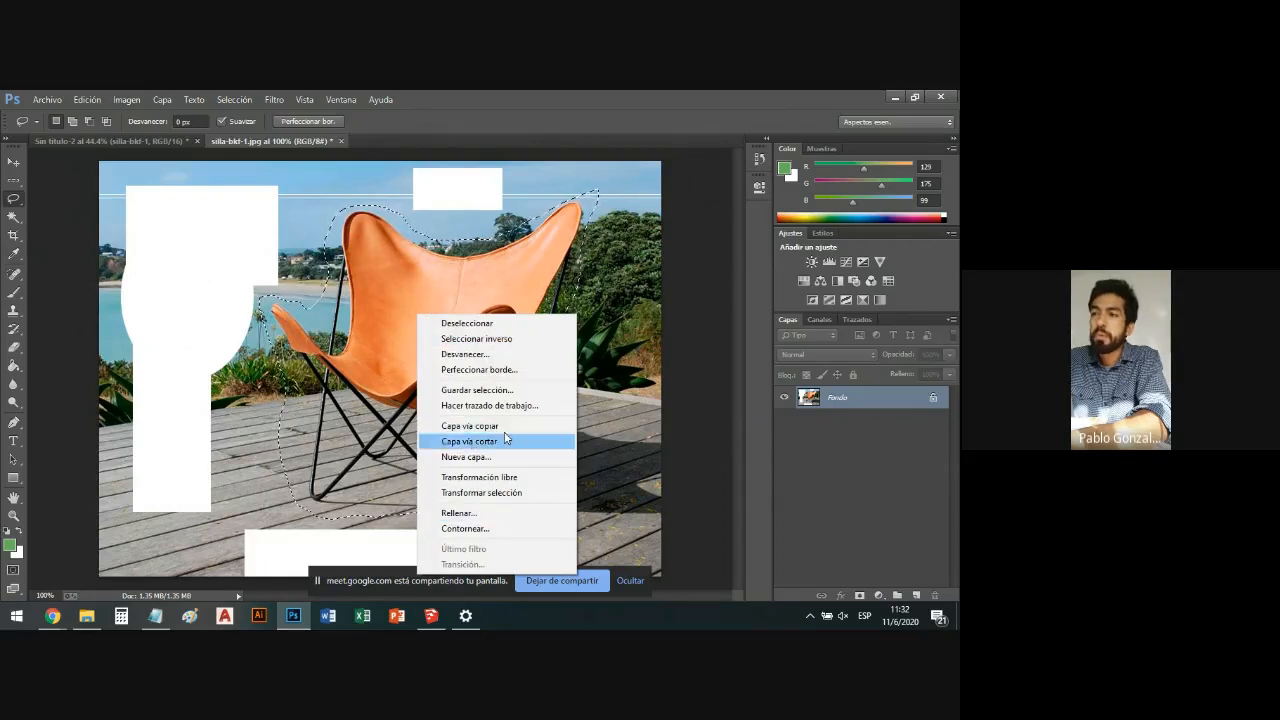
{"action": "left_click", "coordinate": [478, 339]}
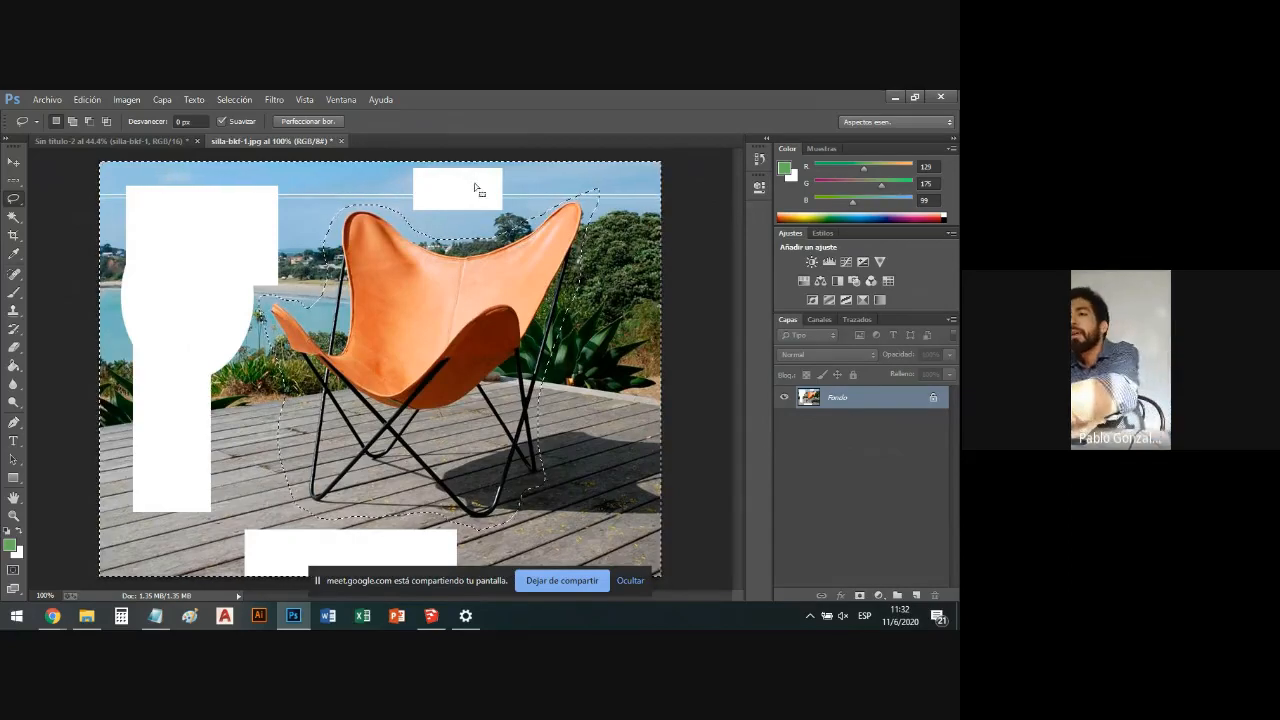
{"action": "key", "text": "Delete"}
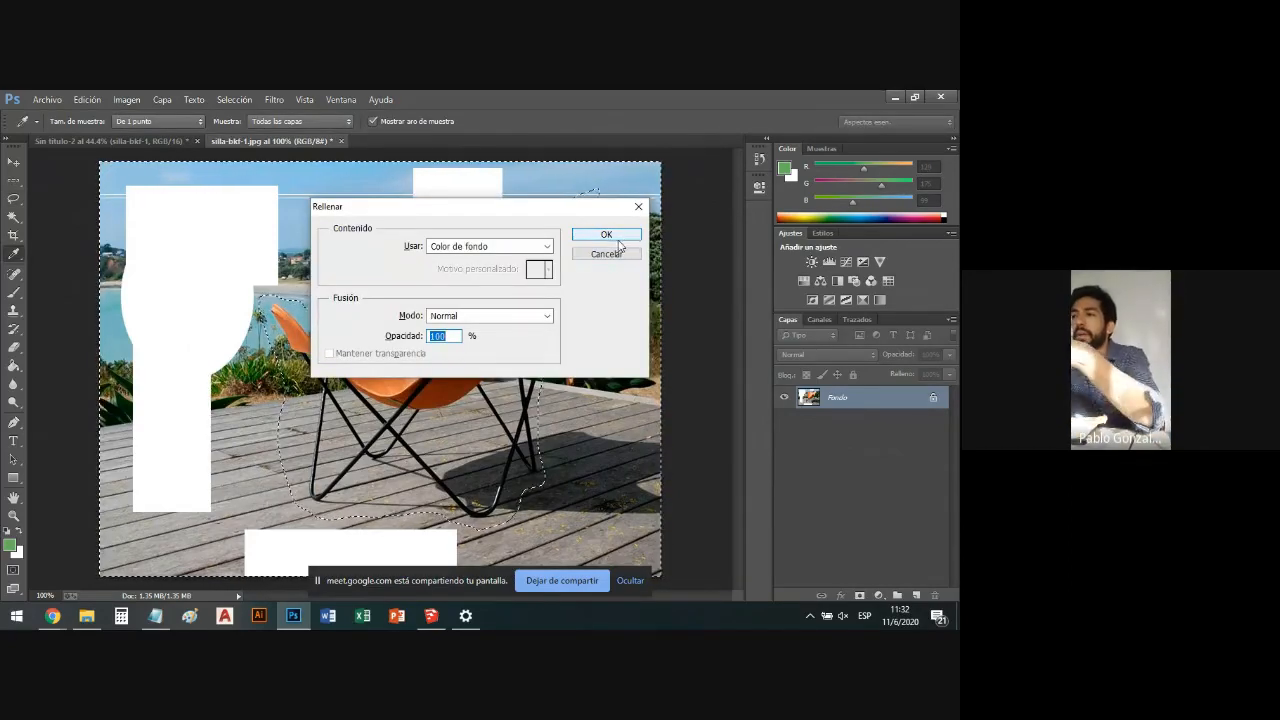
{"action": "left_click", "coordinate": [606, 235]}
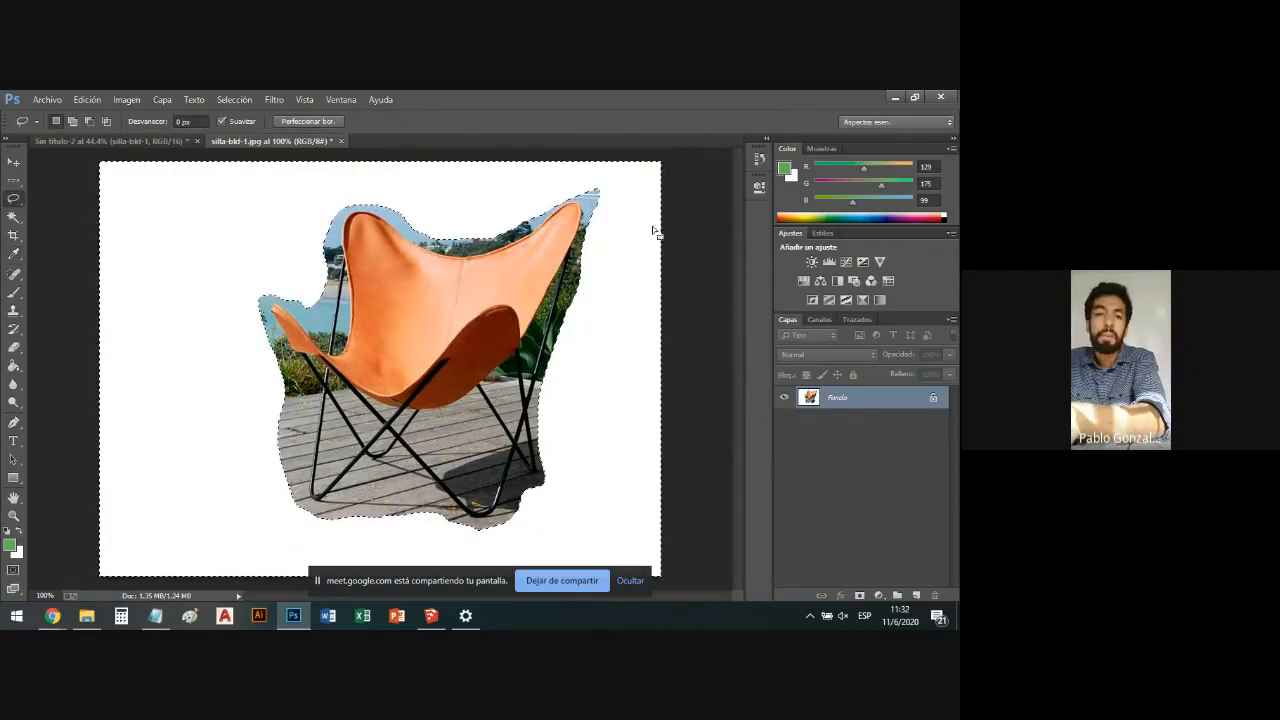
{"action": "key", "text": "ctrl+d"}
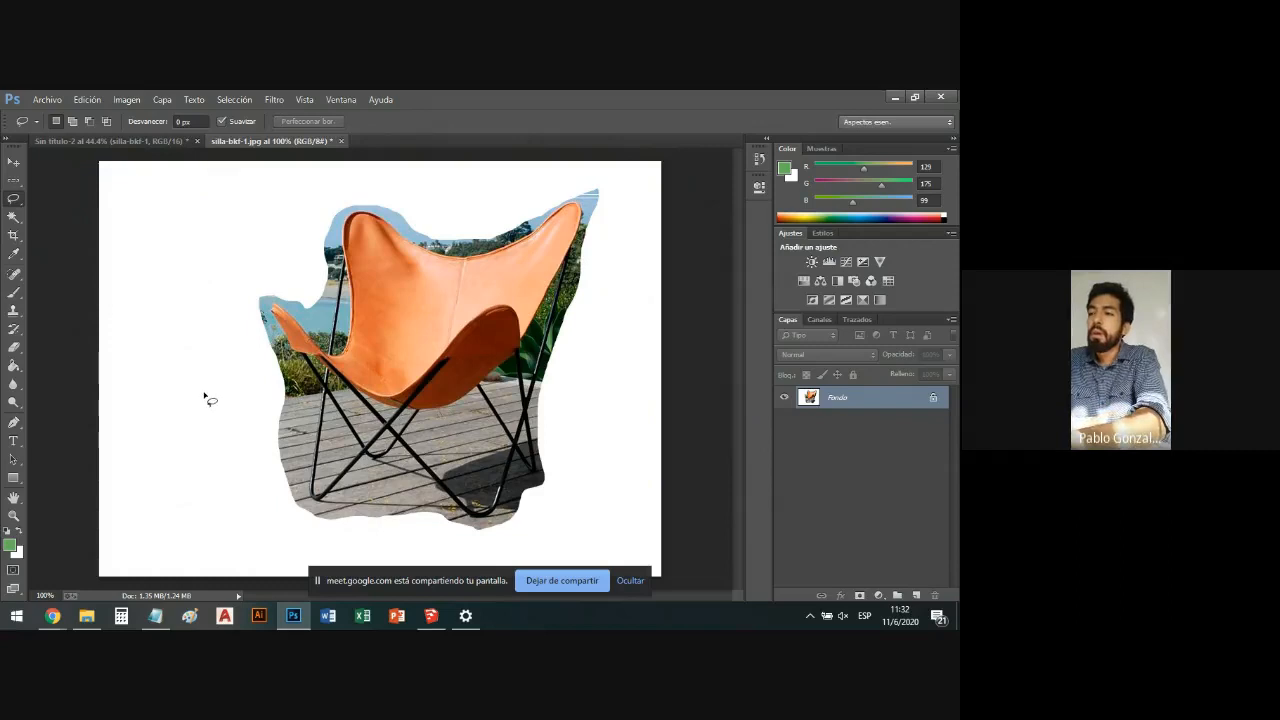
Examine the edges of the freehand chair cut-out up close.
{"action": "scroll", "coordinate": [308, 303], "scroll_direction": "up", "scroll_amount": 1}
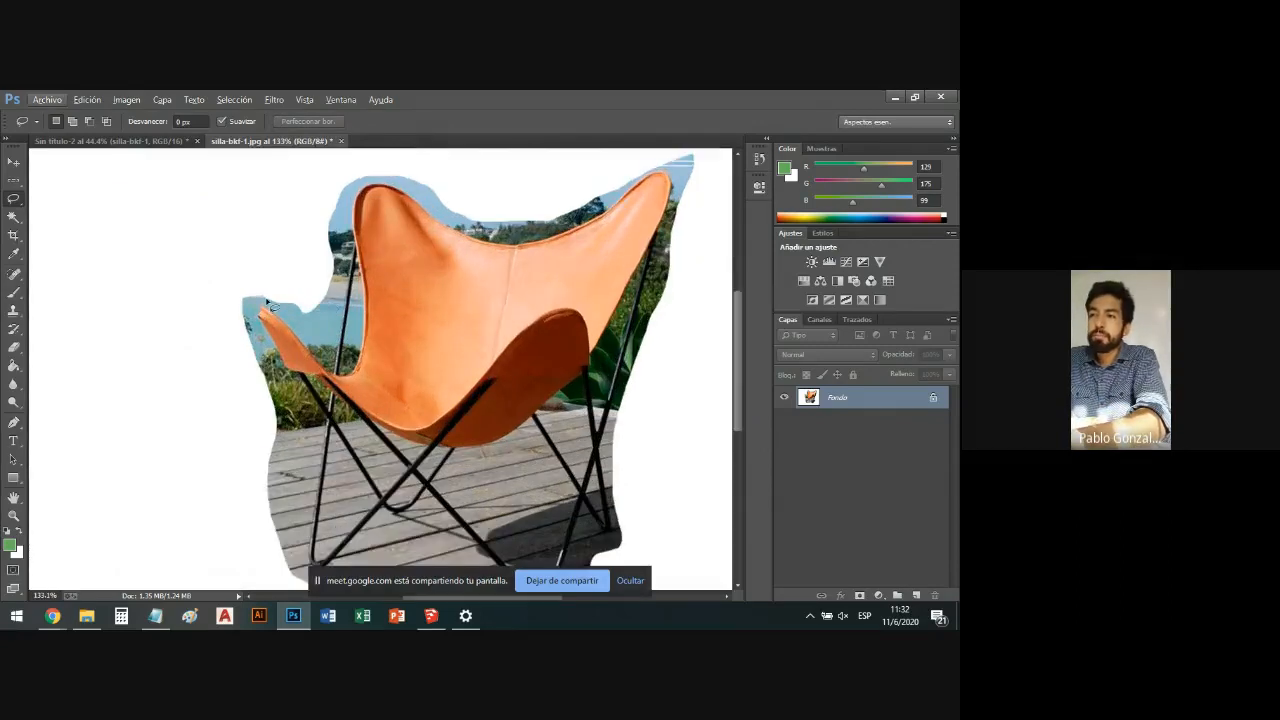
{"action": "scroll", "coordinate": [298, 290], "scroll_direction": "up", "scroll_amount": 1}
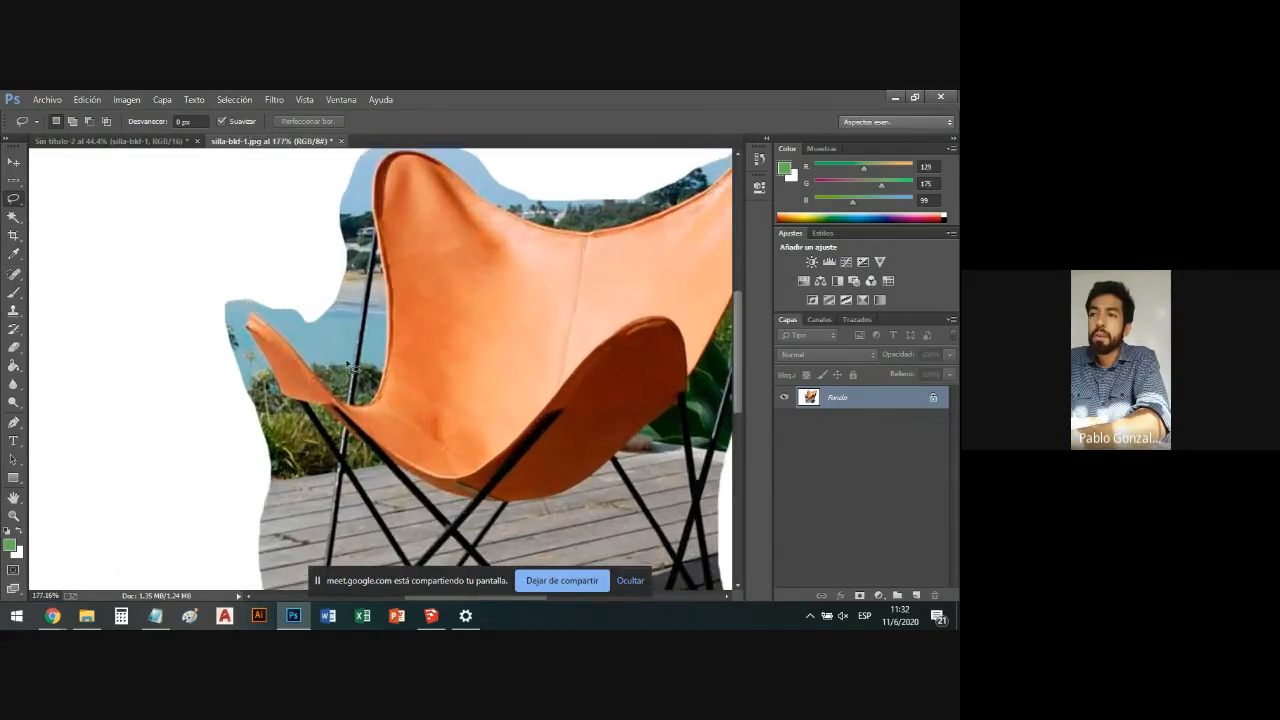
{"action": "scroll", "coordinate": [308, 334], "scroll_direction": "down", "scroll_amount": 1}
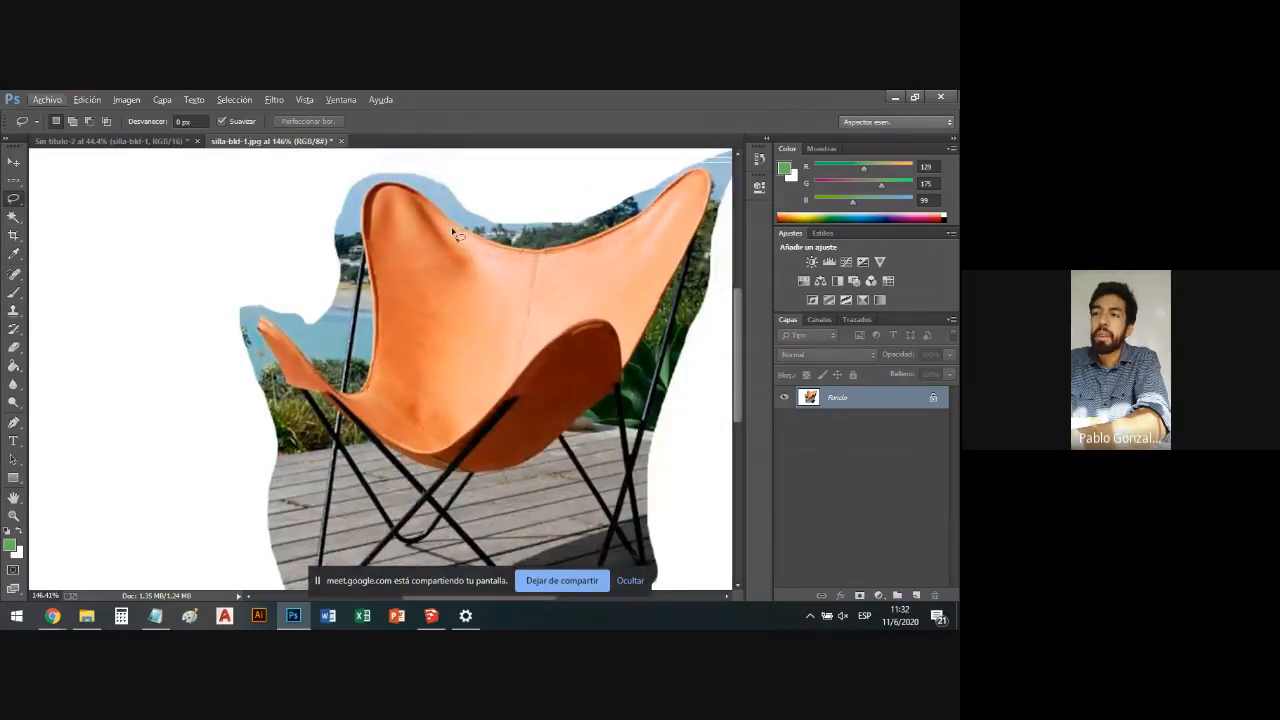
{"action": "scroll", "coordinate": [370, 335], "scroll_direction": "down", "scroll_amount": 2}
{"action": "scroll", "coordinate": [290, 300], "scroll_direction": "up", "scroll_amount": 2}
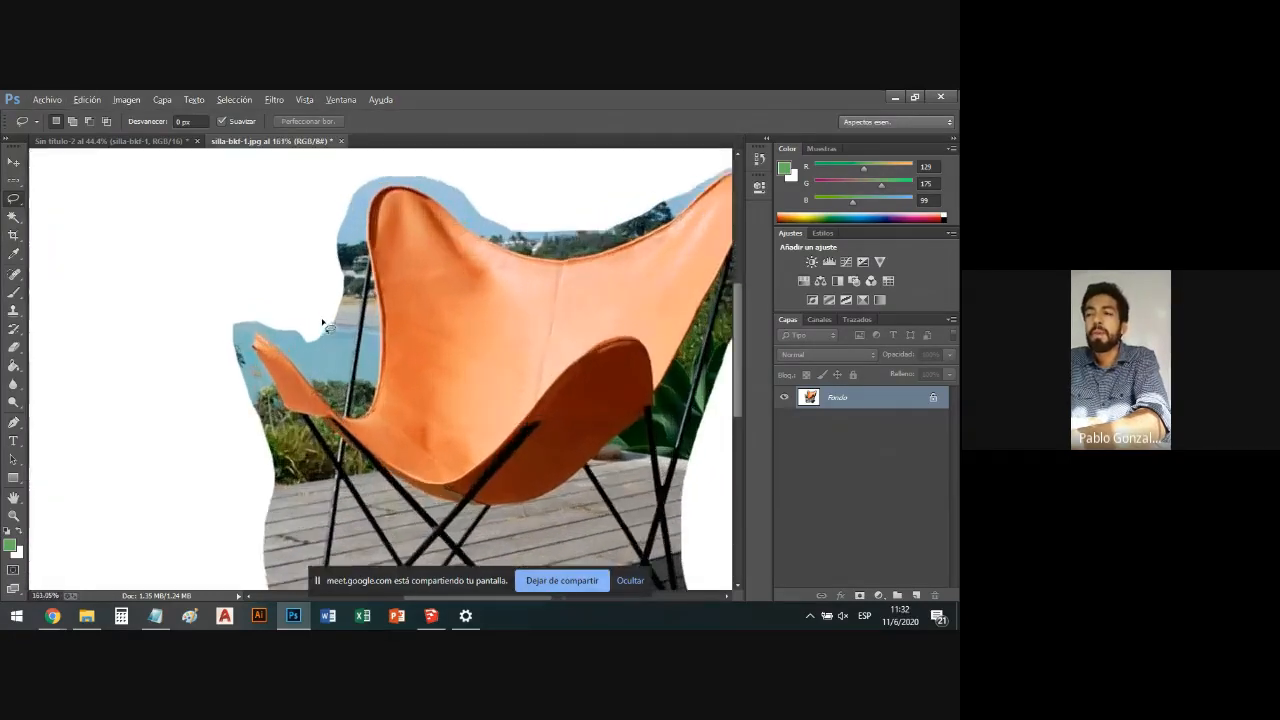
{"action": "scroll", "coordinate": [237, 294], "scroll_direction": "up", "scroll_amount": 1}
{"action": "scroll", "coordinate": [237, 294], "scroll_direction": "up", "scroll_amount": 1}
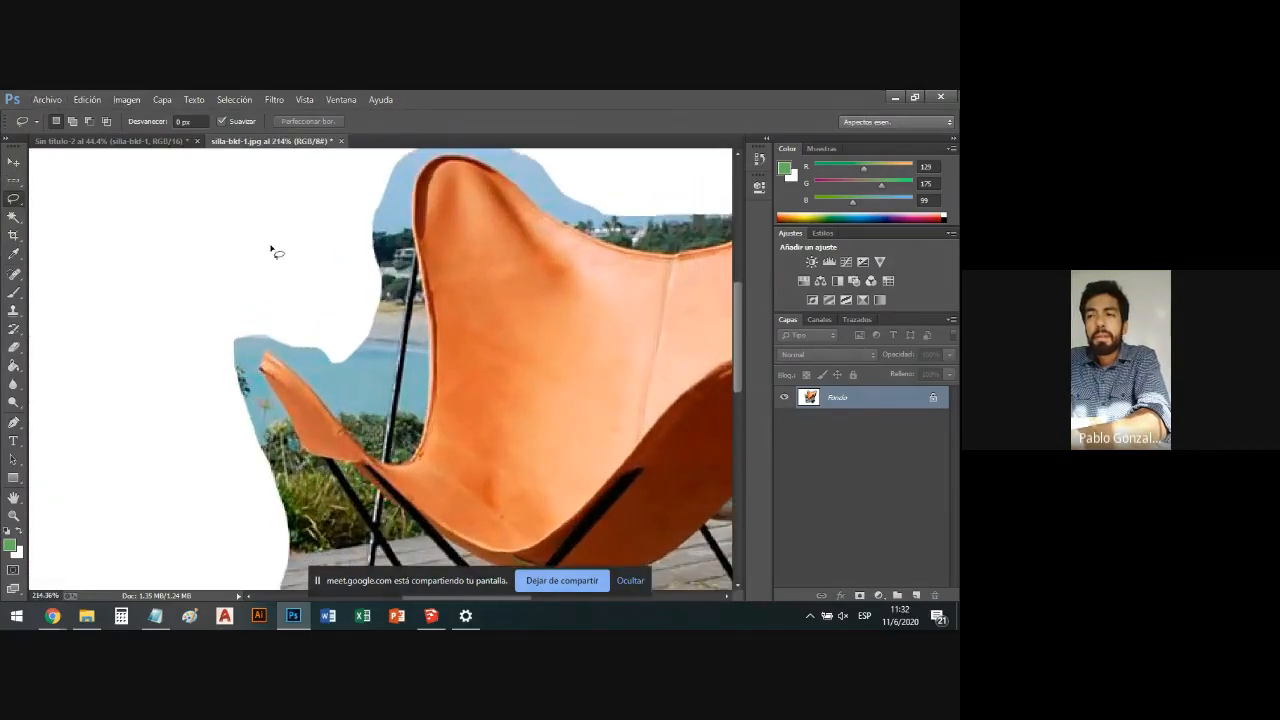
Undo the background fill and the freehand selection around the chair to restore the photo's surroundings.
{"action": "key", "text": "ctrl+z"}
{"action": "key", "text": "ctrl+z"}
{"action": "key", "text": "ctrl+z"}
{"action": "key", "text": "ctrl+z"}
{"action": "key", "text": "ctrl+z"}
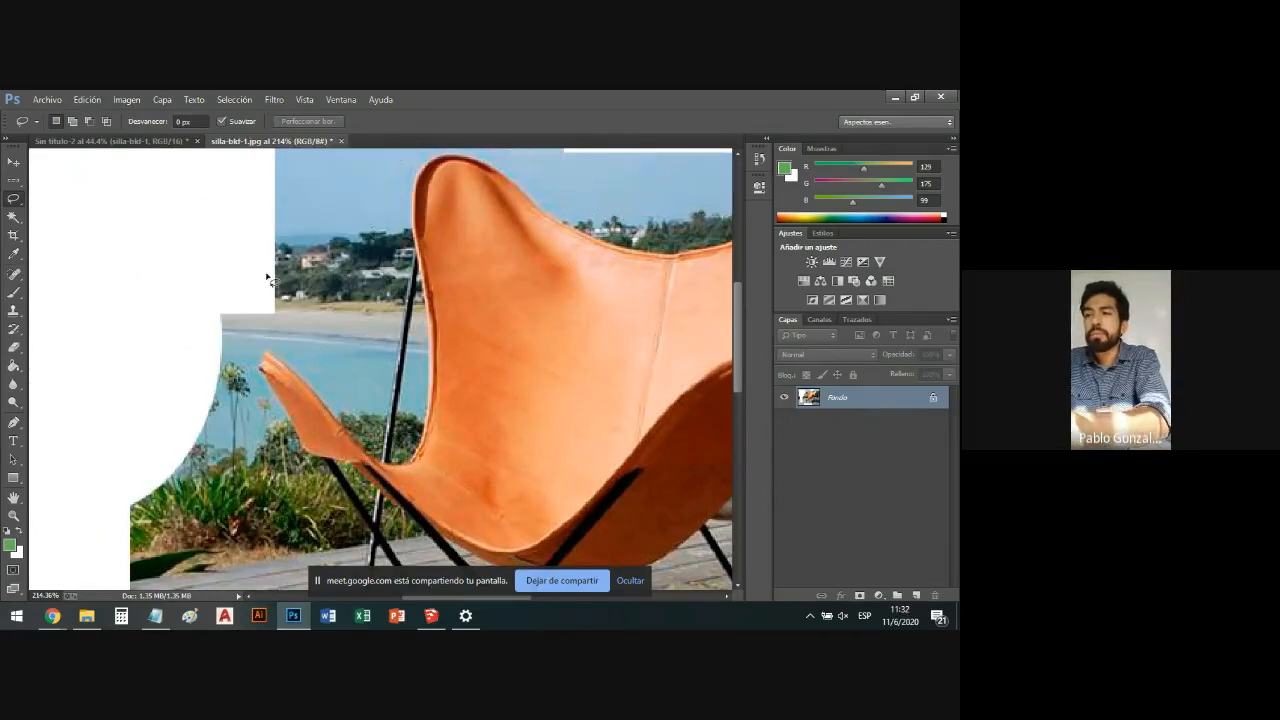
Outline an irregular closed shape over the white area and adjacent sky with the Polygonal Lasso, and deselect it.
{"action": "scroll", "coordinate": [263, 254], "scroll_direction": "down", "scroll_amount": 2}
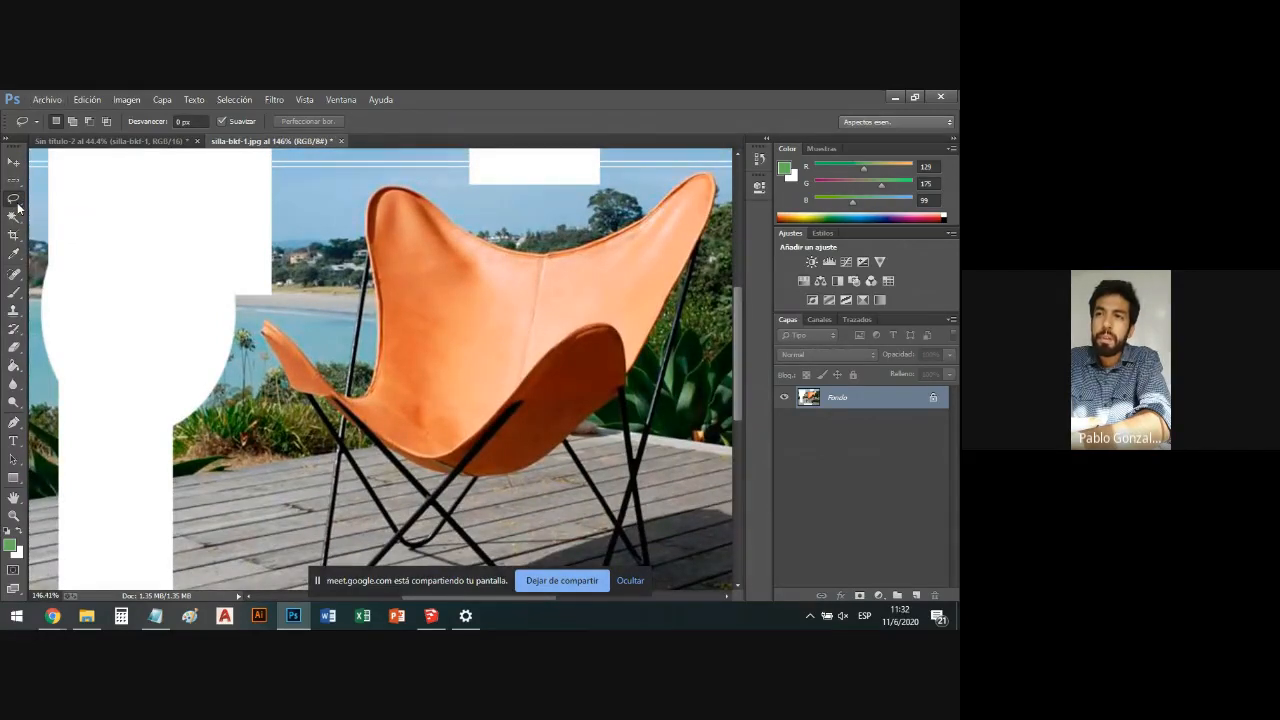
{"action": "right_click", "coordinate": [14, 199]}
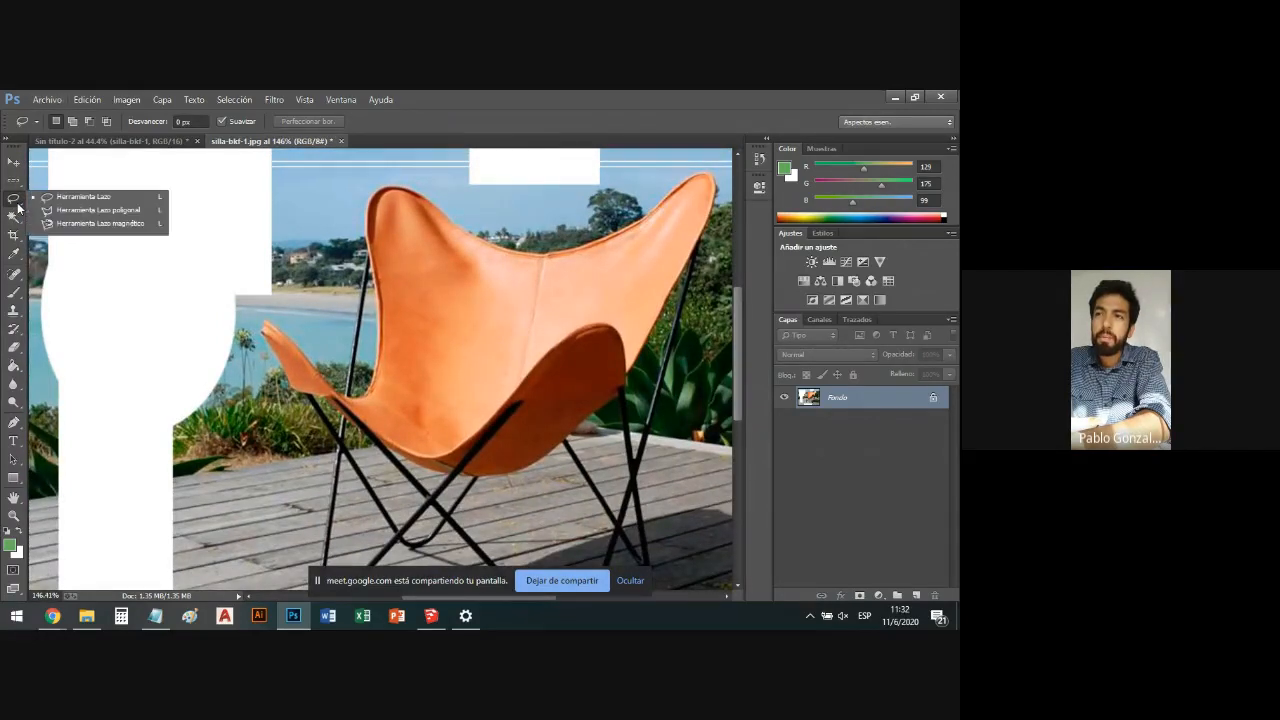
{"action": "left_click", "coordinate": [92, 211]}
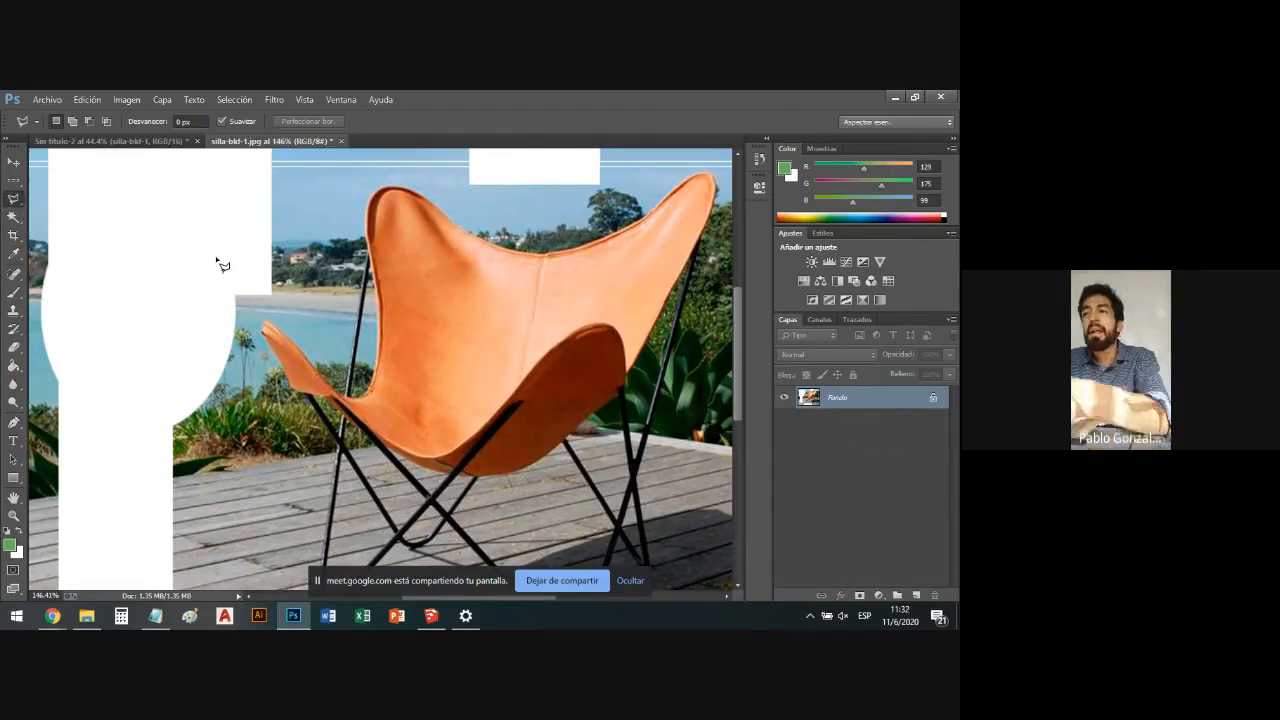
{"action": "scroll", "coordinate": [243, 266], "scroll_direction": "up", "scroll_amount": 1}
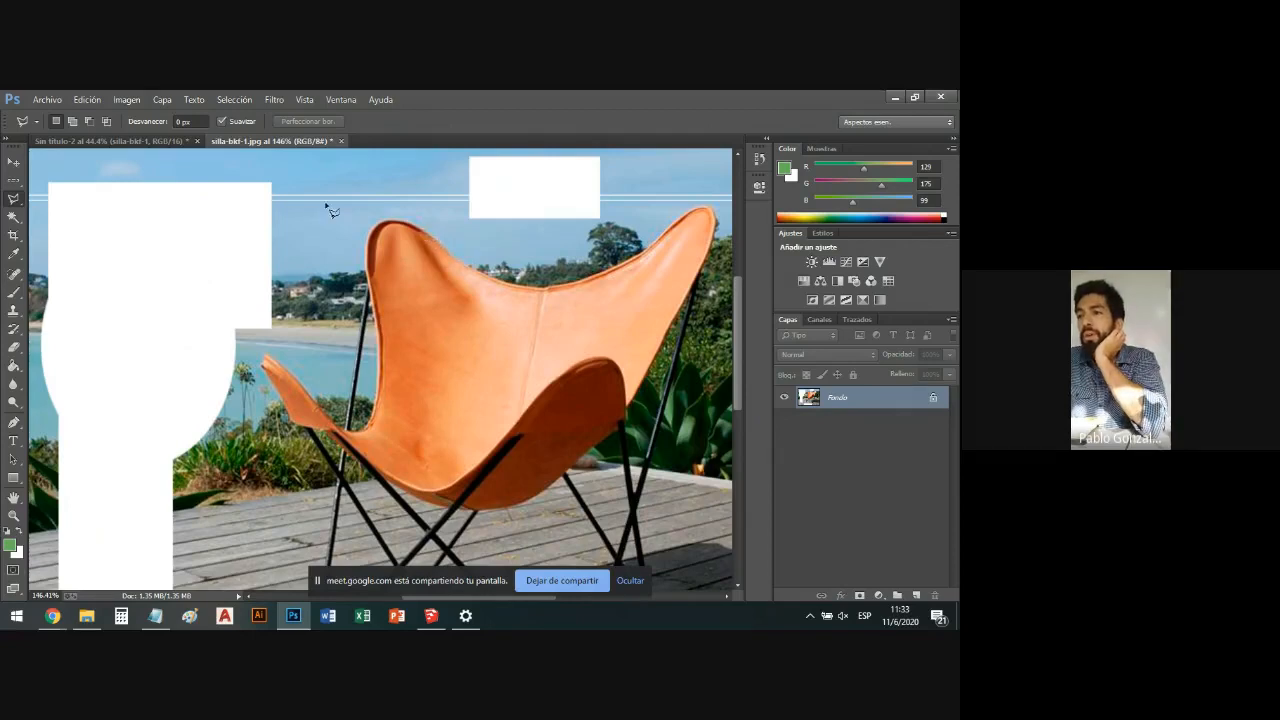
{"action": "left_click", "coordinate": [94, 357]}
{"action": "left_click", "coordinate": [197, 259]}
{"action": "left_click", "coordinate": [248, 310]}
{"action": "left_click", "coordinate": [289, 227]}
{"action": "left_click", "coordinate": [165, 207]}
{"action": "left_click", "coordinate": [132, 283]}
{"action": "left_click", "coordinate": [71, 285]}
{"action": "left_click", "coordinate": [51, 365]}
{"action": "left_click", "coordinate": [97, 358]}
{"action": "key", "text": "ctrl+d"}
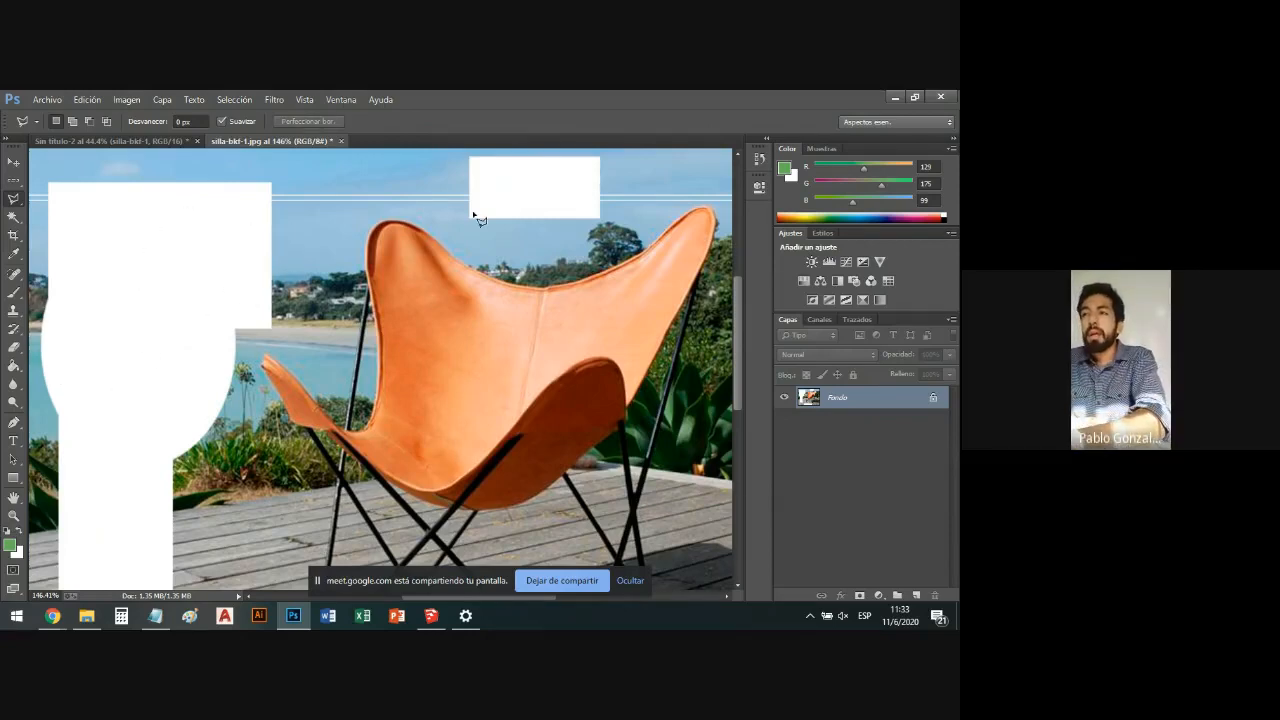
Select the sky between the chair's two upper peaks with the Magnetic Lasso, following the backrest's top edge.
{"action": "scroll", "coordinate": [472, 220], "scroll_direction": "up", "scroll_amount": 2}
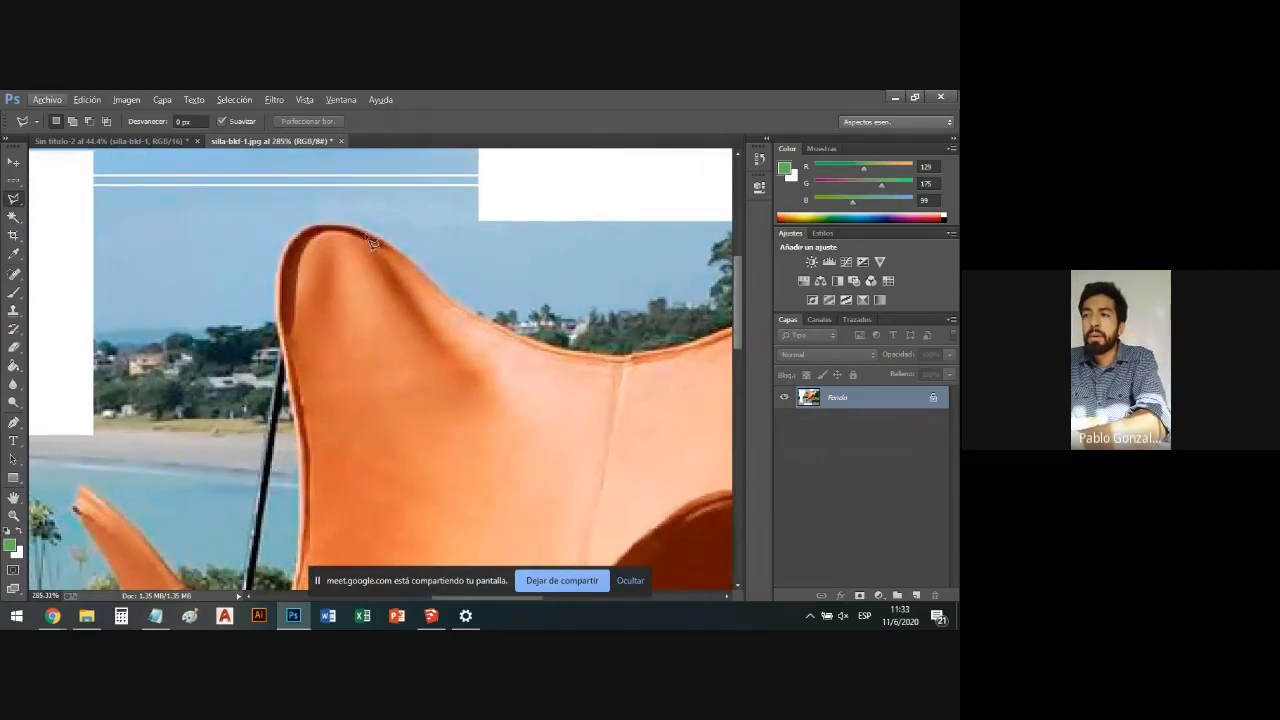
{"action": "scroll", "coordinate": [452, 310], "scroll_direction": "down", "scroll_amount": 4}
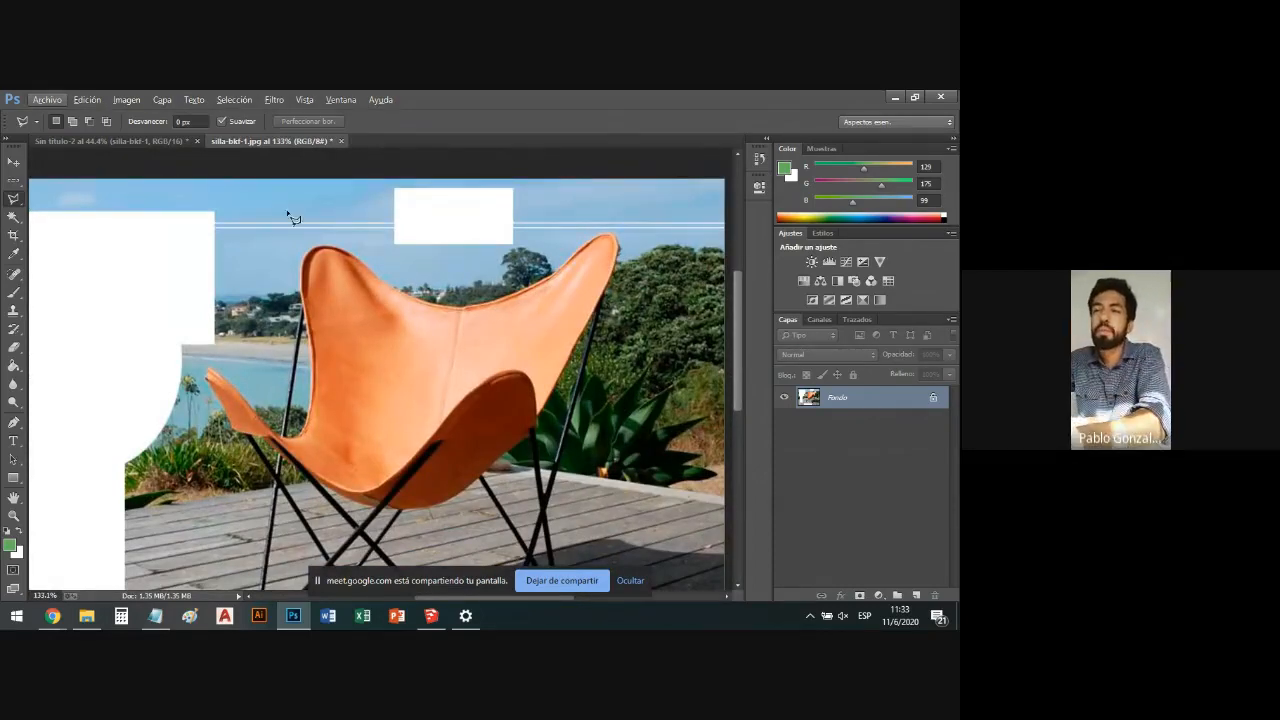
{"action": "right_click", "coordinate": [17, 203]}
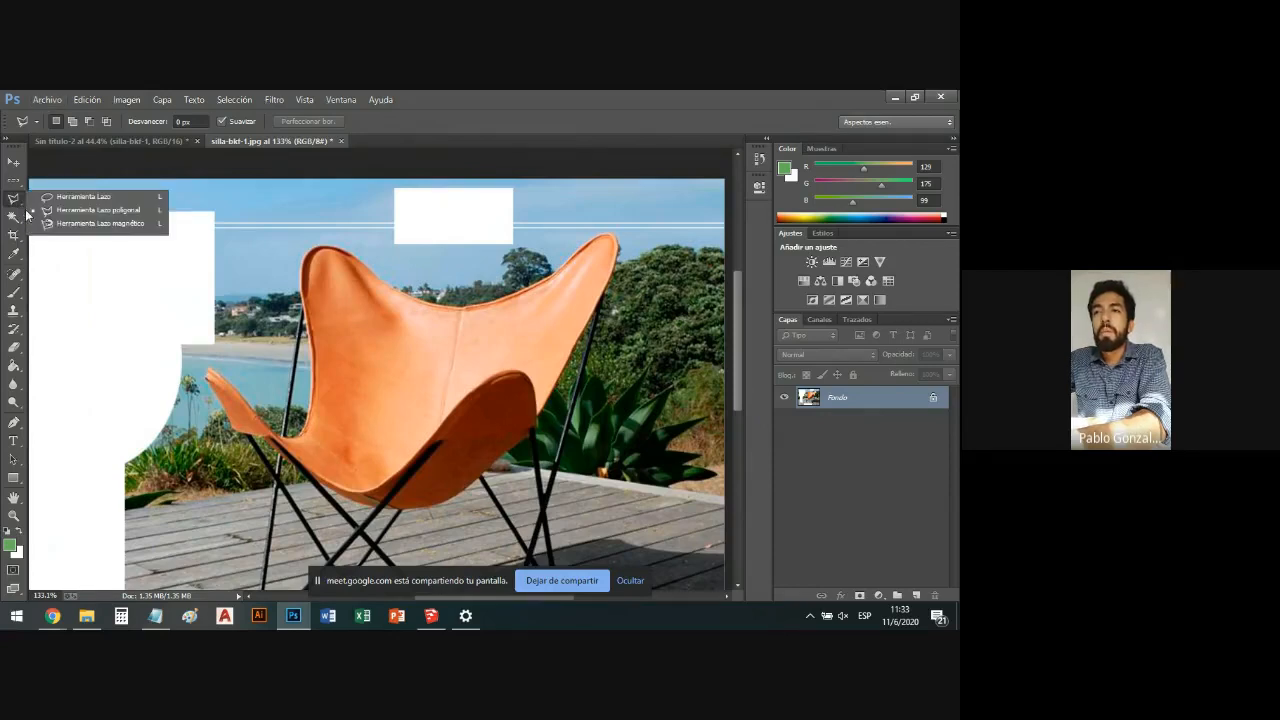
{"action": "left_click", "coordinate": [100, 223]}
{"action": "scroll", "coordinate": [540, 306], "scroll_direction": "up", "scroll_amount": 2}
{"action": "scroll", "coordinate": [270, 258], "scroll_direction": "up", "scroll_amount": 2}
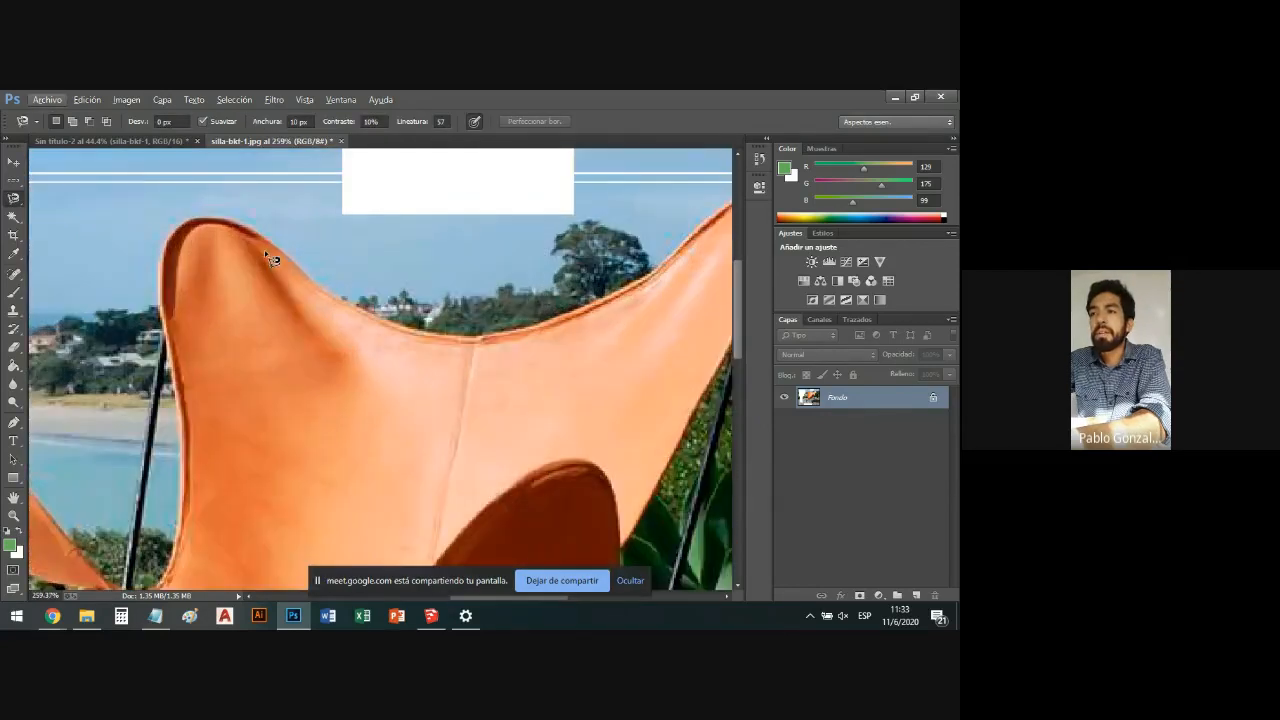
{"action": "left_click", "coordinate": [284, 249]}
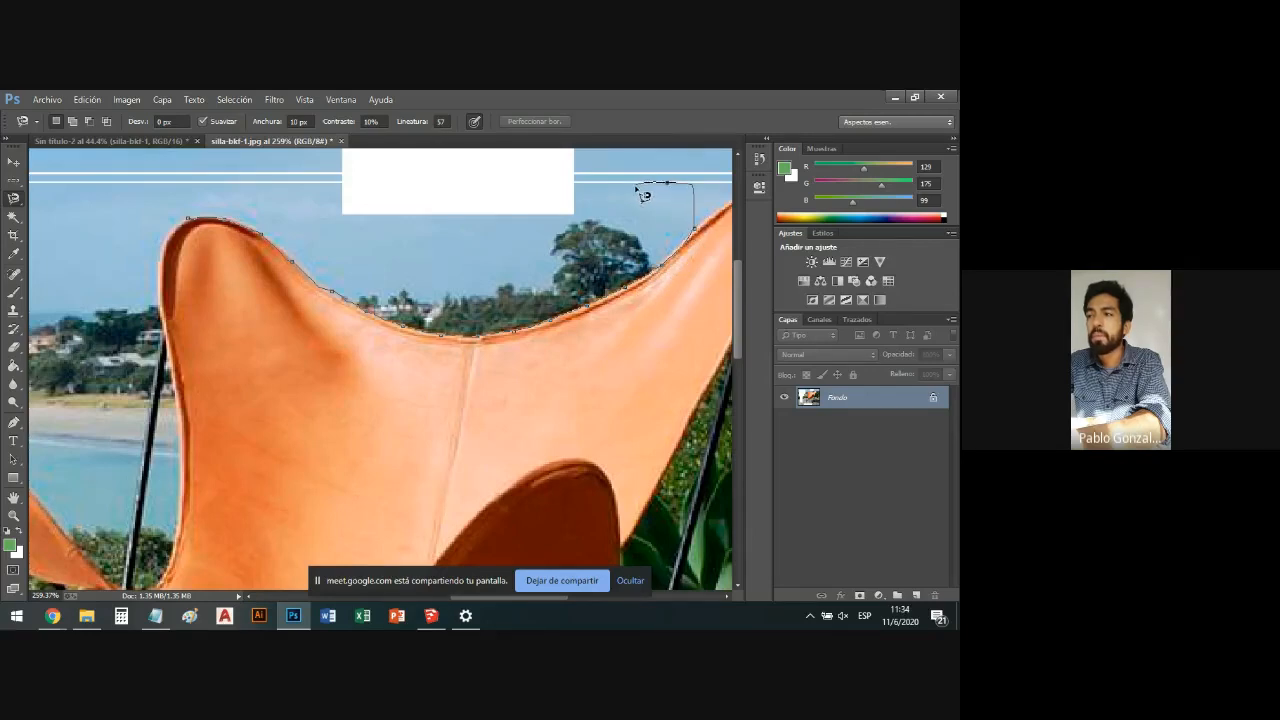
{"action": "left_click", "coordinate": [592, 190]}
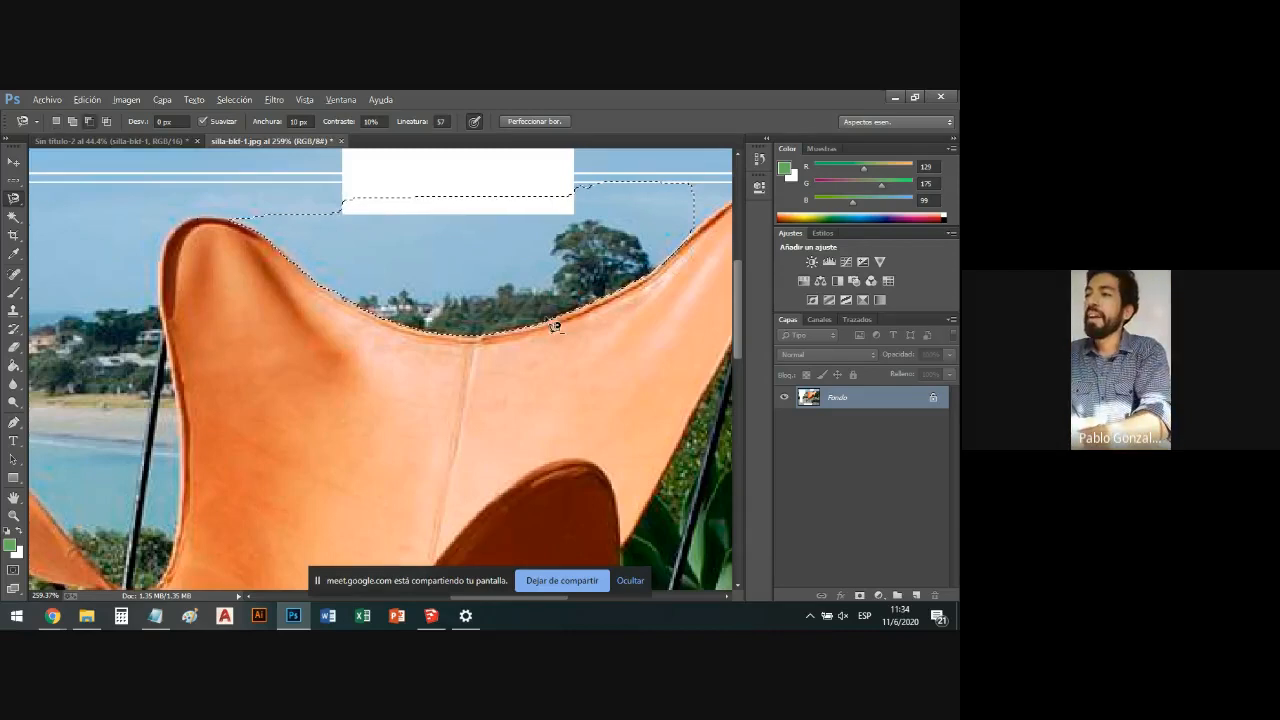
Fill the selected area above the chair's backrest with the white background colour and deselect.
{"action": "scroll", "coordinate": [420, 325], "scroll_direction": "down", "scroll_amount": 2}
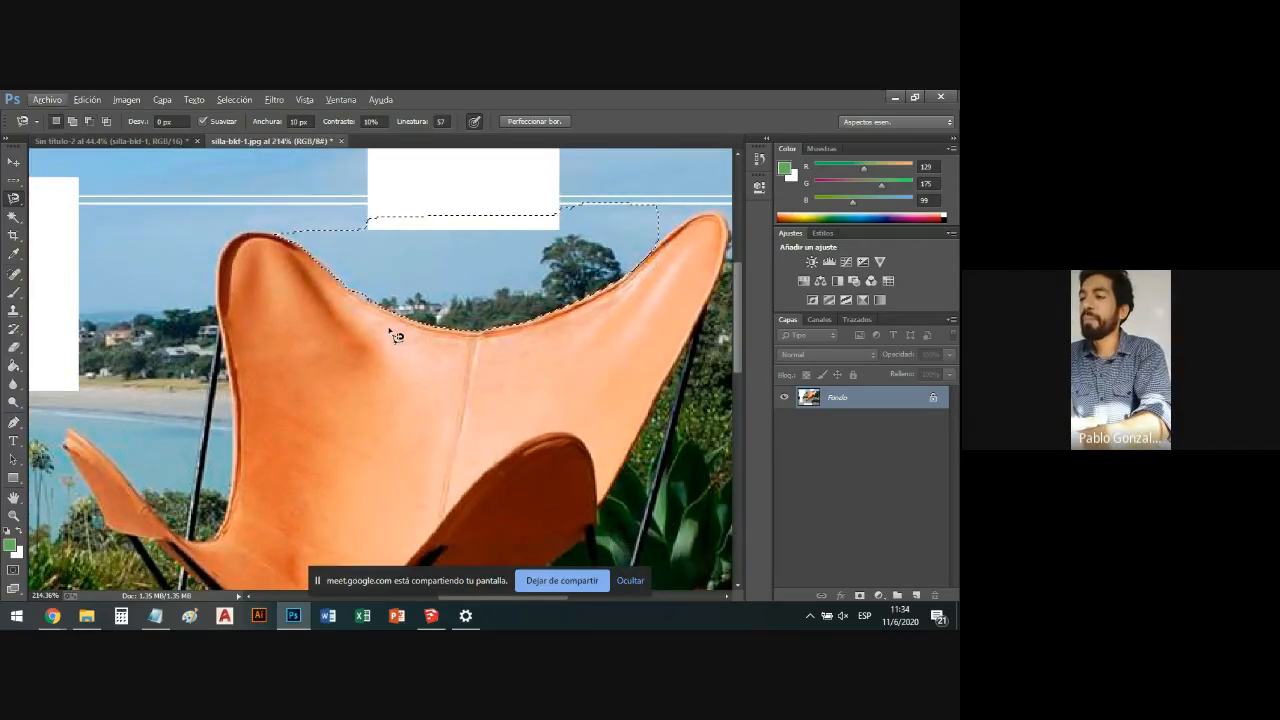
{"action": "key", "text": "shift+F5"}
{"action": "key", "text": "Return"}
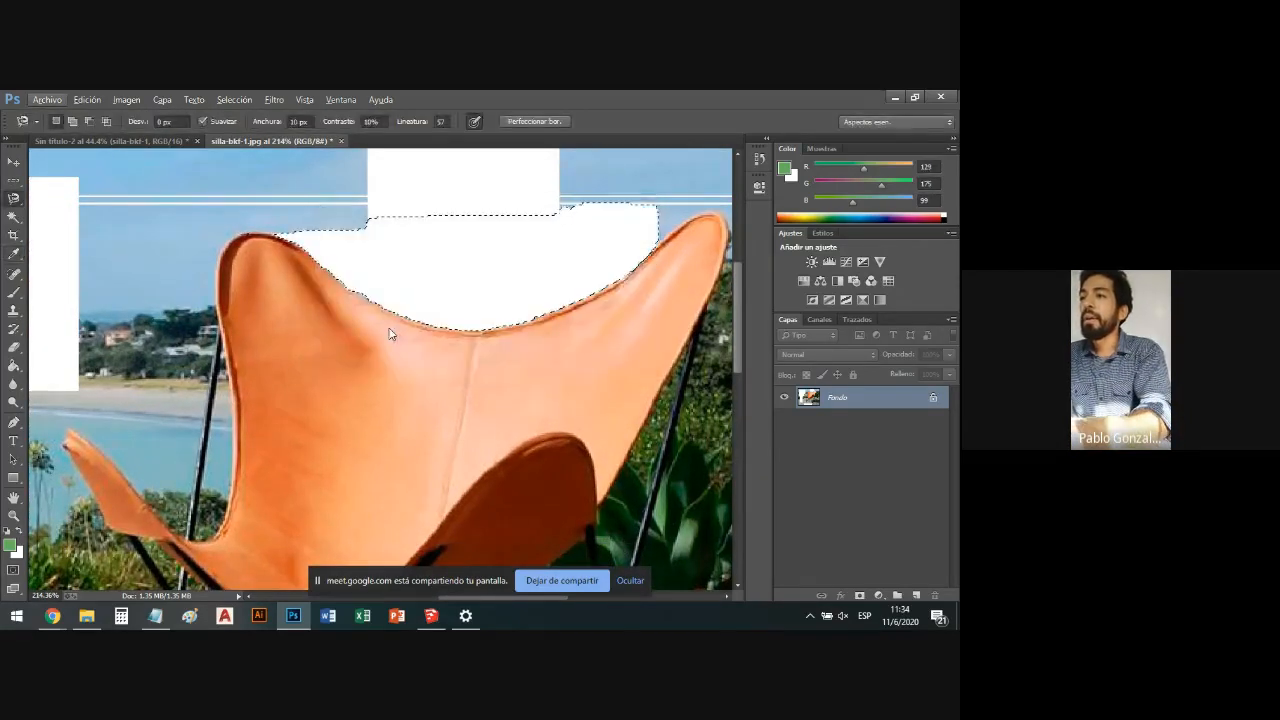
{"action": "key", "text": "ctrl+d"}
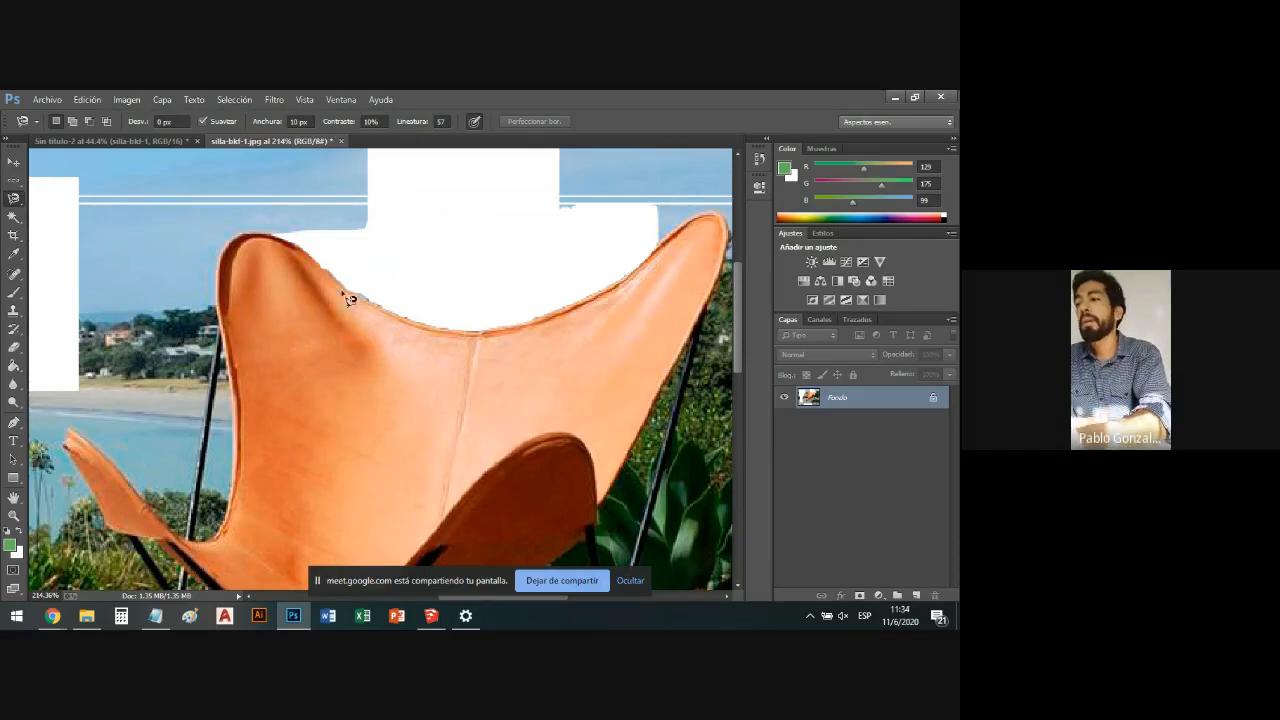
Try the Magic Wand on several separate patches of sky, ending with the small cloud above the large white area.
{"action": "scroll", "coordinate": [377, 277], "scroll_direction": "down", "scroll_amount": 3}
{"action": "scroll", "coordinate": [372, 313], "scroll_direction": "down", "scroll_amount": 2}
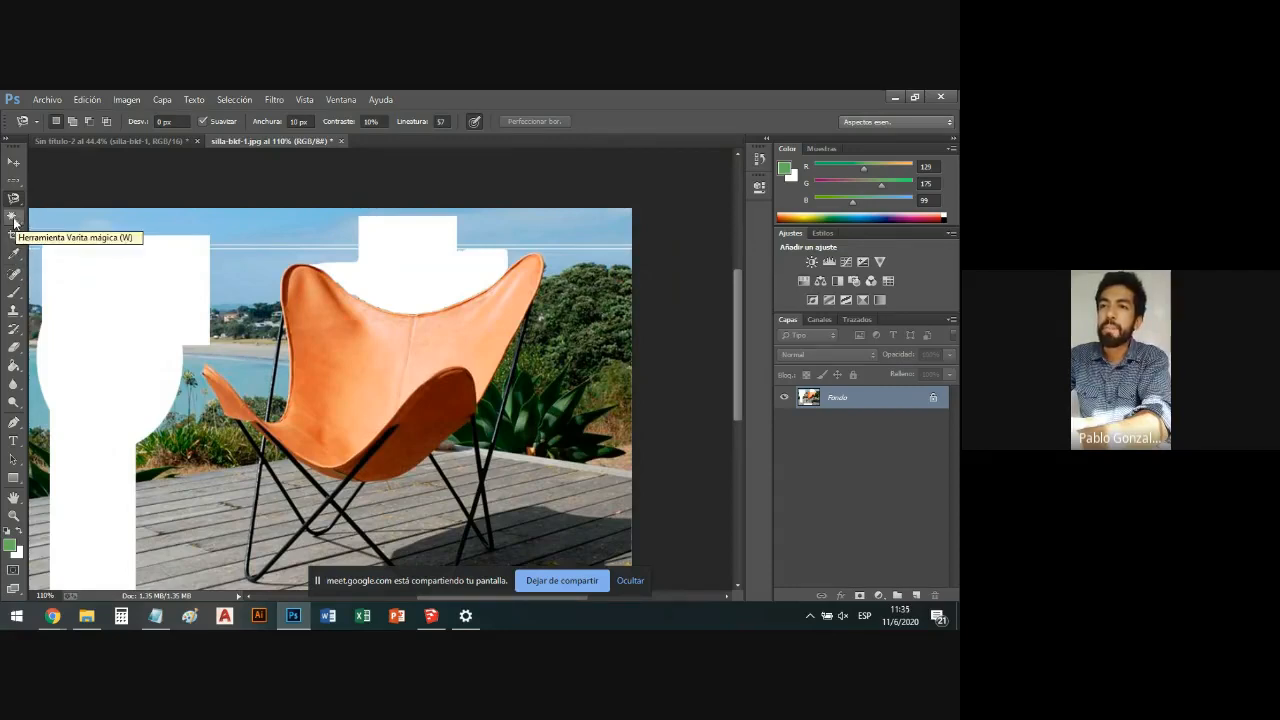
{"action": "left_click", "coordinate": [13, 219]}
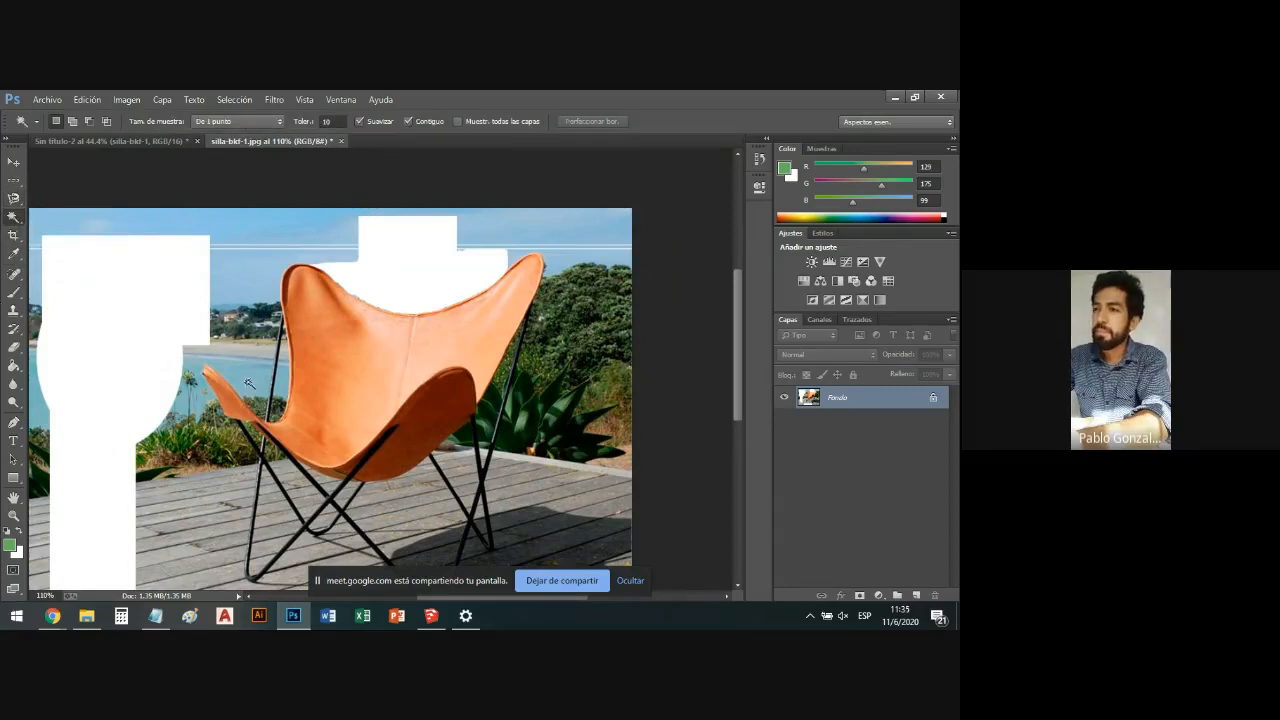
{"action": "left_click", "coordinate": [503, 230]}
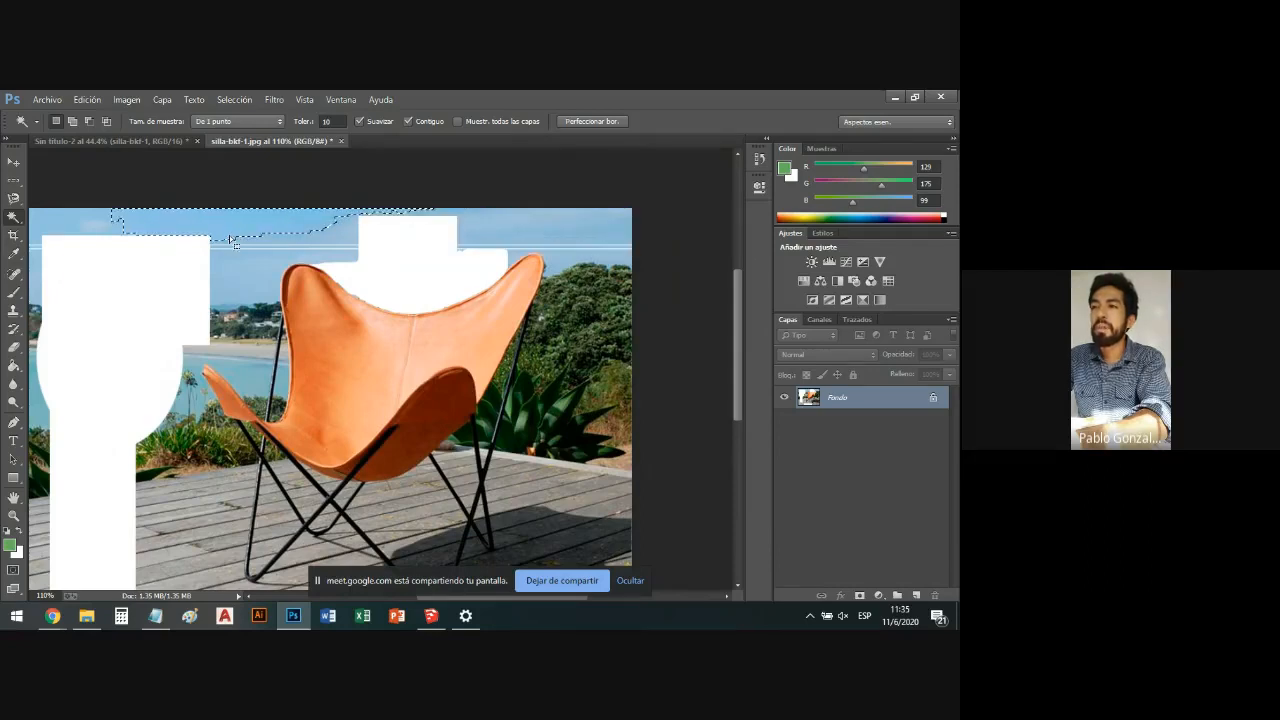
{"action": "left_click", "coordinate": [85, 236]}
{"action": "left_click", "coordinate": [216, 231]}
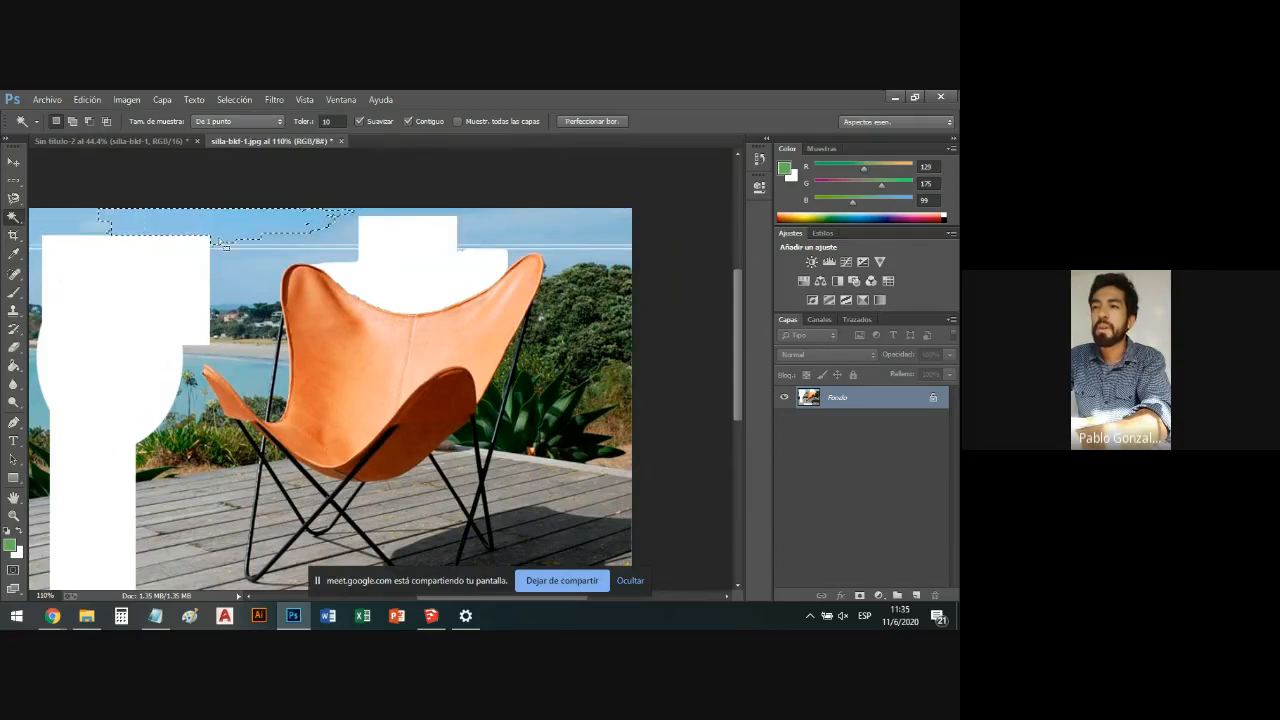
{"action": "left_click", "coordinate": [97, 219]}
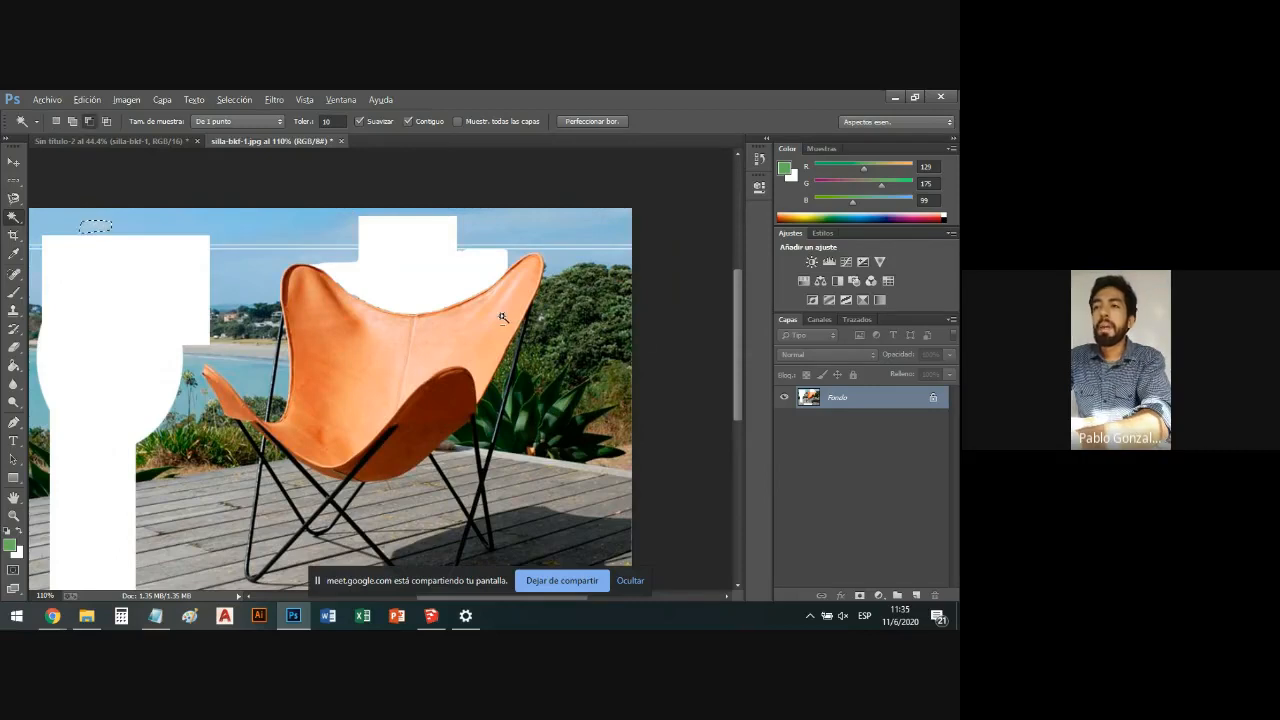
Select the whole strip of sky above the horizontal white lines with the Magic Wand, adding neighbouring blue tones to the selection.
{"action": "key", "text": "ctrl+1"}
{"action": "scroll", "coordinate": [287, 200], "scroll_direction": "down", "scroll_amount": 1}
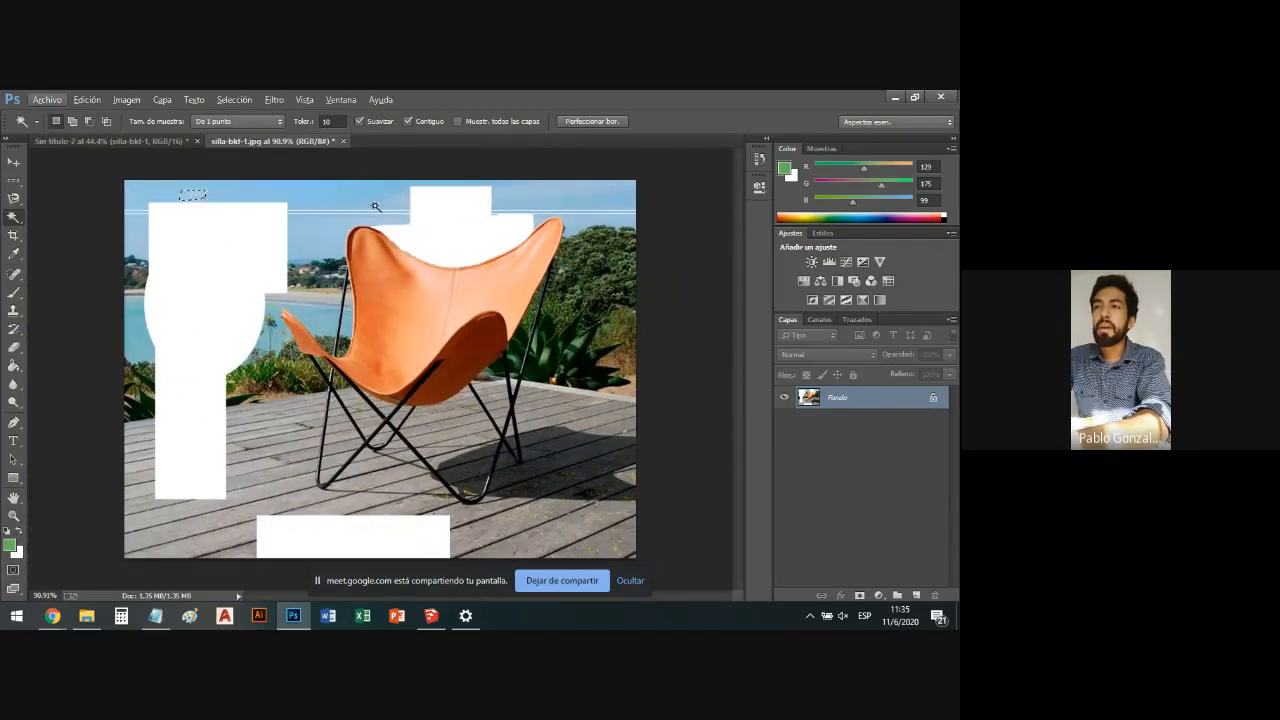
{"action": "left_click", "coordinate": [140, 194]}
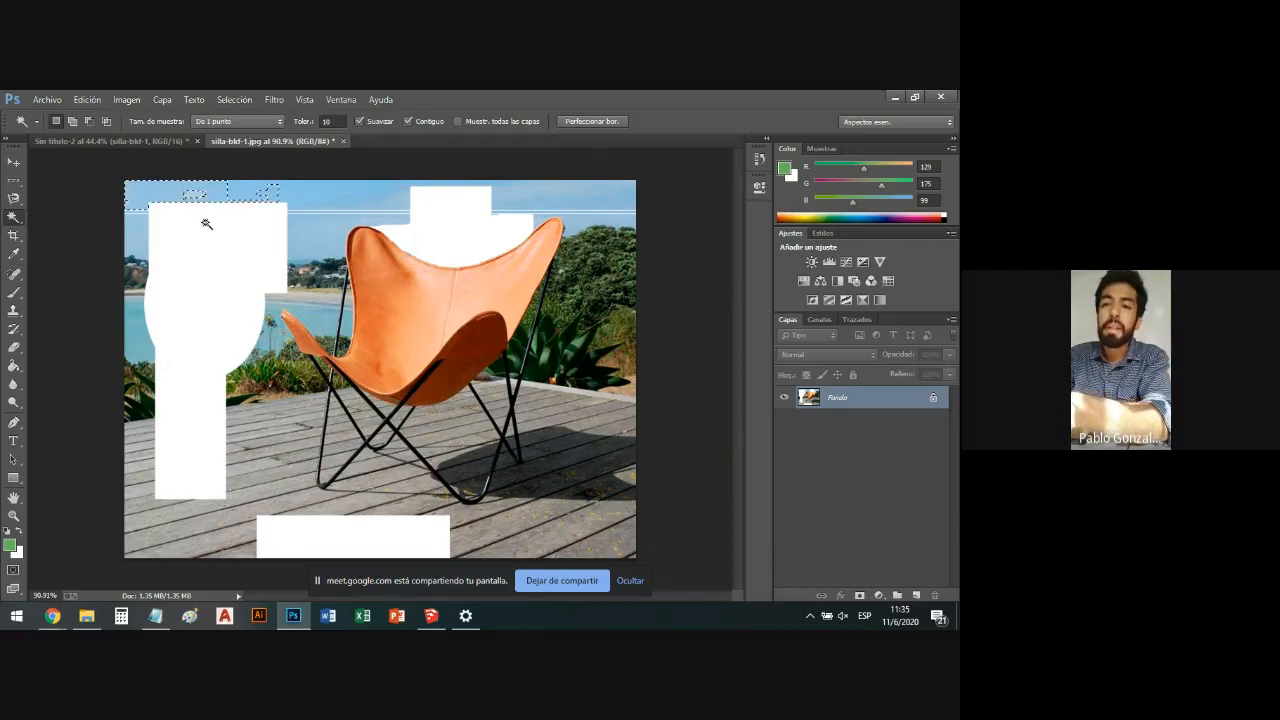
{"action": "key", "text": "shift"}
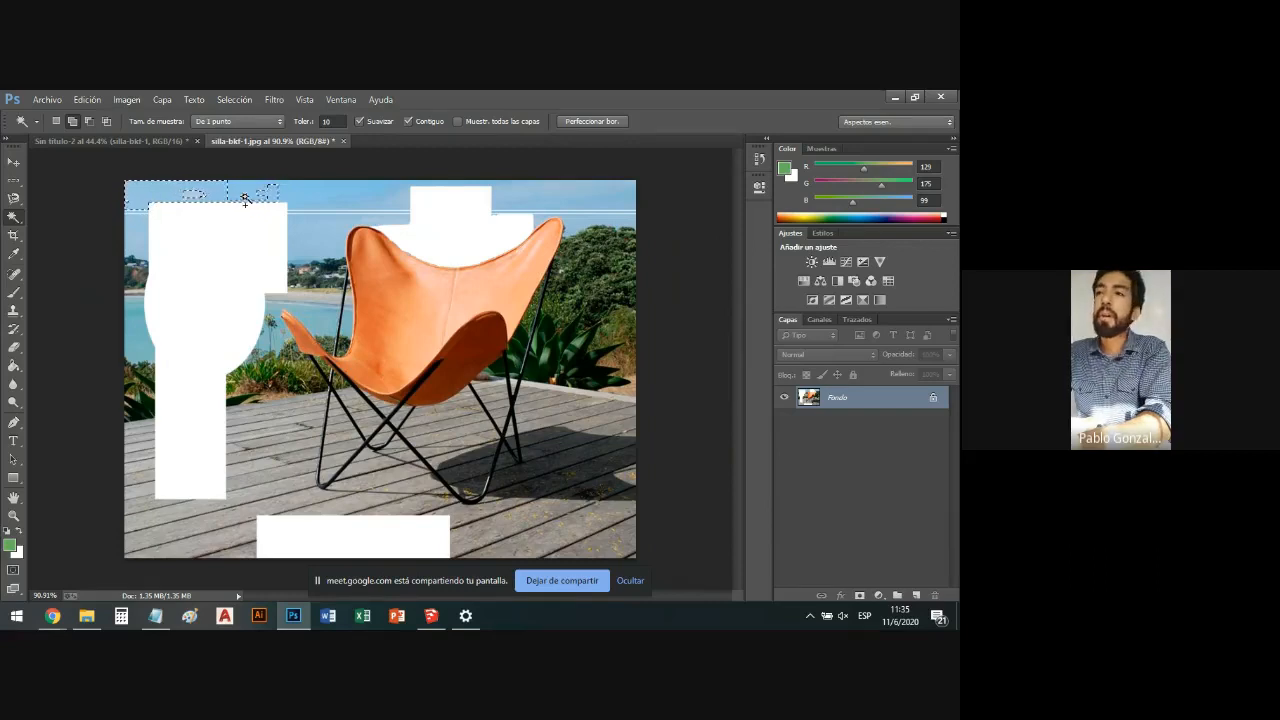
{"action": "left_click", "coordinate": [330, 193]}
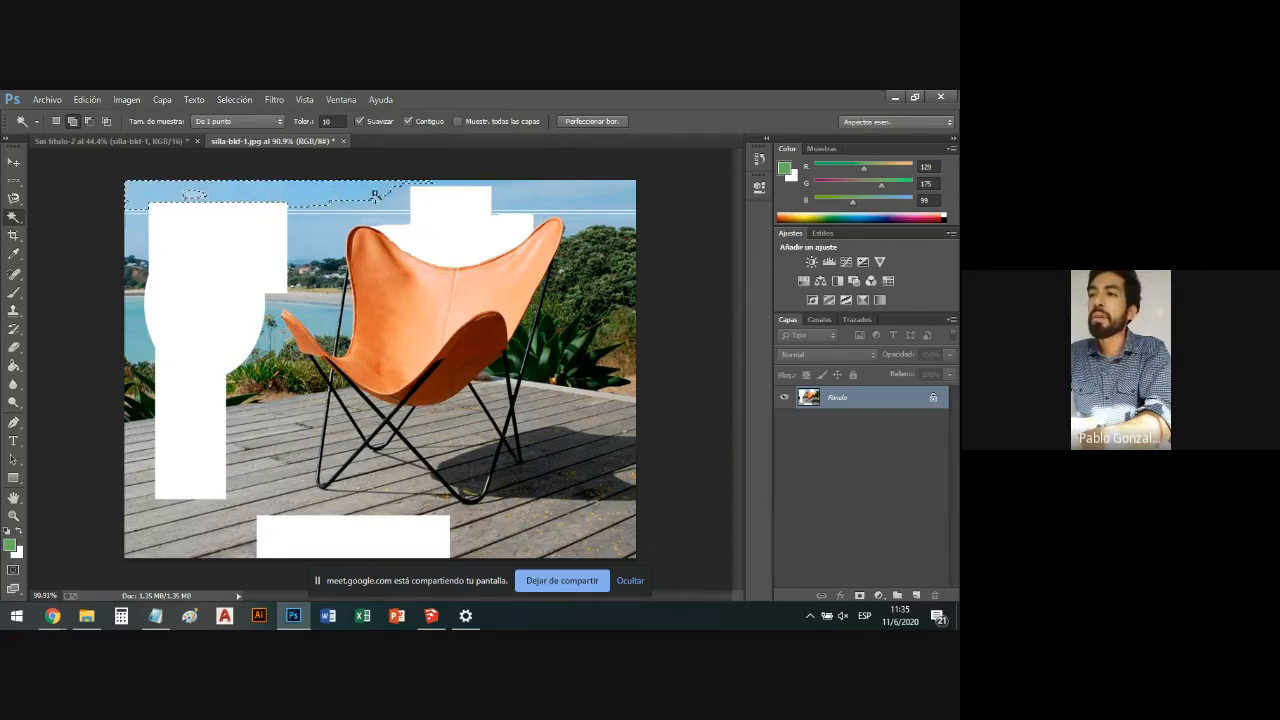
{"action": "left_click", "coordinate": [531, 195]}
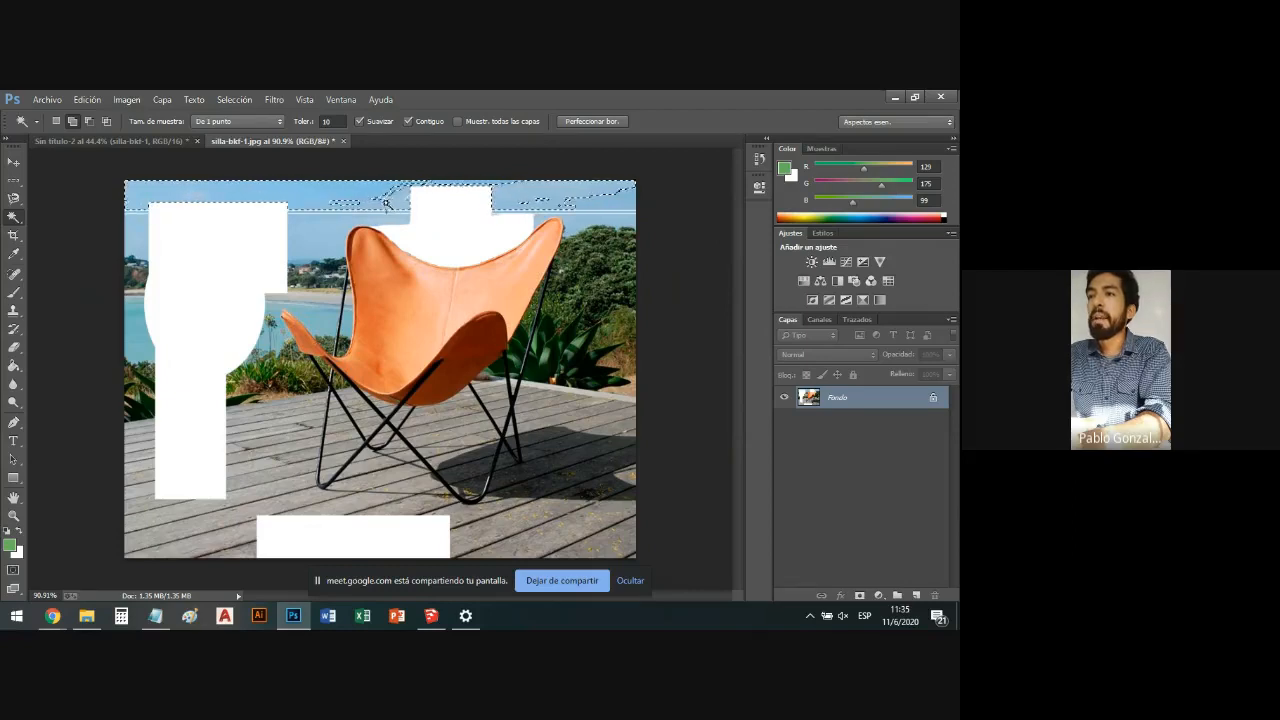
{"action": "left_click", "coordinate": [627, 206]}
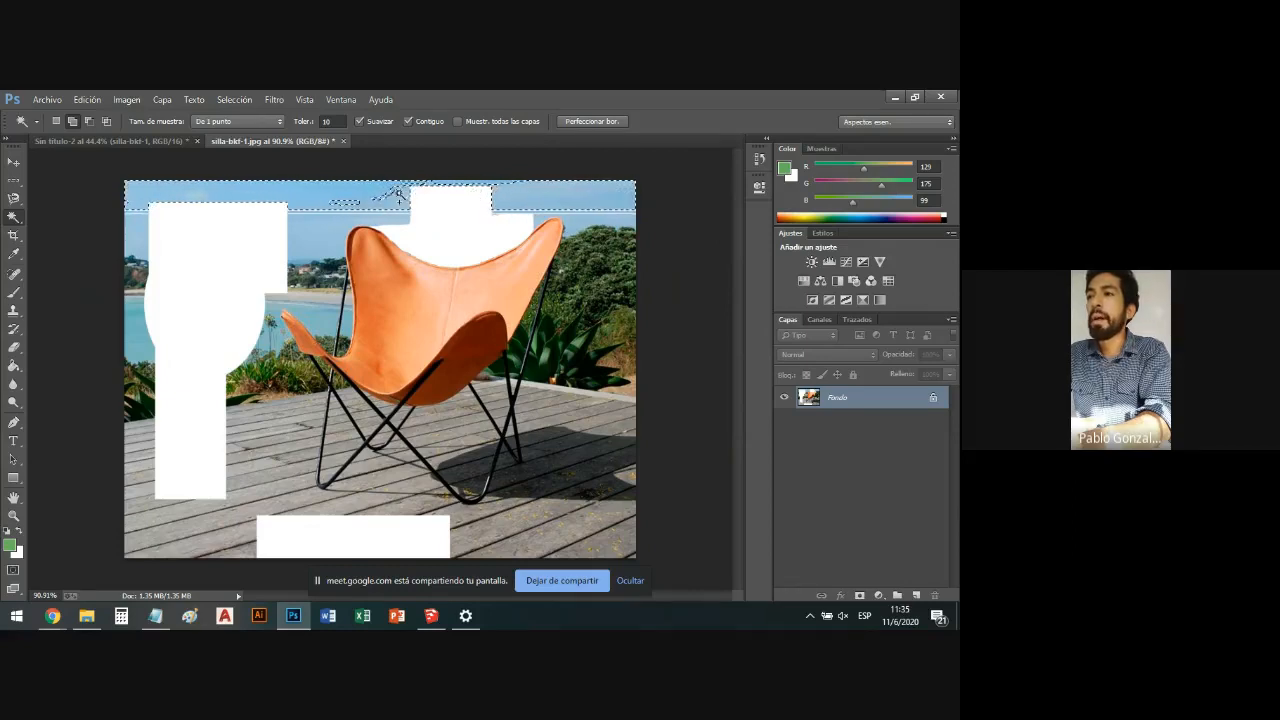
{"action": "left_click", "coordinate": [327, 197]}
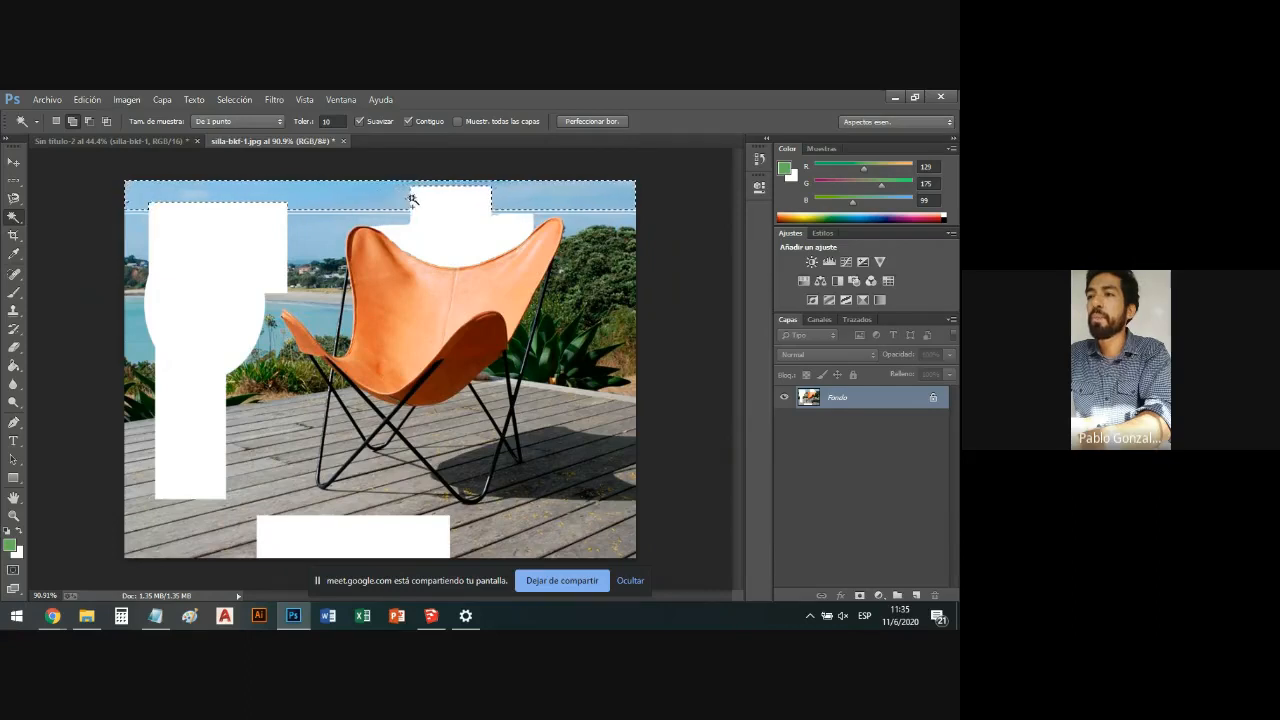
{"action": "left_click", "coordinate": [326, 201]}
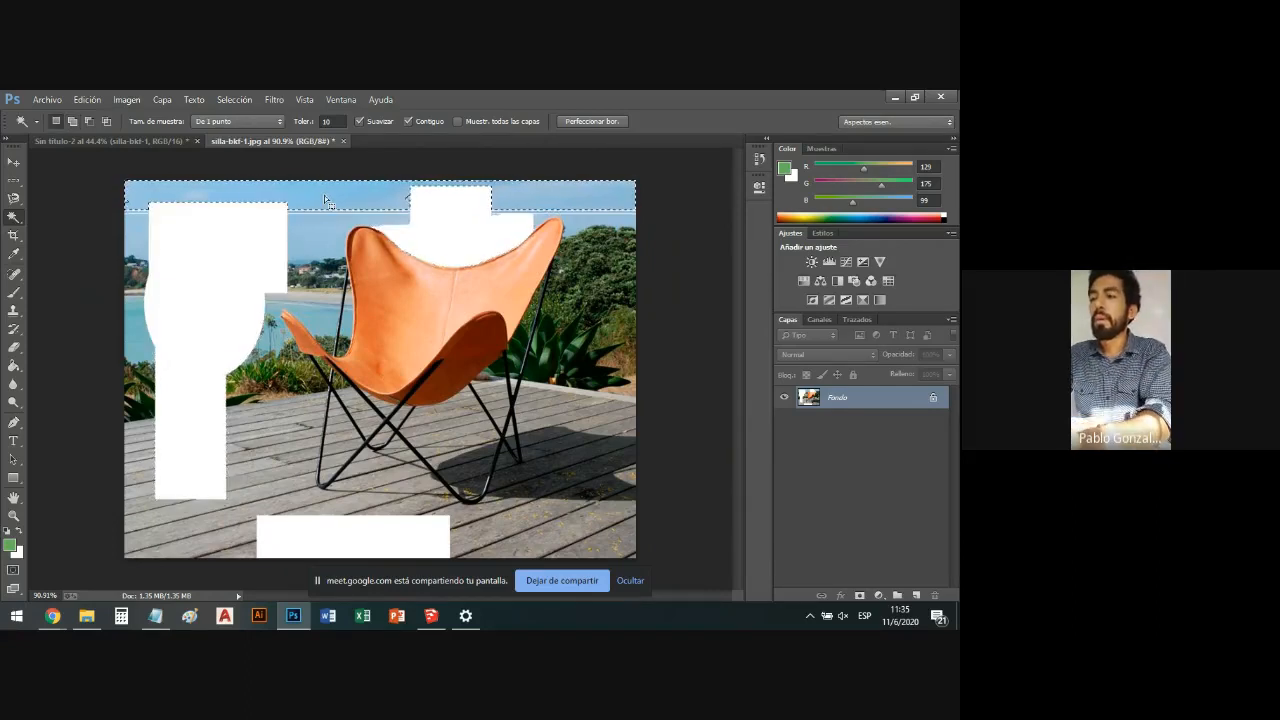
Fill the selected upper sky strip with the white background colour and deselect.
{"action": "key", "text": "i"}
{"action": "key", "text": "Delete"}
{"action": "key", "text": "Return"}
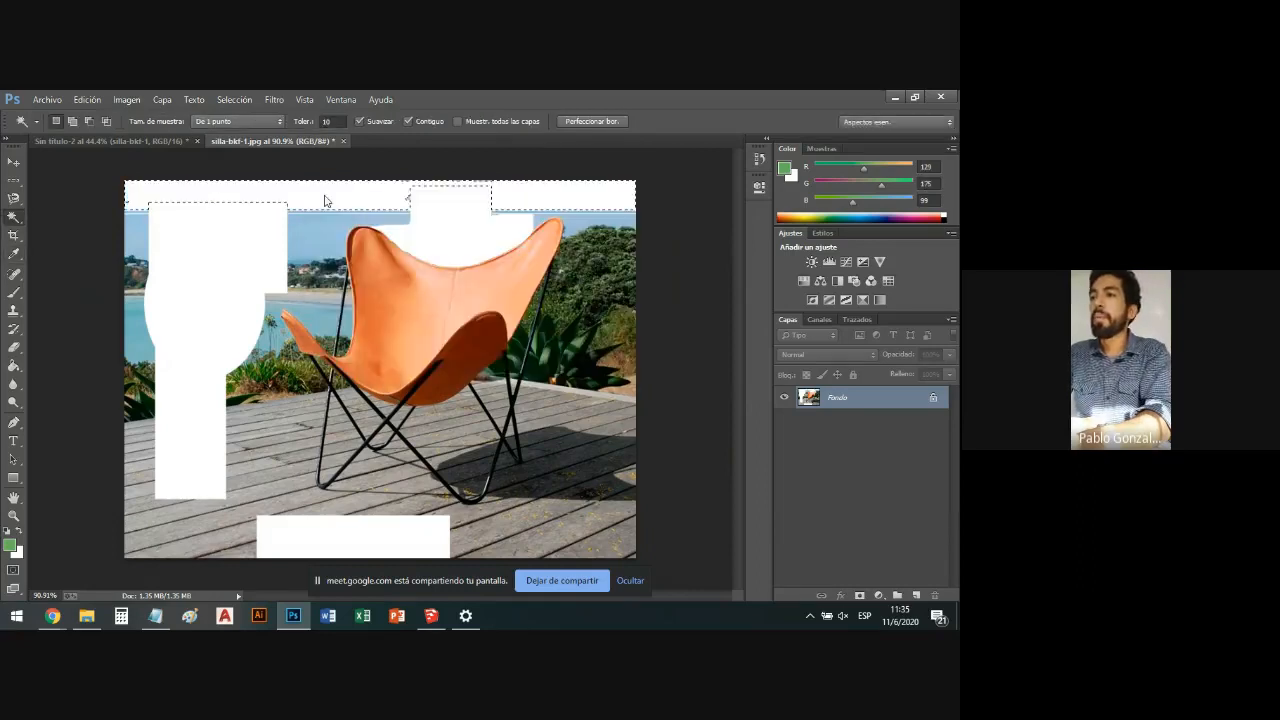
{"action": "key", "text": "ctrl+d"}
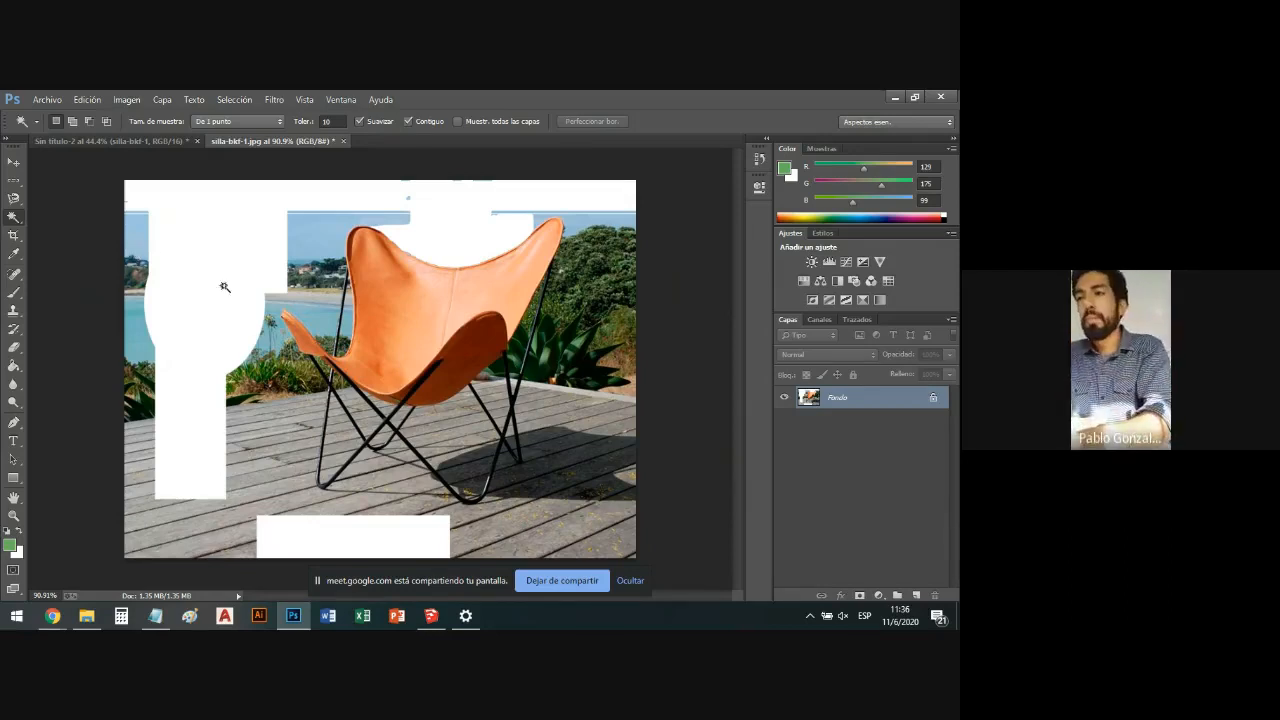
Select the remaining sky beside the chair's left peak with the Magic Wand and inspect the selection edge along the leather up close.
{"action": "scroll", "coordinate": [281, 226], "scroll_direction": "up", "scroll_amount": 3}
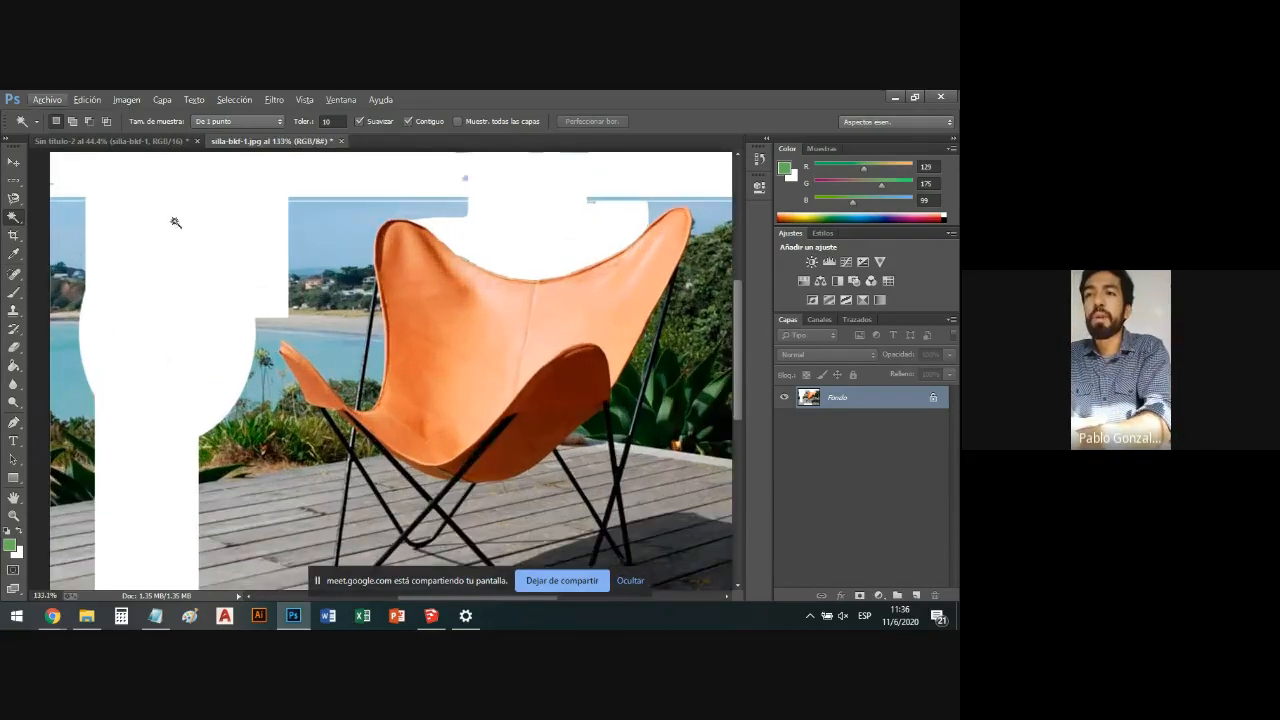
{"action": "left_click", "coordinate": [355, 229]}
{"action": "scroll", "coordinate": [352, 222], "scroll_direction": "up", "scroll_amount": 2}
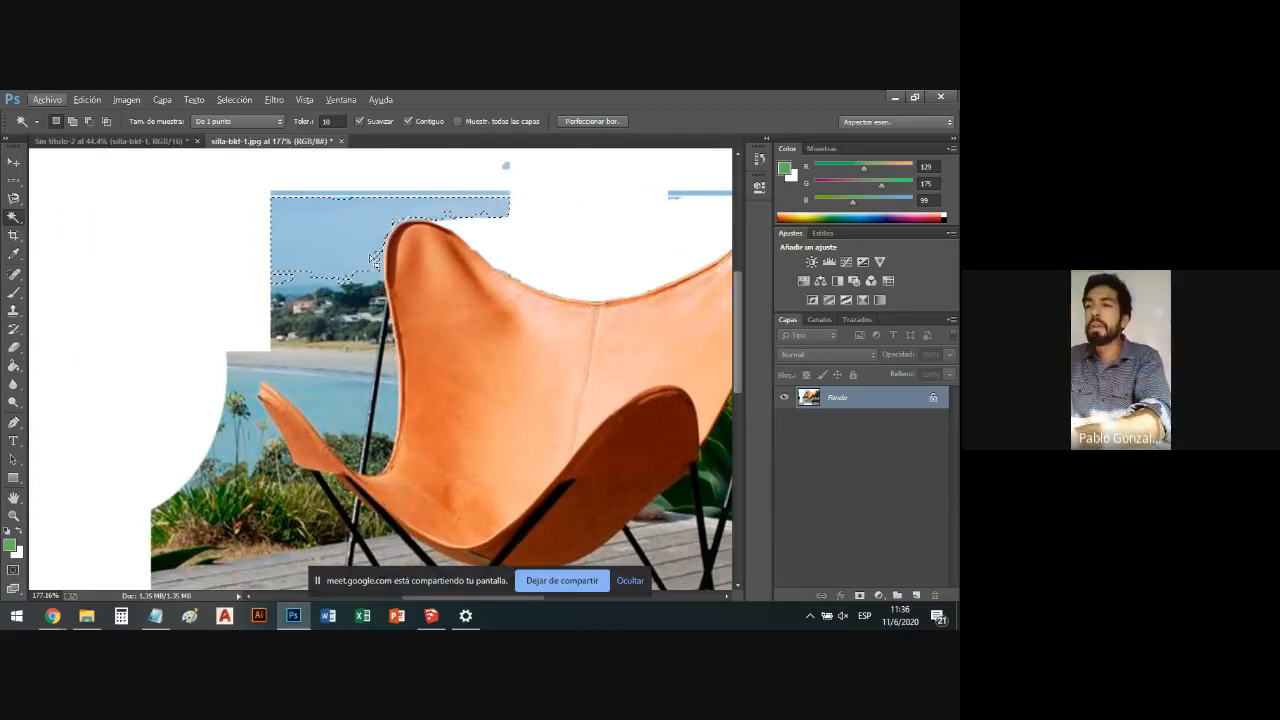
{"action": "scroll", "coordinate": [372, 260], "scroll_direction": "up", "scroll_amount": 5}
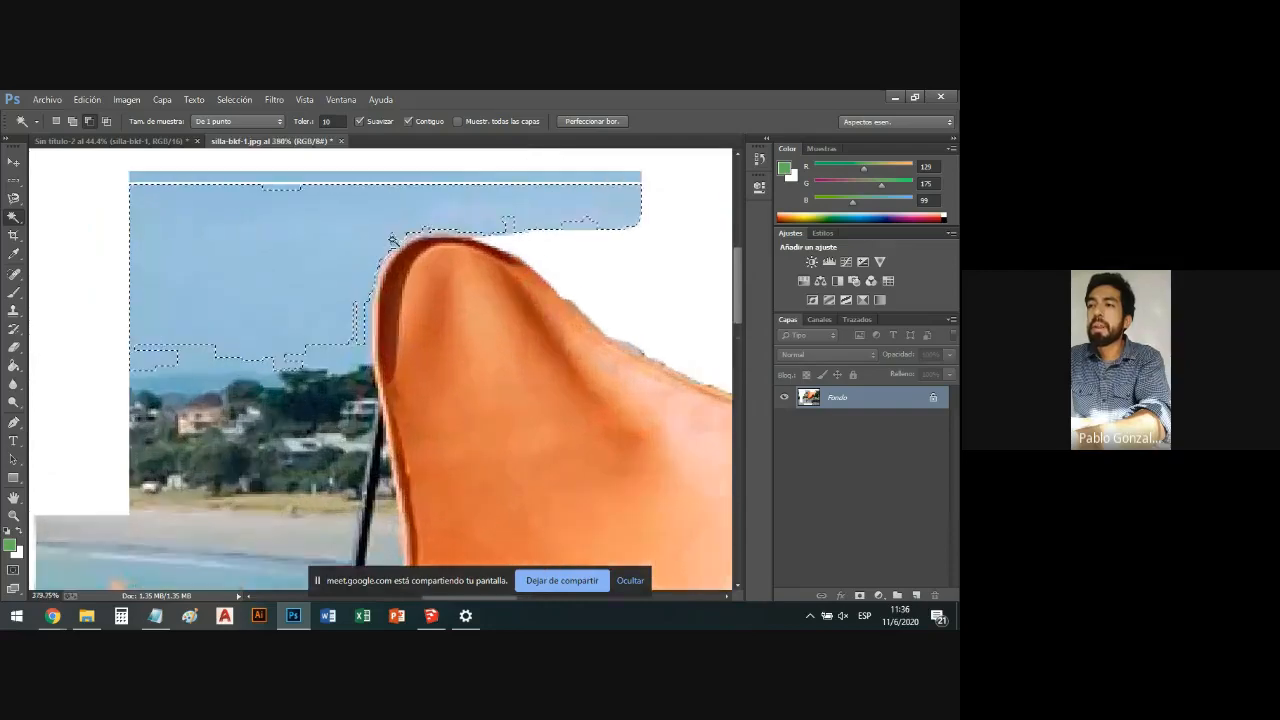
{"action": "scroll", "coordinate": [393, 240], "scroll_direction": "up", "scroll_amount": 2}
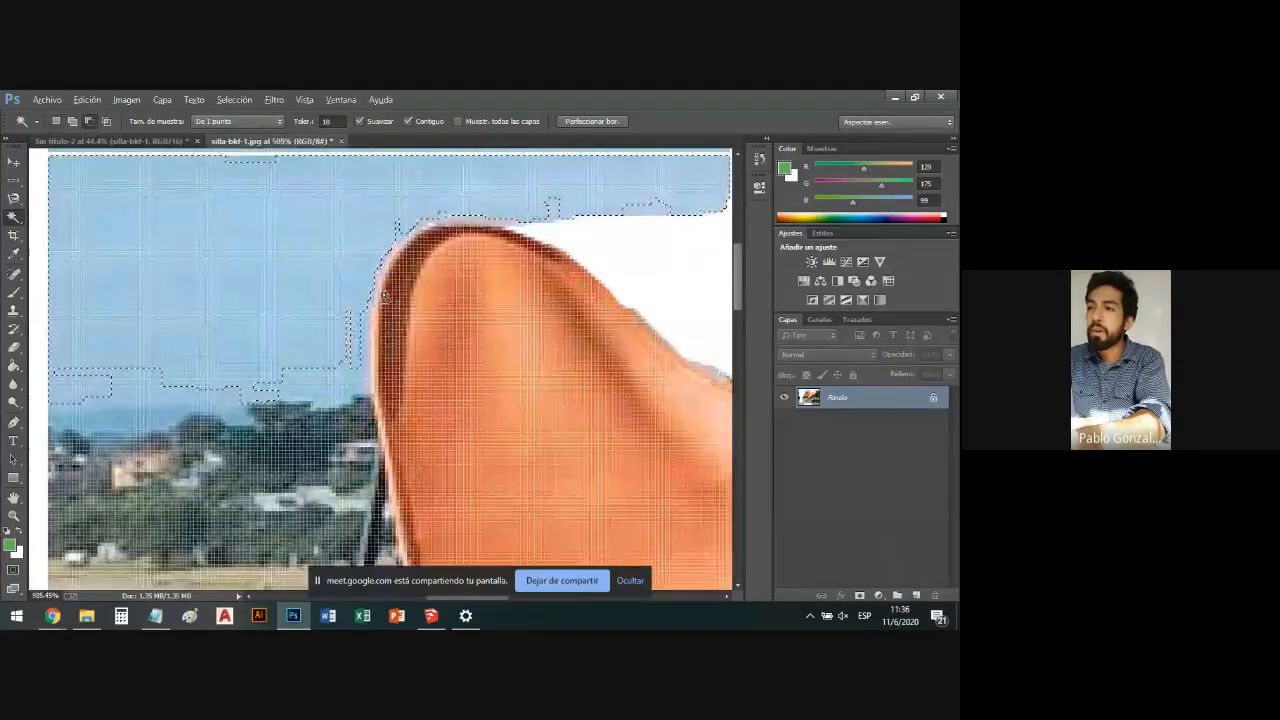
{"action": "scroll", "coordinate": [370, 312], "scroll_direction": "up", "scroll_amount": 1}
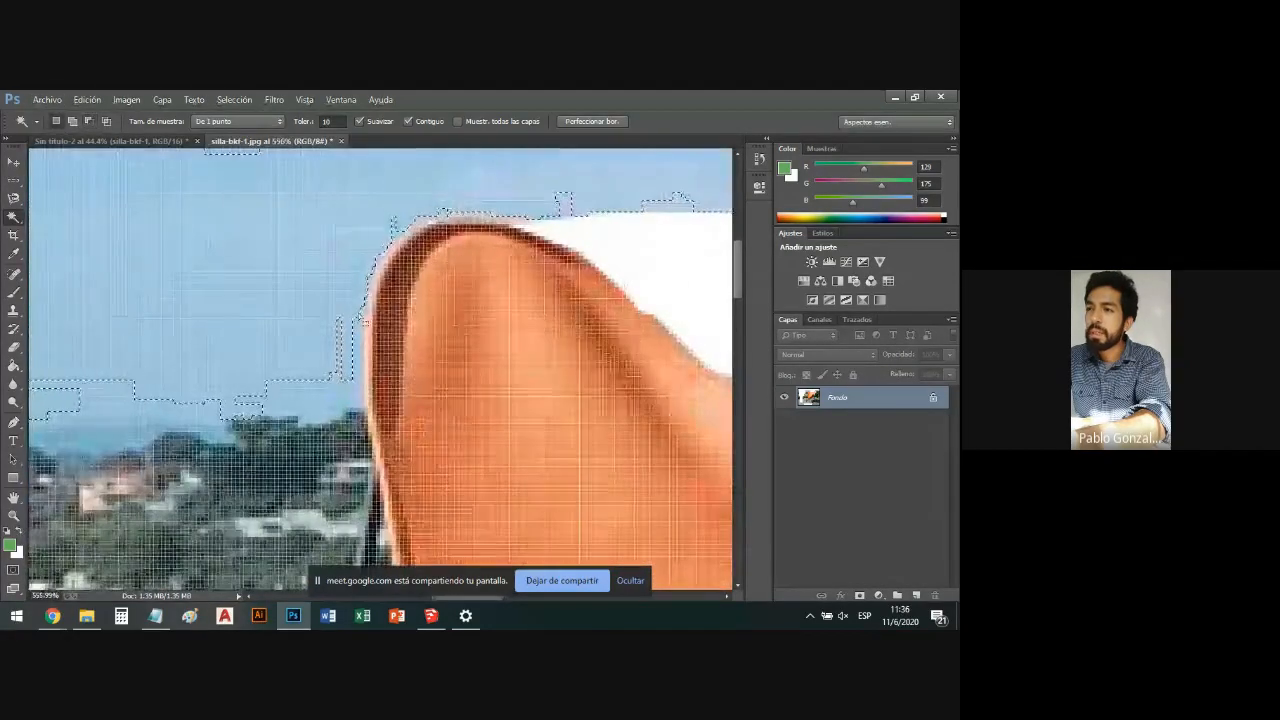
{"action": "key", "text": "alt"}
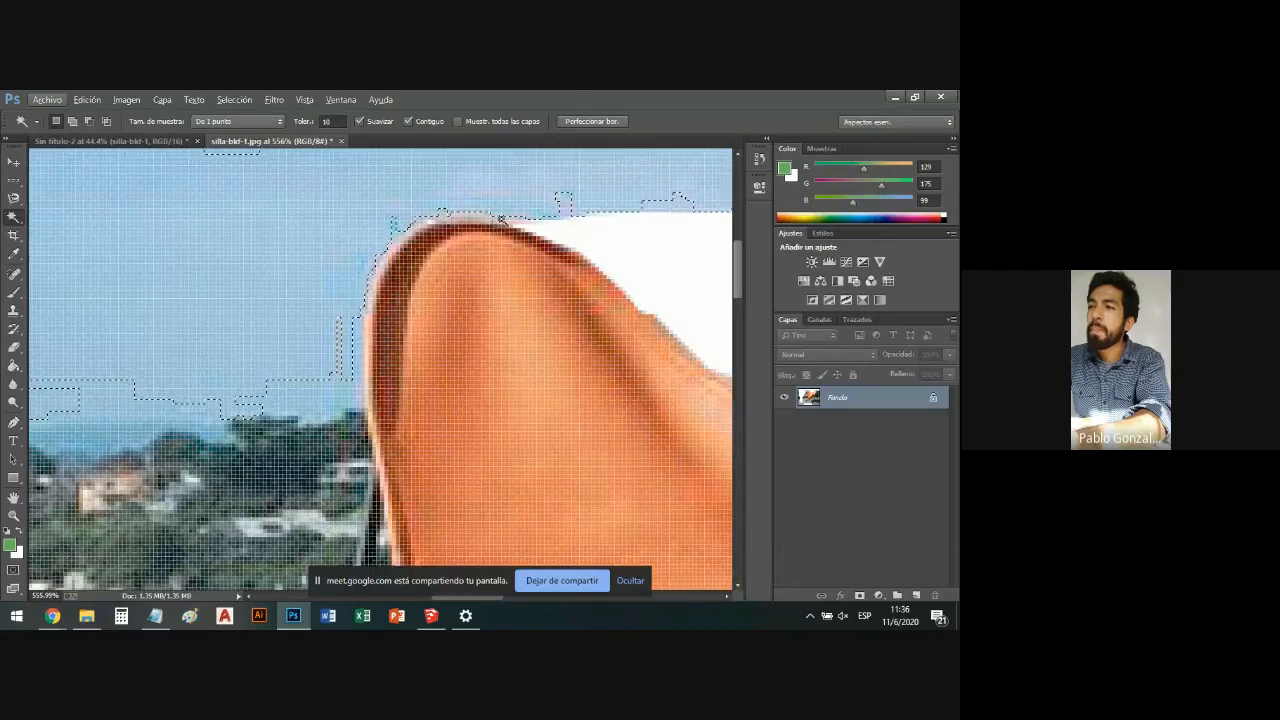
Examine the selection edge around the chair's left peak at different magnifications and deselect the sky.
{"action": "scroll", "coordinate": [367, 237], "scroll_direction": "down", "scroll_amount": 5}
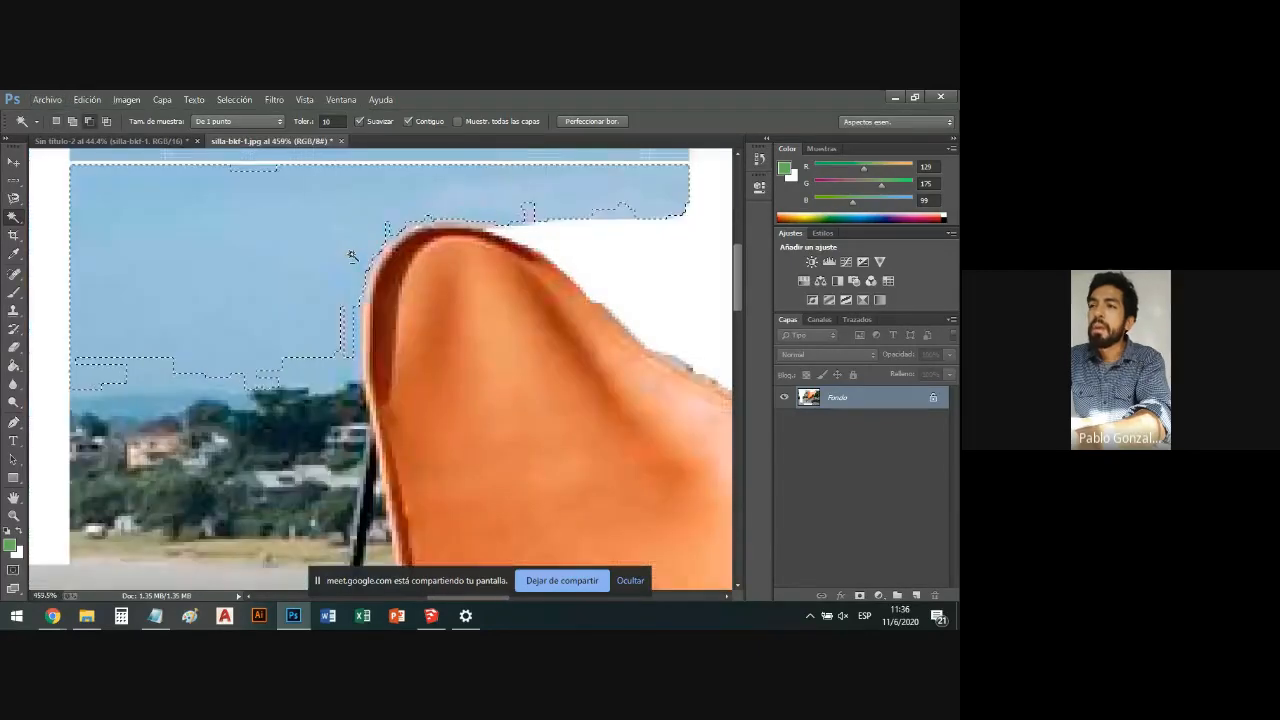
{"action": "scroll", "coordinate": [401, 243], "scroll_direction": "up", "scroll_amount": 4}
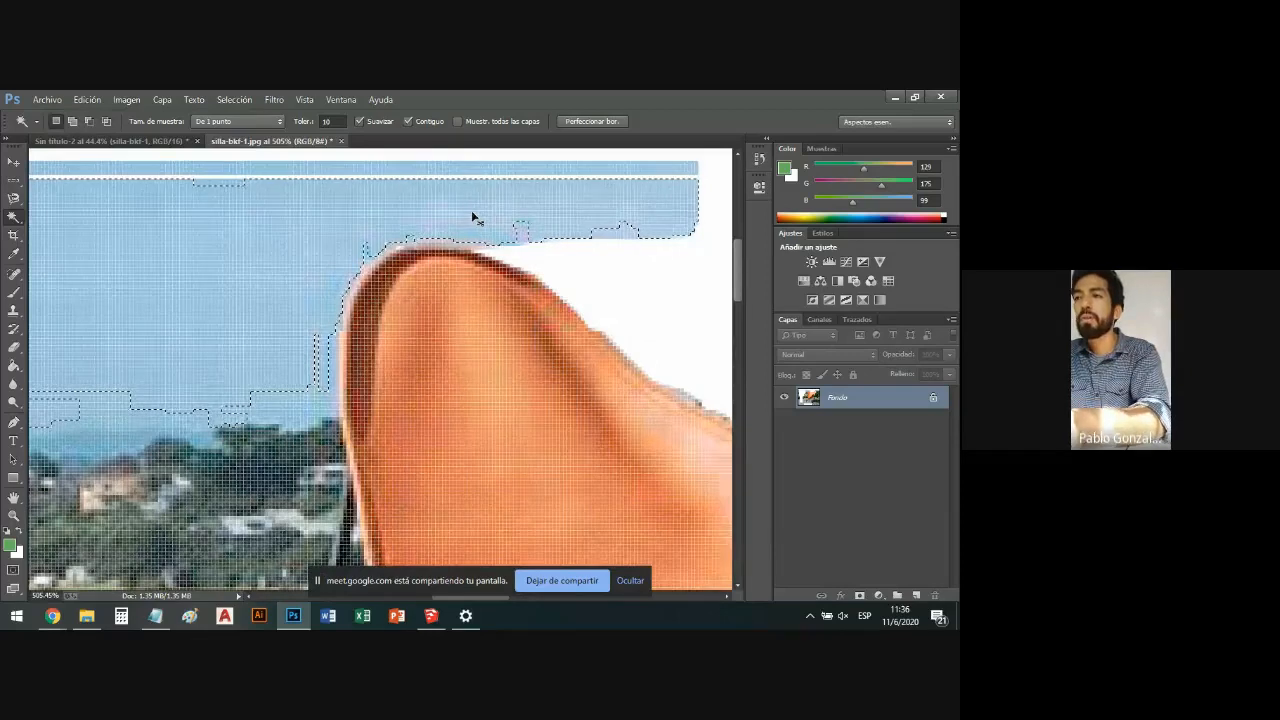
{"action": "key", "text": "ctrl+d"}
{"action": "scroll", "coordinate": [323, 293], "scroll_direction": "down", "scroll_amount": 2}
{"action": "scroll", "coordinate": [323, 293], "scroll_direction": "down", "scroll_amount": 1}
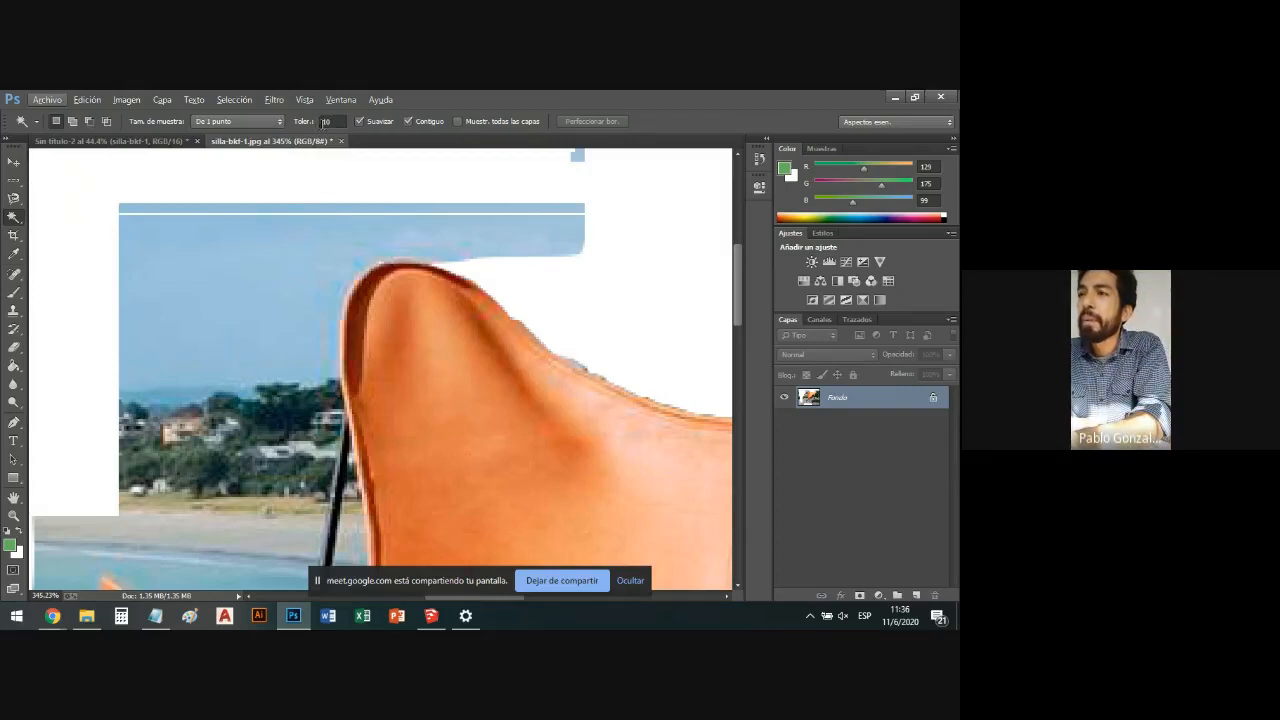
Set the Magic Wand tolerance to 50 and select the sky beside the chair's left peak.
{"action": "left_click", "coordinate": [341, 122]}
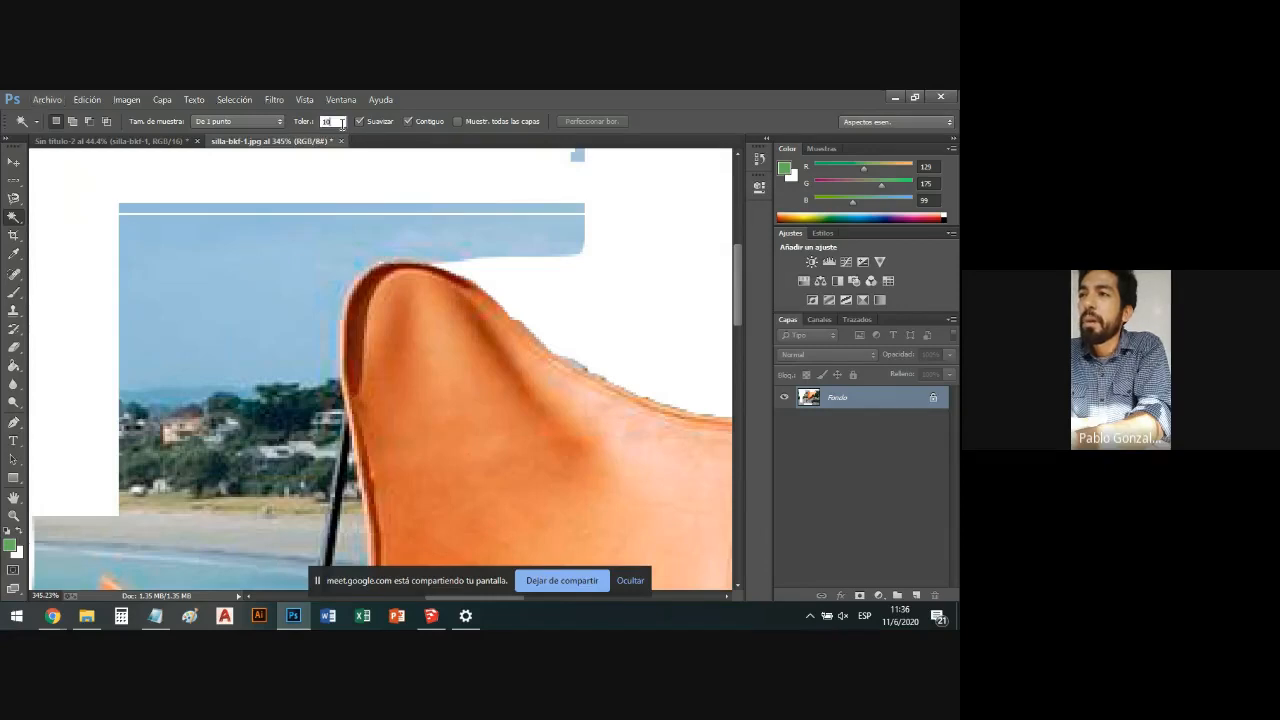
{"action": "key", "text": "BackSpace"}
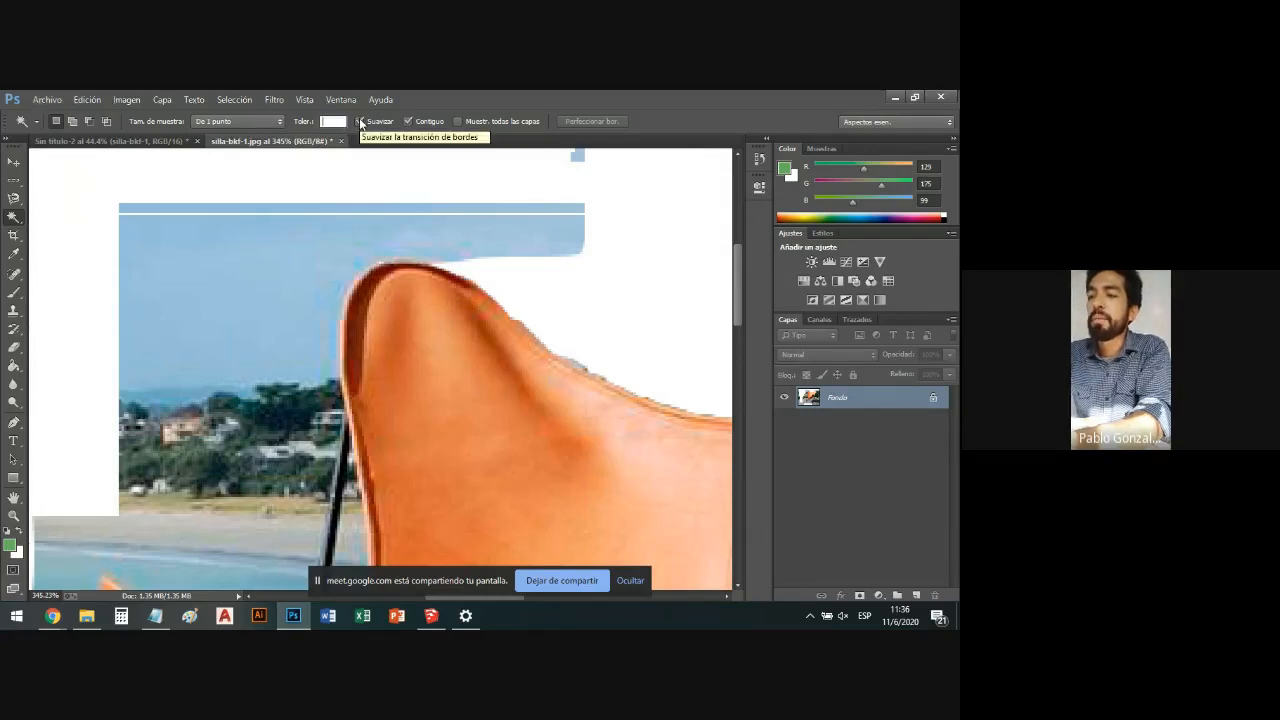
{"action": "type", "text": "50"}
{"action": "key", "text": "Return"}
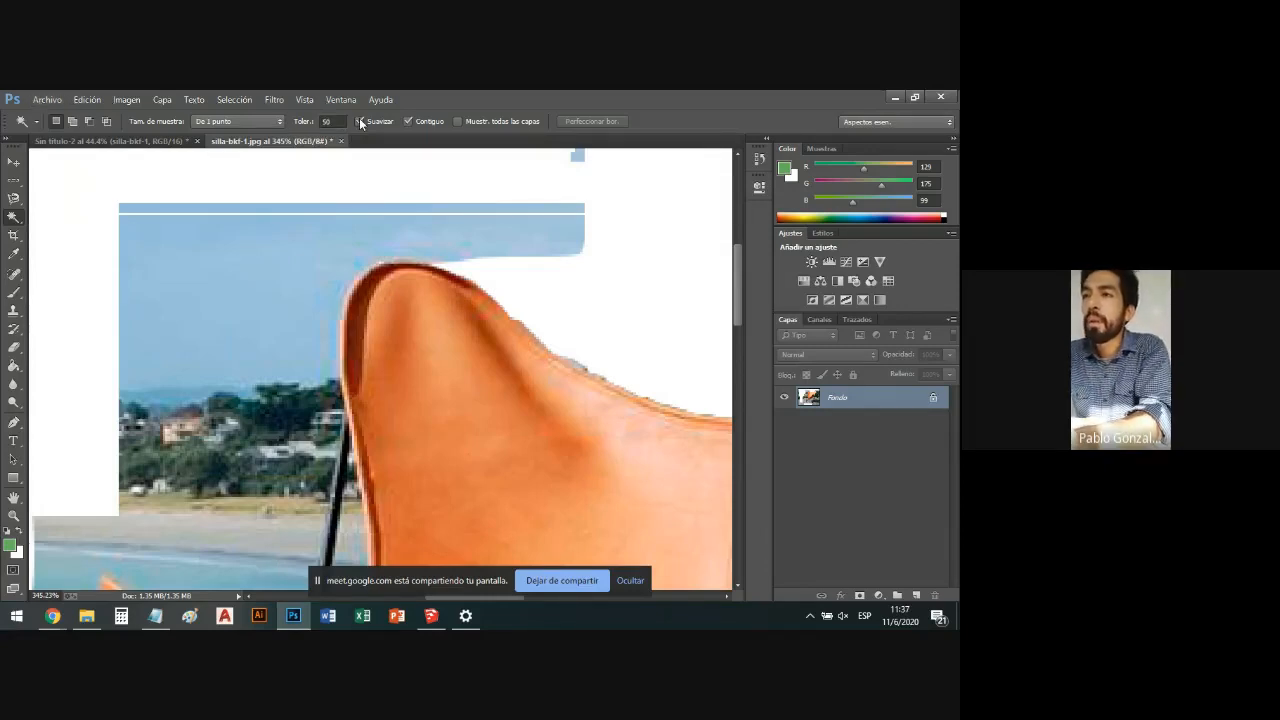
{"action": "left_click", "coordinate": [271, 276]}
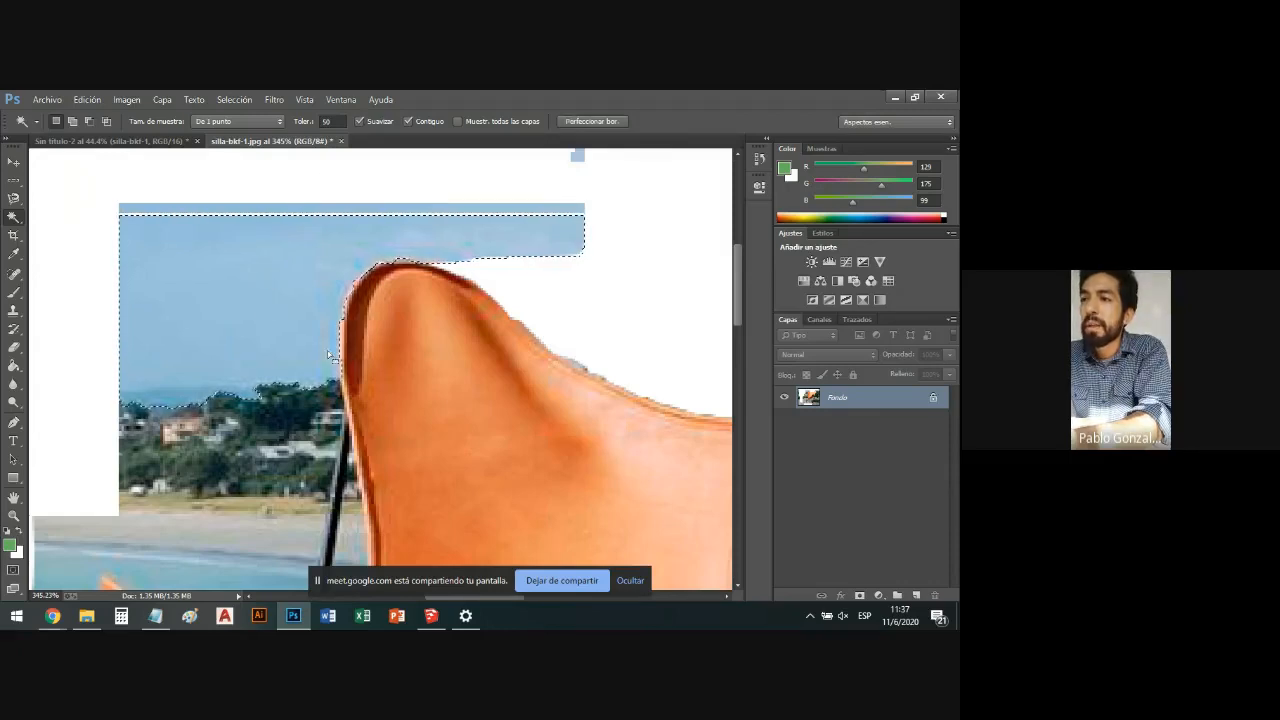
Inspect how closely the new sky selection follows the leather edge of the left peak, and deselect.
{"action": "scroll", "coordinate": [349, 298], "scroll_direction": "up", "scroll_amount": 1}
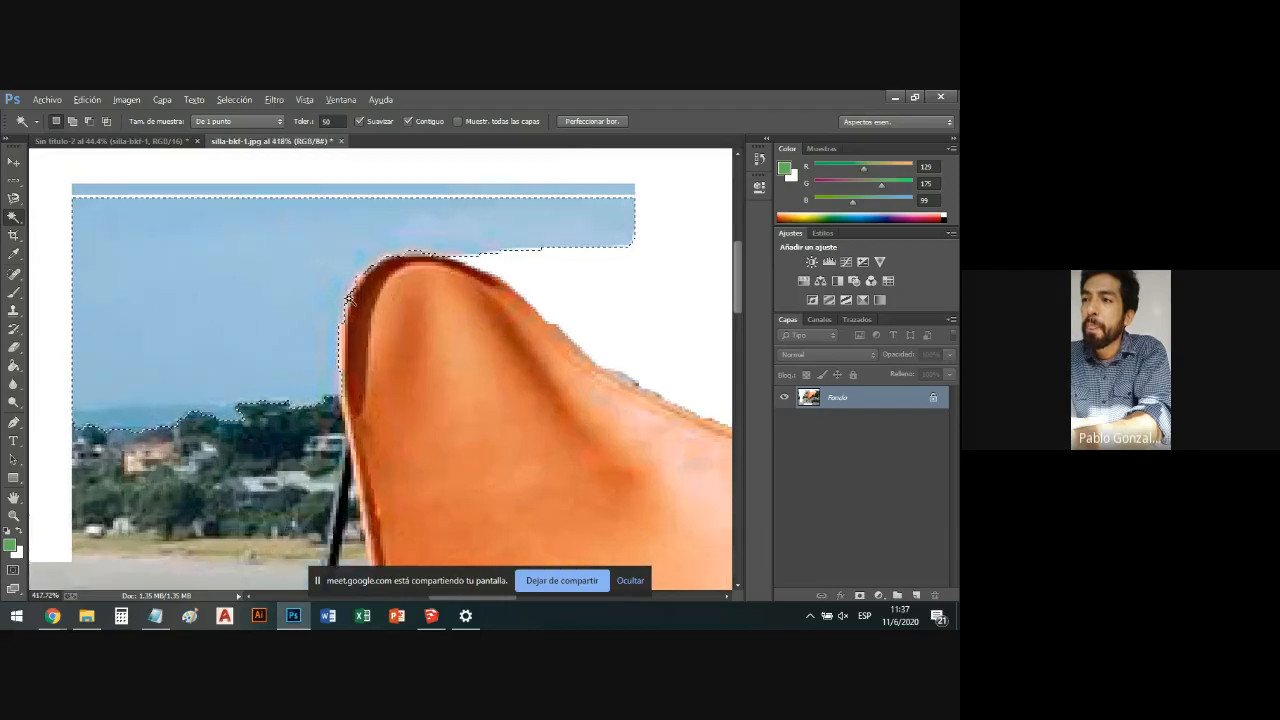
{"action": "scroll", "coordinate": [349, 298], "scroll_direction": "up", "scroll_amount": 3}
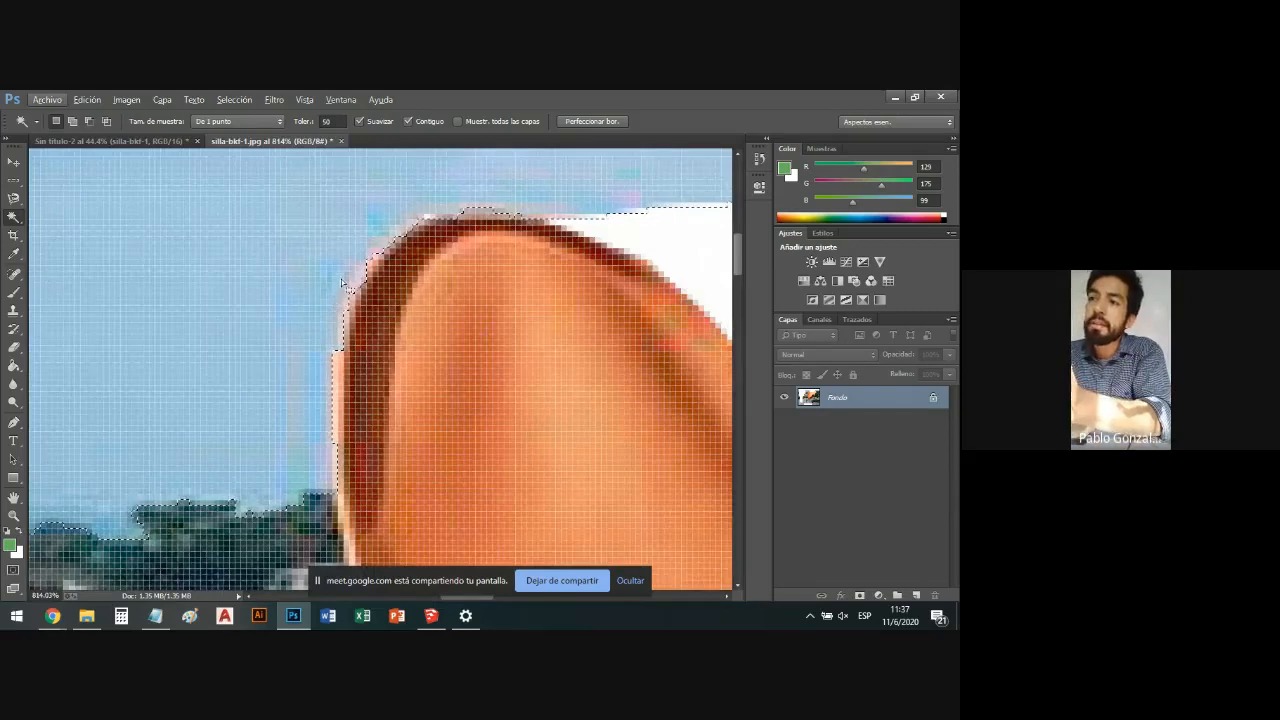
{"action": "key", "text": "alt"}
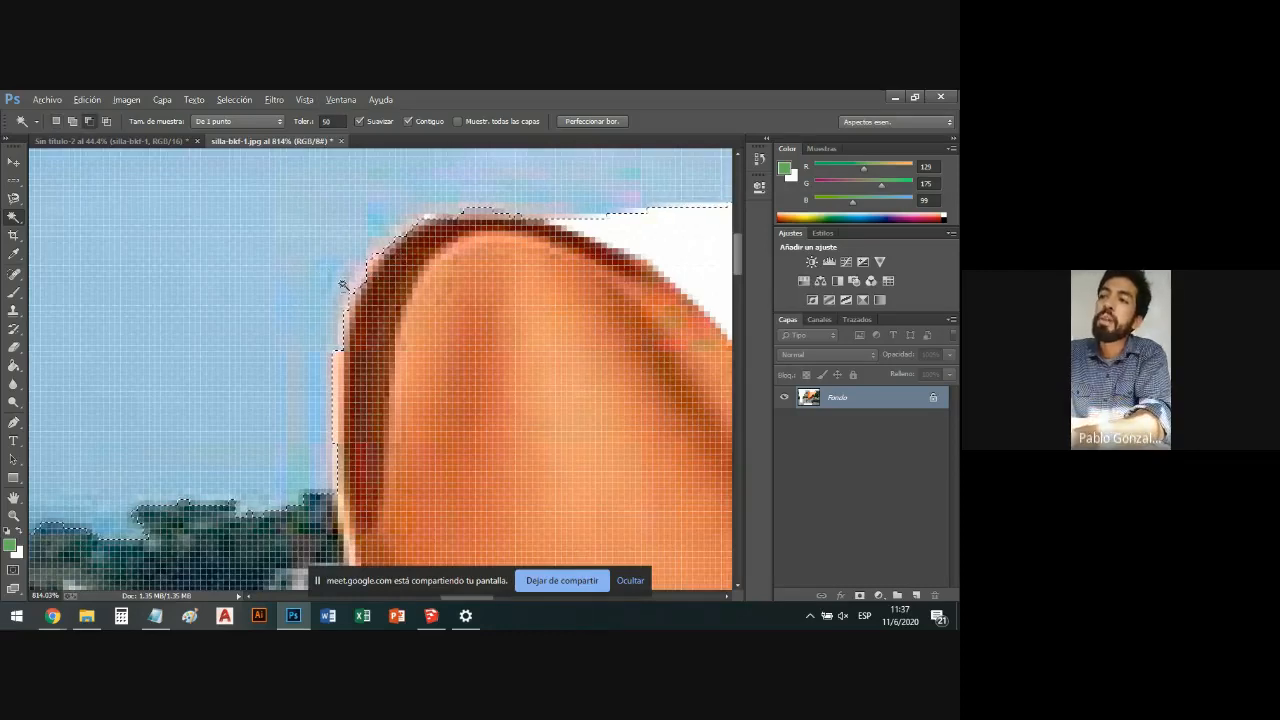
{"action": "scroll", "coordinate": [322, 305], "scroll_direction": "down", "scroll_amount": 1}
{"action": "scroll", "coordinate": [322, 305], "scroll_direction": "down", "scroll_amount": 7}
{"action": "key", "text": "alt"}
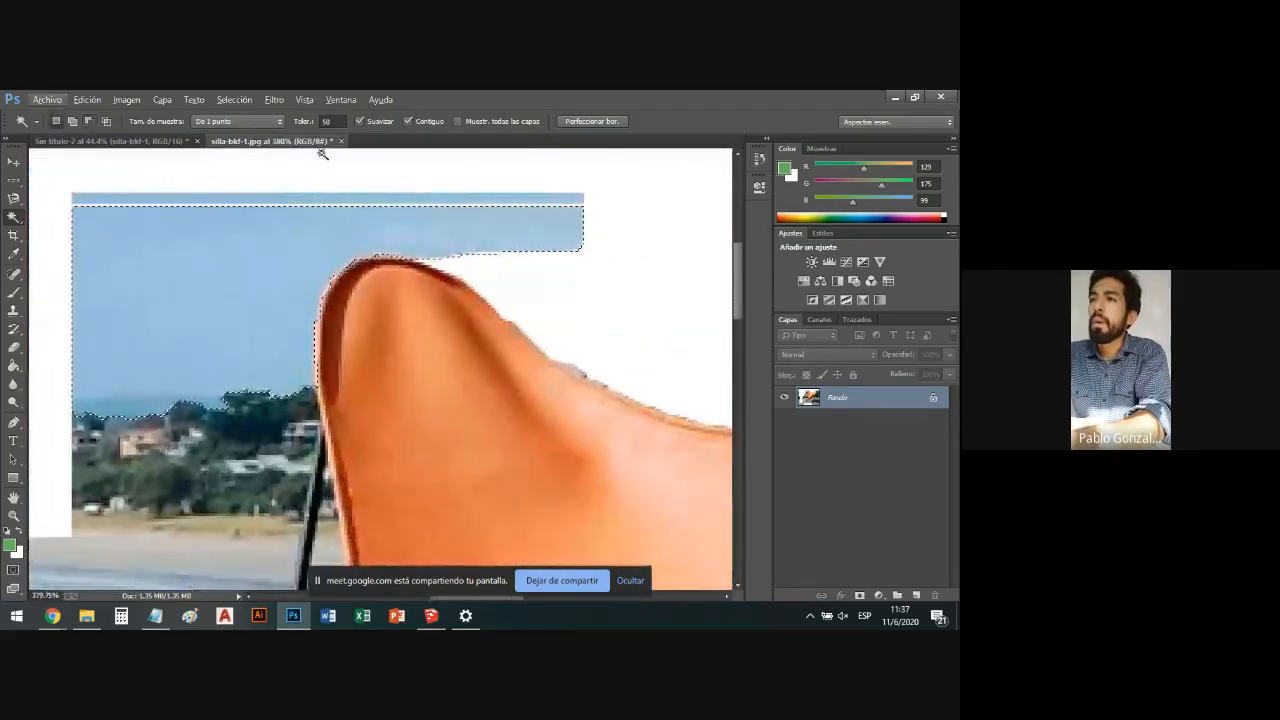
{"action": "key", "text": "ctrl+d"}
Try the Magic Wand on the same sky with a tolerance of 100, check the edge along the leather and deselect.
{"action": "left_click", "coordinate": [328, 121]}
{"action": "type", "text": "100"}
{"action": "key", "text": "Return"}
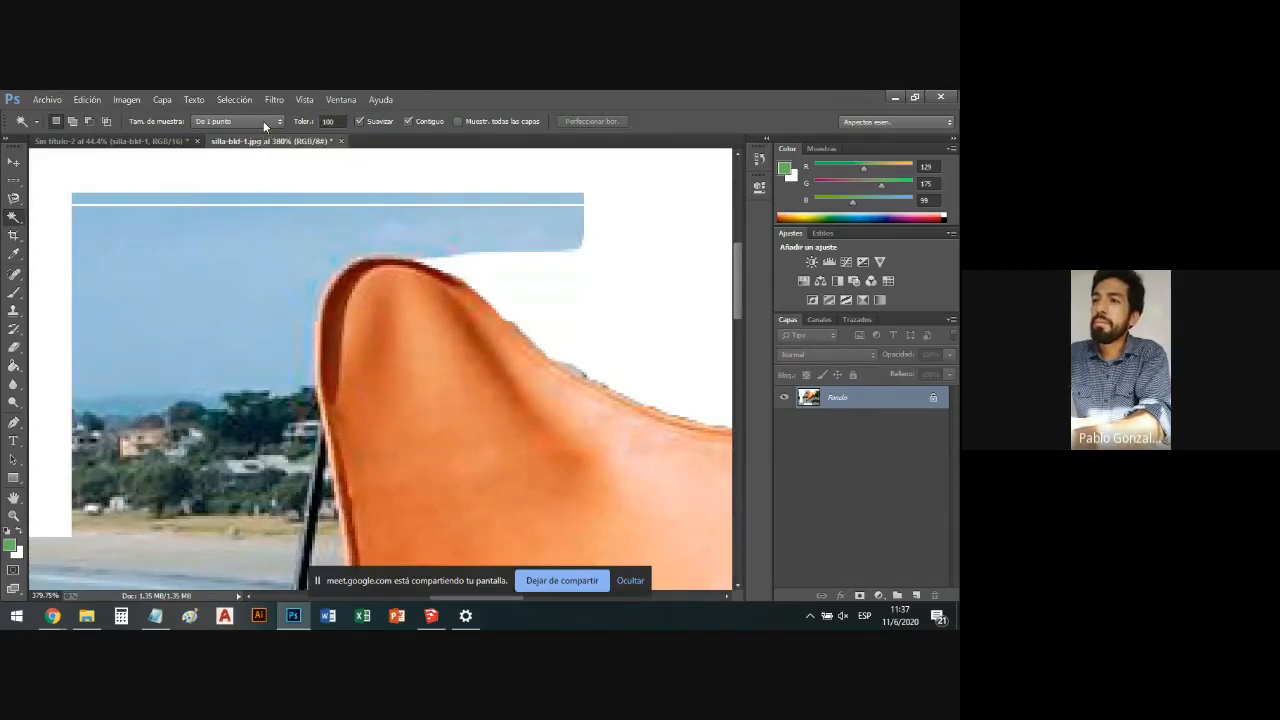
{"action": "left_click", "coordinate": [255, 278]}
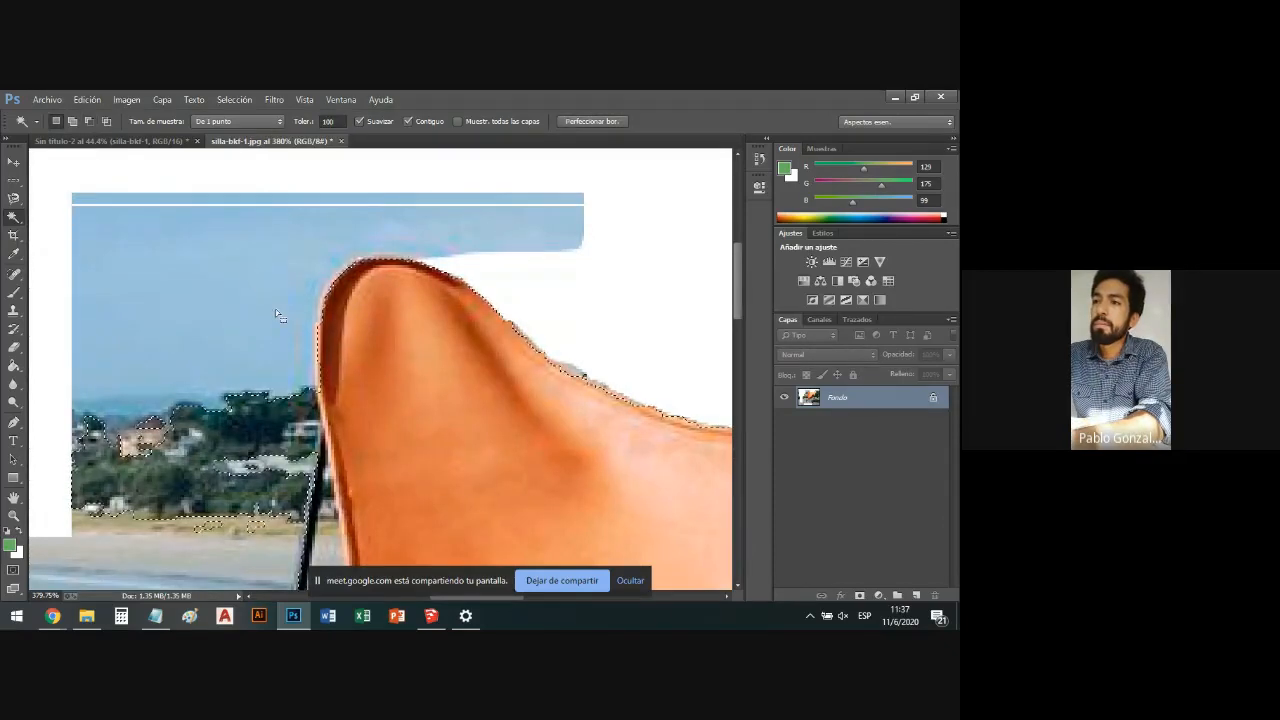
{"action": "scroll", "coordinate": [313, 352], "scroll_direction": "up", "scroll_amount": 1}
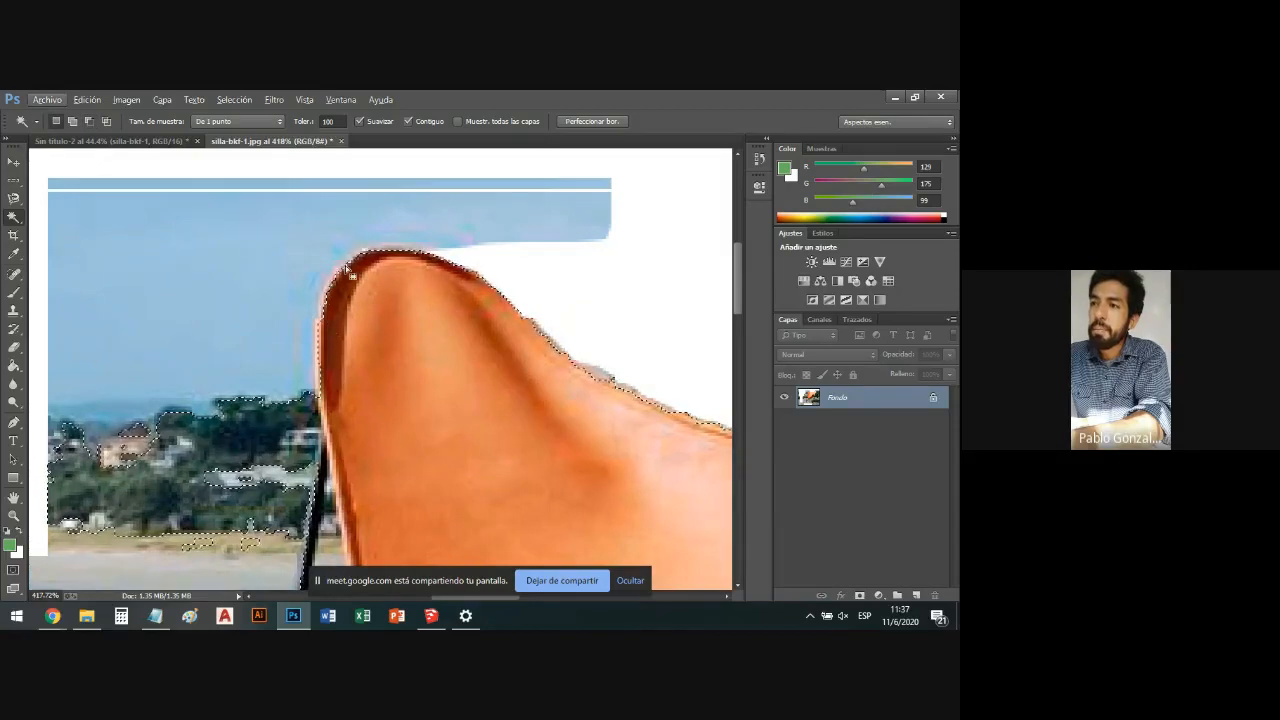
{"action": "scroll", "coordinate": [313, 345], "scroll_direction": "up", "scroll_amount": 3}
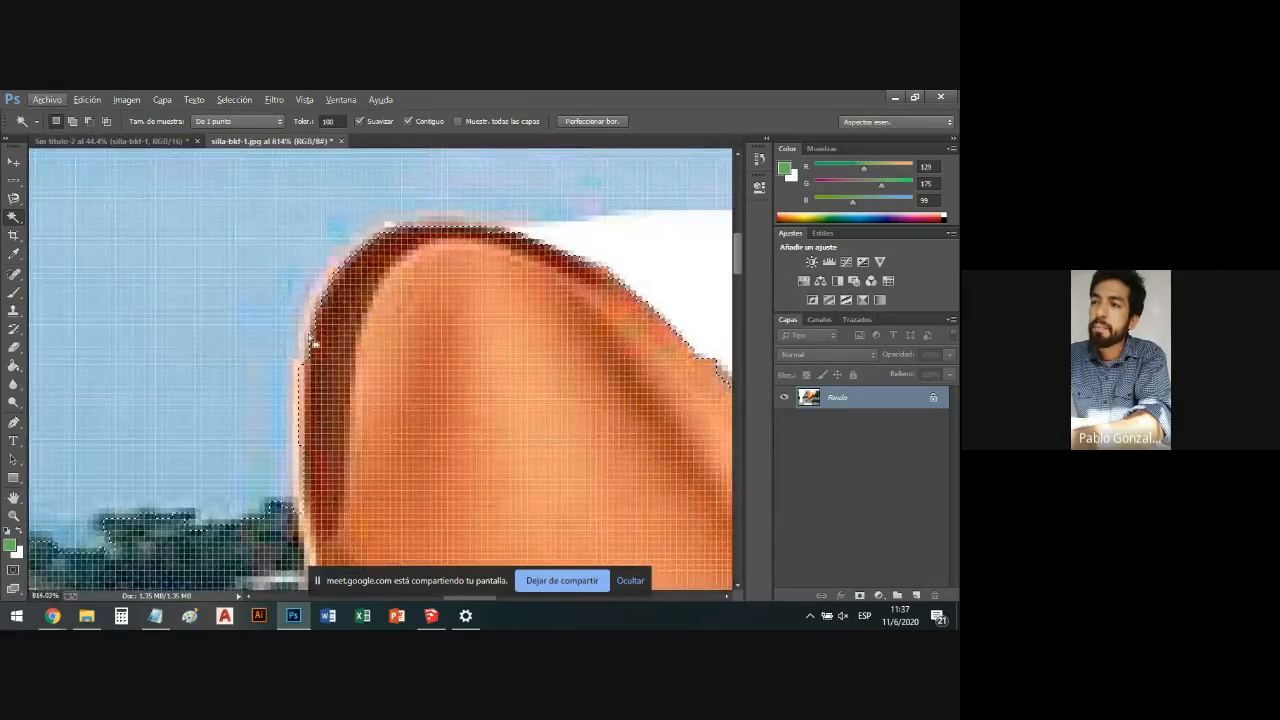
{"action": "scroll", "coordinate": [291, 318], "scroll_direction": "up", "scroll_amount": 3}
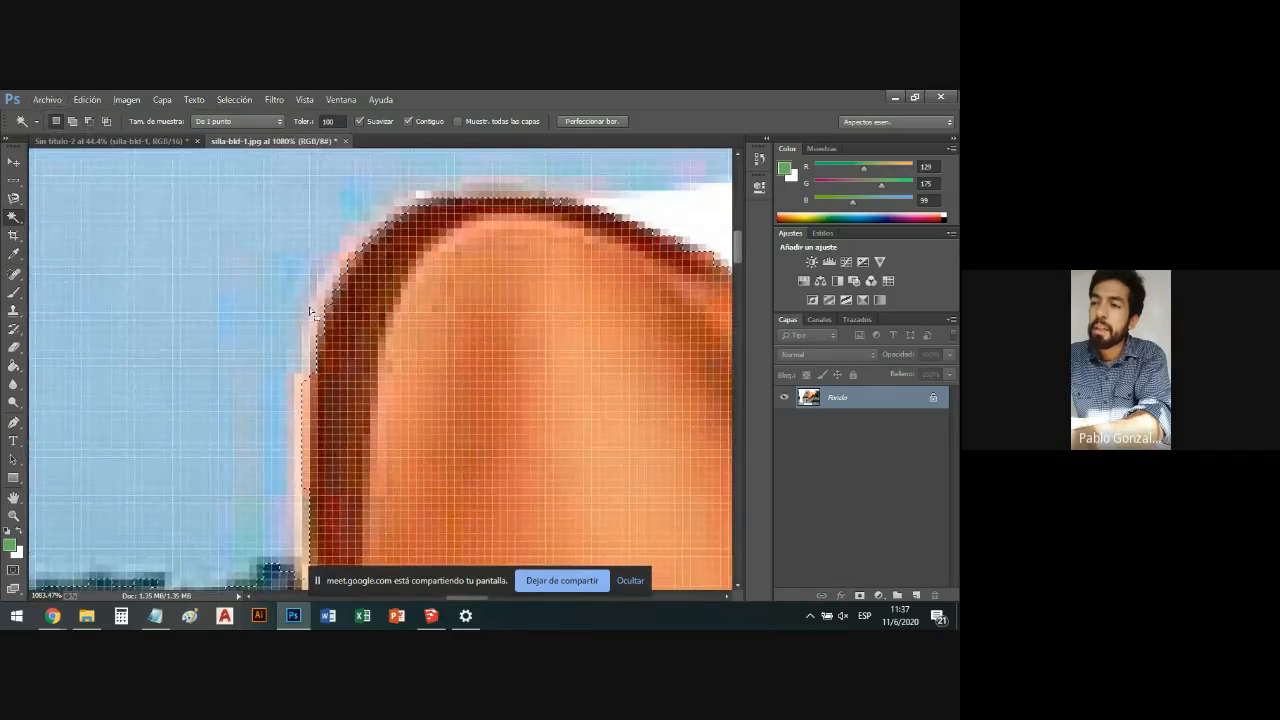
{"action": "key", "text": "ctrl+d"}
Try the Magic Wand on the sky beside the left peak with a tolerance of 1, and deselect.
{"action": "left_click_drag", "start_coordinate": [341, 121], "coordinate": [274, 121]}
{"action": "type", "text": "1"}
{"action": "key", "text": "Return"}
{"action": "scroll", "coordinate": [296, 243], "scroll_direction": "down", "scroll_amount": 5}
{"action": "left_click", "coordinate": [300, 360]}
{"action": "scroll", "coordinate": [300, 350], "scroll_direction": "up", "scroll_amount": 1}
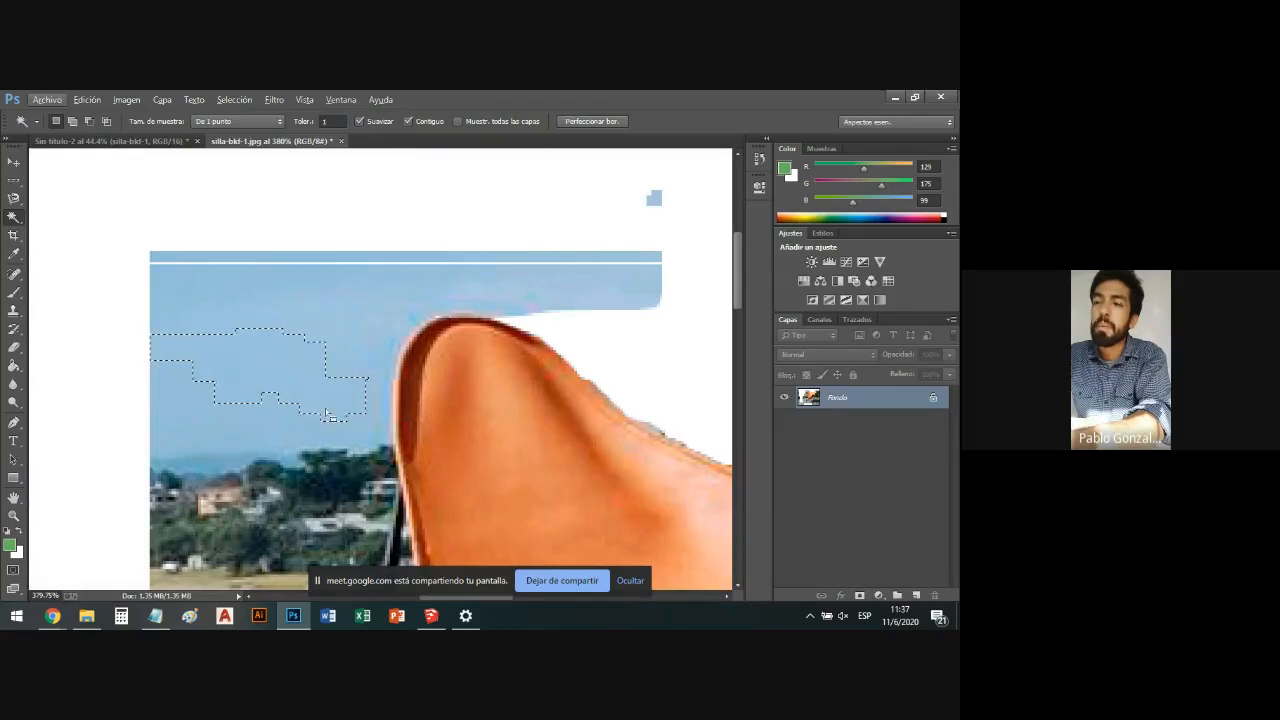
{"action": "key", "text": "ctrl+d"}
Compare Magic Wand selections of the same sky at tolerances of 2 and 5.
{"action": "left_click_drag", "start_coordinate": [338, 122], "coordinate": [285, 123]}
{"action": "type", "text": "2"}
{"action": "left_click", "coordinate": [302, 344]}
{"action": "left_click_drag", "start_coordinate": [338, 122], "coordinate": [303, 121]}
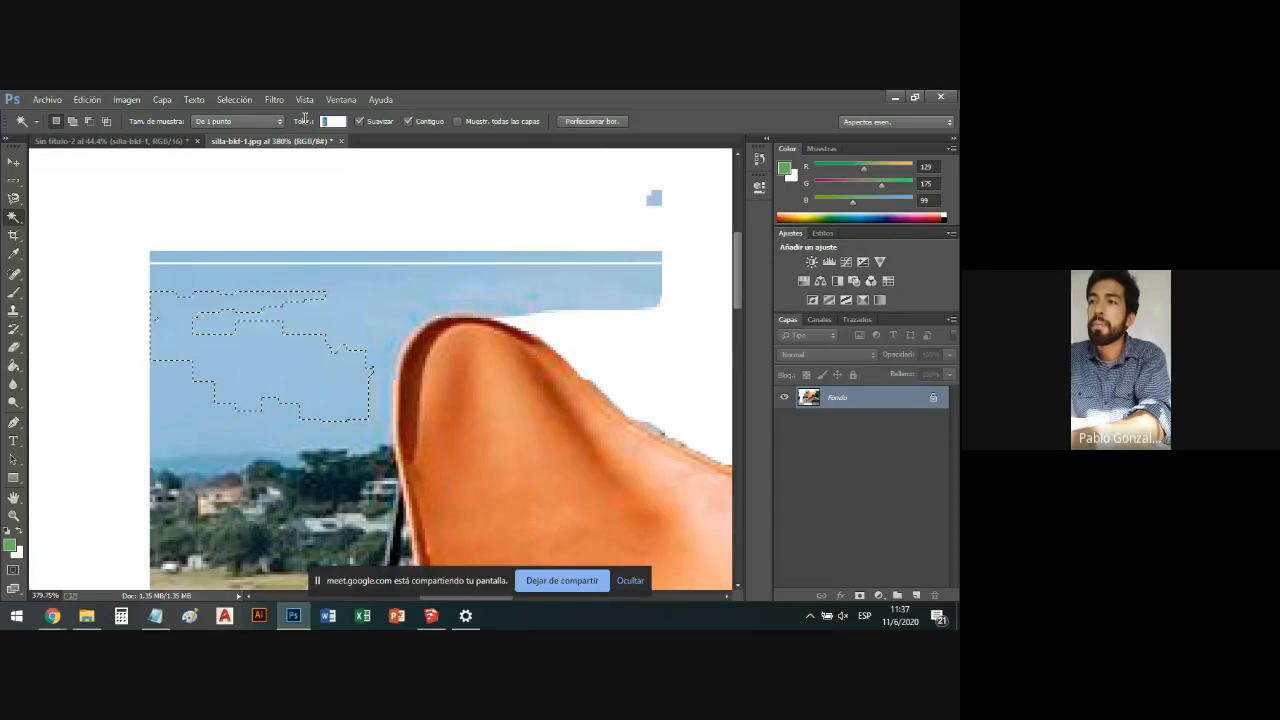
{"action": "type", "text": "5"}
{"action": "left_click", "coordinate": [255, 310]}
Set the Magic Wand tolerance to 10 and clear the current sky selection.
{"action": "left_click_drag", "start_coordinate": [338, 121], "coordinate": [322, 121]}
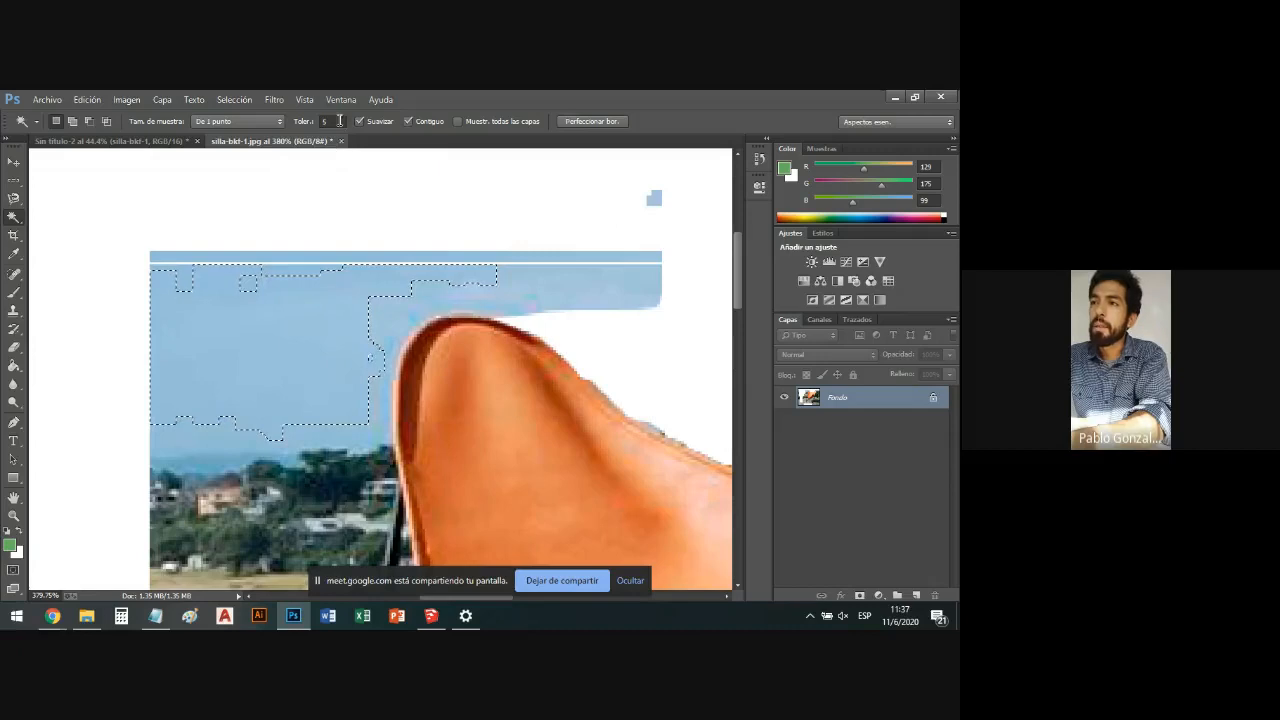
{"action": "type", "text": "10"}
{"action": "left_click", "coordinate": [279, 325]}
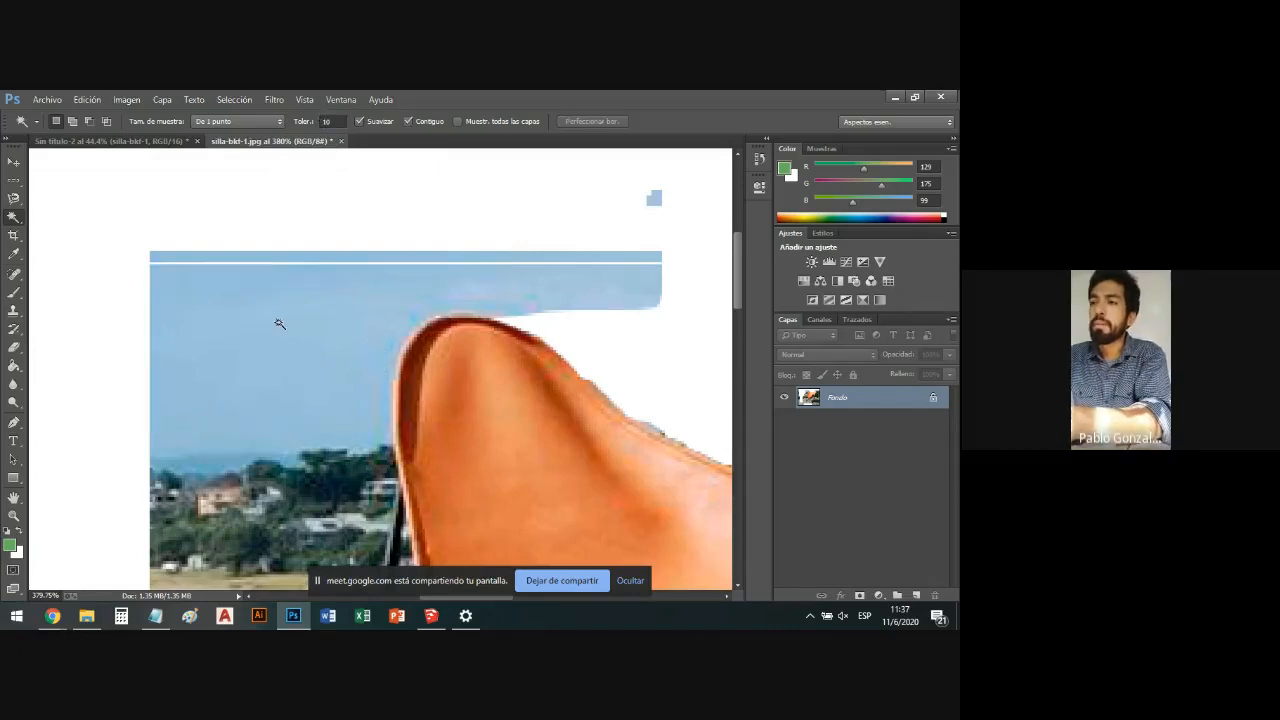
{"action": "left_click", "coordinate": [320, 122]}
{"action": "key", "text": "alt"}
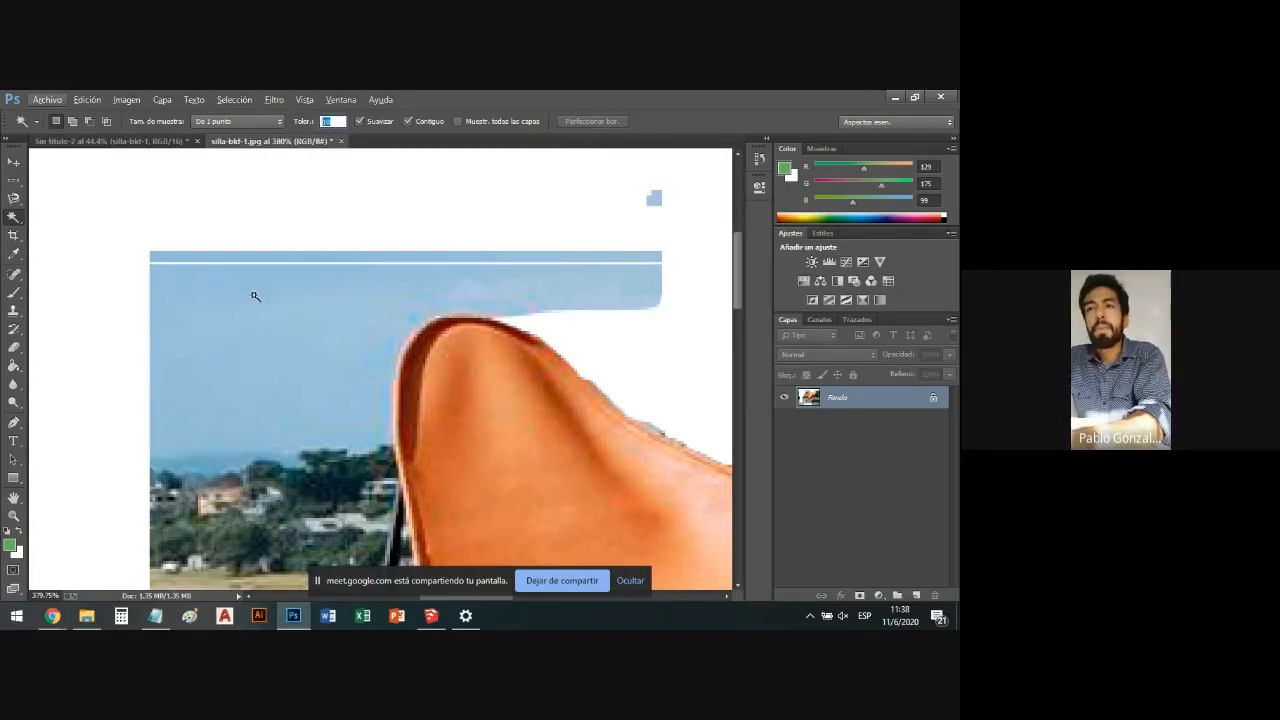
Switch to the Quick Selection tool, try a stroke across the sky beside the left peak and deselect.
{"action": "left_click", "coordinate": [20, 218]}
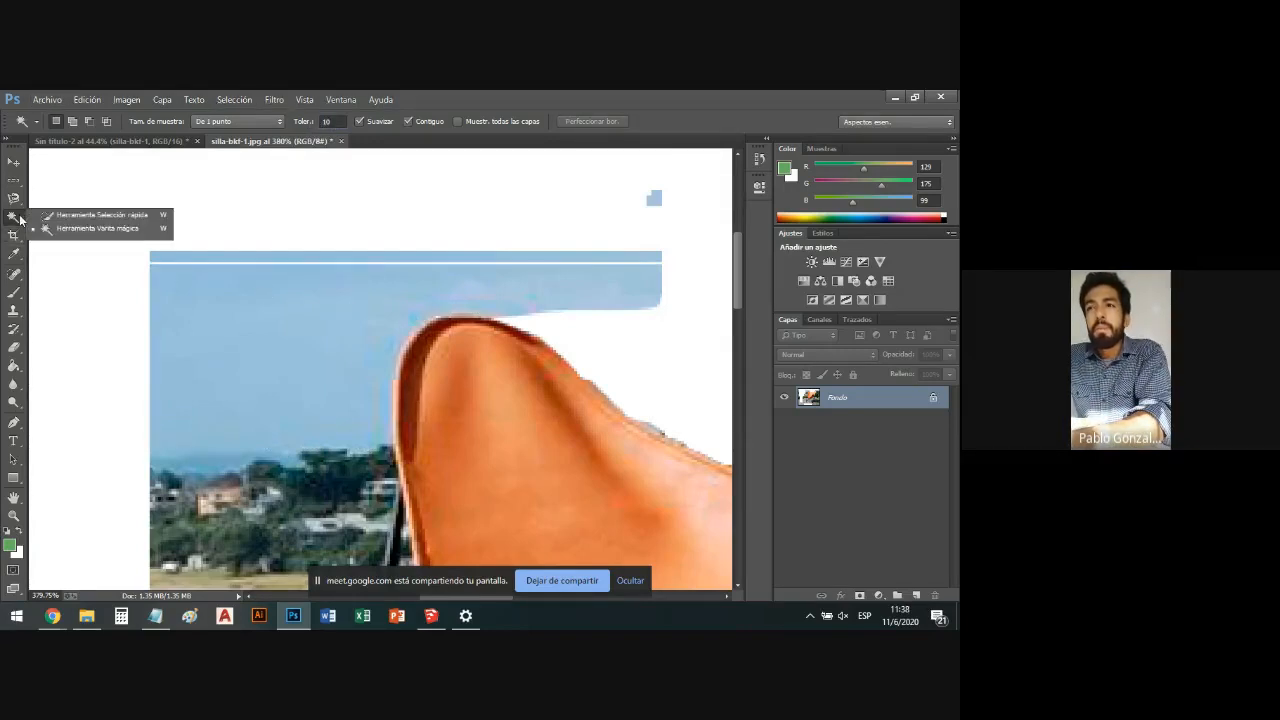
{"action": "left_click", "coordinate": [70, 215]}
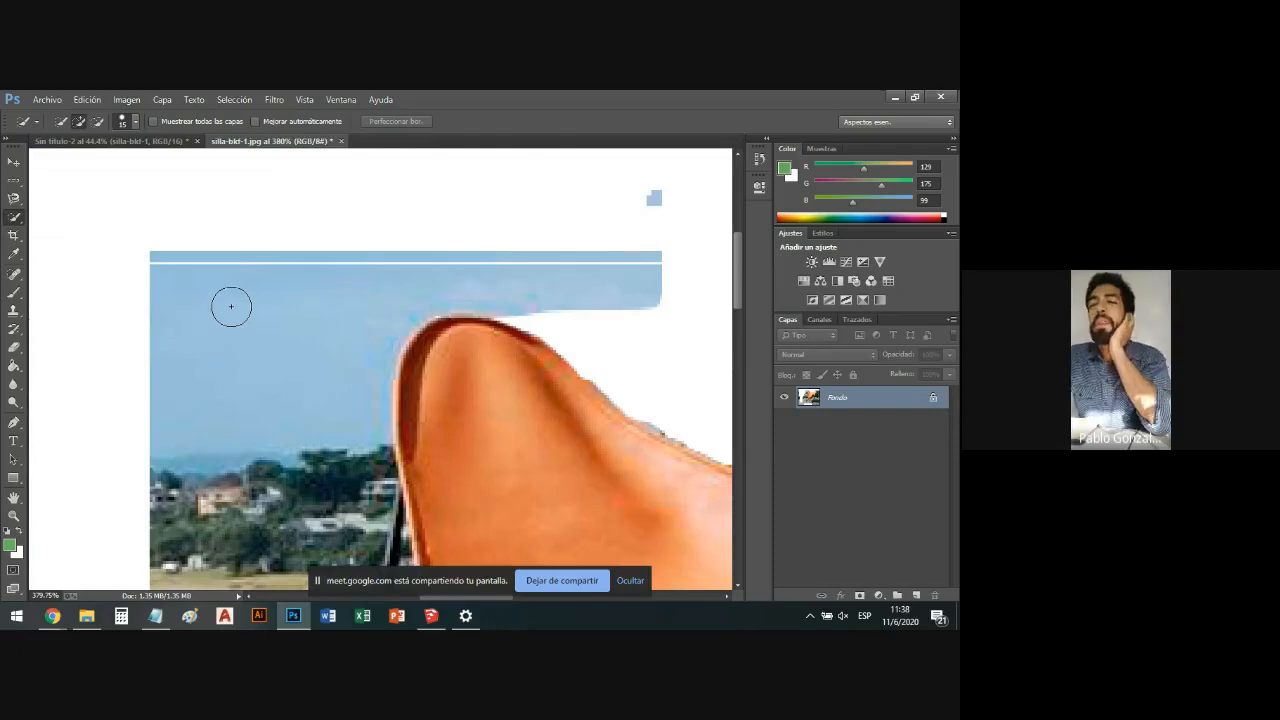
{"action": "mouse_move", "coordinate": [214, 303]}
{"action": "left_mouse_down"}
{"action": "mouse_move", "coordinate": [194, 346]}
{"action": "mouse_move", "coordinate": [211, 311]}
{"action": "mouse_move", "coordinate": [169, 283]}
{"action": "mouse_move", "coordinate": [269, 283]}
{"action": "left_mouse_up"}
{"action": "key", "text": "ctrl+d"}
Set the Quick Selection brush size to 40 px, try it on the same sky and deselect.
{"action": "left_click", "coordinate": [134, 122]}
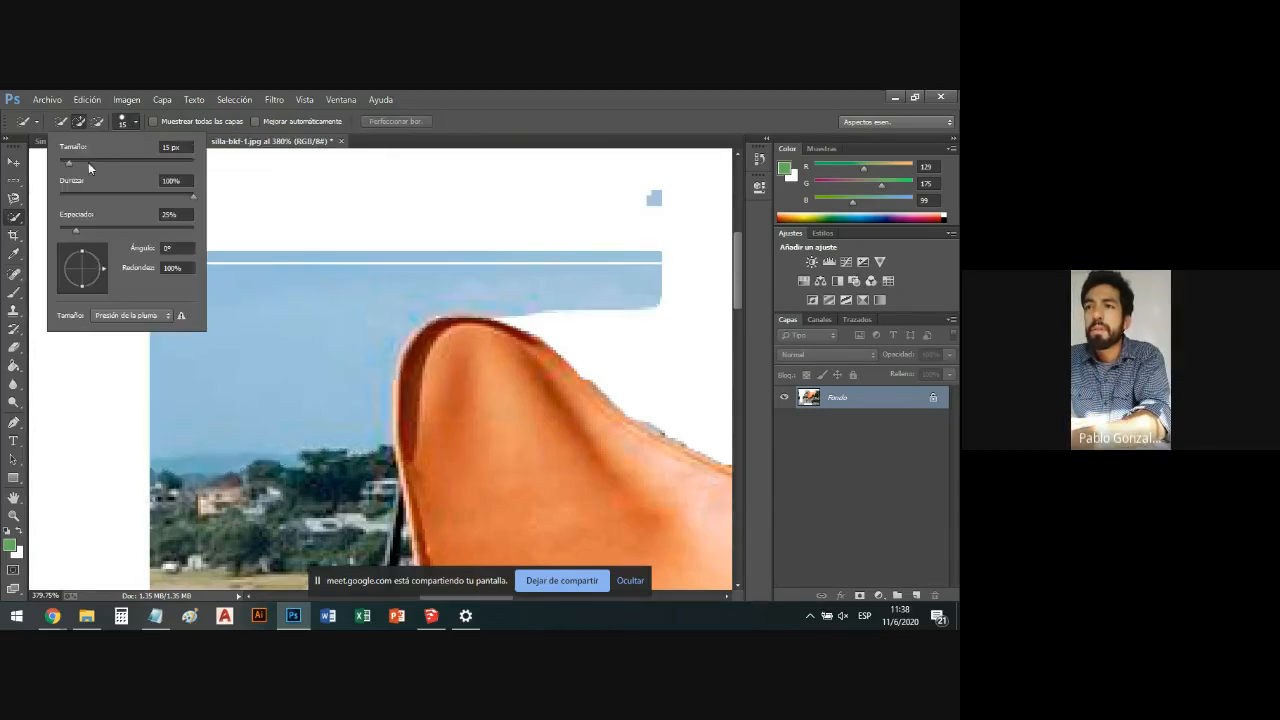
{"action": "double_click", "coordinate": [186, 148]}
{"action": "type", "text": "40"}
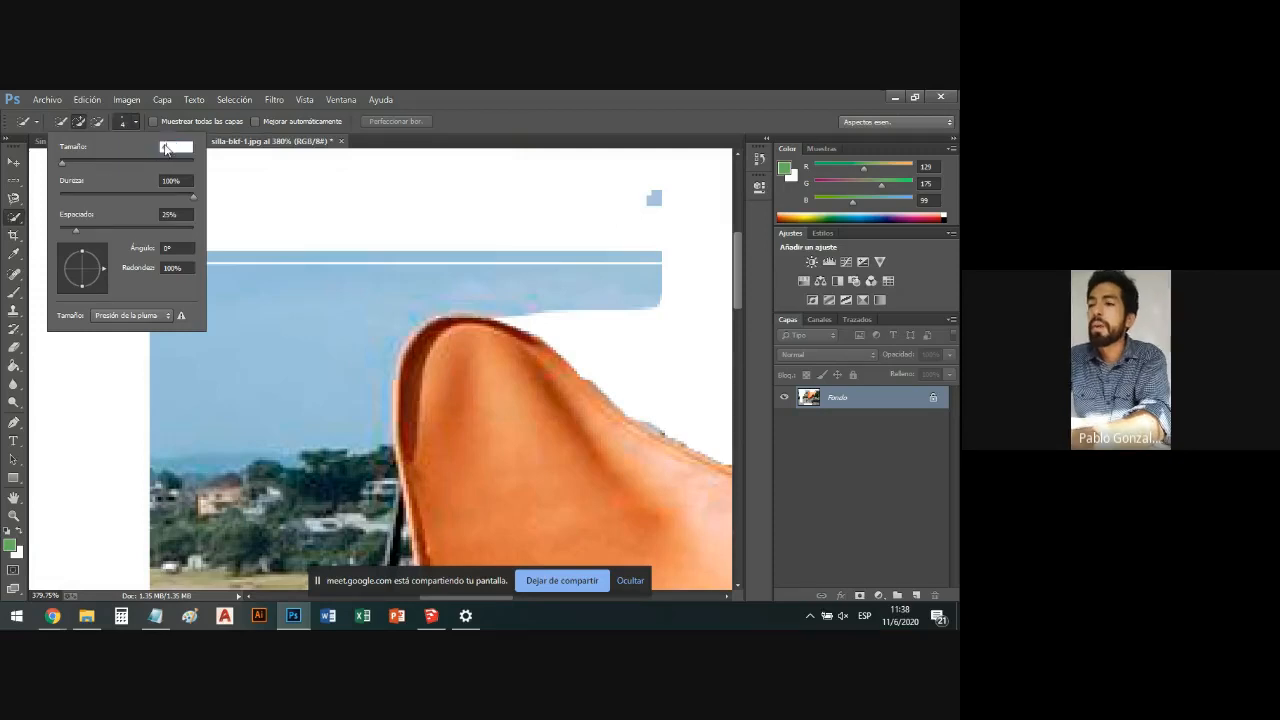
{"action": "key", "text": "Return"}
{"action": "left_click_drag", "start_coordinate": [183, 323], "coordinate": [231, 316]}
{"action": "key", "text": "ctrl+d"}
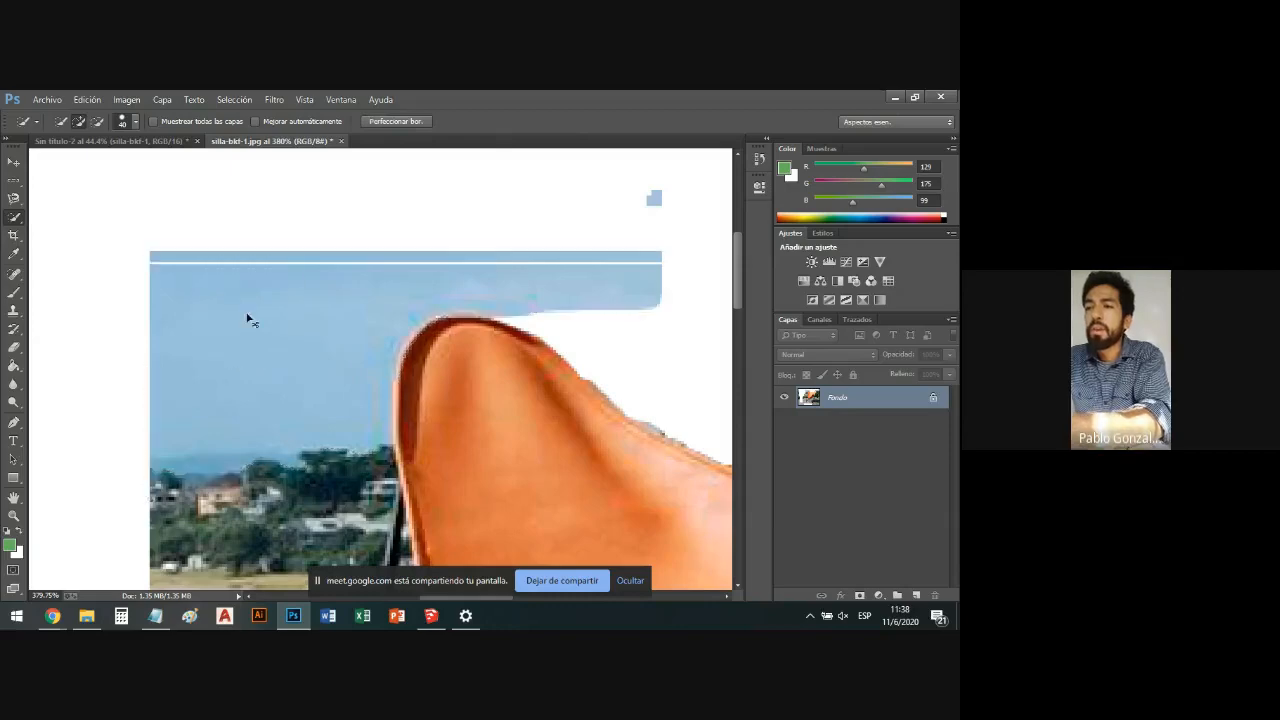
Try the Quick Selection tool on the shaded deck and the plants to the right of the chair, and deselect.
{"action": "scroll", "coordinate": [268, 308], "scroll_direction": "down", "scroll_amount": 15}
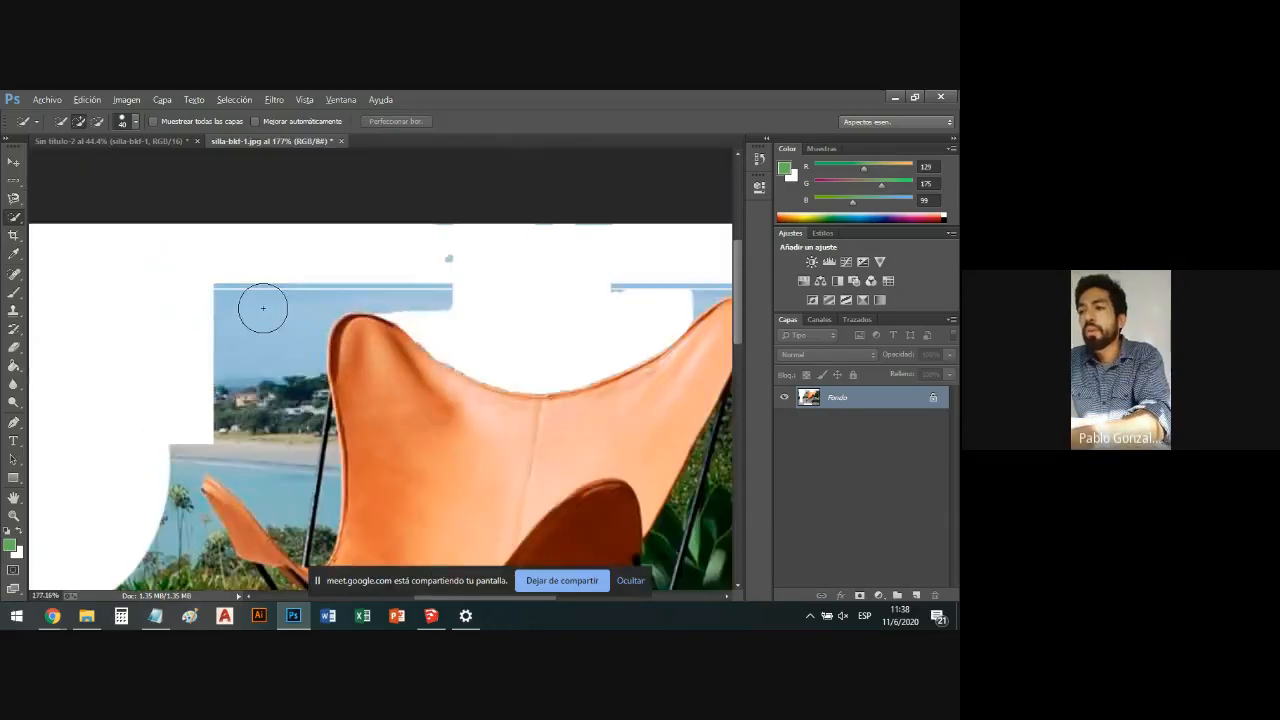
{"action": "scroll", "coordinate": [418, 279], "scroll_direction": "down", "scroll_amount": 2}
{"action": "scroll", "coordinate": [410, 490], "scroll_direction": "up", "scroll_amount": 3}
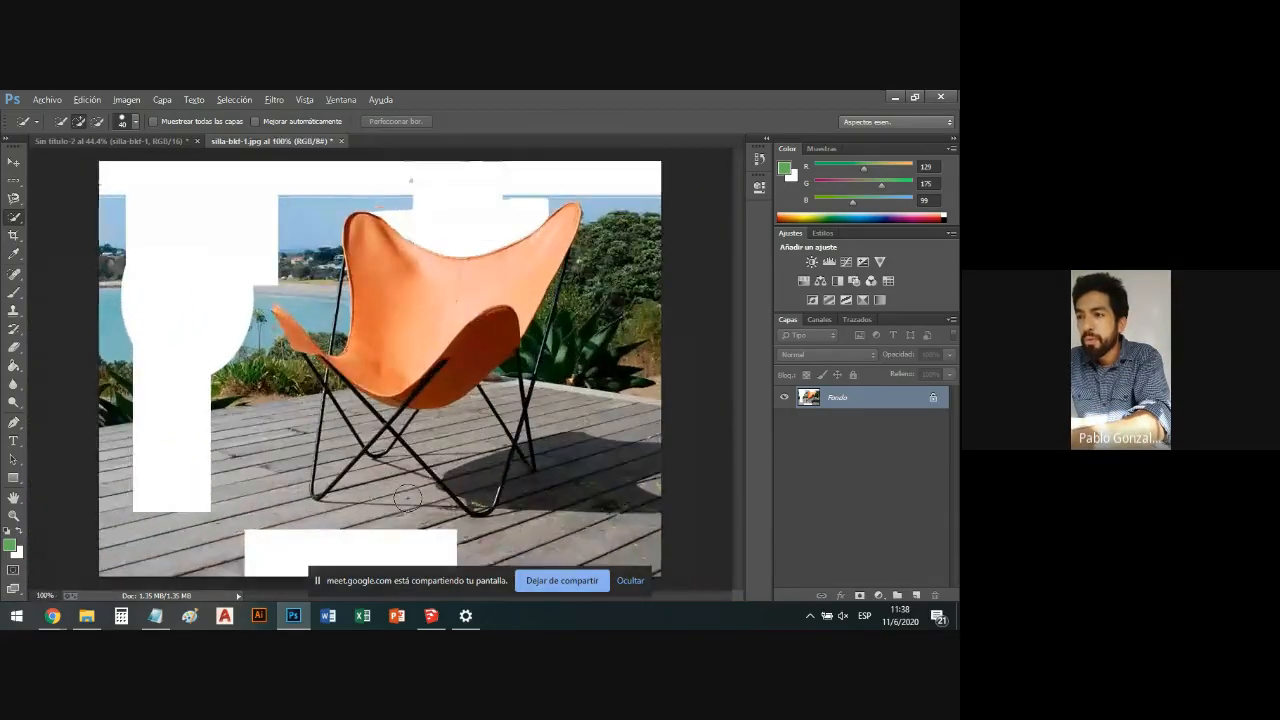
{"action": "scroll", "coordinate": [551, 522], "scroll_direction": "down", "scroll_amount": 2}
{"action": "left_click_drag", "start_coordinate": [551, 522], "coordinate": [538, 505]}
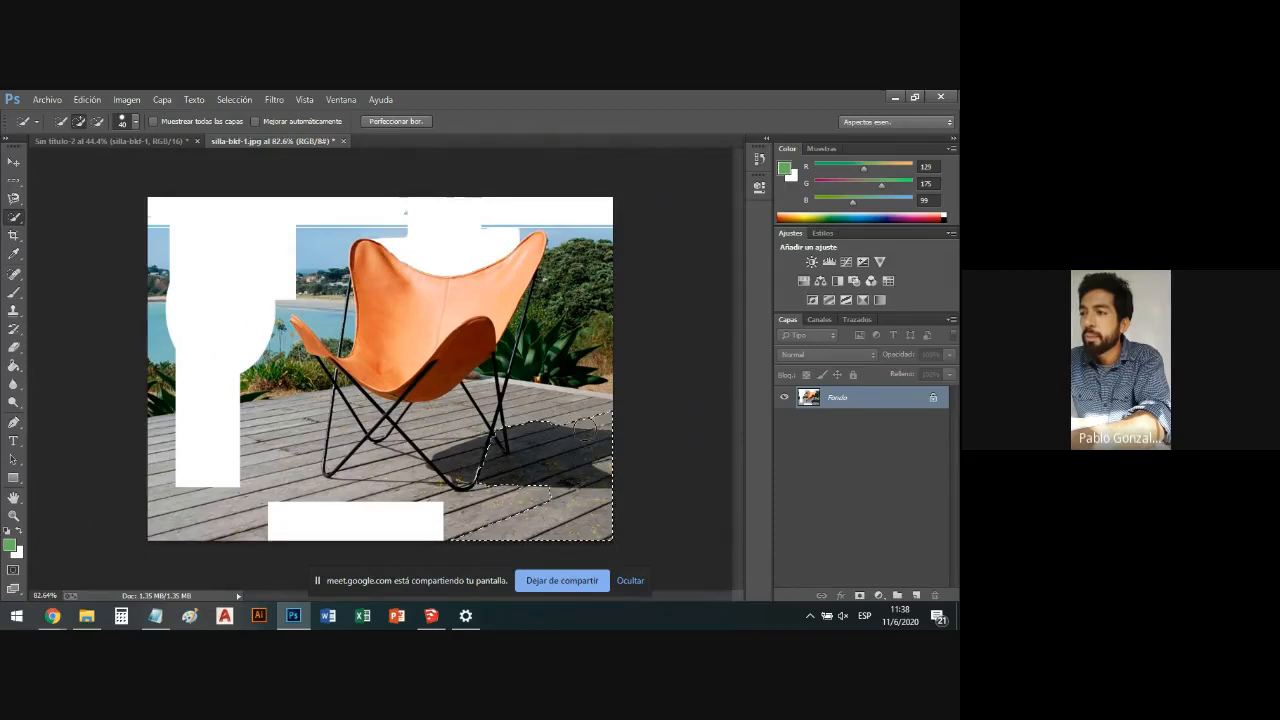
{"action": "mouse_move", "coordinate": [585, 422]}
{"action": "left_mouse_down"}
{"action": "mouse_move", "coordinate": [552, 392]}
{"action": "mouse_move", "coordinate": [545, 352]}
{"action": "left_mouse_up"}
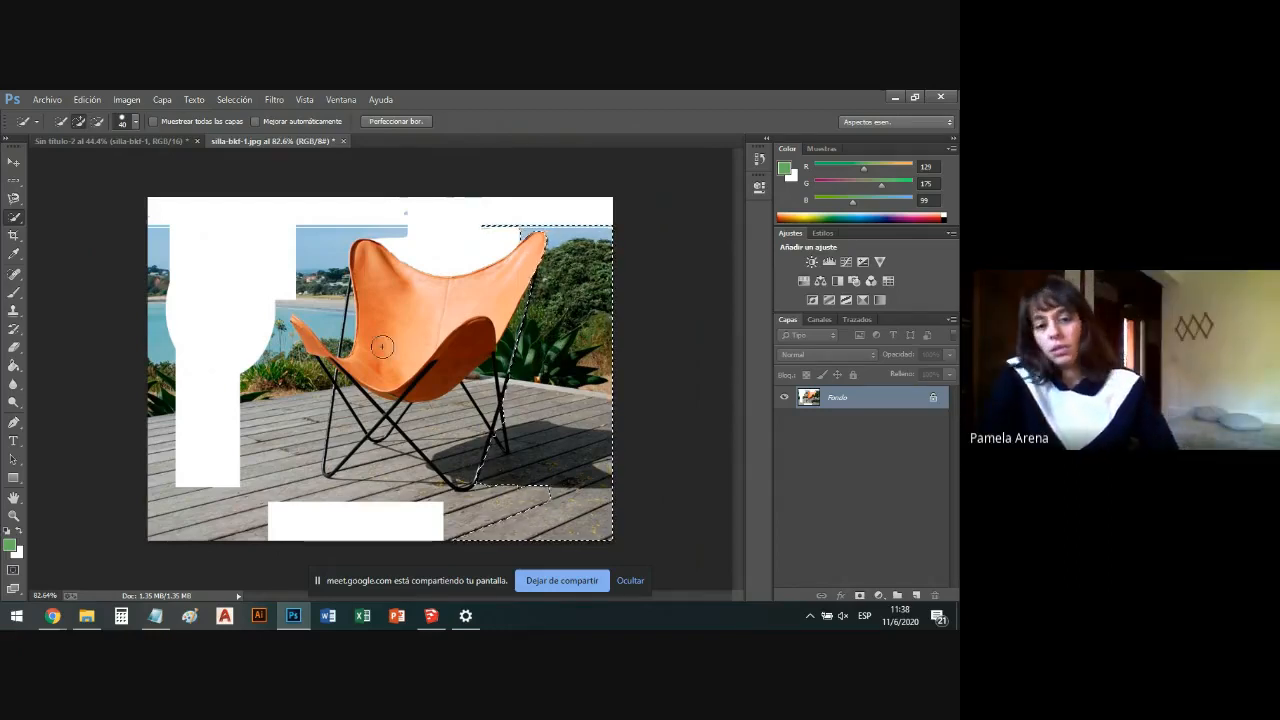
{"action": "right_click", "coordinate": [14, 218]}
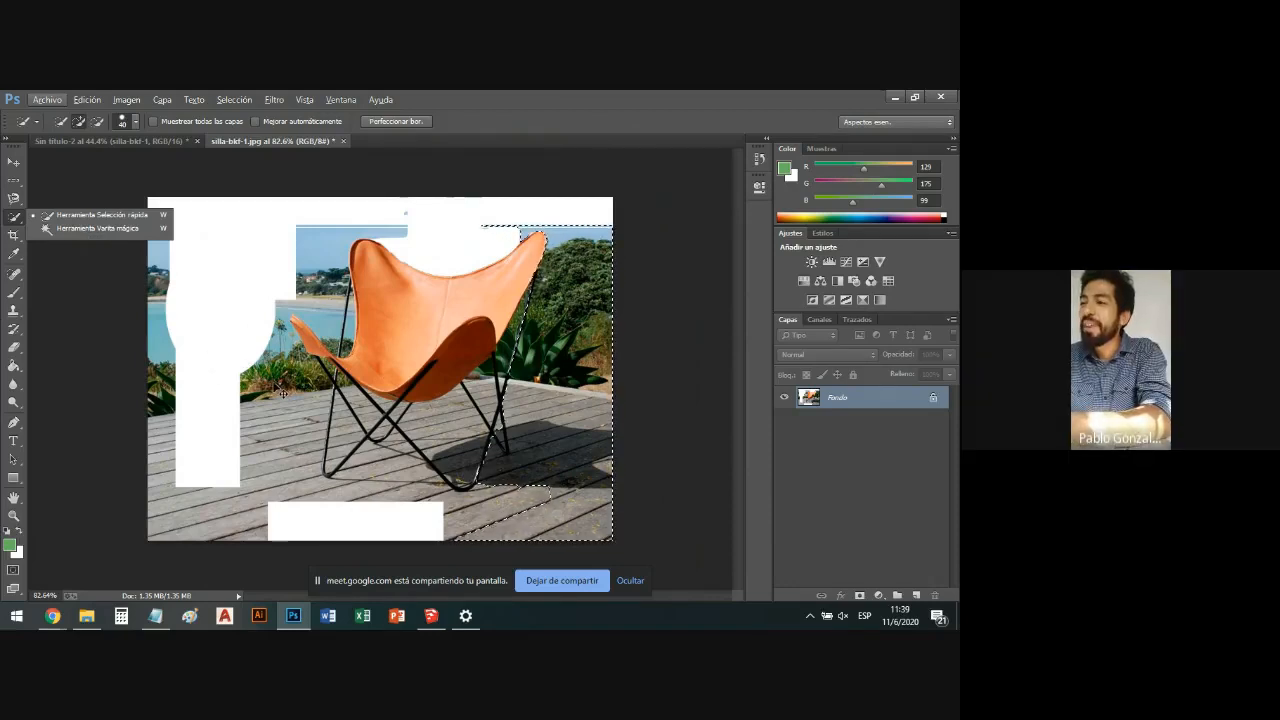
{"action": "key", "text": "ctrl+d"}
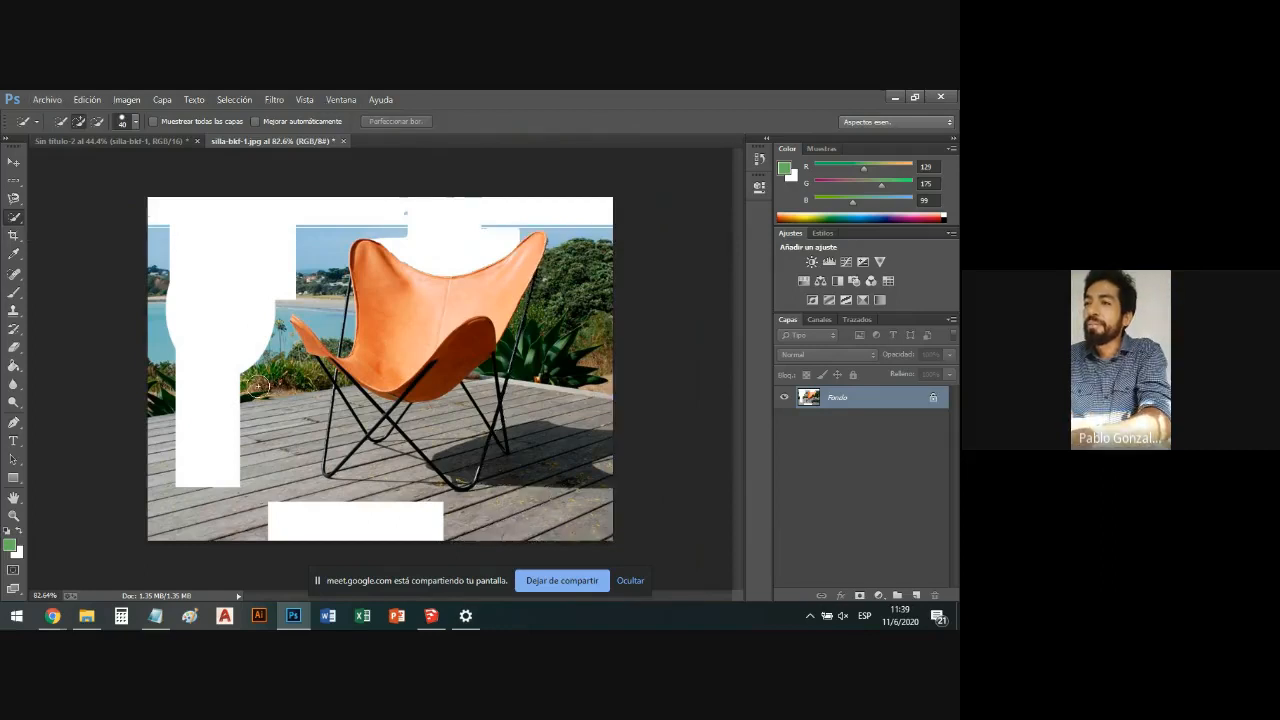
Try one continuous Quick Selection stroke from the bushes down to the deck right of the chair, and deselect.
{"action": "scroll", "coordinate": [411, 489], "scroll_direction": "up", "scroll_amount": 2}
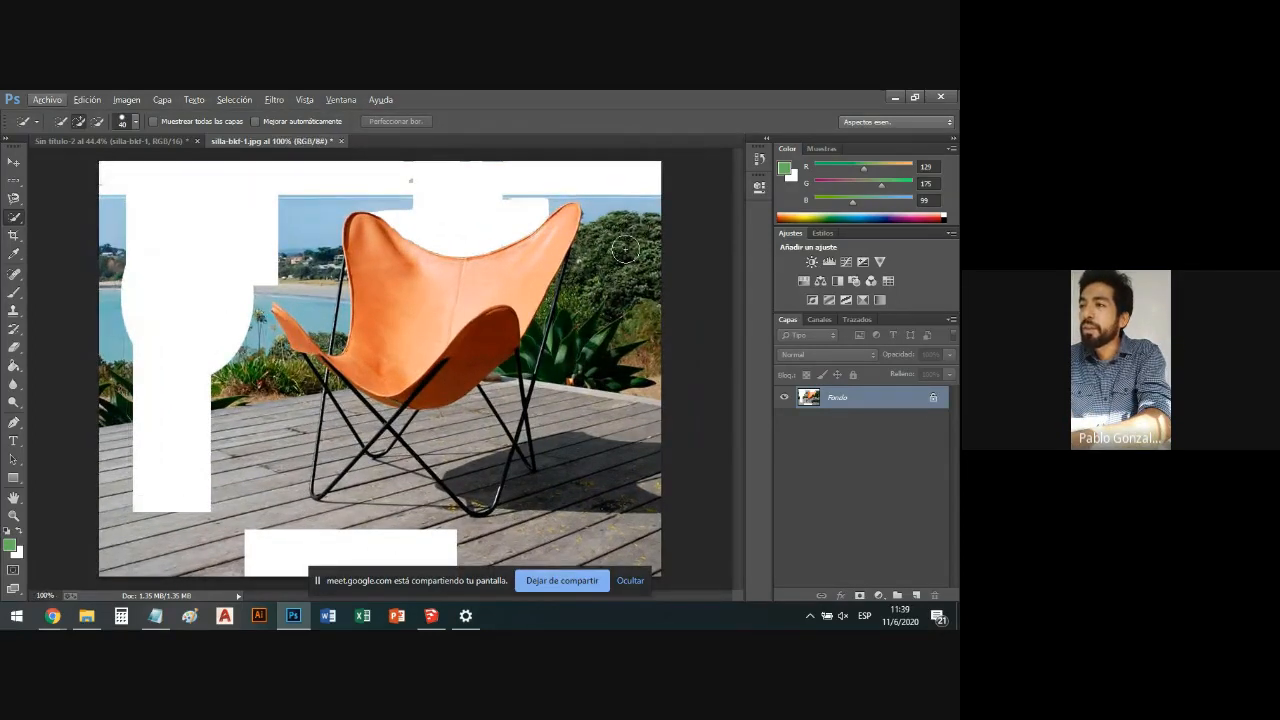
{"action": "mouse_move", "coordinate": [620, 265]}
{"action": "left_mouse_down"}
{"action": "mouse_move", "coordinate": [605, 240]}
{"action": "mouse_move", "coordinate": [585, 347]}
{"action": "mouse_move", "coordinate": [622, 366]}
{"action": "mouse_move", "coordinate": [631, 410]}
{"action": "mouse_move", "coordinate": [591, 530]}
{"action": "left_mouse_up"}
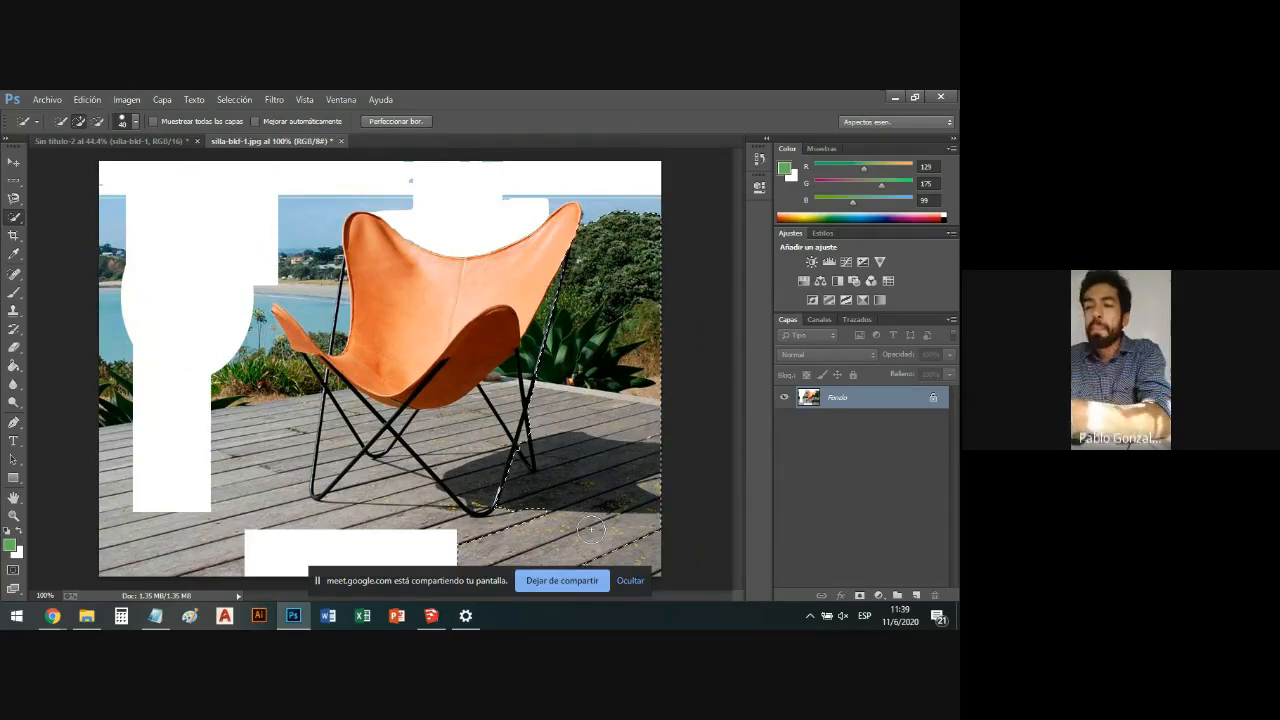
{"action": "key", "text": "ctrl+d"}
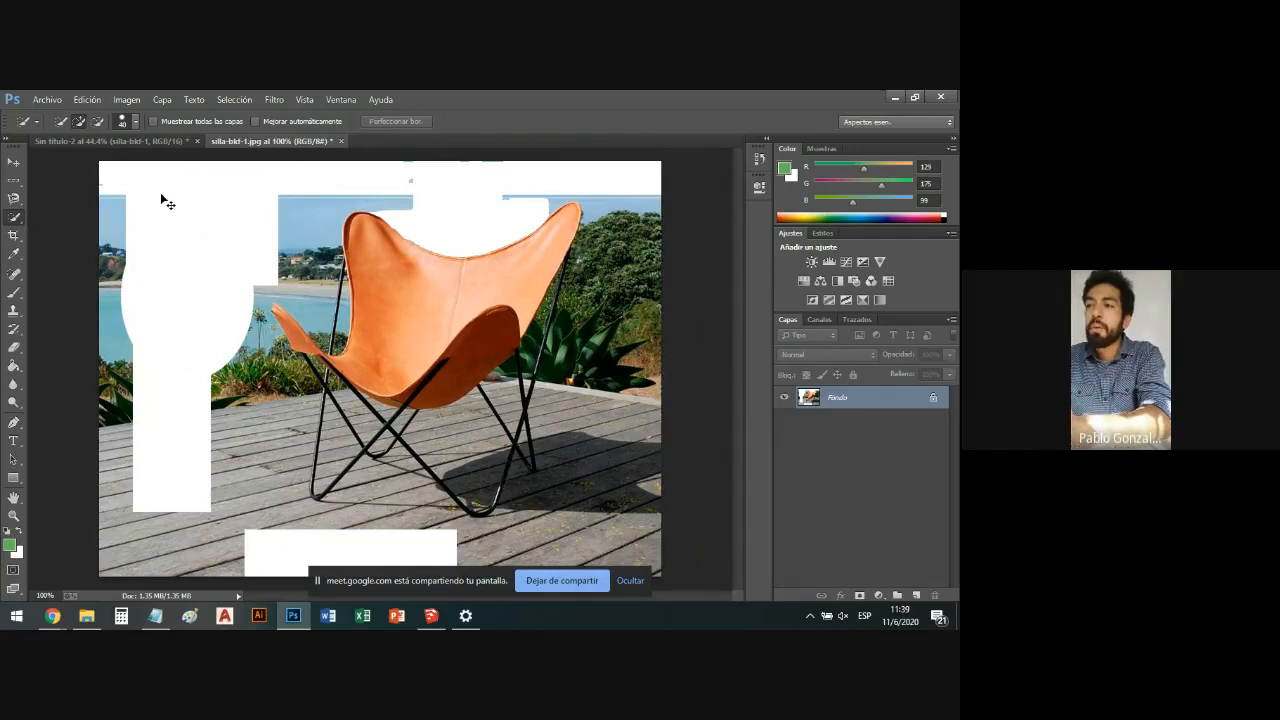
Set the Quick Selection brush size to 10 px.
{"action": "left_click", "coordinate": [135, 122]}
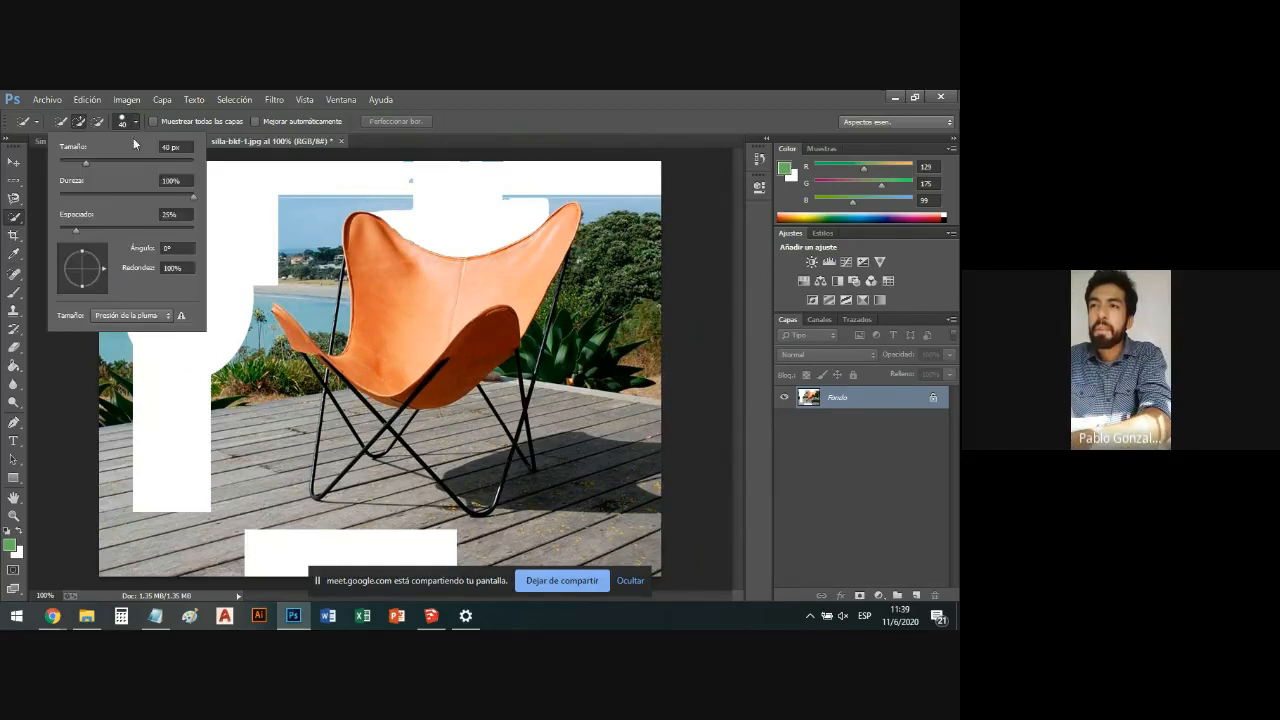
{"action": "left_click", "coordinate": [176, 147]}
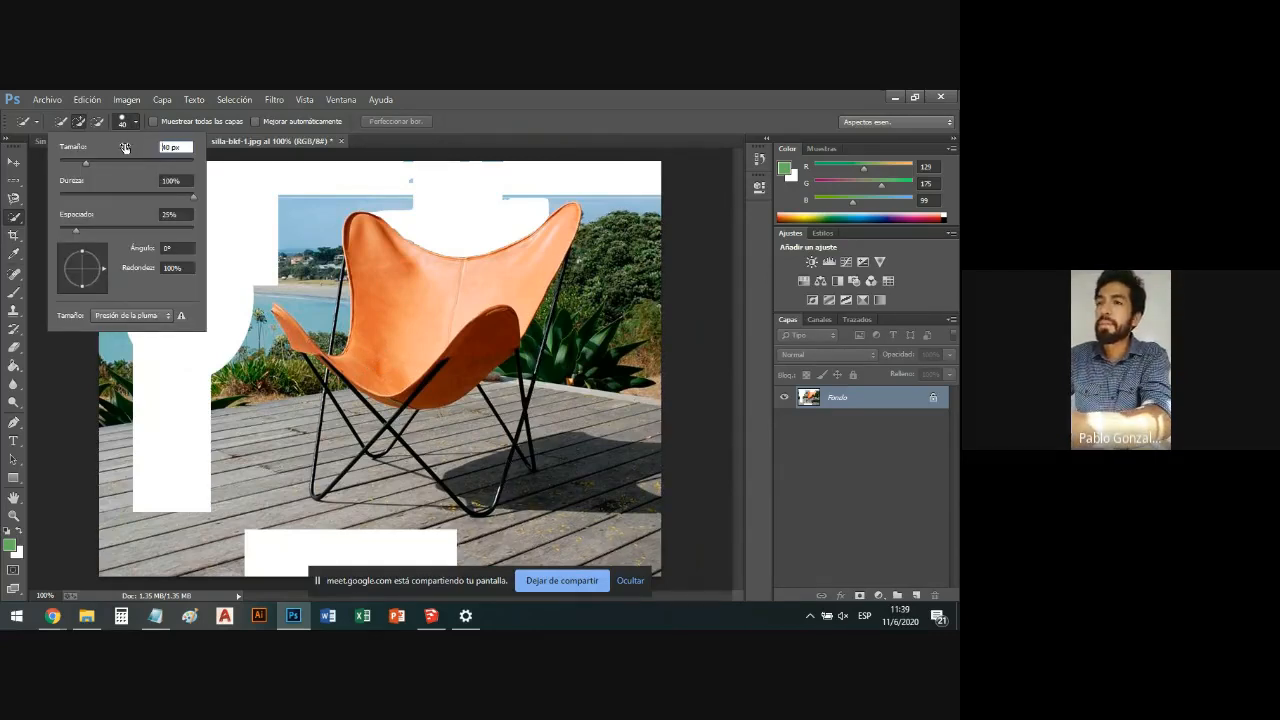
{"action": "type", "text": "10"}
{"action": "key", "text": "Return"}
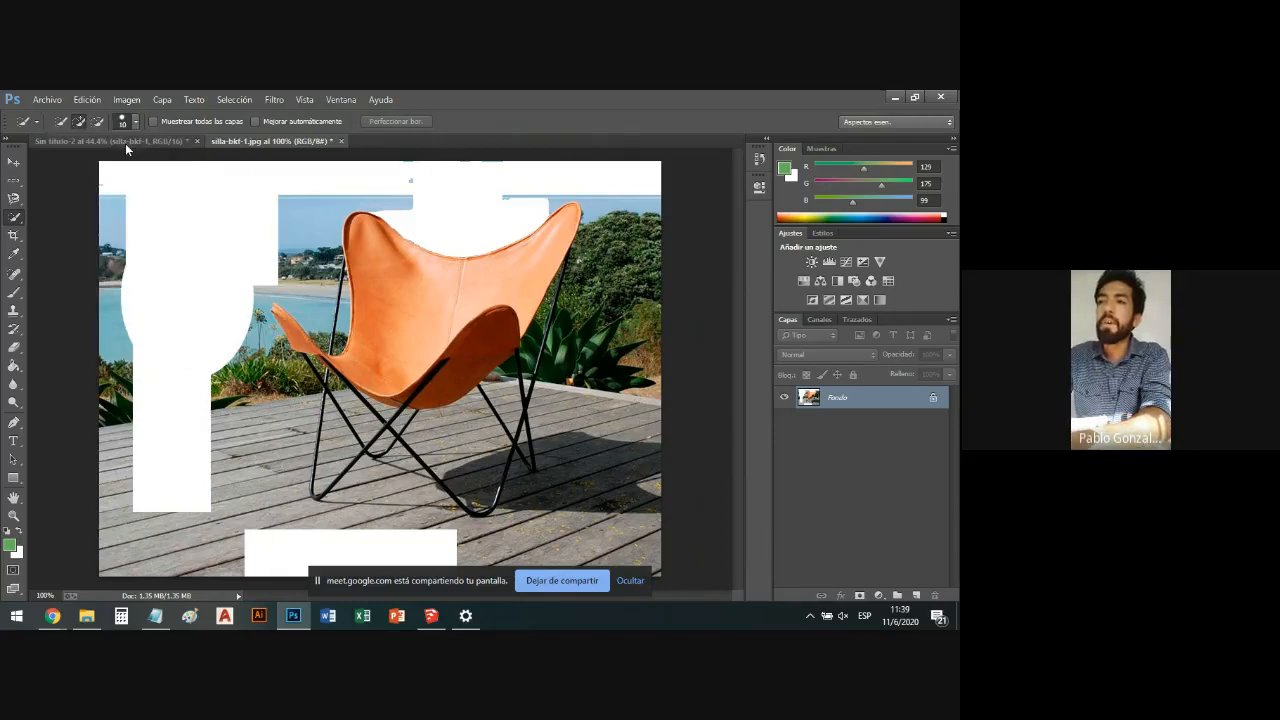
Try a Quick Selection stroke across the sky above the chair's right peak and deselect.
{"action": "scroll", "coordinate": [590, 208], "scroll_direction": "up", "scroll_amount": 4}
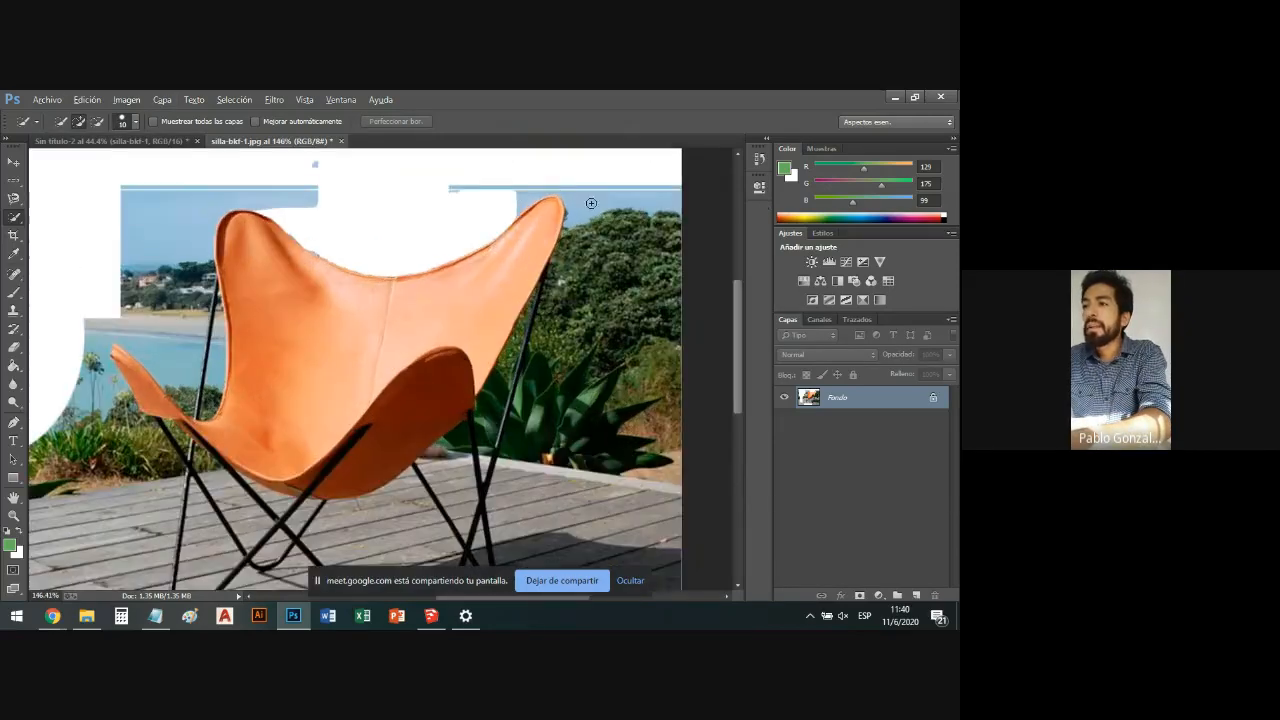
{"action": "scroll", "coordinate": [530, 197], "scroll_direction": "down", "scroll_amount": 1}
{"action": "scroll", "coordinate": [523, 194], "scroll_direction": "up", "scroll_amount": 1}
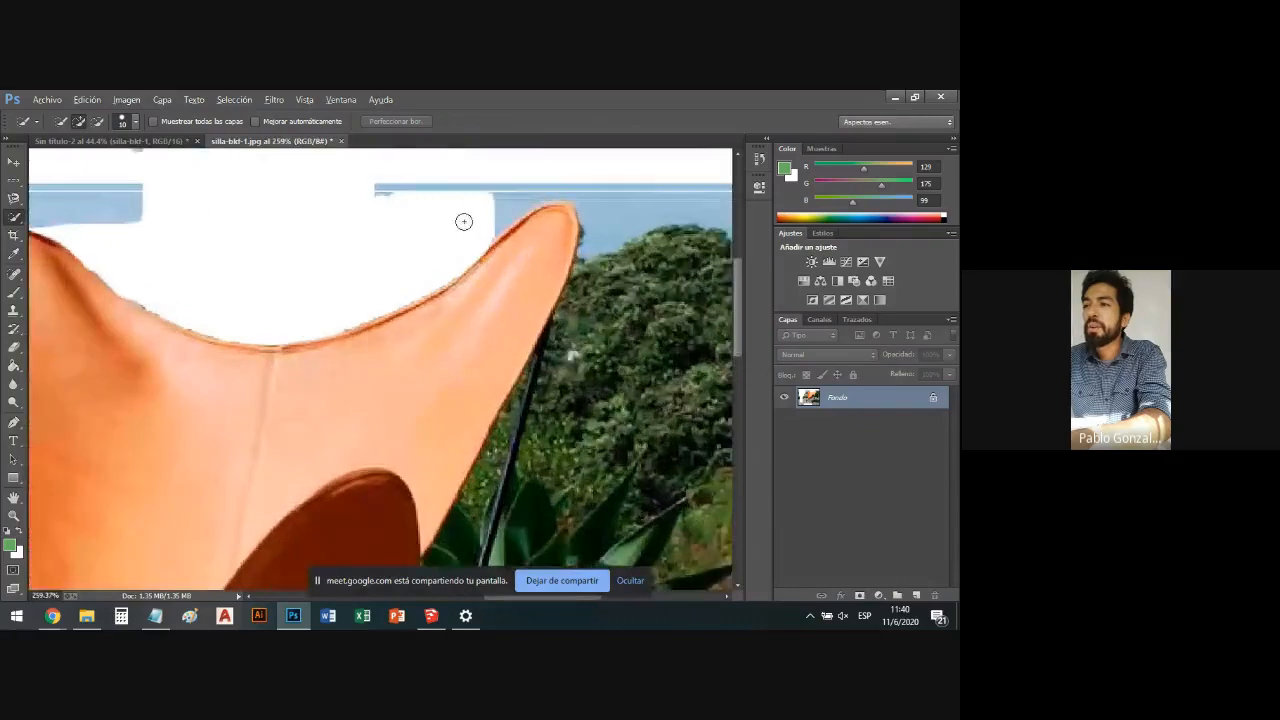
{"action": "scroll", "coordinate": [463, 220], "scroll_direction": "down", "scroll_amount": 5}
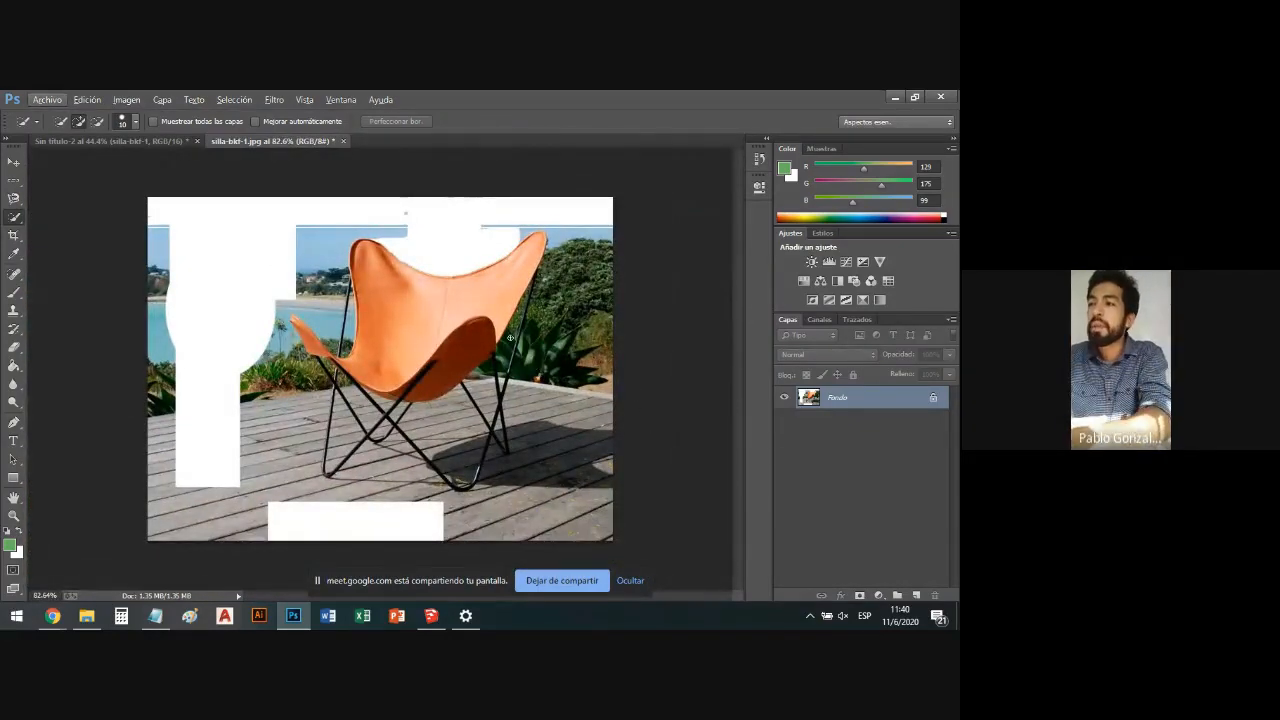
{"action": "scroll", "coordinate": [488, 236], "scroll_direction": "up", "scroll_amount": 1}
{"action": "scroll", "coordinate": [634, 182], "scroll_direction": "up", "scroll_amount": 1}
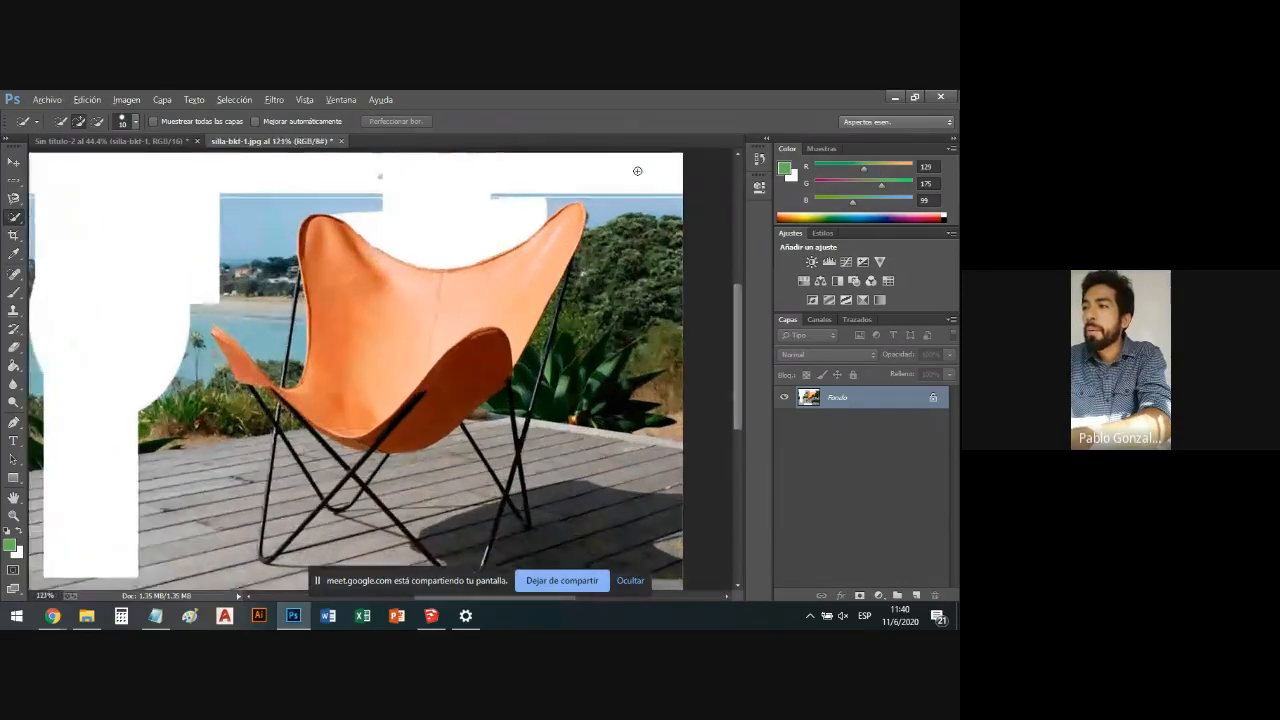
{"action": "scroll", "coordinate": [614, 192], "scroll_direction": "up", "scroll_amount": 3}
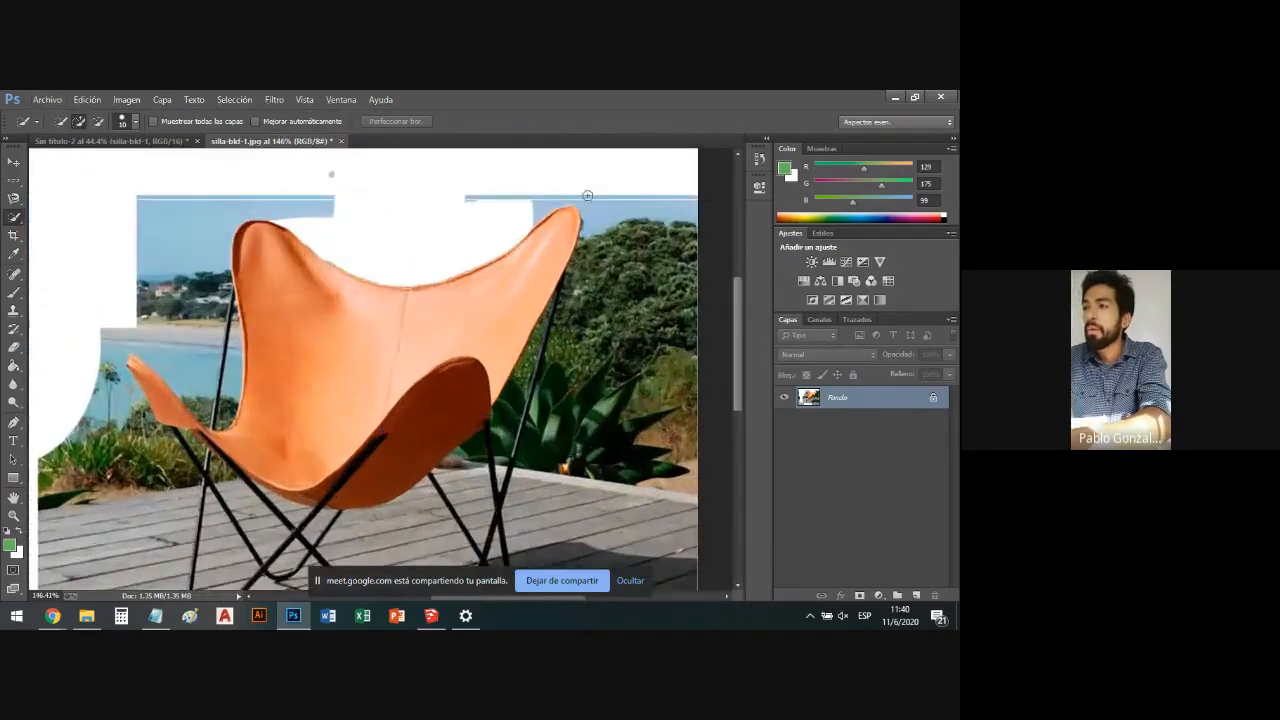
{"action": "scroll", "coordinate": [593, 197], "scroll_direction": "up", "scroll_amount": 4}
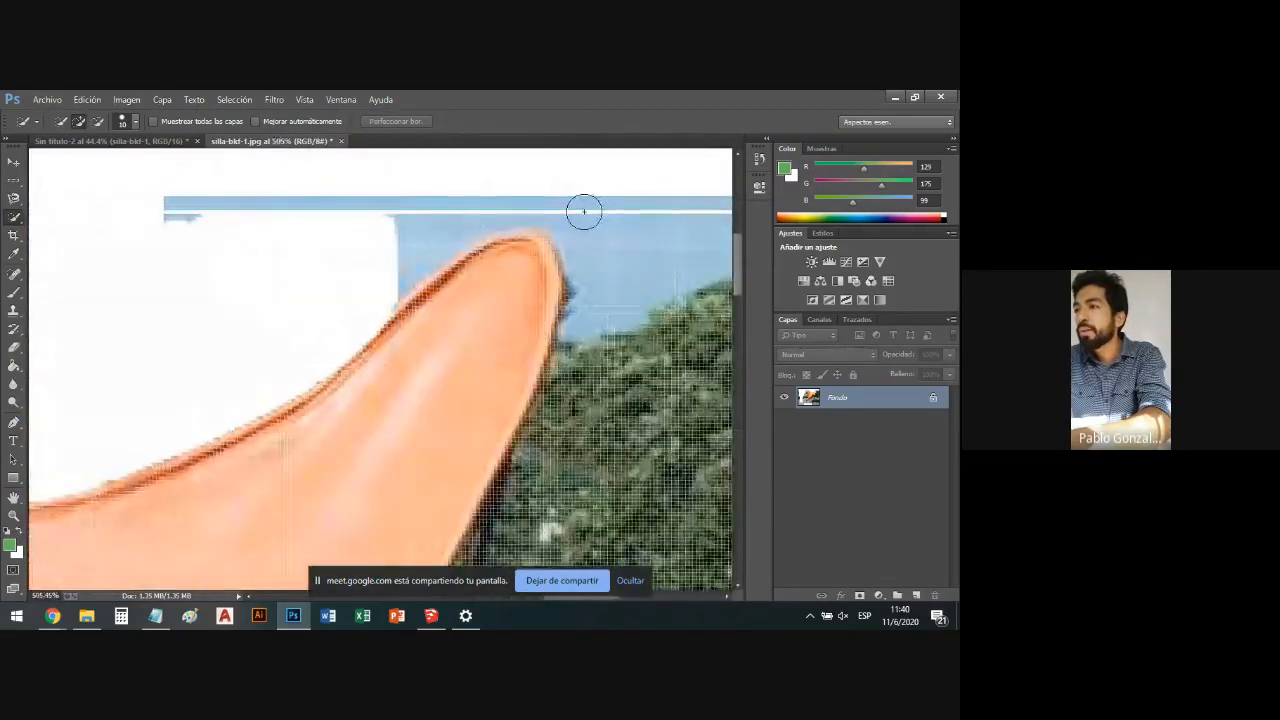
{"action": "mouse_move", "coordinate": [582, 216]}
{"action": "left_mouse_down"}
{"action": "mouse_move", "coordinate": [474, 229]}
{"action": "mouse_move", "coordinate": [258, 176]}
{"action": "left_mouse_up"}
{"action": "key", "text": "ctrl+d"}
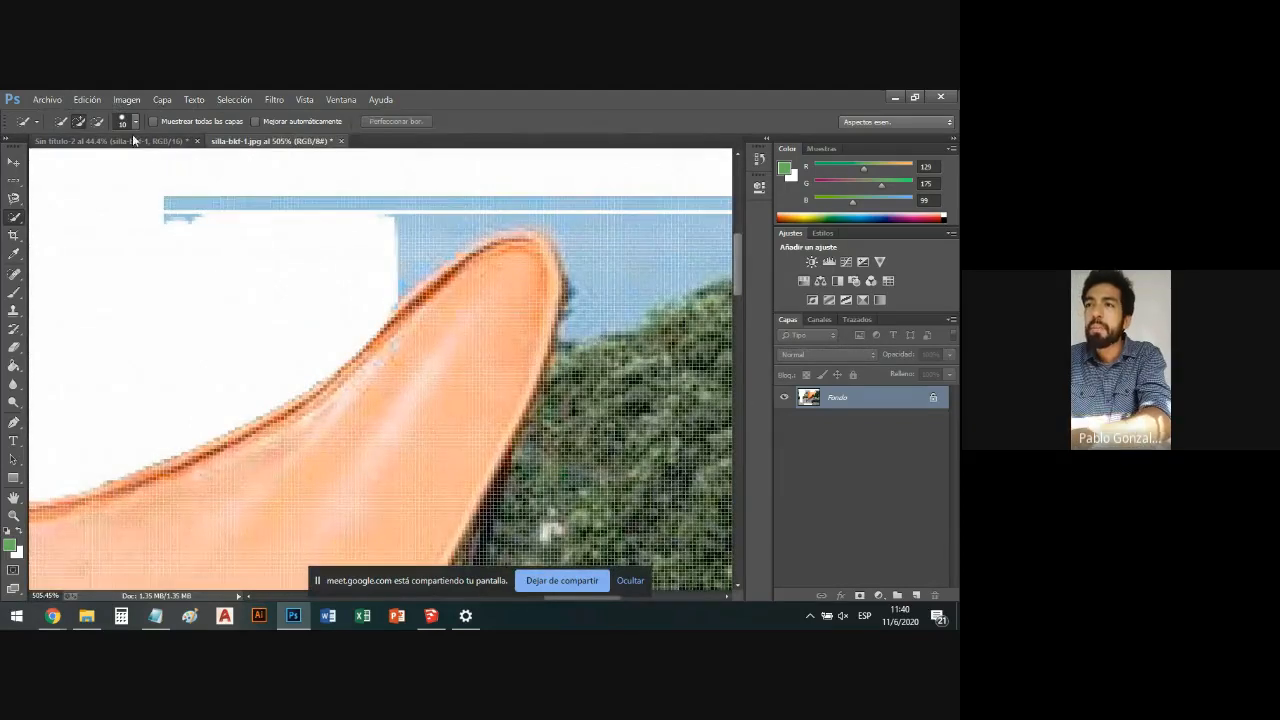
Set the marquee tool to Rectangular Marquee and switch the lasso to the Polygonal Lasso tool.
{"action": "right_click", "coordinate": [22, 223]}
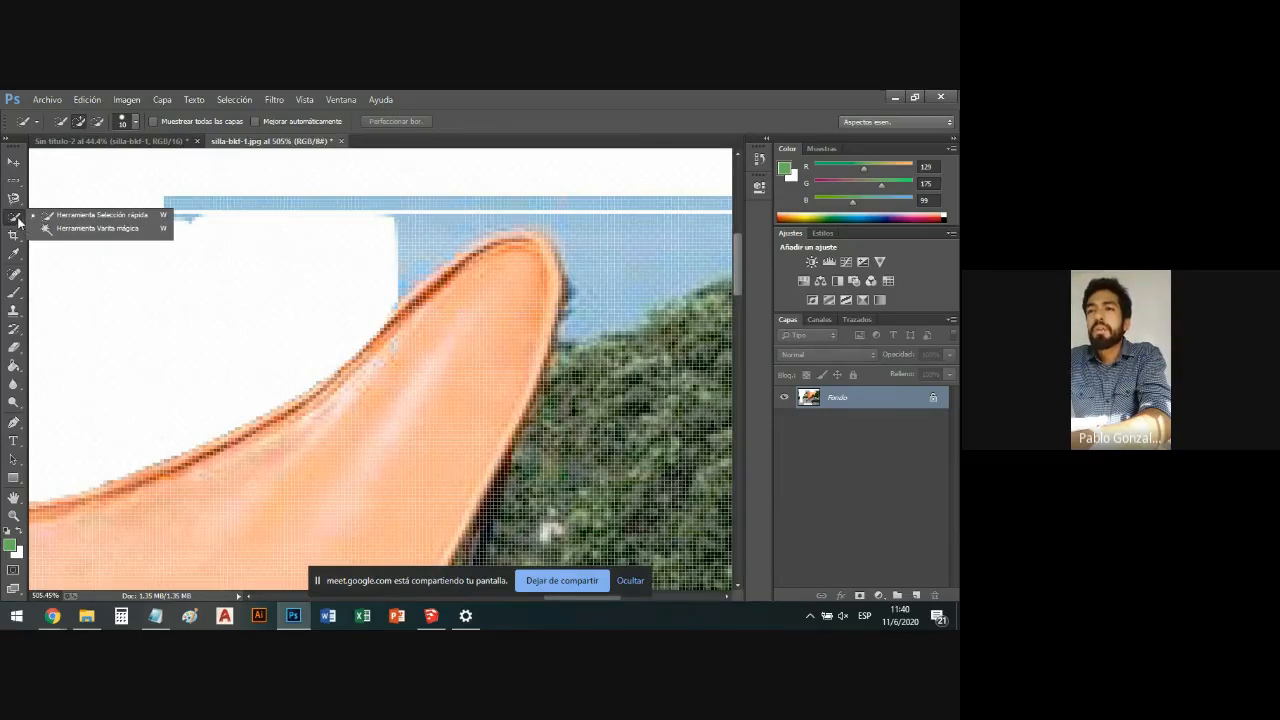
{"action": "right_click", "coordinate": [14, 180]}
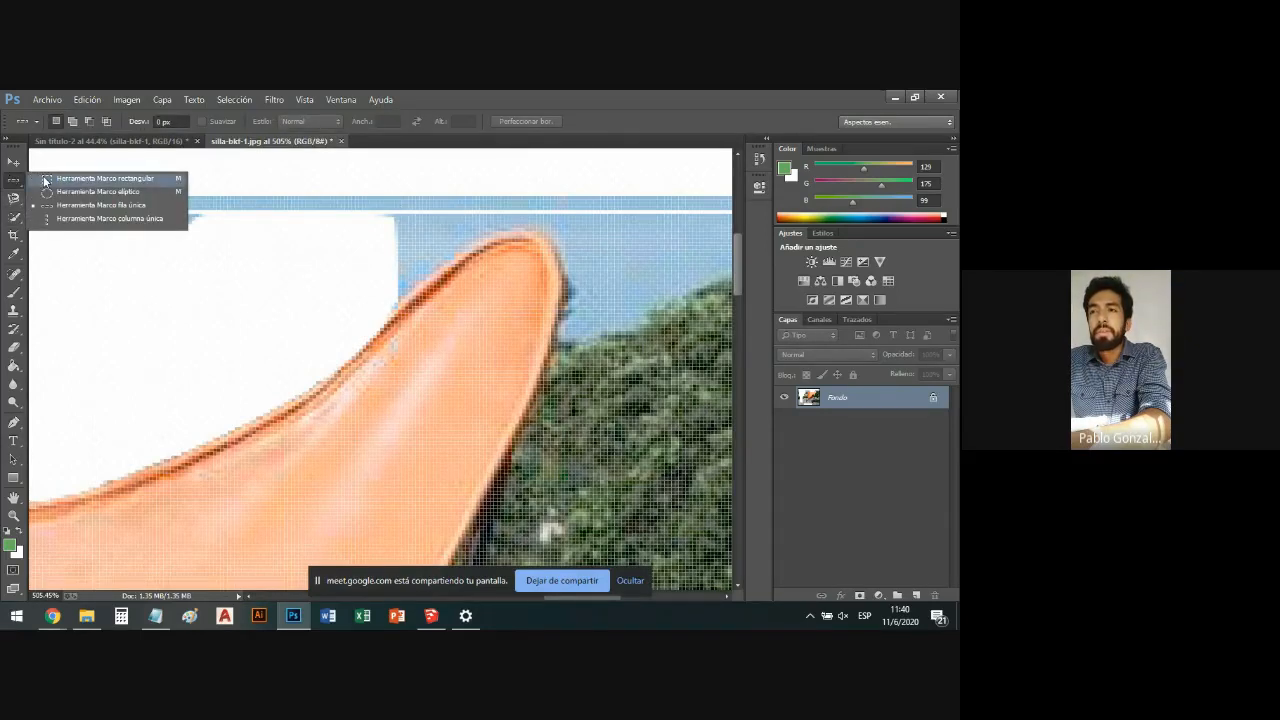
{"action": "left_click", "coordinate": [44, 181]}
{"action": "left_click", "coordinate": [20, 199]}
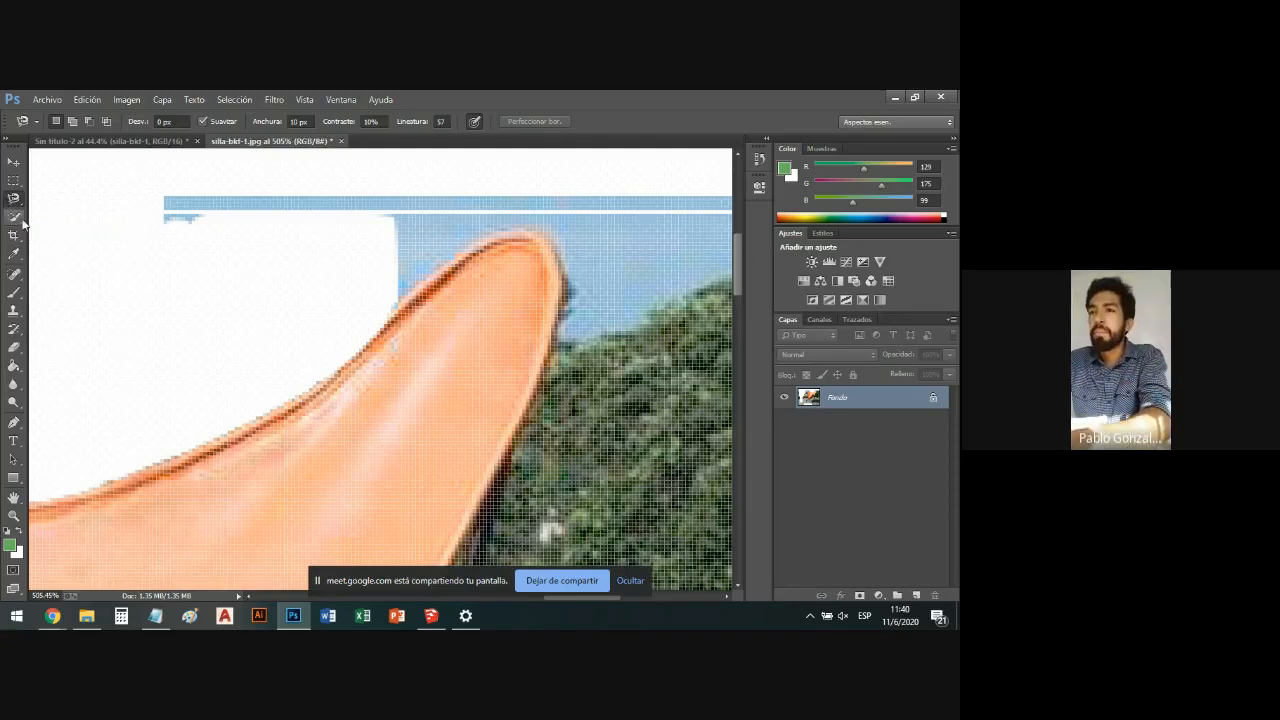
{"action": "left_click_drag", "start_coordinate": [13, 199], "coordinate": [81, 218]}
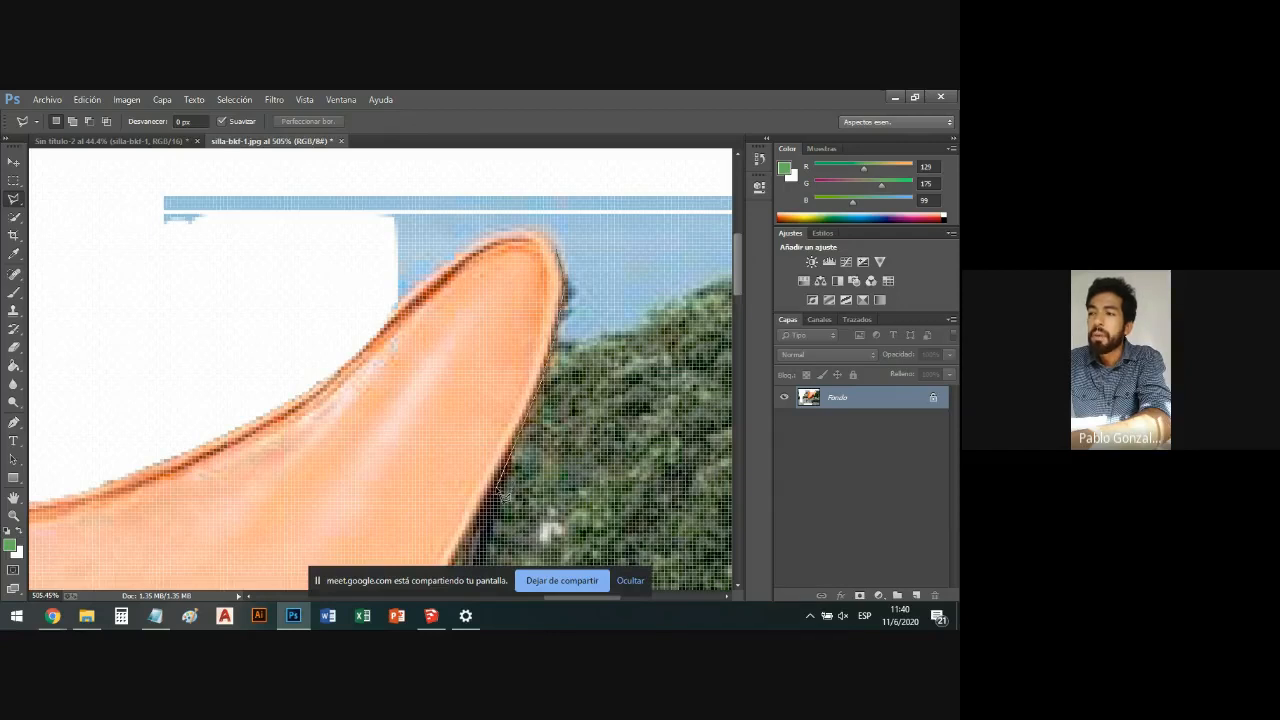
Trace a Polygonal Lasso selection down the chair's right edge and rear right leg, closing it across the deck and plants beside them.
{"action": "left_click", "coordinate": [492, 494]}
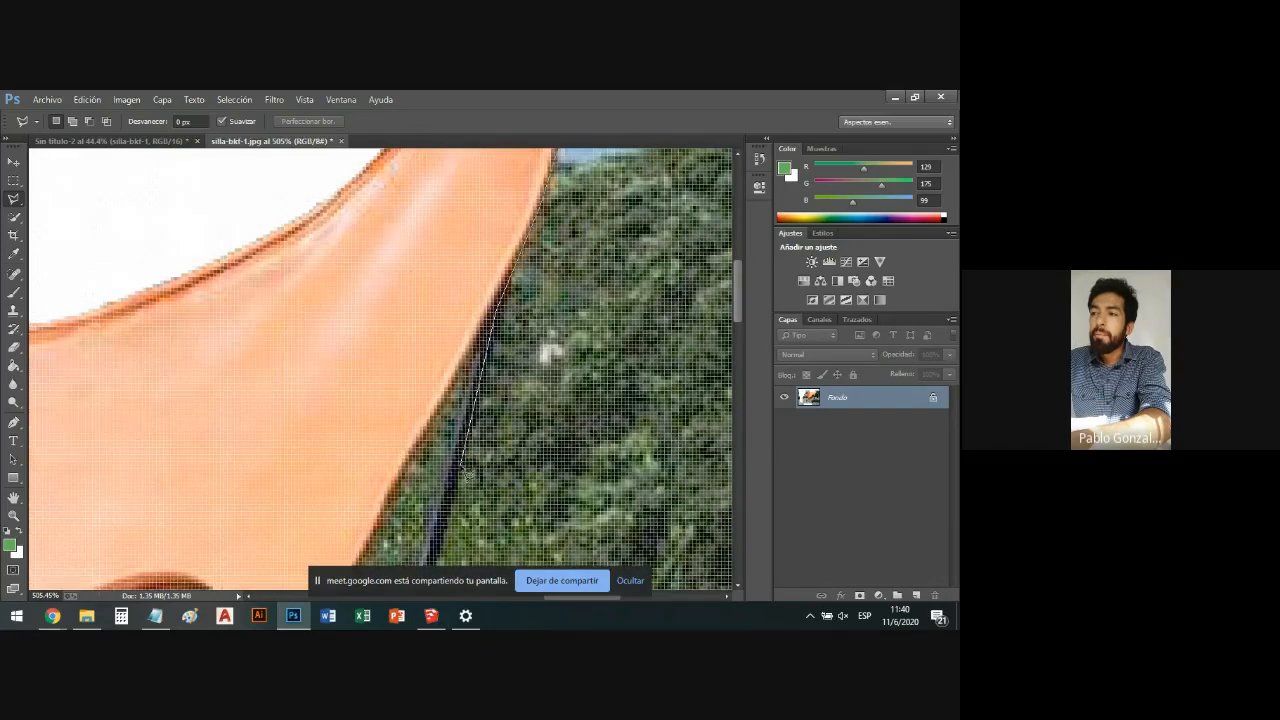
{"action": "scroll", "coordinate": [467, 478], "scroll_direction": "down", "scroll_amount": 4}
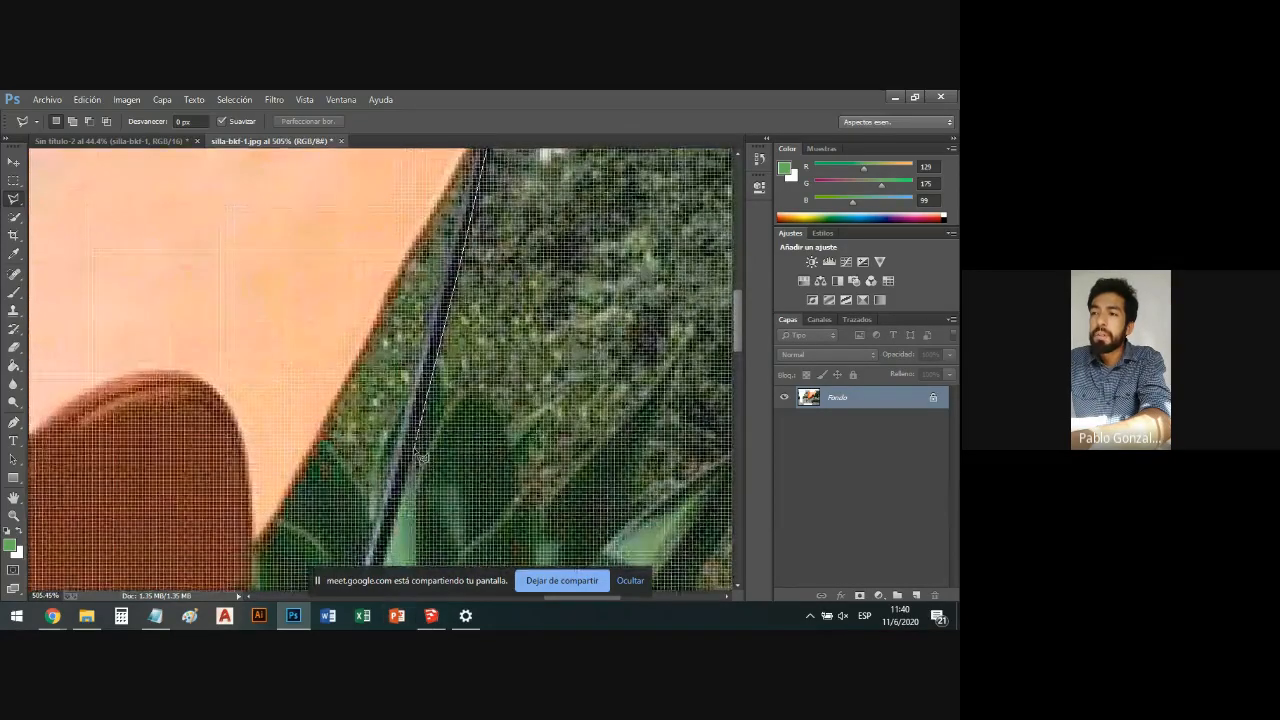
{"action": "scroll", "coordinate": [422, 458], "scroll_direction": "down", "scroll_amount": 4}
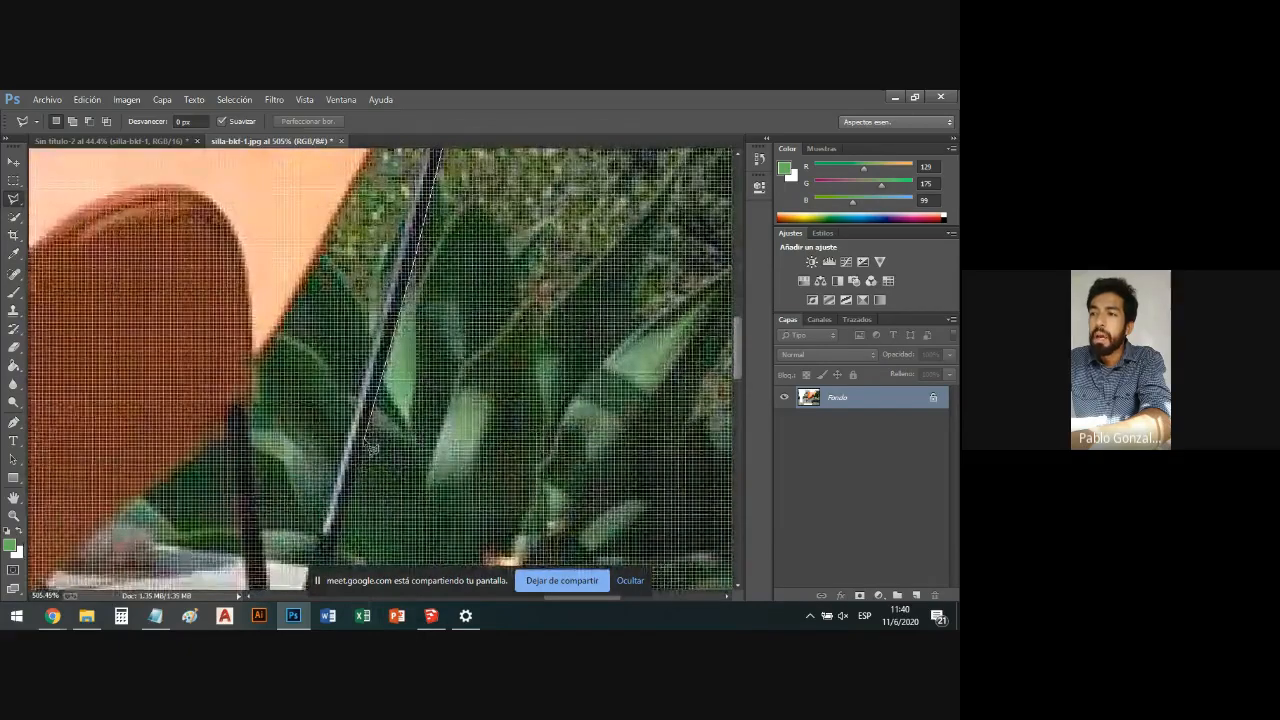
{"action": "scroll", "coordinate": [362, 470], "scroll_direction": "down", "scroll_amount": 4}
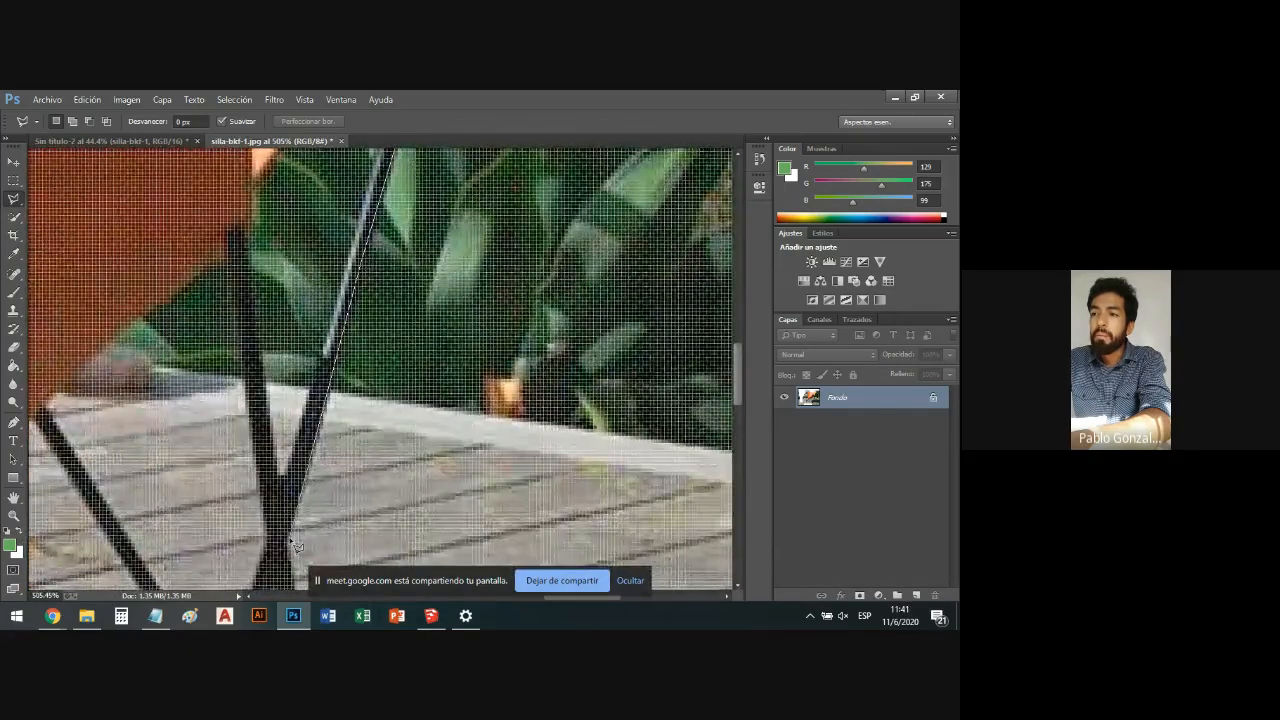
{"action": "scroll", "coordinate": [300, 545], "scroll_direction": "down", "scroll_amount": 5}
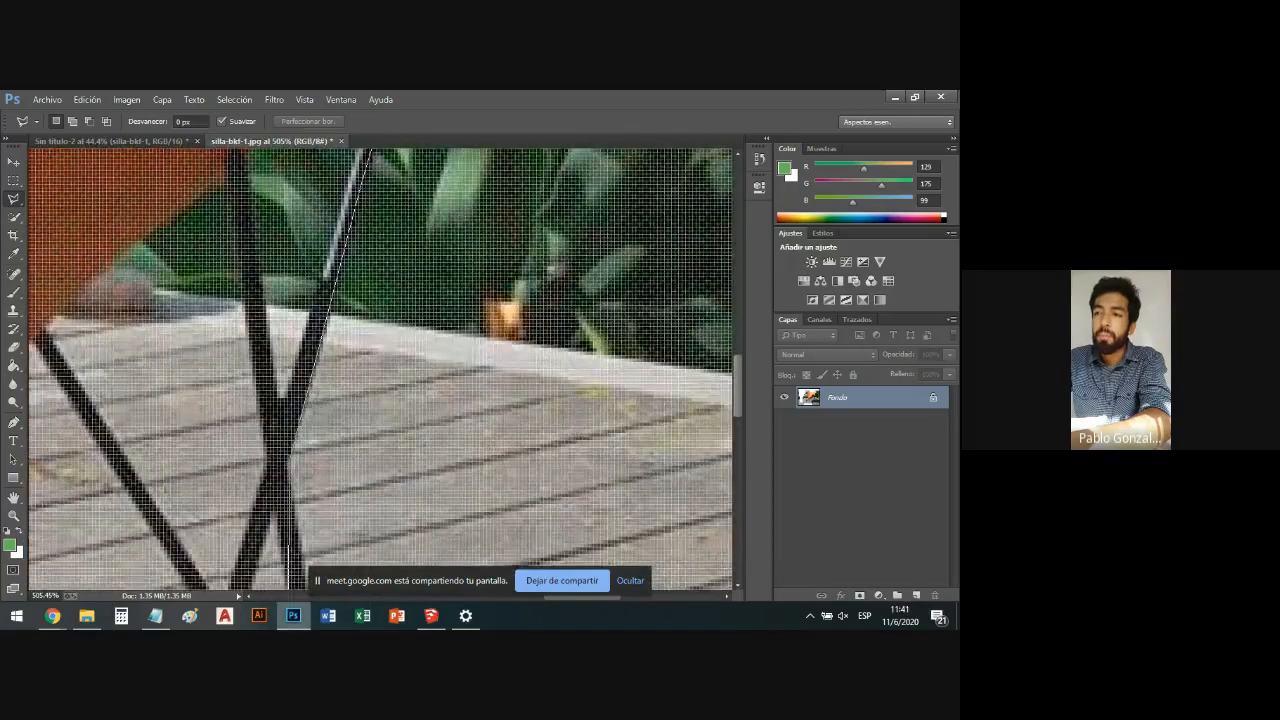
{"action": "scroll", "coordinate": [340, 522], "scroll_direction": "down", "scroll_amount": 3}
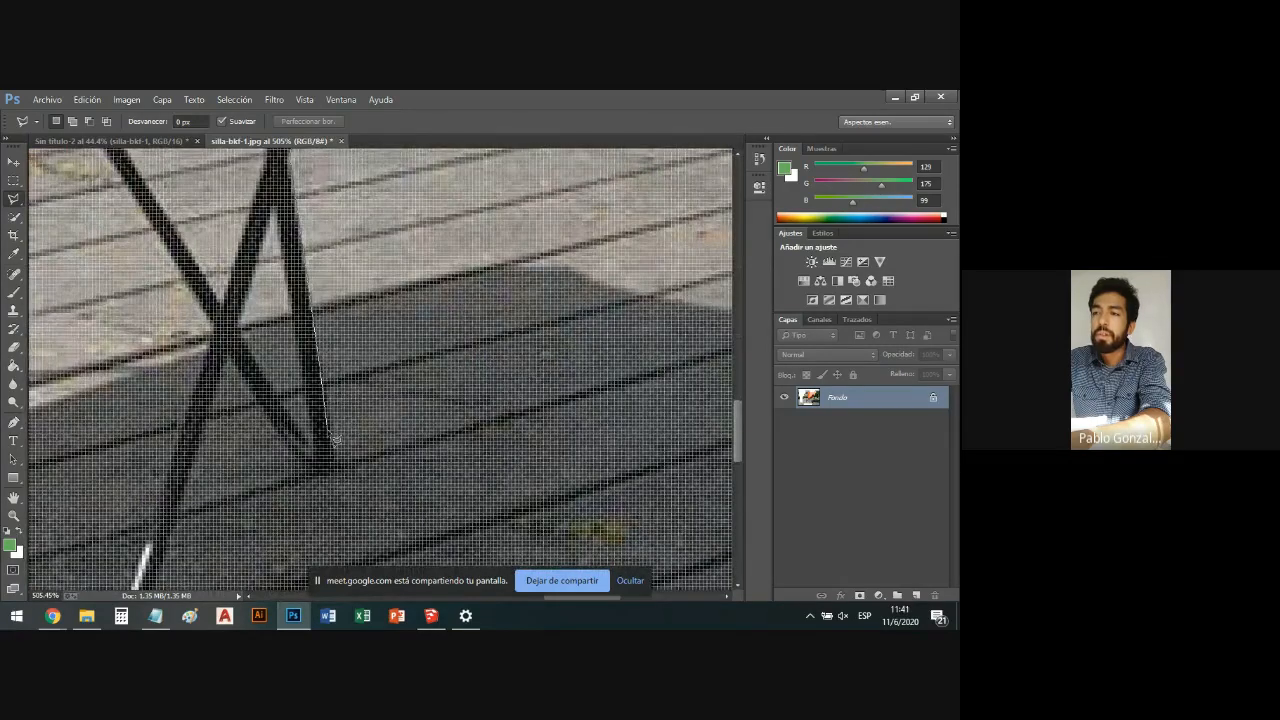
{"action": "left_click", "coordinate": [323, 467]}
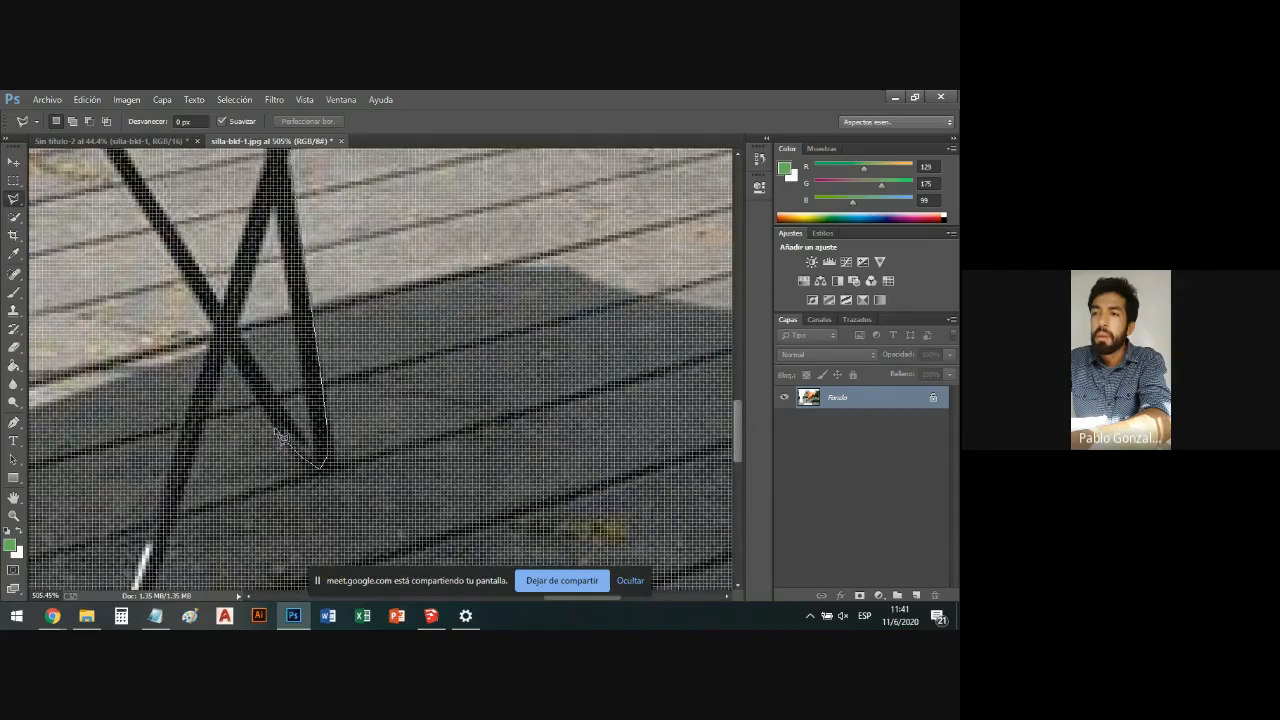
{"action": "left_click", "coordinate": [231, 355]}
{"action": "left_click", "coordinate": [179, 526]}
{"action": "double_click", "coordinate": [565, 532]}
Fill the traced selection with the background color in Normal mode and deselect.
{"action": "scroll", "coordinate": [447, 468], "scroll_direction": "down", "scroll_amount": 15}
{"action": "key", "text": "Delete"}
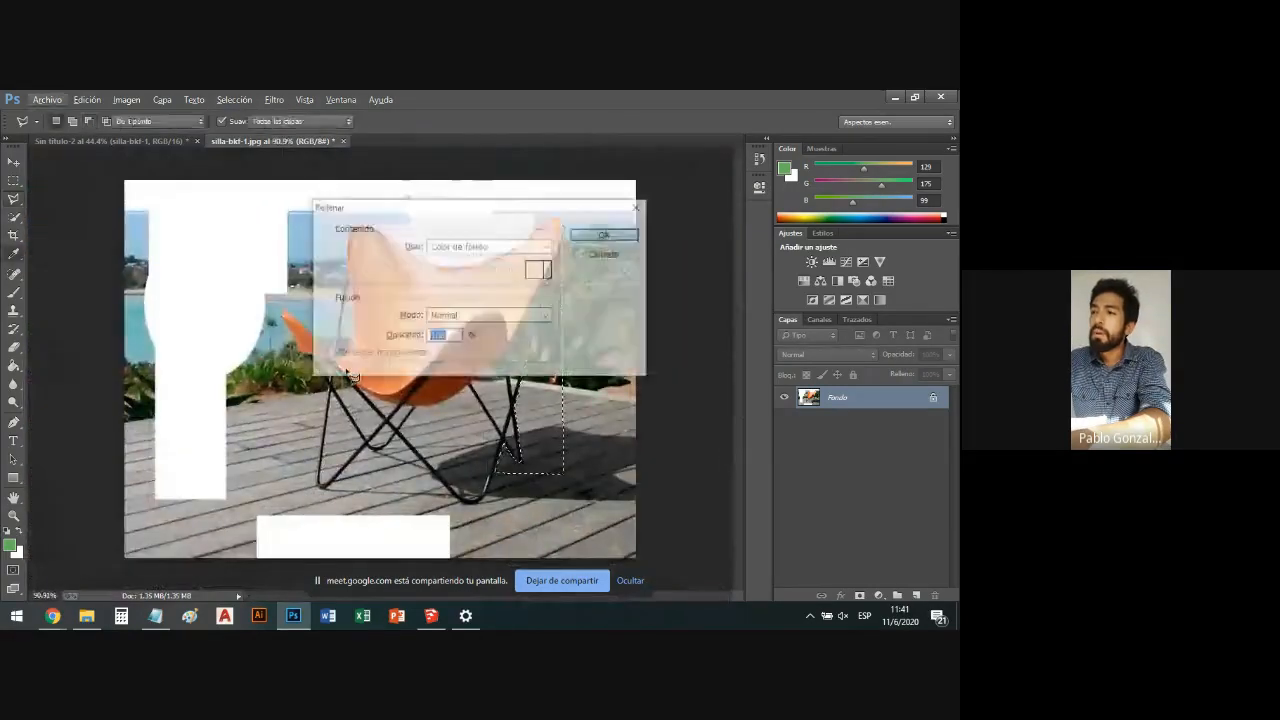
{"action": "key", "text": "Return"}
{"action": "key", "text": "ctrl+d"}
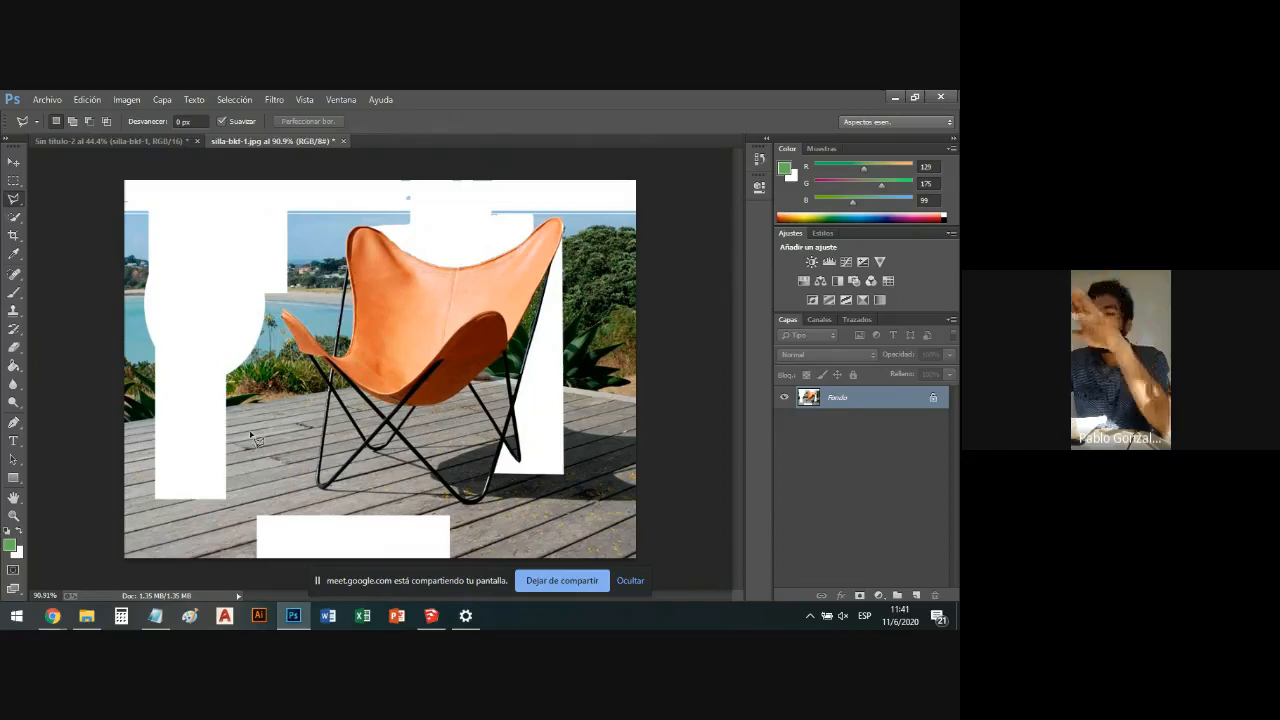
Look through the lasso and quick selection tool groups and switch to the Magic Wand tool.
{"action": "key", "text": "ctrl+1"}
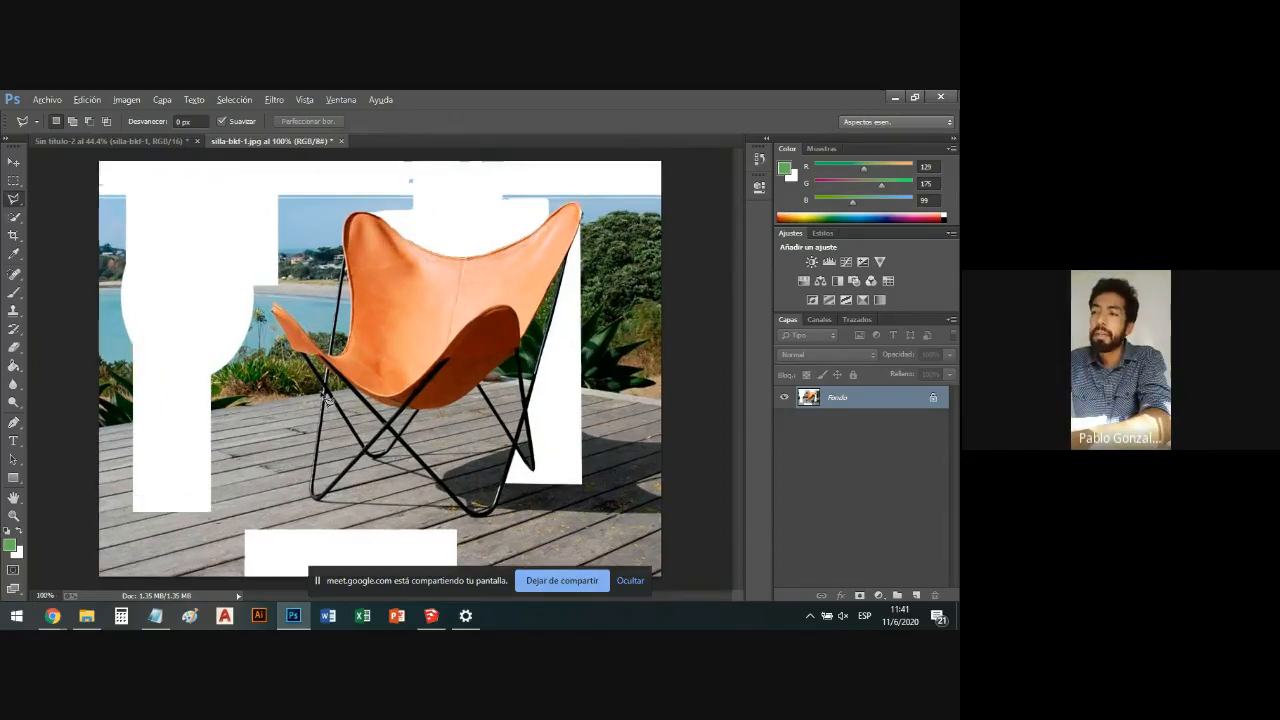
{"action": "scroll", "coordinate": [325, 398], "scroll_direction": "up", "scroll_amount": 2}
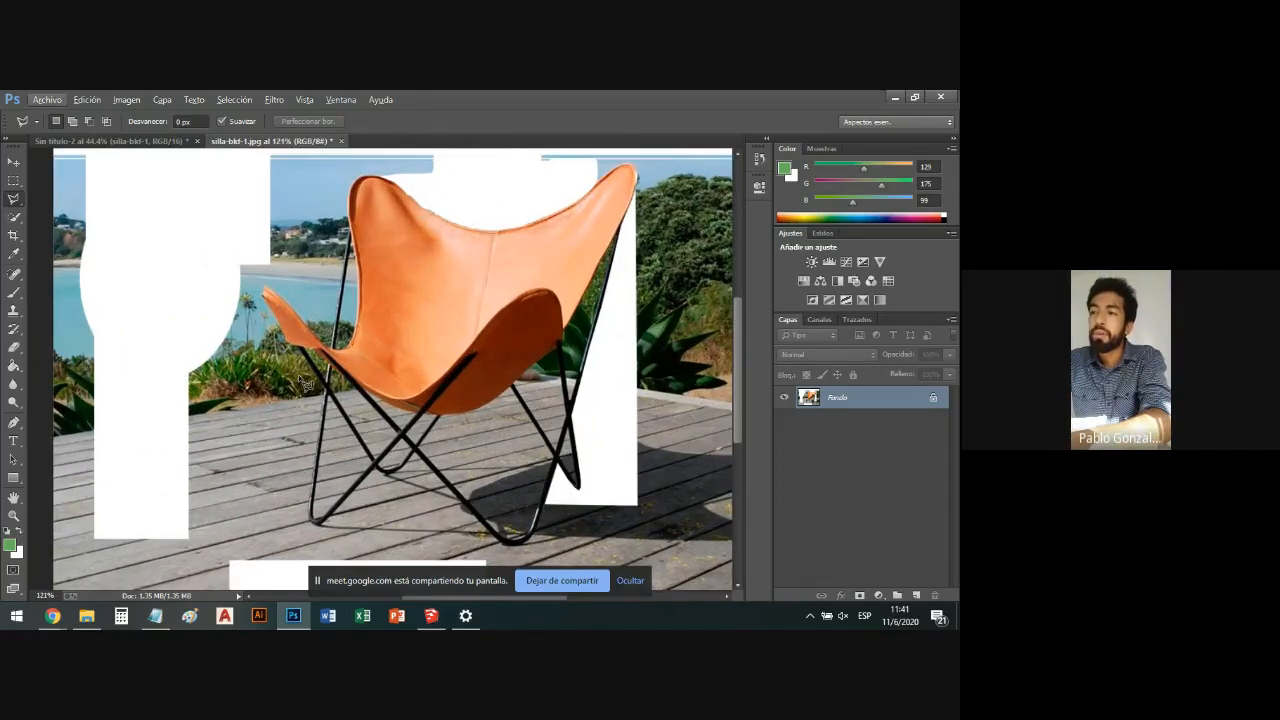
{"action": "scroll", "coordinate": [377, 433], "scroll_direction": "up", "scroll_amount": 3}
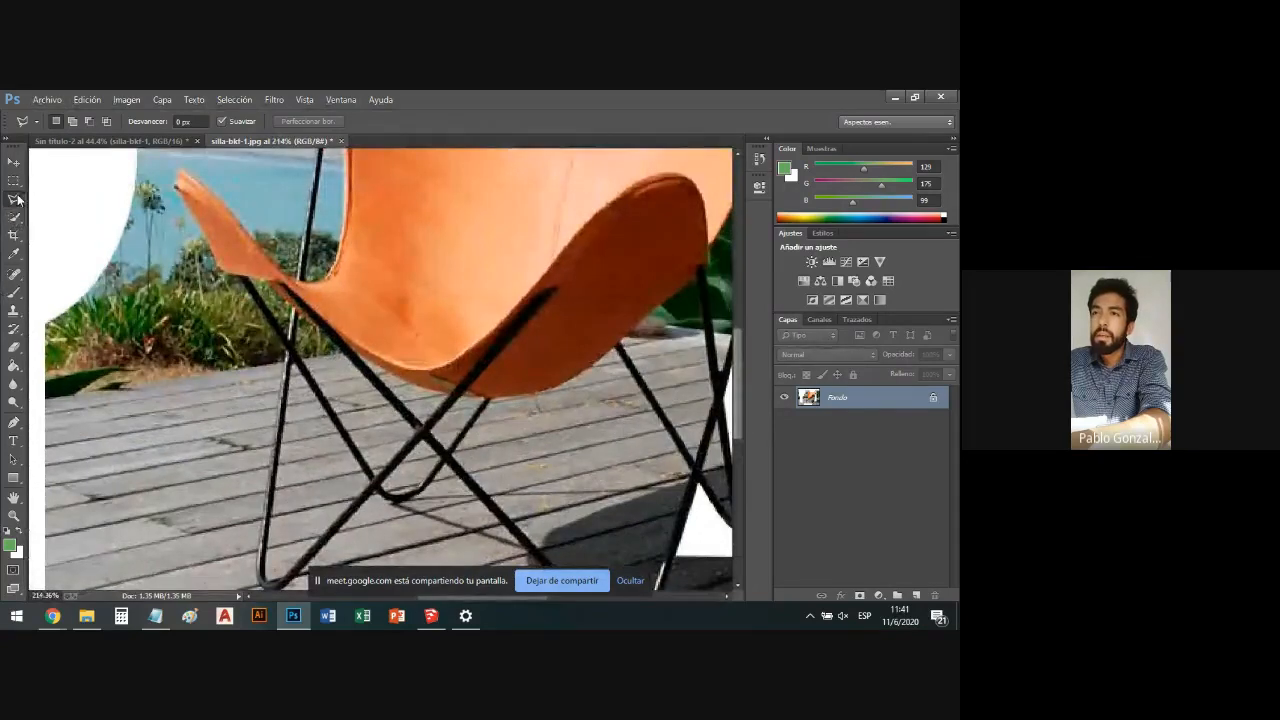
{"action": "right_click", "coordinate": [15, 199]}
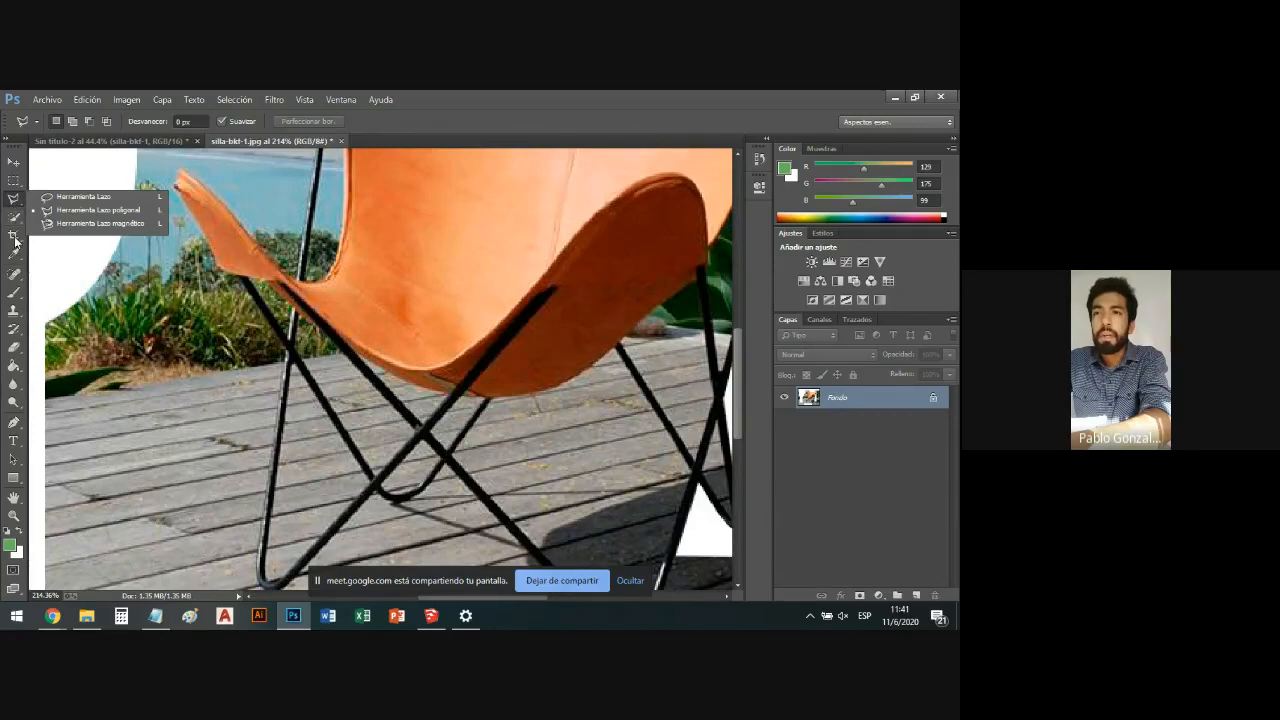
{"action": "left_click", "coordinate": [15, 218]}
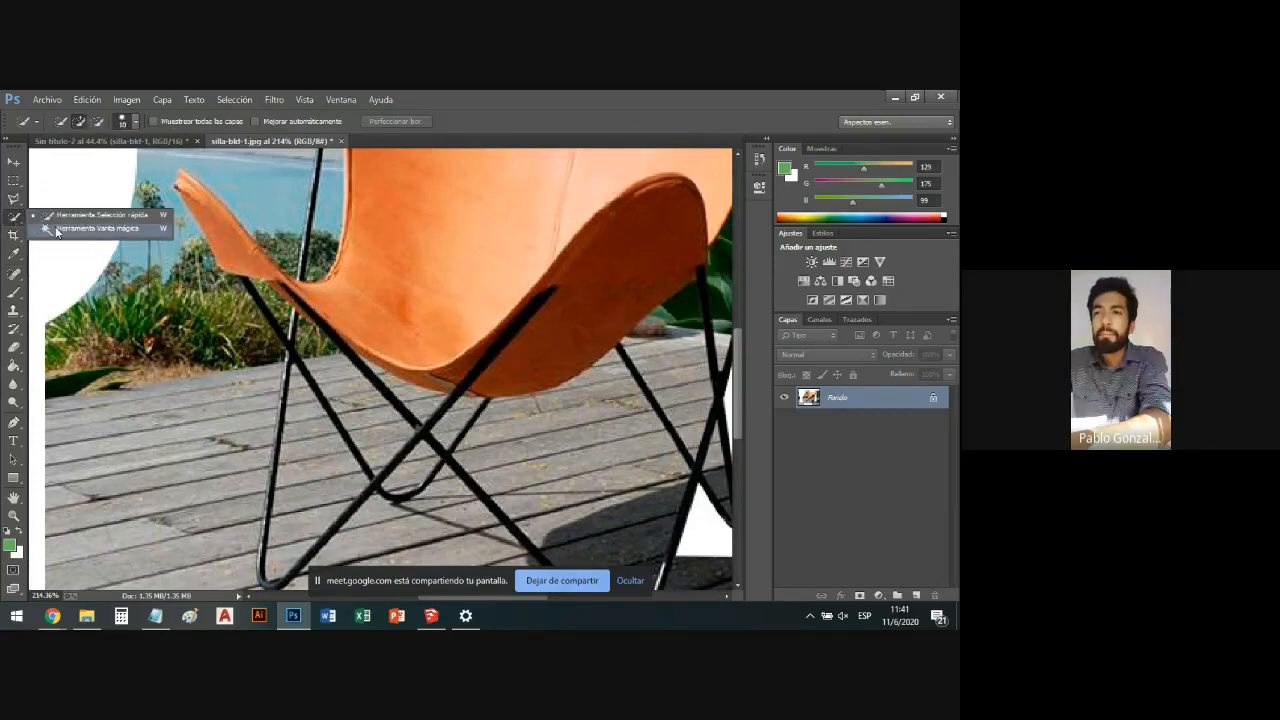
{"action": "left_click", "coordinate": [57, 231]}
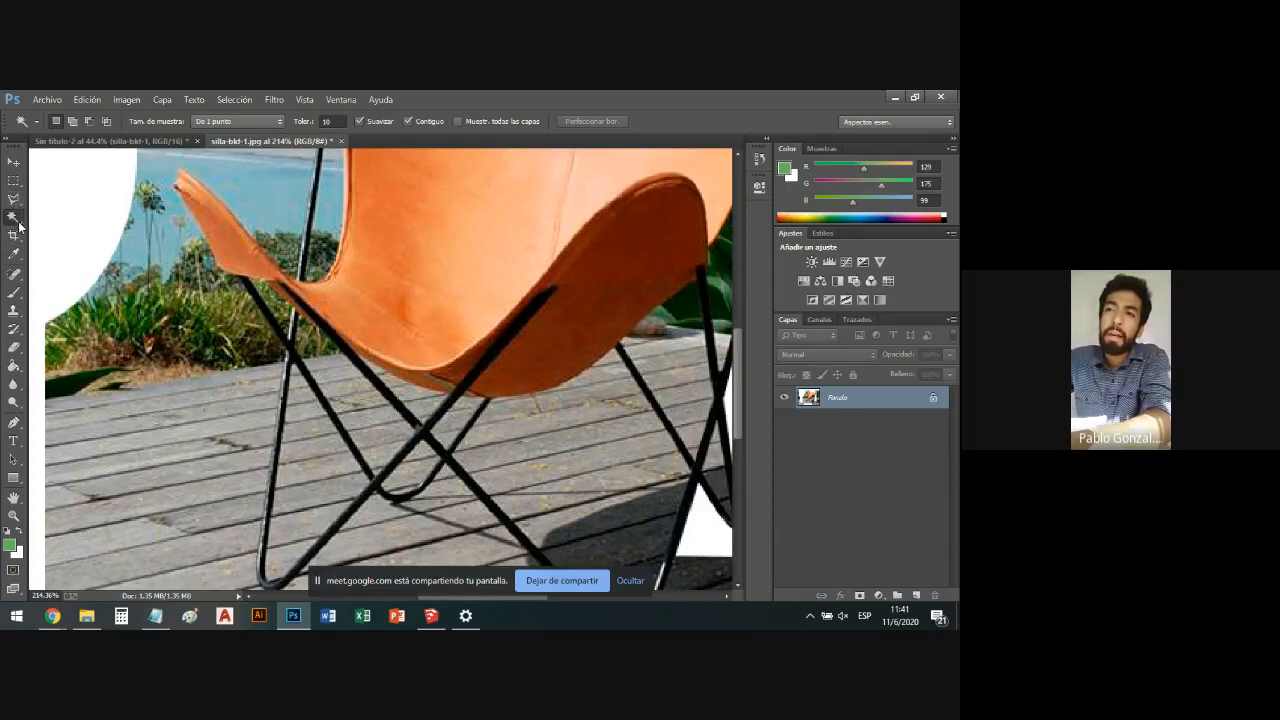
{"action": "left_click", "coordinate": [18, 223]}
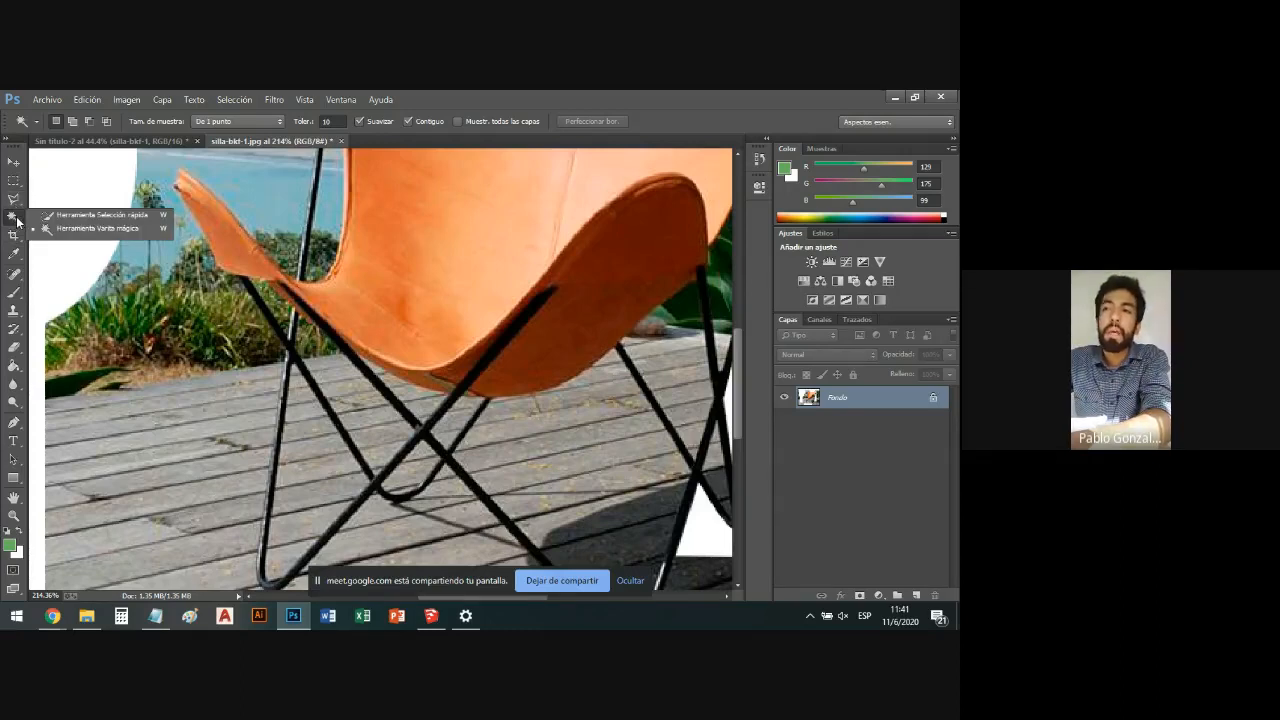
{"action": "left_click", "coordinate": [15, 220]}
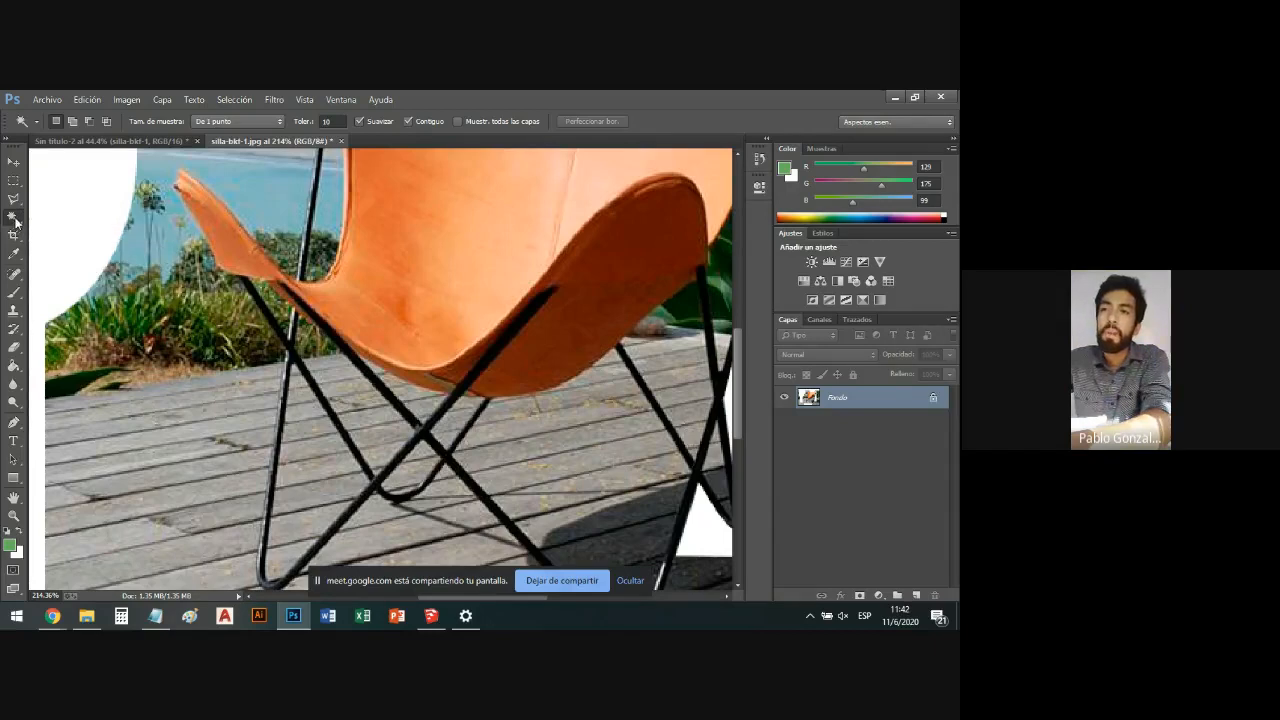
{"action": "left_click", "coordinate": [18, 220]}
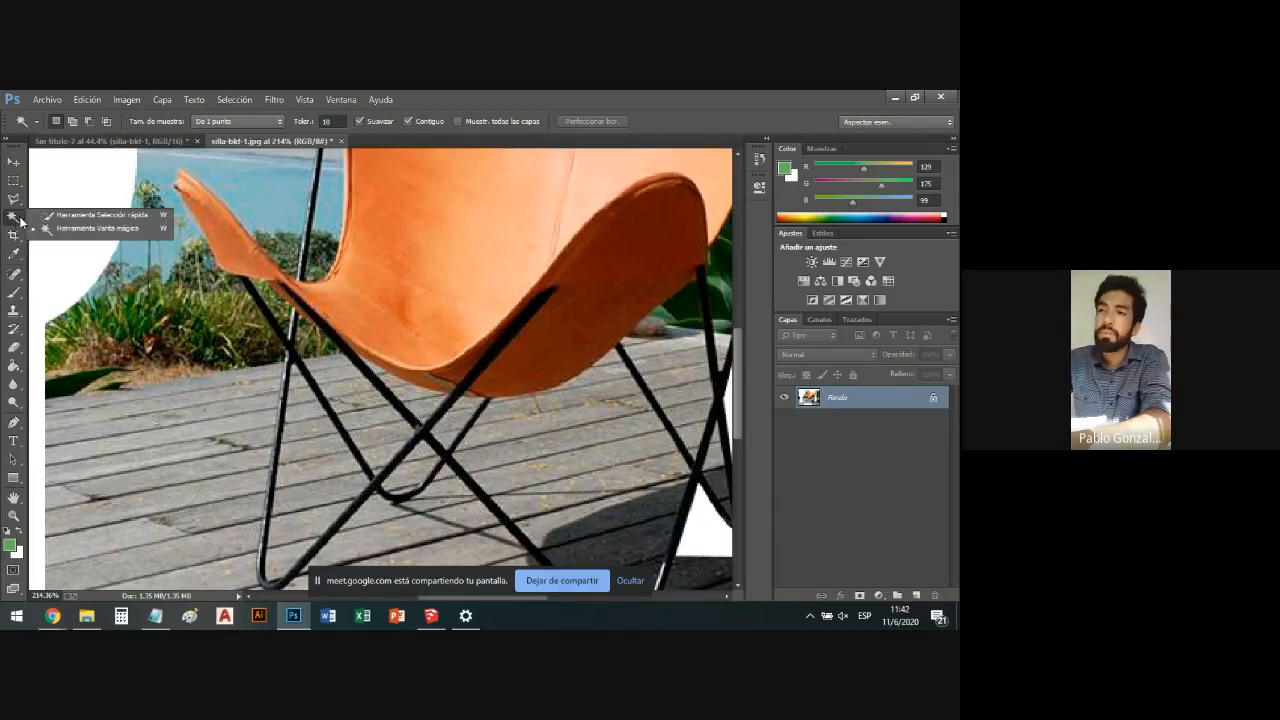
{"action": "left_click", "coordinate": [80, 229]}
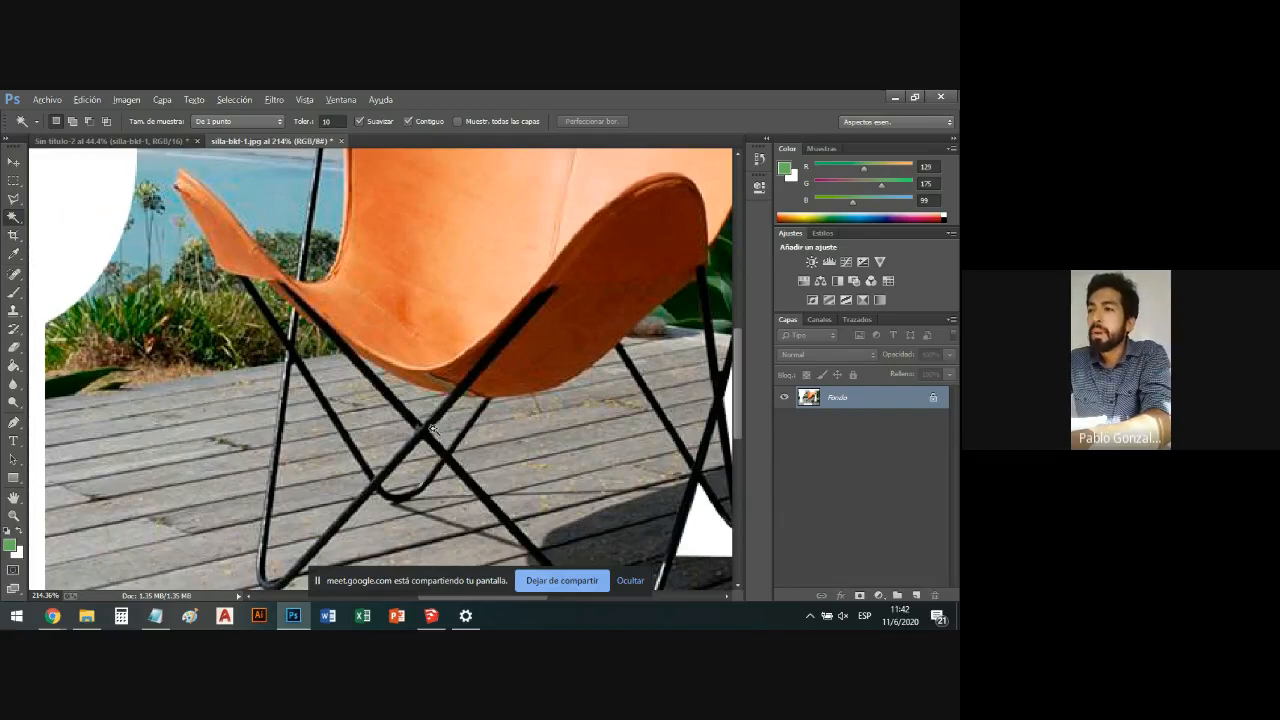
Sample the deck boards between the crossed front legs just below the seat with the Magic Wand.
{"action": "scroll", "coordinate": [425, 431], "scroll_direction": "up", "scroll_amount": 1}
{"action": "scroll", "coordinate": [425, 431], "scroll_direction": "up", "scroll_amount": 2}
{"action": "left_click", "coordinate": [426, 375]}
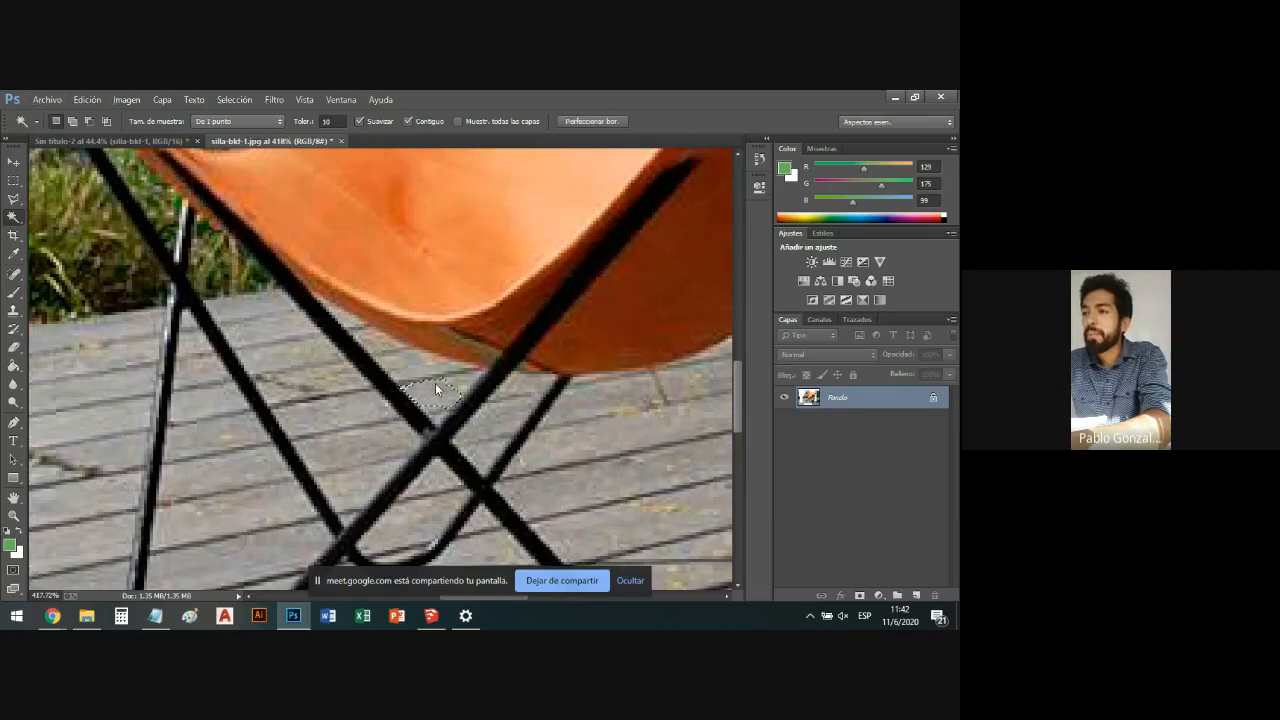
{"action": "left_click", "coordinate": [428, 373]}
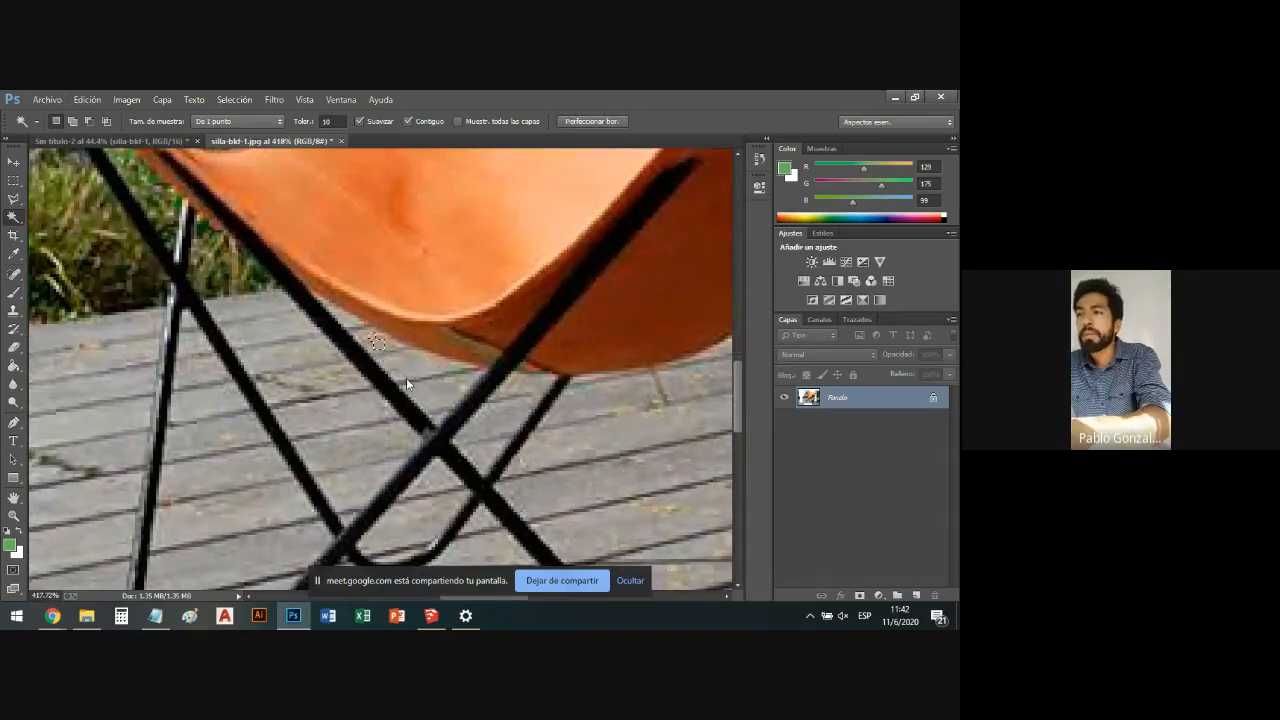
Set the Magic Wand tolerance to 50 and select the deck gap between the seat and the crossed front legs.
{"action": "left_click", "coordinate": [430, 393]}
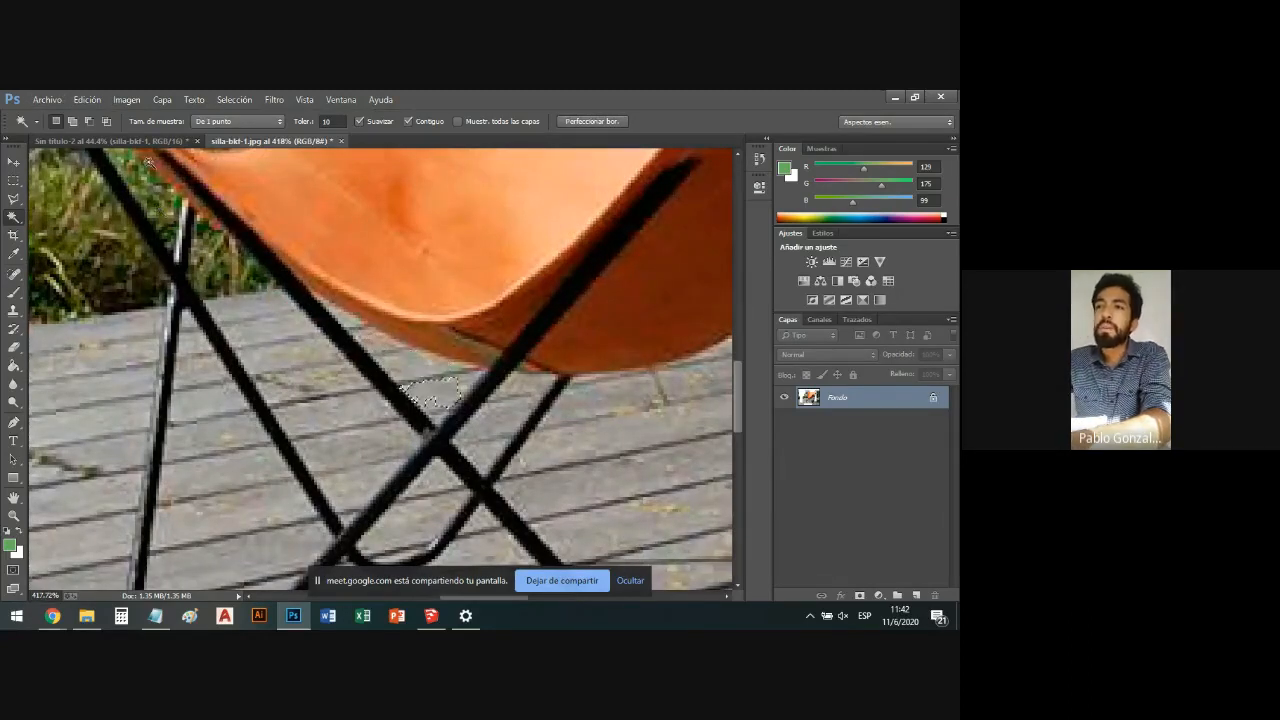
{"action": "double_click", "coordinate": [330, 121]}
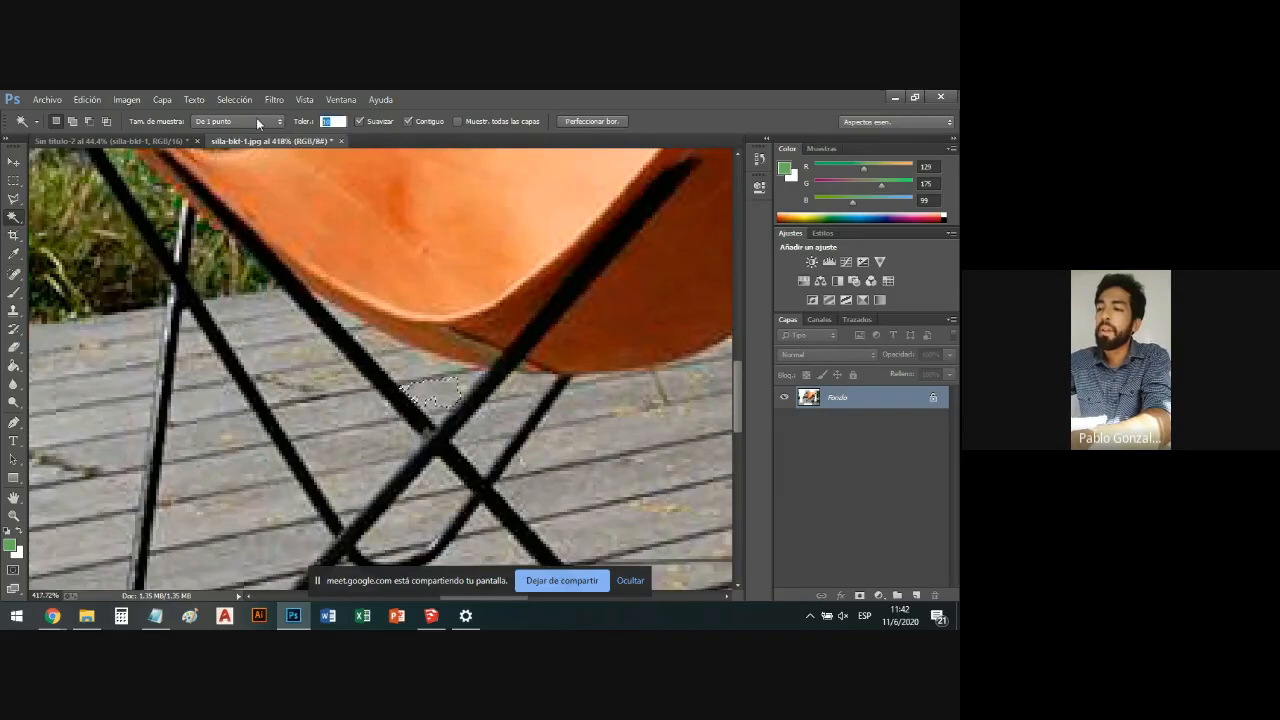
{"action": "type", "text": "50"}
{"action": "left_click", "coordinate": [421, 366]}
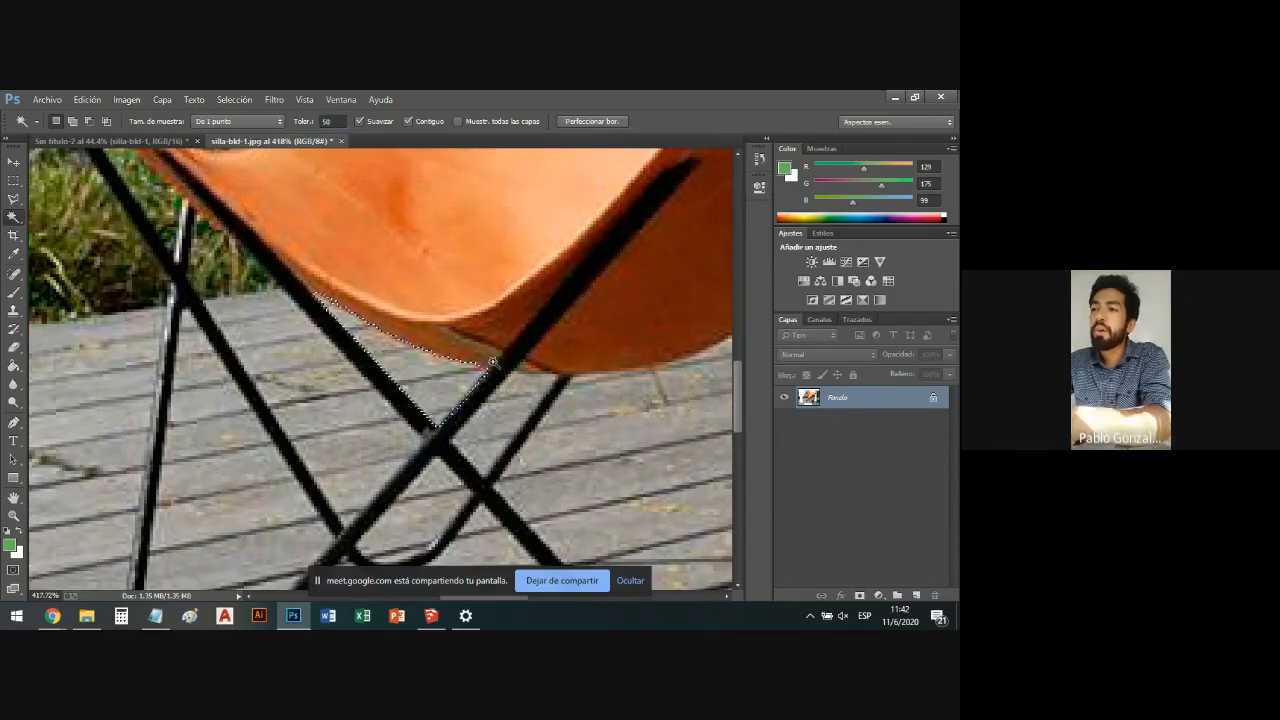
Try filling the selected gap with the background color in Normal mode at 100% opacity, and undo that fill.
{"action": "key", "text": "Delete"}
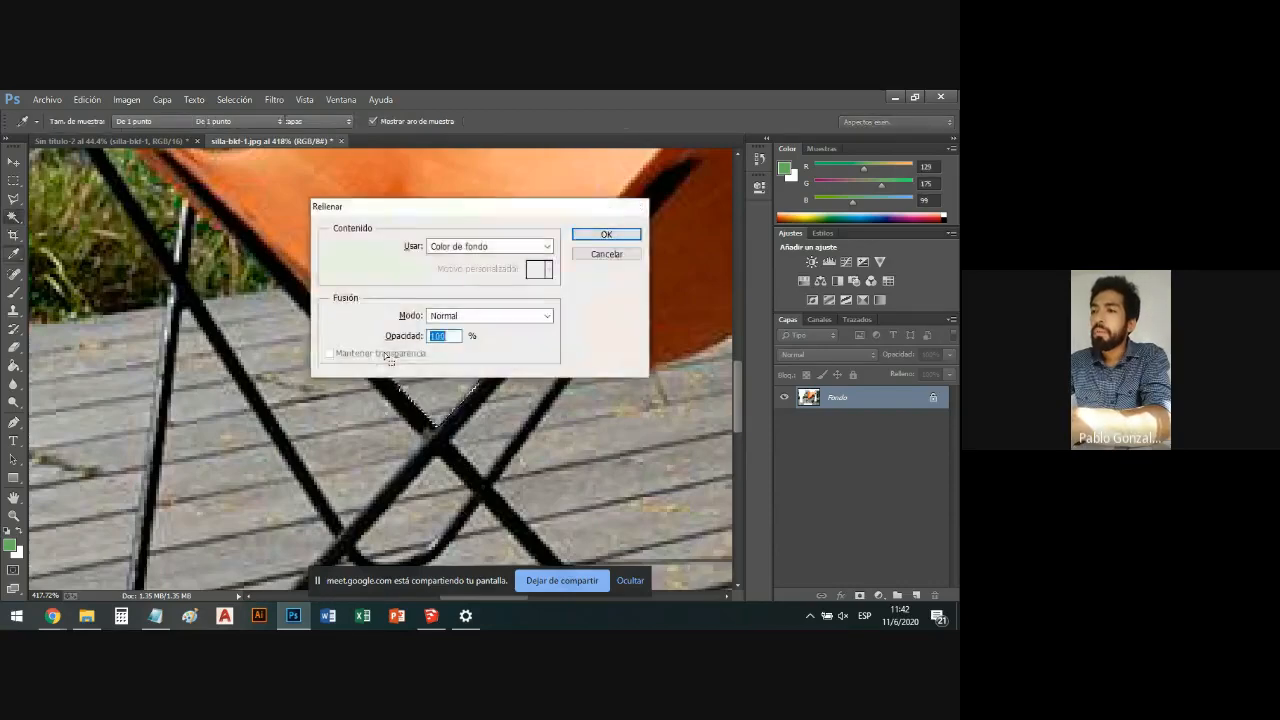
{"action": "key", "text": "Return"}
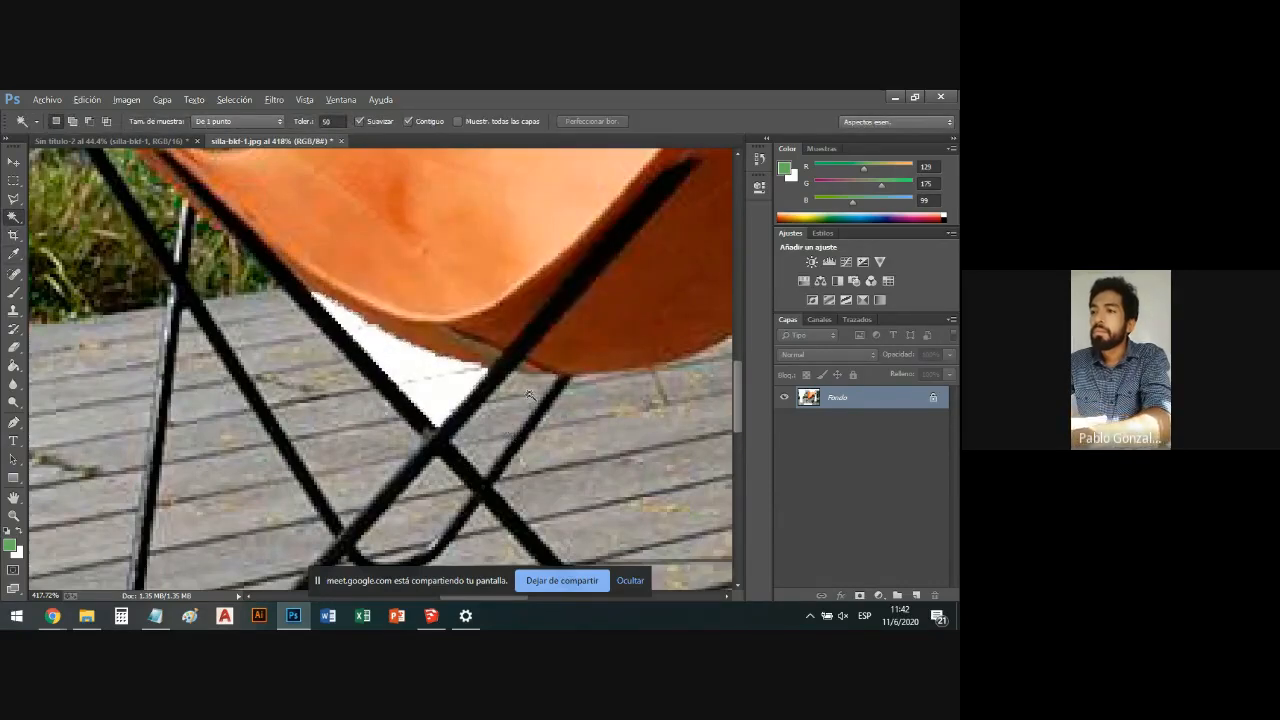
{"action": "scroll", "coordinate": [536, 427], "scroll_direction": "down", "scroll_amount": 3}
{"action": "scroll", "coordinate": [538, 428], "scroll_direction": "down", "scroll_amount": 1}
{"action": "scroll", "coordinate": [538, 428], "scroll_direction": "up", "scroll_amount": 5}
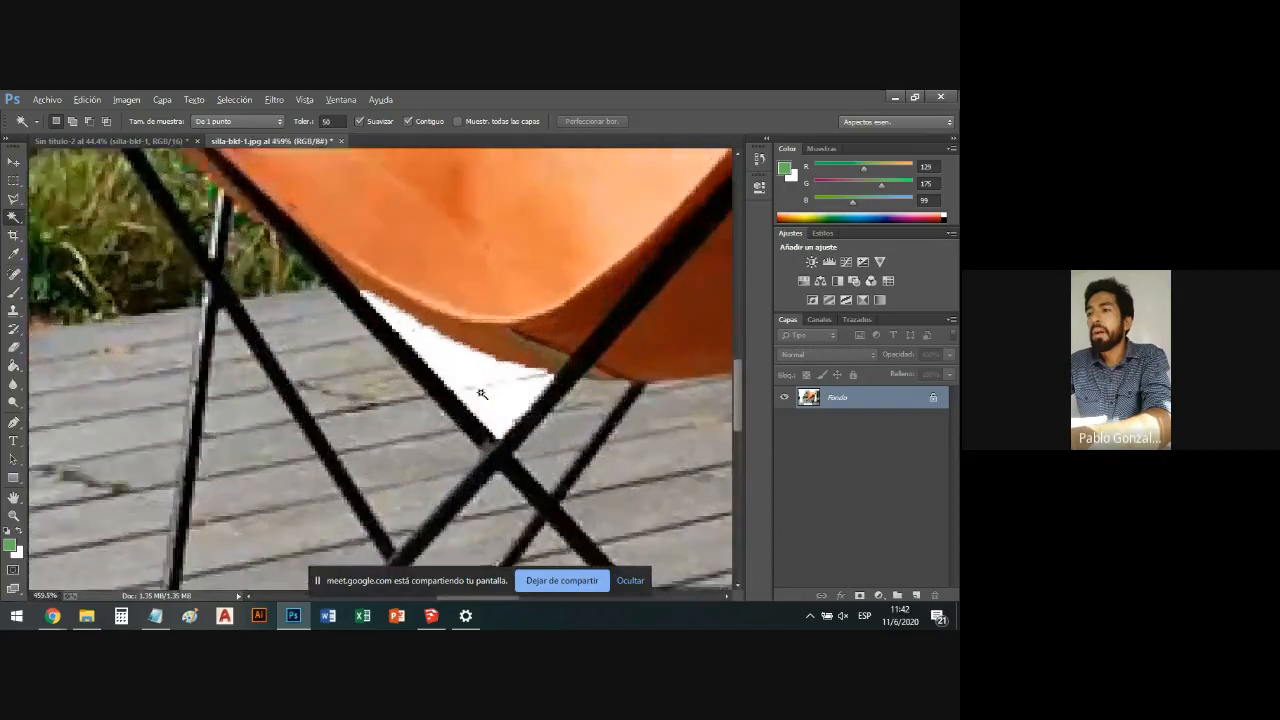
{"action": "scroll", "coordinate": [390, 306], "scroll_direction": "up", "scroll_amount": 1}
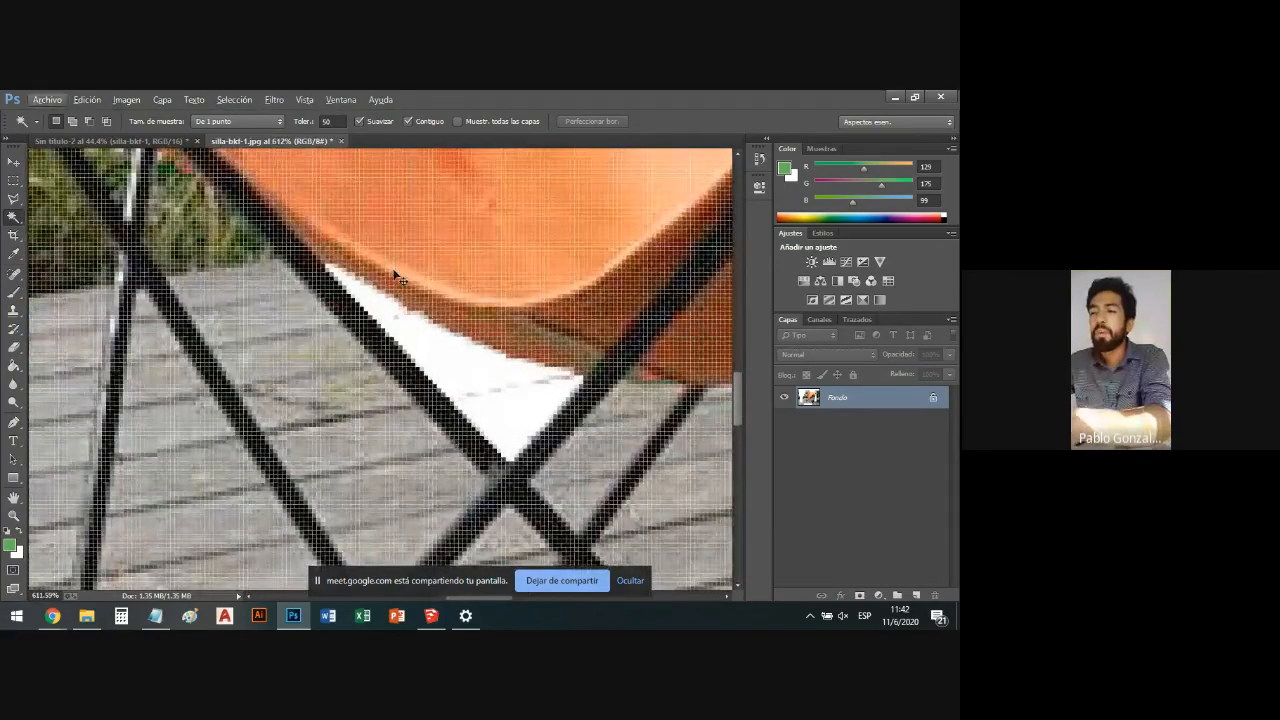
{"action": "key", "text": "ctrl+z"}
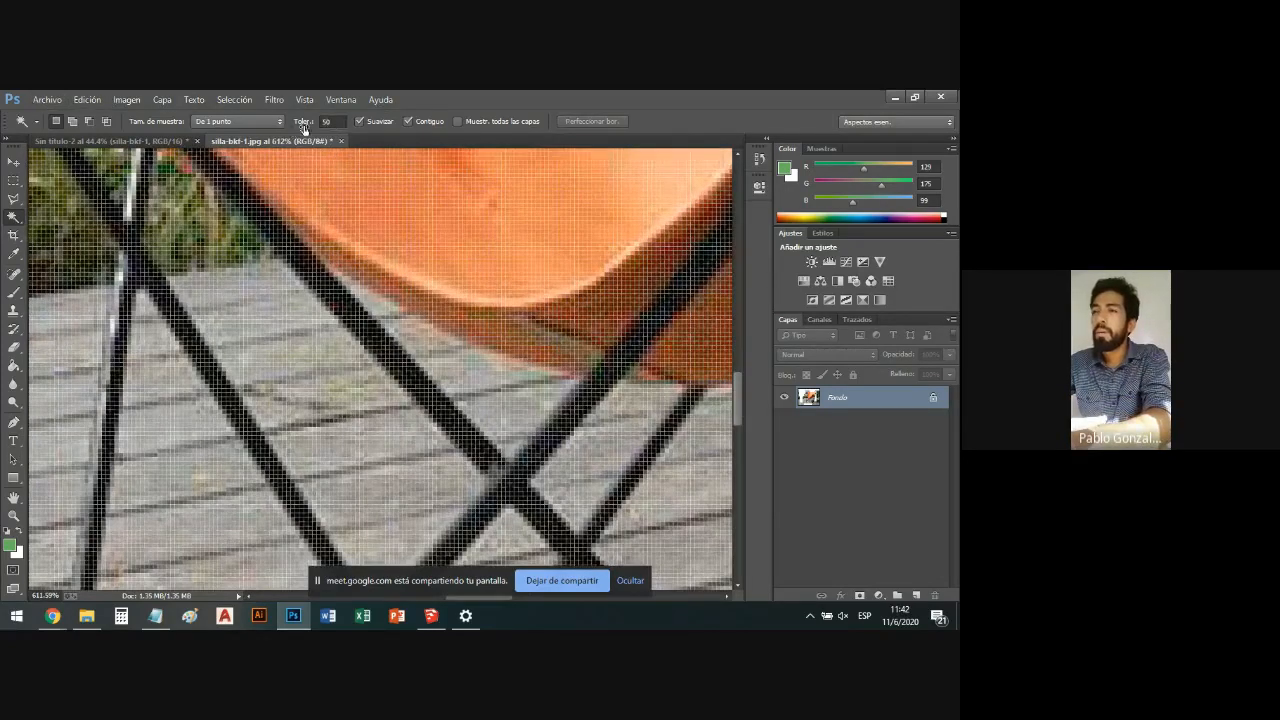
Select the deck gap under the seat, including its narrow upper corner, with the Magic Wand at tolerance 30 and fill it with the background color.
{"action": "left_click_drag", "start_coordinate": [337, 122], "coordinate": [296, 125]}
{"action": "type", "text": "30"}
{"action": "key", "text": "Return"}
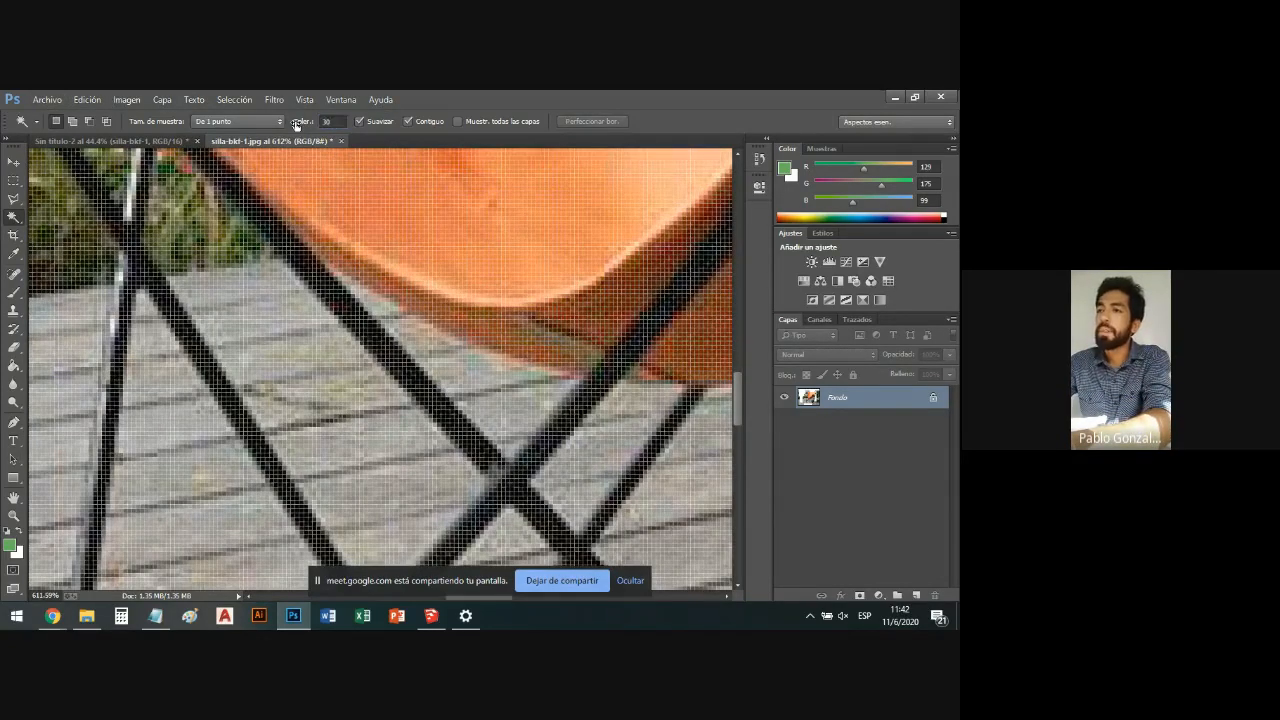
{"action": "left_click", "coordinate": [486, 373]}
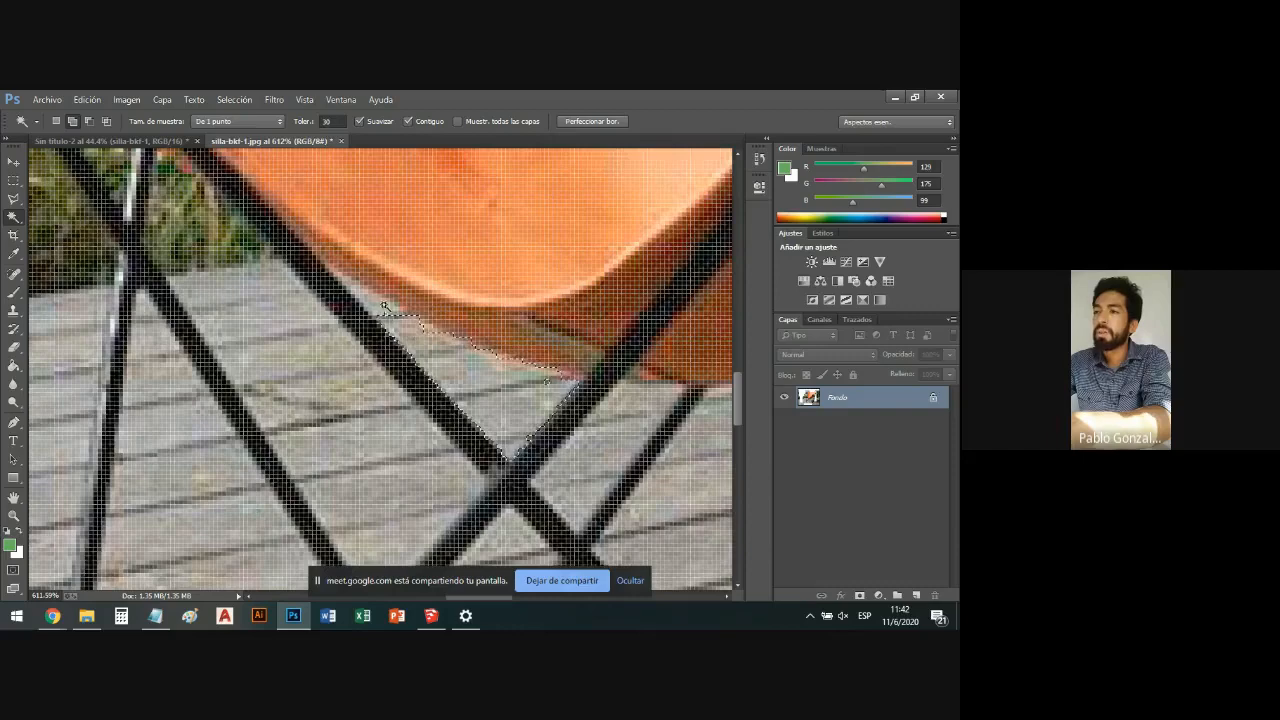
{"action": "key", "text": "i"}
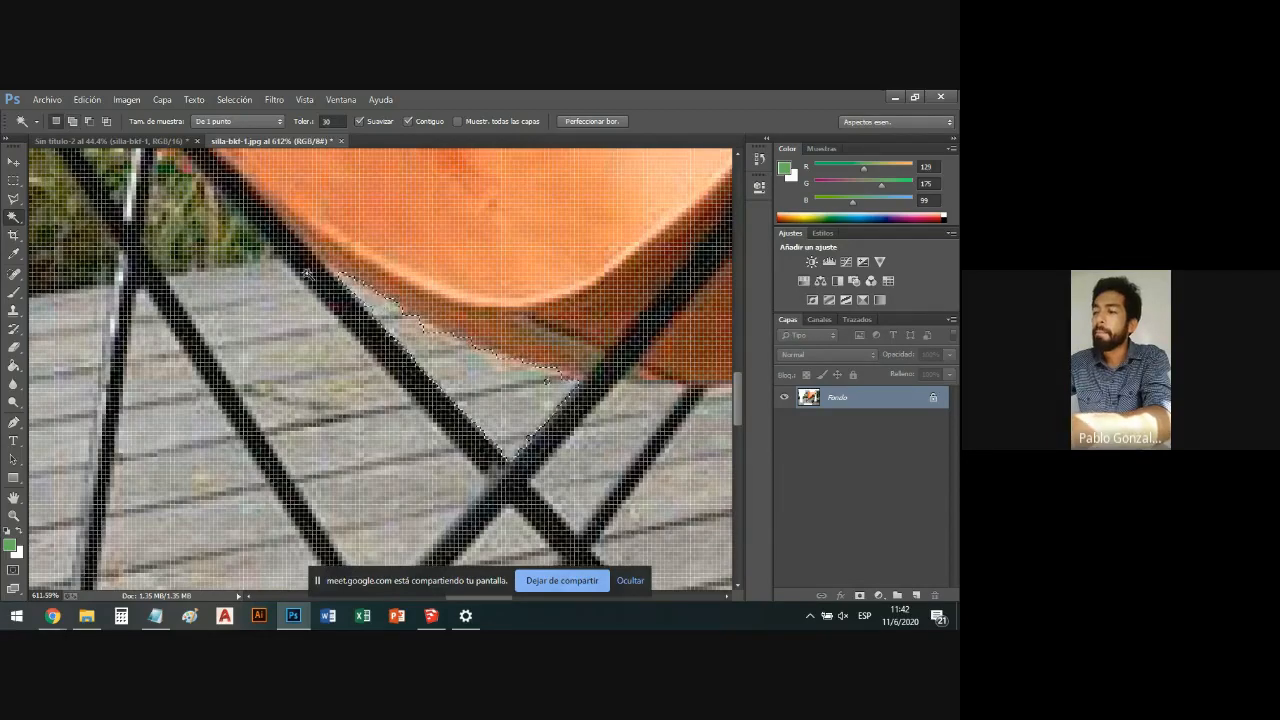
{"action": "key", "text": "shift+F5"}
{"action": "key", "text": "Return"}
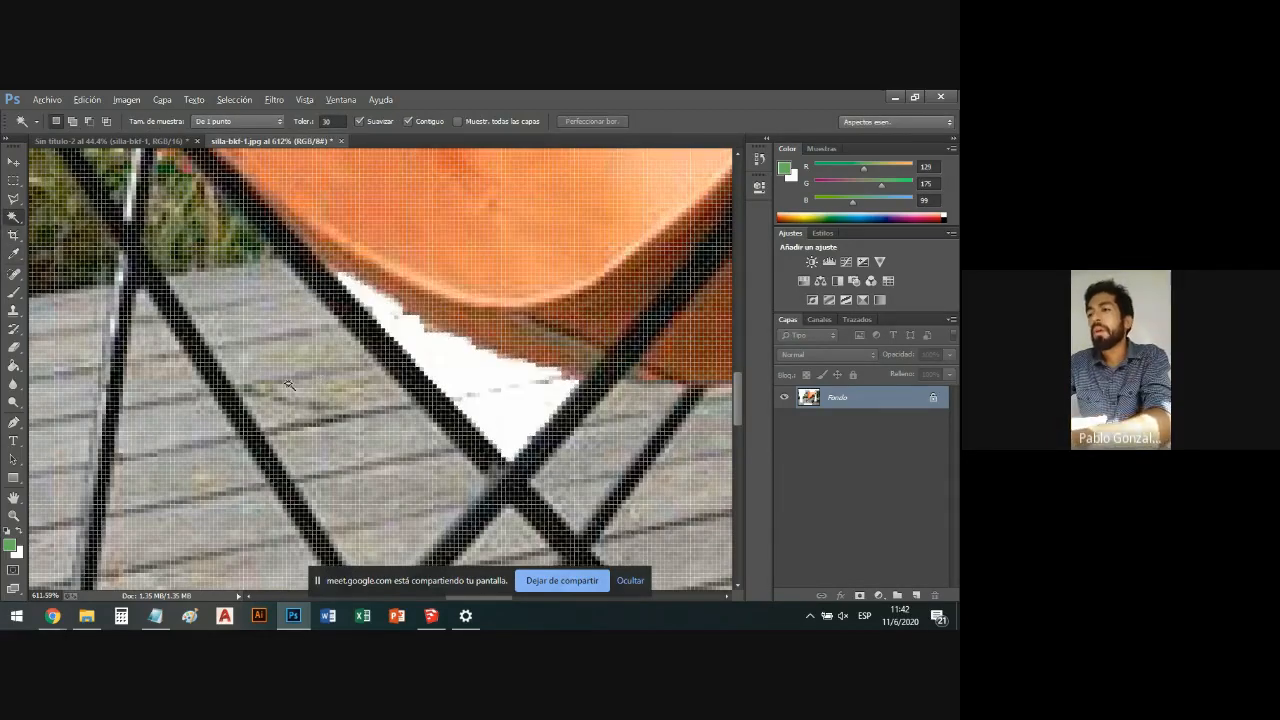
Examine the edges of the white fill beneath the seat up close and in relation to the whole chair.
{"action": "scroll", "coordinate": [260, 388], "scroll_direction": "down", "scroll_amount": 2}
{"action": "scroll", "coordinate": [260, 388], "scroll_direction": "down", "scroll_amount": 5}
{"action": "scroll", "coordinate": [300, 374], "scroll_direction": "up", "scroll_amount": 6}
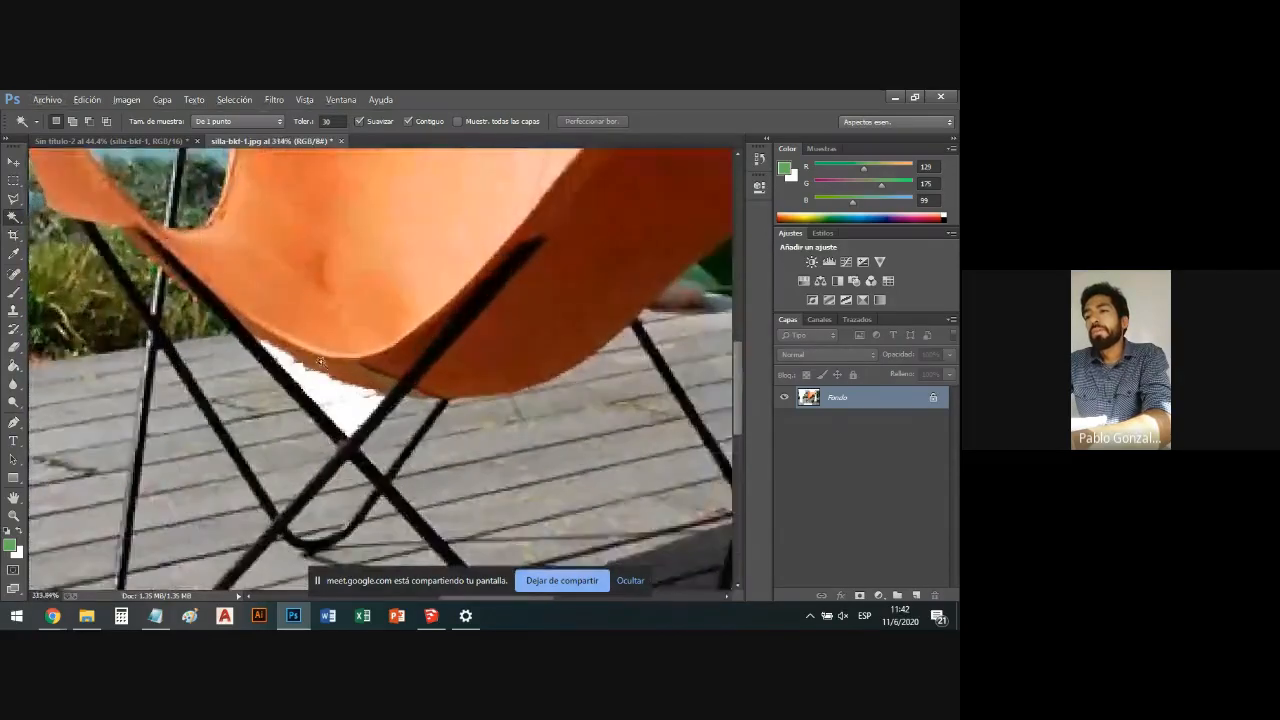
{"action": "scroll", "coordinate": [300, 375], "scroll_direction": "up", "scroll_amount": 4}
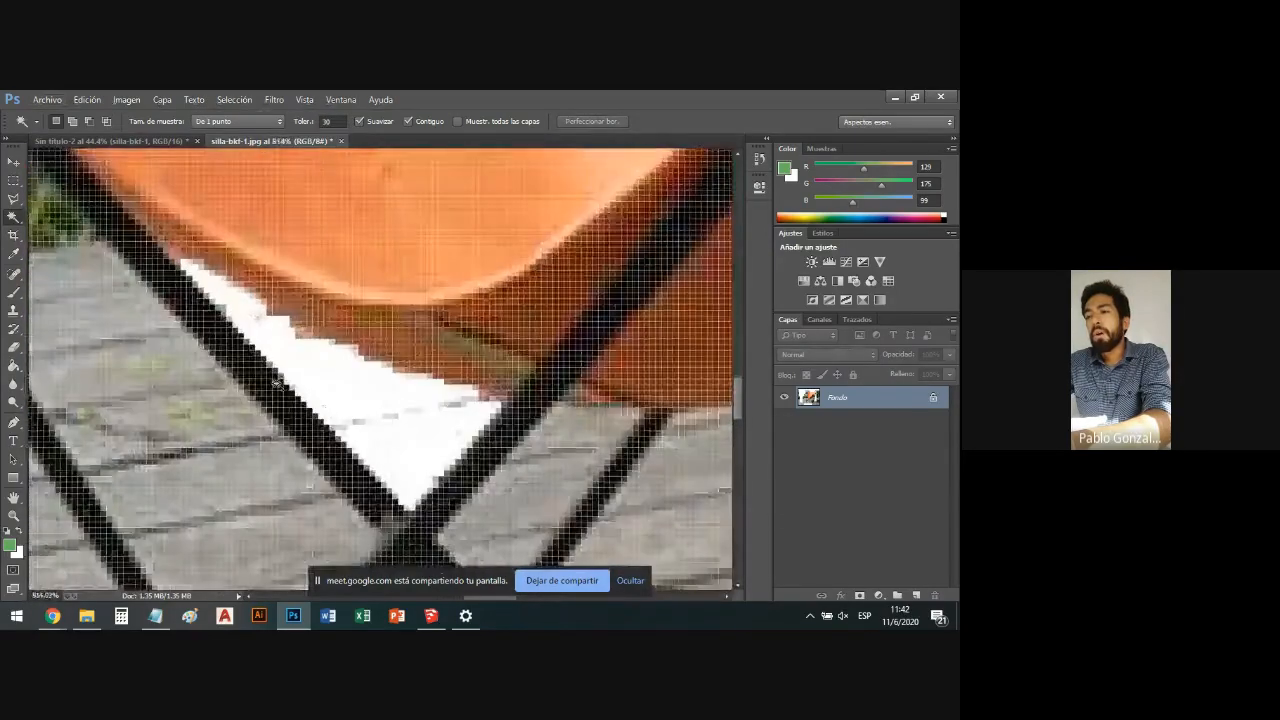
{"action": "scroll", "coordinate": [252, 352], "scroll_direction": "down", "scroll_amount": 3}
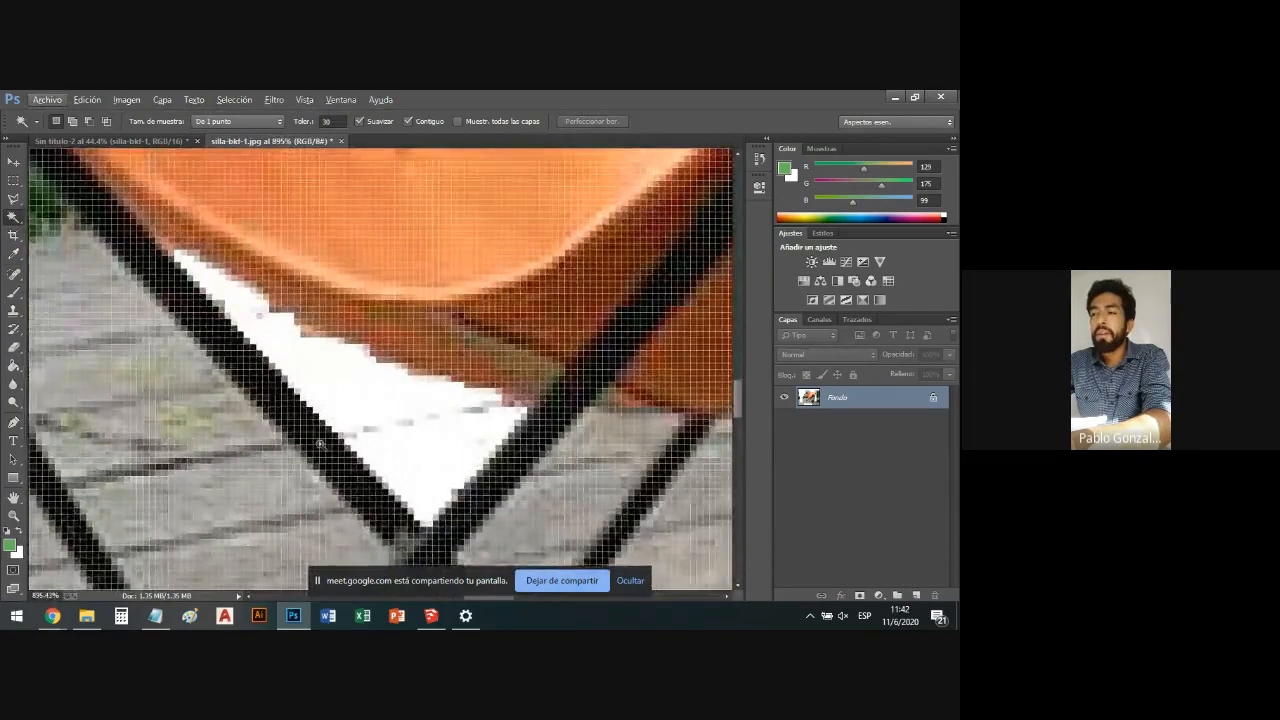
{"action": "scroll", "coordinate": [337, 377], "scroll_direction": "down", "scroll_amount": 6}
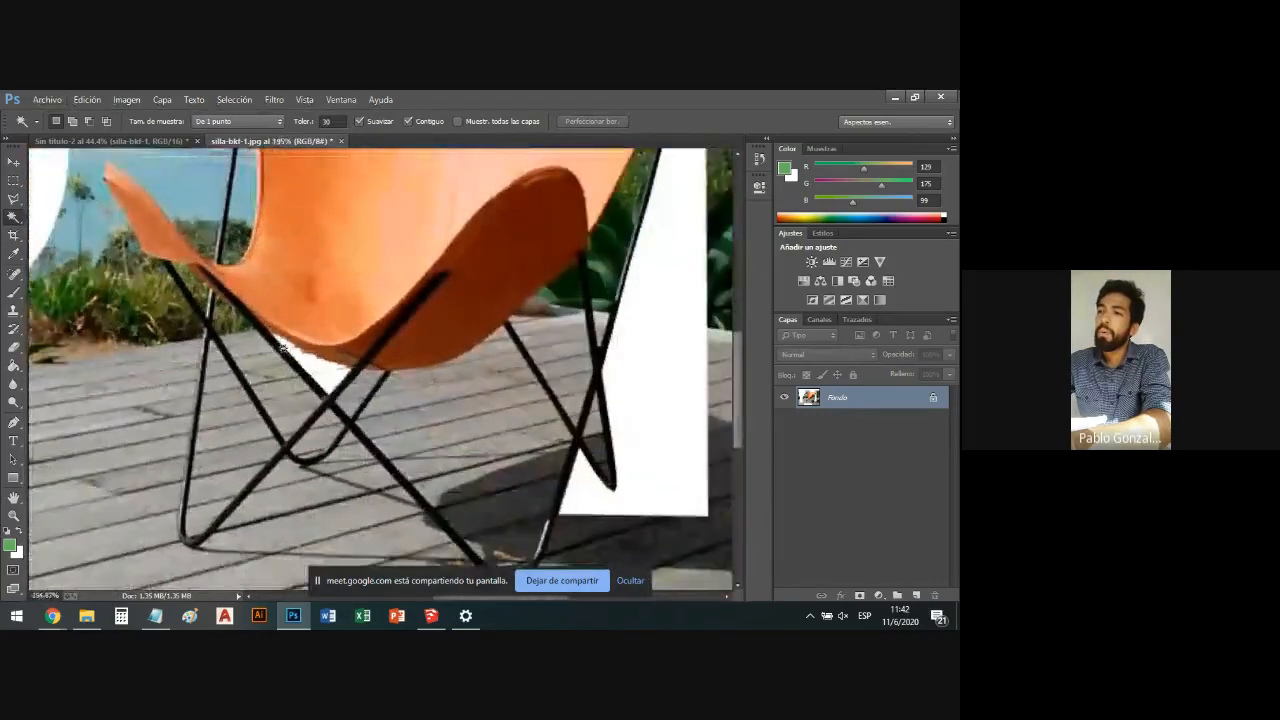
{"action": "scroll", "coordinate": [277, 341], "scroll_direction": "down", "scroll_amount": 3}
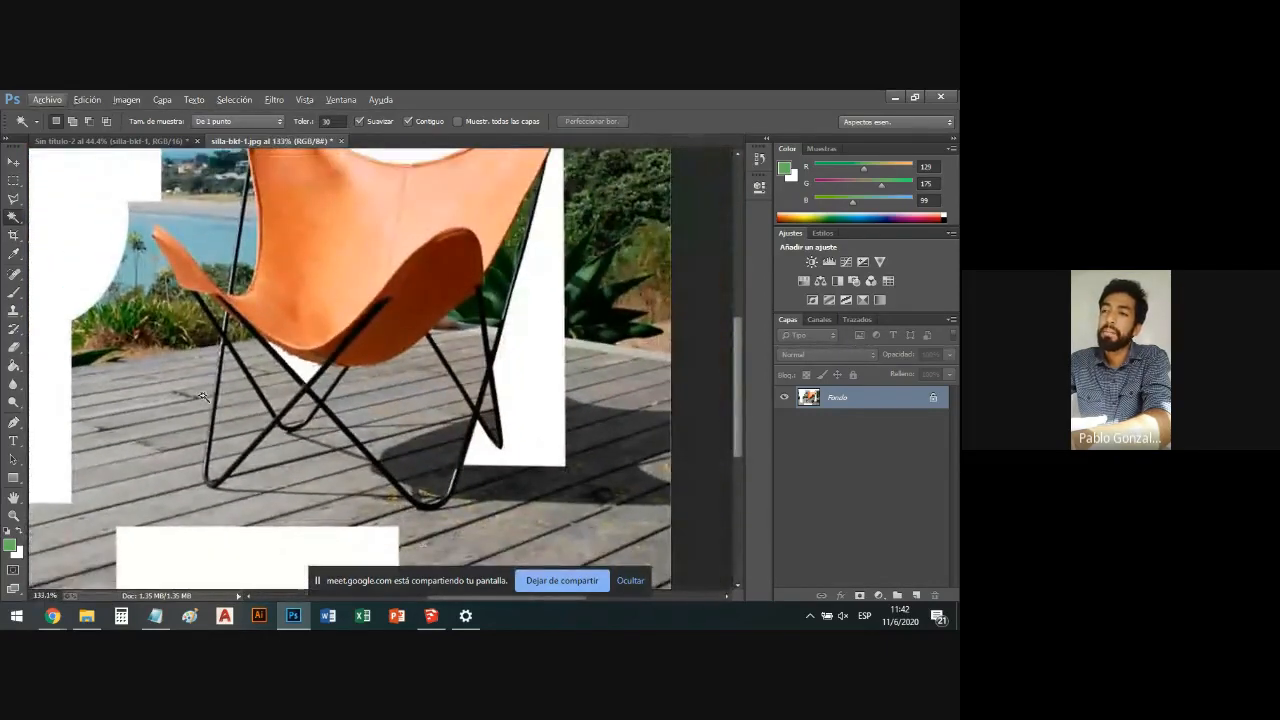
{"action": "scroll", "coordinate": [279, 342], "scroll_direction": "up", "scroll_amount": 6}
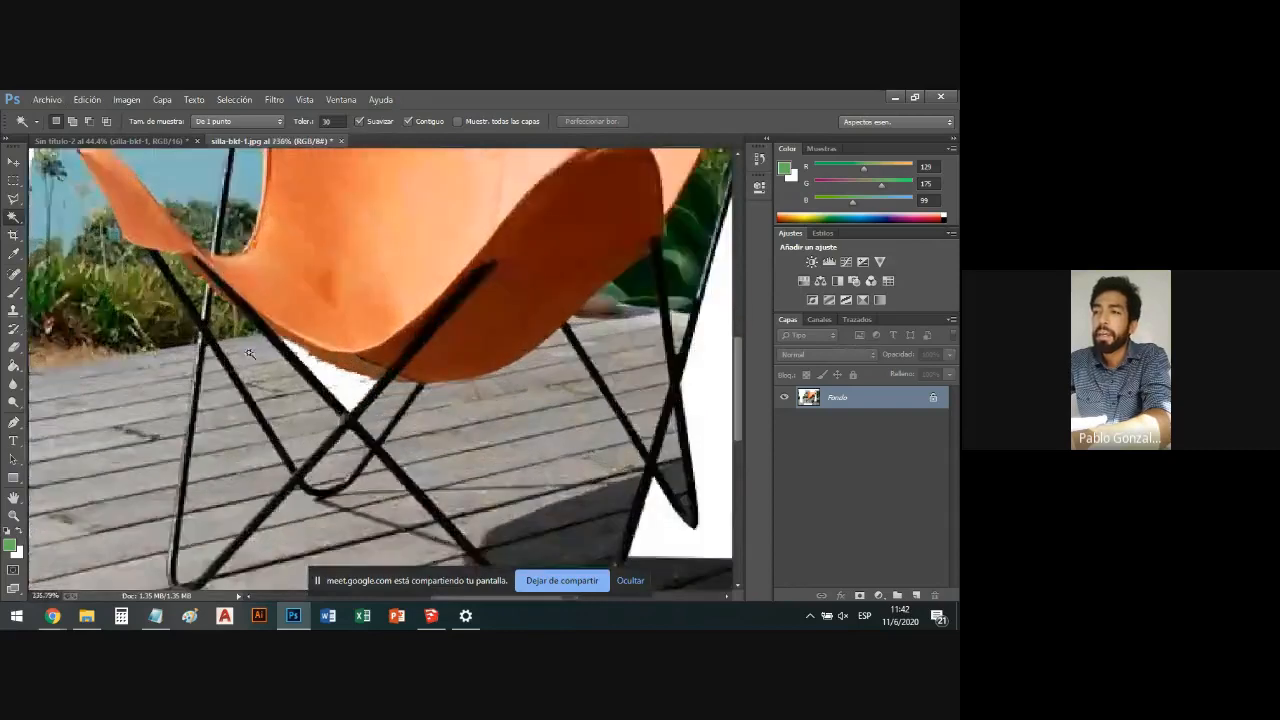
{"action": "scroll", "coordinate": [318, 373], "scroll_direction": "up", "scroll_amount": 3}
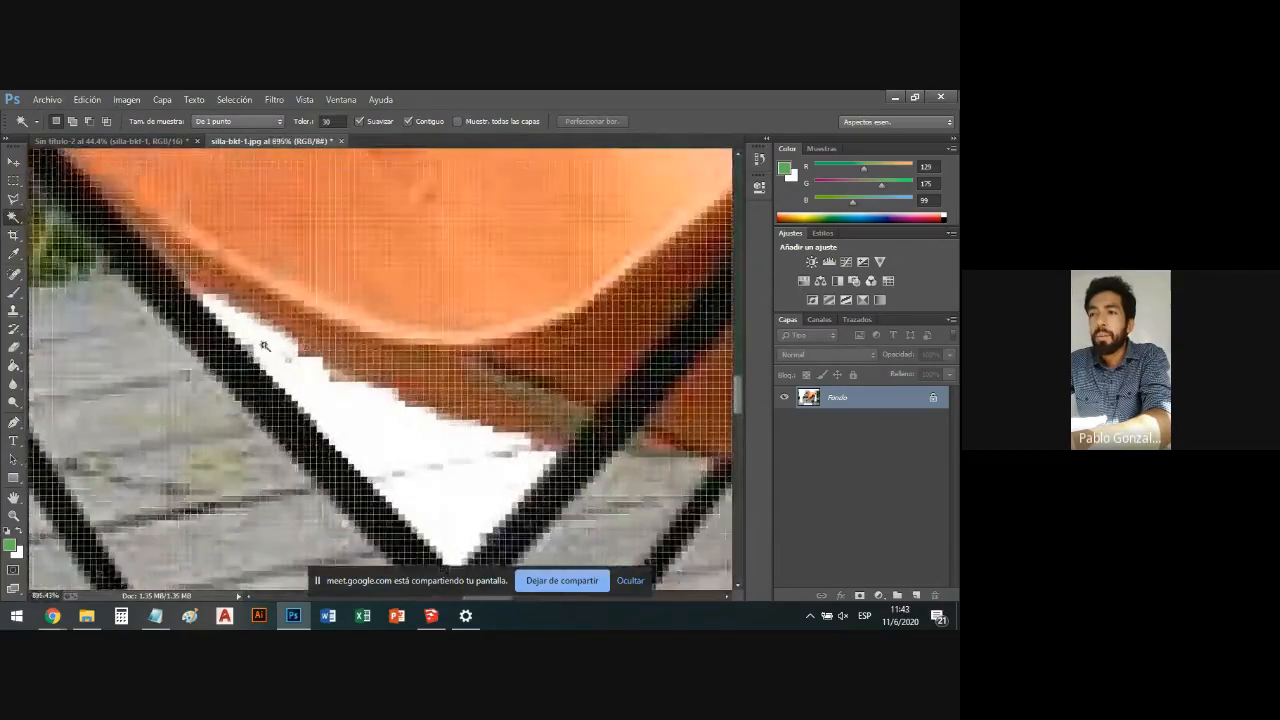
Trace a Polygonal Lasso selection along the seat's lower edge and down the crossing leg, closing it through the white gap.
{"action": "left_click", "coordinate": [16, 201]}
{"action": "left_click", "coordinate": [100, 210]}
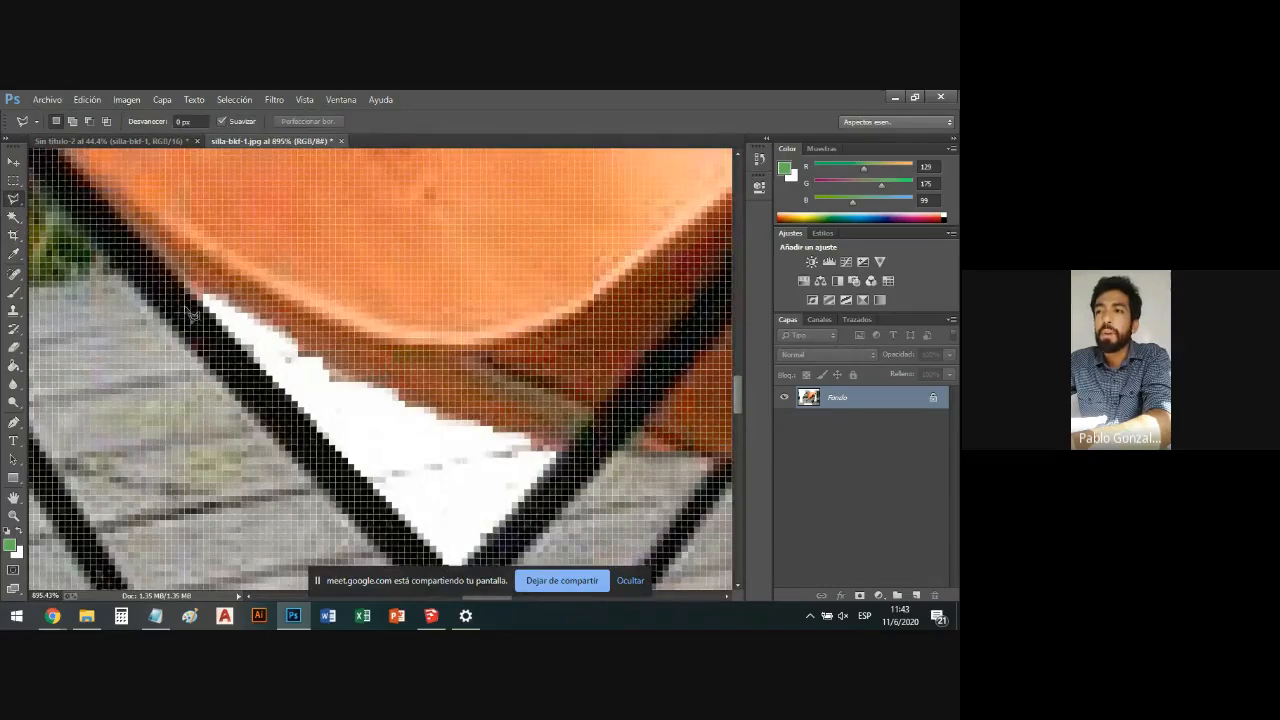
{"action": "left_click", "coordinate": [178, 268]}
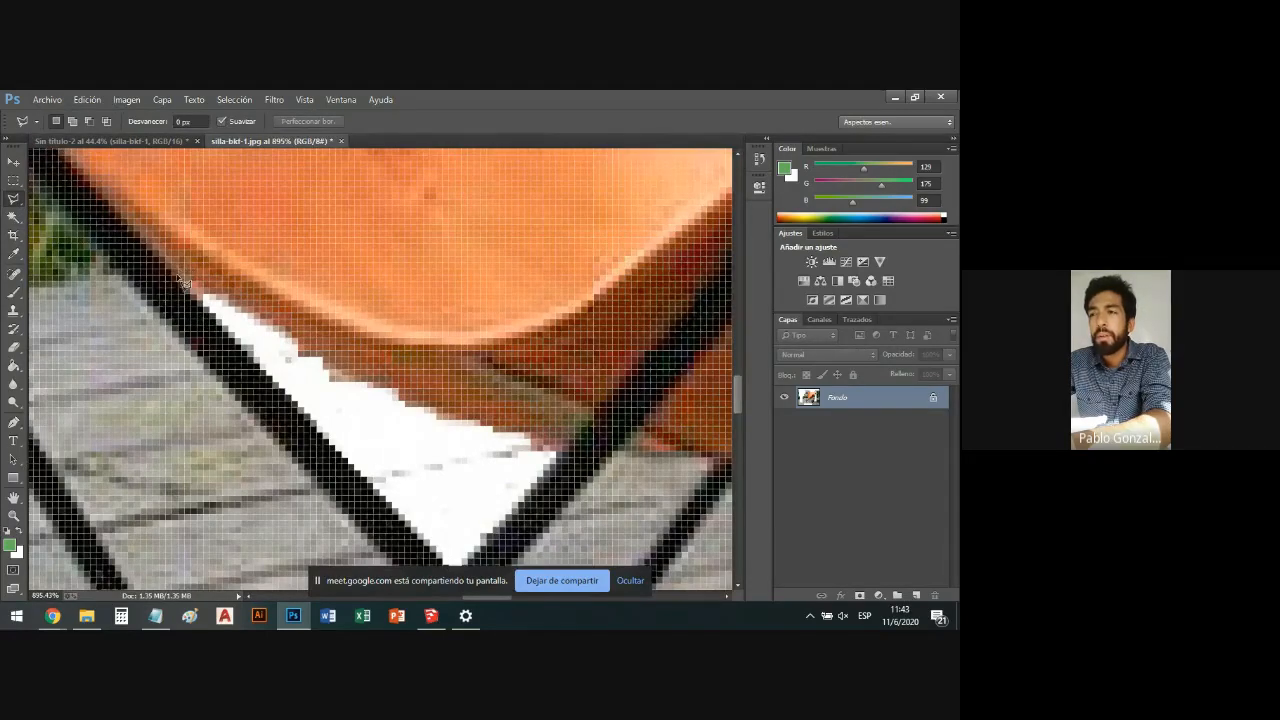
{"action": "left_click", "coordinate": [334, 365]}
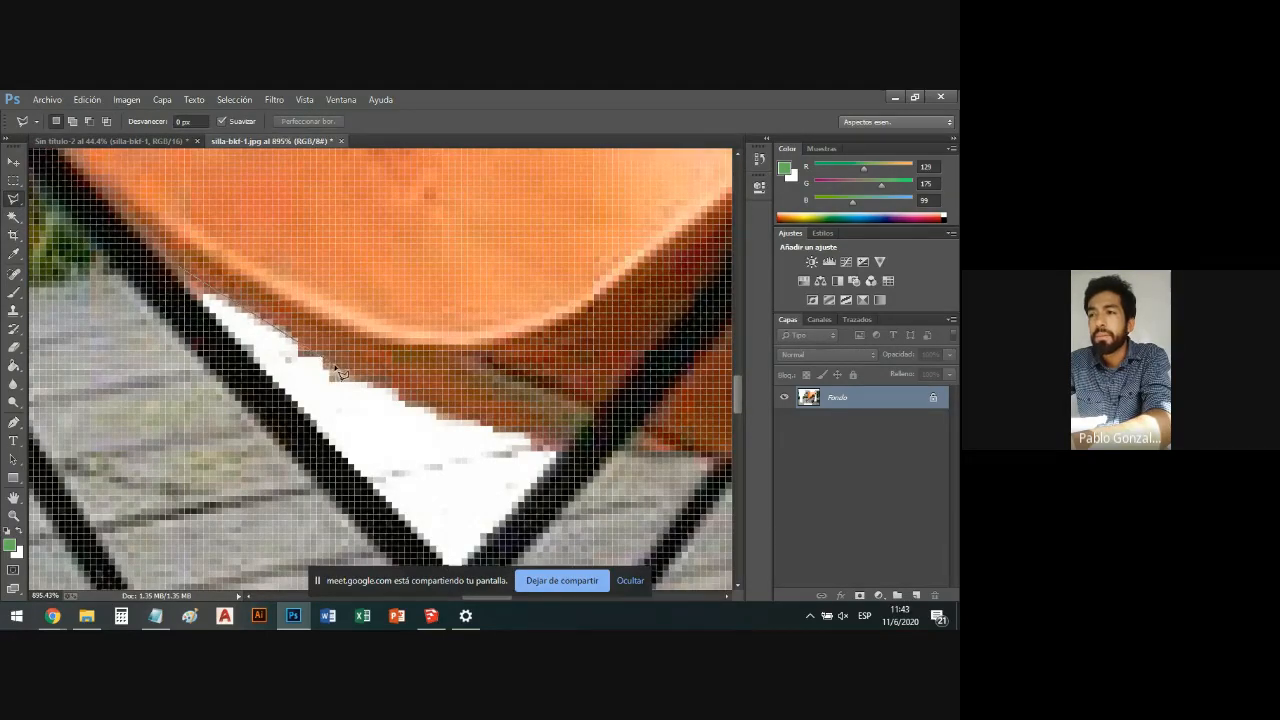
{"action": "left_click", "coordinate": [446, 416]}
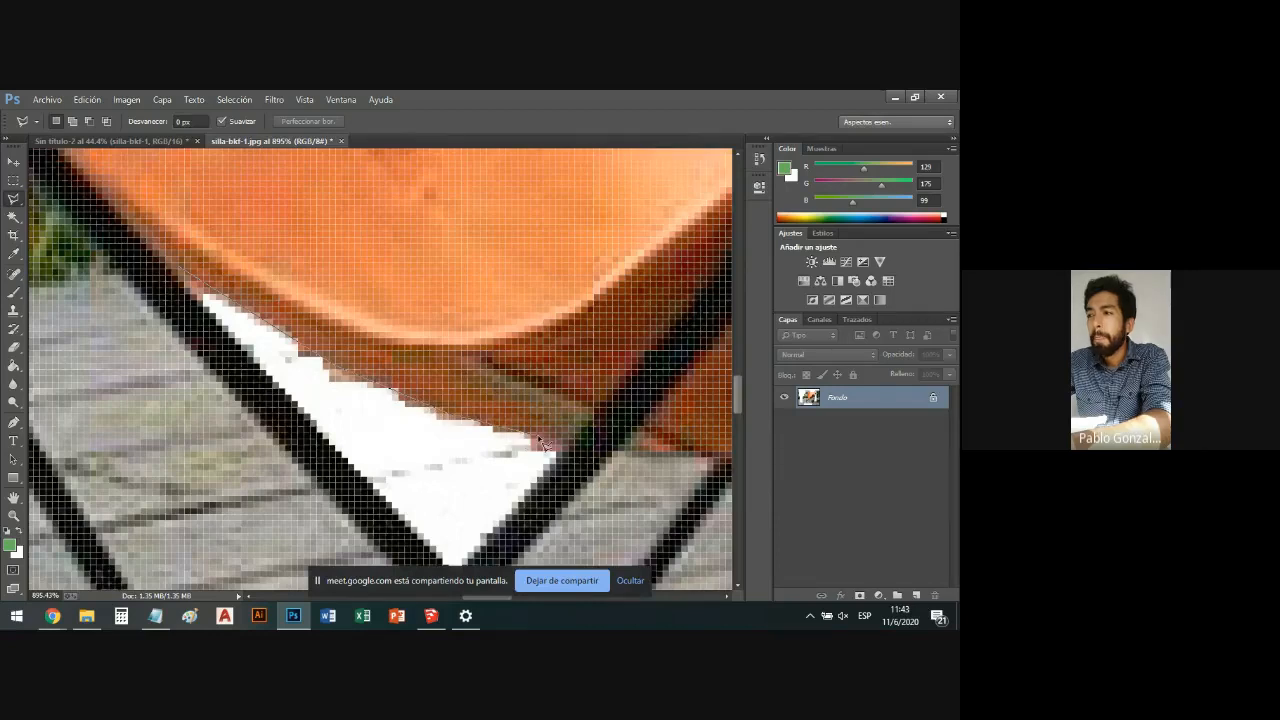
{"action": "left_click", "coordinate": [560, 448]}
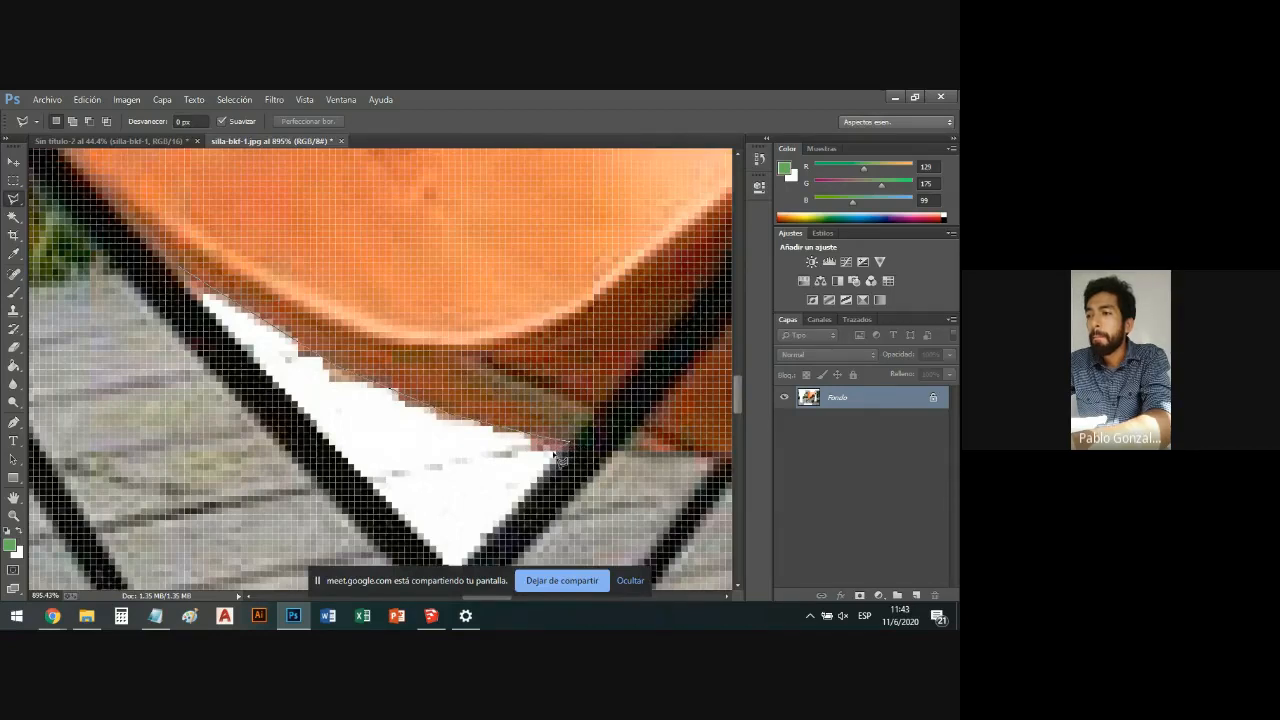
{"action": "left_click", "coordinate": [478, 546]}
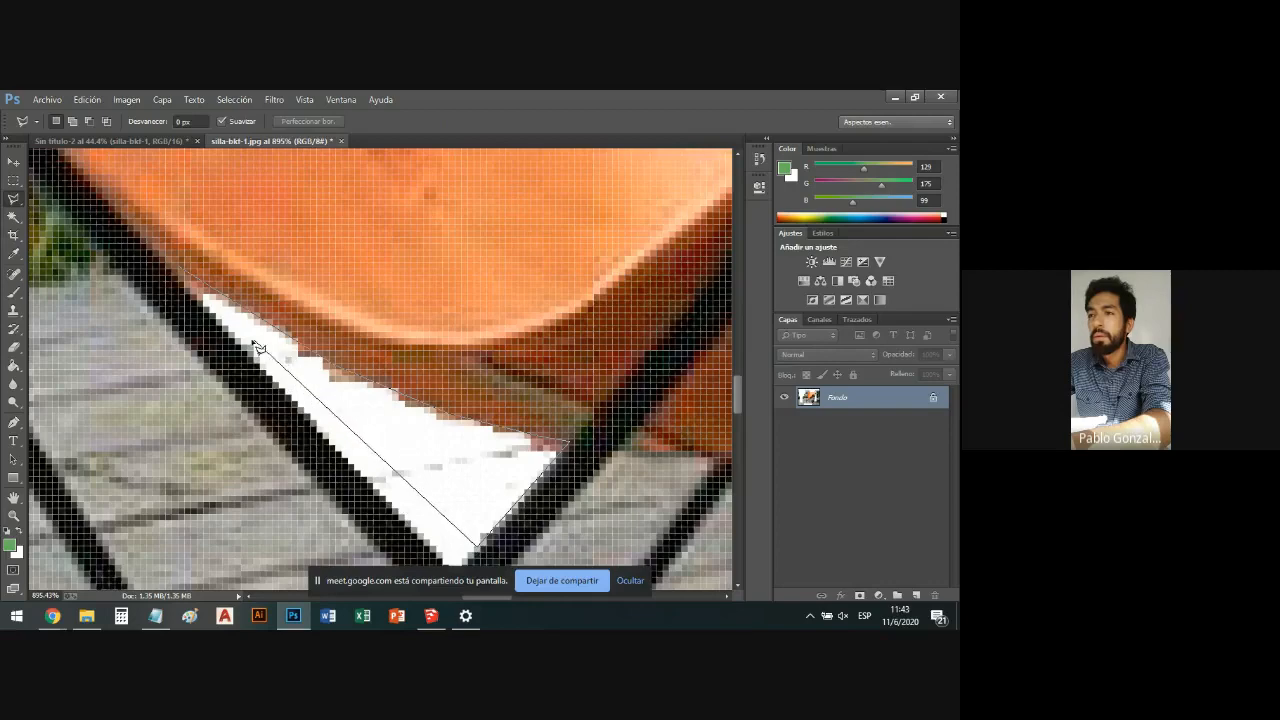
{"action": "double_click", "coordinate": [254, 345]}
Fill the leftover strip under the seat with the background color in Normal mode at 100% opacity and deselect.
{"action": "key", "text": "shift+F5"}
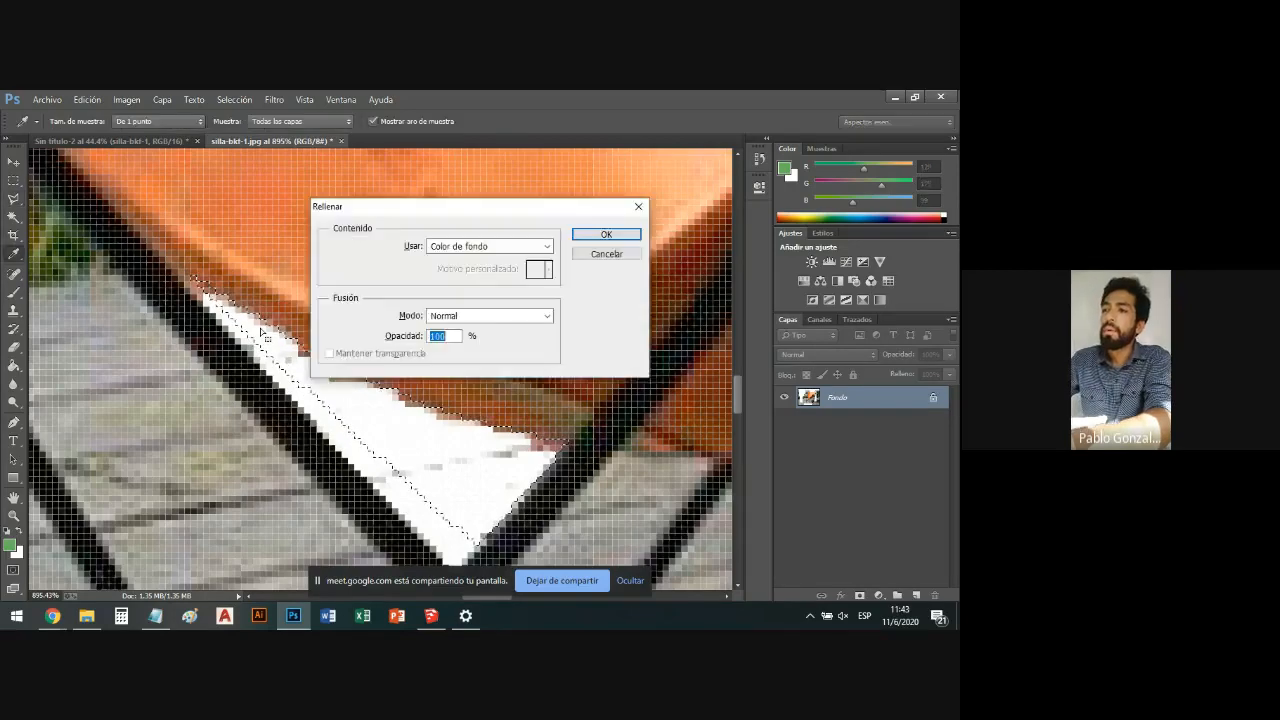
{"action": "key", "text": "Return"}
{"action": "key", "text": "ctrl+d"}
Examine the cleaned gap at full-image scale and the individual pixels where the front leg crosses the seat's lower edge.
{"action": "scroll", "coordinate": [178, 372], "scroll_direction": "down", "scroll_amount": 4}
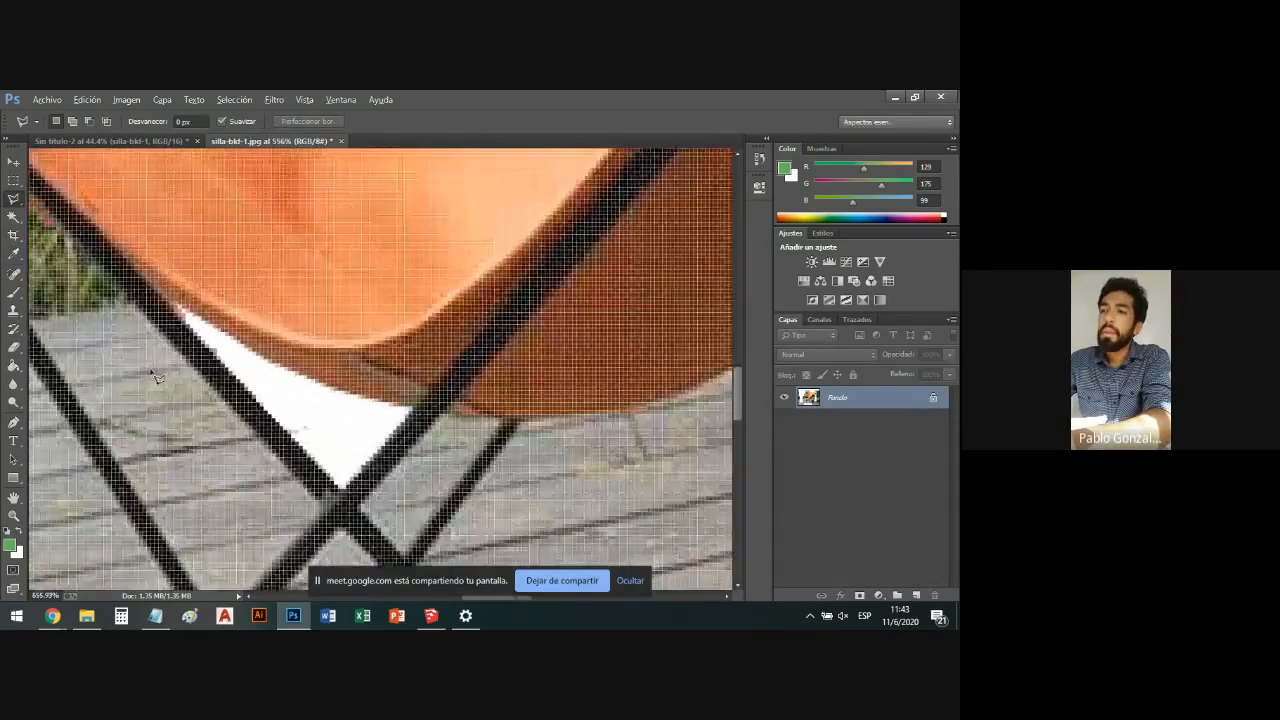
{"action": "scroll", "coordinate": [178, 372], "scroll_direction": "down", "scroll_amount": 5}
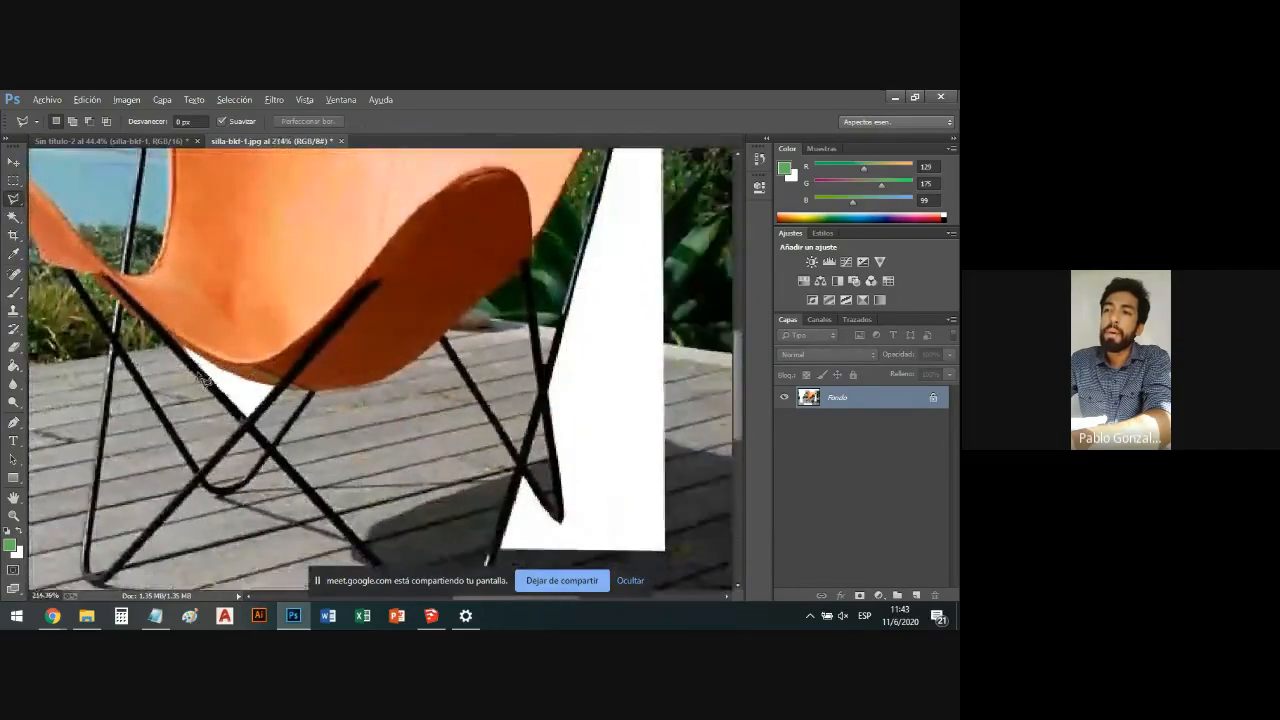
{"action": "scroll", "coordinate": [203, 380], "scroll_direction": "down", "scroll_amount": 3}
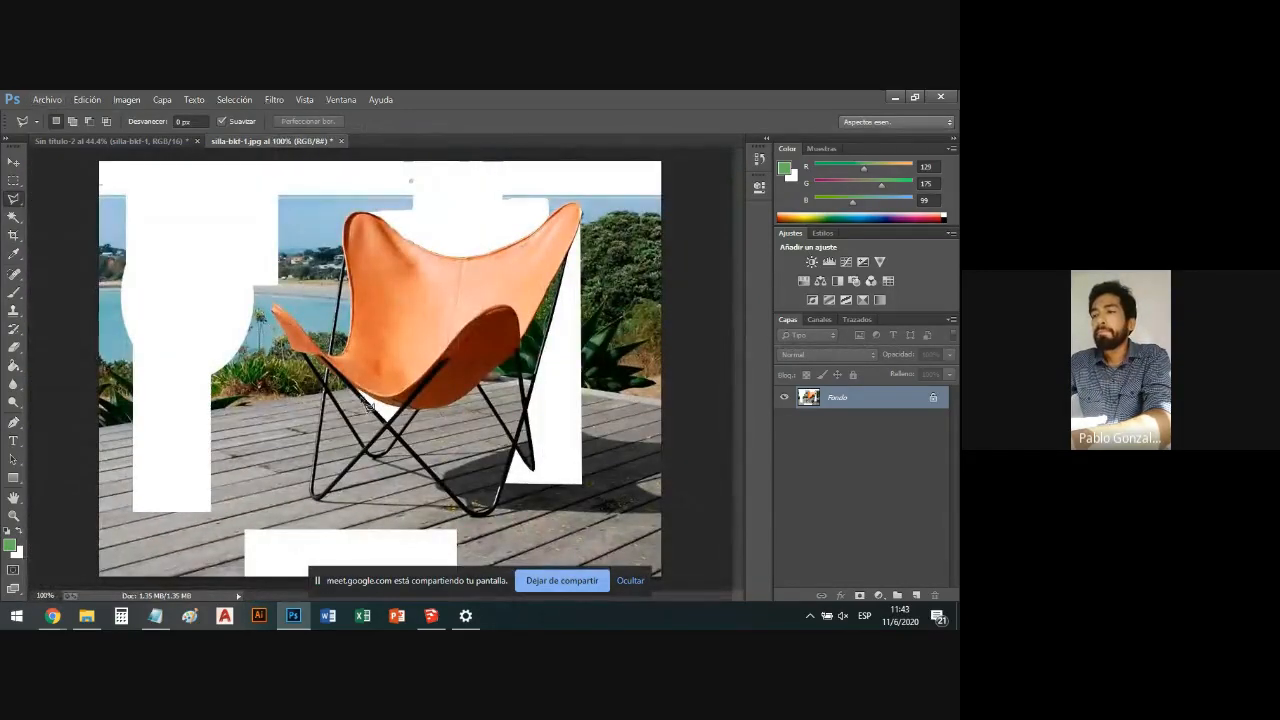
{"action": "scroll", "coordinate": [366, 406], "scroll_direction": "up", "scroll_amount": 1}
{"action": "scroll", "coordinate": [366, 406], "scroll_direction": "up", "scroll_amount": 4}
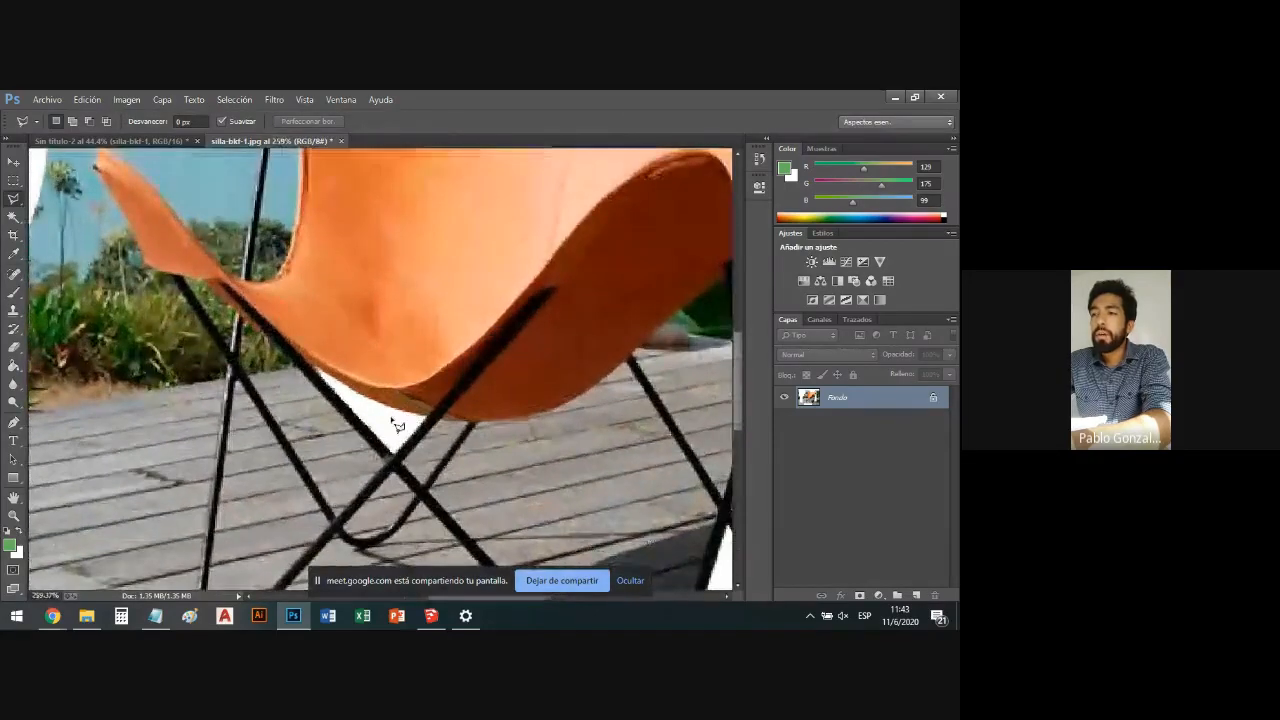
{"action": "scroll", "coordinate": [453, 432], "scroll_direction": "up", "scroll_amount": 4}
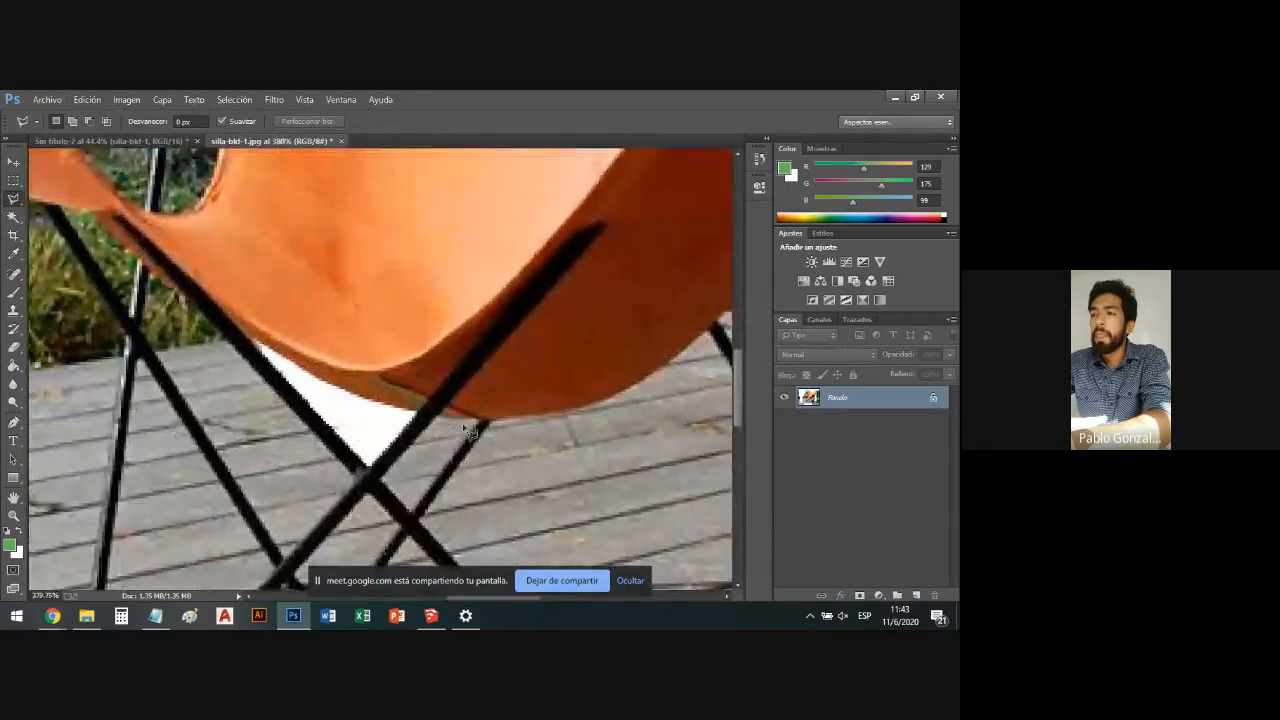
{"action": "scroll", "coordinate": [463, 430], "scroll_direction": "up", "scroll_amount": 5}
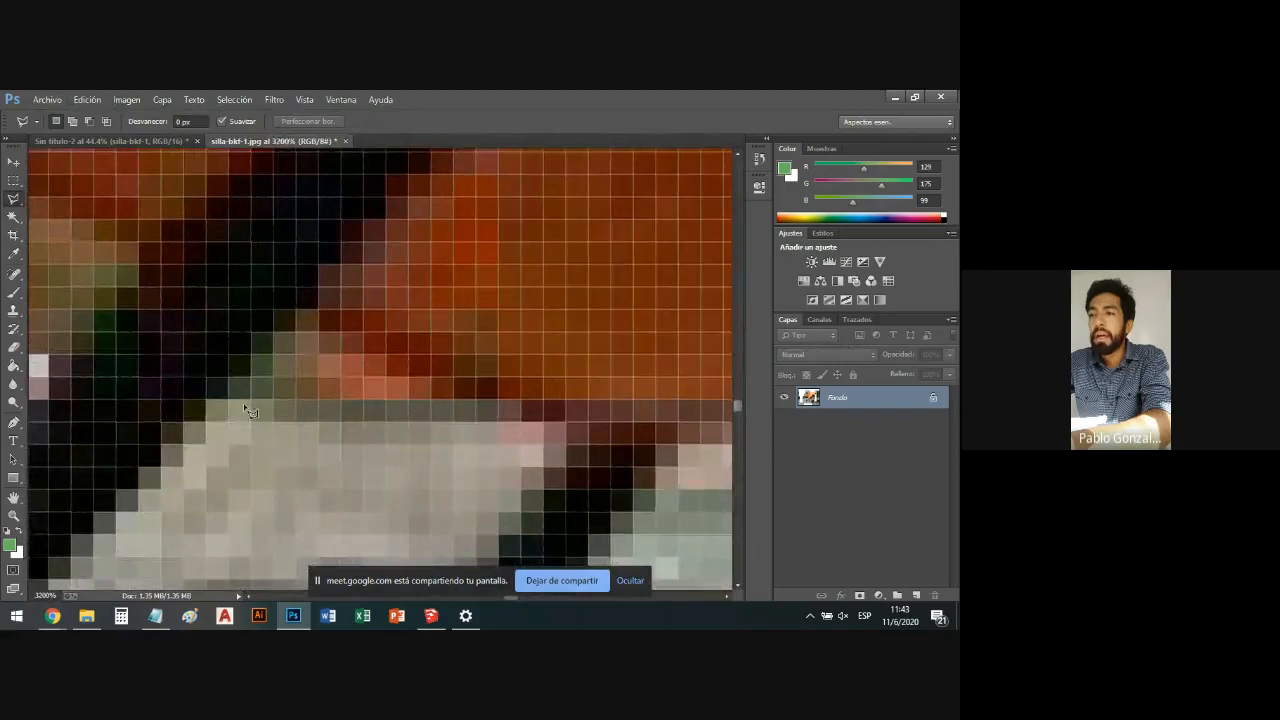
{"action": "scroll", "coordinate": [437, 410], "scroll_direction": "down", "scroll_amount": 1}
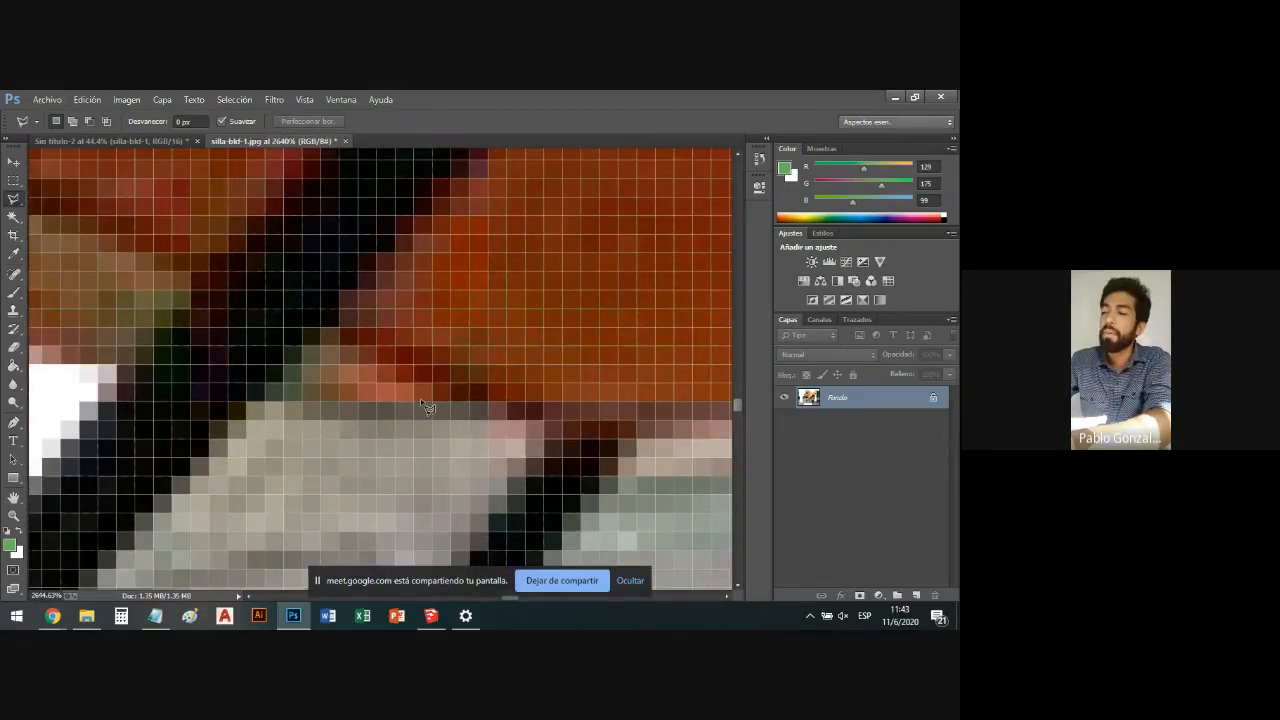
{"action": "scroll", "coordinate": [420, 398], "scroll_direction": "down", "scroll_amount": 2}
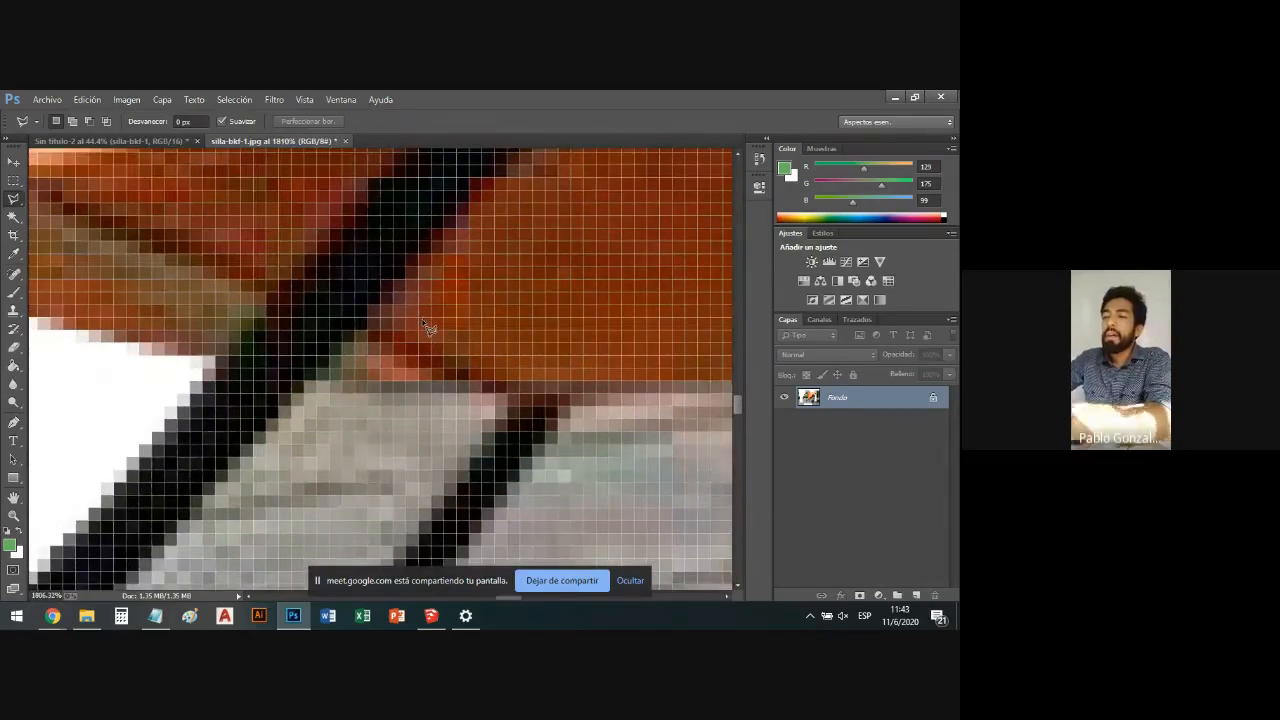
{"action": "scroll", "coordinate": [428, 327], "scroll_direction": "down", "scroll_amount": 10}
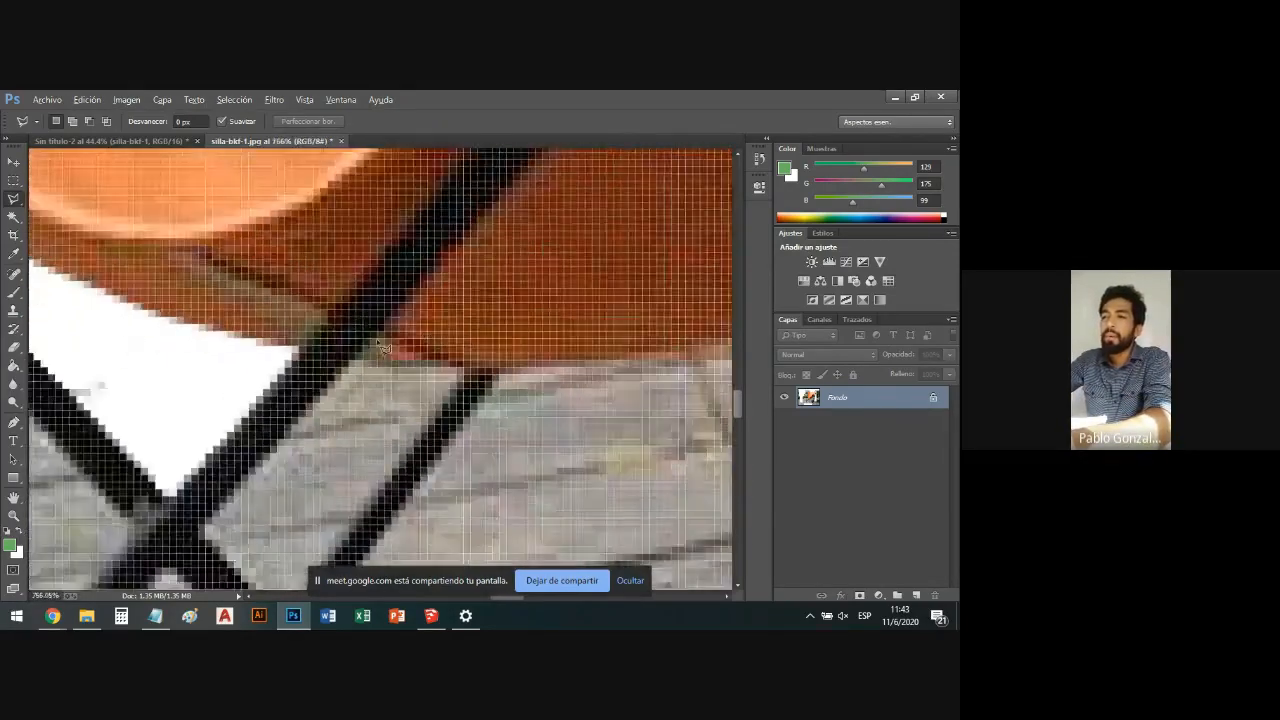
{"action": "scroll", "coordinate": [220, 378], "scroll_direction": "down", "scroll_amount": 3}
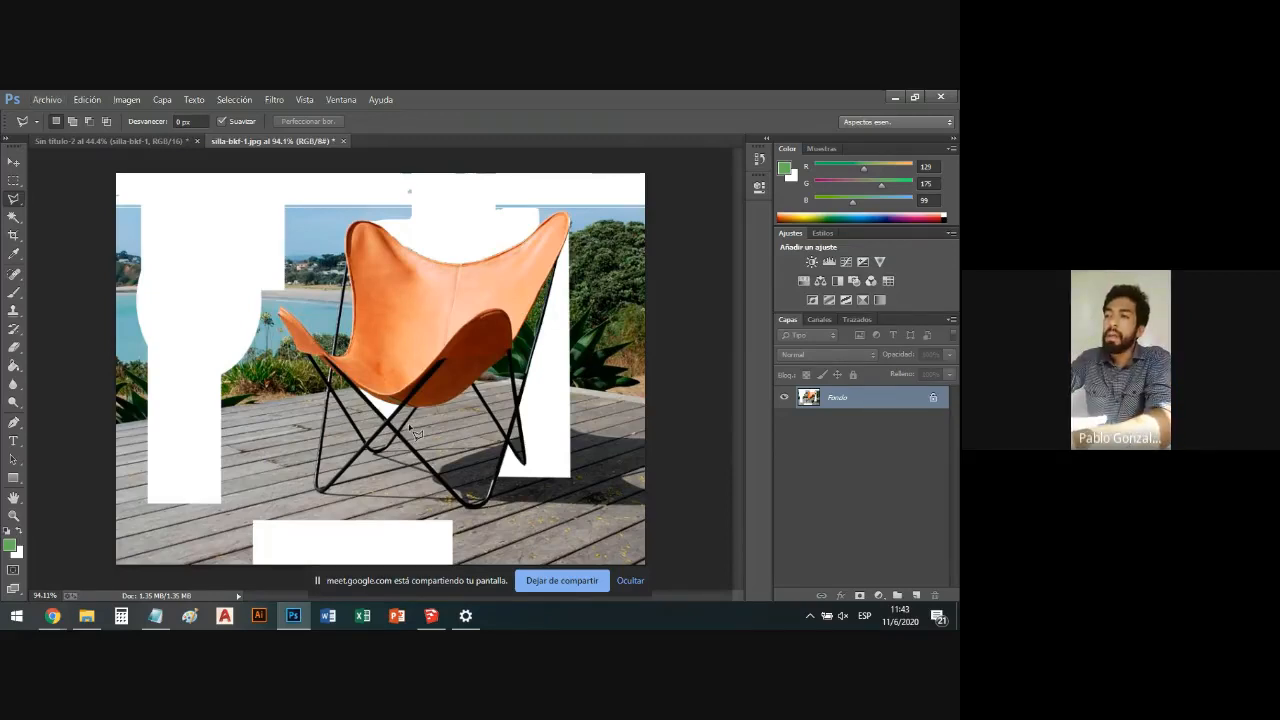
{"action": "scroll", "coordinate": [414, 431], "scroll_direction": "up", "scroll_amount": 3}
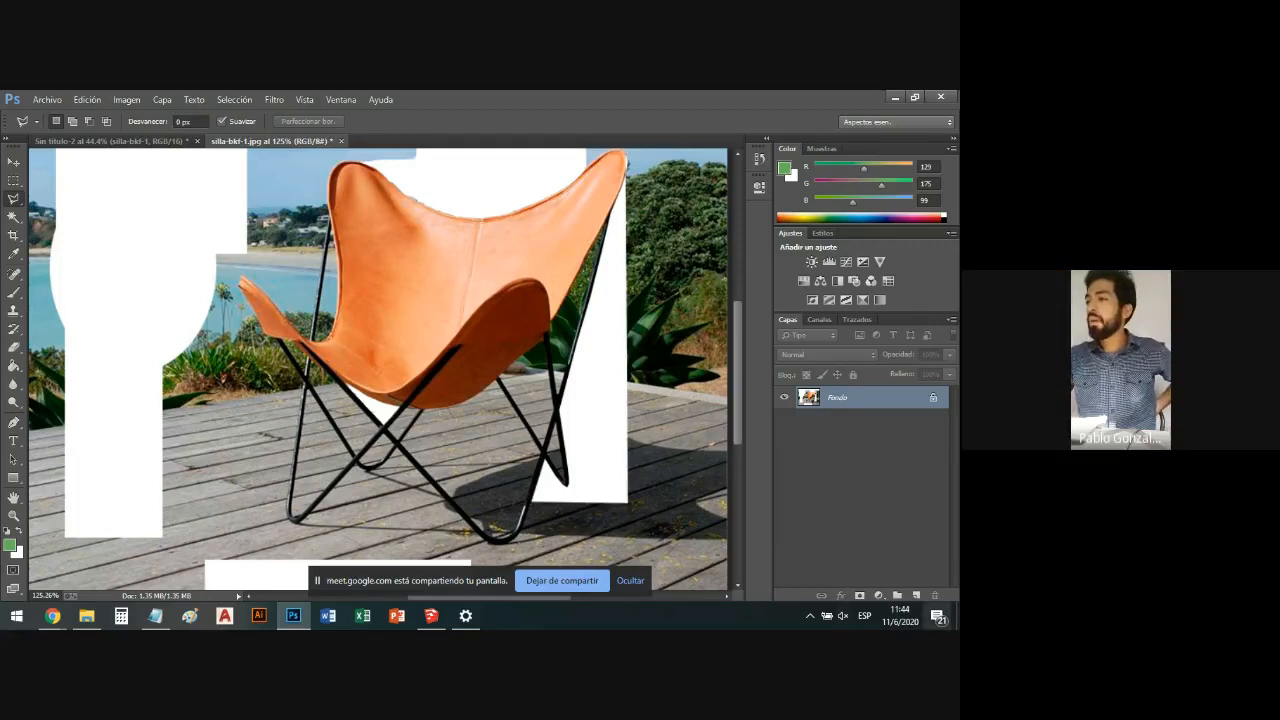
{"action": "left_click", "coordinate": [900, 615]}
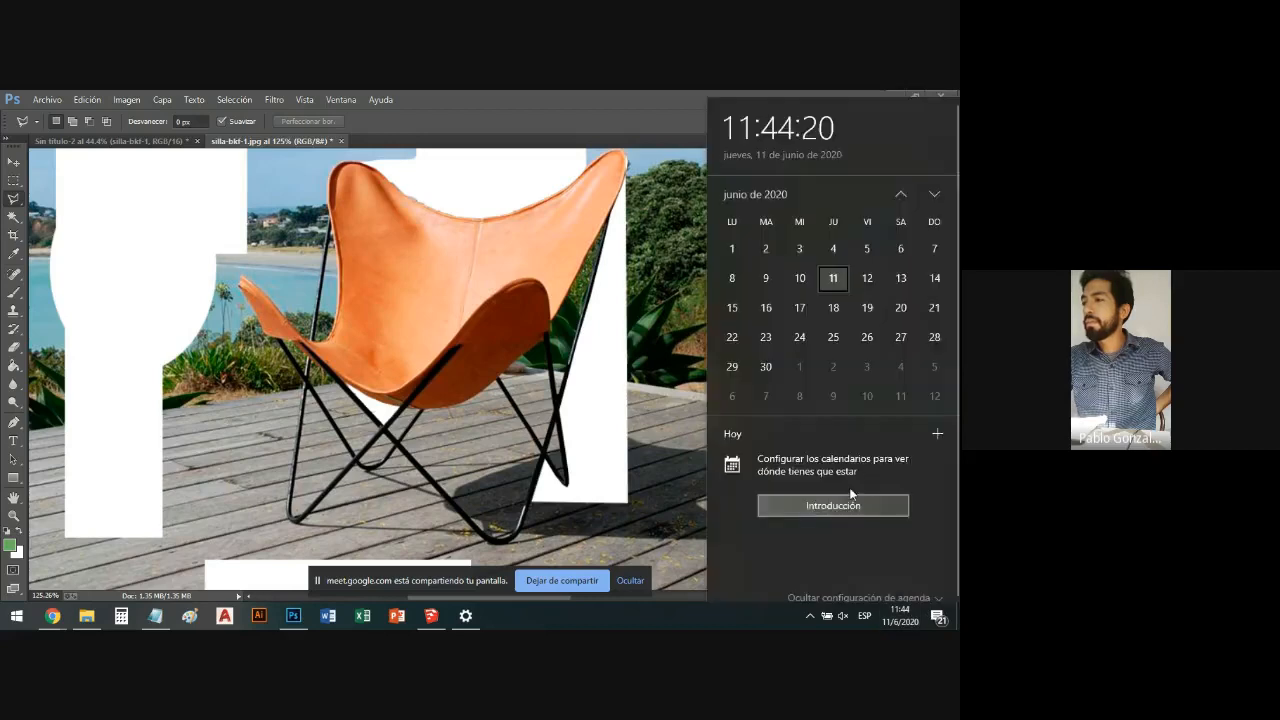
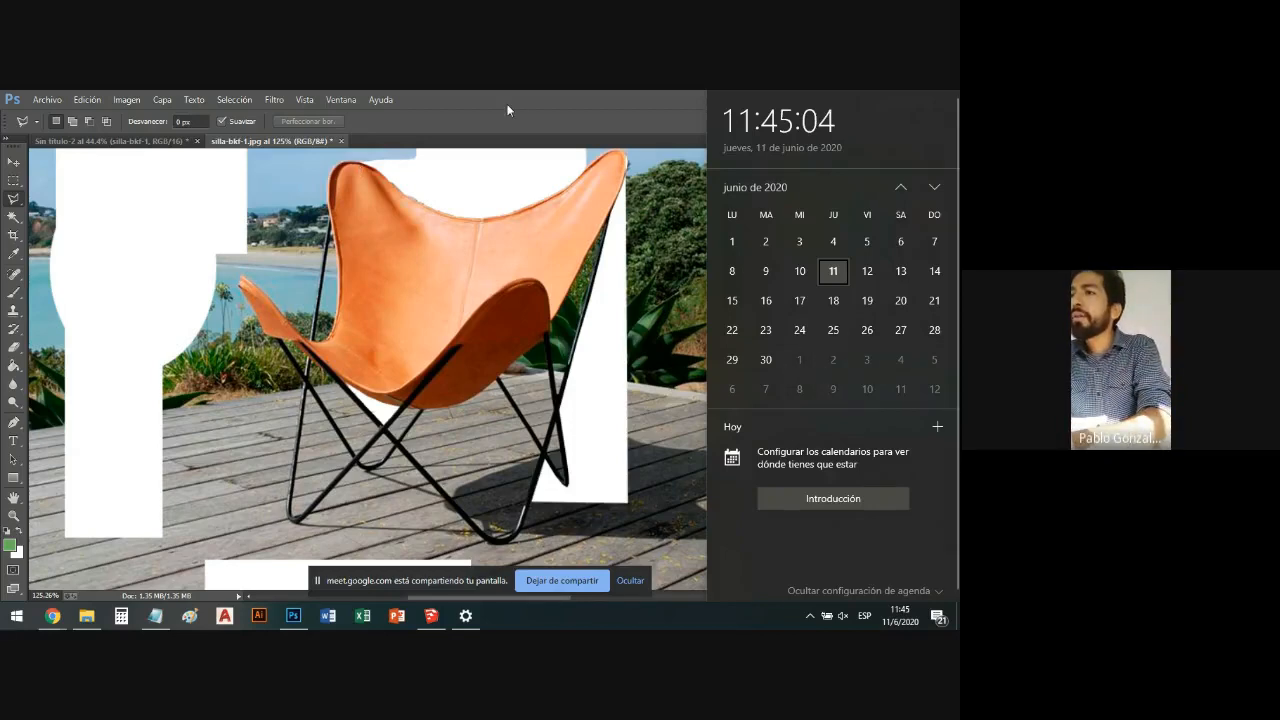
{"action": "left_click", "coordinate": [430, 316]}
{"action": "scroll", "coordinate": [468, 429], "scroll_direction": "up", "scroll_amount": 2, "text": "alt"}
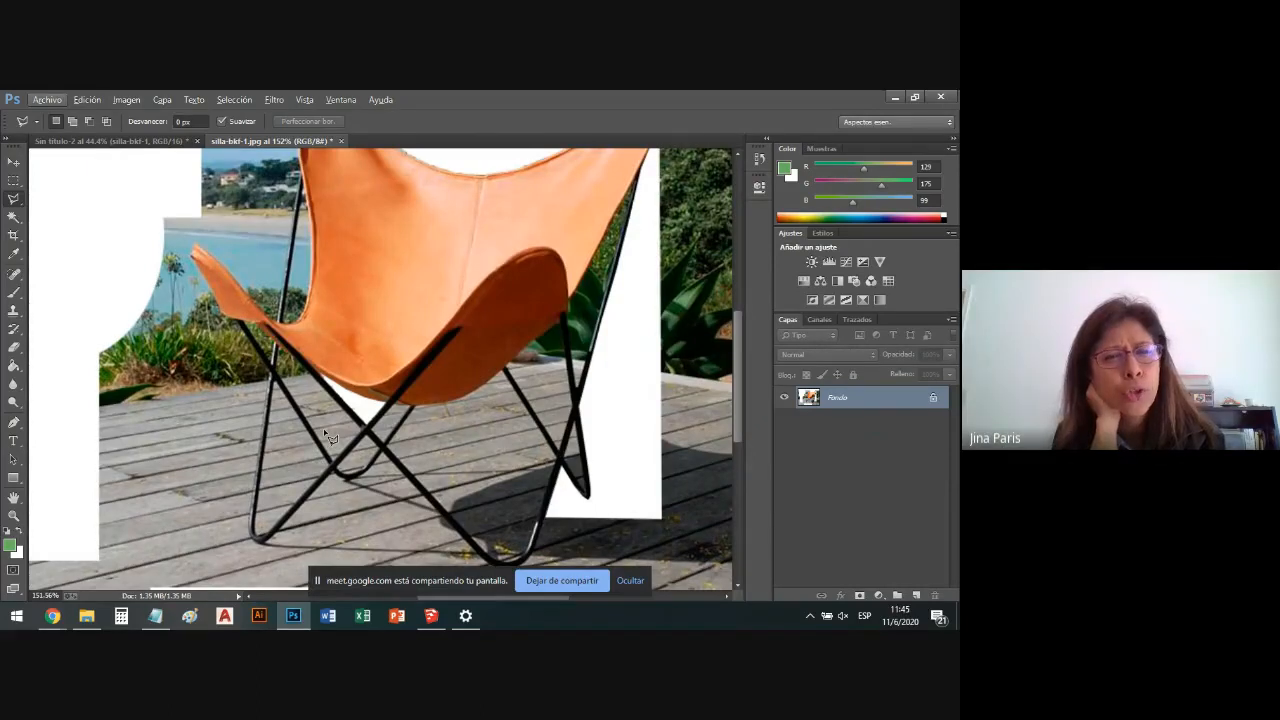
{"action": "scroll", "coordinate": [356, 409], "scroll_direction": "down", "scroll_amount": 3, "text": "alt"}
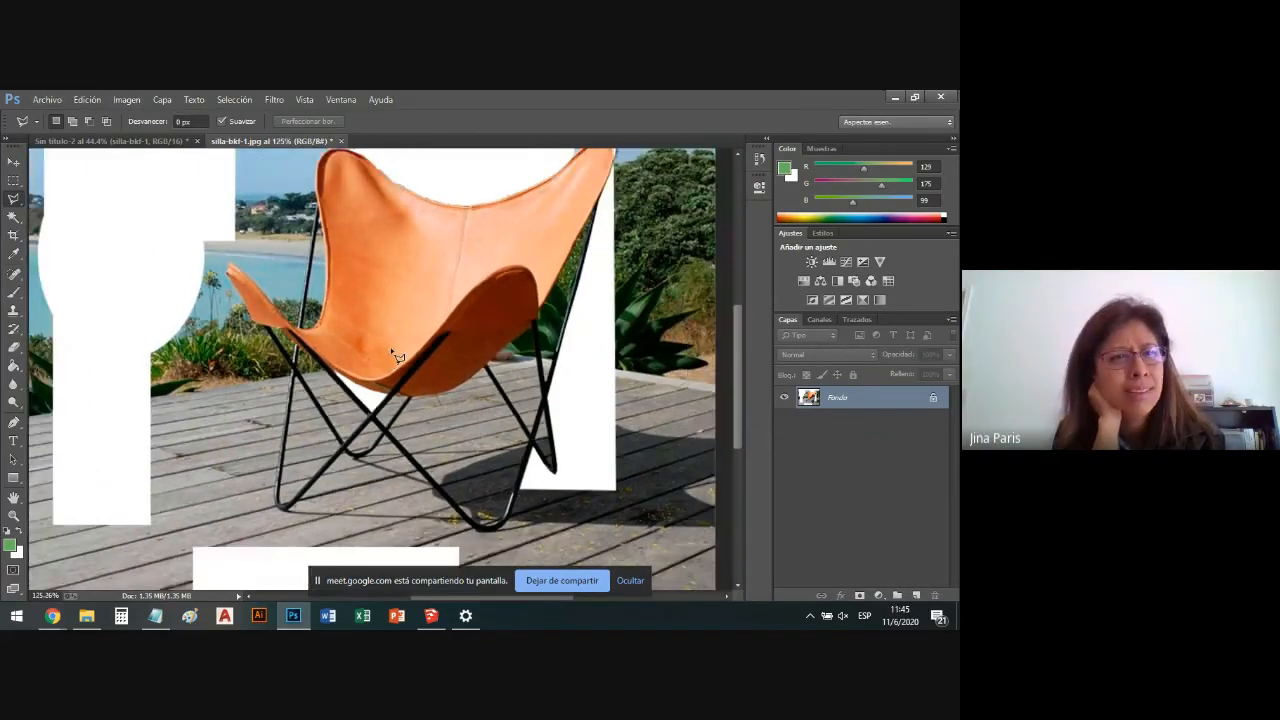
{"action": "scroll", "coordinate": [362, 372], "scroll_direction": "down", "scroll_amount": 2, "text": "alt"}
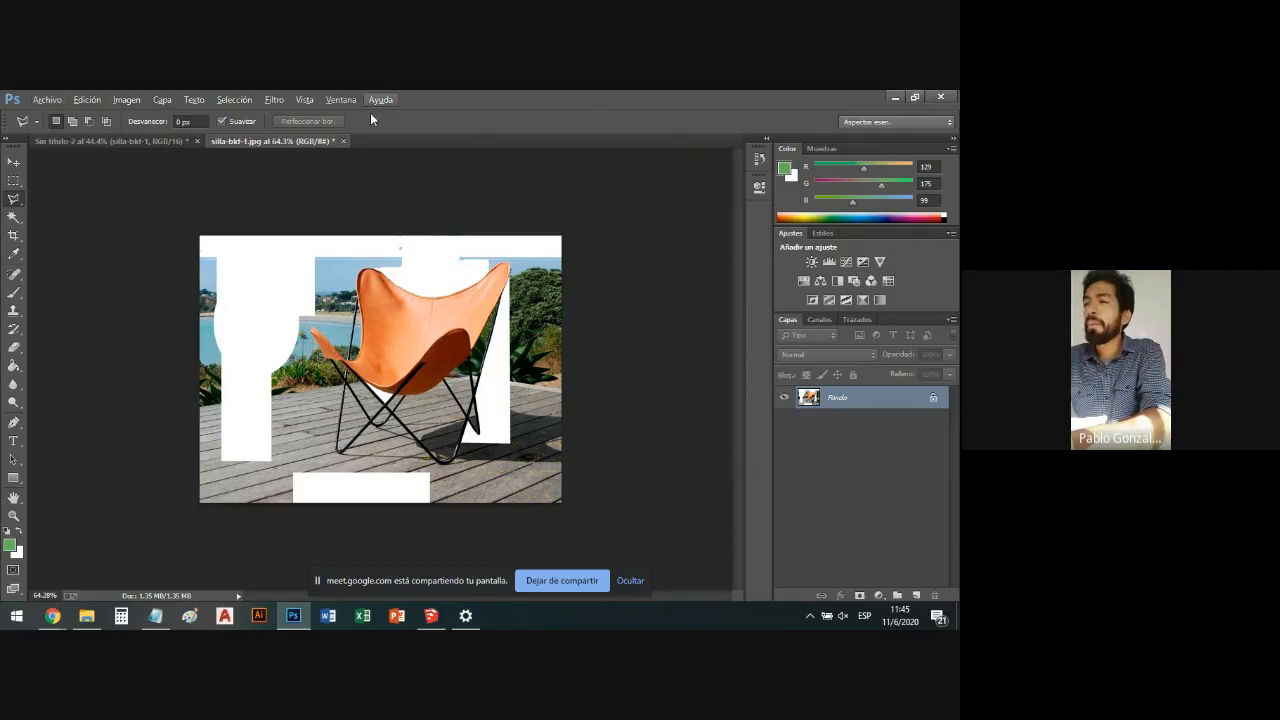
Shrink the workspace to uncover the desktop and try to place the 2020-06-11 WhatsApp JPEG into the chair document.
{"action": "left_click", "coordinate": [914, 100]}
{"action": "left_click_drag", "start_coordinate": [579, 140], "coordinate": [647, 124]}
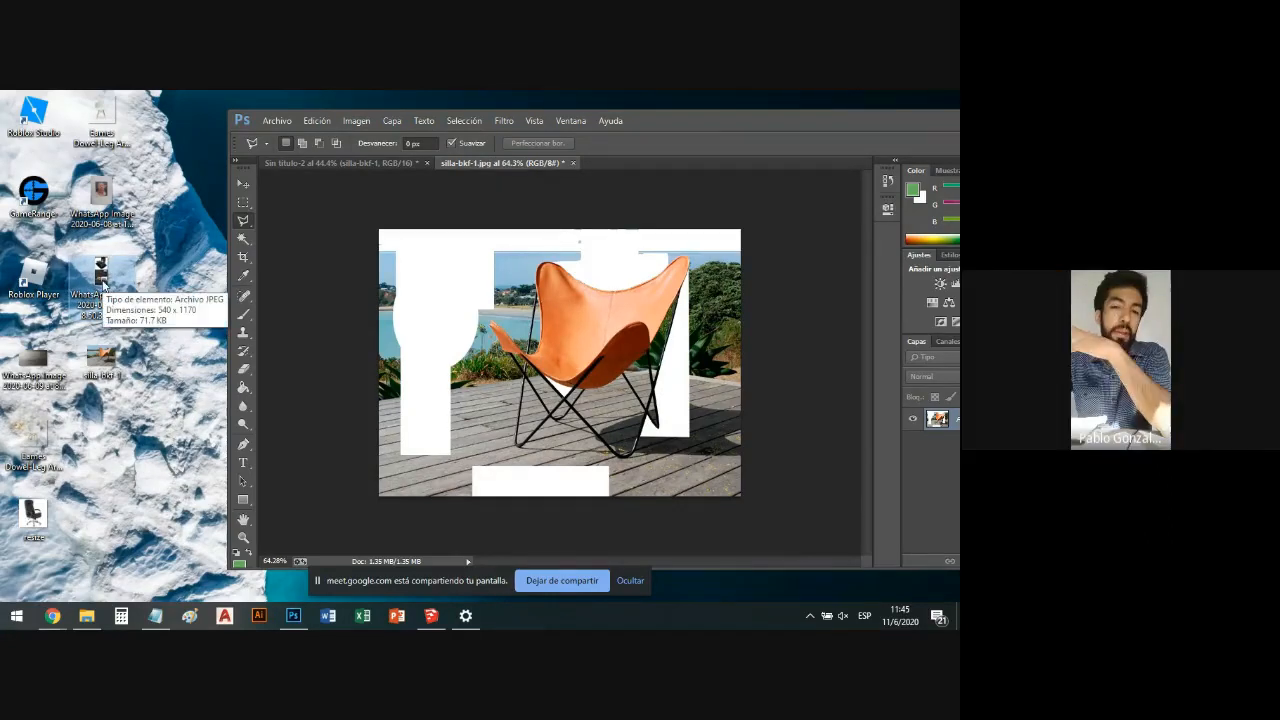
{"action": "left_click_drag", "start_coordinate": [103, 285], "coordinate": [594, 361]}
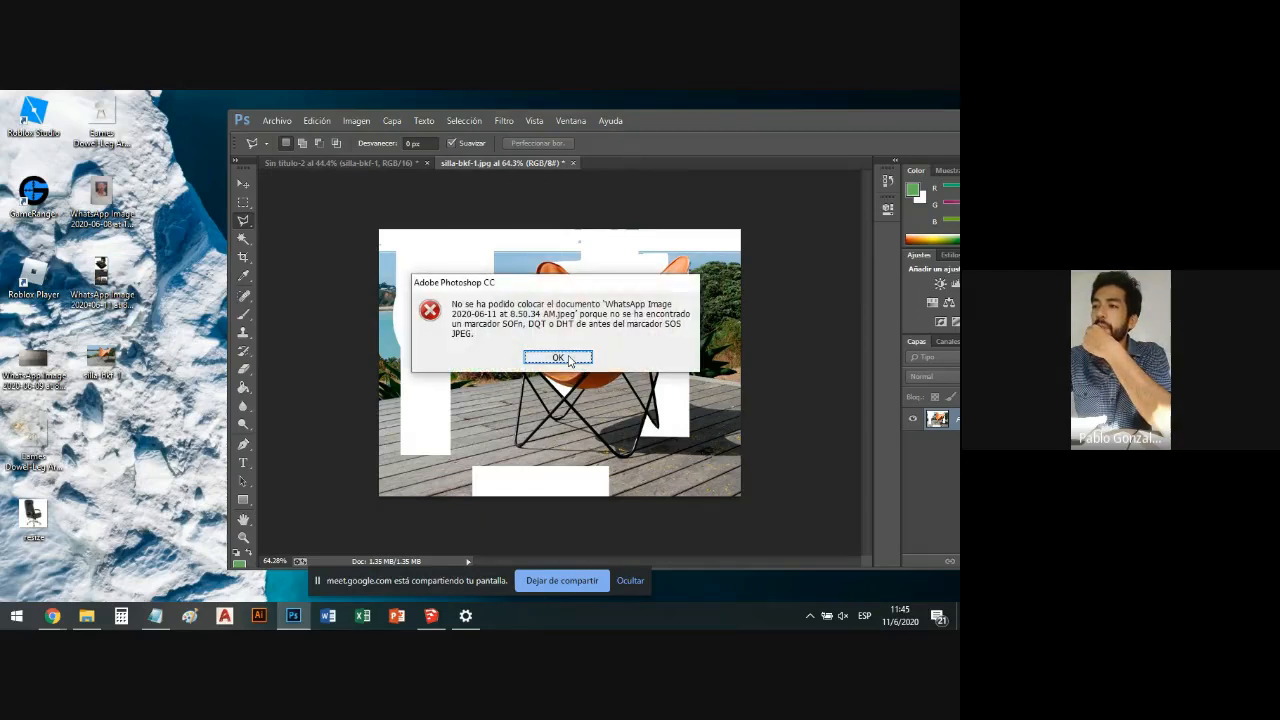
{"action": "left_click", "coordinate": [558, 357]}
Try to open the 2020-06-11 WhatsApp JPEG from the desktop as a separate document.
{"action": "left_click_drag", "start_coordinate": [634, 120], "coordinate": [375, 124]}
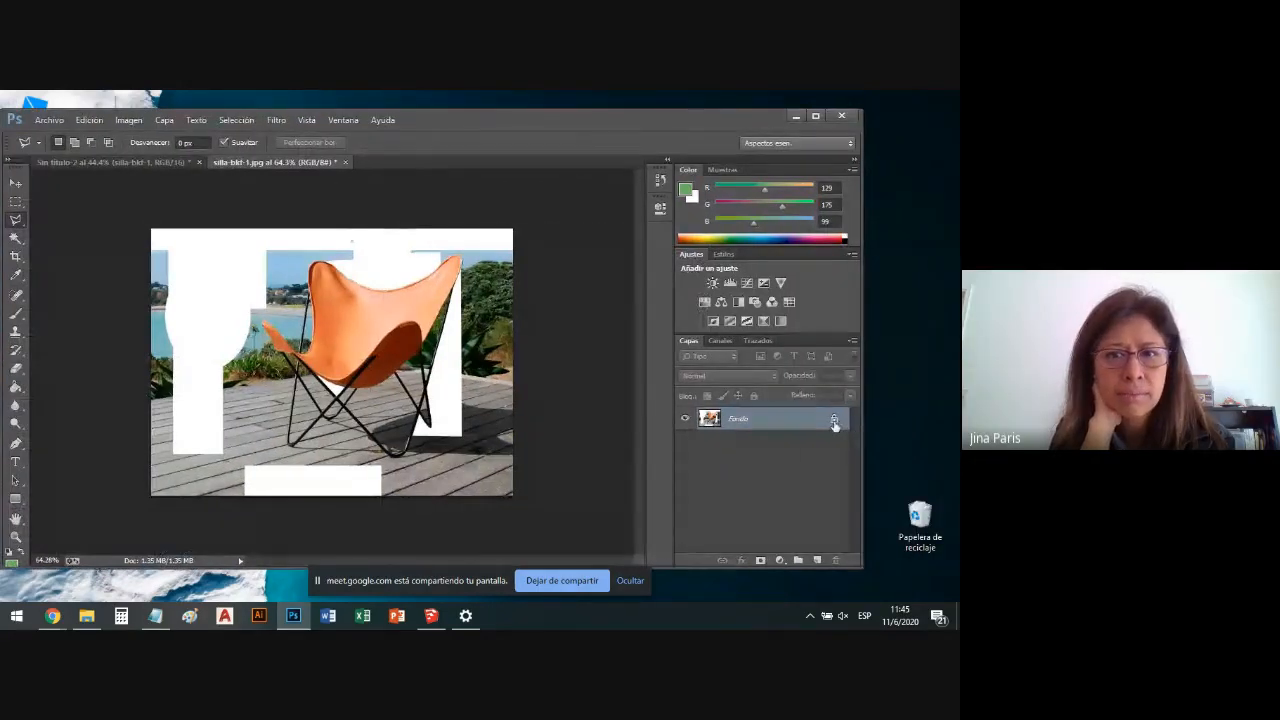
{"action": "left_click_drag", "start_coordinate": [523, 117], "coordinate": [649, 113]}
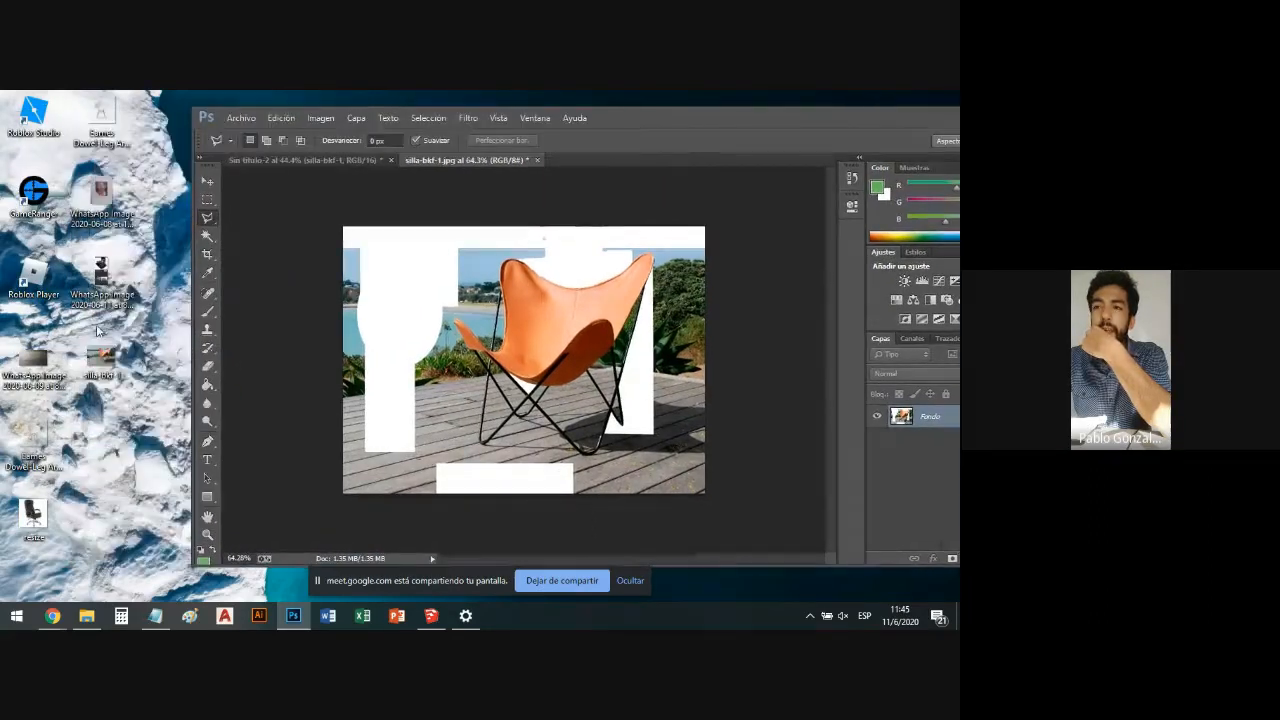
{"action": "left_click_drag", "start_coordinate": [100, 270], "coordinate": [580, 143]}
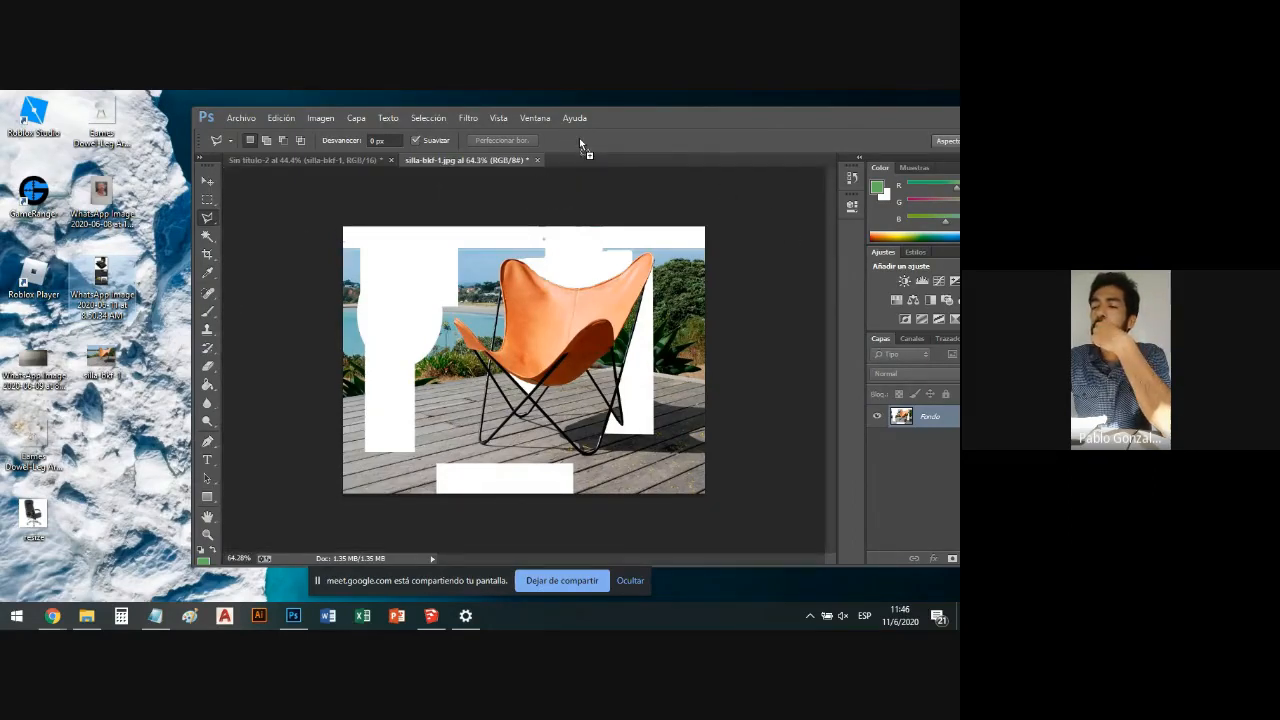
{"action": "mouse_move", "coordinate": [580, 143]}
{"action": "left_mouse_down"}
{"action": "mouse_move", "coordinate": [574, 180]}
{"action": "mouse_move", "coordinate": [594, 157]}
{"action": "mouse_move", "coordinate": [584, 143]}
{"action": "mouse_move", "coordinate": [610, 148]}
{"action": "mouse_move", "coordinate": [592, 113]}
{"action": "mouse_move", "coordinate": [567, 126]}
{"action": "left_mouse_up"}
{"action": "left_click", "coordinate": [526, 352]}
{"action": "left_click_drag", "start_coordinate": [103, 291], "coordinate": [541, 170]}
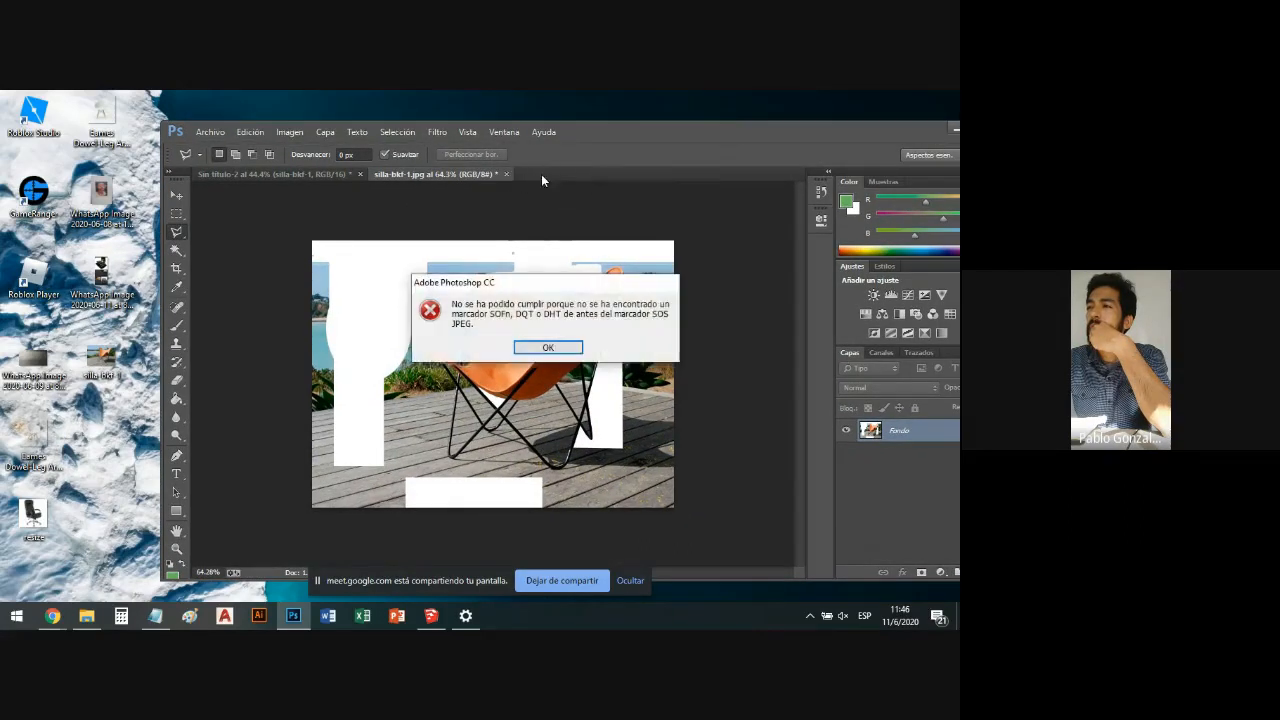
{"action": "left_click", "coordinate": [550, 352]}
Create a white 29.7 × 21 cm RGB document at 150 pixels/inch and 16 bits, and place the desktop's silla-bkf-1 image in it.
{"action": "left_click", "coordinate": [210, 131]}
{"action": "left_click", "coordinate": [226, 146]}
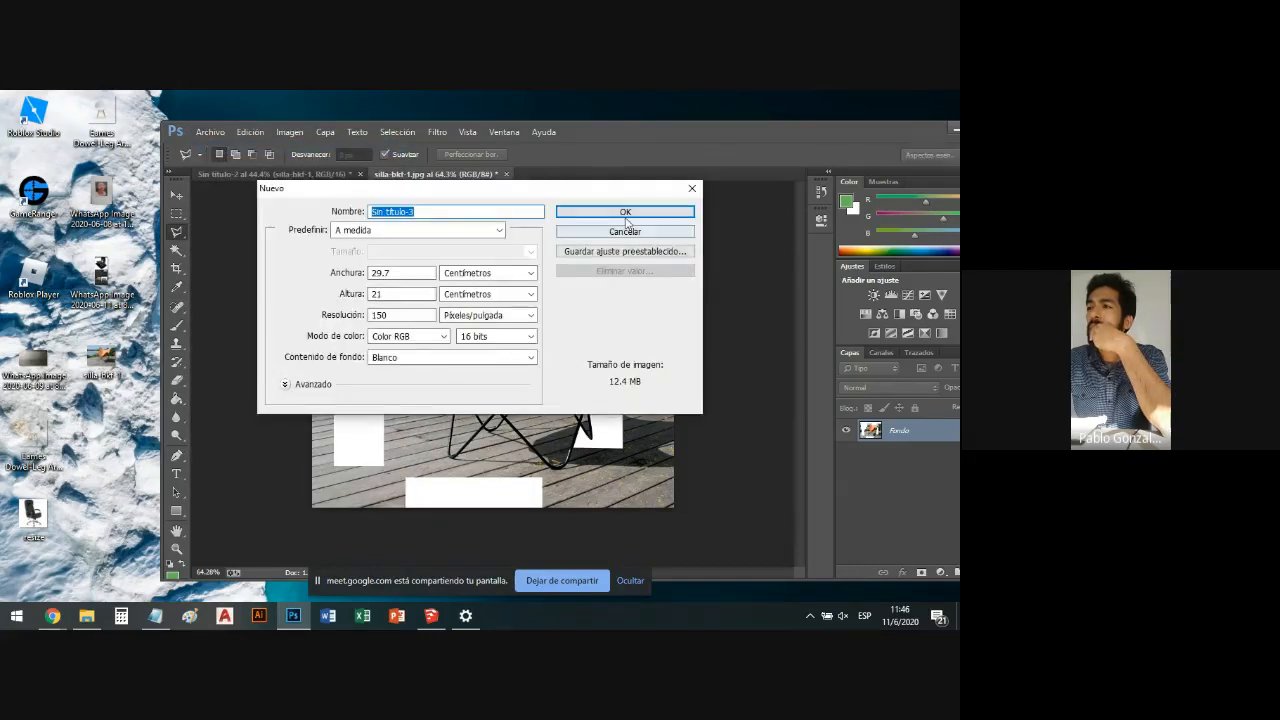
{"action": "left_click", "coordinate": [563, 215]}
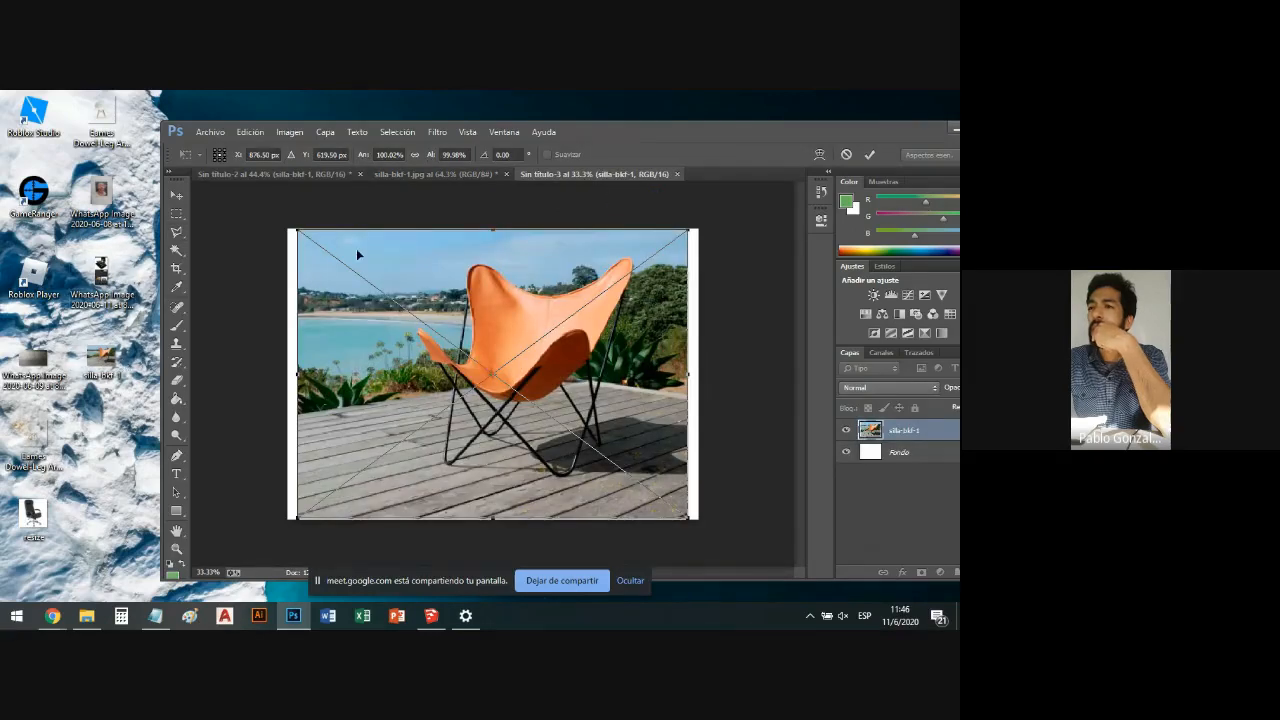
{"action": "left_click_drag", "start_coordinate": [100, 360], "coordinate": [690, 166]}
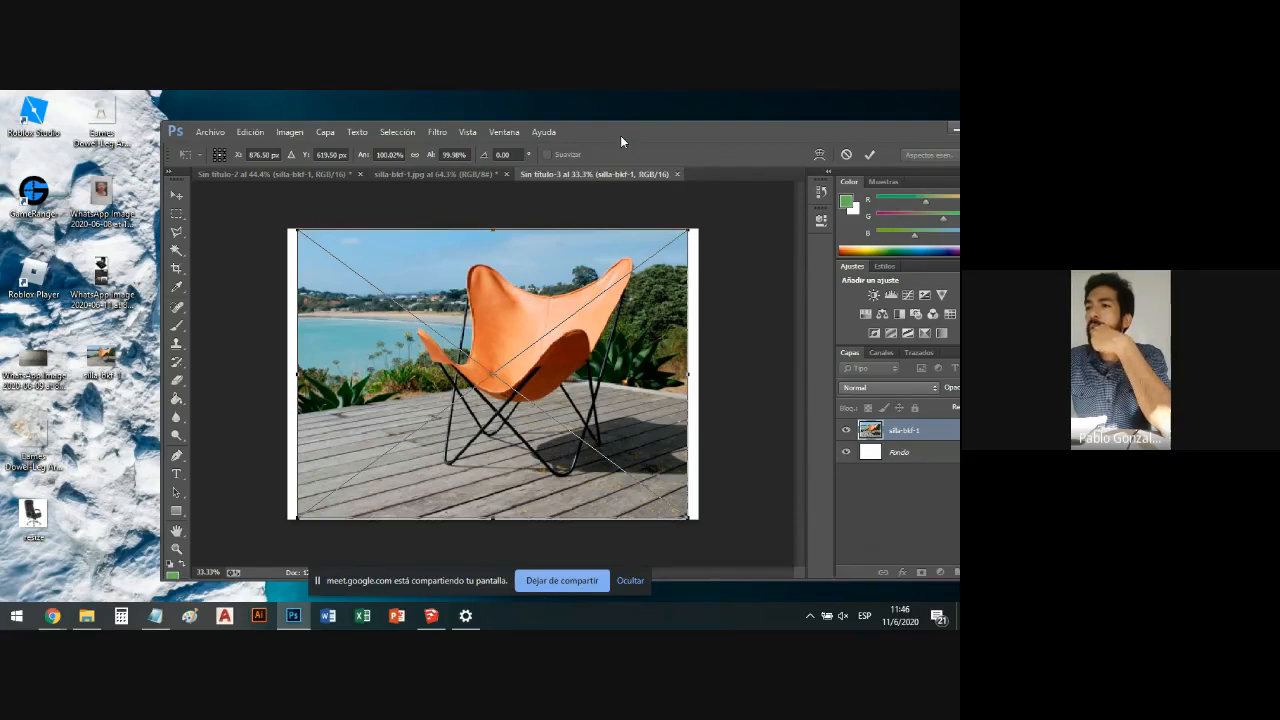
Commit the placed chair image and close the new document without saving it.
{"action": "left_click_drag", "start_coordinate": [620, 135], "coordinate": [540, 133]}
{"action": "left_click", "coordinate": [517, 339]}
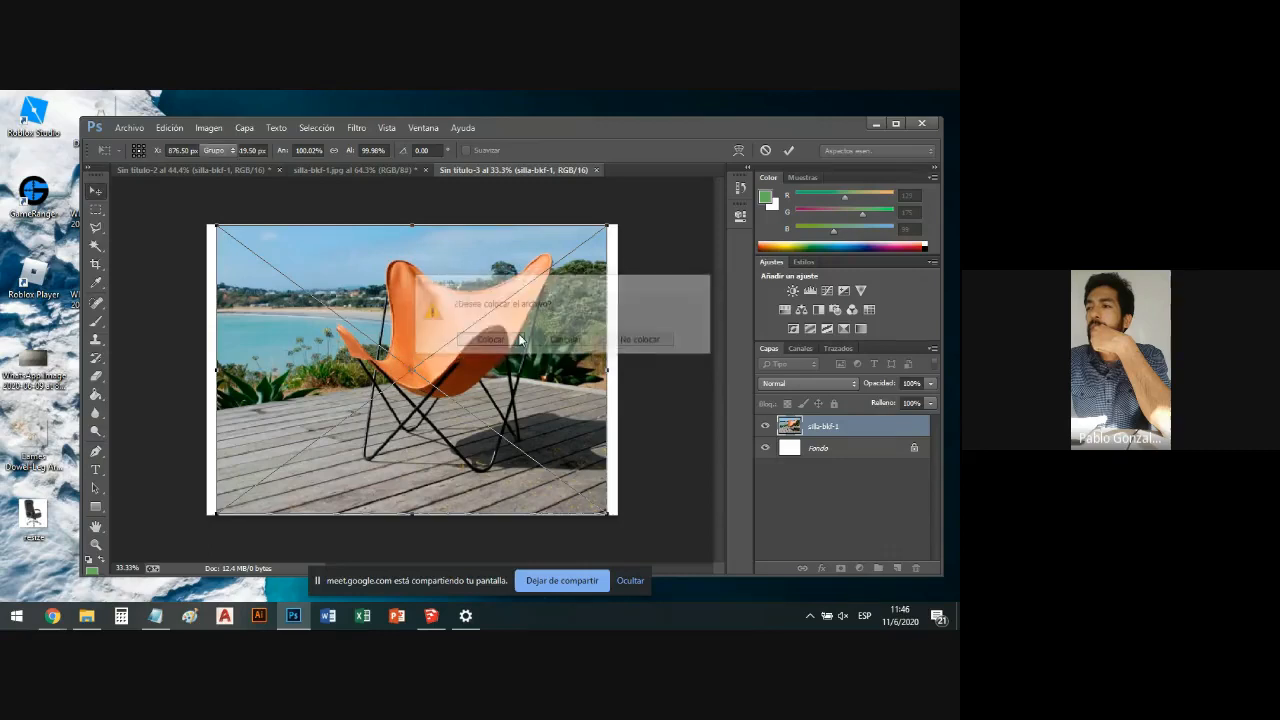
{"action": "left_click", "coordinate": [595, 171]}
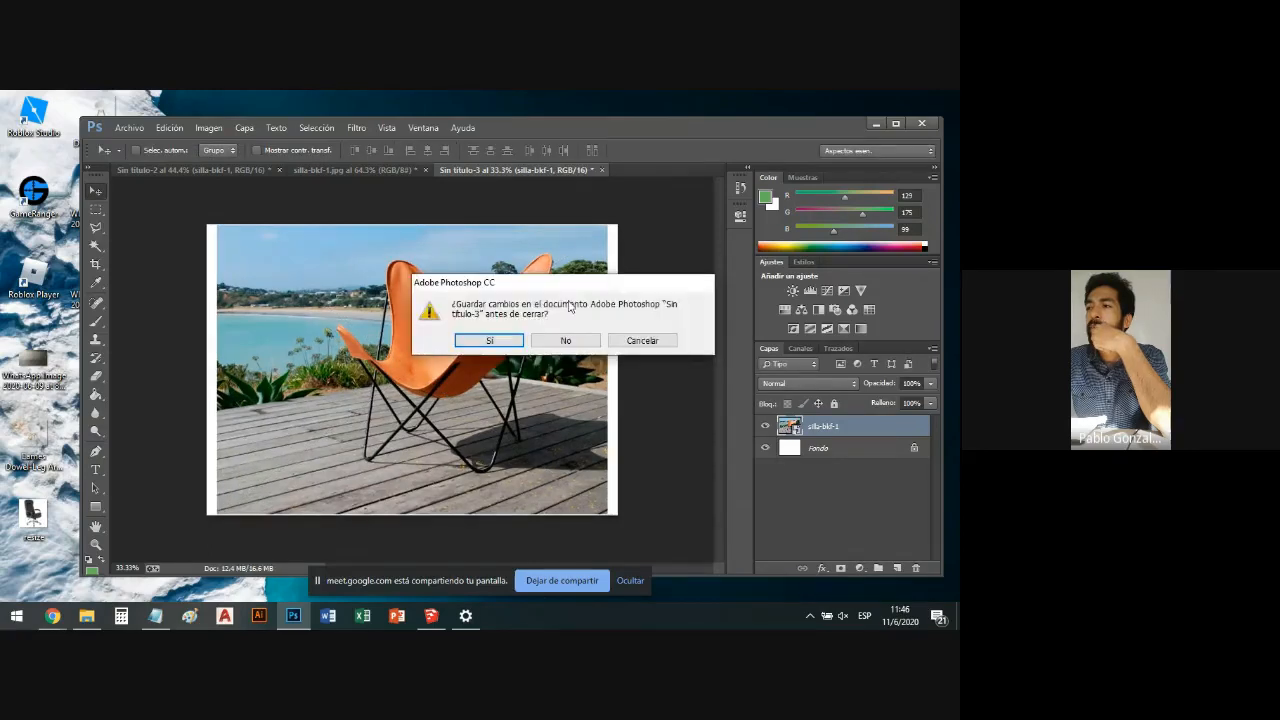
{"action": "left_click", "coordinate": [565, 340]}
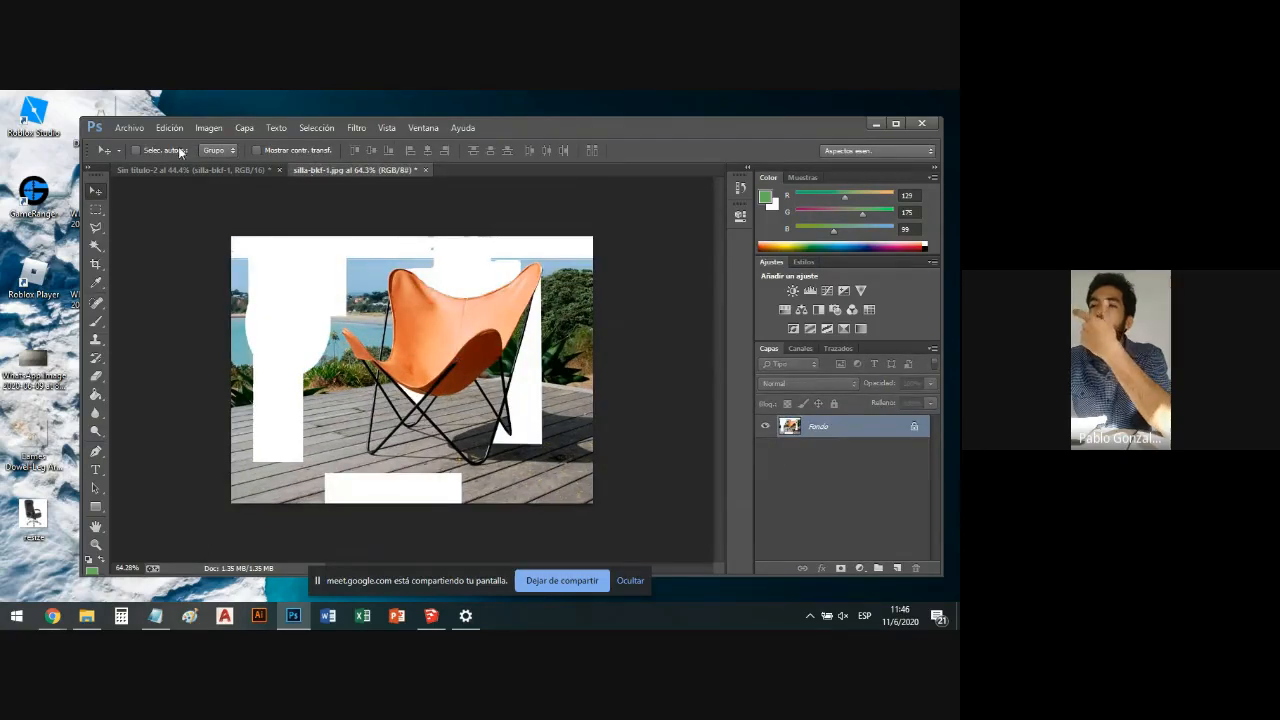
Save the edited chair photo as a separate JPEG named silla-bkf-11 at maximum quality 12 in progressive format.
{"action": "left_click", "coordinate": [129, 127]}
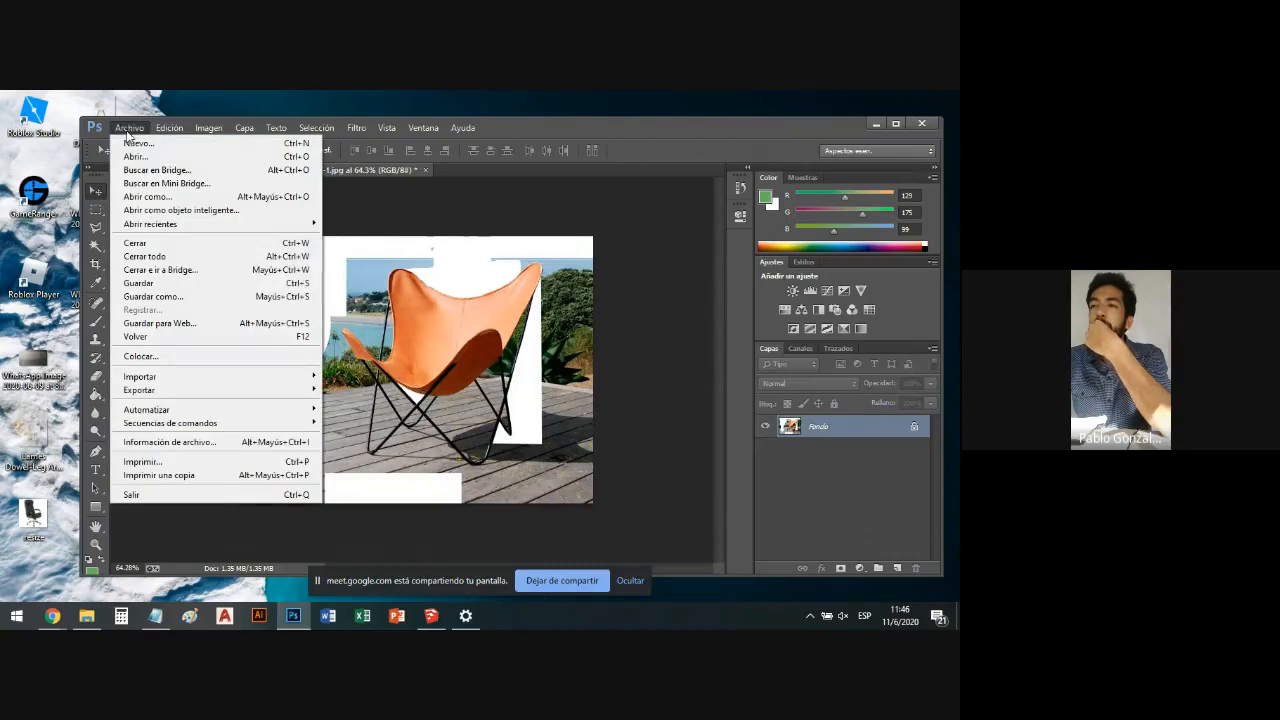
{"action": "left_click", "coordinate": [176, 297]}
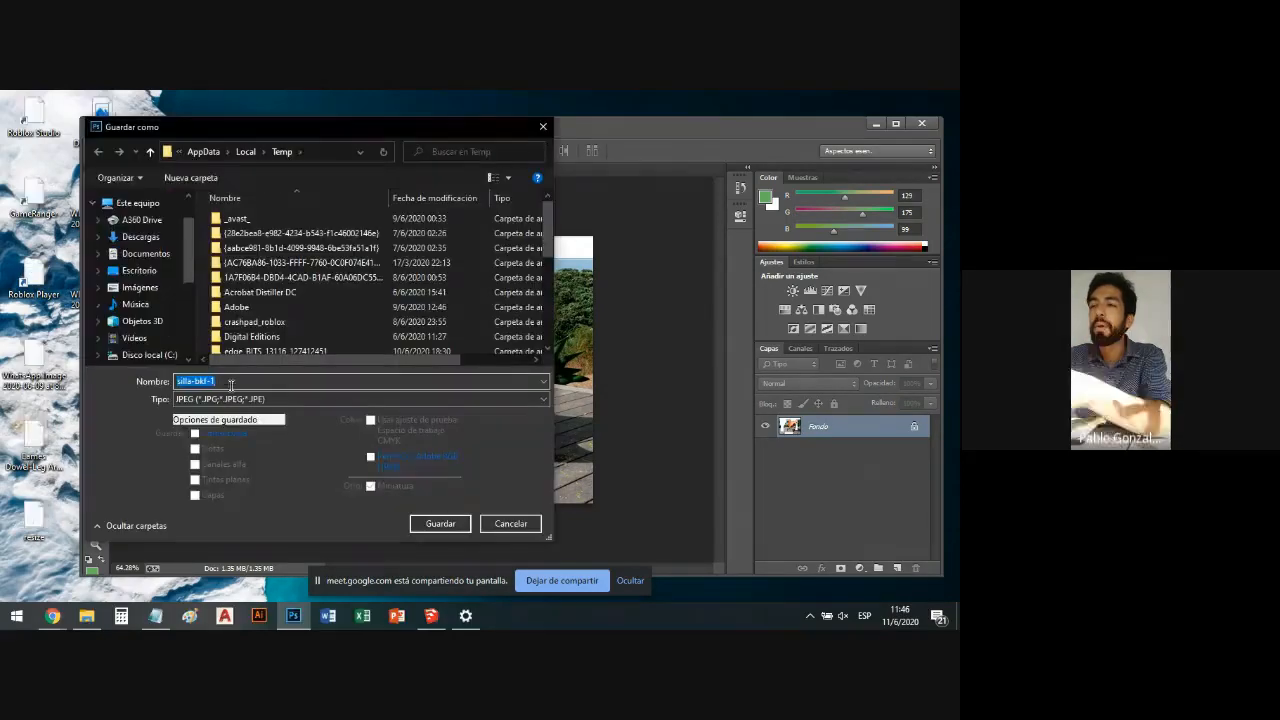
{"action": "left_click", "coordinate": [298, 381]}
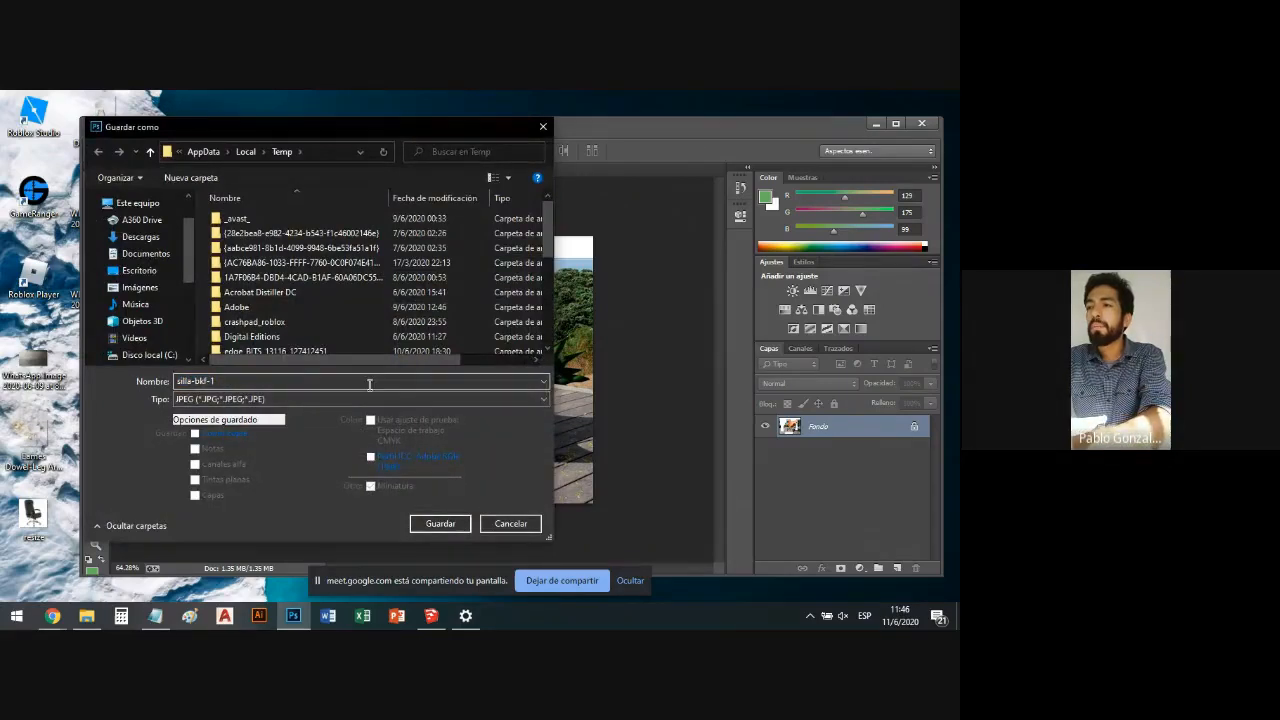
{"action": "type", "text": "1"}
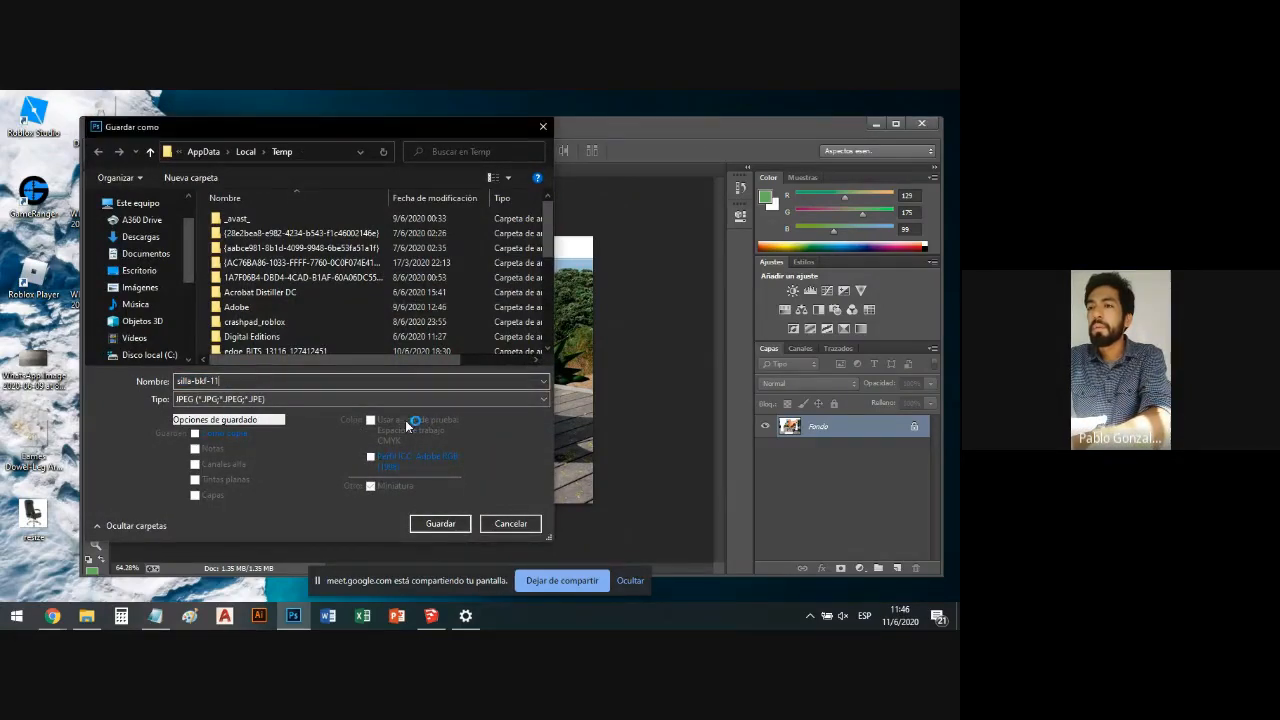
{"action": "left_click", "coordinate": [437, 523]}
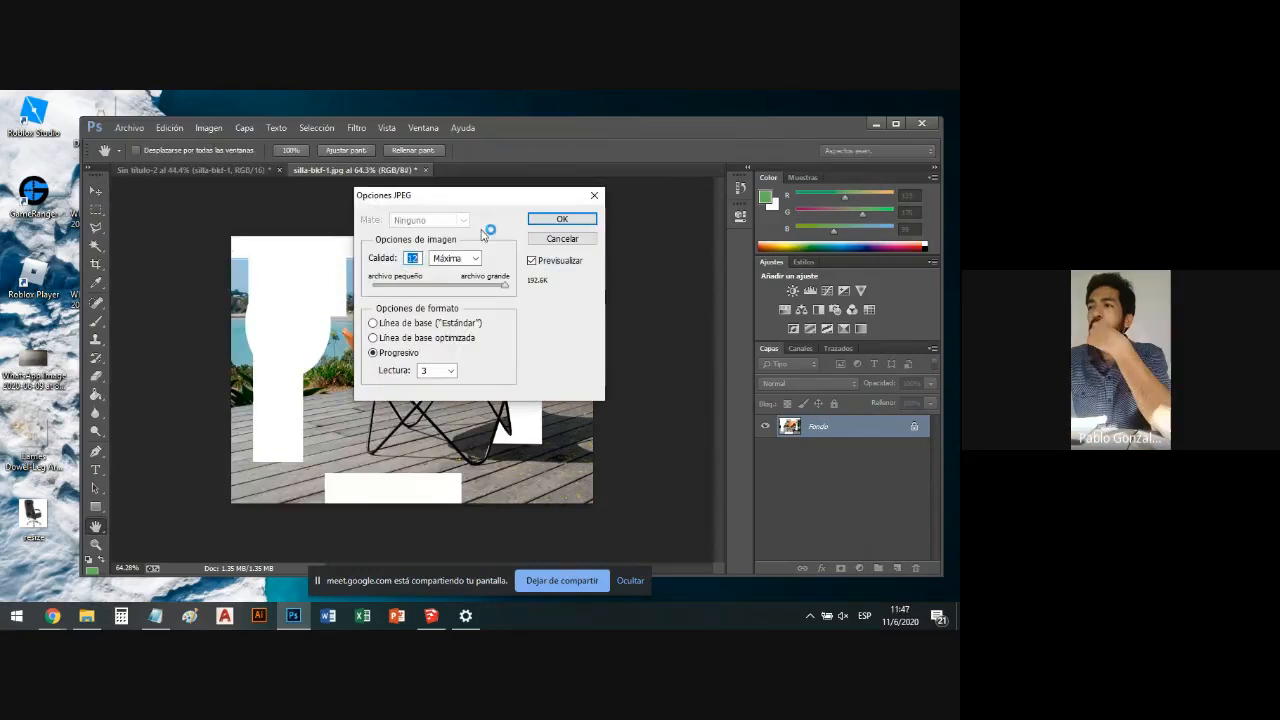
{"action": "left_click", "coordinate": [540, 220]}
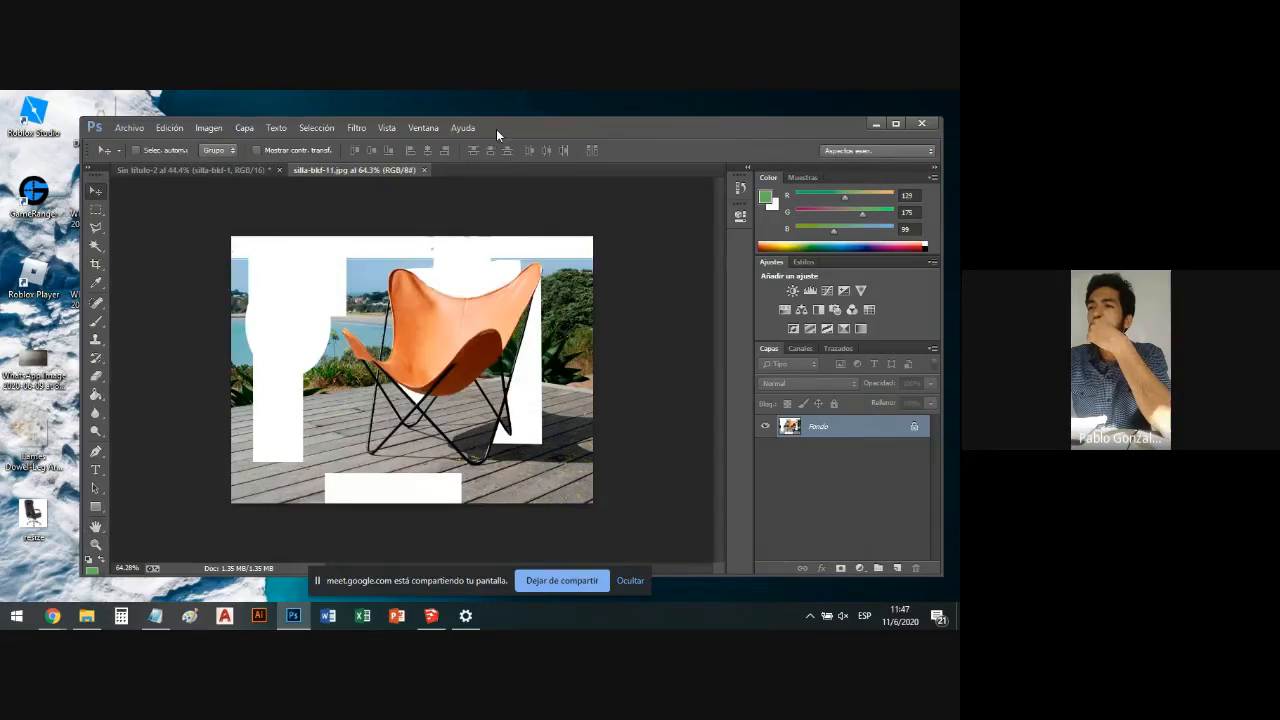
Open the original silla-bkf-1.jpg from the desktop as its own document, leaving its color profile unmodified.
{"action": "left_click_drag", "start_coordinate": [496, 129], "coordinate": [563, 138]}
{"action": "left_click_drag", "start_coordinate": [95, 354], "coordinate": [626, 175]}
{"action": "key", "text": "i"}
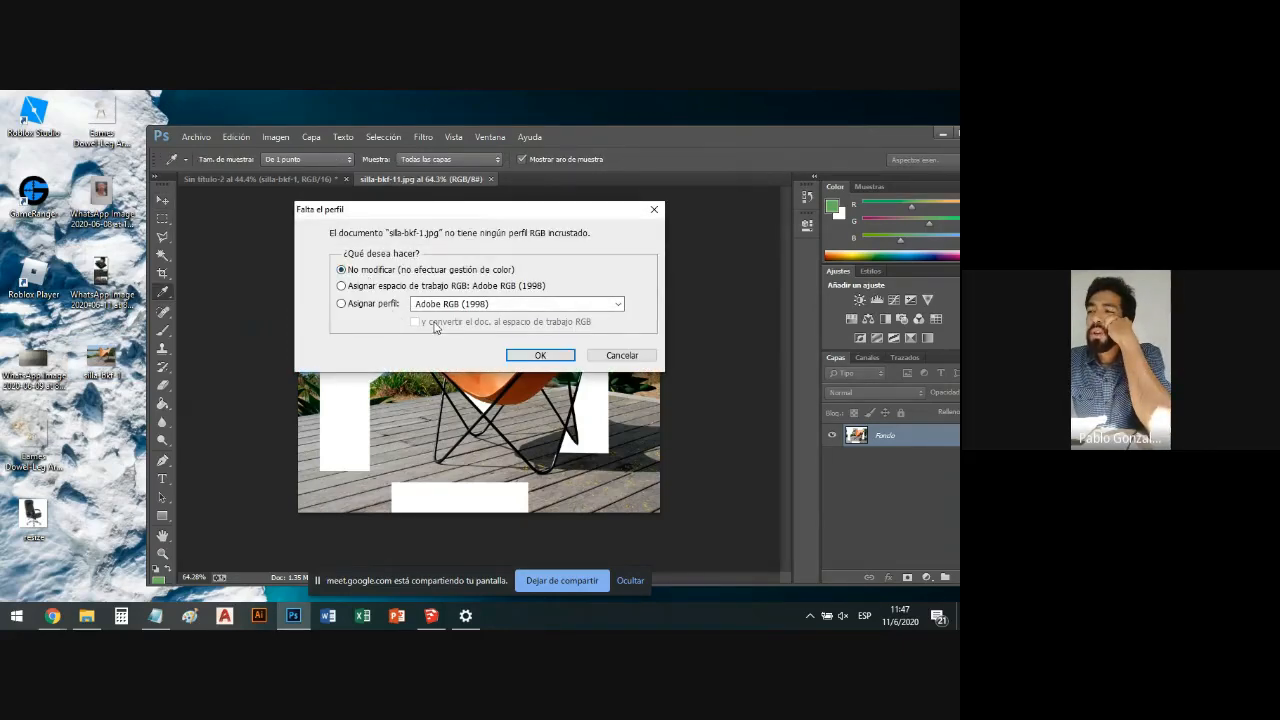
{"action": "left_click", "coordinate": [540, 357]}
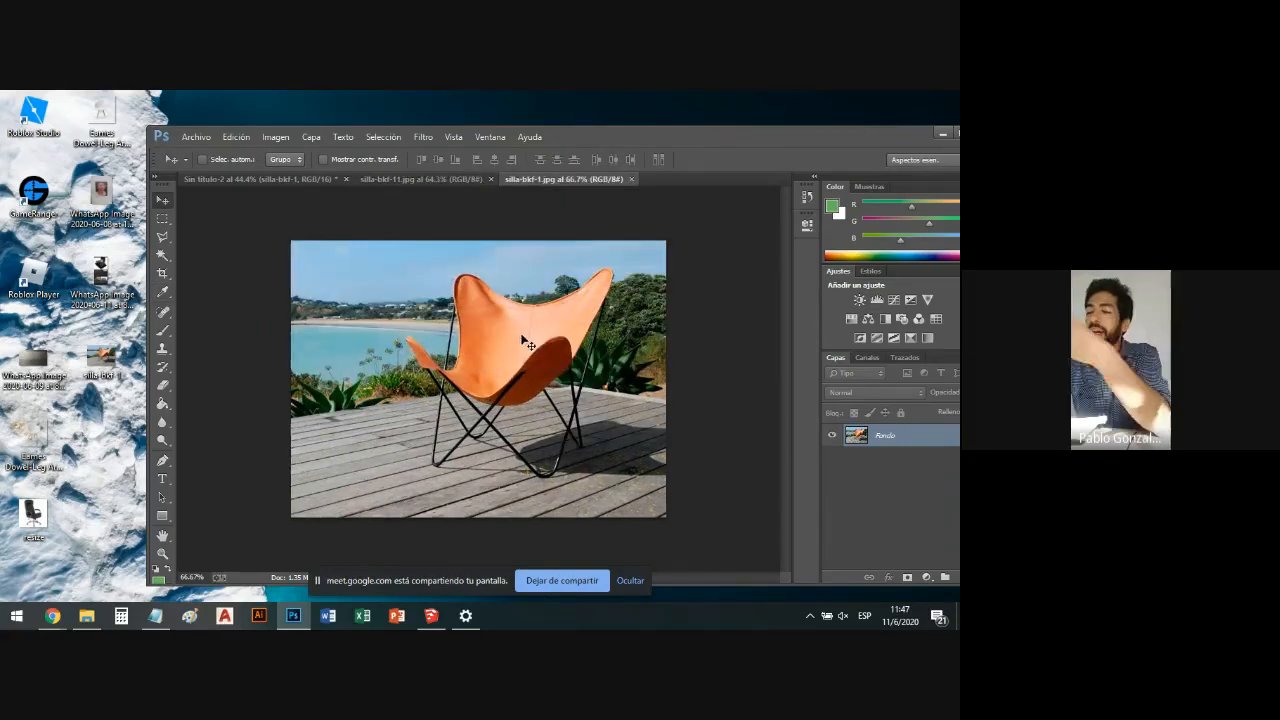
Maximize the workspace around the whole chair photo and dismiss the Edge window with the File Explorer help search.
{"action": "scroll", "coordinate": [474, 385], "scroll_direction": "up", "scroll_amount": 3}
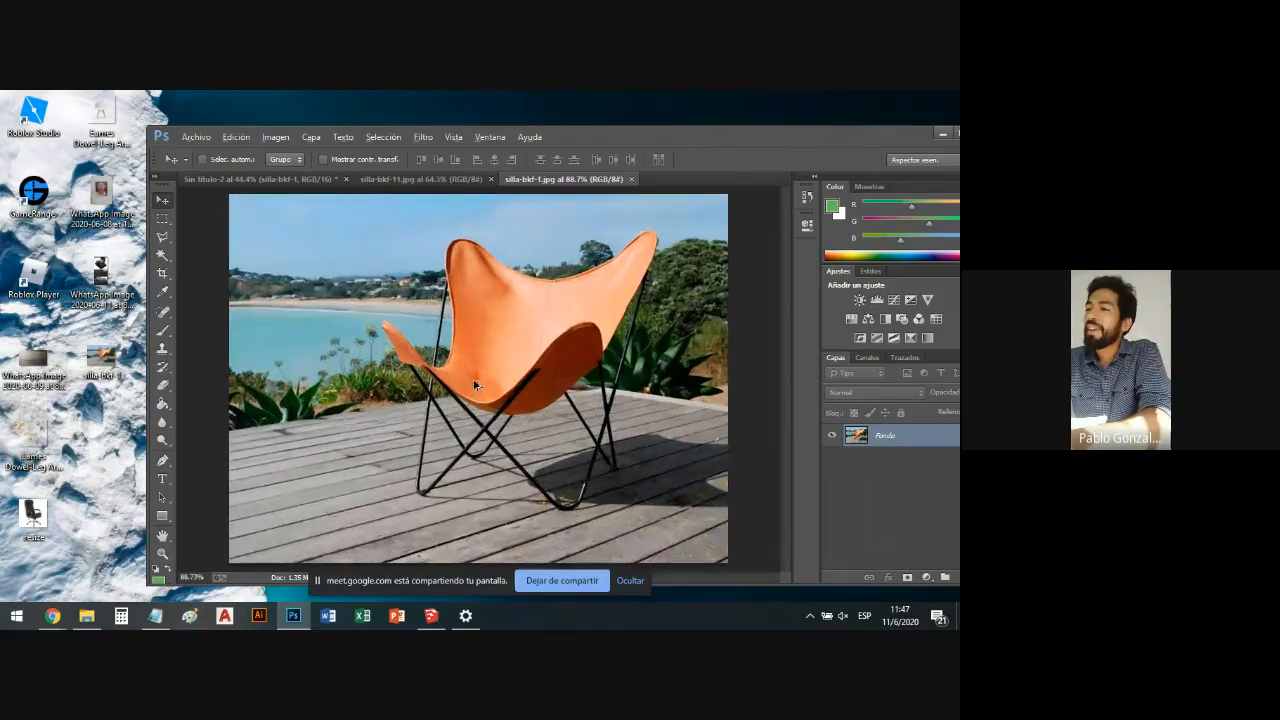
{"action": "scroll", "coordinate": [483, 381], "scroll_direction": "up", "scroll_amount": 1}
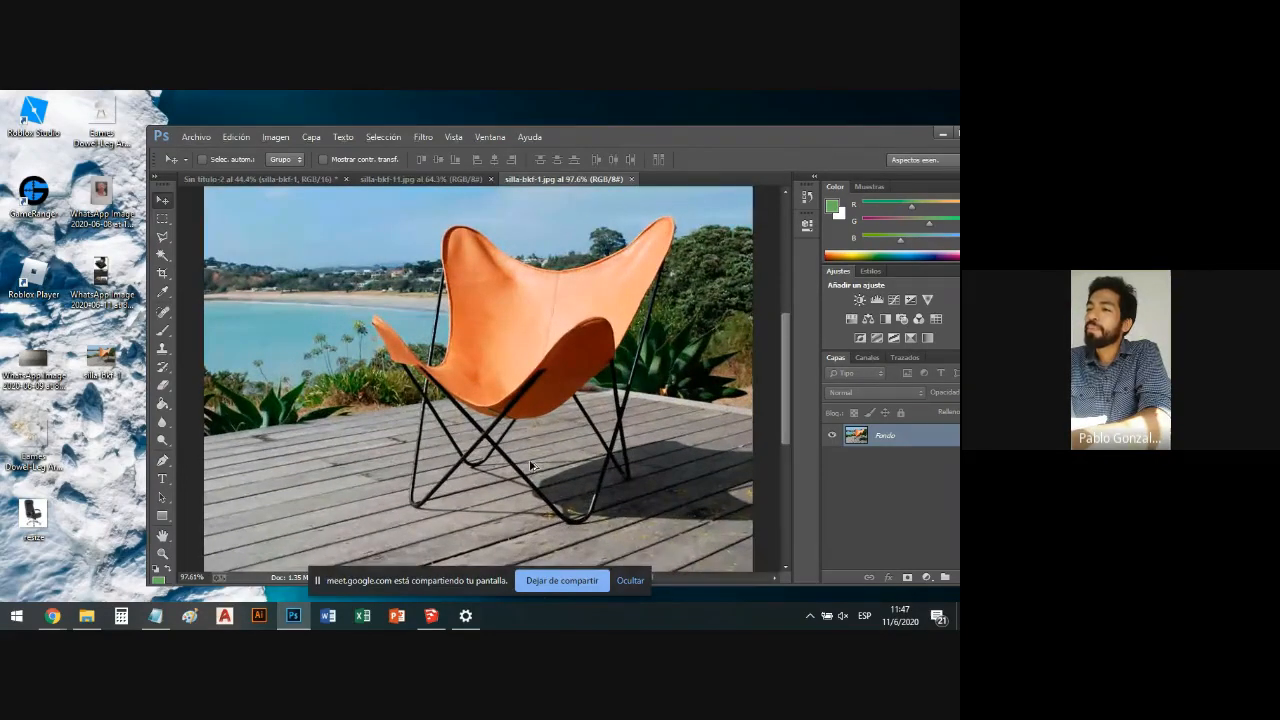
{"action": "scroll", "coordinate": [531, 465], "scroll_direction": "up", "scroll_amount": 1}
{"action": "scroll", "coordinate": [422, 434], "scroll_direction": "down", "scroll_amount": 2}
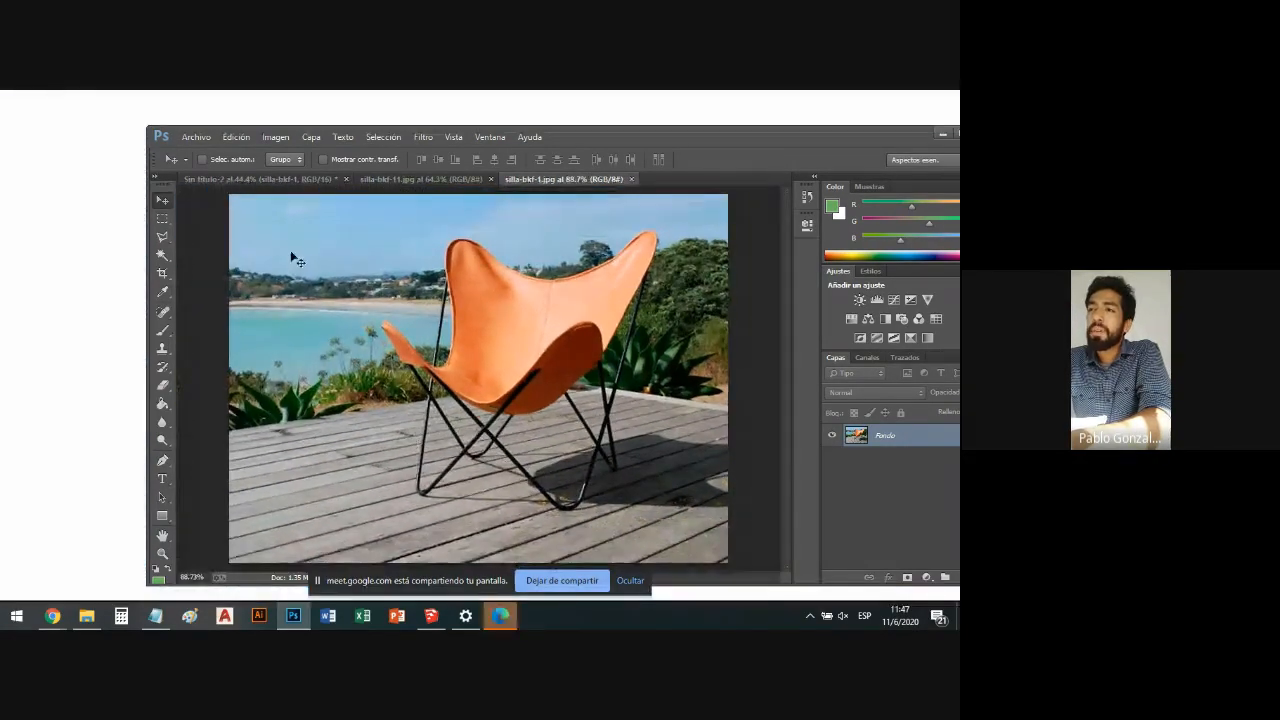
{"action": "left_click_drag", "start_coordinate": [619, 136], "coordinate": [525, 140]}
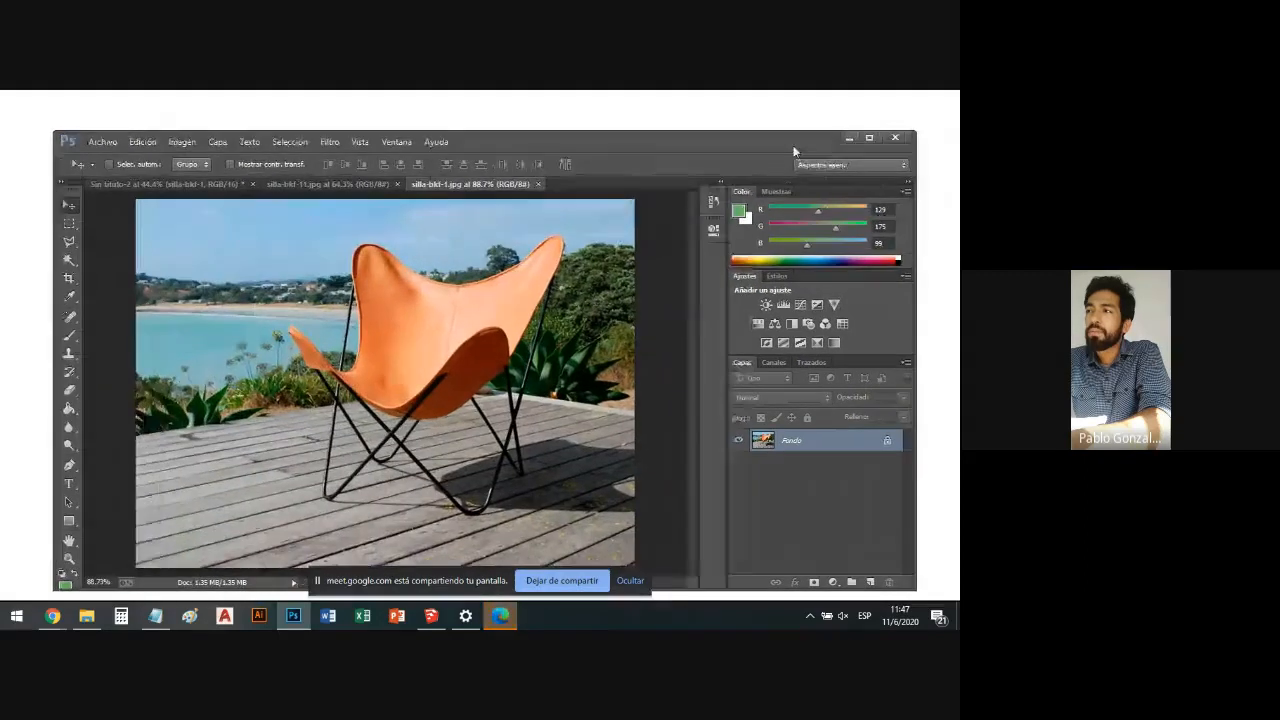
{"action": "left_click", "coordinate": [869, 137]}
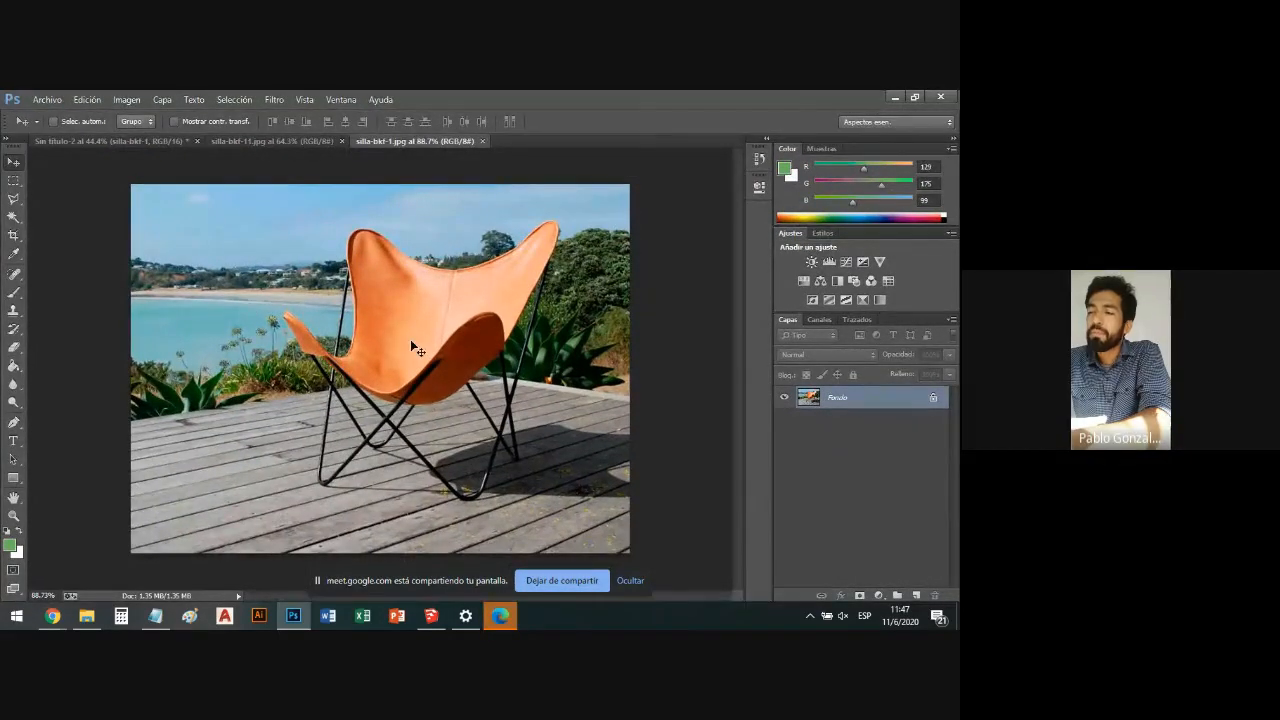
{"action": "scroll", "coordinate": [365, 390], "scroll_direction": "down", "scroll_amount": 1}
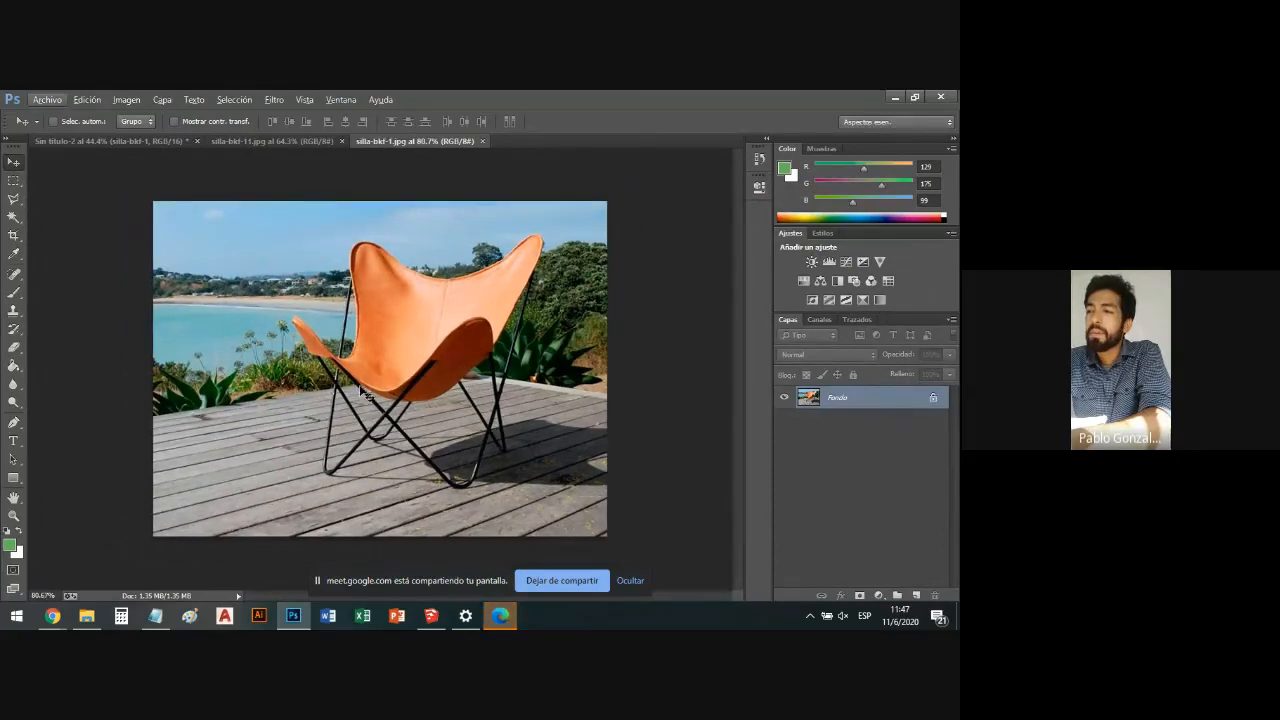
{"action": "left_click", "coordinate": [500, 615]}
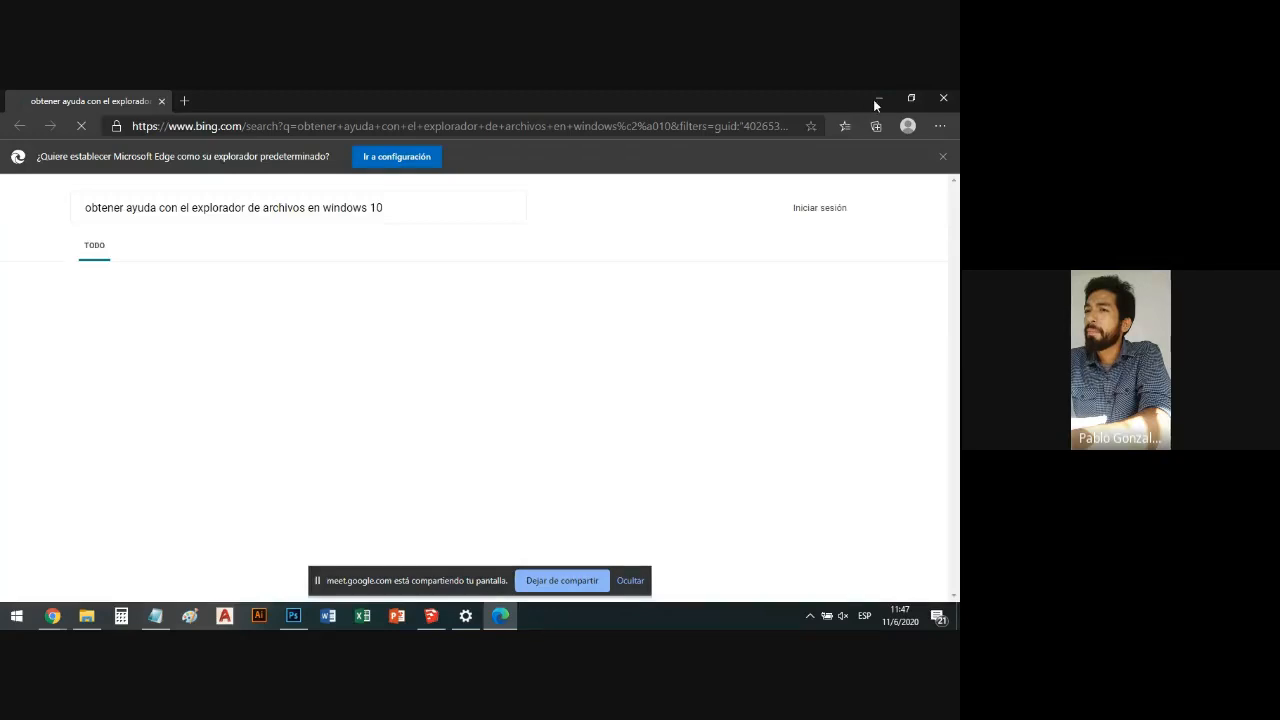
{"action": "left_click", "coordinate": [874, 99]}
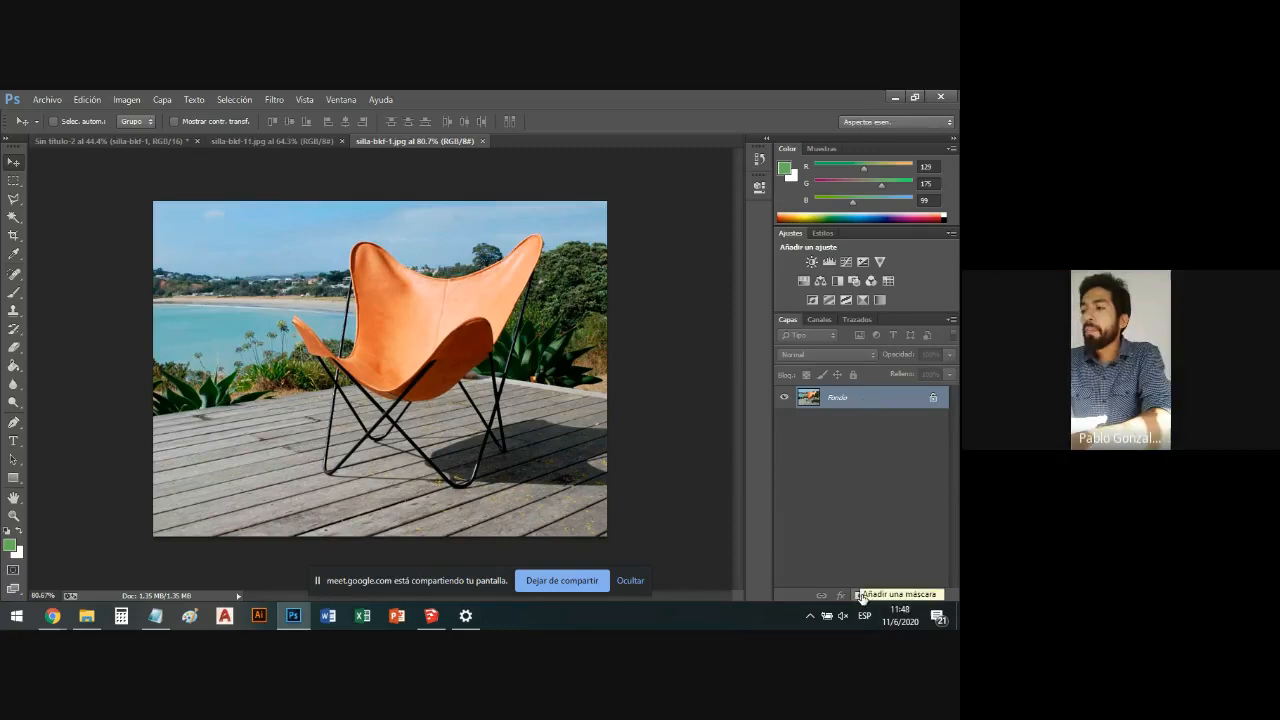
{"action": "scroll", "coordinate": [380, 342], "scroll_direction": "up", "scroll_amount": 2}
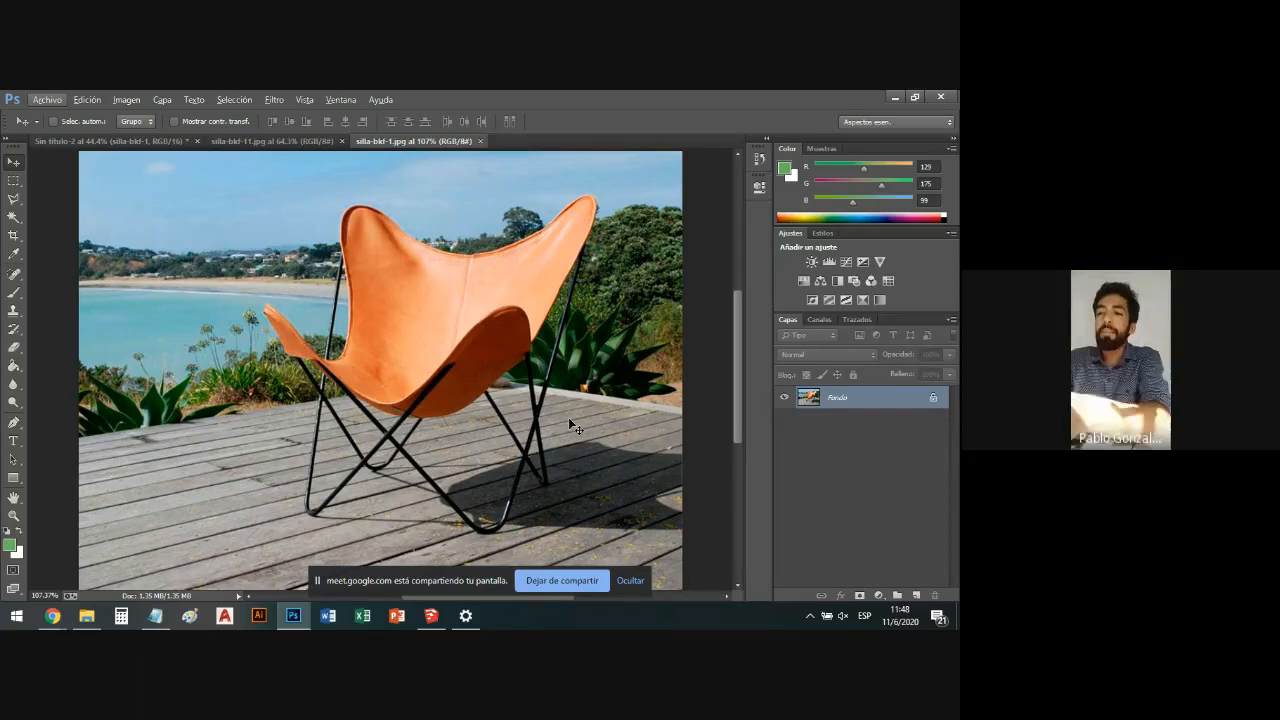
{"action": "scroll", "coordinate": [377, 400], "scroll_direction": "down", "scroll_amount": 2}
{"action": "key", "text": "alt"}
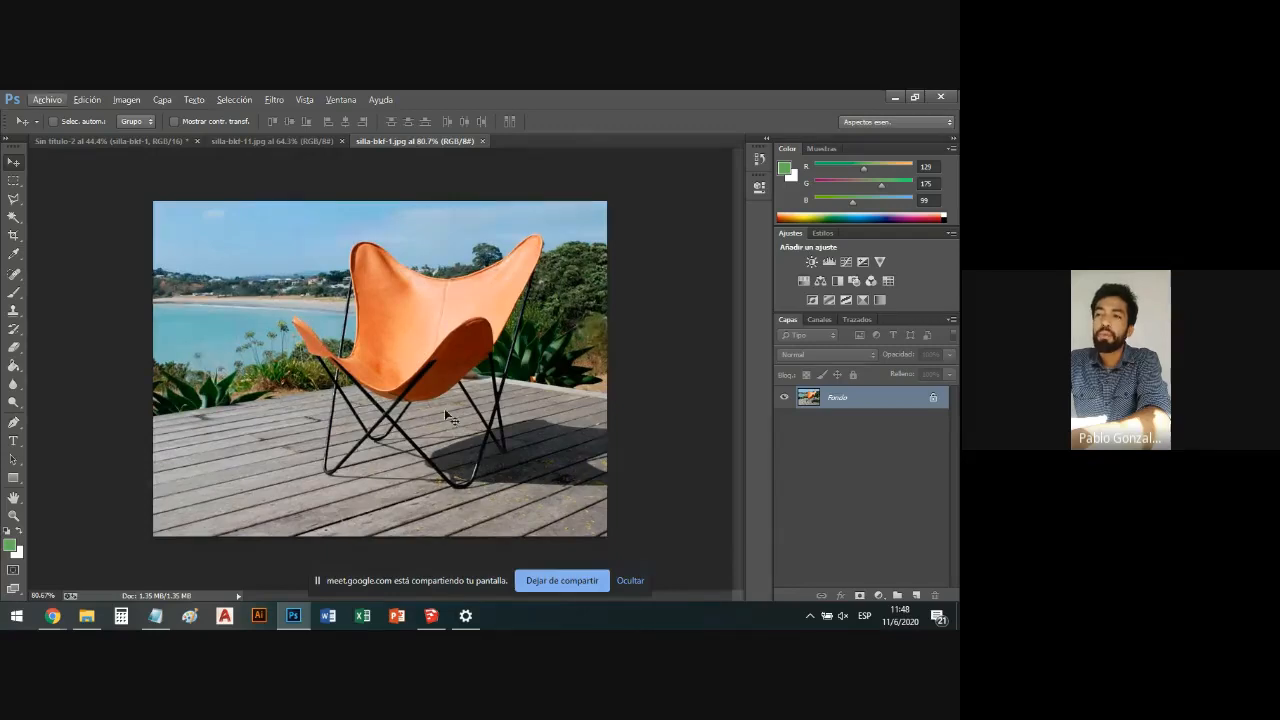
{"action": "scroll", "coordinate": [540, 447], "scroll_direction": "up", "scroll_amount": 2}
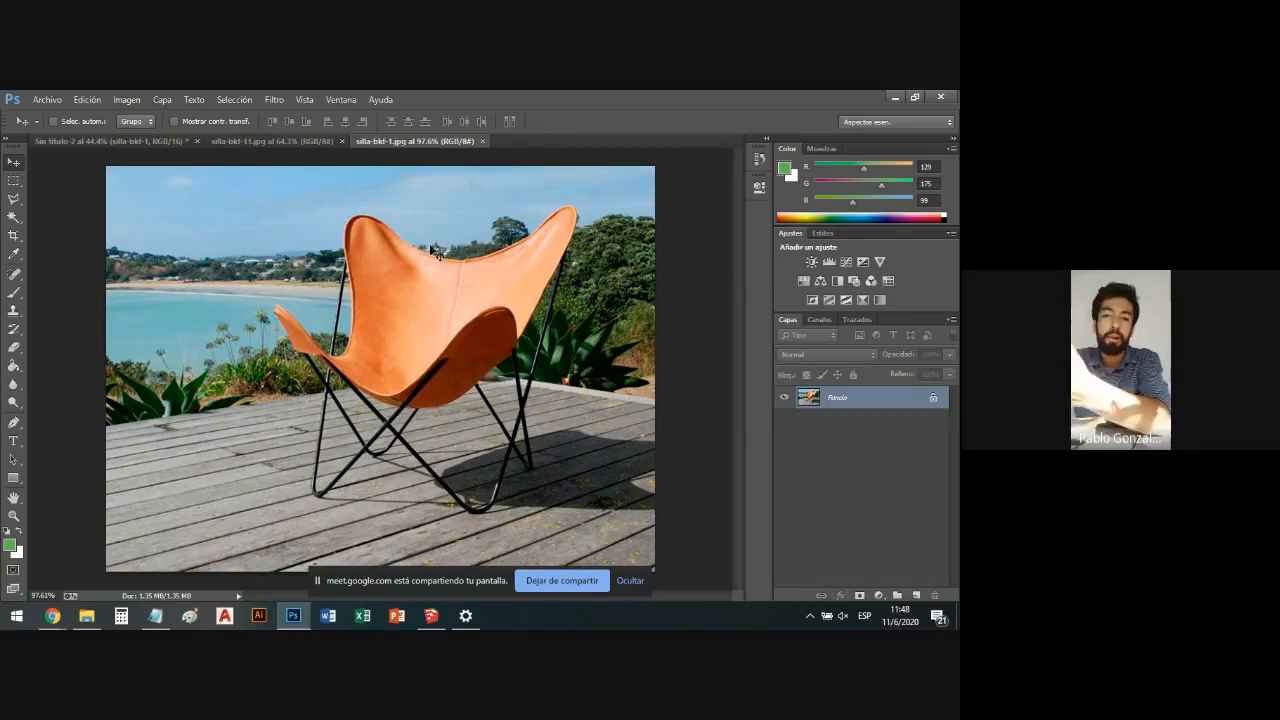
{"action": "scroll", "coordinate": [537, 358], "scroll_direction": "up", "scroll_amount": 1}
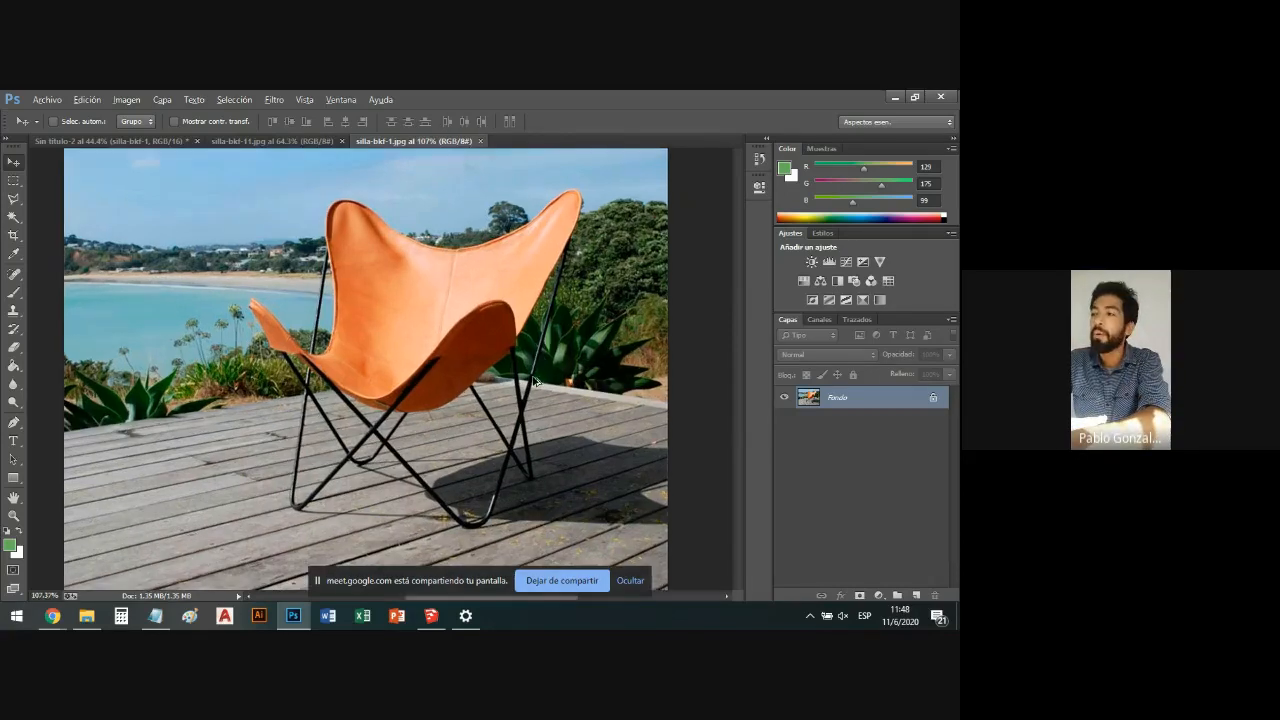
{"action": "scroll", "coordinate": [535, 381], "scroll_direction": "up", "scroll_amount": 1}
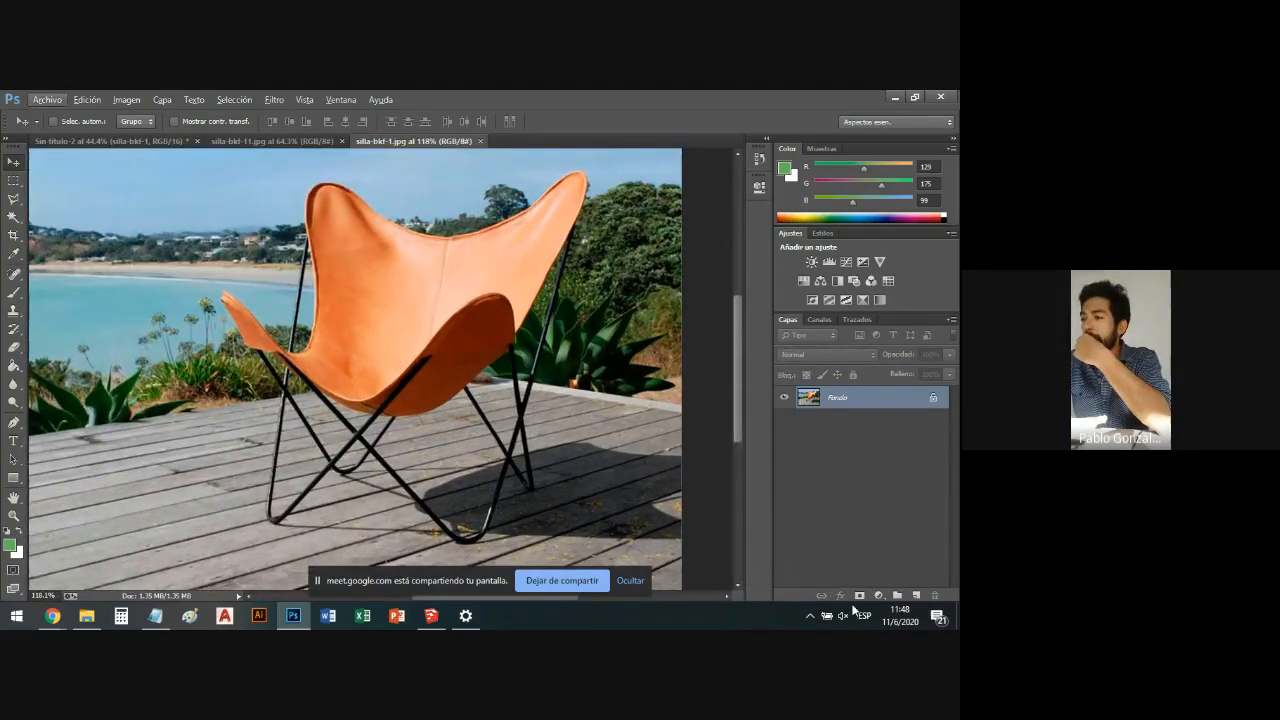
Hide the screen-sharing notice, add a layer mask to the chair photo, and ready the Eraser with white foreground and black background.
{"action": "left_click", "coordinate": [629, 581]}
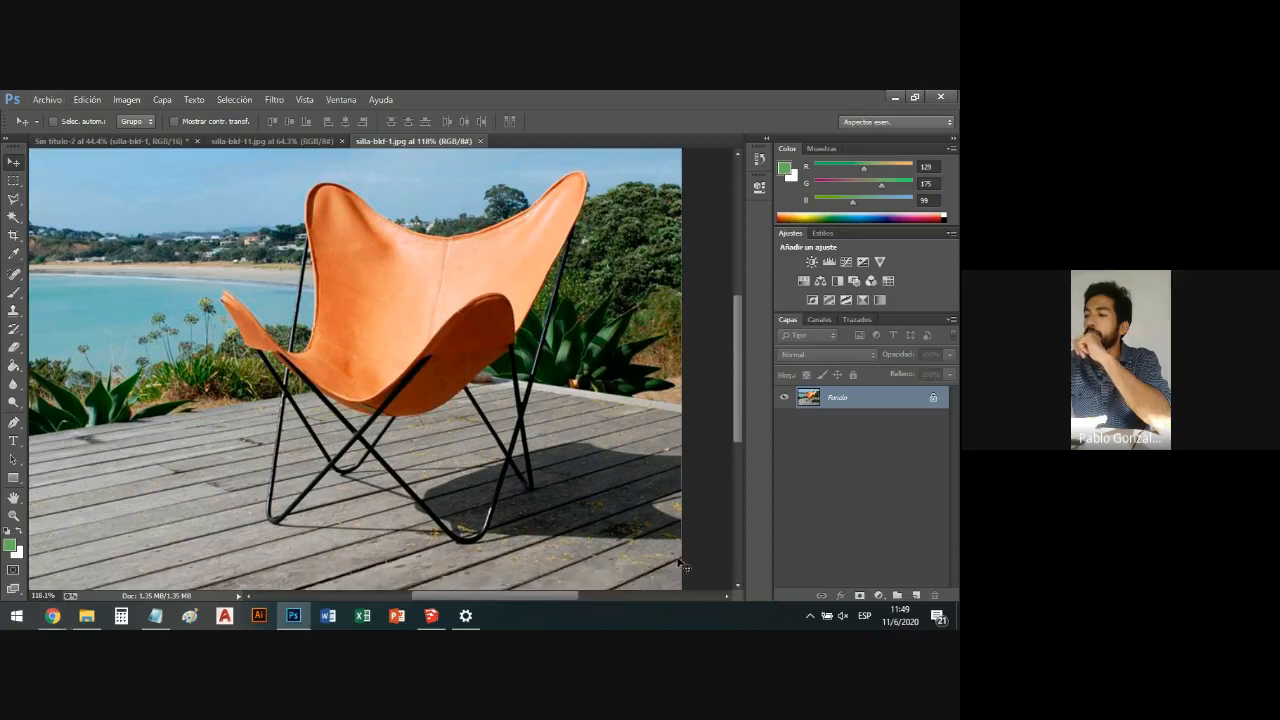
{"action": "left_click", "coordinate": [860, 597]}
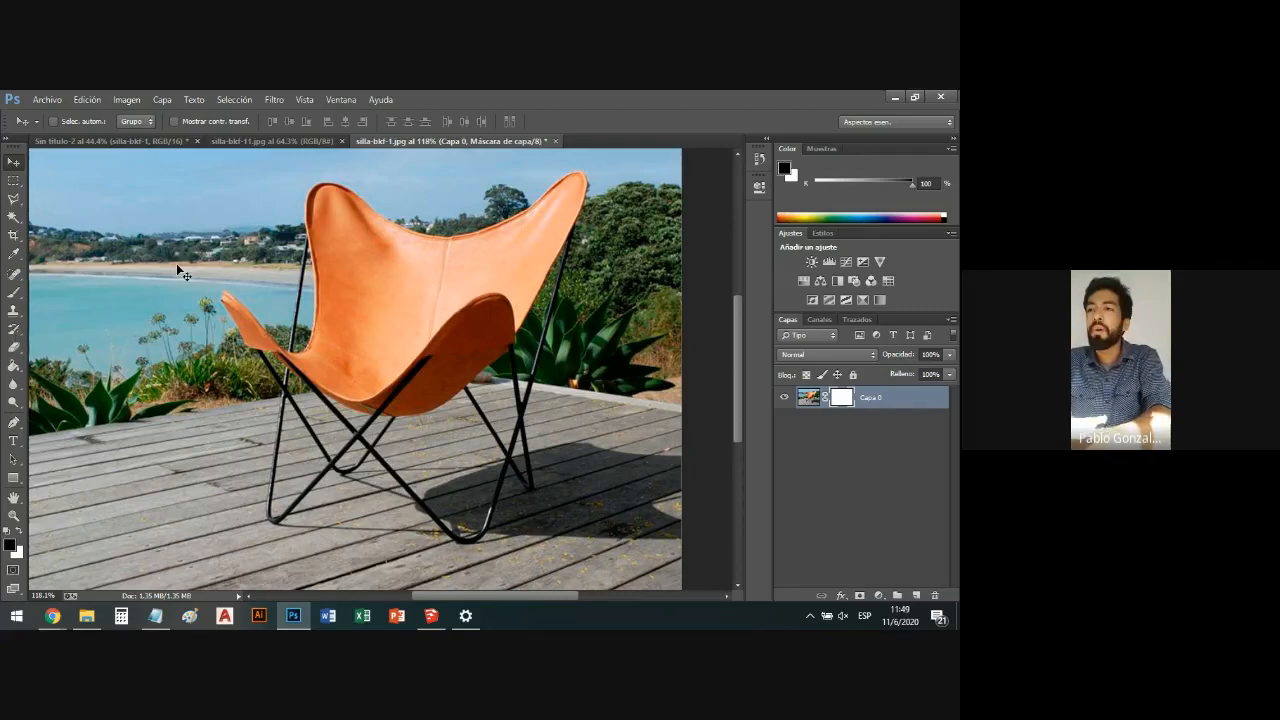
{"action": "left_click", "coordinate": [13, 347]}
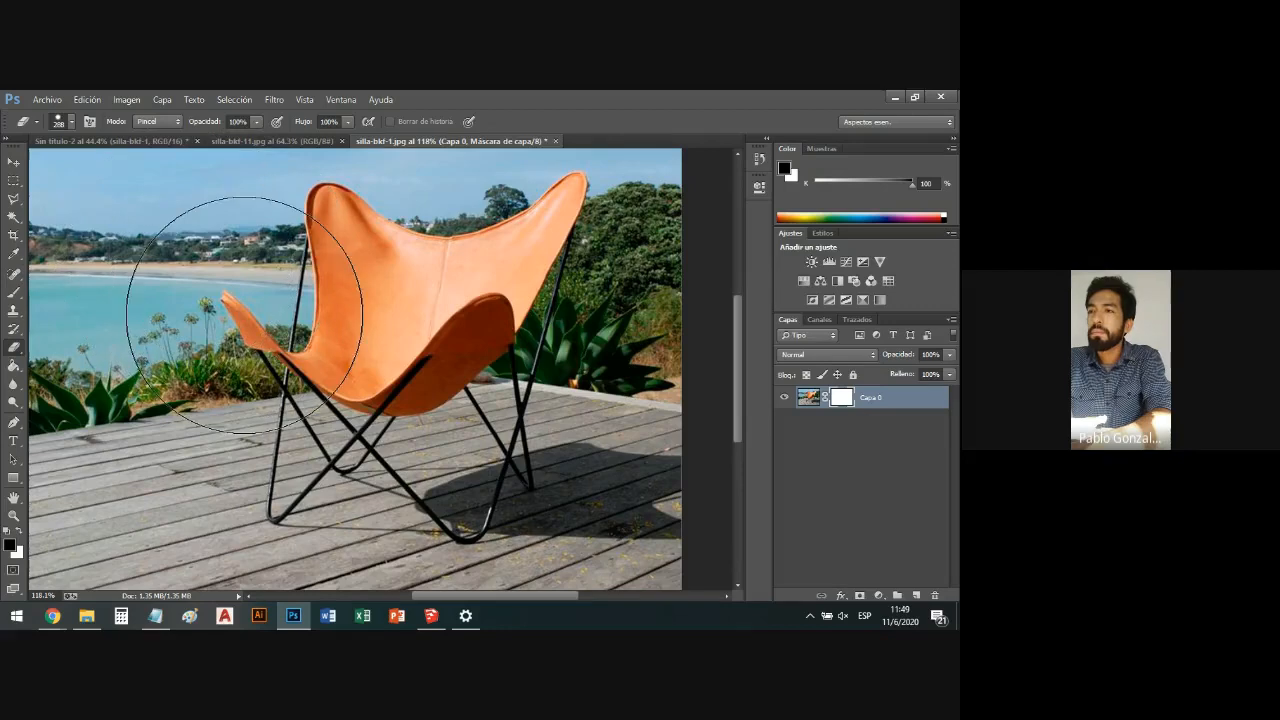
{"action": "key", "text": "x"}
Erase a large area over the chair on the layer mask and restore the photo by deleting the mask.
{"action": "mouse_move", "coordinate": [215, 305]}
{"action": "left_mouse_down"}
{"action": "mouse_move", "coordinate": [315, 343]}
{"action": "mouse_move", "coordinate": [331, 335]}
{"action": "mouse_move", "coordinate": [318, 280]}
{"action": "mouse_move", "coordinate": [340, 273]}
{"action": "mouse_move", "coordinate": [415, 299]}
{"action": "mouse_move", "coordinate": [526, 256]}
{"action": "mouse_move", "coordinate": [541, 288]}
{"action": "mouse_move", "coordinate": [487, 462]}
{"action": "mouse_move", "coordinate": [459, 483]}
{"action": "mouse_move", "coordinate": [367, 439]}
{"action": "mouse_move", "coordinate": [316, 445]}
{"action": "left_mouse_up"}
{"action": "scroll", "coordinate": [370, 366], "scroll_direction": "down", "scroll_amount": 3}
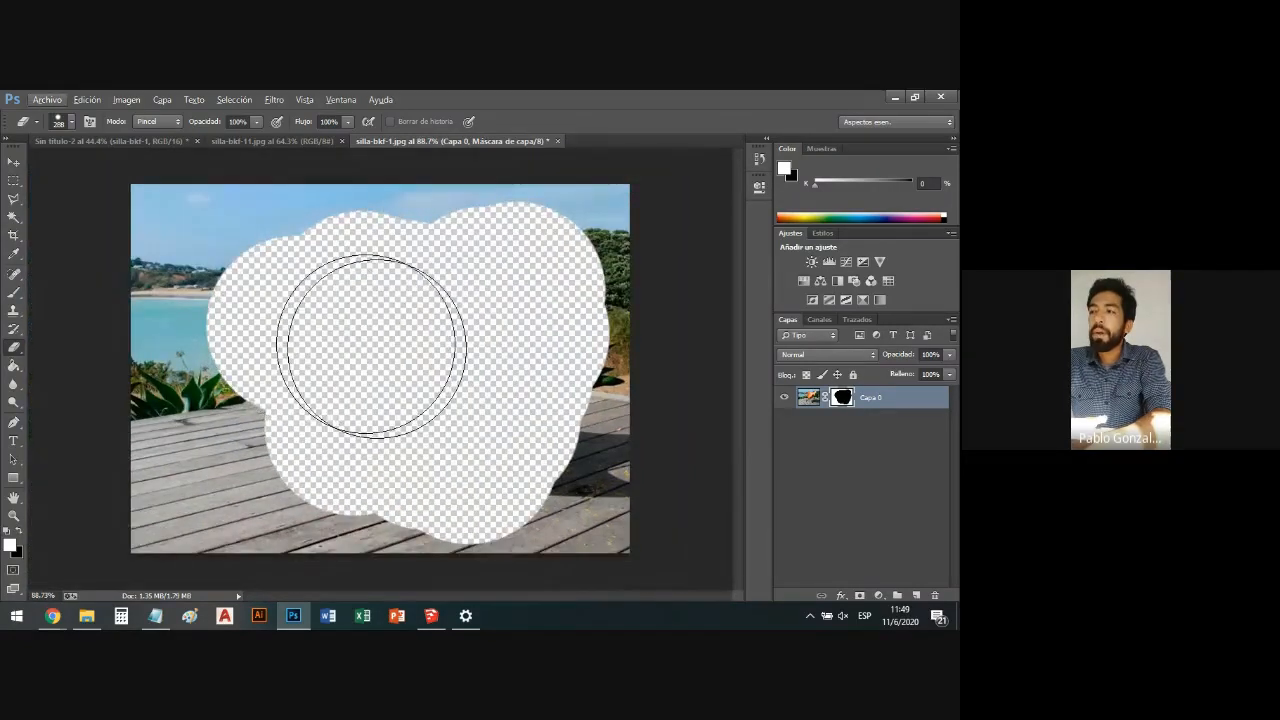
{"action": "left_click", "coordinate": [12, 163]}
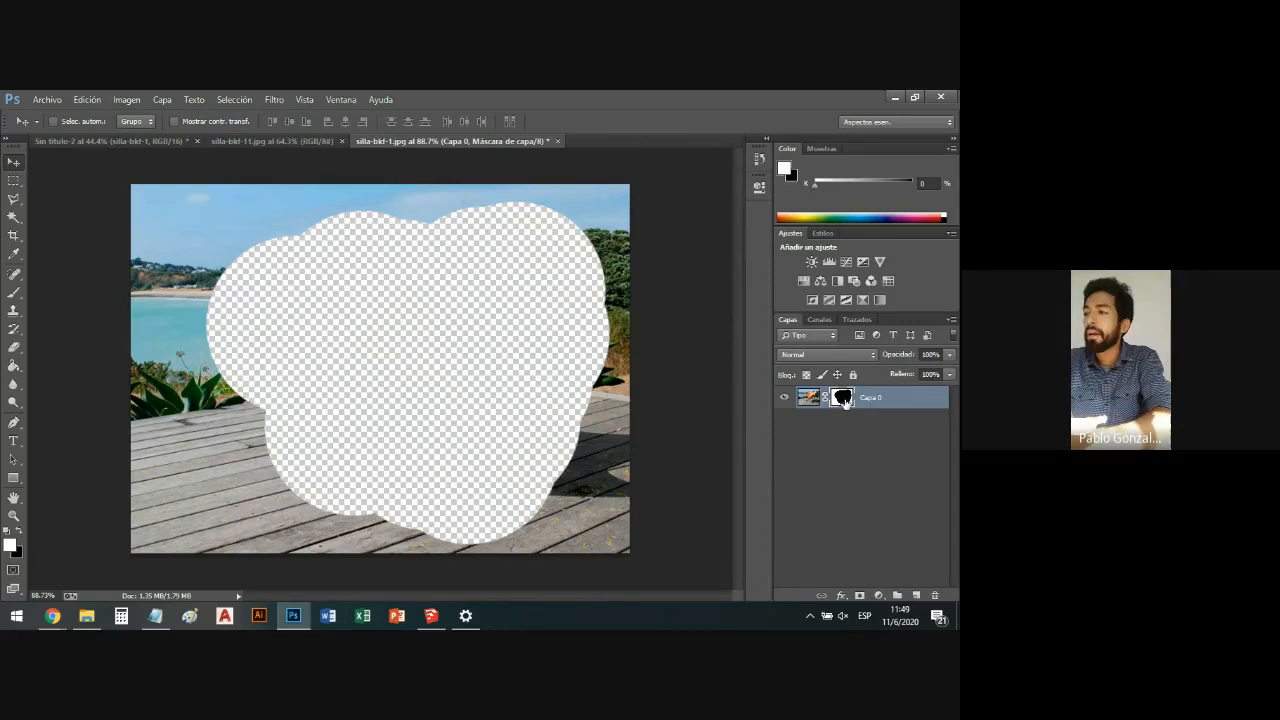
{"action": "right_click", "coordinate": [843, 398]}
{"action": "left_click", "coordinate": [833, 428]}
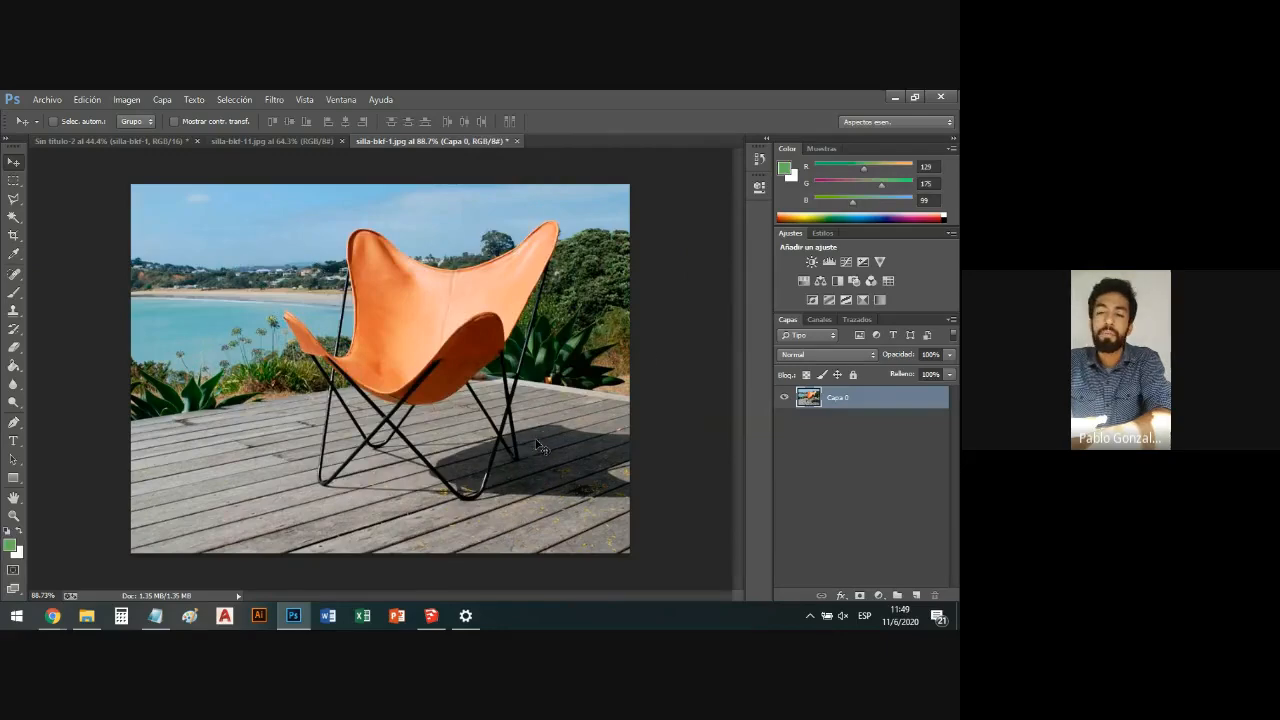
Undo the layer mask deletion and the large erasure made on the mask.
{"action": "key", "text": "ctrl+alt+z"}
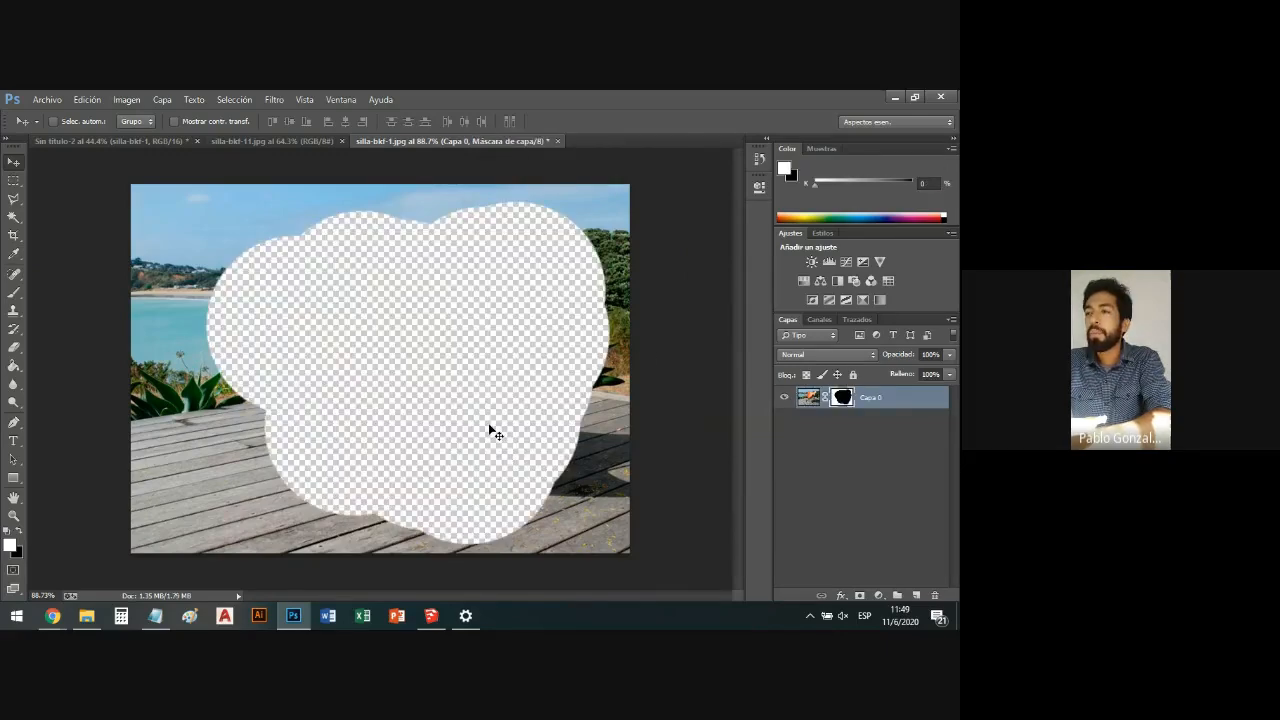
{"action": "key", "text": "ctrl+alt+z"}
Reduce the Eraser size to 18 px and erase a small dot in the sky above the chair on the mask.
{"action": "scroll", "coordinate": [500, 286], "scroll_direction": "up", "scroll_amount": 5}
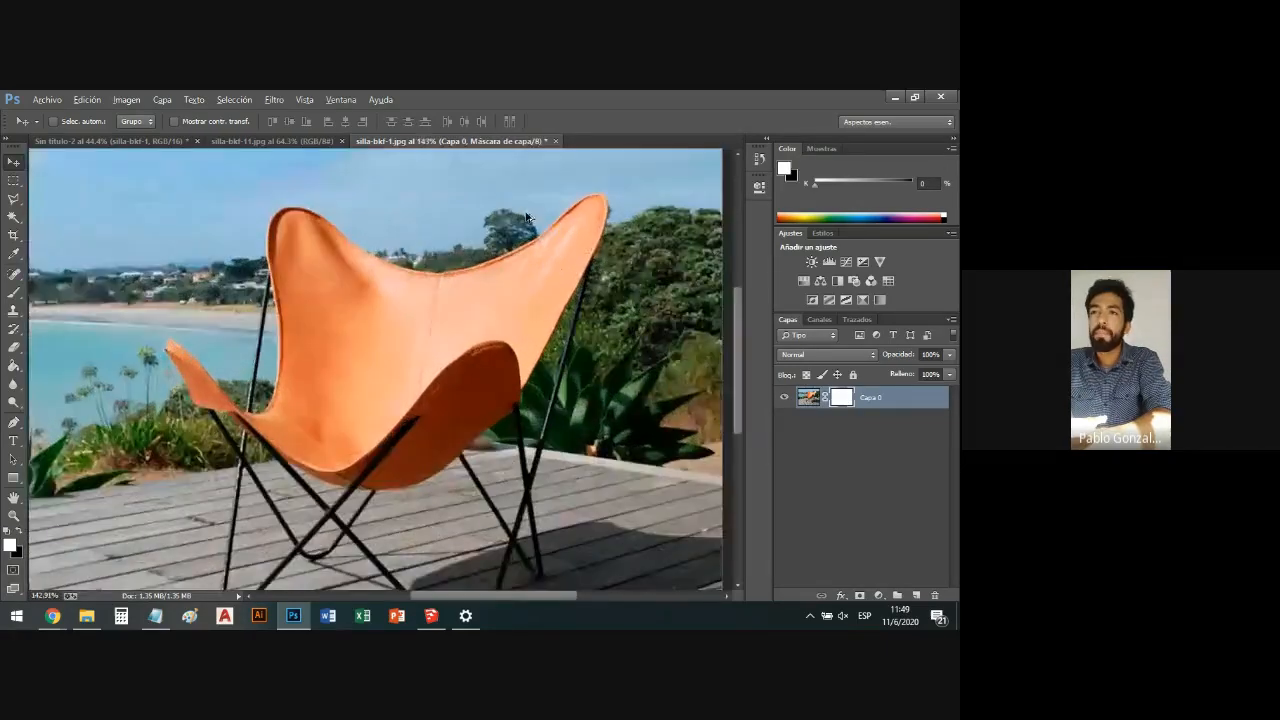
{"action": "left_click", "coordinate": [13, 347]}
{"action": "left_click", "coordinate": [71, 121]}
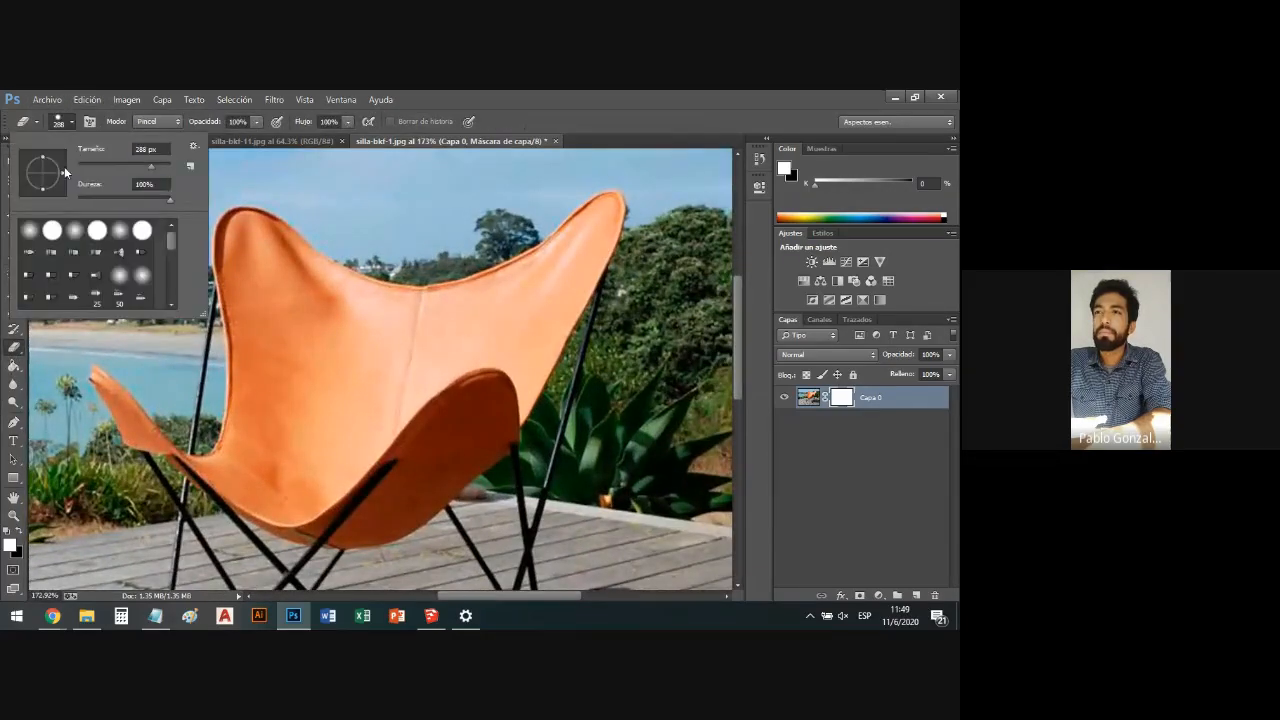
{"action": "left_click_drag", "start_coordinate": [84, 163], "coordinate": [87, 162]}
{"action": "left_click", "coordinate": [295, 194]}
{"action": "scroll", "coordinate": [645, 210], "scroll_direction": "up", "scroll_amount": 5}
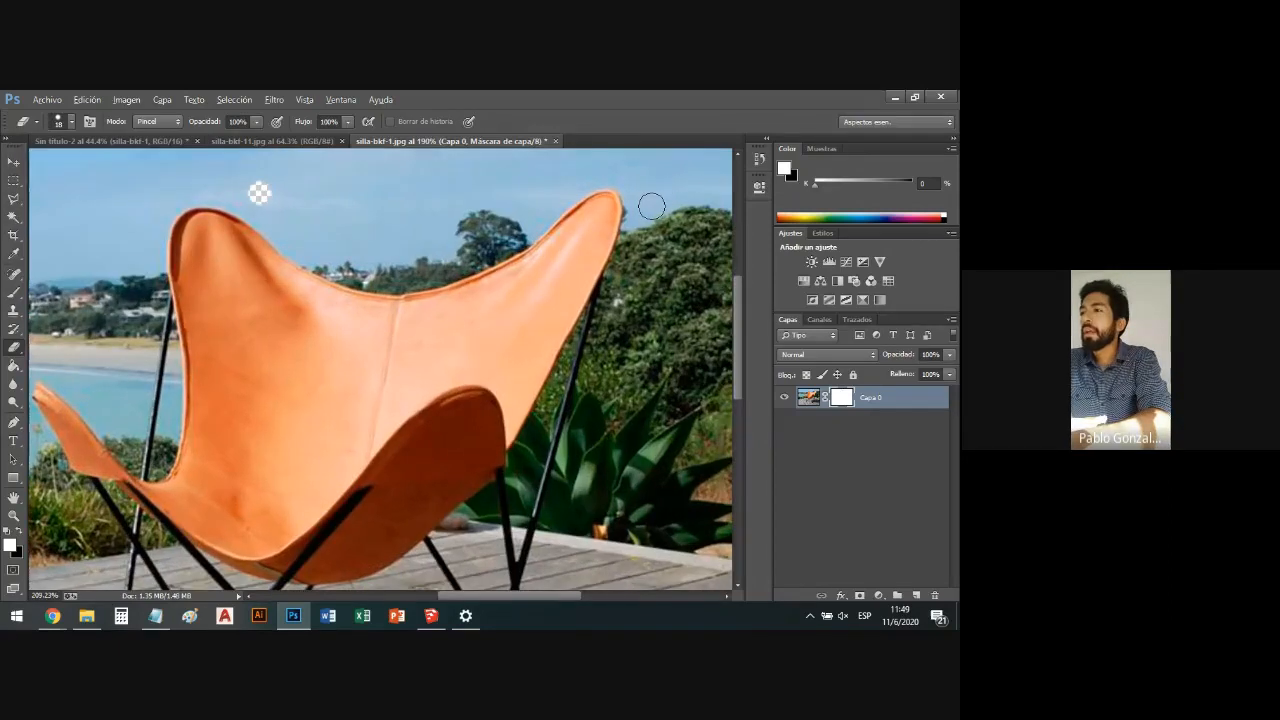
Erase the background on the mask along the chair's right edge and across the base of the plants beside it.
{"action": "mouse_move", "coordinate": [620, 250]}
{"action": "left_mouse_down"}
{"action": "mouse_move", "coordinate": [554, 472]}
{"action": "mouse_move", "coordinate": [571, 377]}
{"action": "left_mouse_up"}
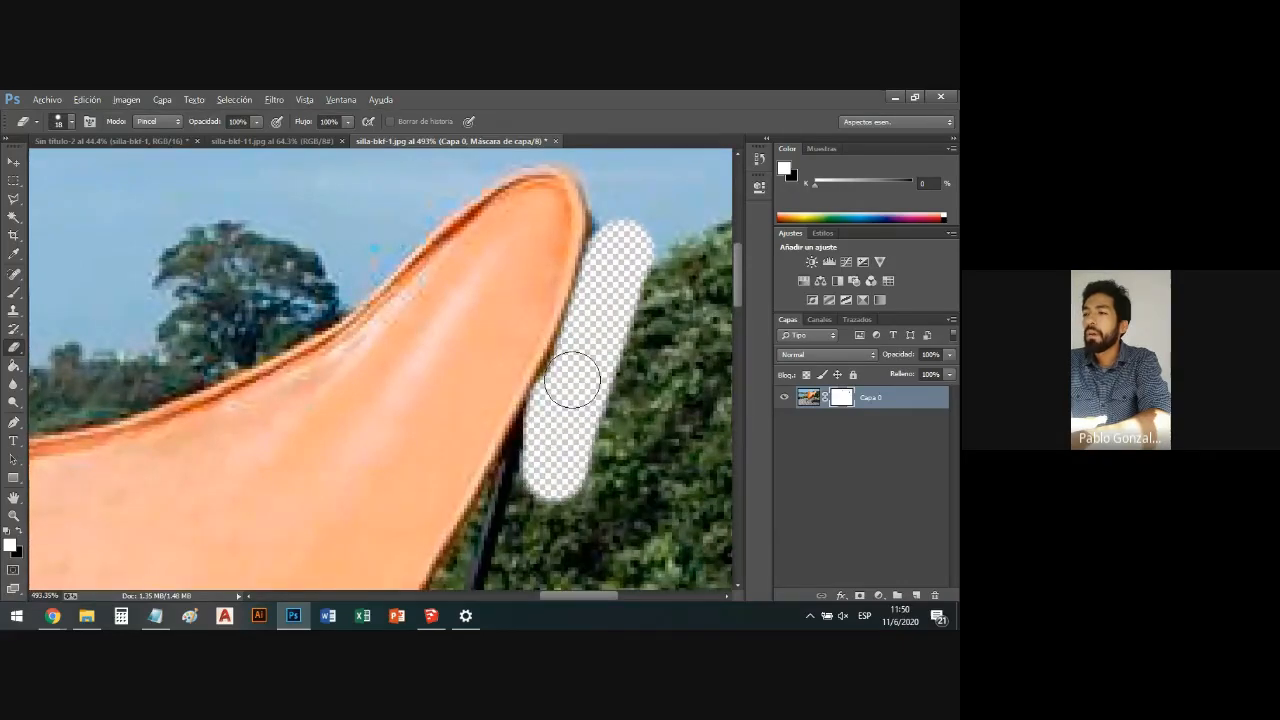
{"action": "scroll", "coordinate": [571, 377], "scroll_direction": "down", "scroll_amount": 6}
{"action": "left_click_drag", "start_coordinate": [508, 312], "coordinate": [500, 362]}
{"action": "scroll", "coordinate": [494, 399], "scroll_direction": "up", "scroll_amount": 3}
{"action": "left_click_drag", "start_coordinate": [514, 309], "coordinate": [493, 371]}
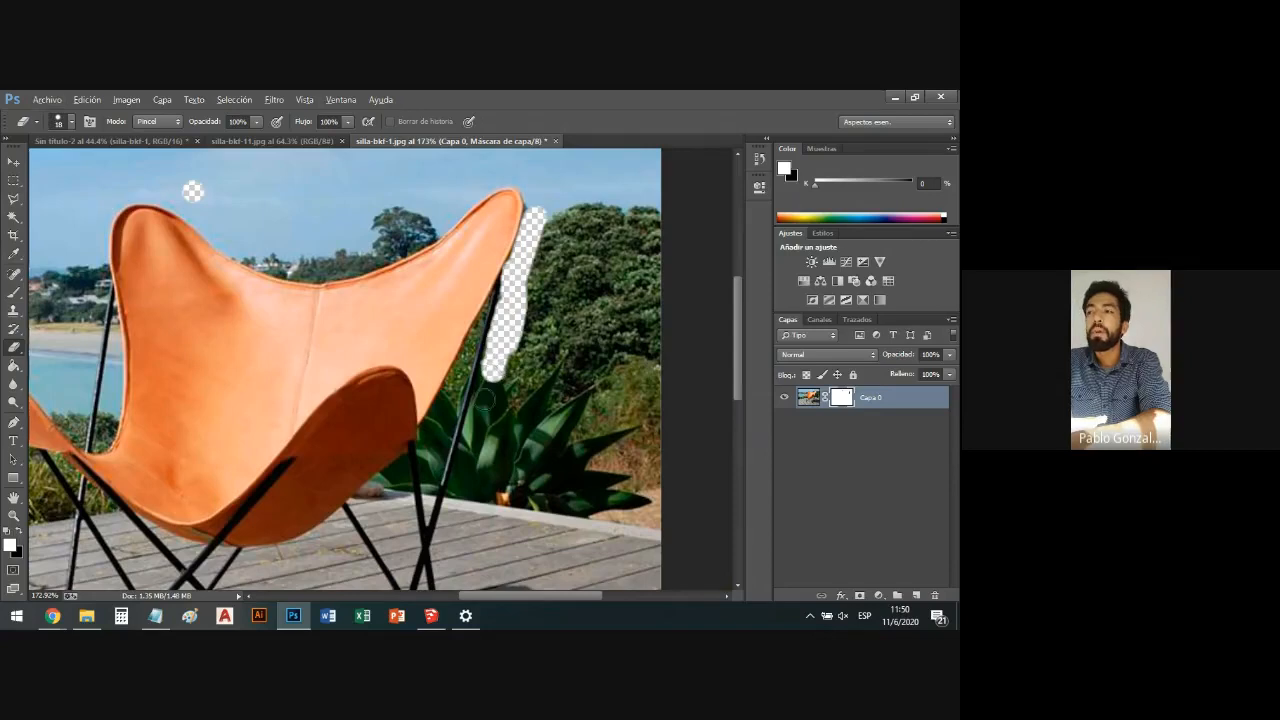
{"action": "mouse_move", "coordinate": [490, 484]}
{"action": "left_mouse_down"}
{"action": "mouse_move", "coordinate": [676, 481]}
{"action": "mouse_move", "coordinate": [652, 464]}
{"action": "mouse_move", "coordinate": [618, 458]}
{"action": "left_mouse_up"}
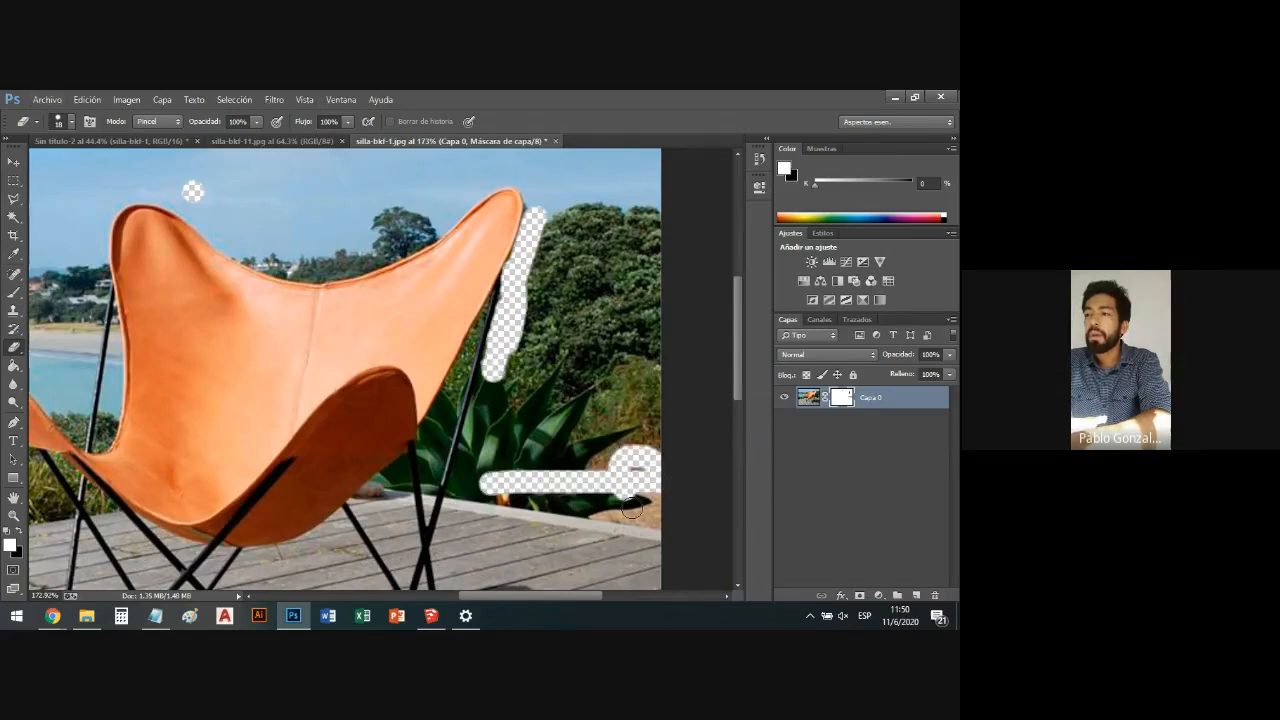
Outline the plants between the chair's right rear leg and the deck edge with the Polygonal Lasso, clear that mask area, and deselect.
{"action": "scroll", "coordinate": [670, 533], "scroll_direction": "up", "scroll_amount": 1}
{"action": "scroll", "coordinate": [670, 533], "scroll_direction": "up", "scroll_amount": 3}
{"action": "key", "text": "l"}
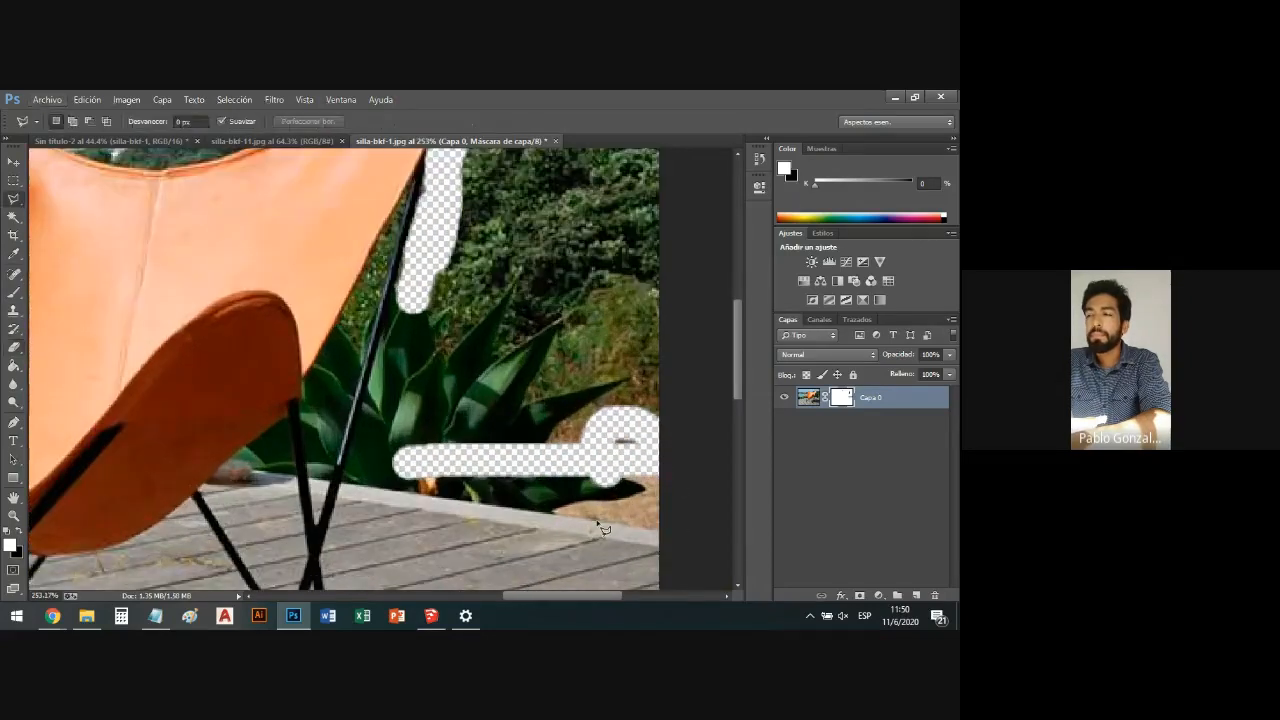
{"action": "left_click", "coordinate": [660, 535]}
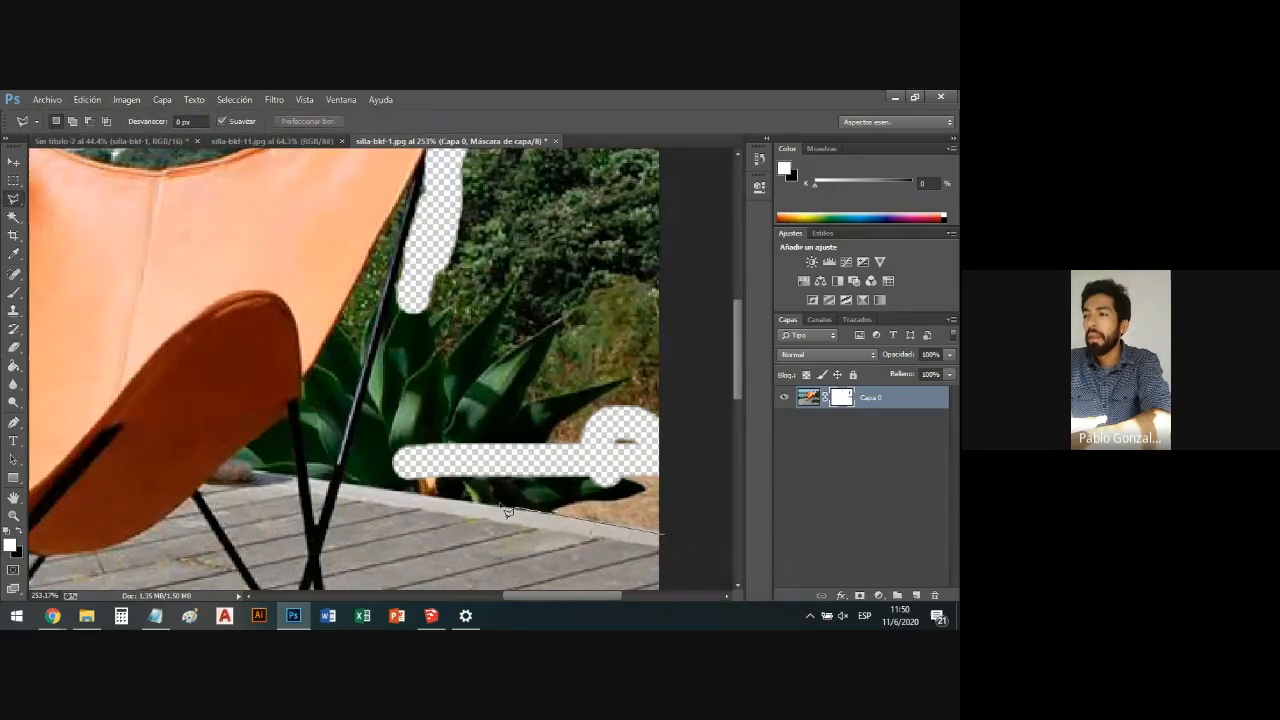
{"action": "left_click", "coordinate": [341, 487]}
{"action": "left_click", "coordinate": [429, 162]}
{"action": "left_click", "coordinate": [689, 215]}
{"action": "double_click", "coordinate": [683, 524]}
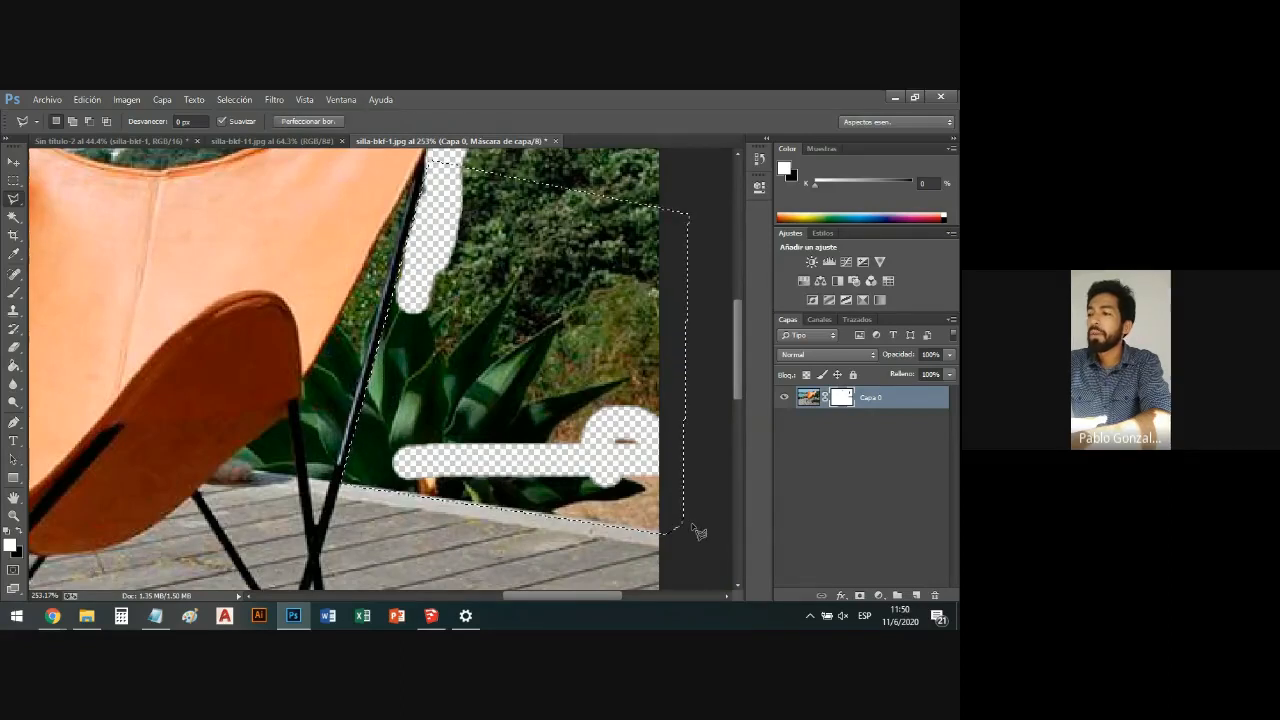
{"action": "key", "text": "Delete"}
{"action": "key", "text": "ctrl+d"}
{"action": "scroll", "coordinate": [463, 320], "scroll_direction": "down", "scroll_amount": 2}
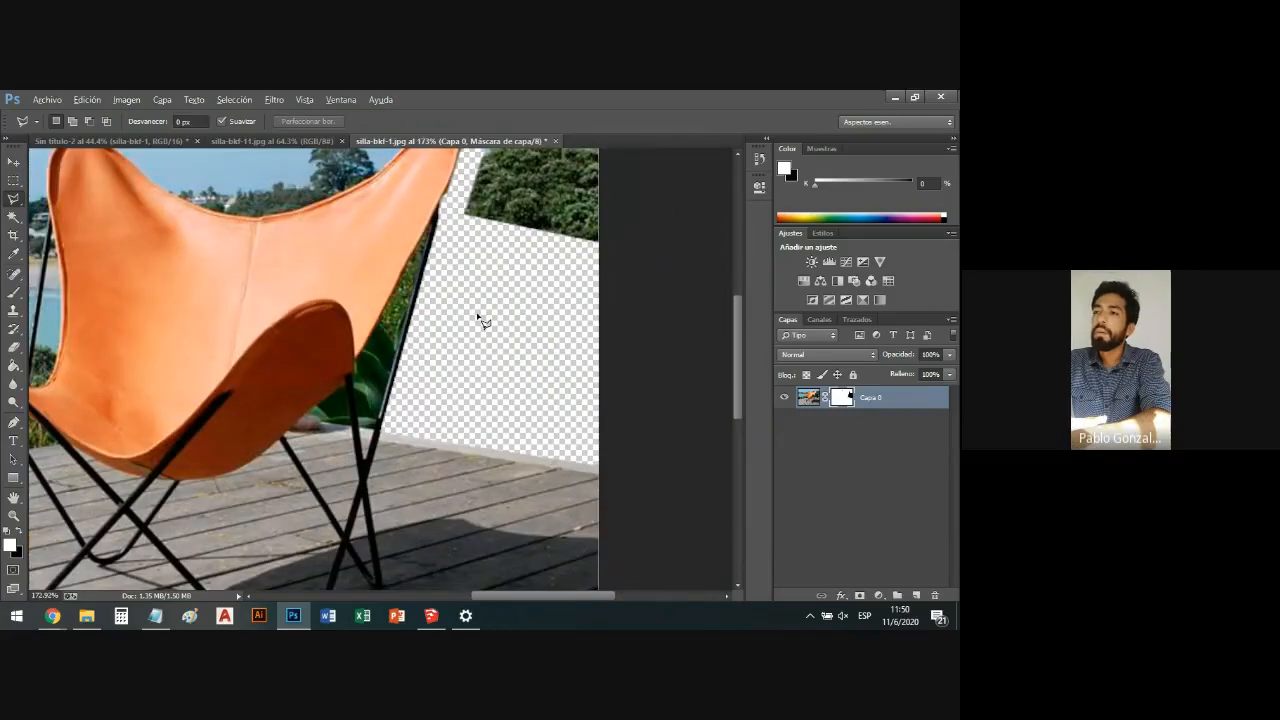
{"action": "scroll", "coordinate": [481, 320], "scroll_direction": "down", "scroll_amount": 3}
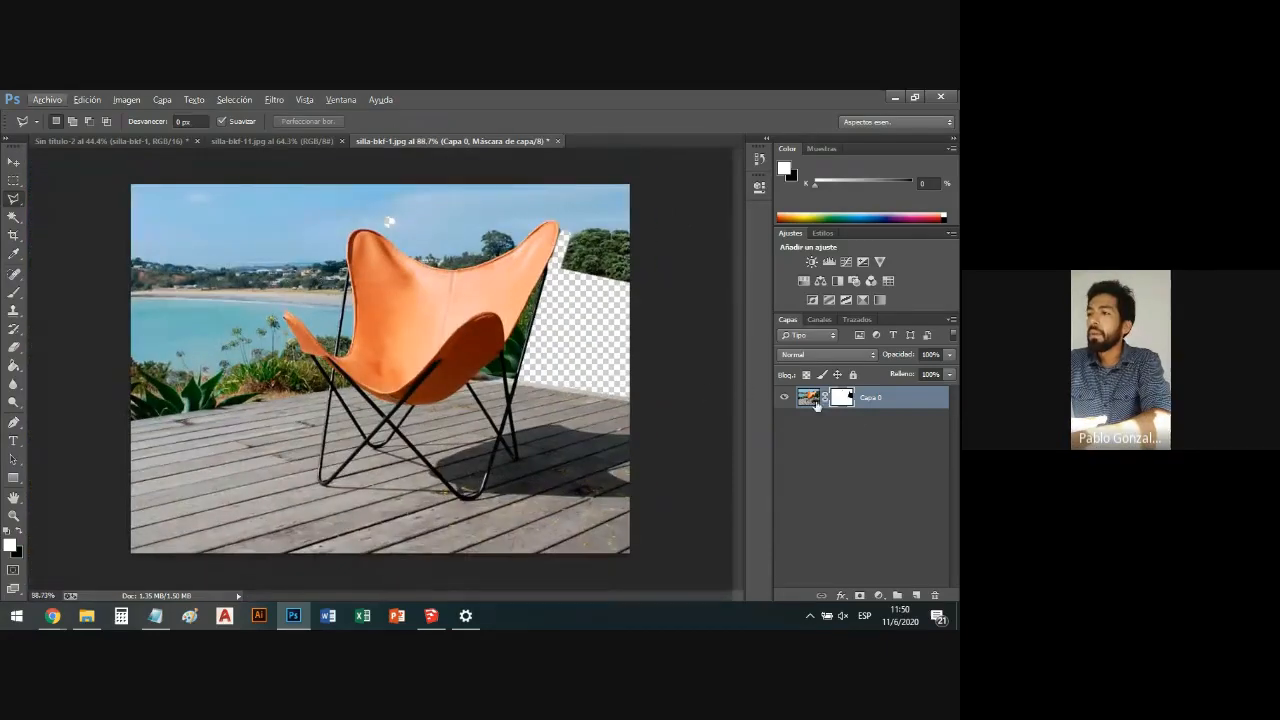
Delete the partly erased layer mask to restore the whole chair photo, and undo that deletion.
{"action": "left_click", "coordinate": [841, 402]}
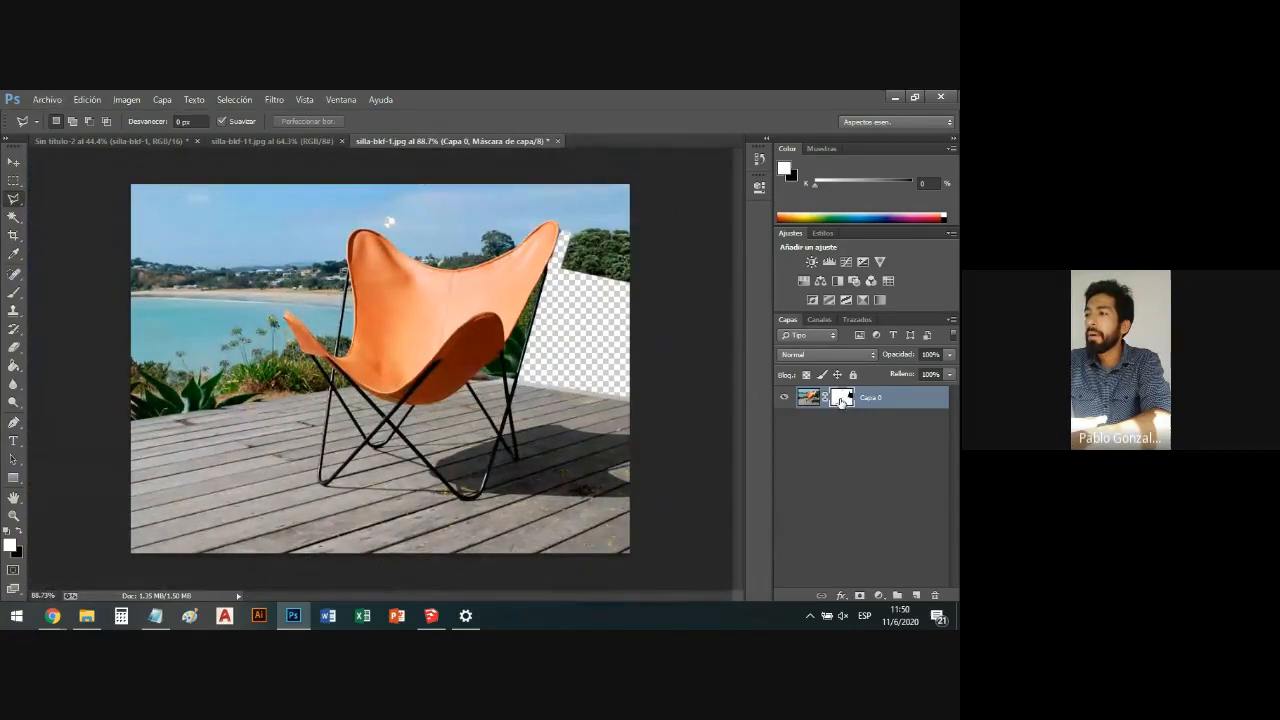
{"action": "right_click", "coordinate": [841, 400]}
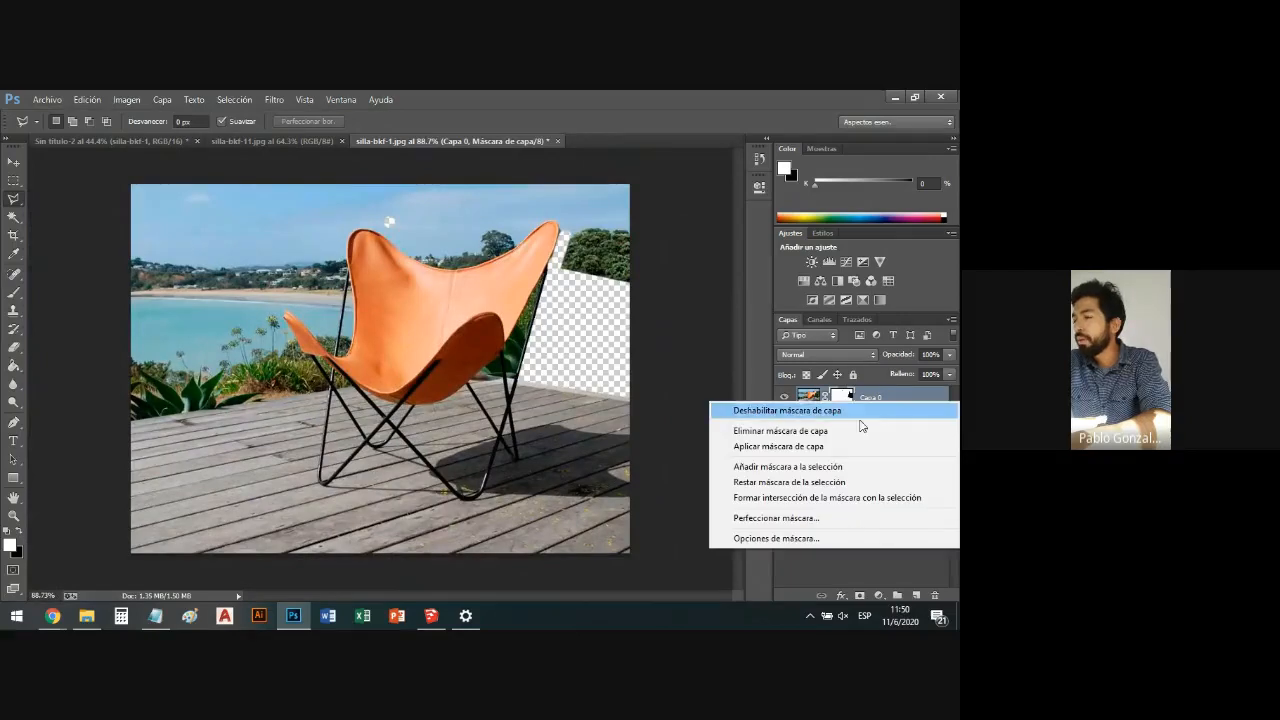
{"action": "left_click", "coordinate": [853, 432]}
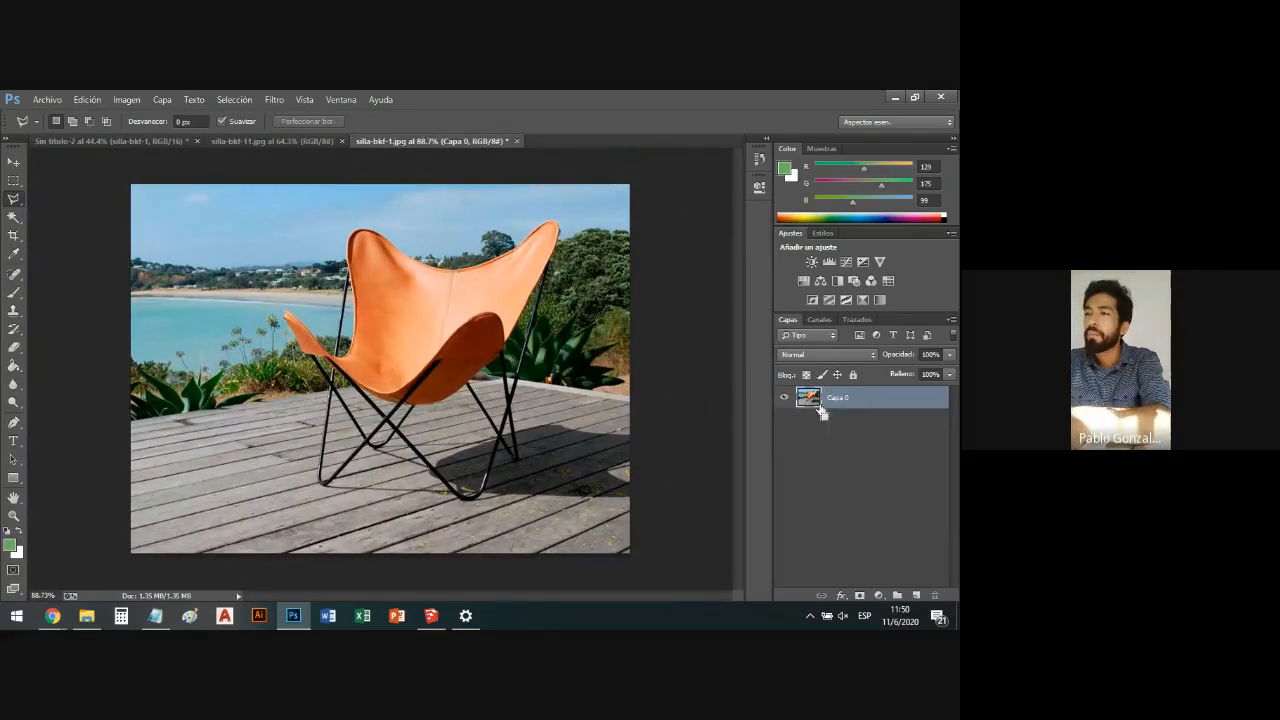
{"action": "key", "text": "ctrl+z"}
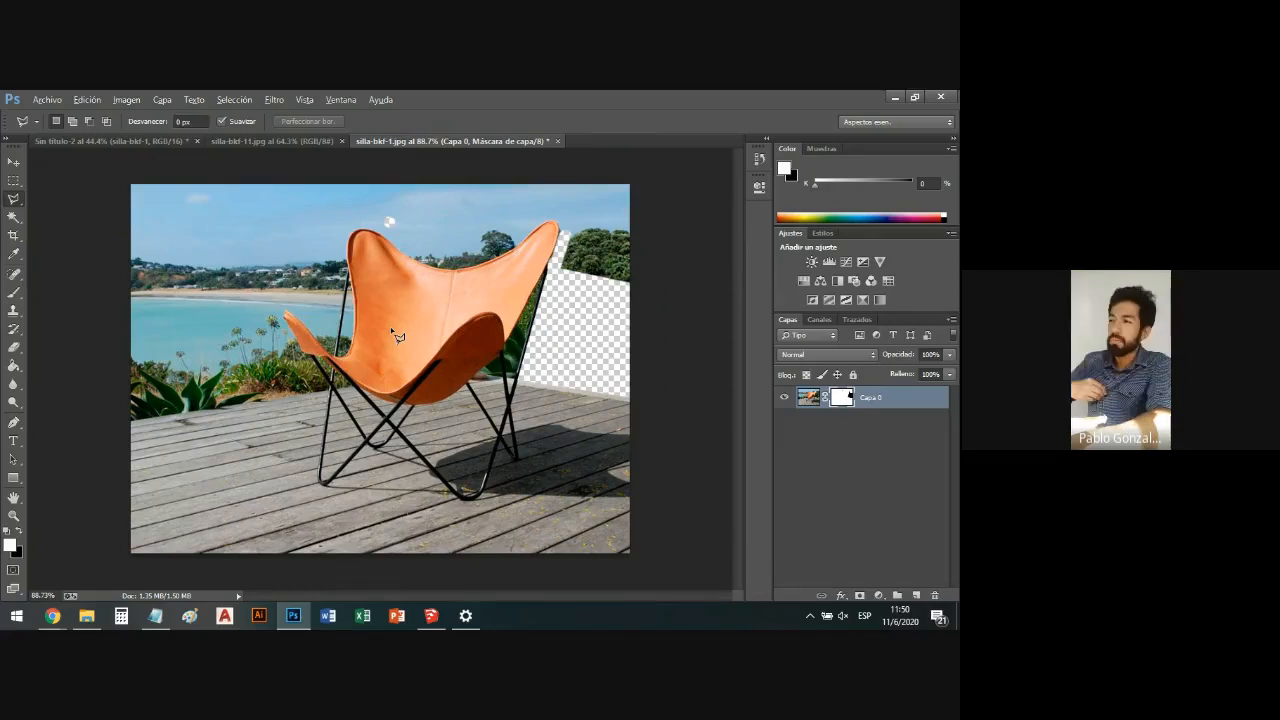
Add a vector mask to Capa 0 alongside its existing layer mask.
{"action": "scroll", "coordinate": [408, 310], "scroll_direction": "up", "scroll_amount": 1}
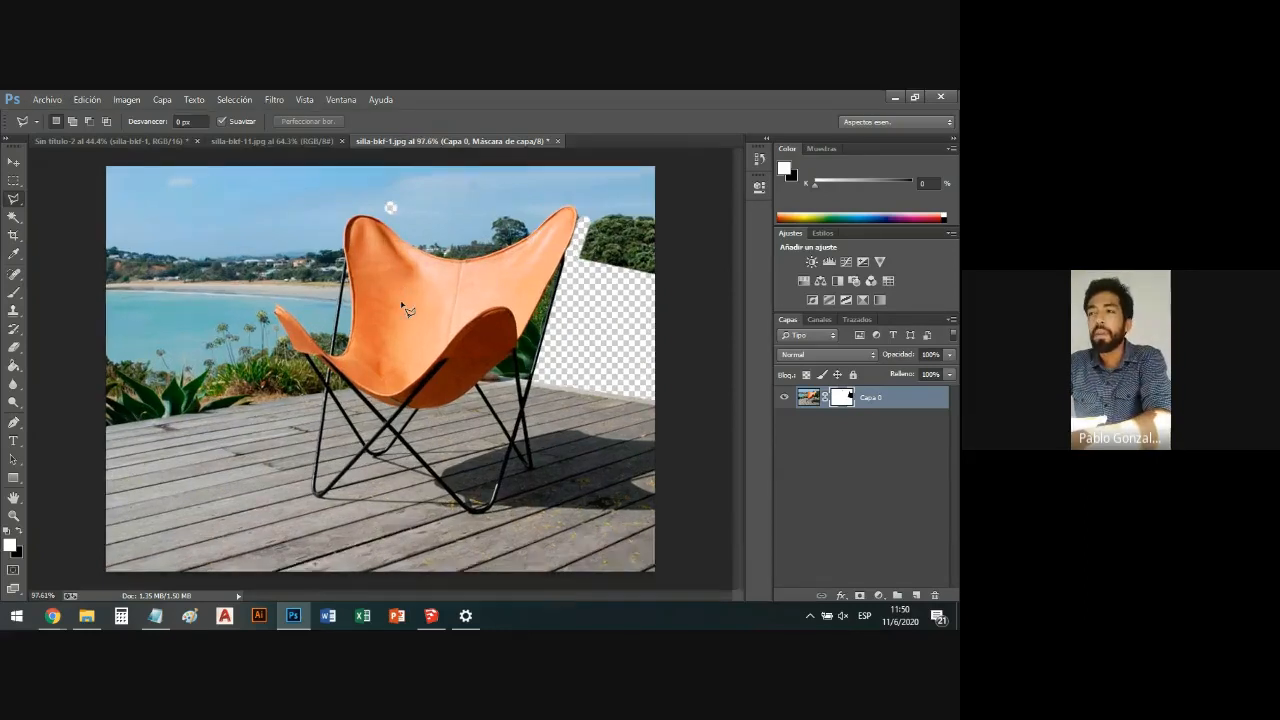
{"action": "scroll", "coordinate": [408, 310], "scroll_direction": "up", "scroll_amount": 3}
{"action": "scroll", "coordinate": [412, 306], "scroll_direction": "up", "scroll_amount": 1}
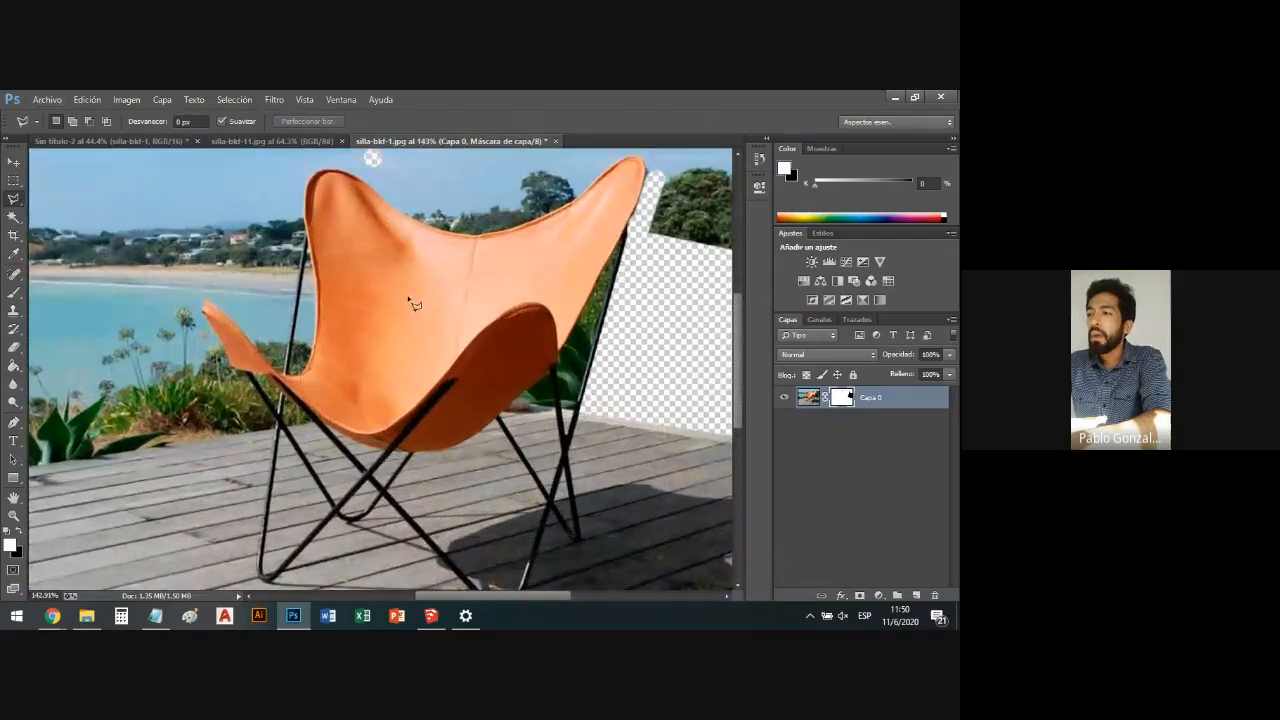
{"action": "scroll", "coordinate": [412, 304], "scroll_direction": "down", "scroll_amount": 1}
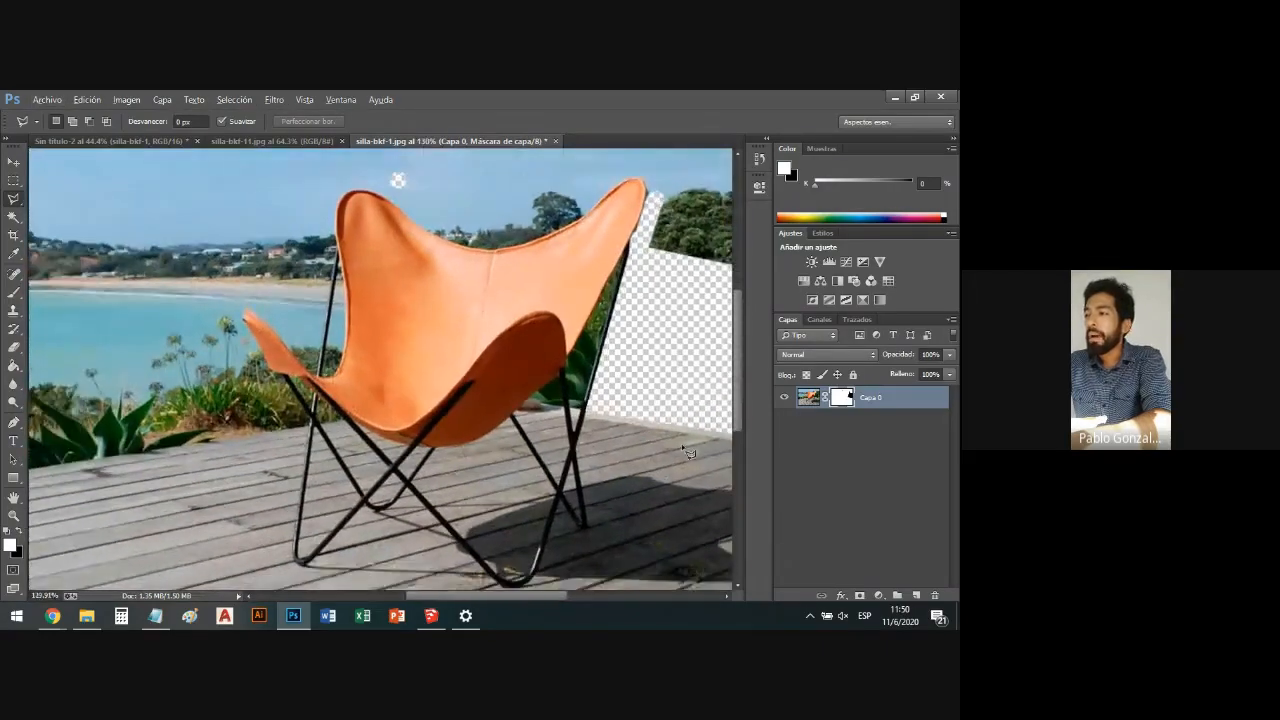
{"action": "left_click", "coordinate": [859, 596]}
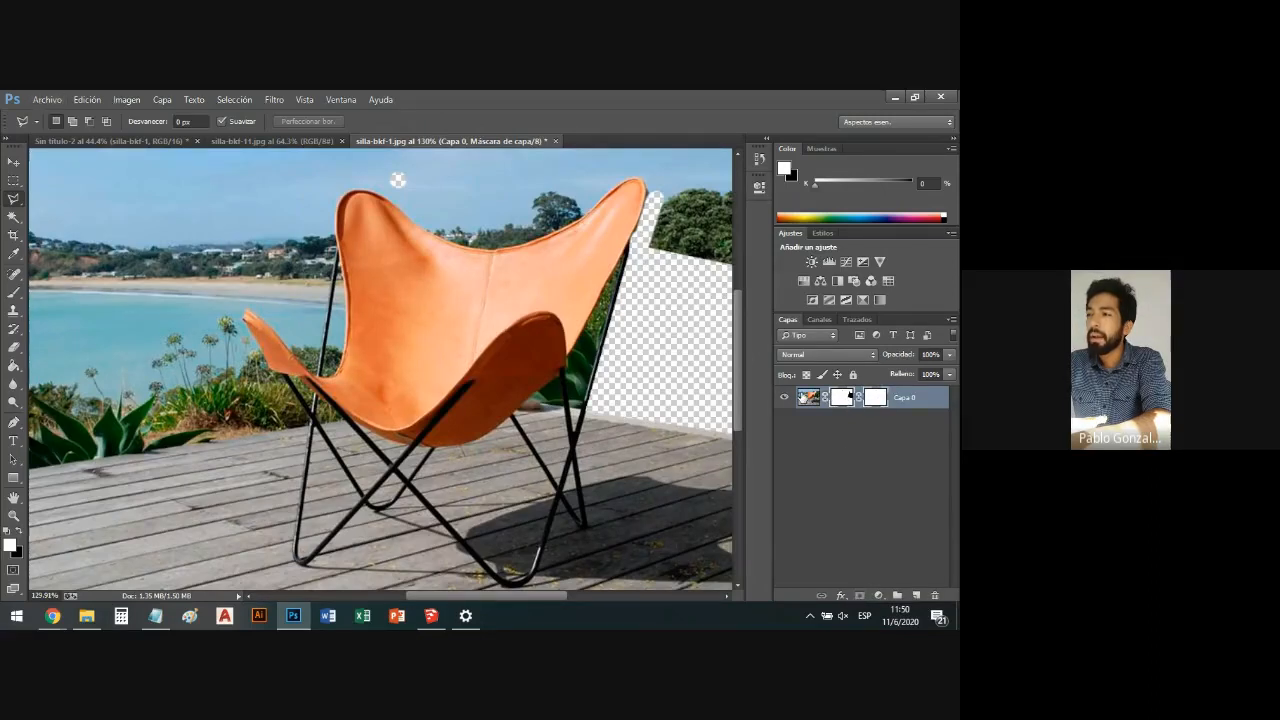
Target the image of Capa 0 and delete its vector mask, keeping the layer mask.
{"action": "left_click", "coordinate": [801, 399]}
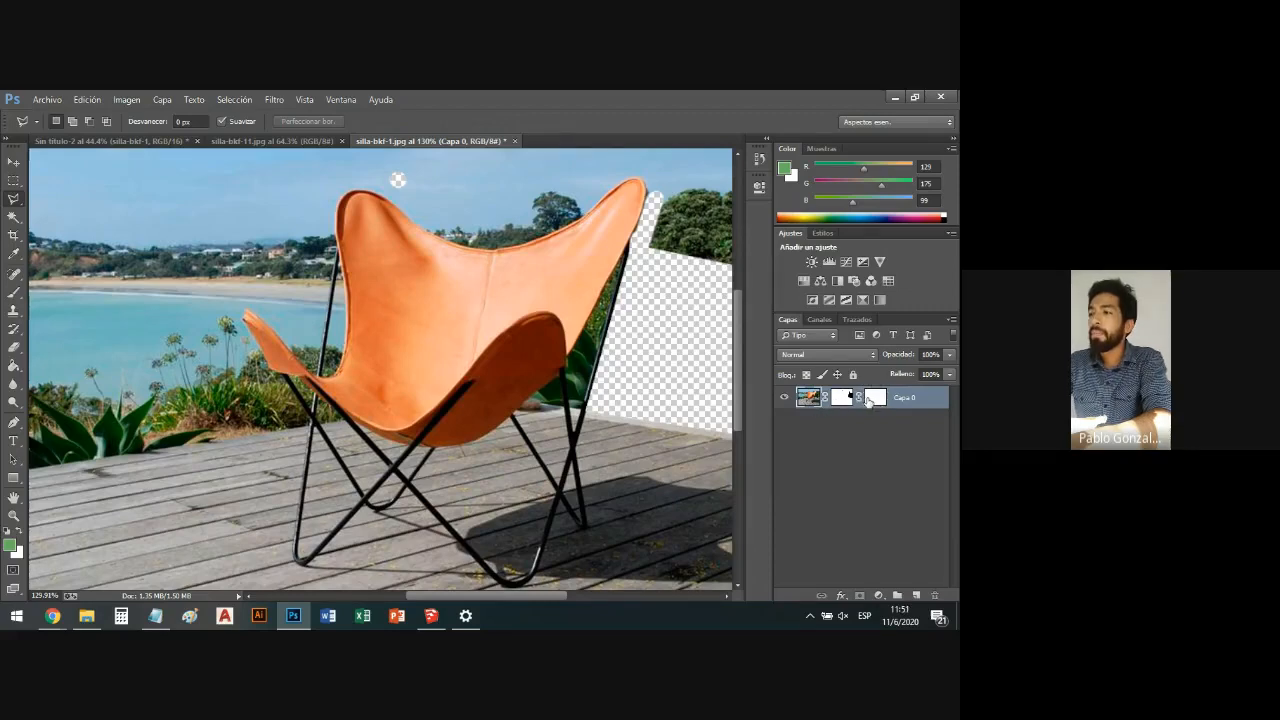
{"action": "right_click", "coordinate": [876, 397]}
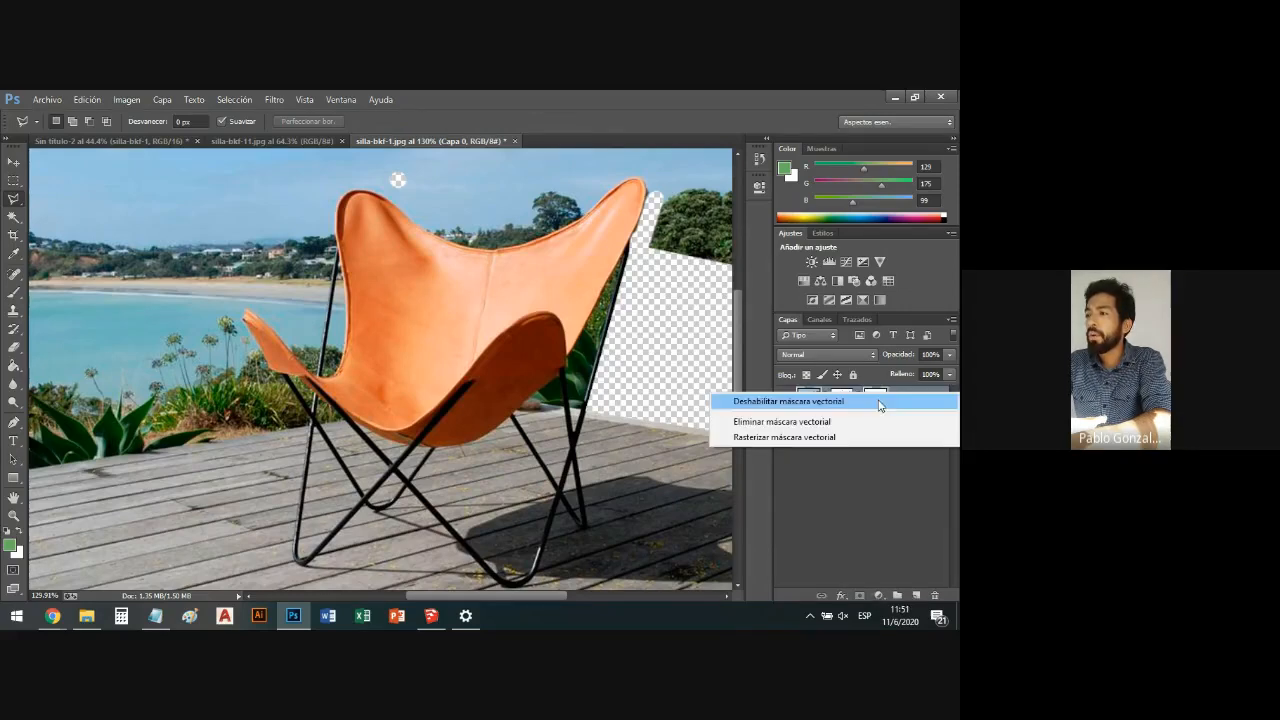
{"action": "left_click", "coordinate": [865, 423]}
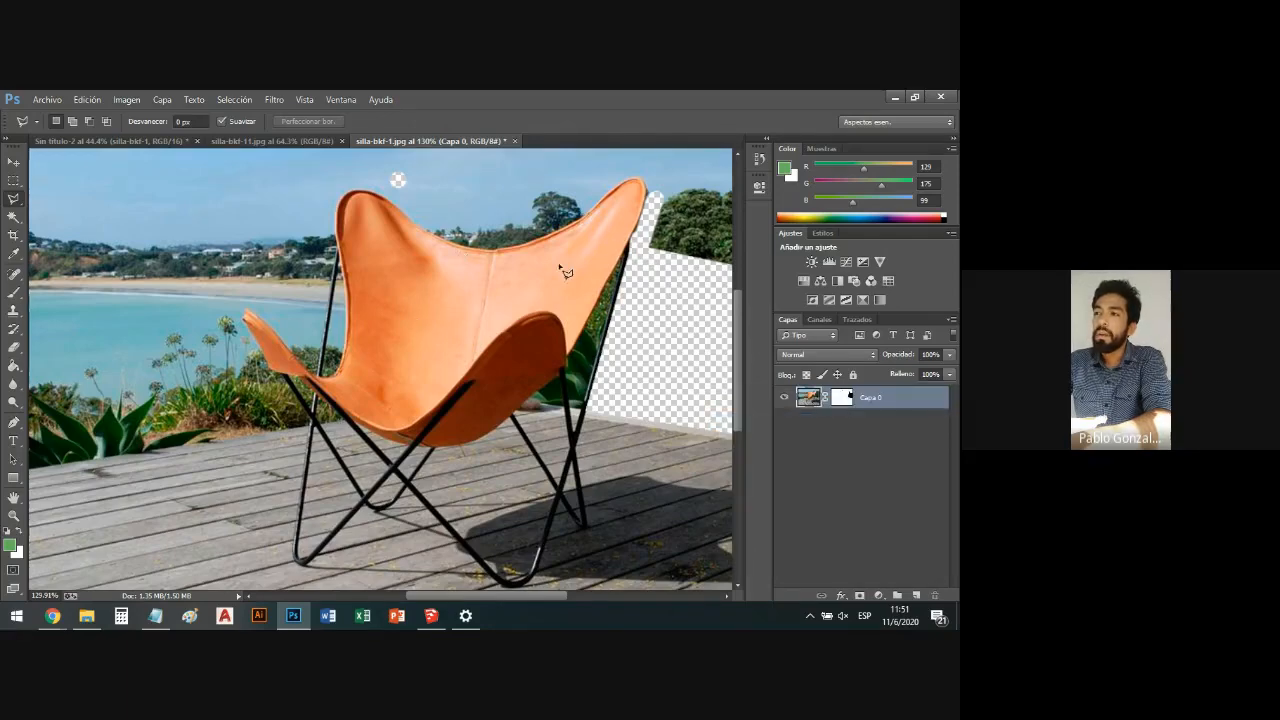
{"action": "scroll", "coordinate": [682, 372], "scroll_direction": "up", "scroll_amount": 4}
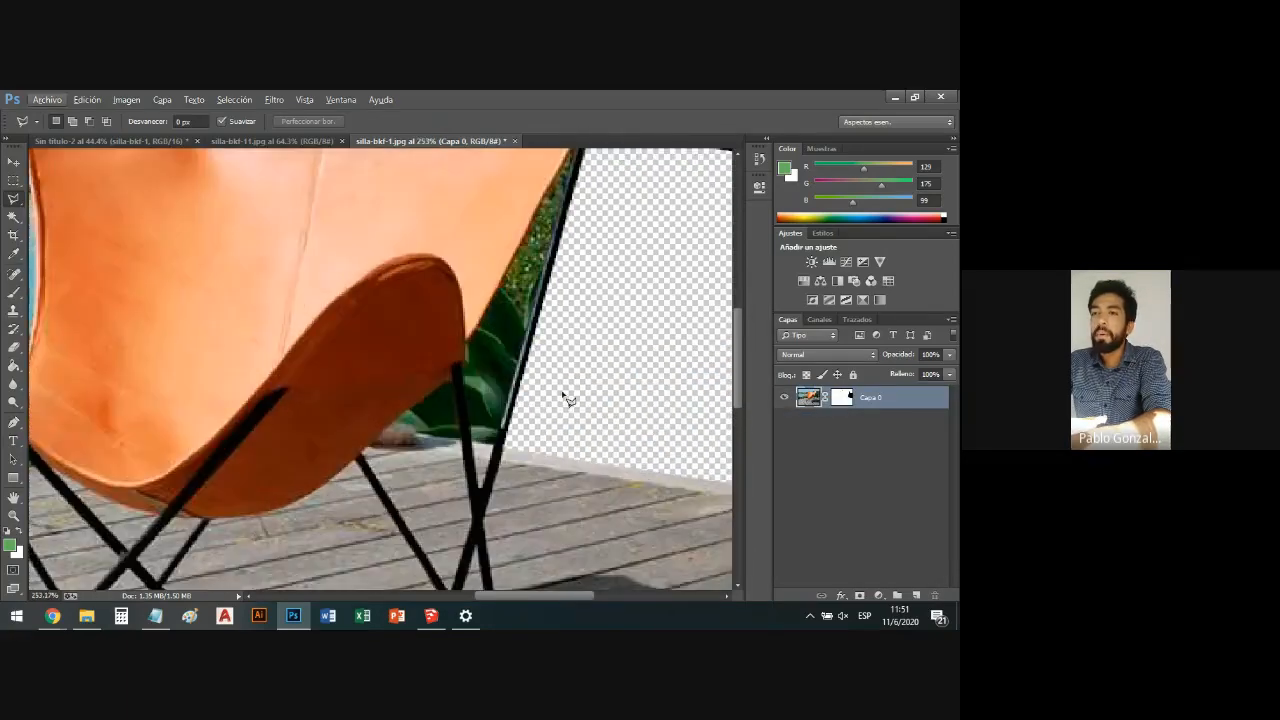
Set the background colour to black (000000) for the Eraser and target Capa 0's layer mask.
{"action": "left_click", "coordinate": [13, 346]}
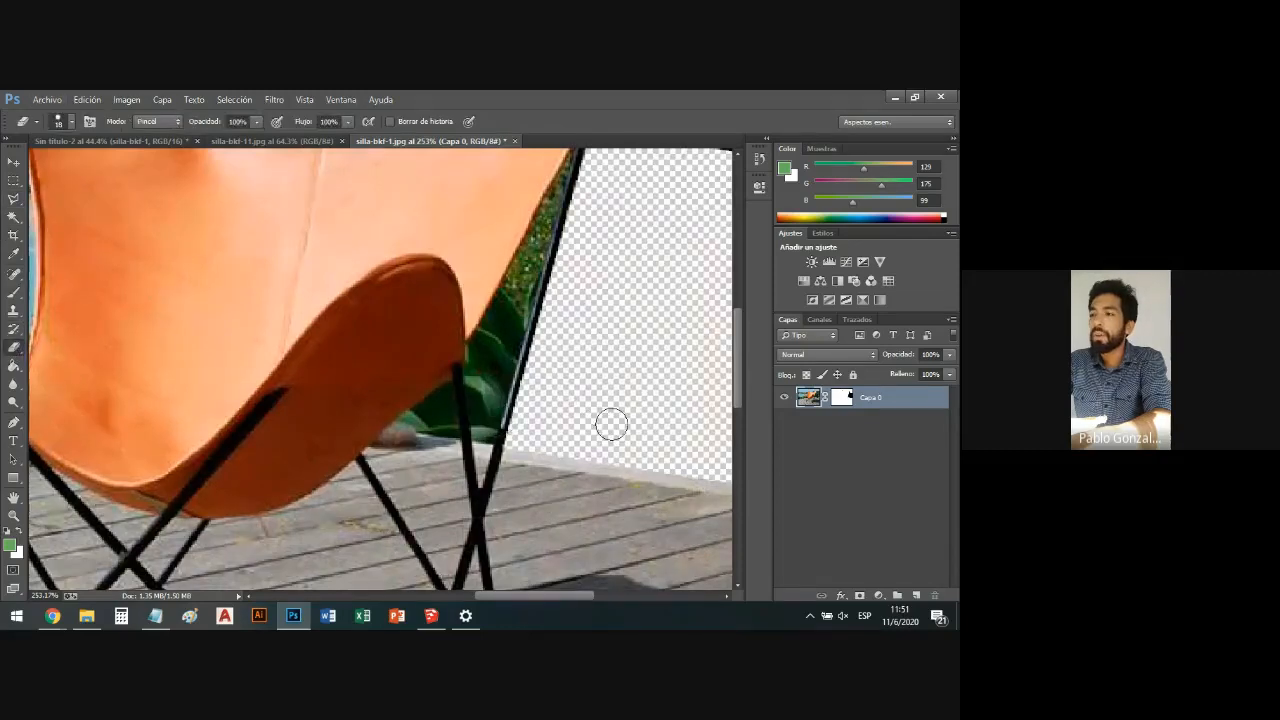
{"action": "key", "text": "x"}
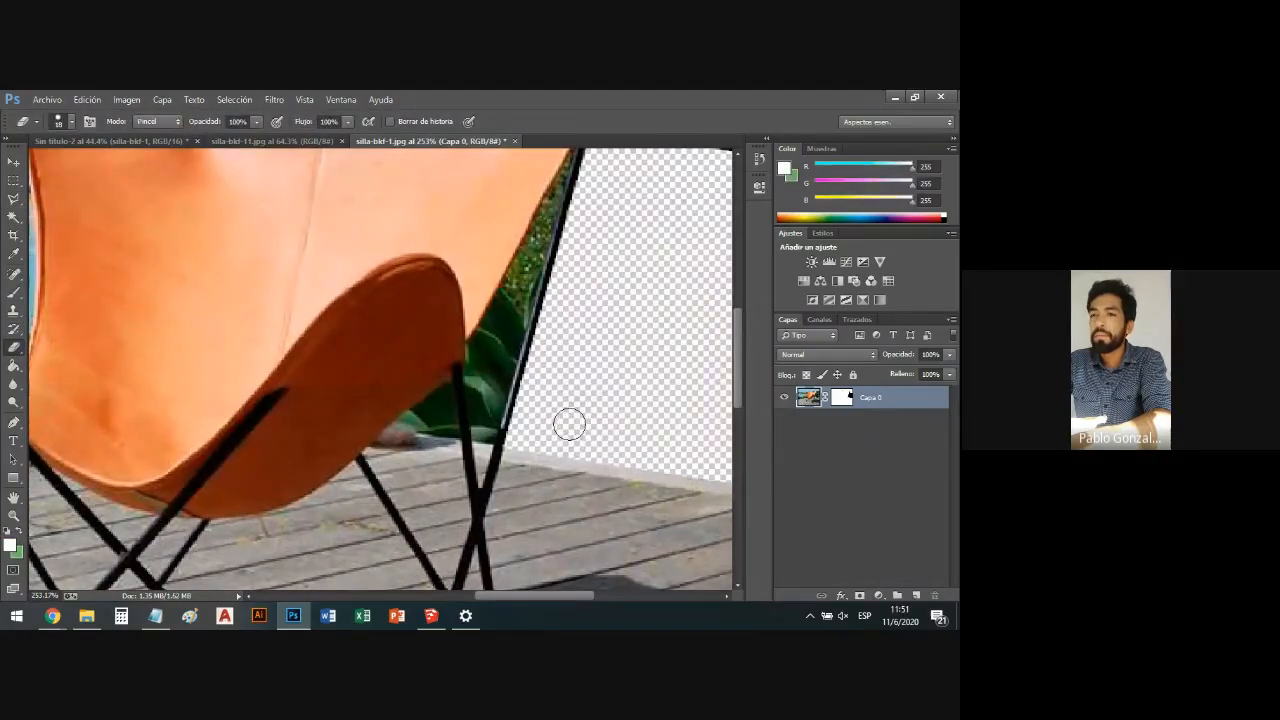
{"action": "key", "text": "x"}
{"action": "key", "text": "x"}
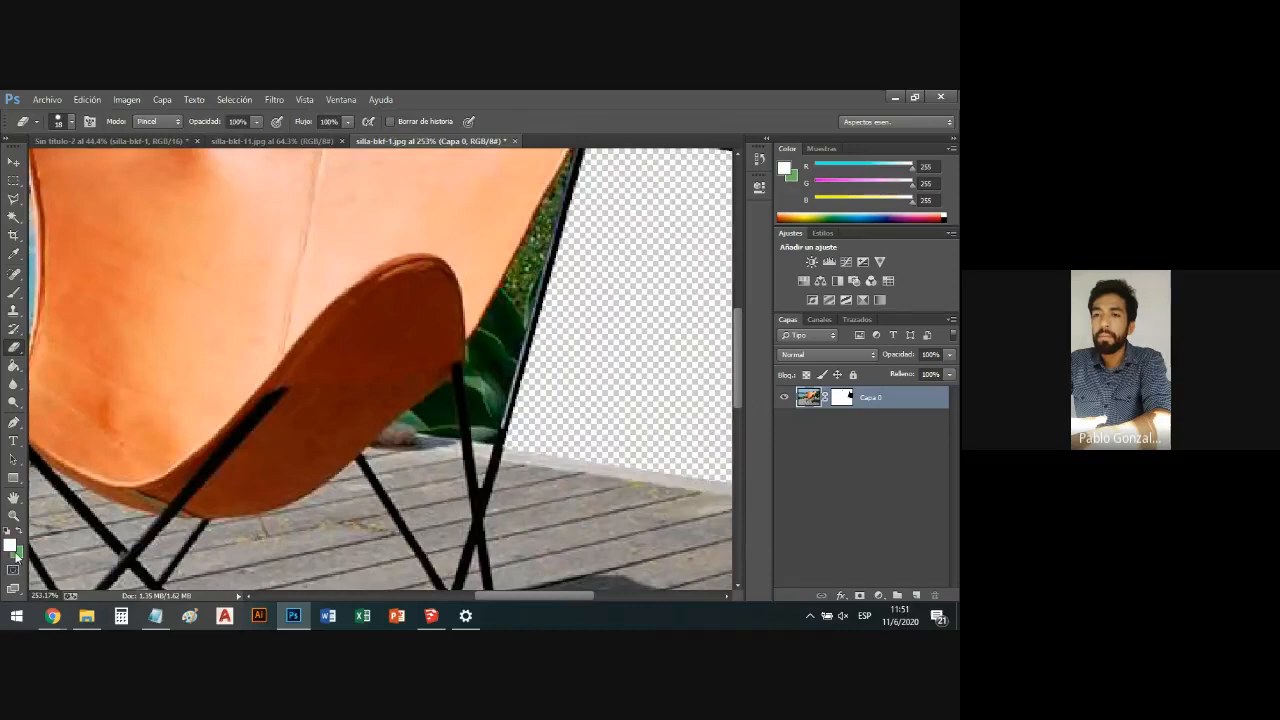
{"action": "left_click", "coordinate": [17, 552]}
{"action": "type", "text": "000000"}
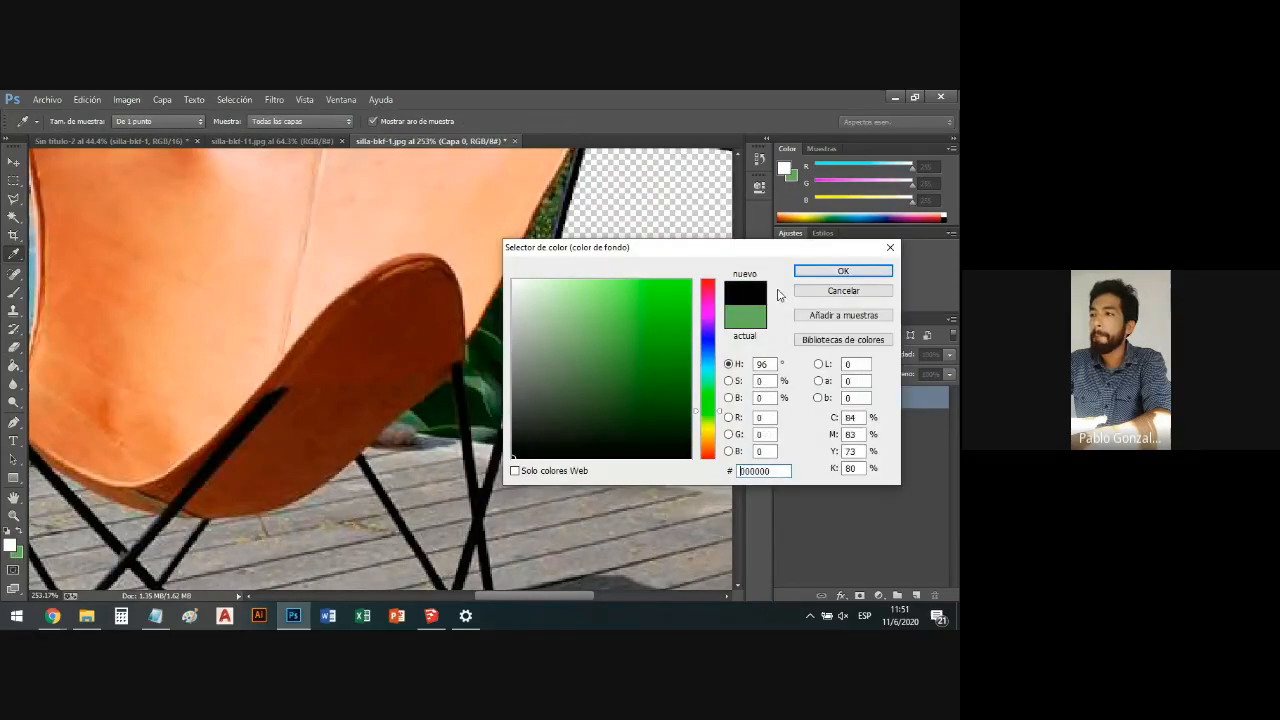
{"action": "left_click", "coordinate": [843, 271]}
{"action": "key", "text": "e"}
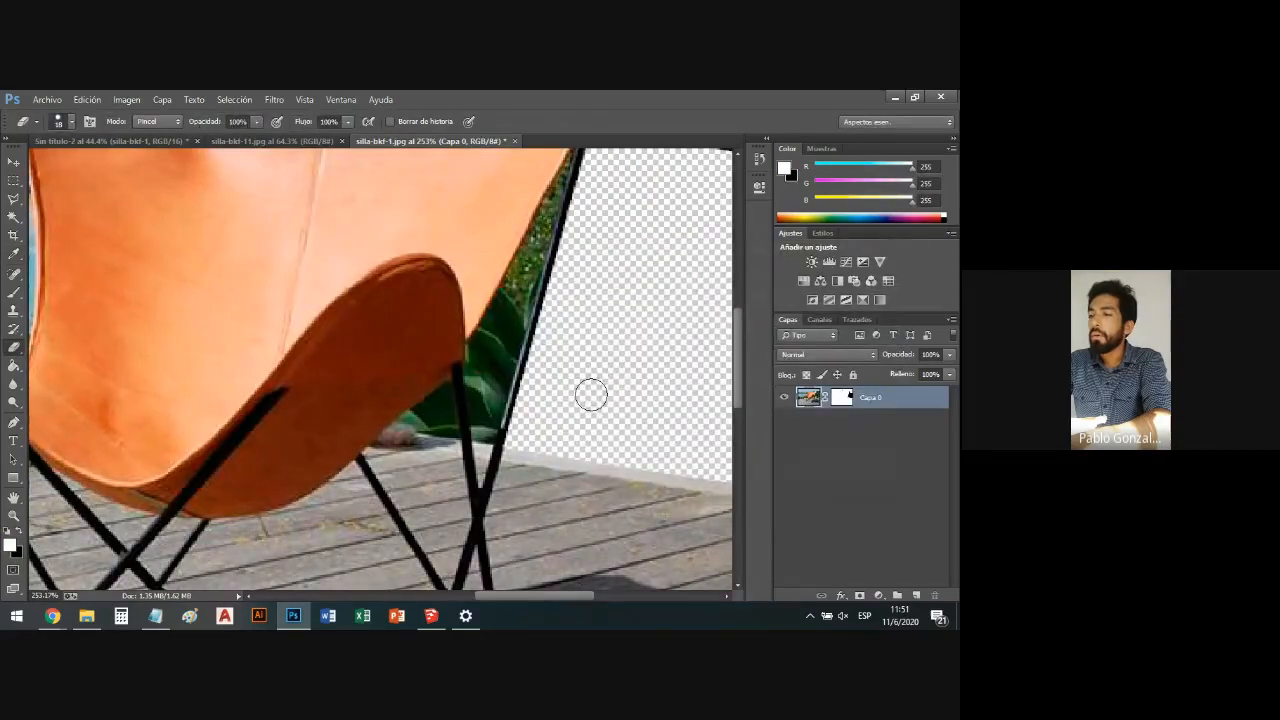
{"action": "left_click", "coordinate": [841, 397]}
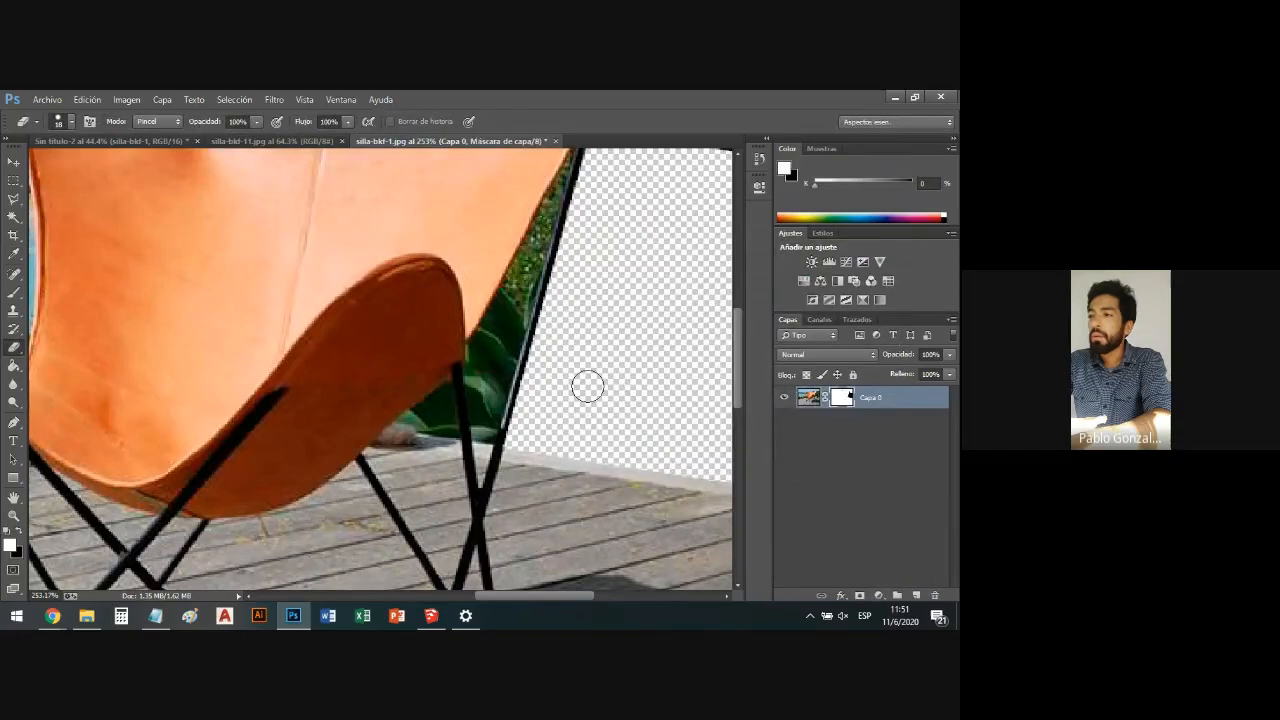
Erase on the mask in white to restore hidden trees right of the chair's rear leg, and in black to hide a small sky spot.
{"action": "key", "text": "x"}
{"action": "mouse_move", "coordinate": [570, 386]}
{"action": "left_mouse_down"}
{"action": "mouse_move", "coordinate": [568, 417]}
{"action": "mouse_move", "coordinate": [621, 407]}
{"action": "left_mouse_up"}
{"action": "mouse_move", "coordinate": [597, 371]}
{"action": "left_mouse_down"}
{"action": "mouse_move", "coordinate": [613, 342]}
{"action": "mouse_move", "coordinate": [584, 401]}
{"action": "mouse_move", "coordinate": [665, 280]}
{"action": "mouse_move", "coordinate": [638, 284]}
{"action": "mouse_move", "coordinate": [608, 328]}
{"action": "mouse_move", "coordinate": [551, 353]}
{"action": "mouse_move", "coordinate": [668, 284]}
{"action": "mouse_move", "coordinate": [692, 353]}
{"action": "mouse_move", "coordinate": [709, 312]}
{"action": "mouse_move", "coordinate": [705, 377]}
{"action": "mouse_move", "coordinate": [694, 258]}
{"action": "mouse_move", "coordinate": [643, 215]}
{"action": "mouse_move", "coordinate": [638, 224]}
{"action": "mouse_move", "coordinate": [645, 214]}
{"action": "mouse_move", "coordinate": [626, 282]}
{"action": "left_mouse_up"}
{"action": "key", "text": "x"}
{"action": "scroll", "coordinate": [551, 354], "scroll_direction": "down", "scroll_amount": 2}
{"action": "key", "text": "x"}
{"action": "scroll", "coordinate": [594, 297], "scroll_direction": "up", "scroll_amount": 3}
{"action": "scroll", "coordinate": [594, 297], "scroll_direction": "up", "scroll_amount": 3}
{"action": "scroll", "coordinate": [640, 225], "scroll_direction": "up", "scroll_amount": 3}
{"action": "scroll", "coordinate": [634, 224], "scroll_direction": "up", "scroll_amount": 3}
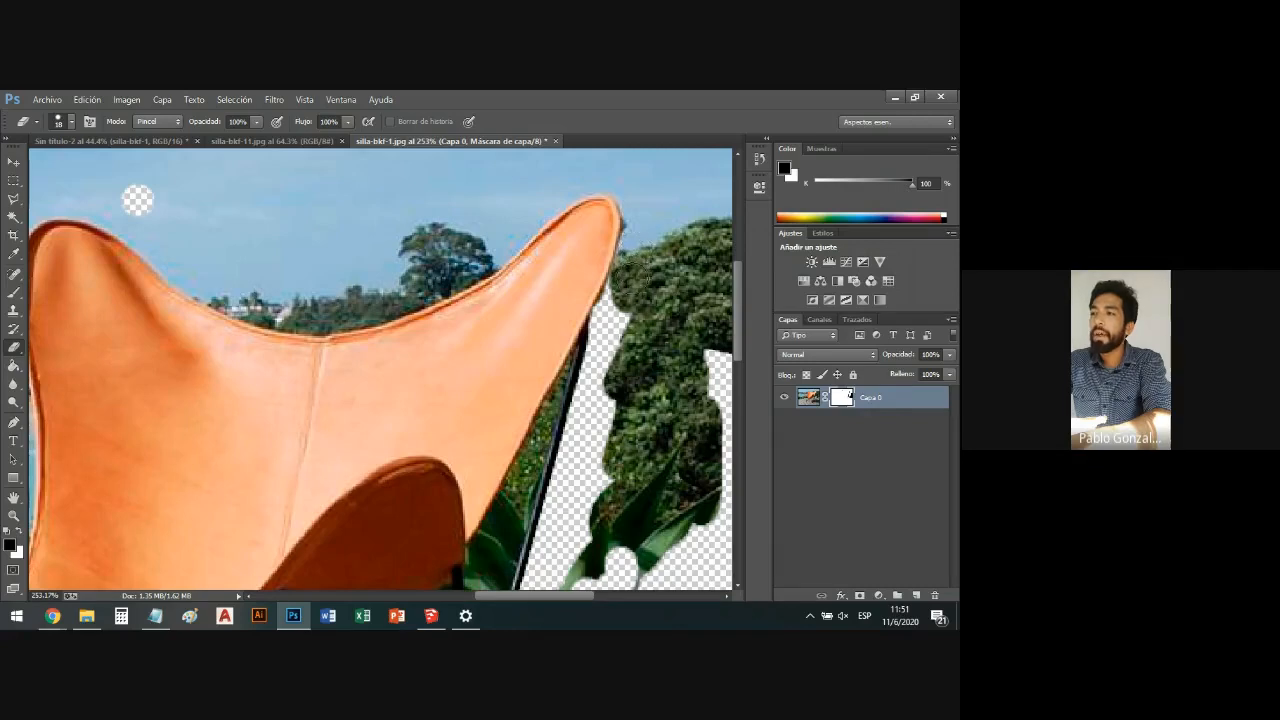
Bring back more trees and large leaves between the chair's right rear leg and the deck edge by erasing the mask in white.
{"action": "mouse_move", "coordinate": [610, 320]}
{"action": "left_mouse_down"}
{"action": "mouse_move", "coordinate": [608, 300]}
{"action": "mouse_move", "coordinate": [585, 510]}
{"action": "mouse_move", "coordinate": [590, 488]}
{"action": "left_mouse_up"}
{"action": "scroll", "coordinate": [572, 400], "scroll_direction": "down", "scroll_amount": 2}
{"action": "scroll", "coordinate": [571, 400], "scroll_direction": "down", "scroll_amount": 6}
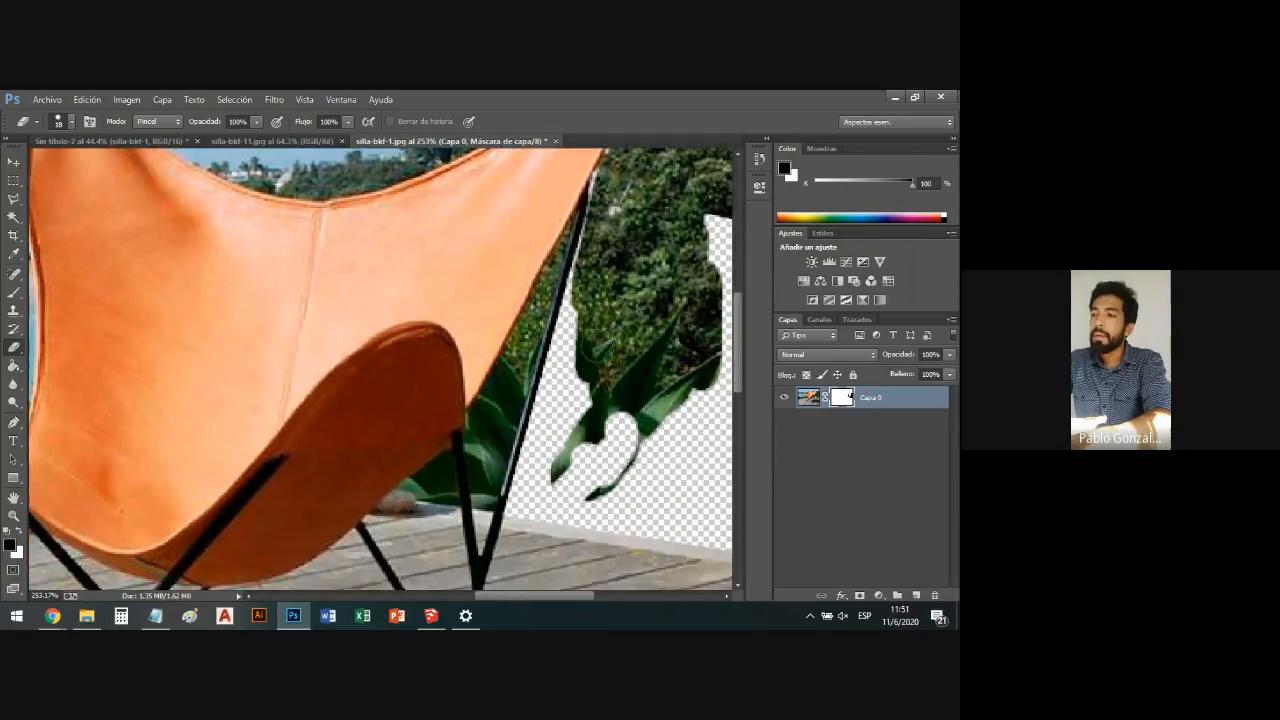
{"action": "mouse_move", "coordinate": [560, 395]}
{"action": "left_mouse_down"}
{"action": "mouse_move", "coordinate": [618, 376]}
{"action": "mouse_move", "coordinate": [592, 361]}
{"action": "mouse_move", "coordinate": [578, 427]}
{"action": "mouse_move", "coordinate": [645, 414]}
{"action": "mouse_move", "coordinate": [678, 348]}
{"action": "mouse_move", "coordinate": [707, 345]}
{"action": "mouse_move", "coordinate": [695, 295]}
{"action": "mouse_move", "coordinate": [683, 355]}
{"action": "mouse_move", "coordinate": [725, 290]}
{"action": "mouse_move", "coordinate": [717, 168]}
{"action": "left_mouse_up"}
{"action": "scroll", "coordinate": [719, 207], "scroll_direction": "up", "scroll_amount": 1}
{"action": "scroll", "coordinate": [728, 211], "scroll_direction": "up", "scroll_amount": 1}
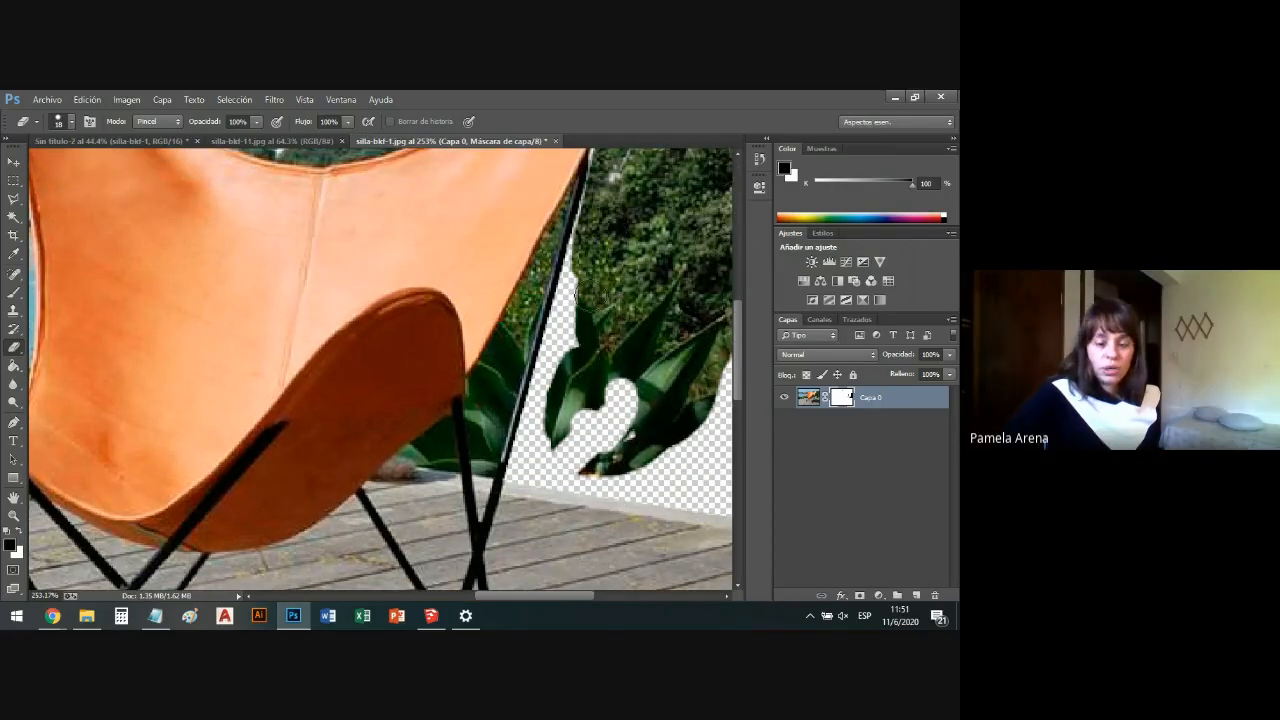
{"action": "mouse_move", "coordinate": [700, 352]}
{"action": "left_mouse_down"}
{"action": "mouse_move", "coordinate": [722, 465]}
{"action": "mouse_move", "coordinate": [735, 350]}
{"action": "mouse_move", "coordinate": [700, 442]}
{"action": "mouse_move", "coordinate": [719, 479]}
{"action": "mouse_move", "coordinate": [712, 500]}
{"action": "mouse_move", "coordinate": [655, 485]}
{"action": "mouse_move", "coordinate": [640, 448]}
{"action": "mouse_move", "coordinate": [610, 458]}
{"action": "left_mouse_up"}
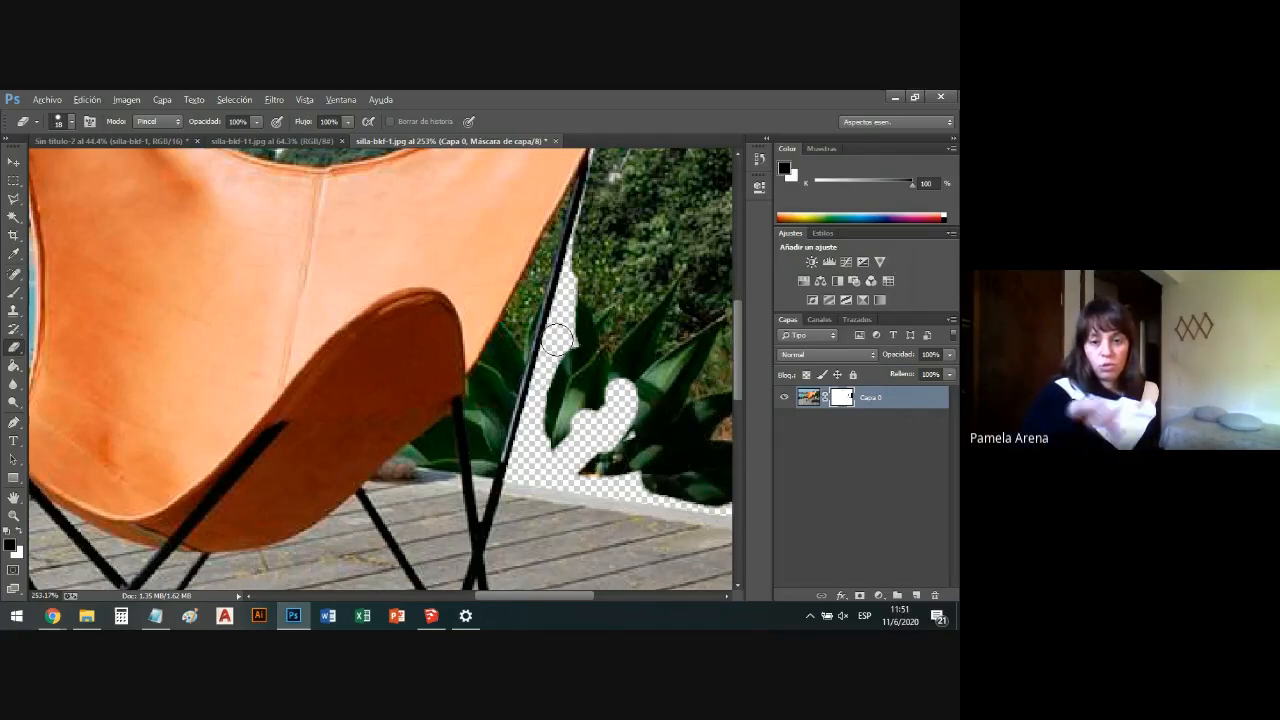
Hide a small spot of the distant hills and a short strip of plants left of the chair by erasing the mask in black.
{"action": "scroll", "coordinate": [557, 340], "scroll_direction": "down", "scroll_amount": 2}
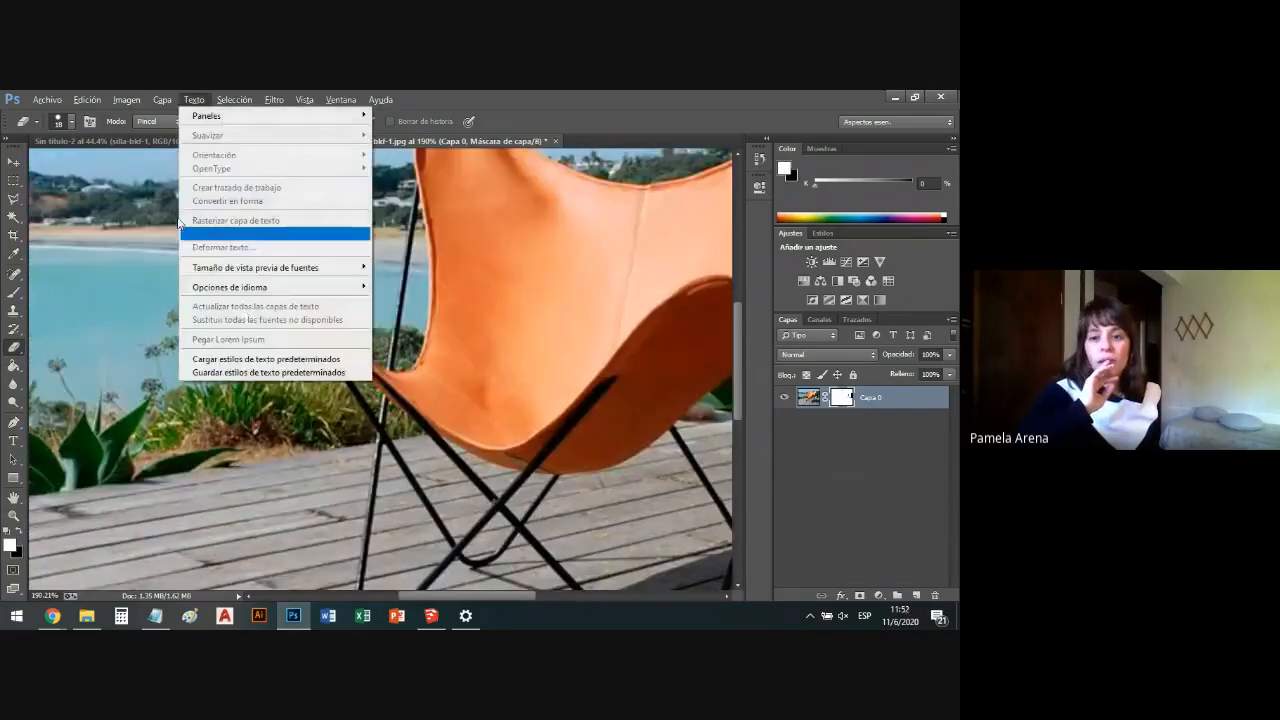
{"action": "left_click", "coordinate": [134, 207]}
{"action": "key", "text": "x"}
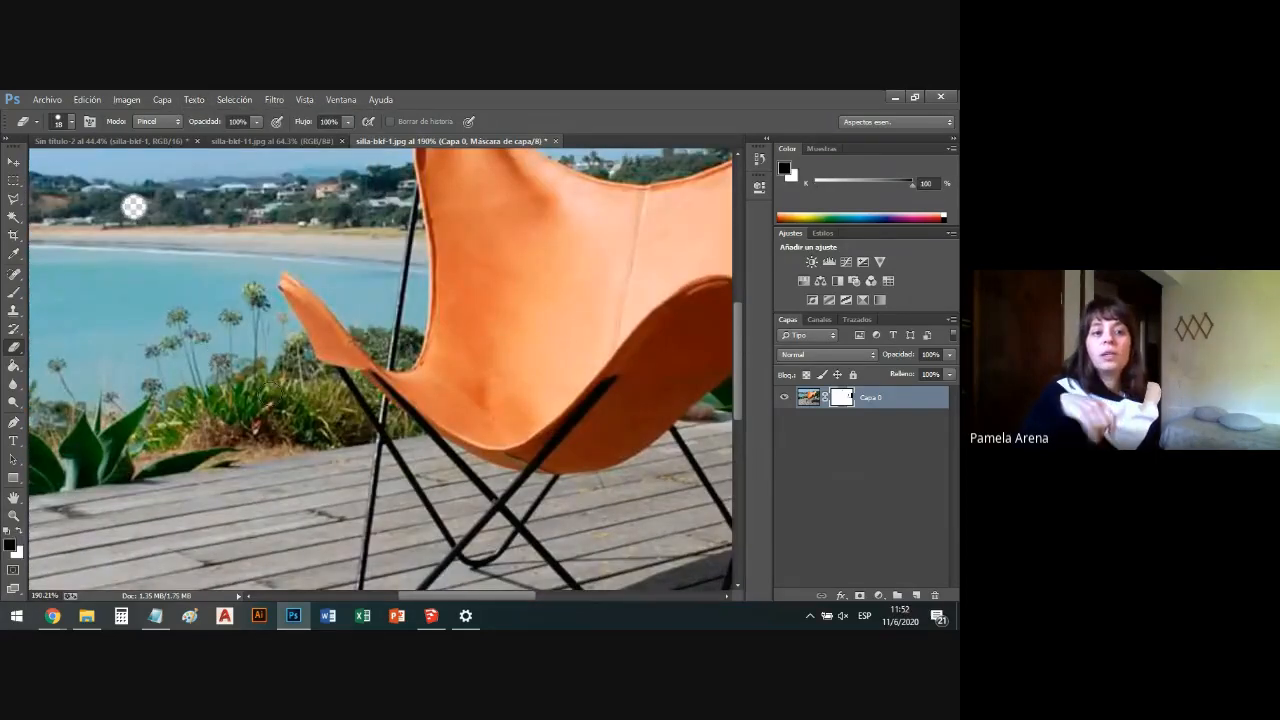
{"action": "key", "text": "x"}
{"action": "mouse_move", "coordinate": [282, 410]}
{"action": "left_mouse_down"}
{"action": "mouse_move", "coordinate": [257, 398]}
{"action": "mouse_move", "coordinate": [270, 405]}
{"action": "left_mouse_up"}
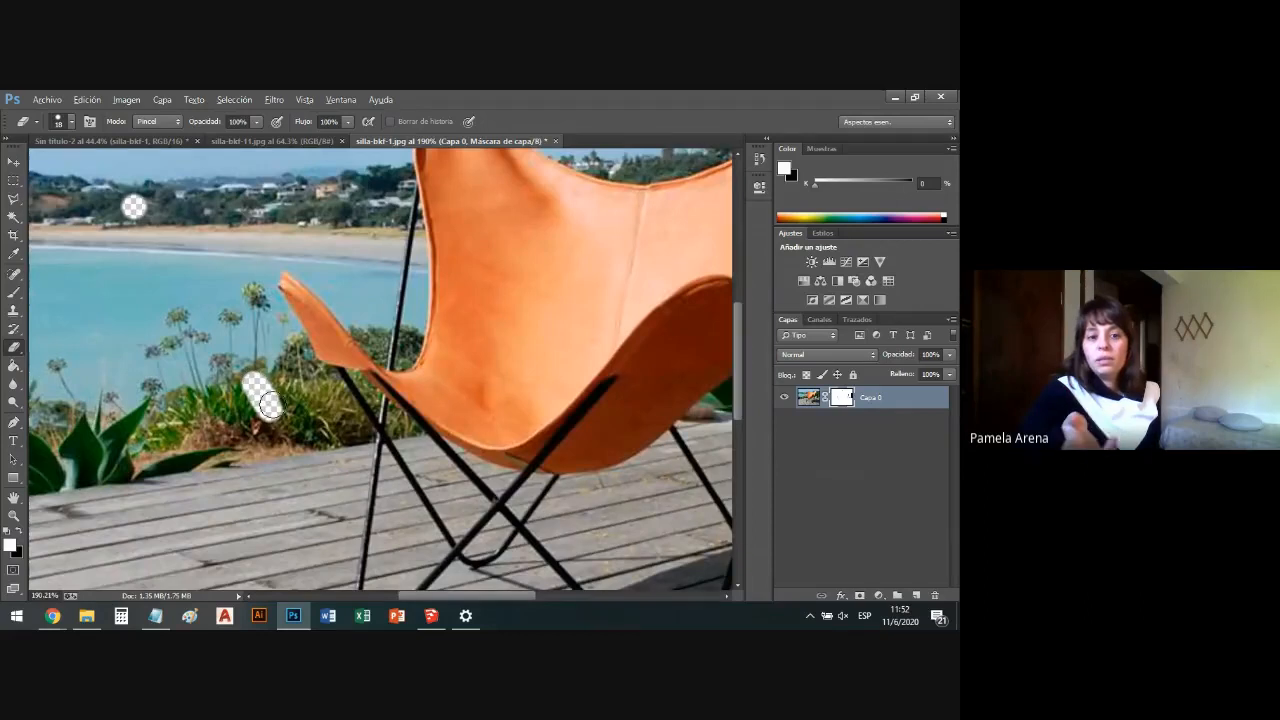
Switch to the Move tool and start saving the masked chair document.
{"action": "scroll", "coordinate": [269, 404], "scroll_direction": "up", "scroll_amount": 2}
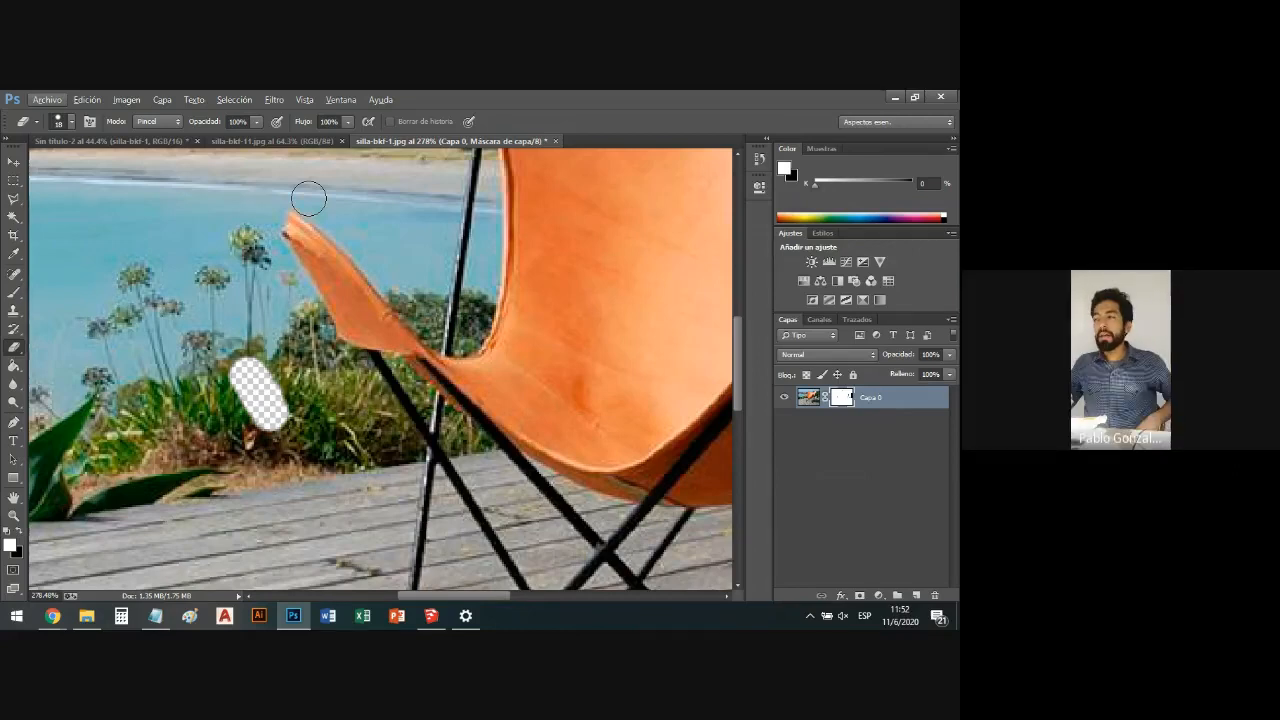
{"action": "scroll", "coordinate": [338, 289], "scroll_direction": "down", "scroll_amount": 1}
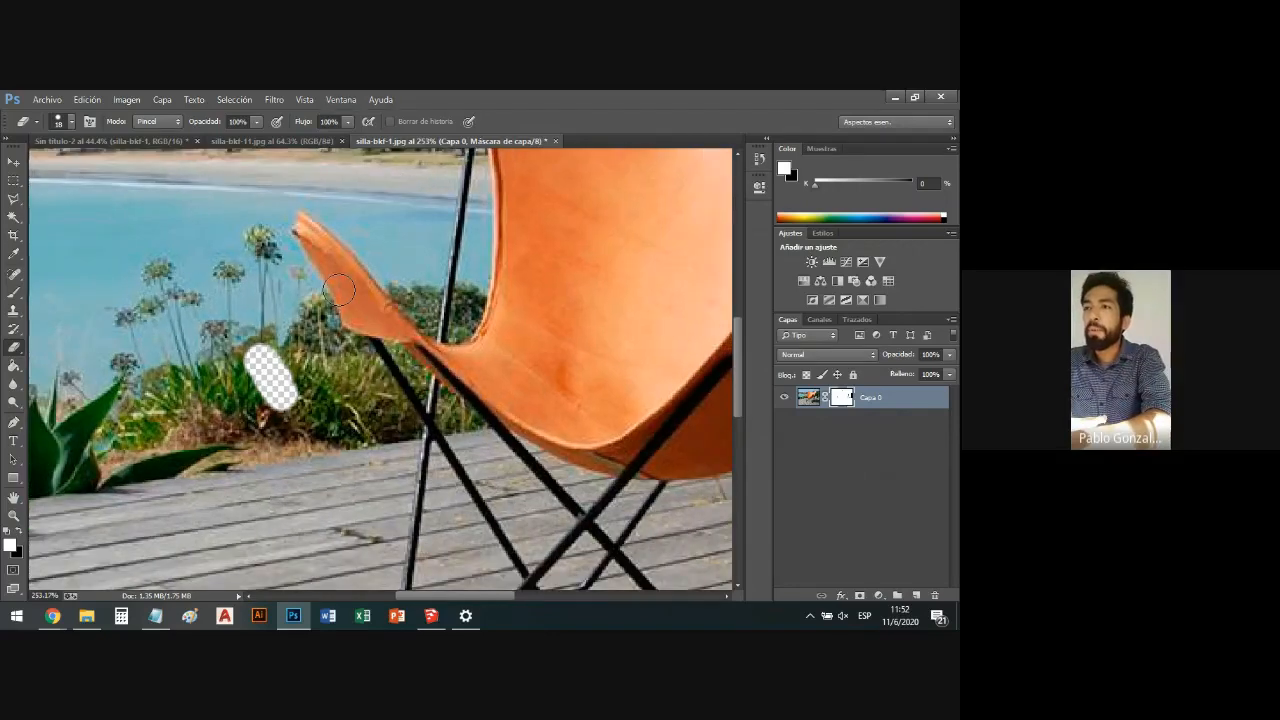
{"action": "scroll", "coordinate": [338, 289], "scroll_direction": "down", "scroll_amount": 8}
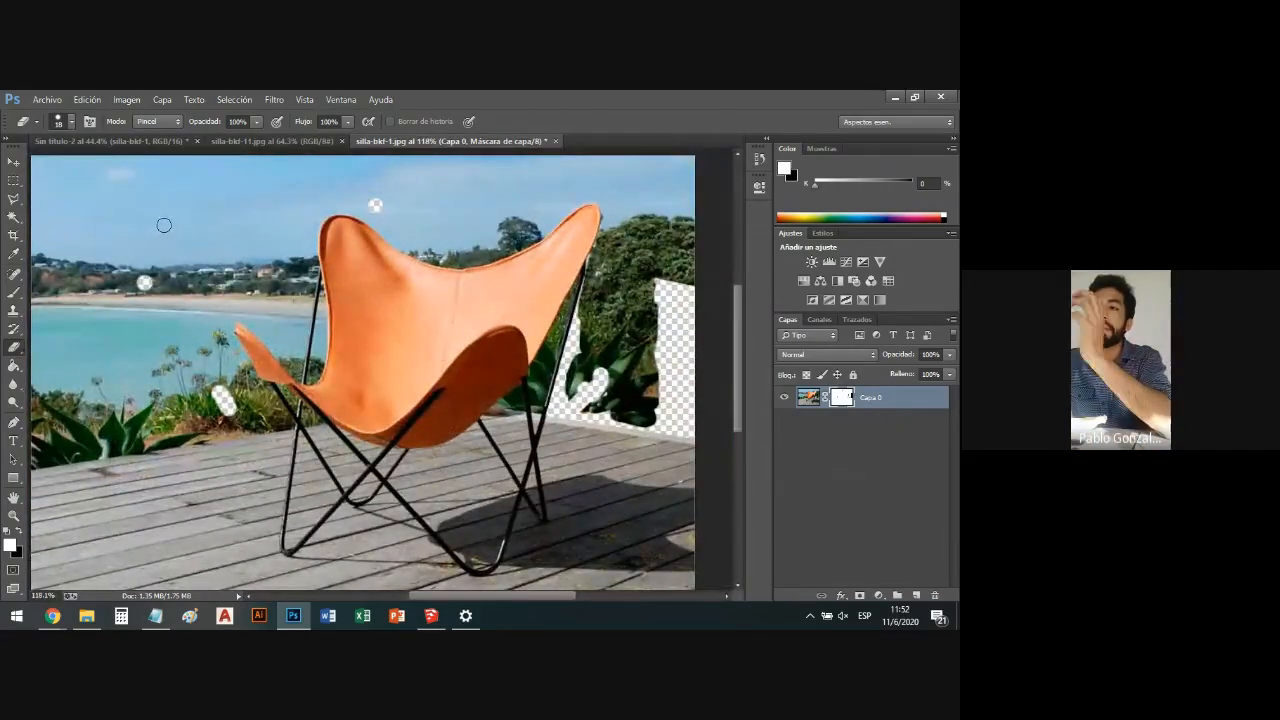
{"action": "left_click", "coordinate": [13, 161]}
{"action": "scroll", "coordinate": [176, 240], "scroll_direction": "up", "scroll_amount": 1}
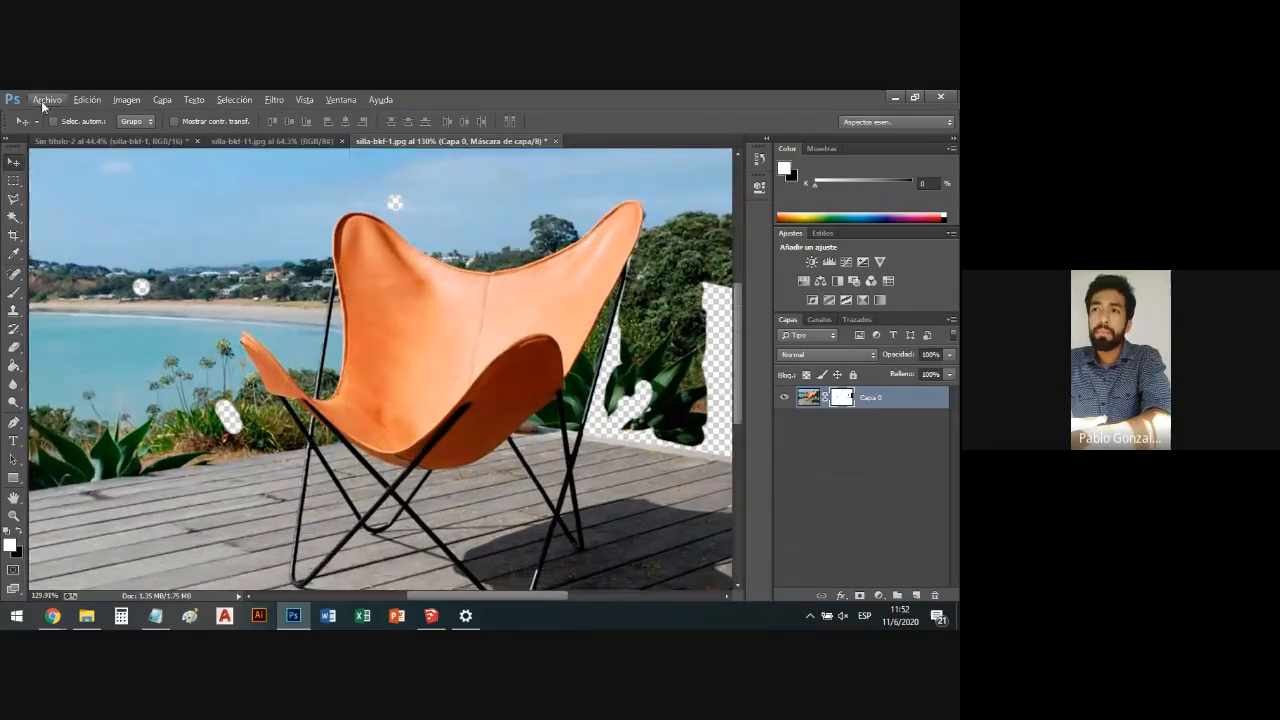
{"action": "left_click", "coordinate": [46, 100]}
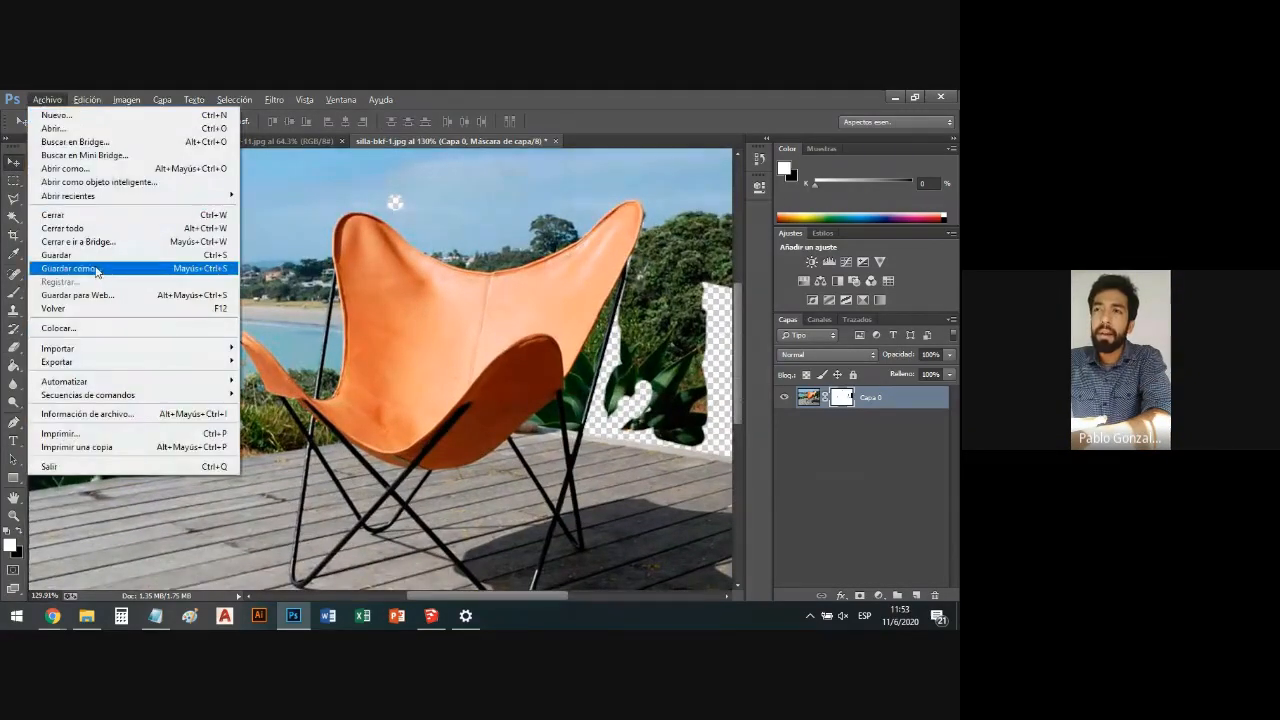
{"action": "left_click", "coordinate": [91, 257]}
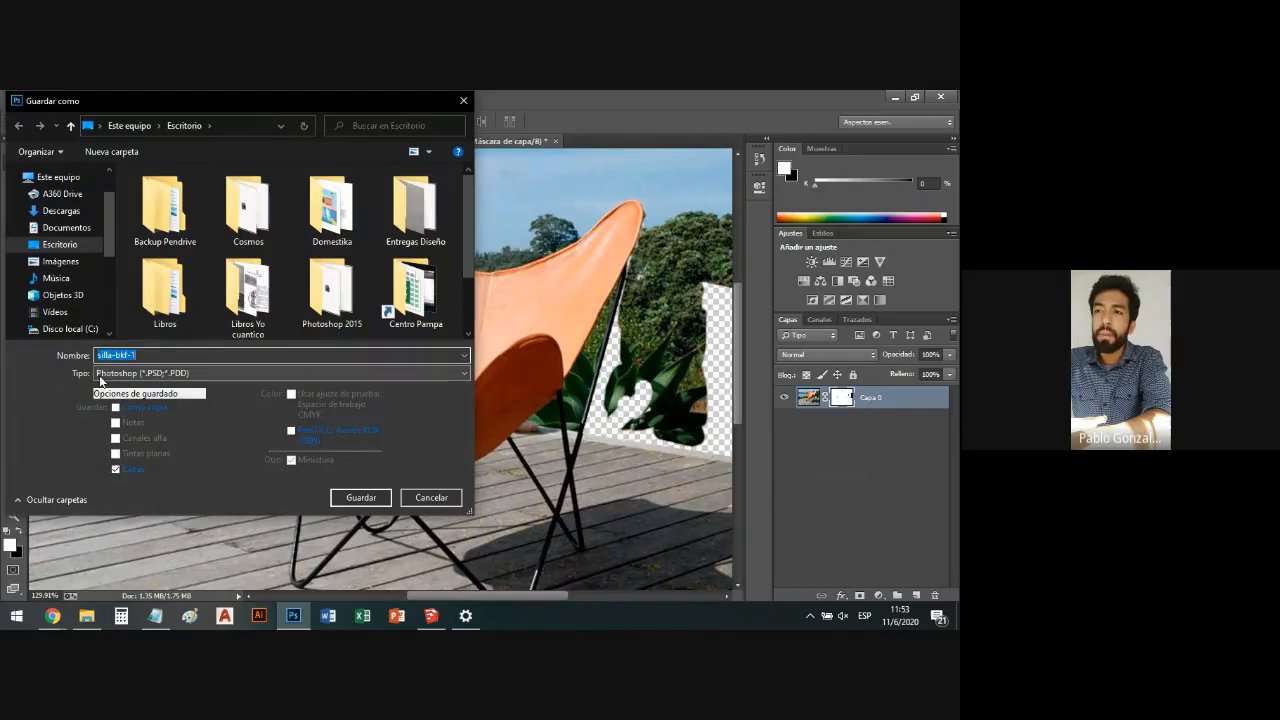
Try JPEG as the file format for silla-bkf-1, and set it back to Photoshop (*.PSD;*.PDD).
{"action": "left_click", "coordinate": [141, 375]}
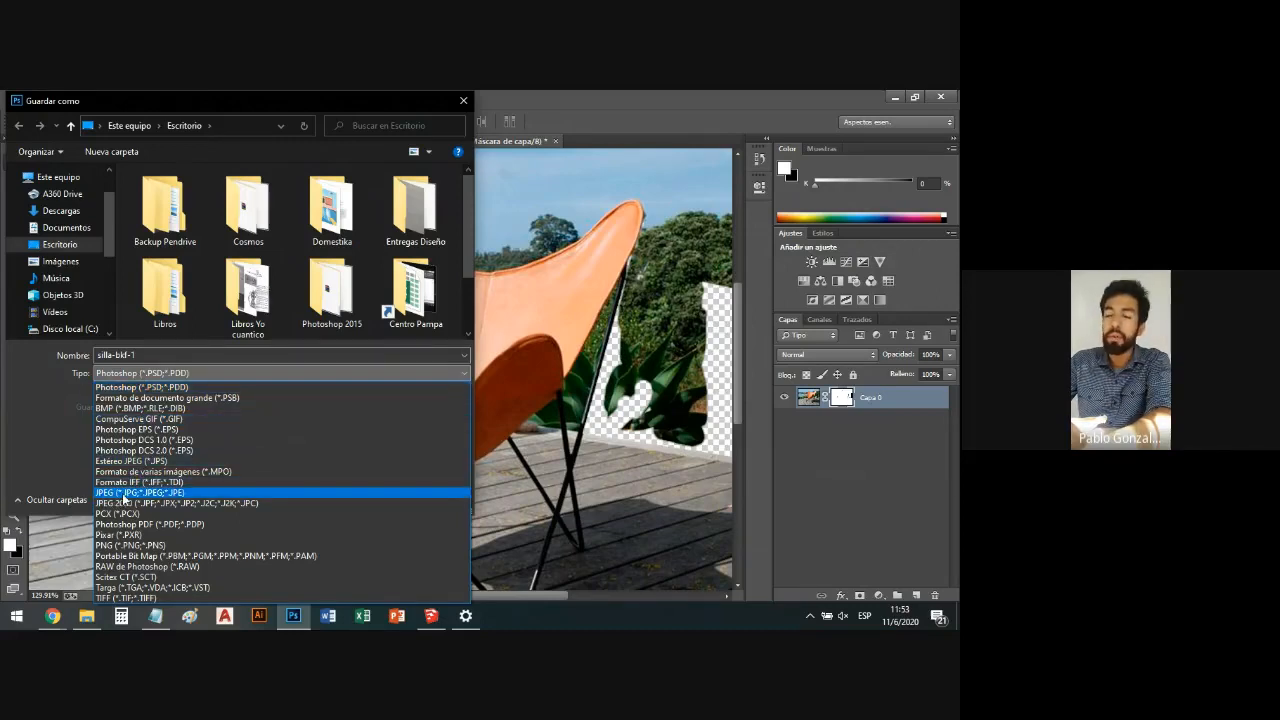
{"action": "left_click", "coordinate": [121, 493]}
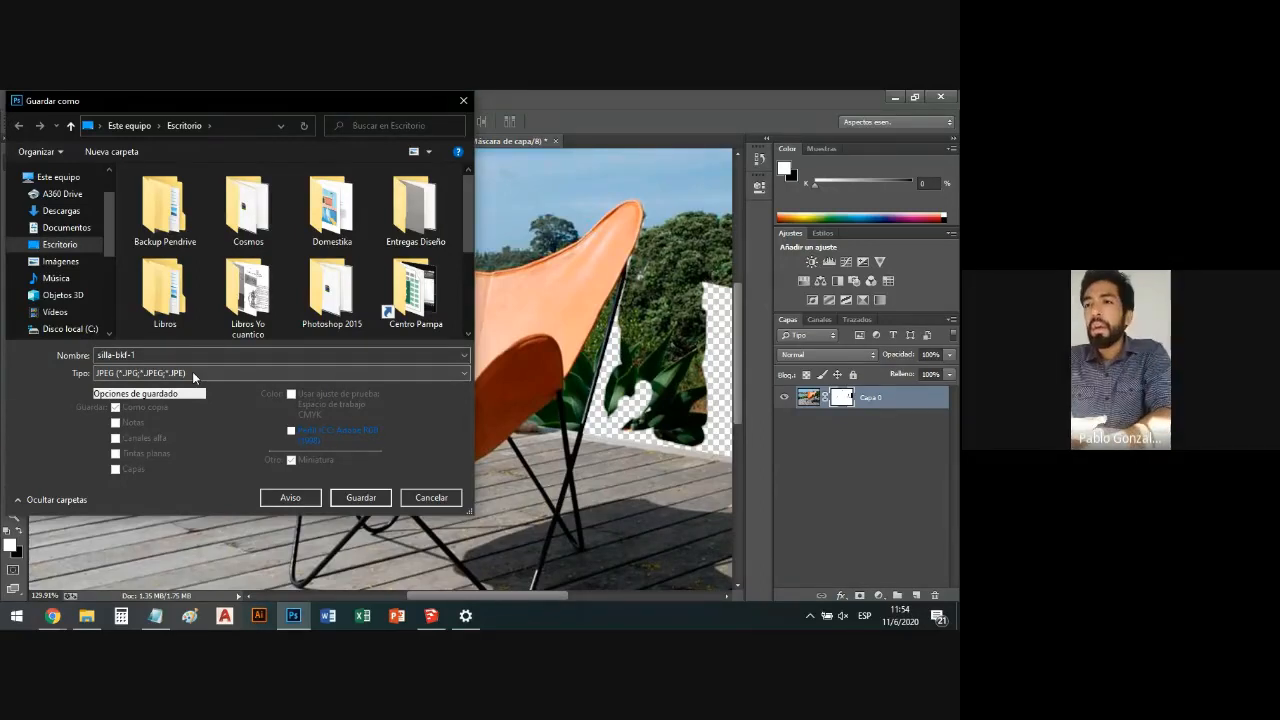
{"action": "left_click", "coordinate": [192, 372]}
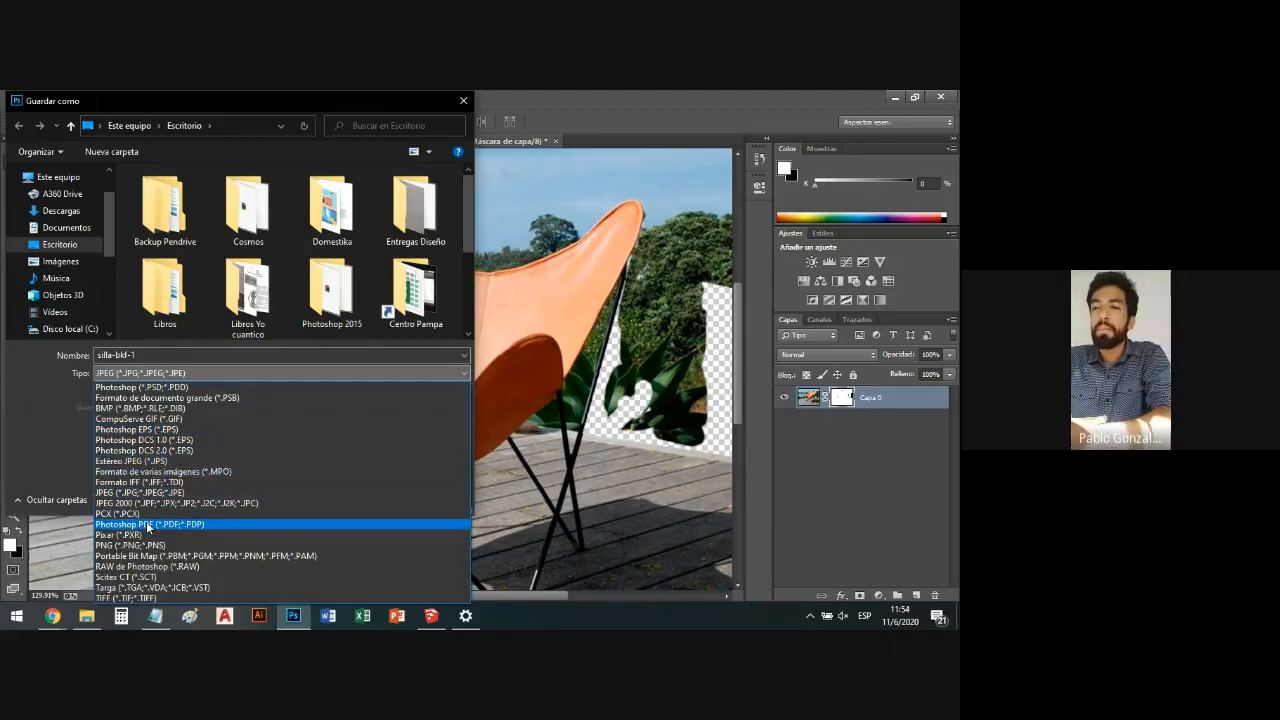
{"action": "left_click", "coordinate": [141, 387]}
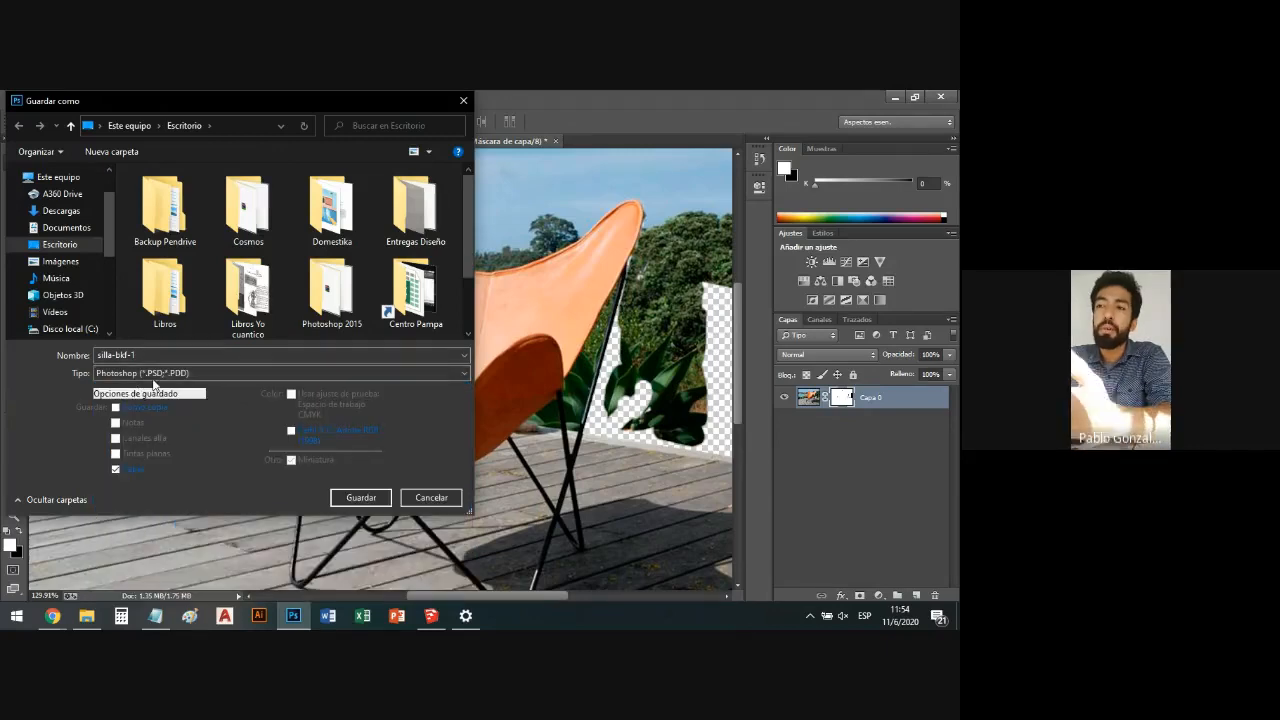
Create a new folder named Photoshop on the desktop (Escritorio) from the save dialog.
{"action": "scroll", "coordinate": [269, 297], "scroll_direction": "down", "scroll_amount": 1}
{"action": "right_click", "coordinate": [300, 292]}
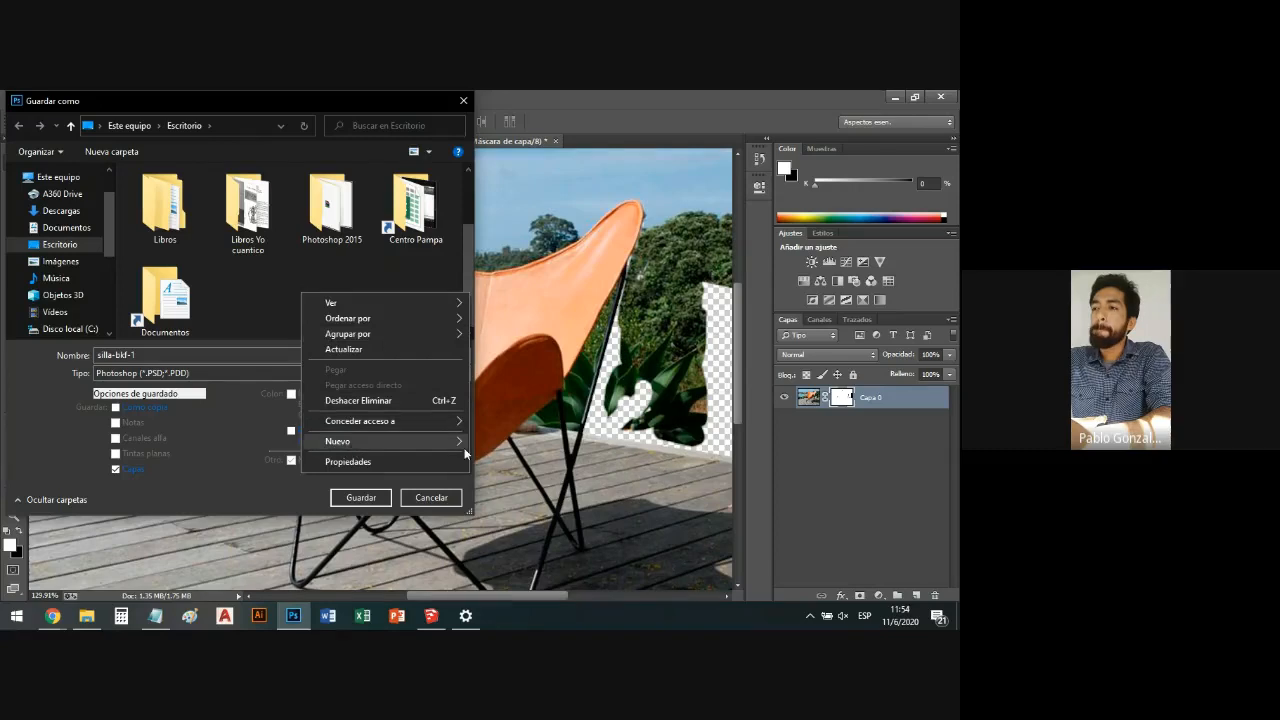
{"action": "mouse_move", "coordinate": [345, 441]}
{"action": "left_click", "coordinate": [544, 447]}
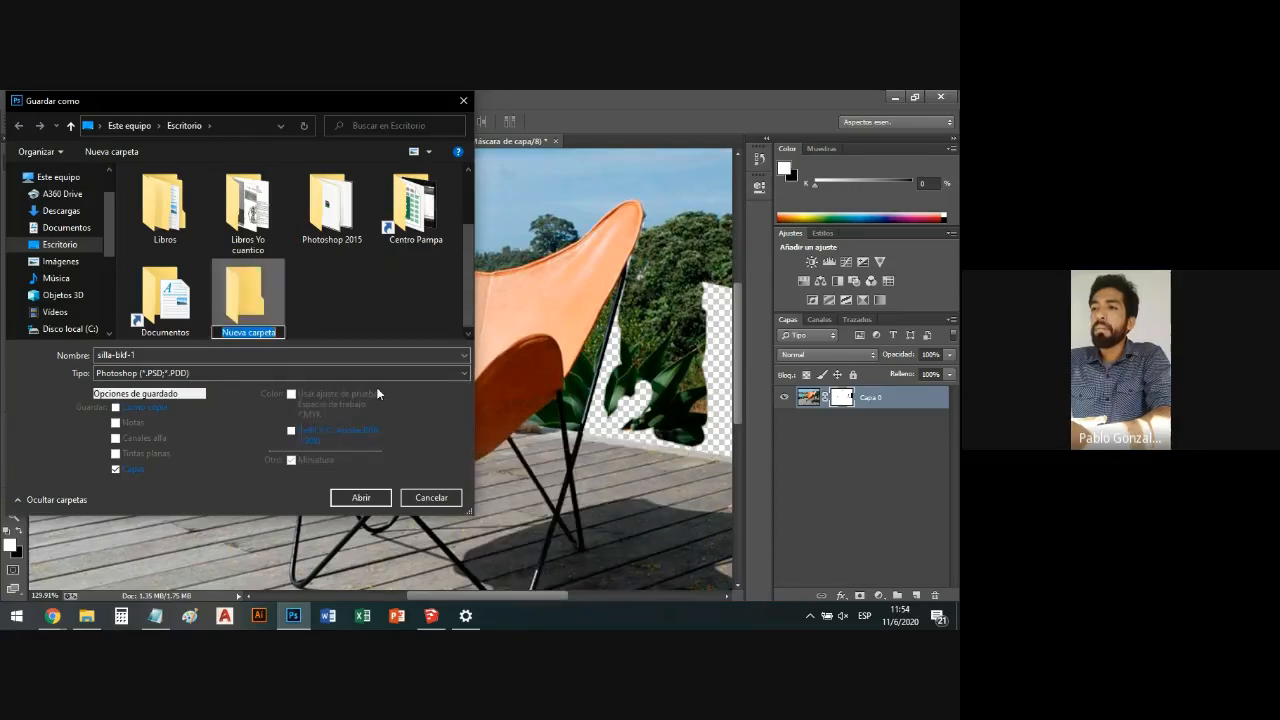
{"action": "type", "text": "Photoshop"}
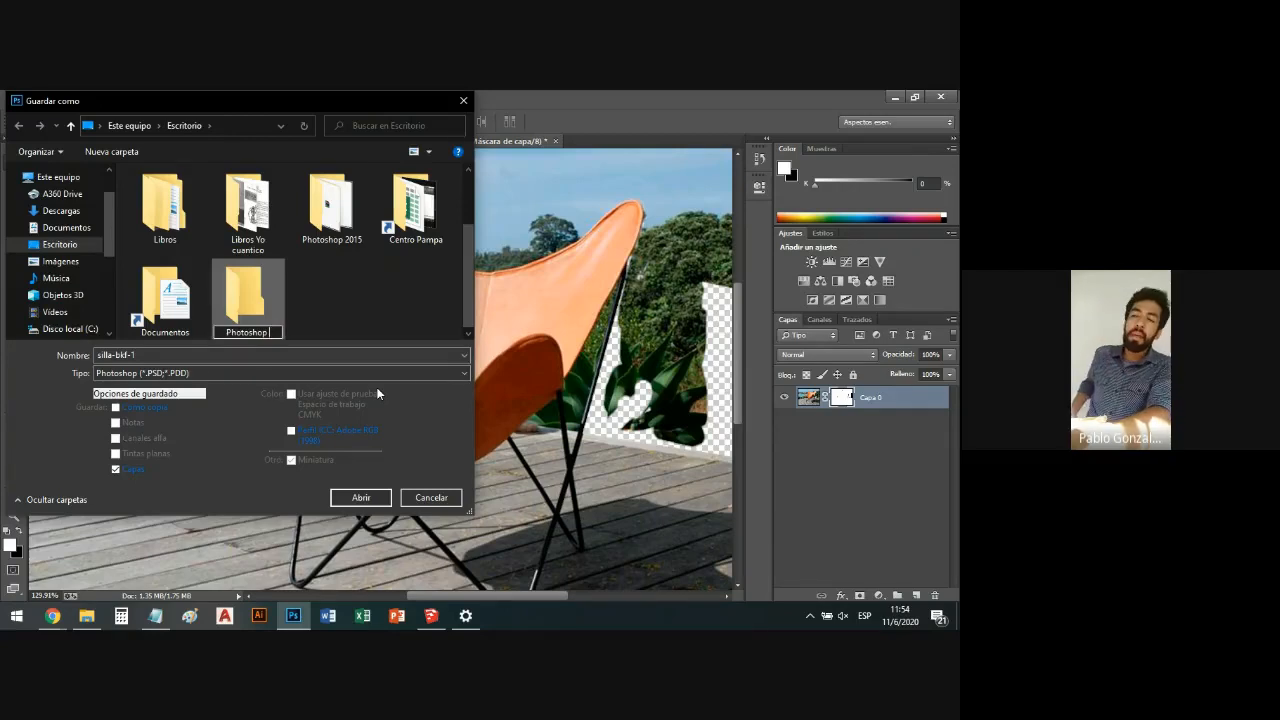
{"action": "key", "text": "Return"}
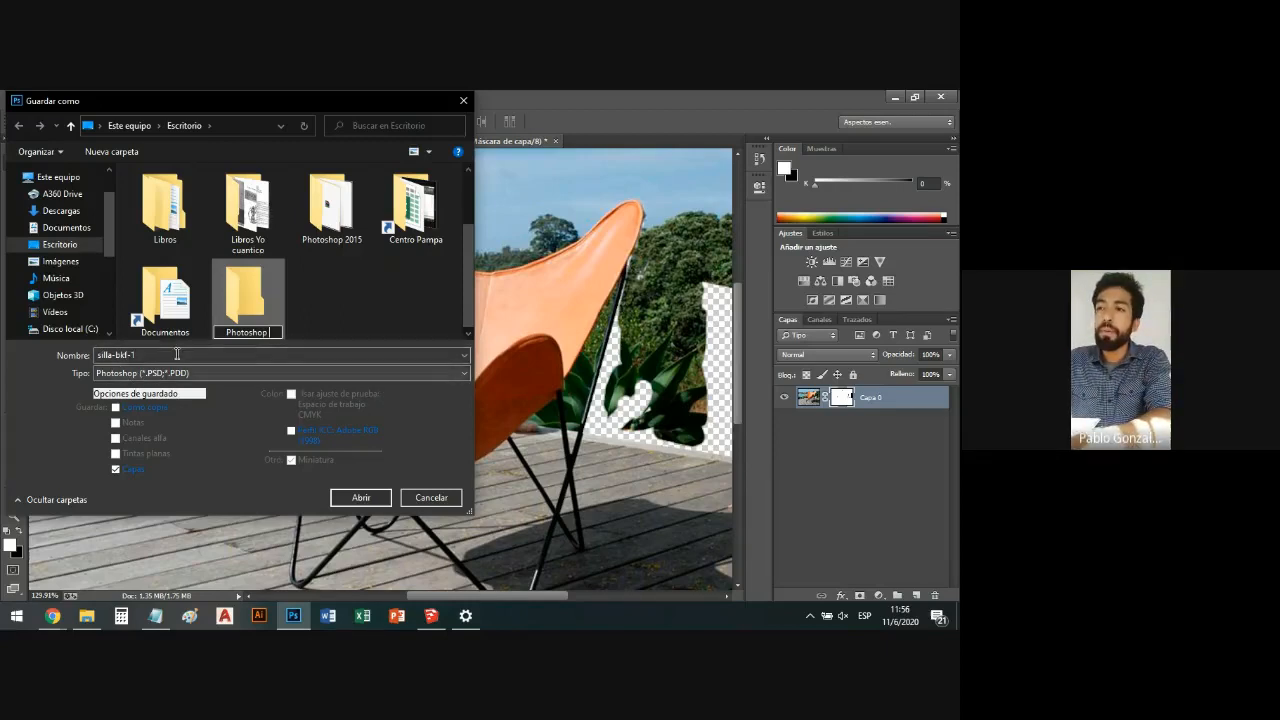
{"action": "left_click", "coordinate": [259, 318]}
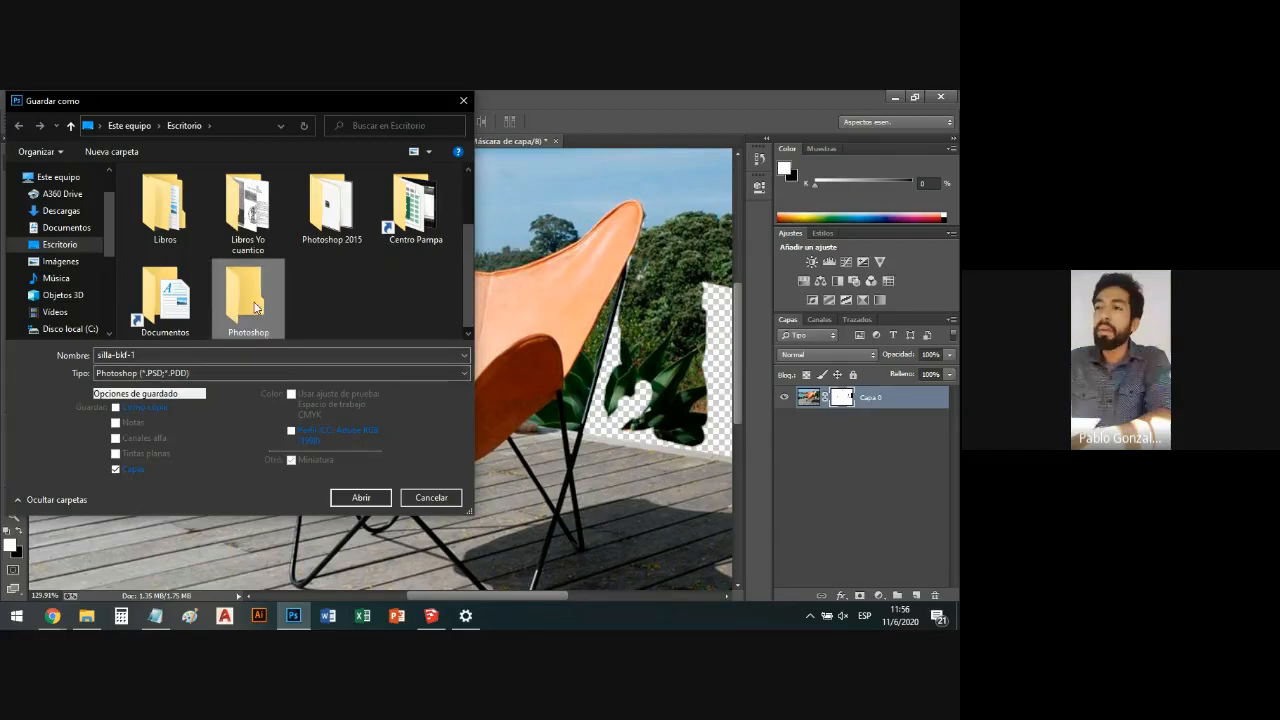
Save silla-bkf-1 as a PSD in the Photoshop folder, with maximum compatibility enabled.
{"action": "double_click", "coordinate": [252, 305]}
{"action": "left_click", "coordinate": [363, 499]}
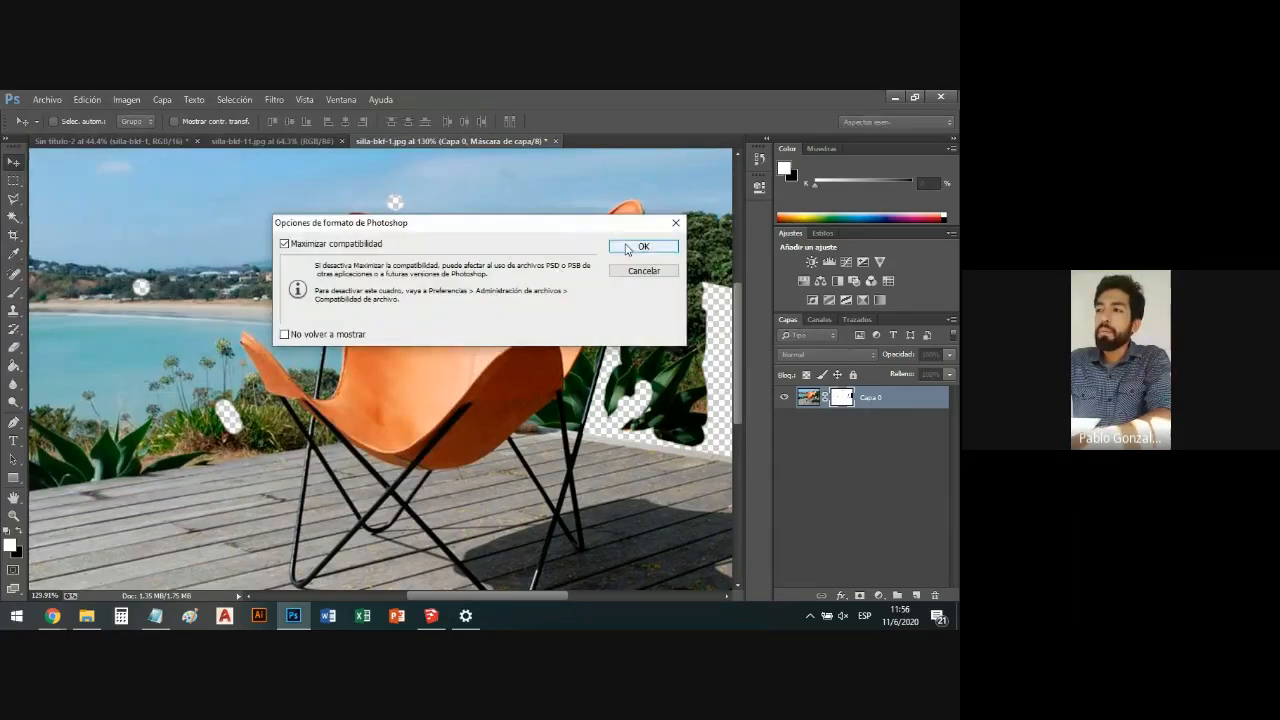
{"action": "left_click", "coordinate": [638, 247]}
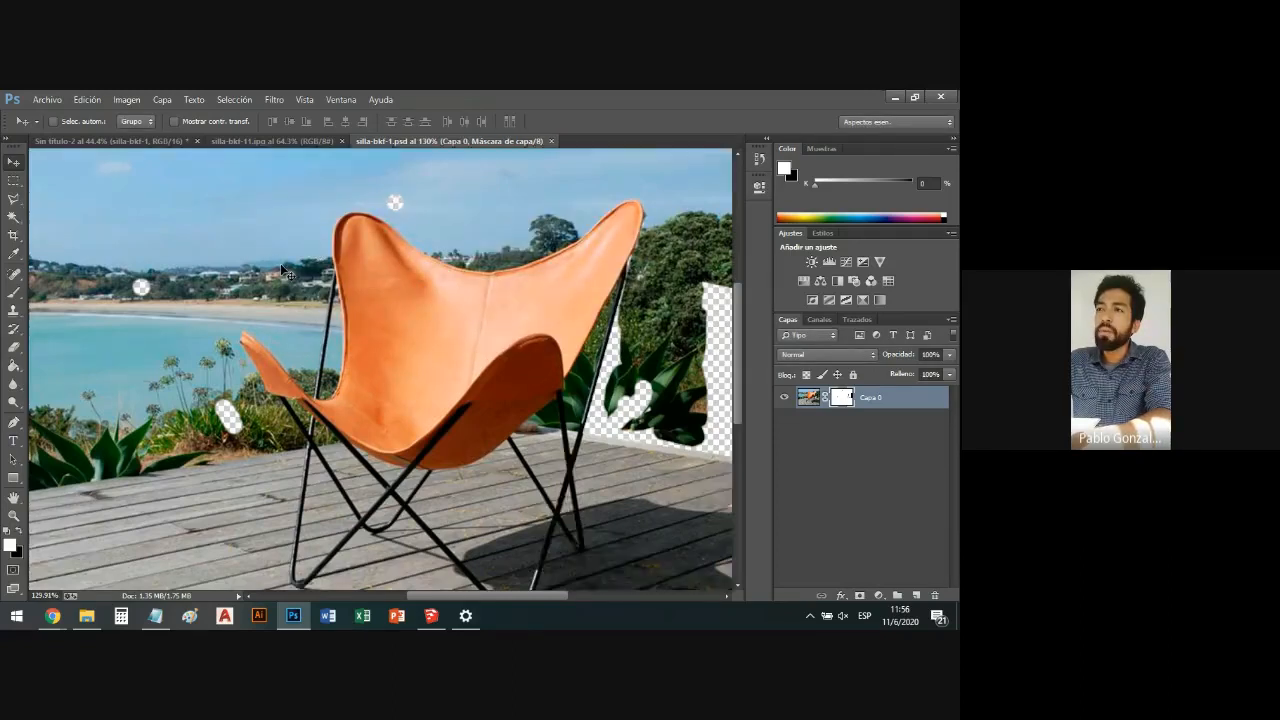
Save a JPEG copy of the masked chair document as silla-bkf-1 in the Photoshop folder.
{"action": "scroll", "coordinate": [280, 266], "scroll_direction": "down", "scroll_amount": 3}
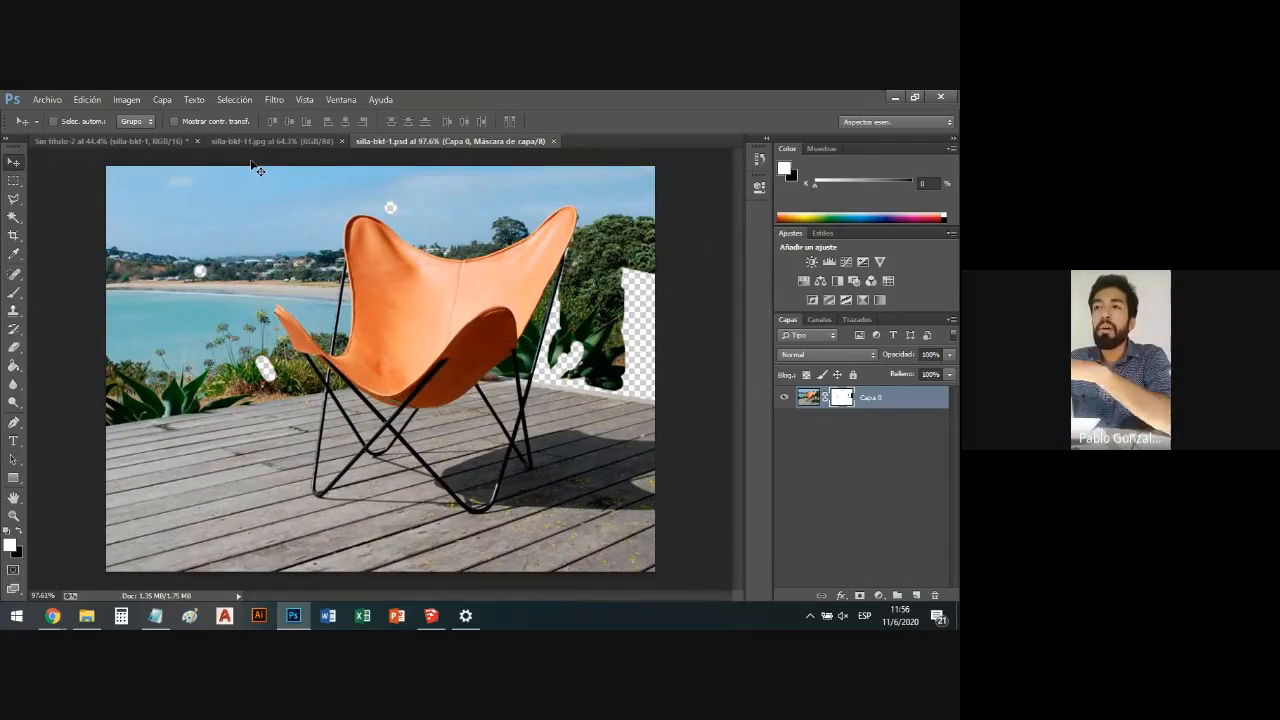
{"action": "left_click", "coordinate": [47, 99]}
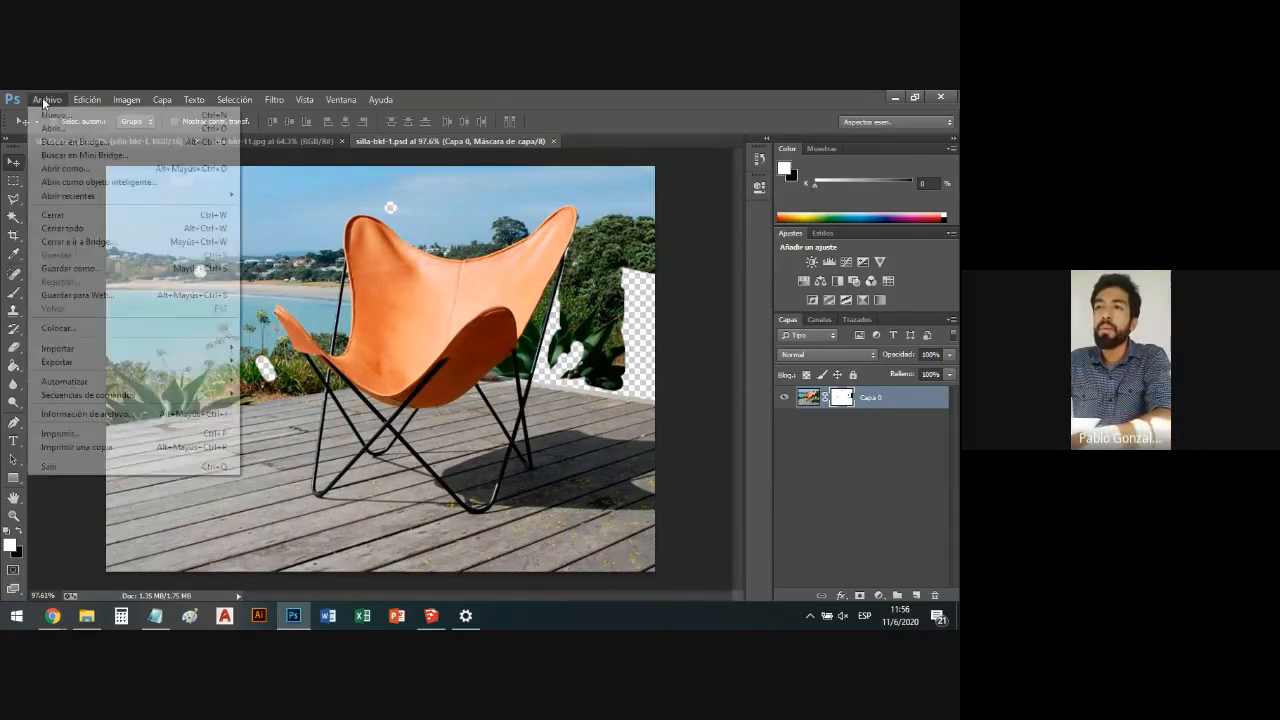
{"action": "left_click", "coordinate": [60, 268]}
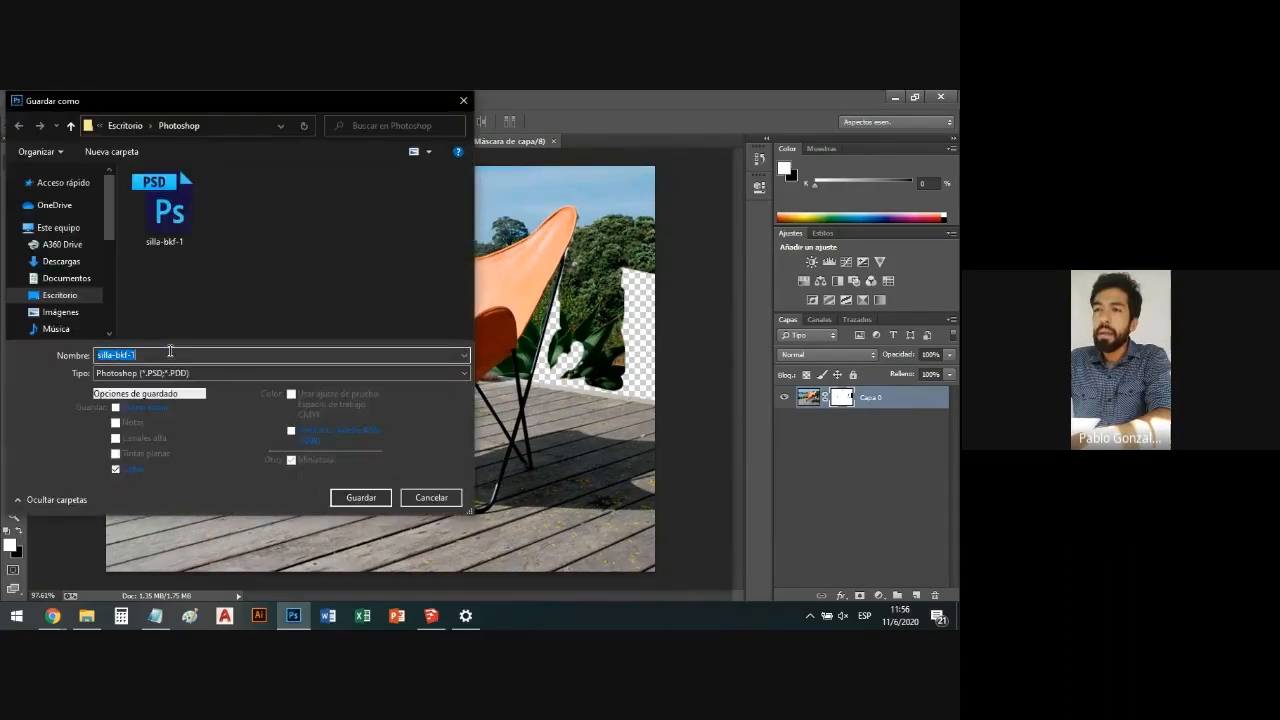
{"action": "left_click", "coordinate": [165, 373]}
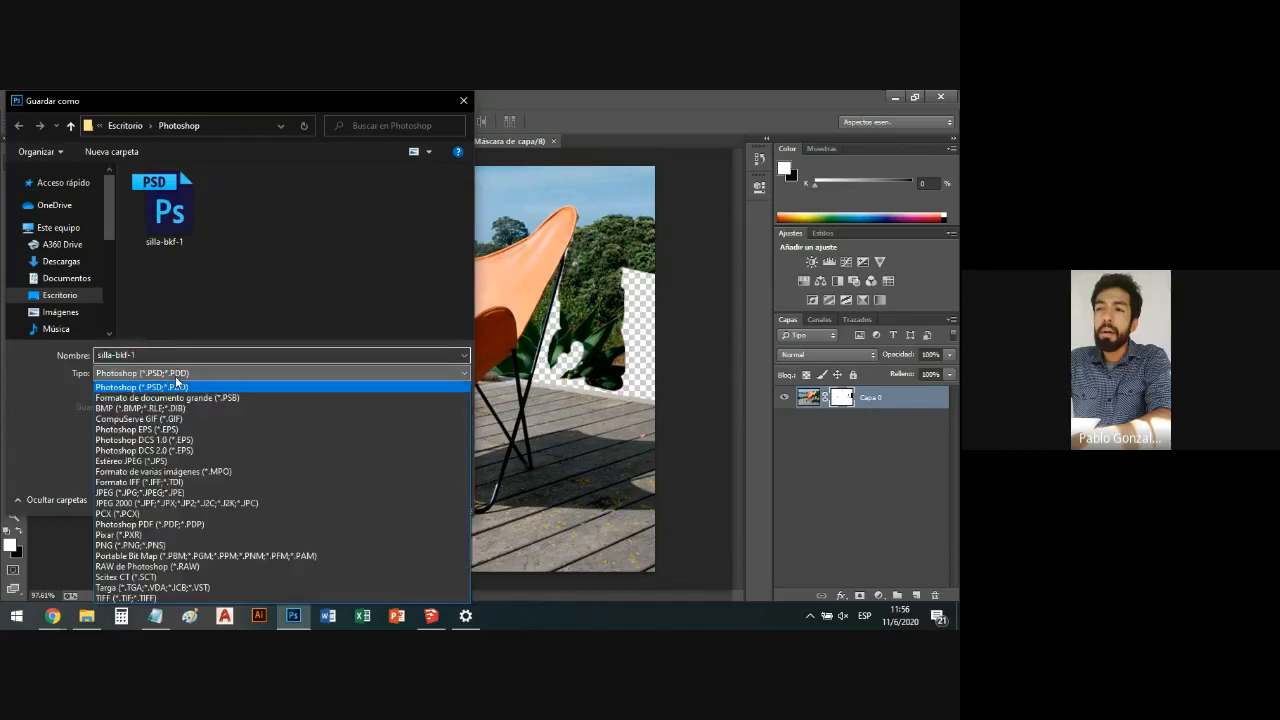
{"action": "left_click", "coordinate": [165, 495]}
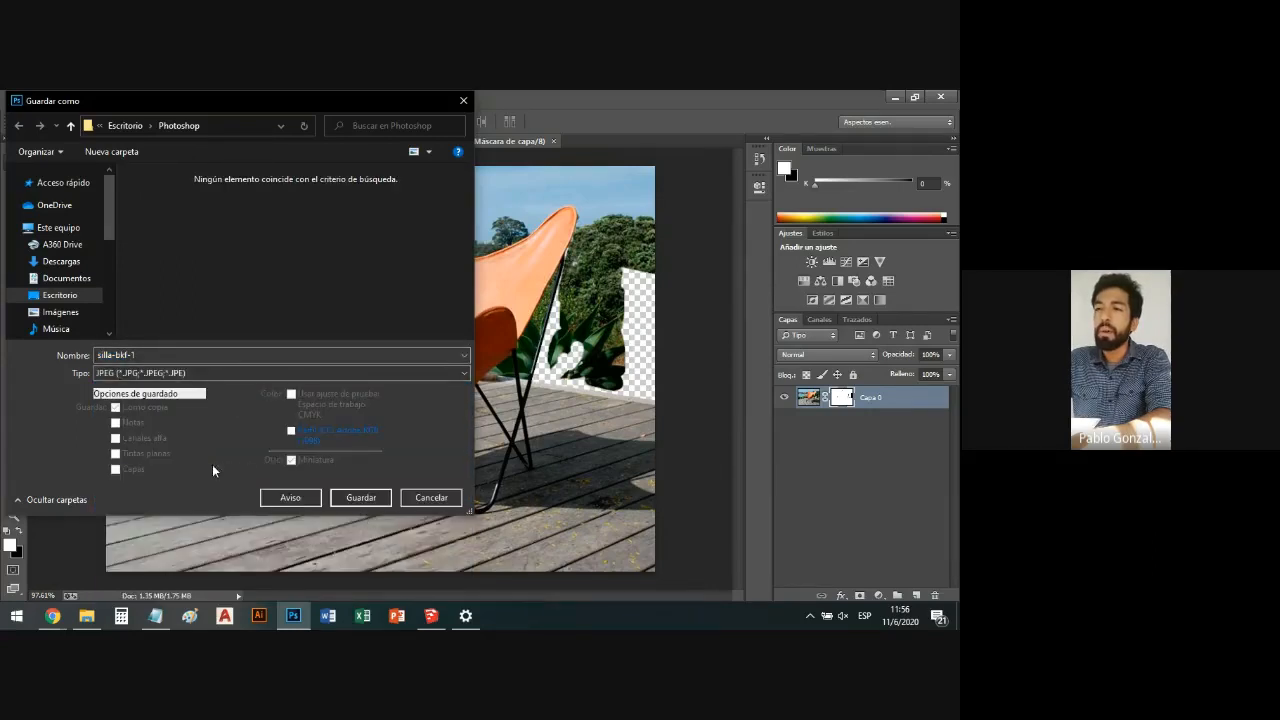
{"action": "left_click", "coordinate": [360, 497]}
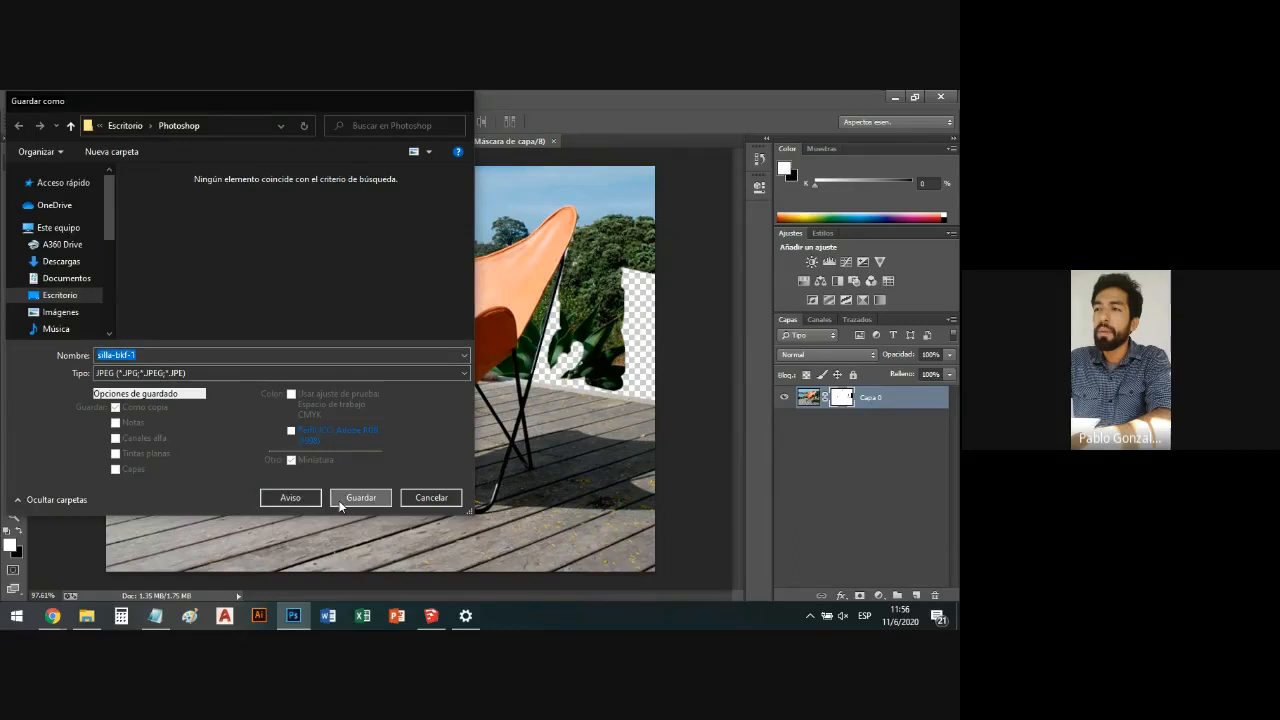
{"action": "left_click", "coordinate": [549, 221]}
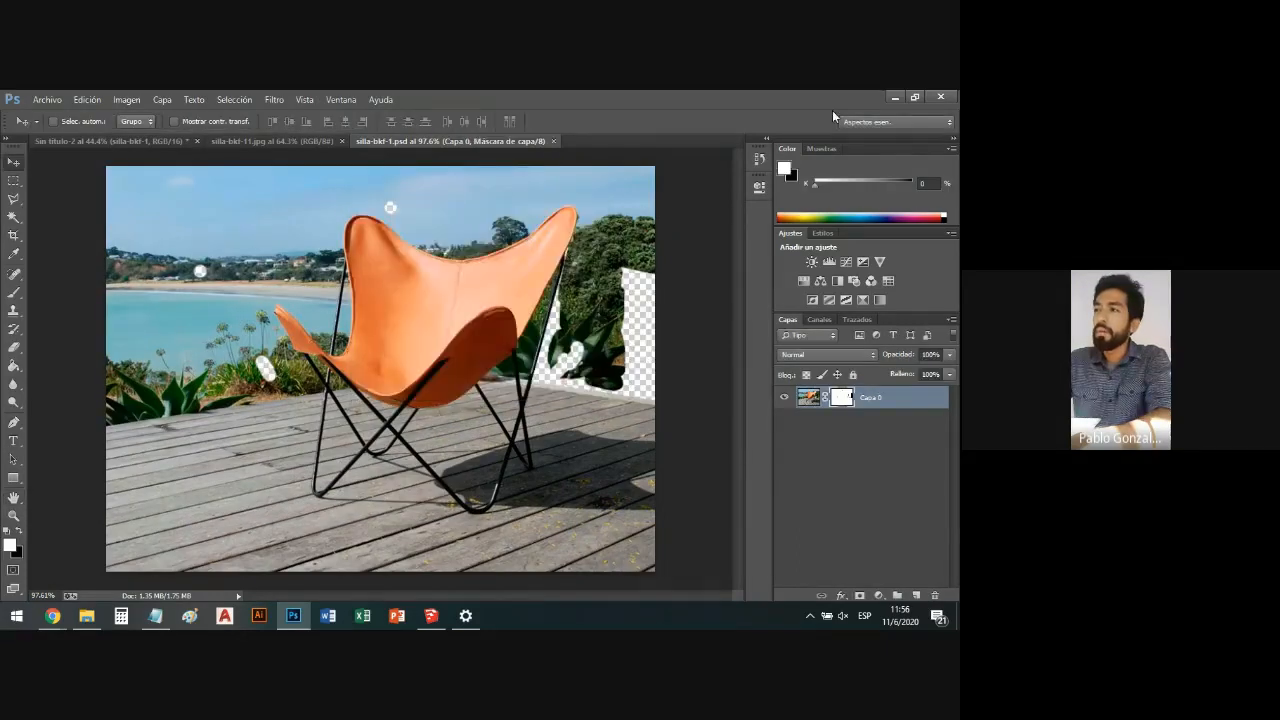
Close silla-bkf-1.psd, silla-bkf-11.jpg and the untitled document, without saving the untitled document's changes.
{"action": "left_click", "coordinate": [554, 141]}
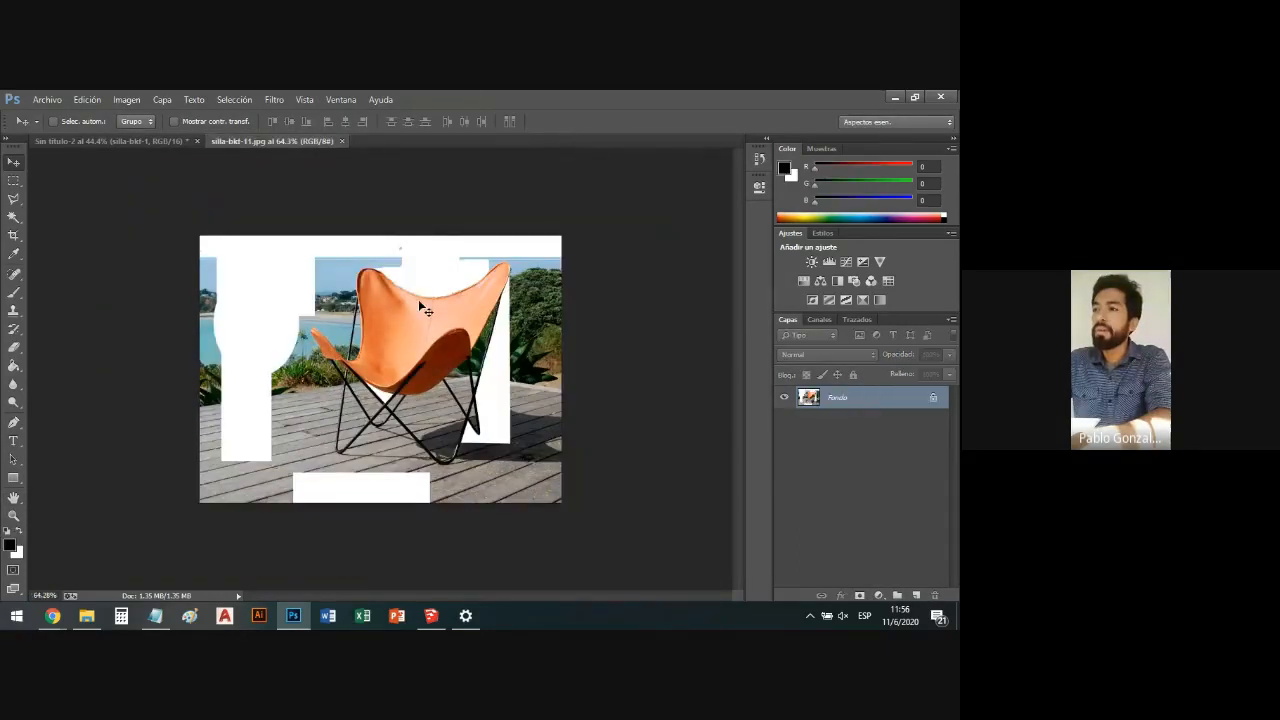
{"action": "left_click", "coordinate": [341, 141]}
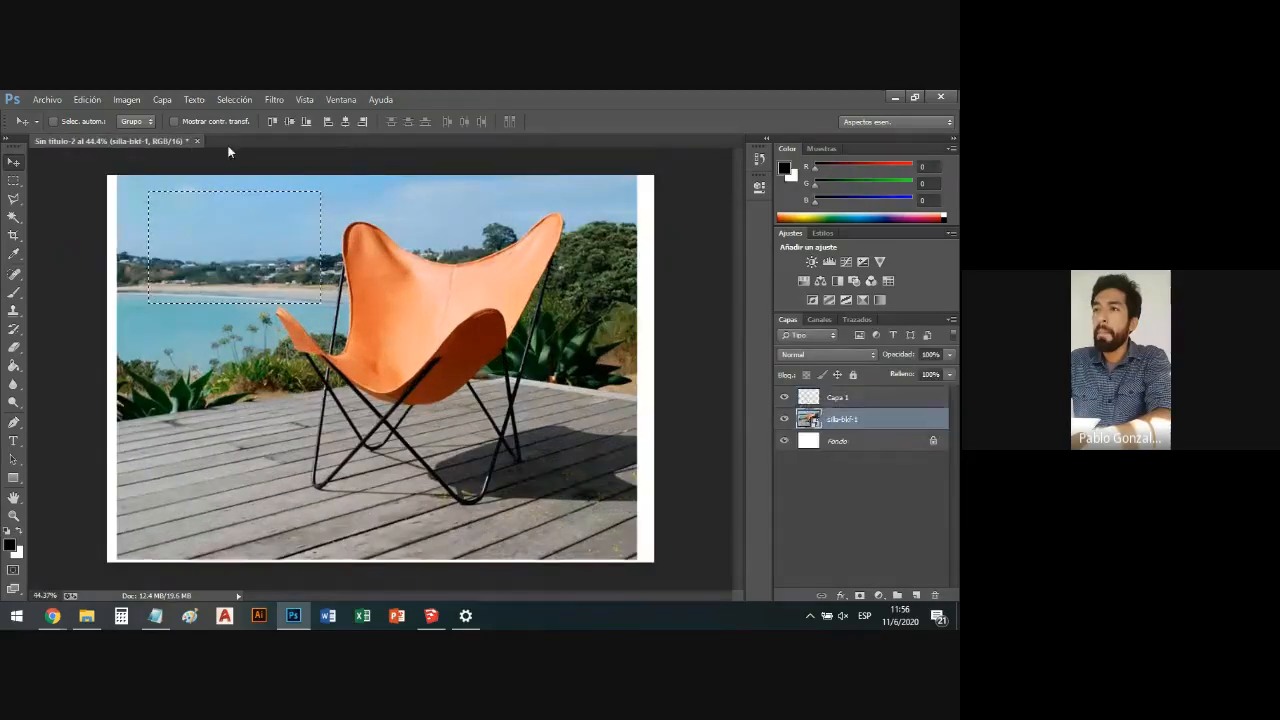
{"action": "left_click", "coordinate": [197, 141]}
{"action": "left_click", "coordinate": [565, 340]}
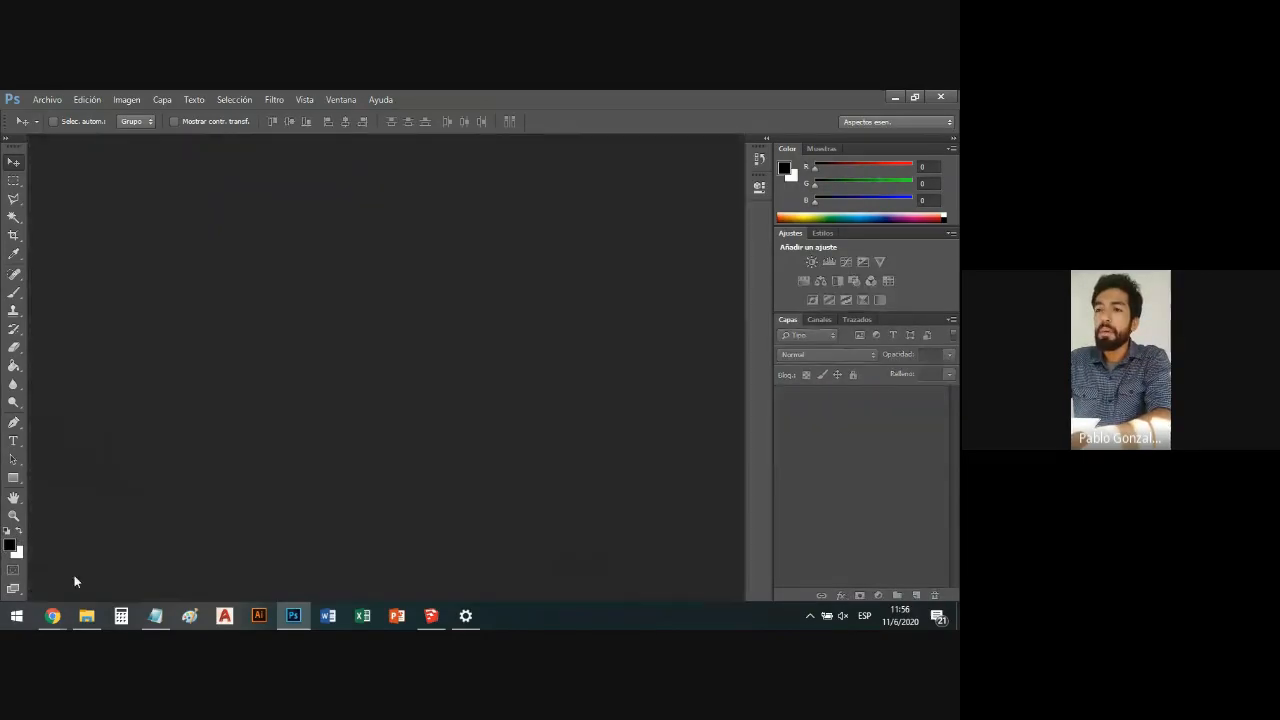
Switch to File Explorer and open the Photoshop folder on the desktop (Escritorio).
{"action": "left_click", "coordinate": [87, 616]}
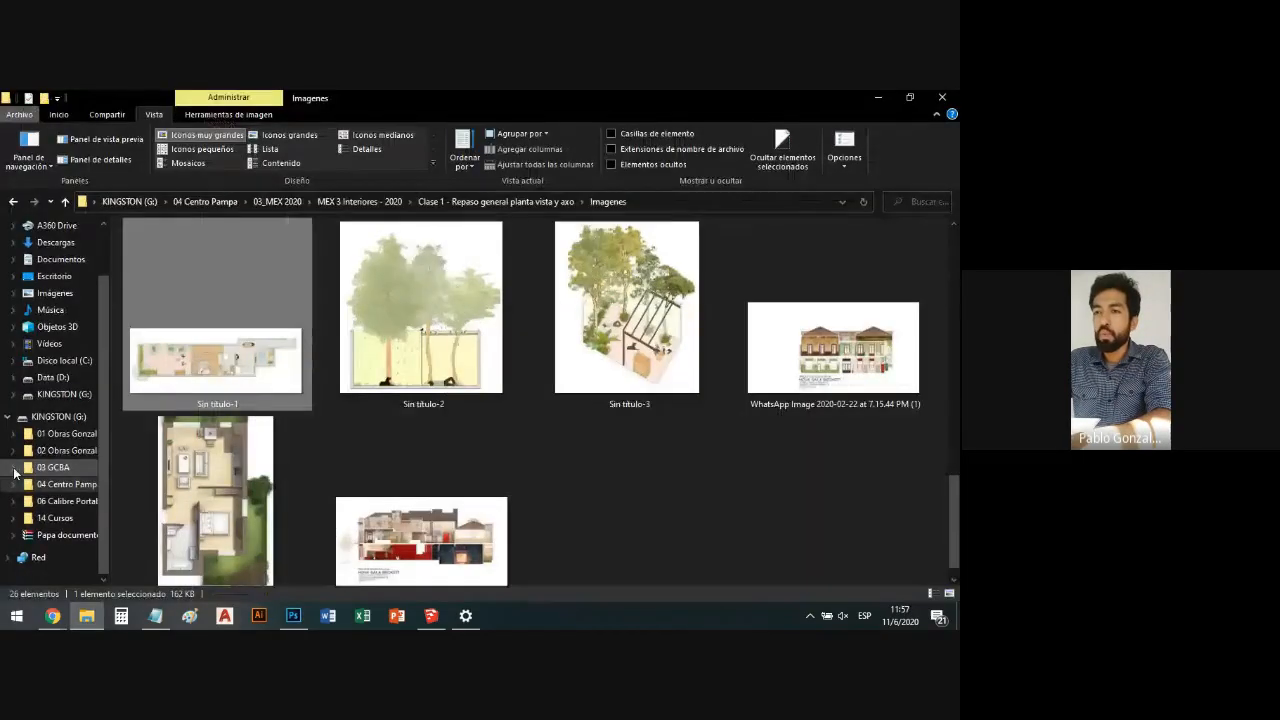
{"action": "scroll", "coordinate": [50, 290], "scroll_direction": "up", "scroll_amount": 2}
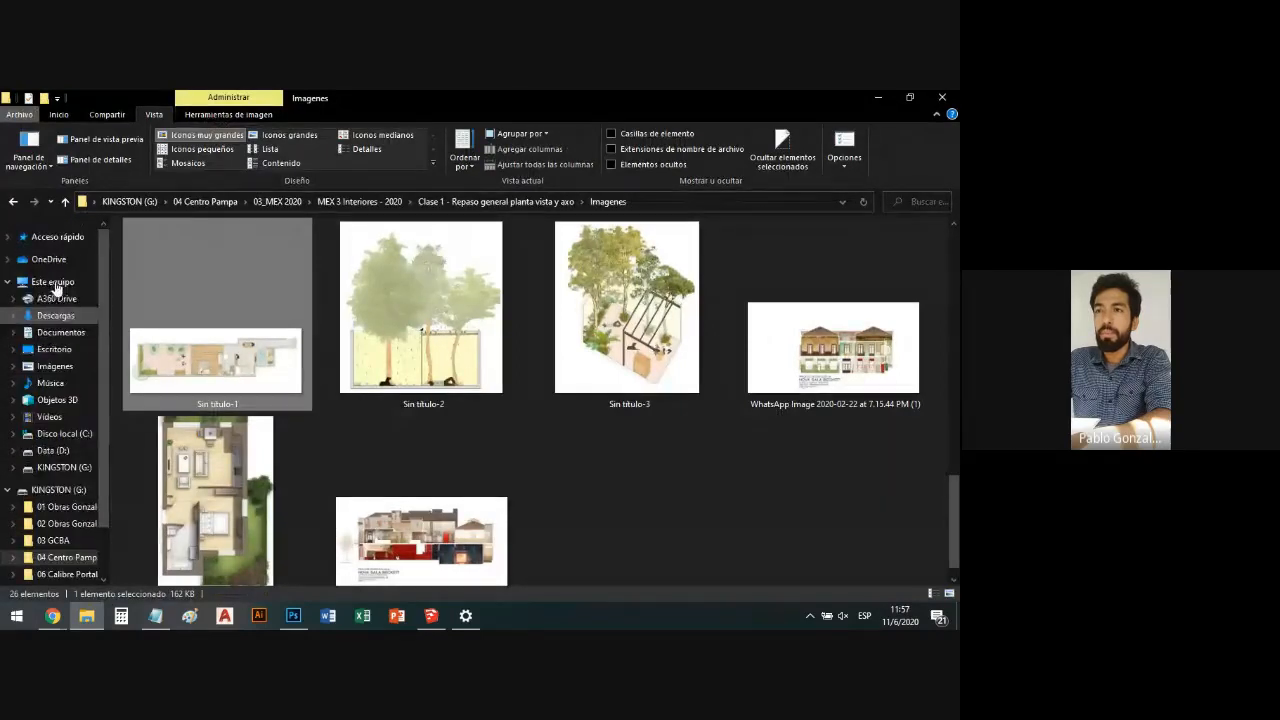
{"action": "left_click", "coordinate": [52, 352]}
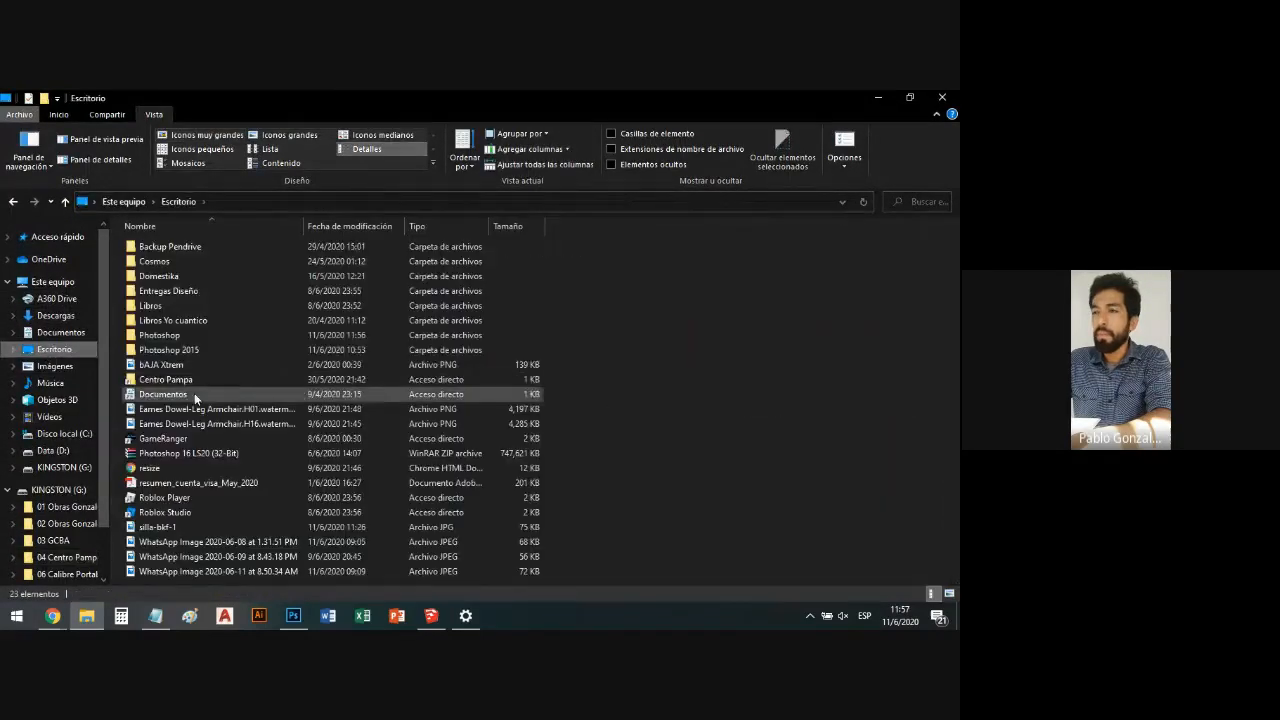
{"action": "double_click", "coordinate": [174, 338]}
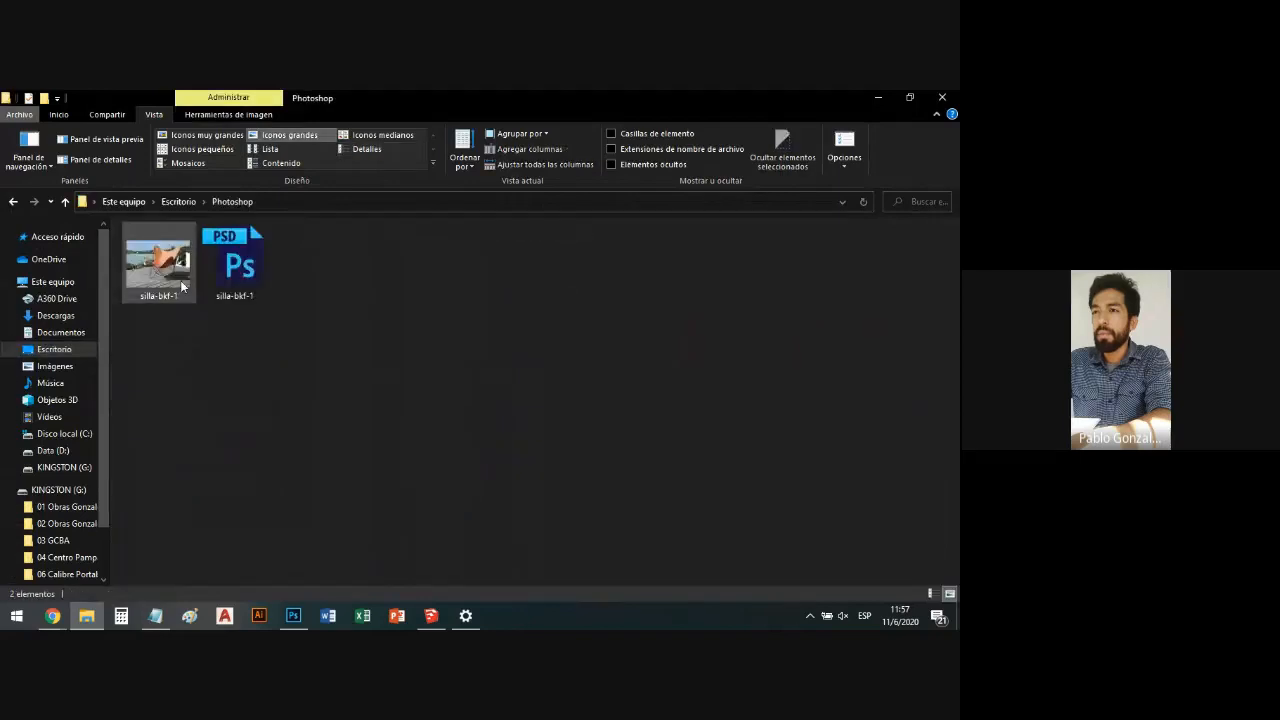
Open the silla-bkf-1 JPEG from the folder in Photoshop, leaving its missing color profile unmodified (No modificar).
{"action": "left_click", "coordinate": [170, 262]}
{"action": "left_click_drag", "start_coordinate": [170, 262], "coordinate": [369, 358]}
{"action": "key", "text": "alt+Tab"}
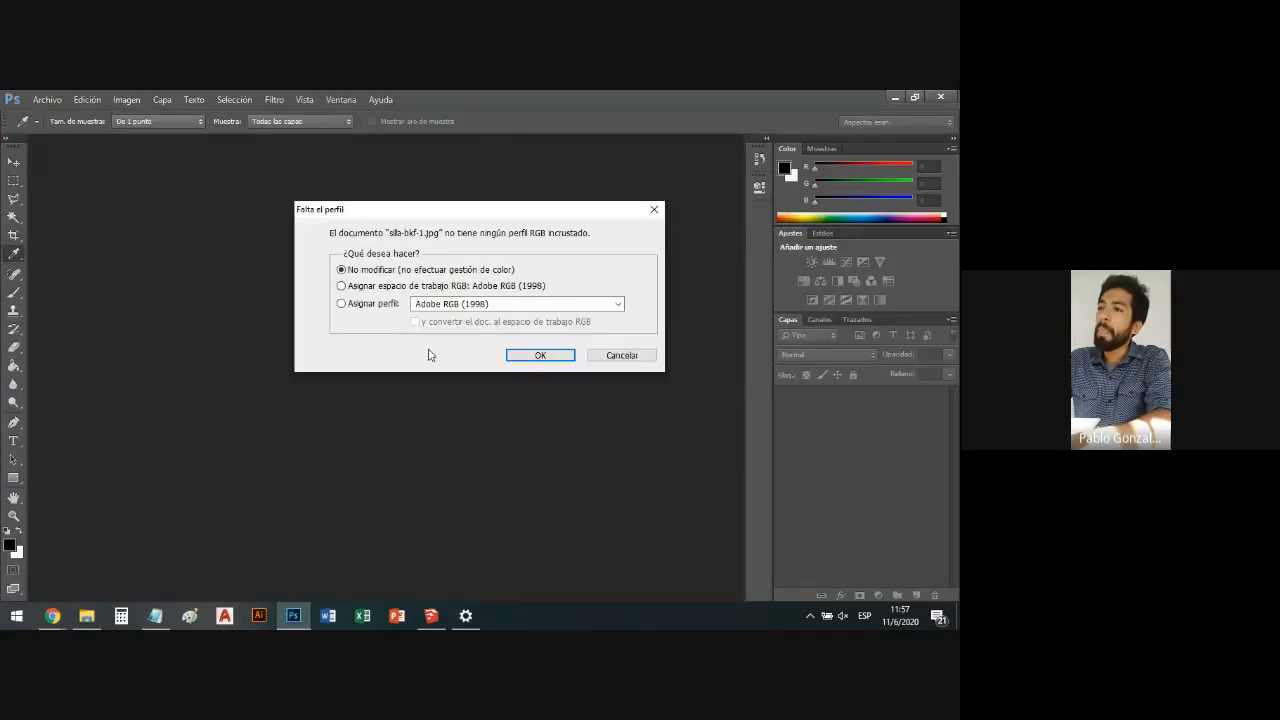
{"action": "left_click", "coordinate": [507, 356]}
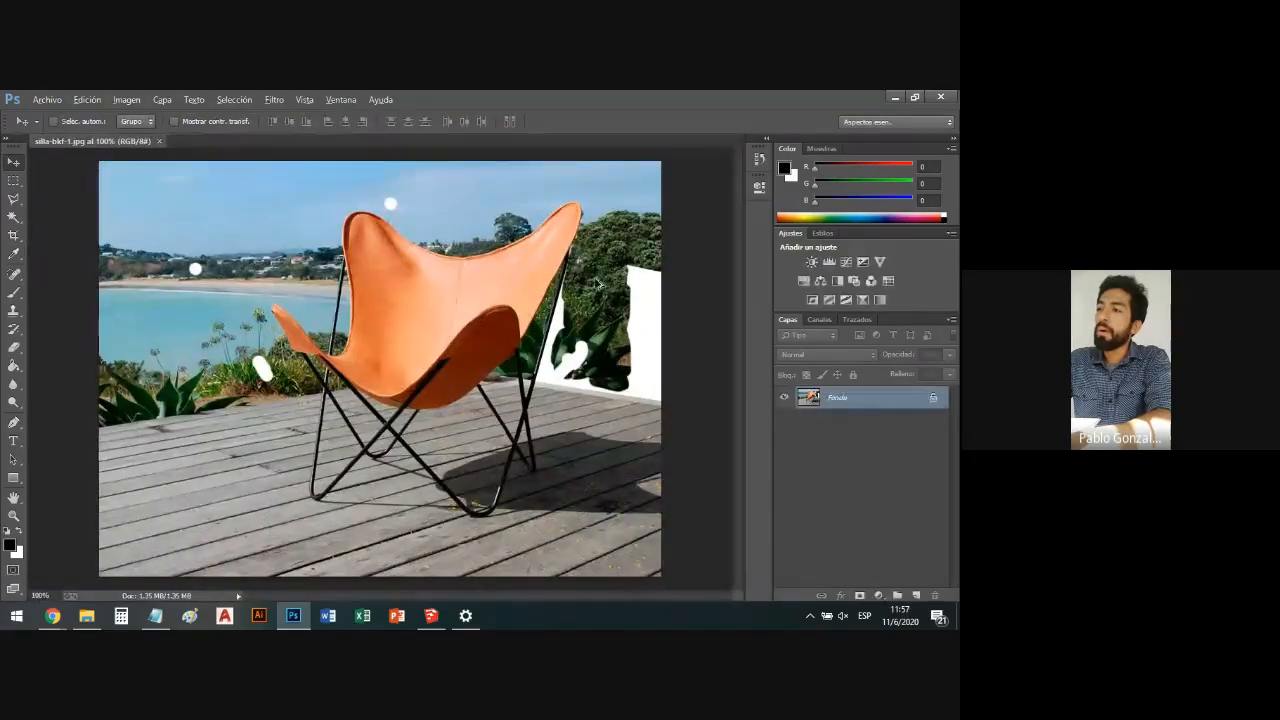
Examine how the masked areas beside the chair look in silla-bkf-1.jpg, and close the image.
{"action": "scroll", "coordinate": [612, 268], "scroll_direction": "up", "scroll_amount": 3}
{"action": "scroll", "coordinate": [654, 343], "scroll_direction": "up", "scroll_amount": 1}
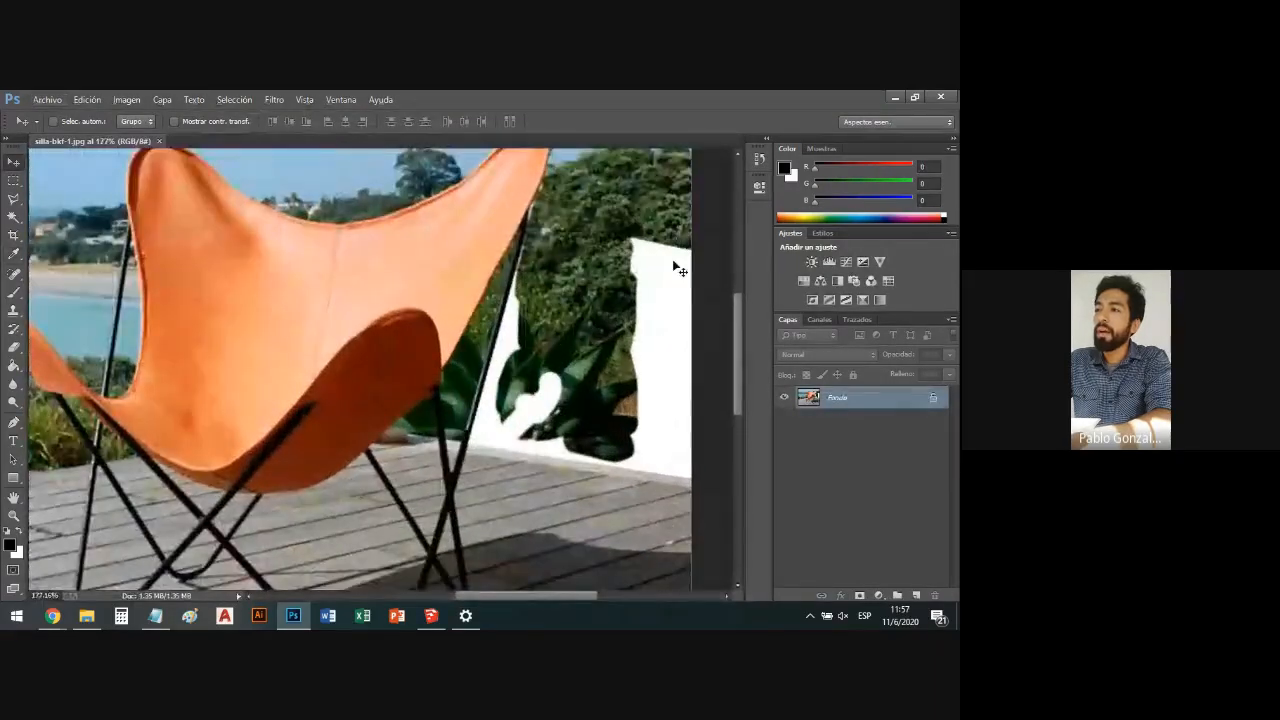
{"action": "scroll", "coordinate": [664, 372], "scroll_direction": "up", "scroll_amount": 1}
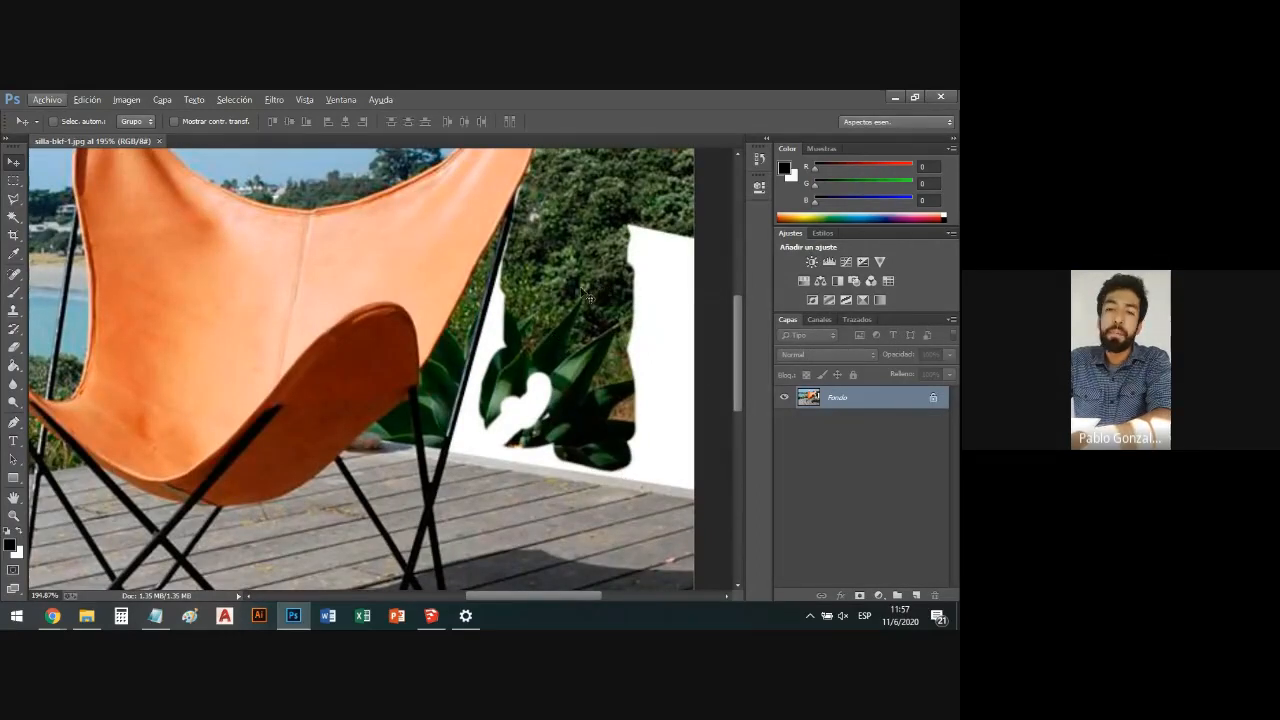
{"action": "key", "text": "alt"}
{"action": "scroll", "coordinate": [217, 308], "scroll_direction": "down", "scroll_amount": 3}
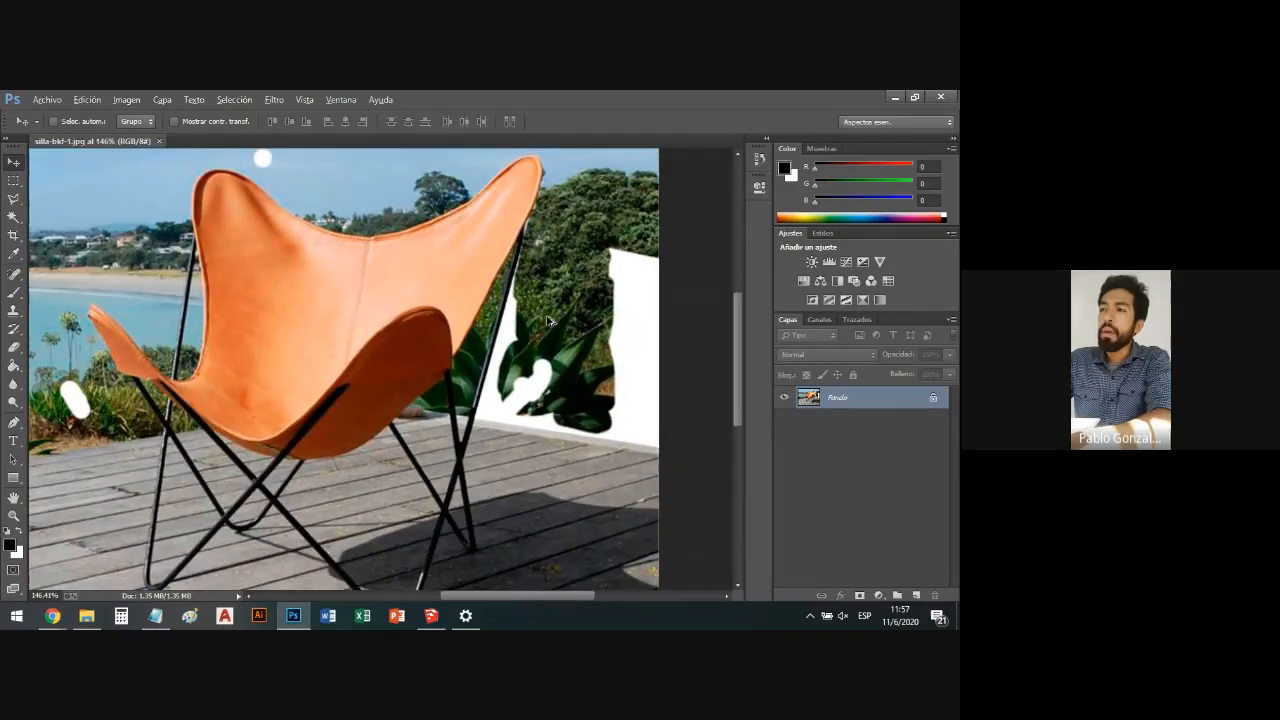
{"action": "scroll", "coordinate": [217, 308], "scroll_direction": "down", "scroll_amount": 1}
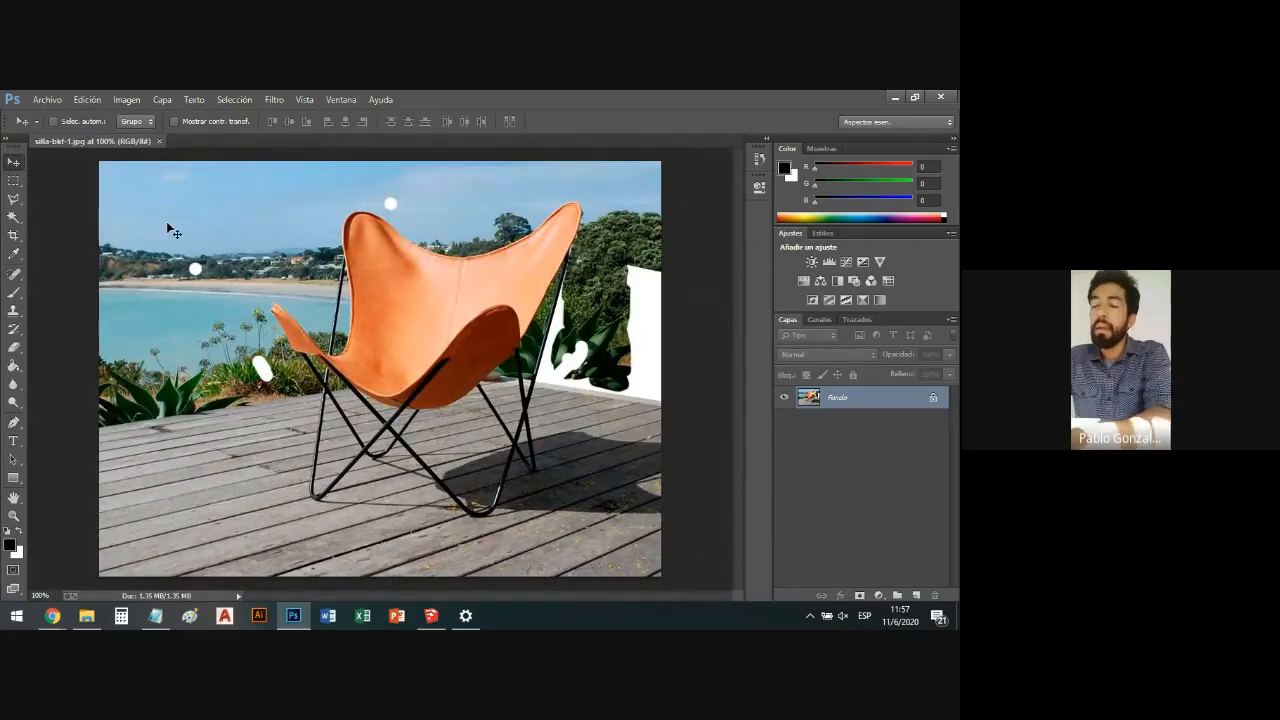
{"action": "left_click", "coordinate": [159, 142]}
Reopen silla-bkf-1.psd from the list of recent files.
{"action": "left_click", "coordinate": [61, 99]}
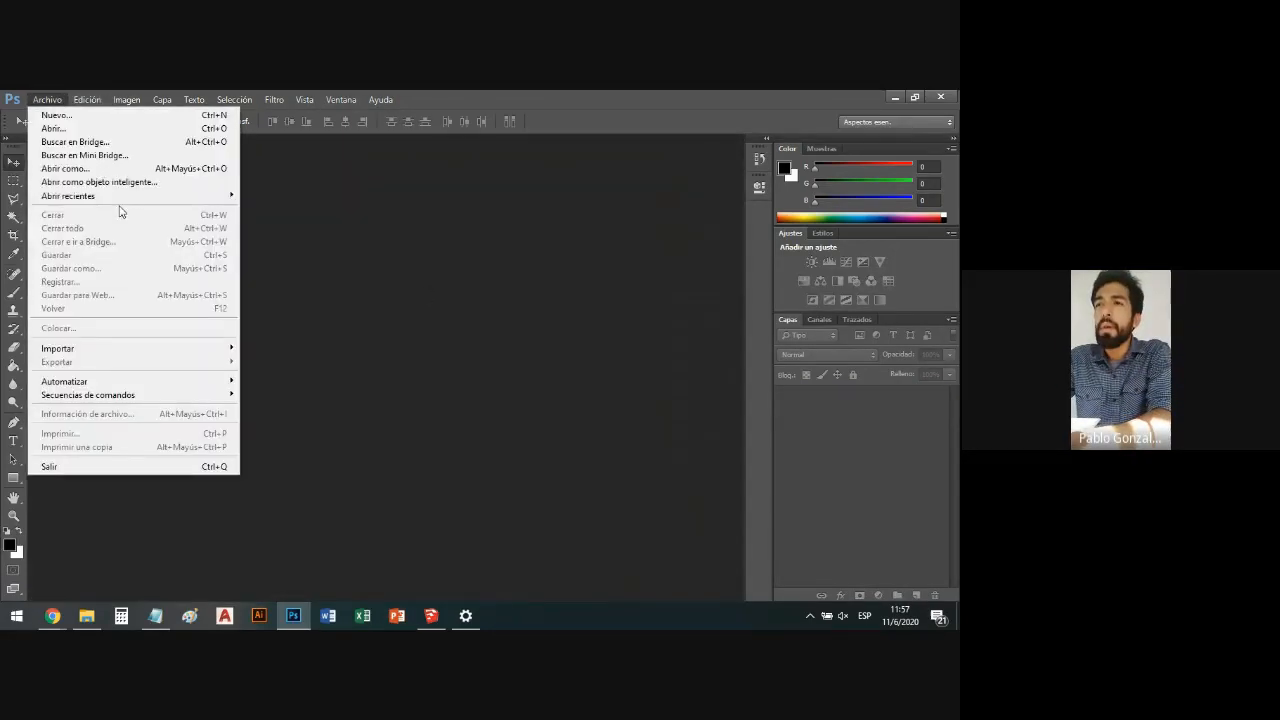
{"action": "mouse_move", "coordinate": [160, 198]}
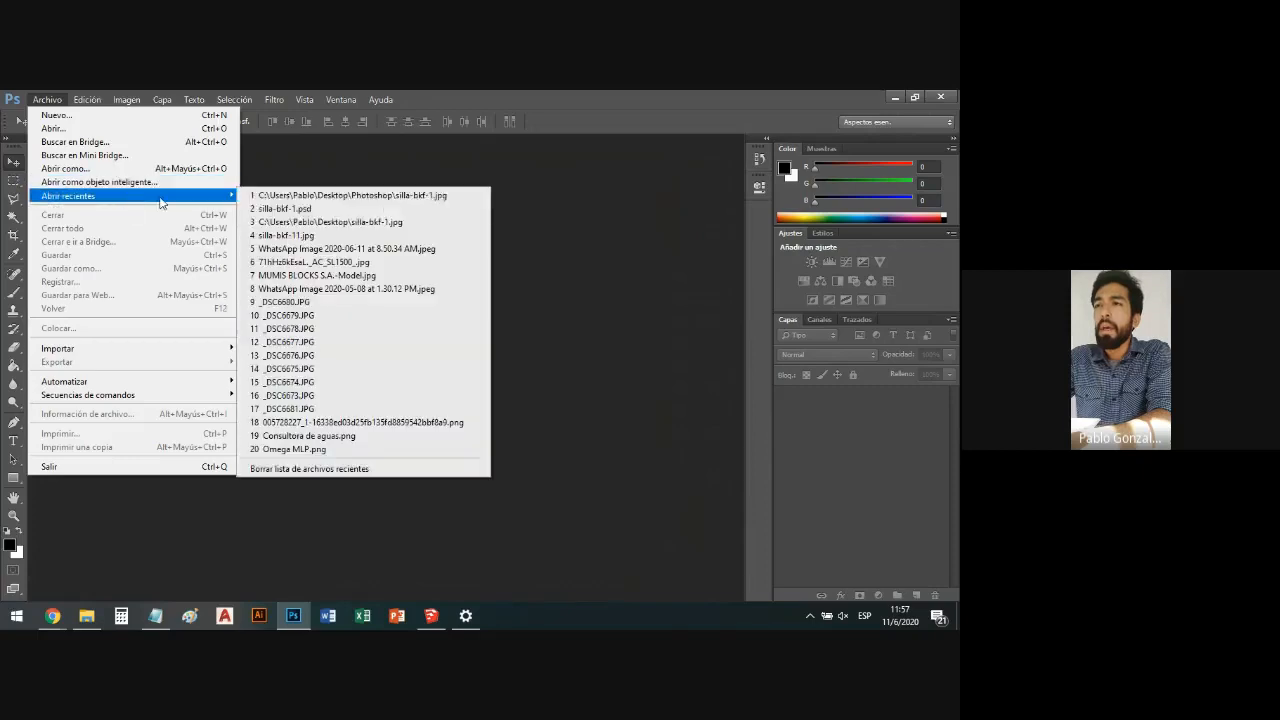
{"action": "left_click", "coordinate": [326, 196]}
{"action": "left_click", "coordinate": [47, 99]}
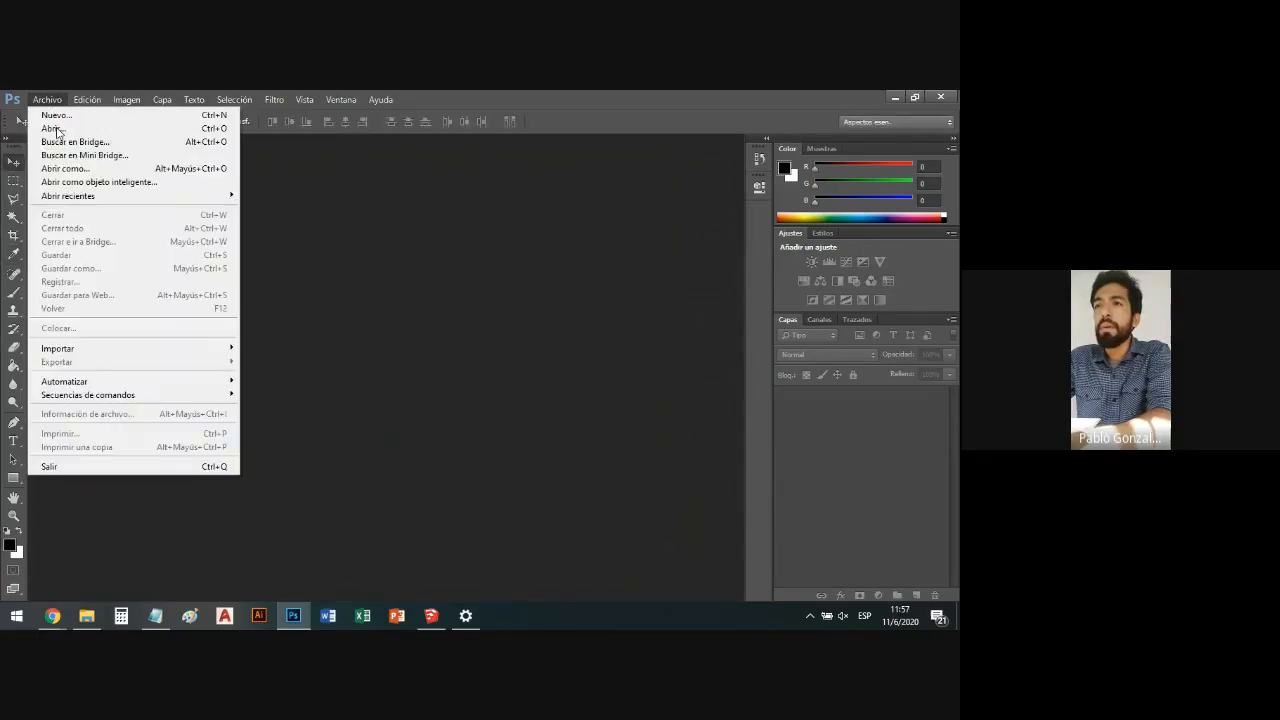
{"action": "mouse_move", "coordinate": [86, 197]}
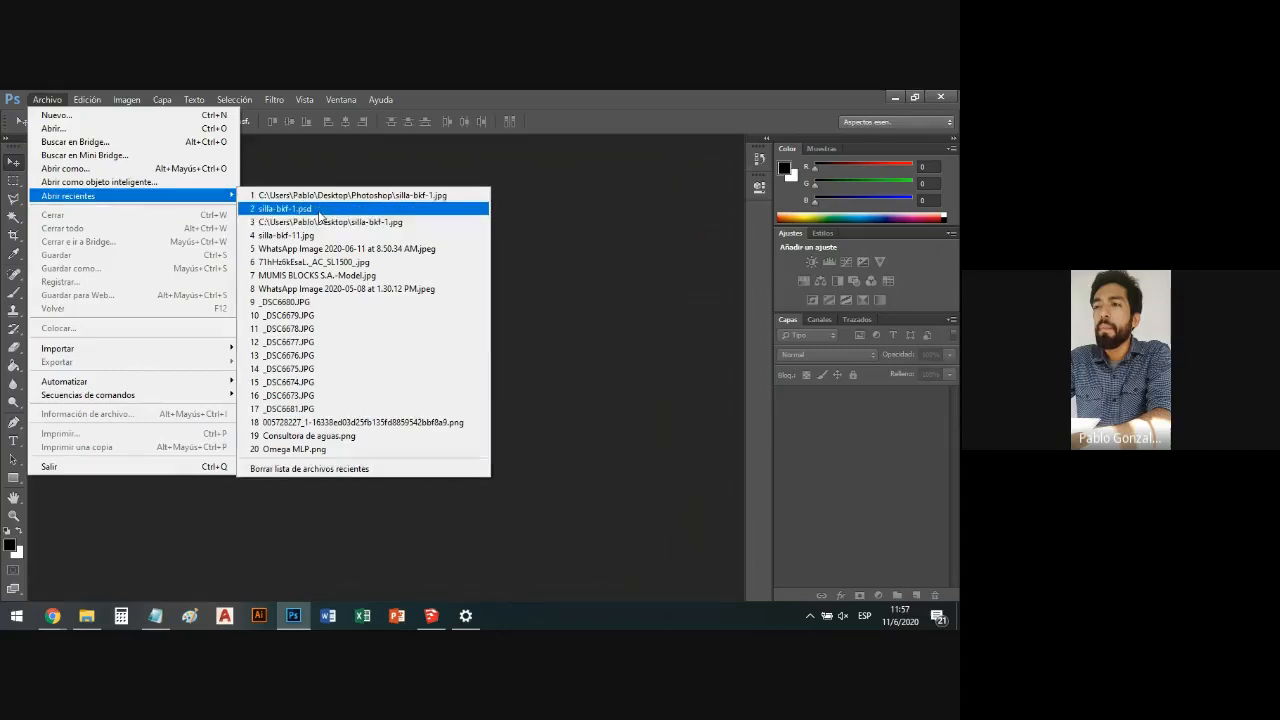
{"action": "left_click", "coordinate": [290, 208]}
{"action": "left_click", "coordinate": [540, 355]}
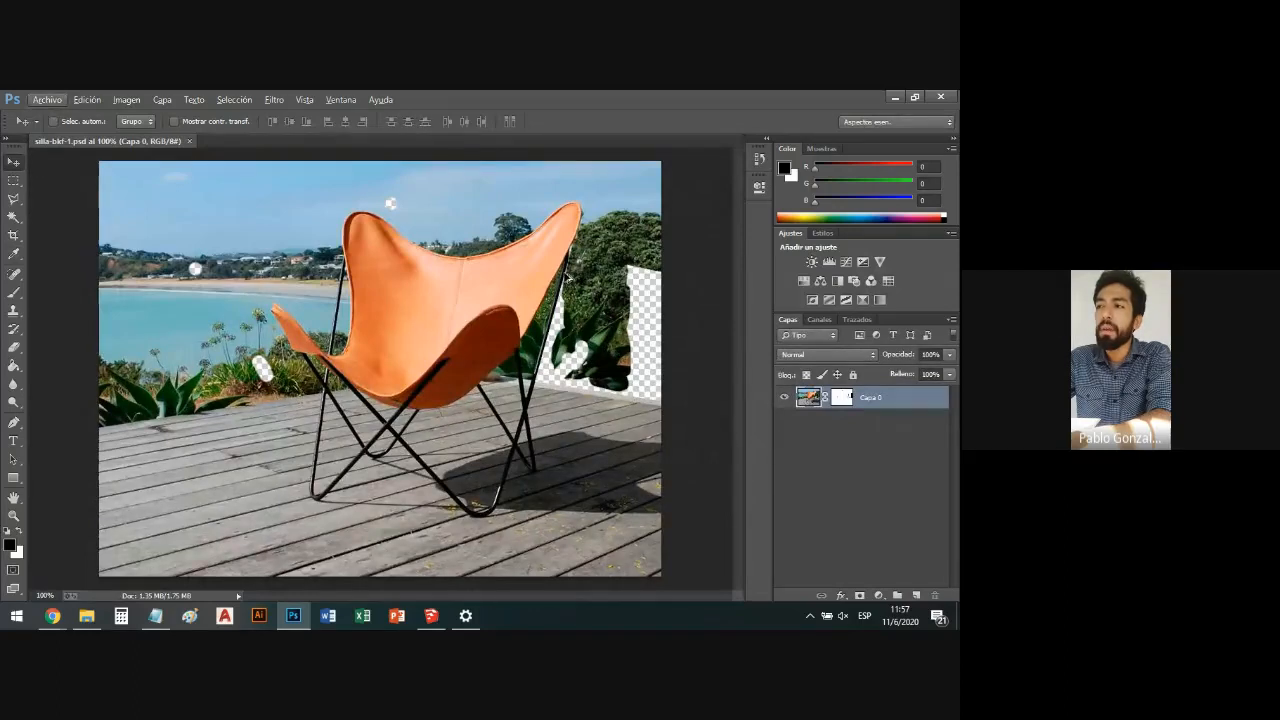
{"action": "scroll", "coordinate": [558, 272], "scroll_direction": "up", "scroll_amount": 2}
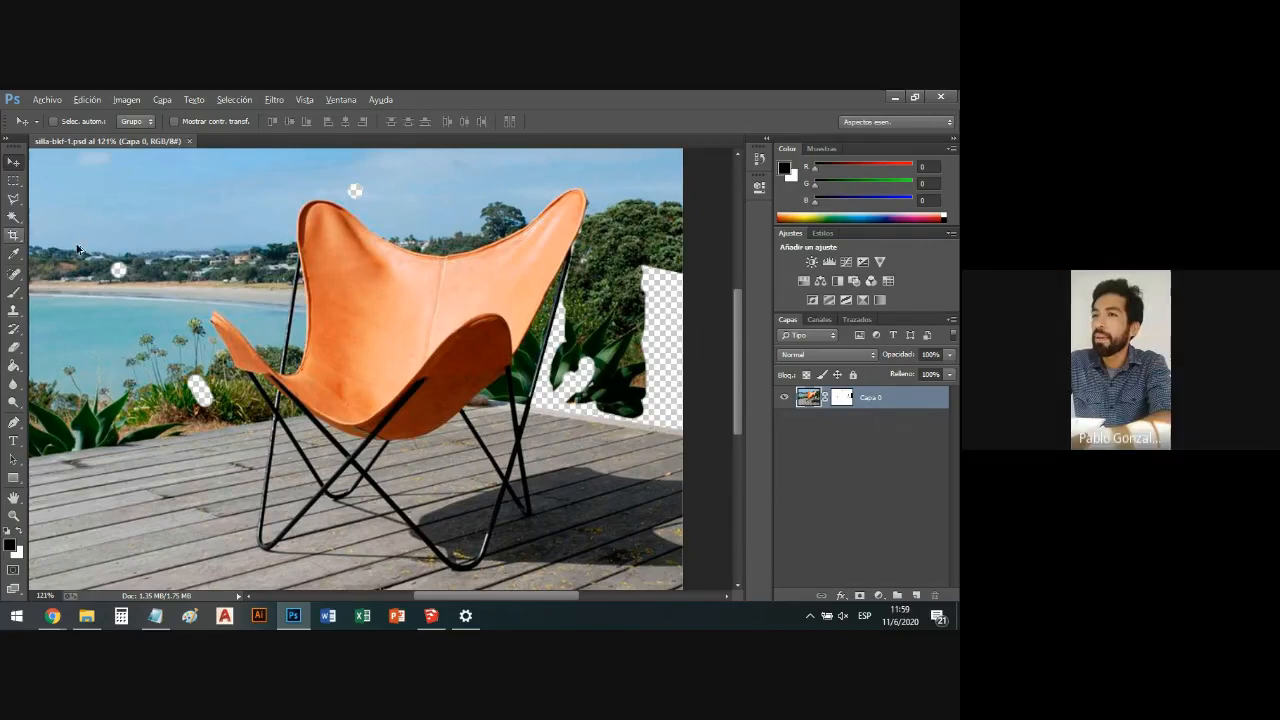
{"action": "scroll", "coordinate": [232, 246], "scroll_direction": "down", "scroll_amount": 1}
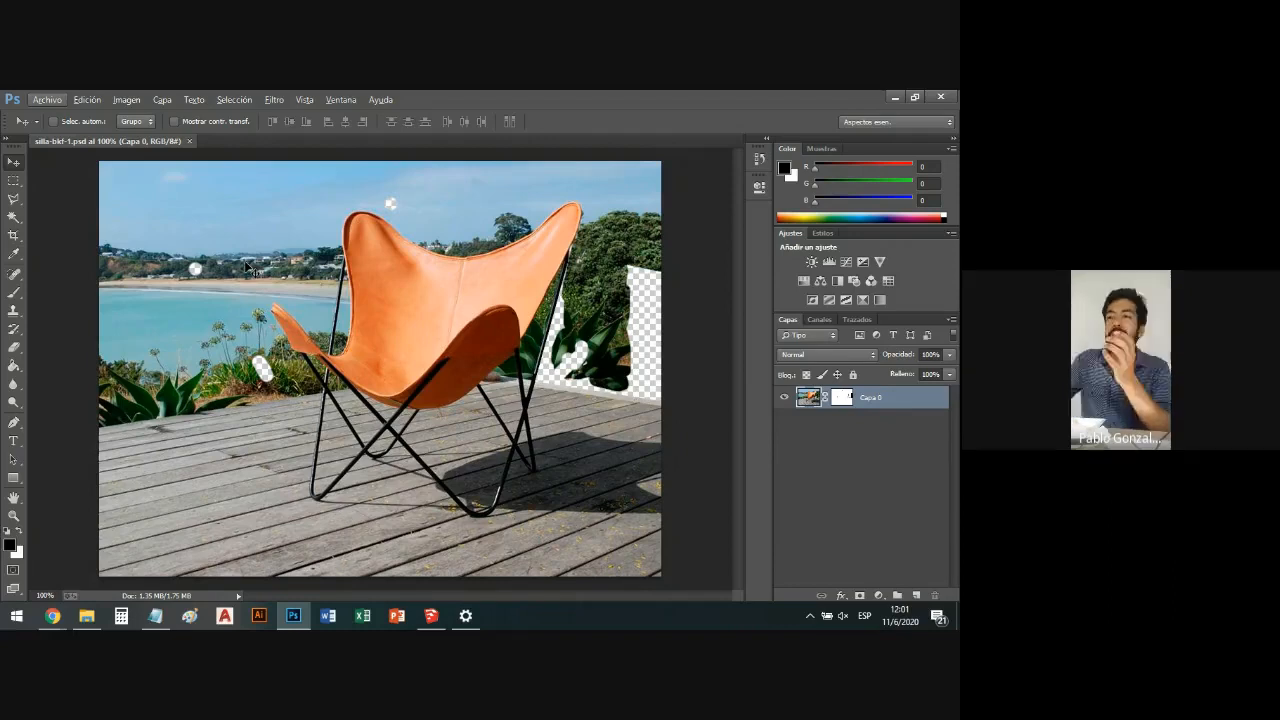
Activate the Rectangular Marquee tool, then switch to Google Meet and stop sharing the screen.
{"action": "left_click", "coordinate": [9, 183]}
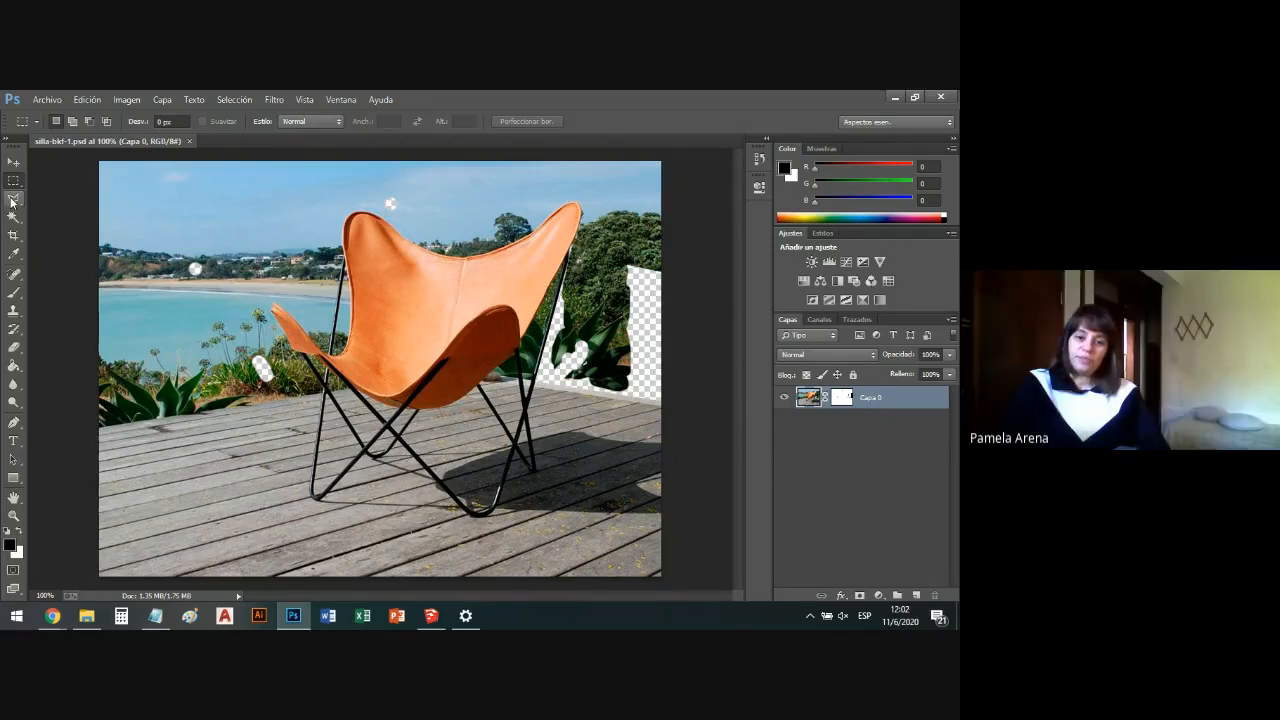
{"action": "key", "text": "alt+Tab"}
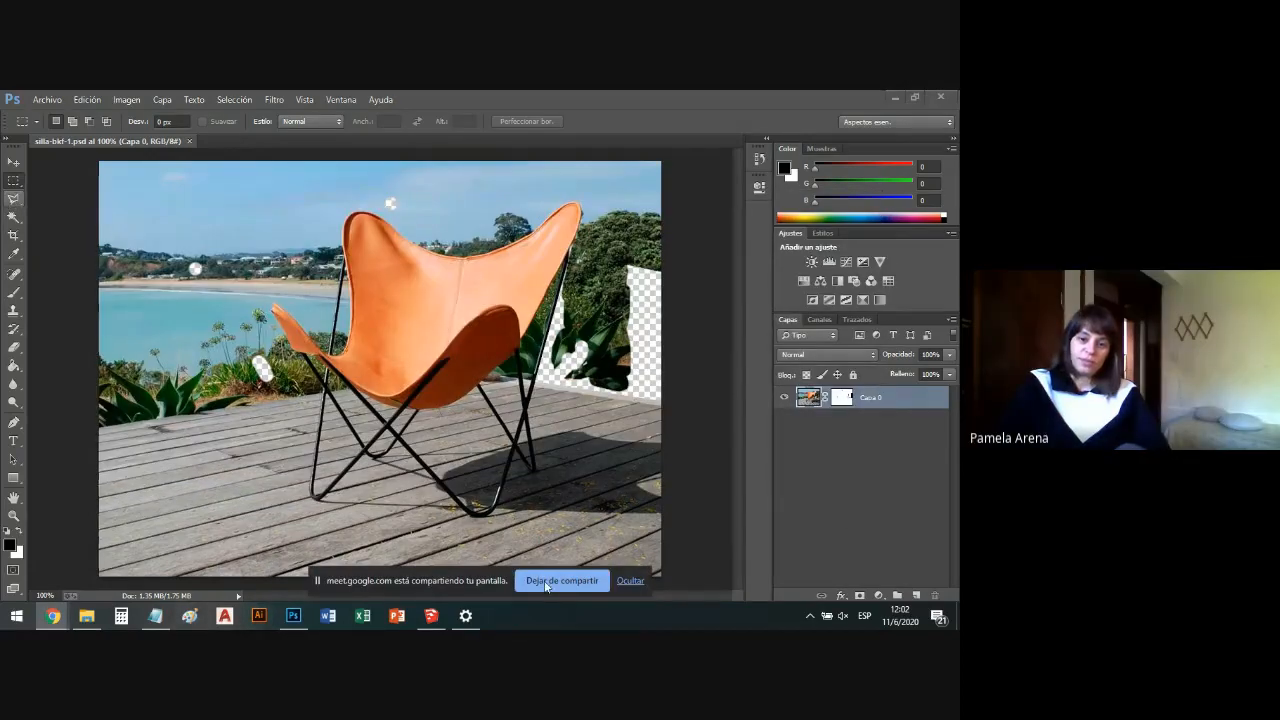
{"action": "left_click", "coordinate": [546, 583]}
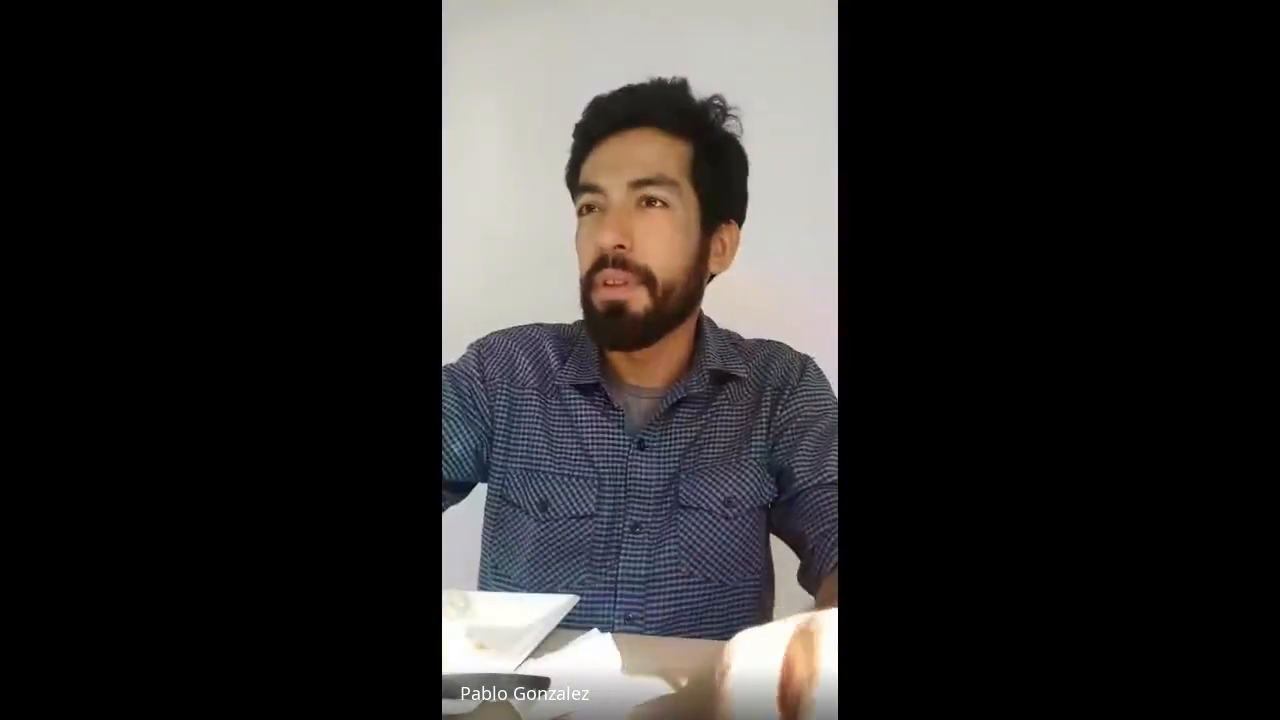